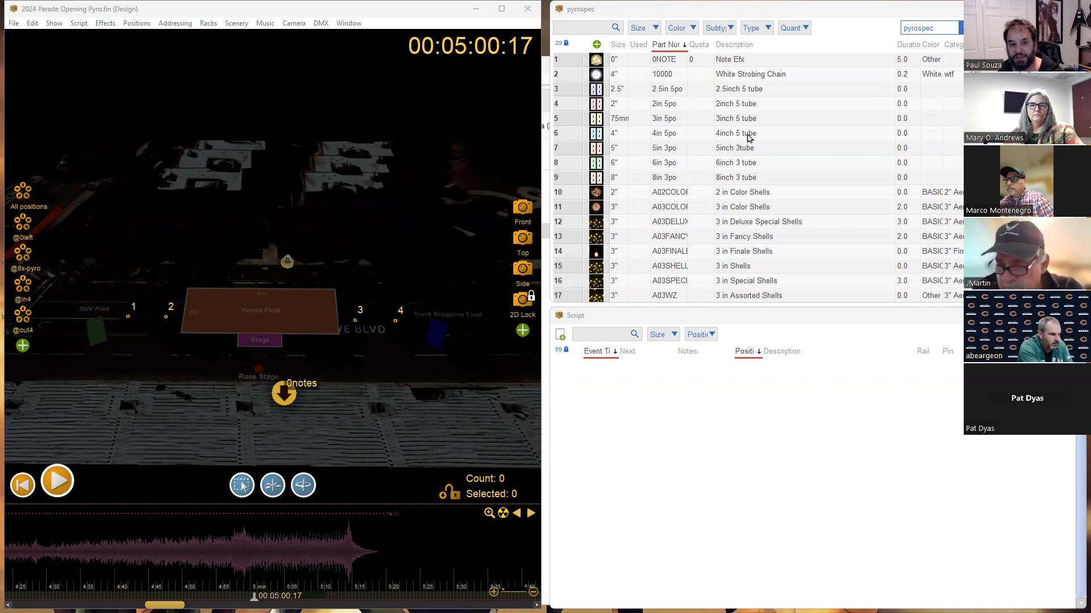
Open the show file "2023 1219 Training Part 1 - Site.fin" from the Finale3D folder in ProjMaster
{"action": "left_click", "coordinate": [111, 130]}
{"action": "left_click", "coordinate": [13, 24]}
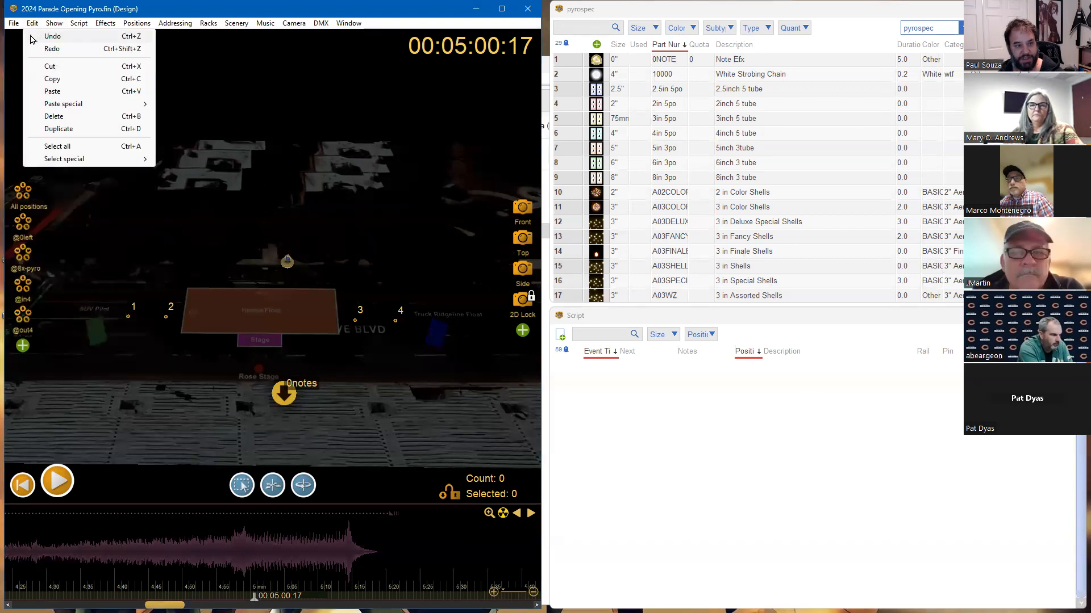
{"action": "left_click", "coordinate": [54, 50]}
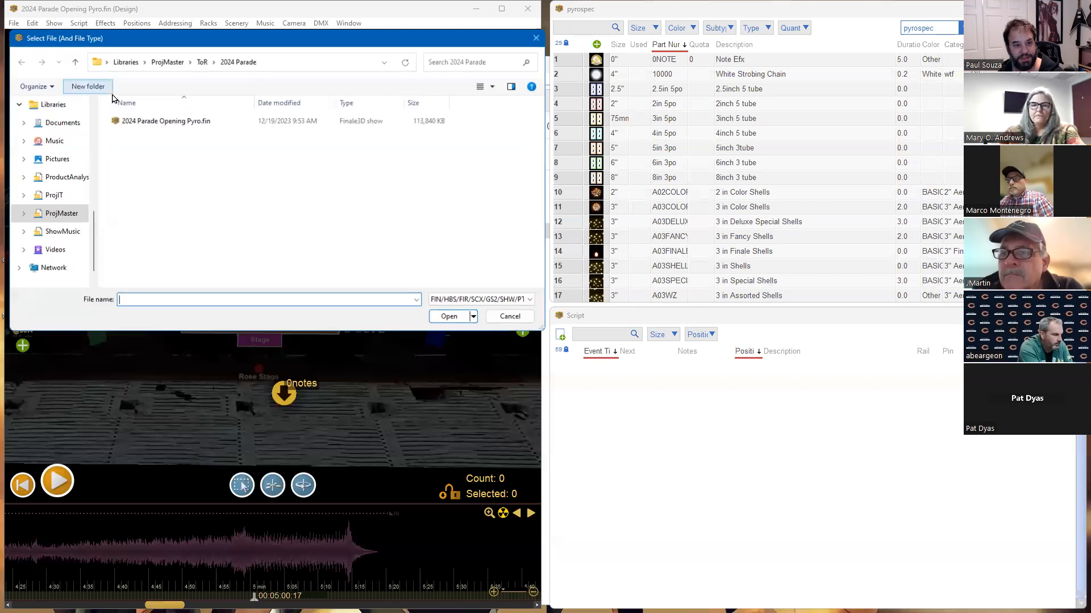
{"action": "left_click", "coordinate": [175, 63]}
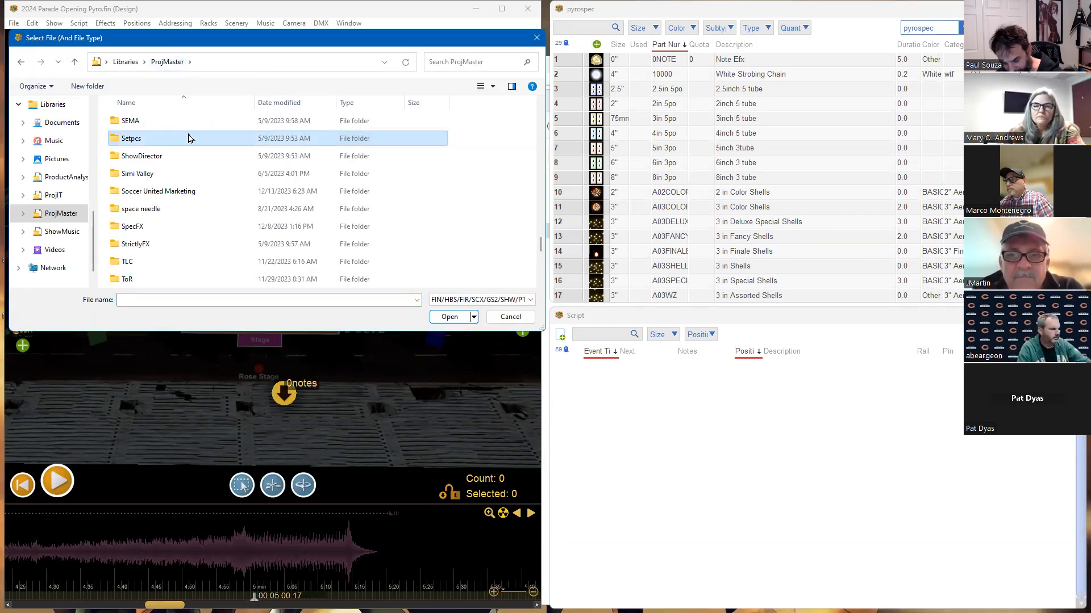
{"action": "scroll", "coordinate": [188, 138], "scroll_direction": "up", "scroll_amount": 15}
{"action": "double_click", "coordinate": [180, 154]}
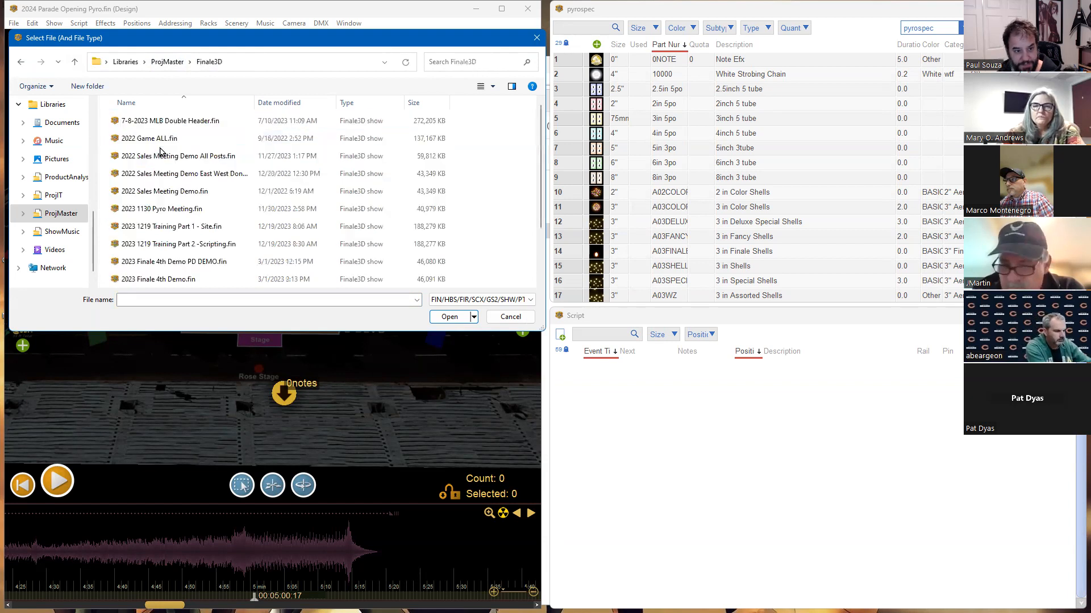
{"action": "left_click", "coordinate": [278, 103]}
{"action": "double_click", "coordinate": [153, 142]}
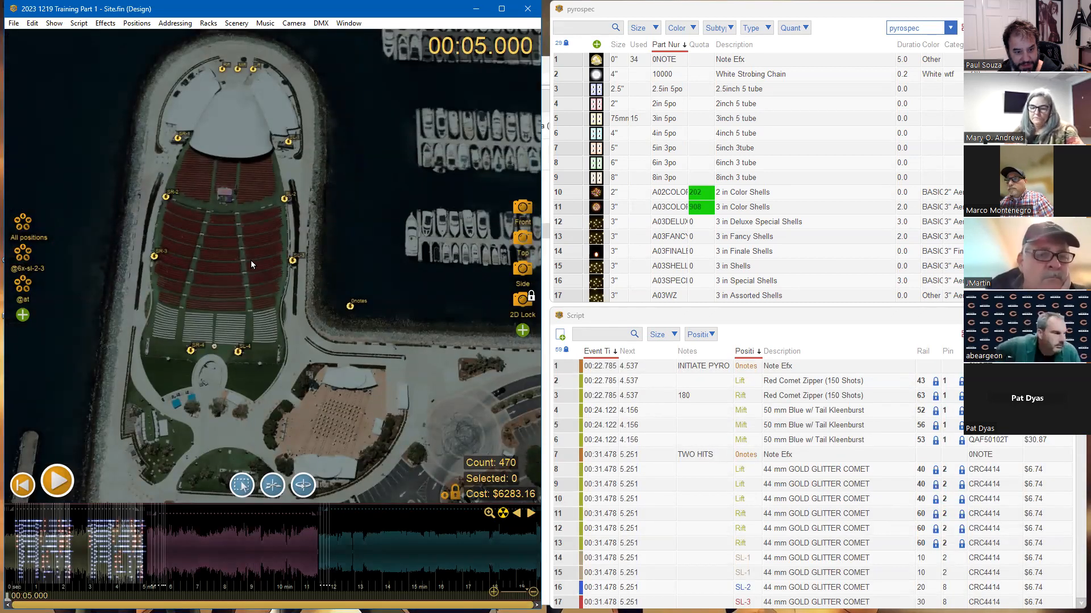
Create a new show, then unlock and delete all of its default positions
{"action": "left_click", "coordinate": [28, 25]}
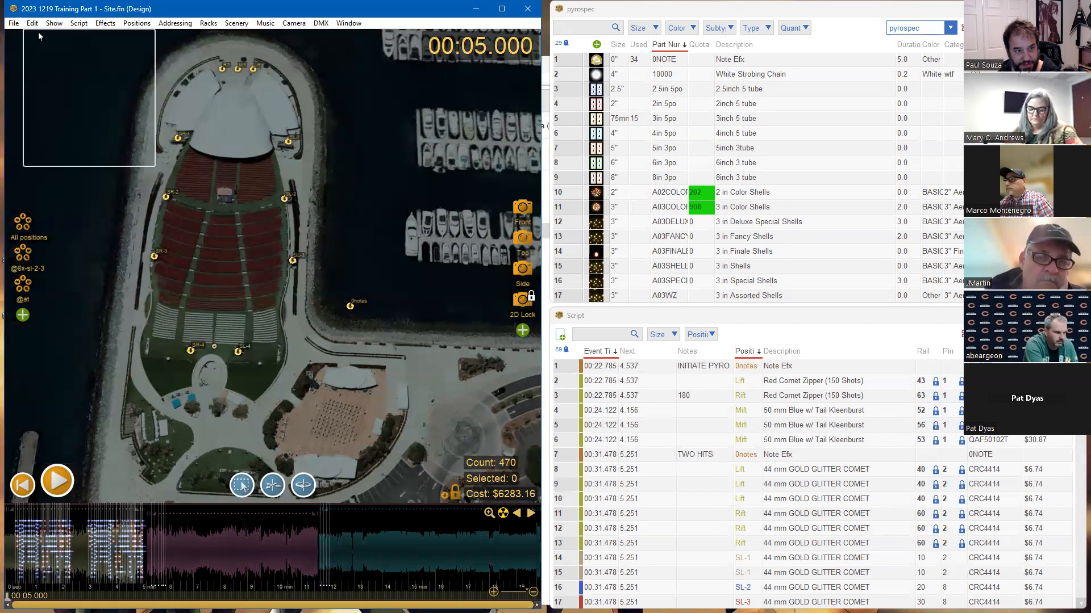
{"action": "left_click", "coordinate": [29, 38]}
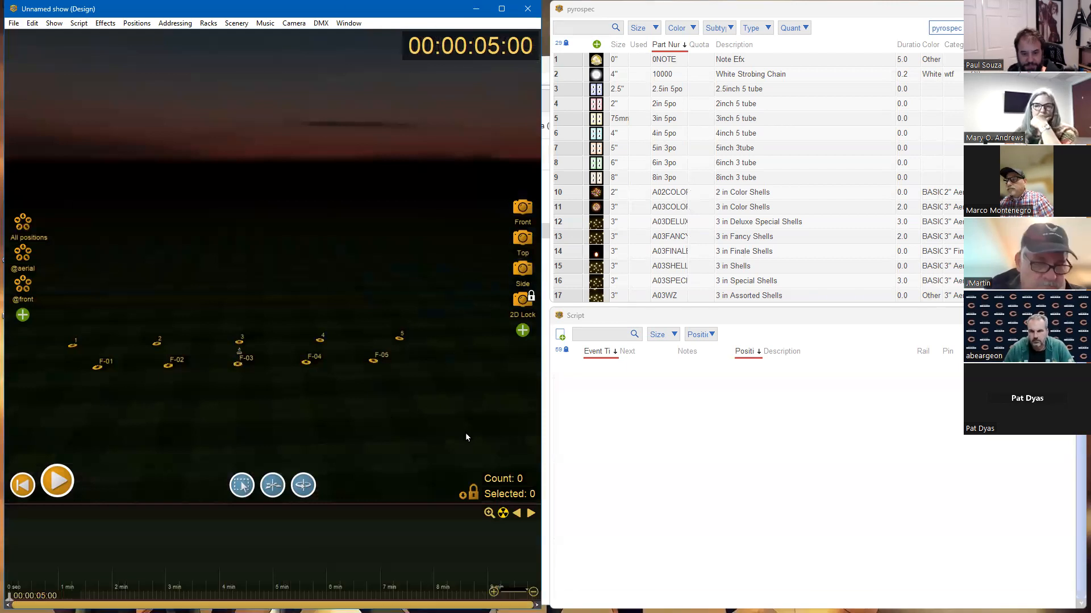
{"action": "left_click", "coordinate": [469, 492]}
{"action": "left_click_drag", "start_coordinate": [301, 487], "coordinate": [325, 433]}
{"action": "scroll", "coordinate": [324, 430], "scroll_direction": "down", "scroll_amount": 3}
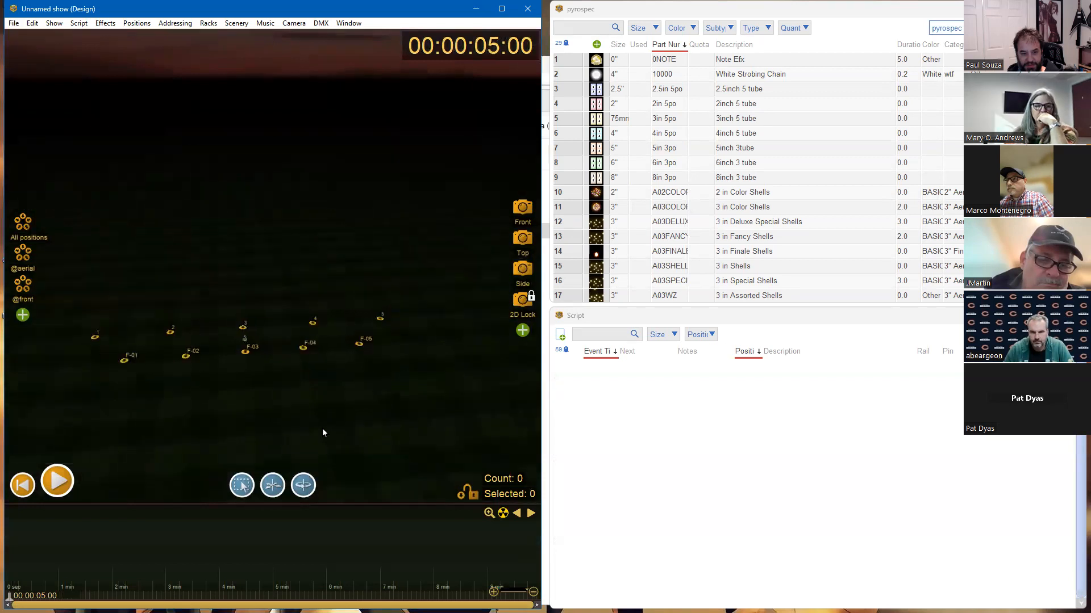
{"action": "left_click_drag", "start_coordinate": [93, 315], "coordinate": [524, 425]}
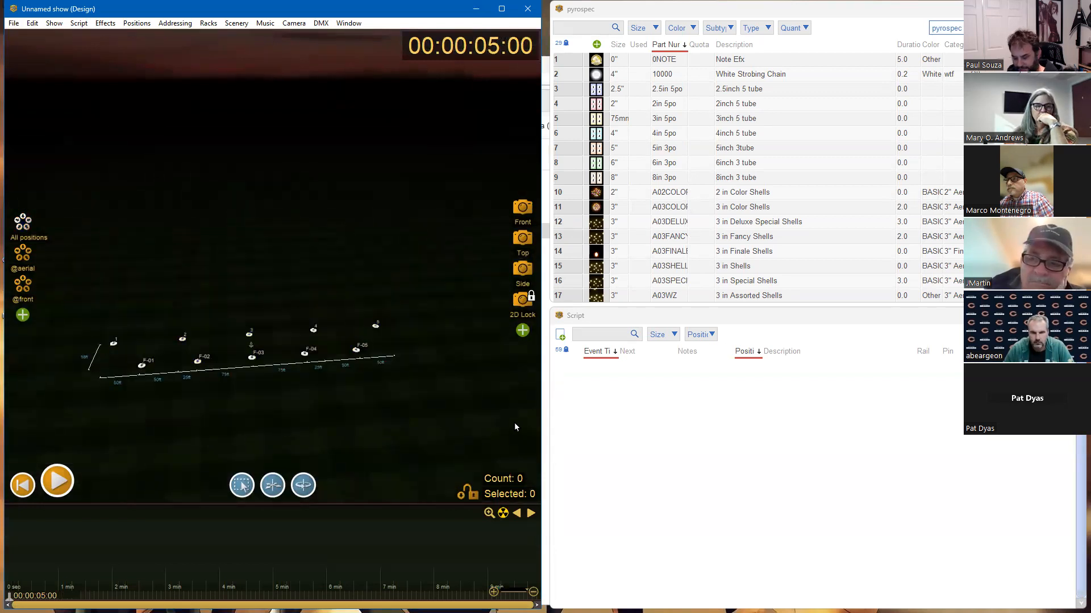
{"action": "key", "text": "Delete"}
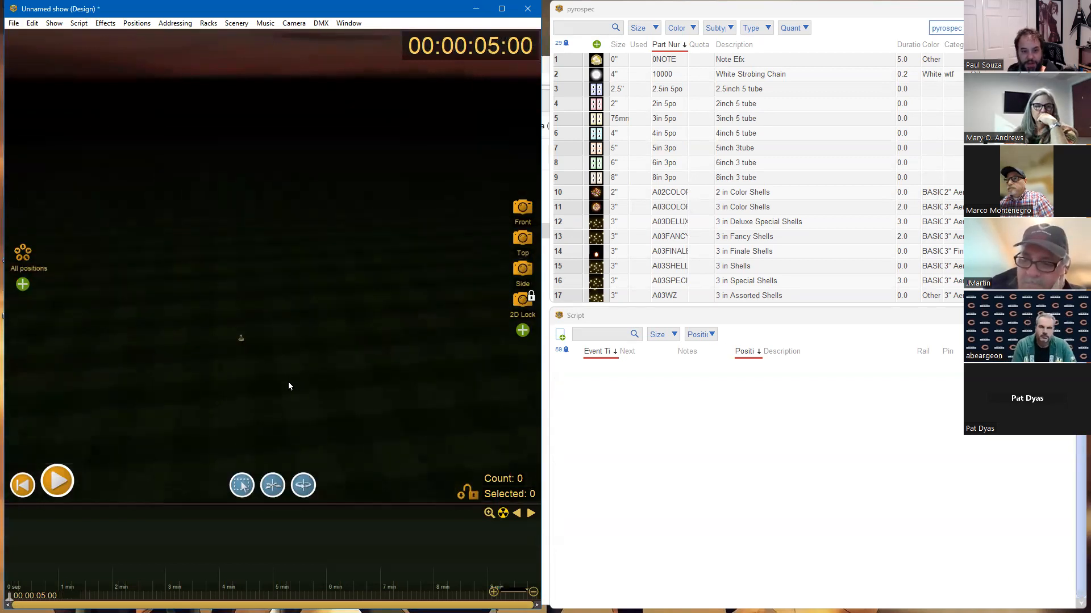
{"action": "key", "text": "ctrl+s"}
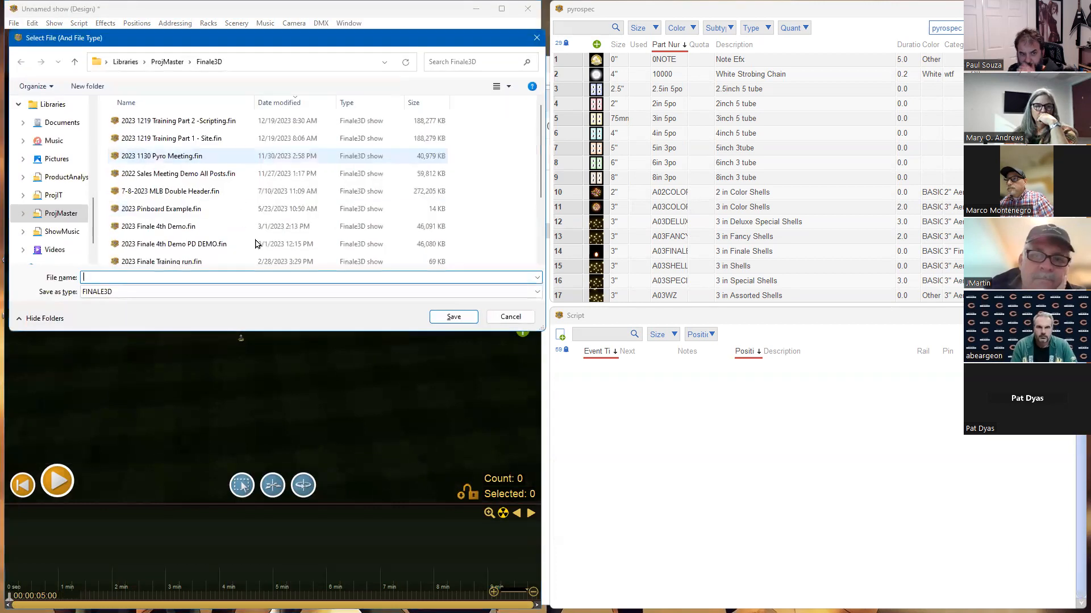
{"action": "left_click", "coordinate": [499, 318]}
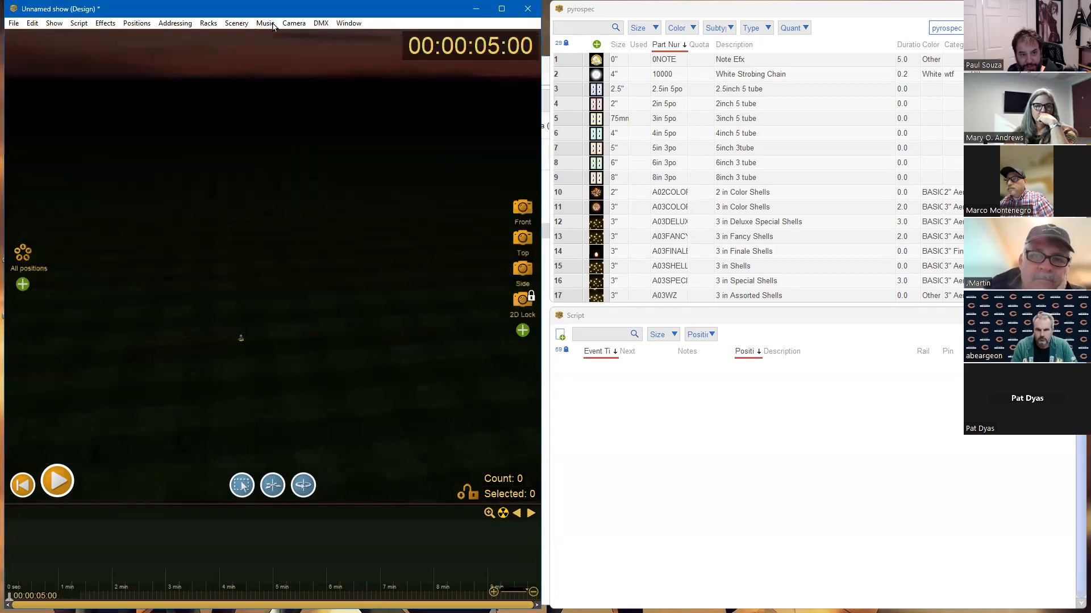
Search the new show's blueprints for "pms" and clear the search
{"action": "left_click", "coordinate": [349, 21]}
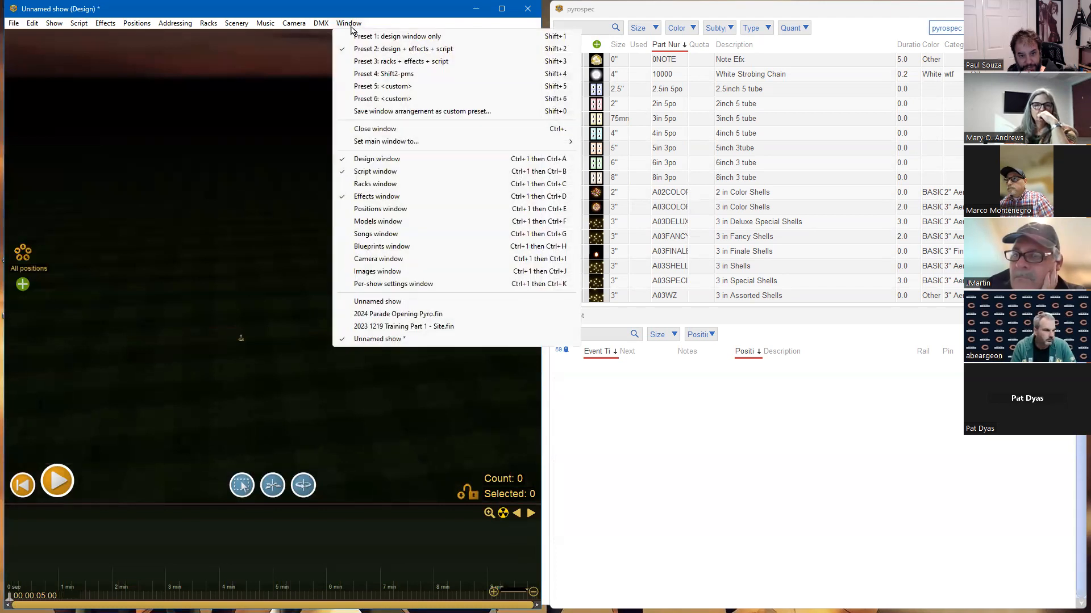
{"action": "left_click", "coordinate": [381, 245]}
{"action": "left_click", "coordinate": [75, 87]}
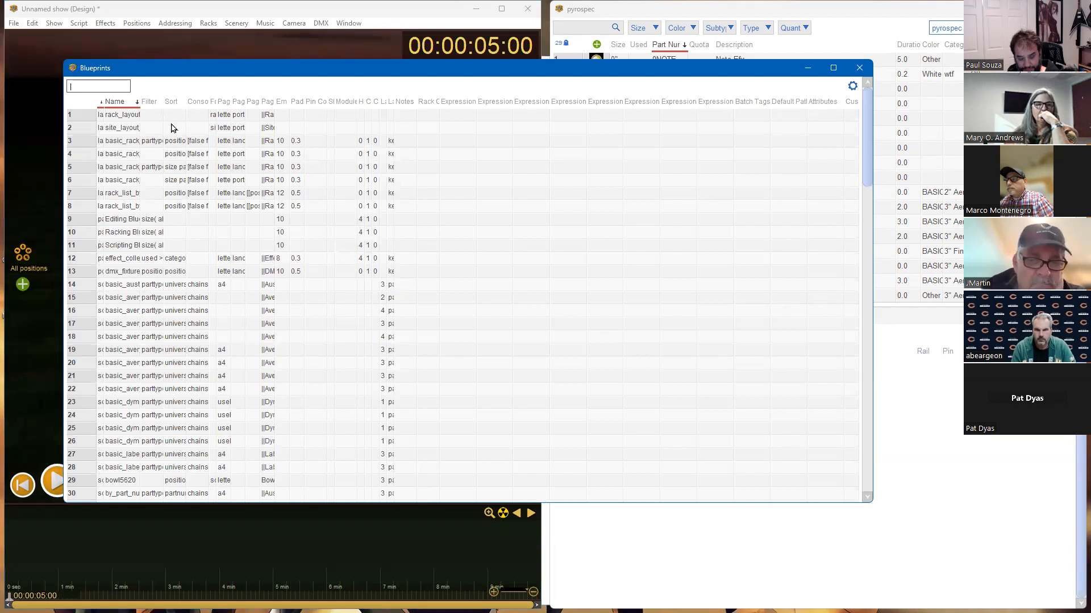
{"action": "type", "text": "pms"}
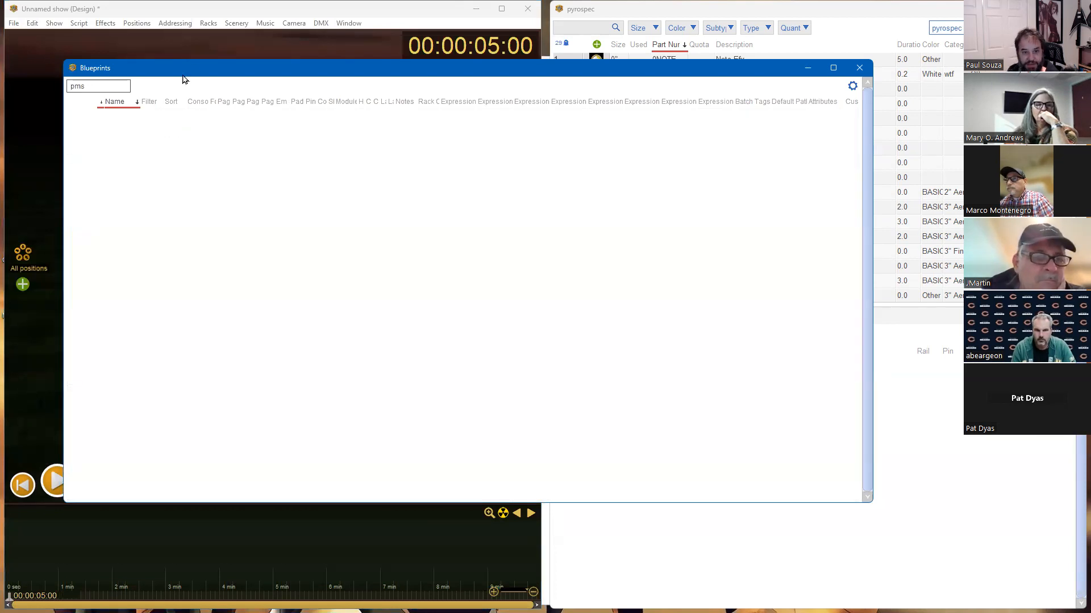
{"action": "key", "text": "BackSpace"}
{"action": "key", "text": "BackSpace"}
{"action": "key", "text": "BackSpace"}
Switch to the "2023 1219 Training Part 1 - Site.fin" show and filter its blueprints by "pms"
{"action": "left_click", "coordinate": [379, 7]}
{"action": "left_click", "coordinate": [355, 23]}
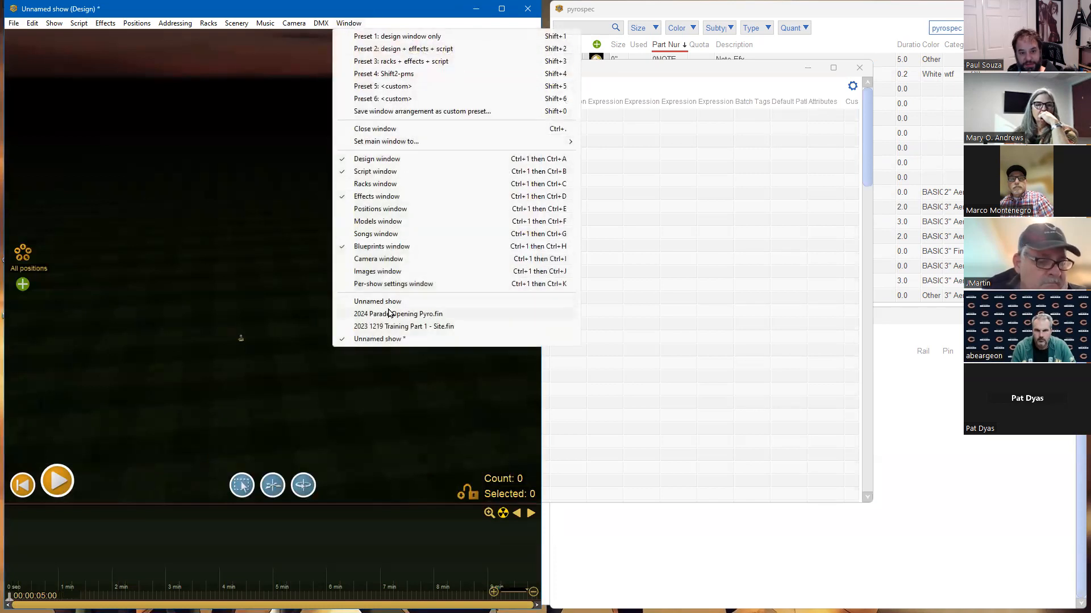
{"action": "left_click", "coordinate": [392, 326]}
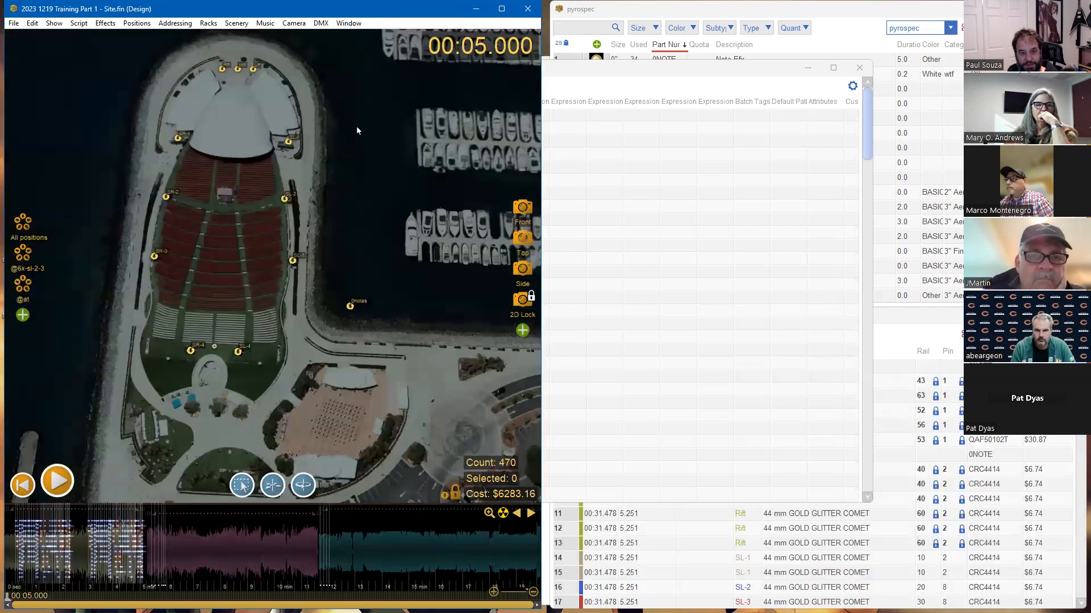
{"action": "left_click", "coordinate": [348, 23]}
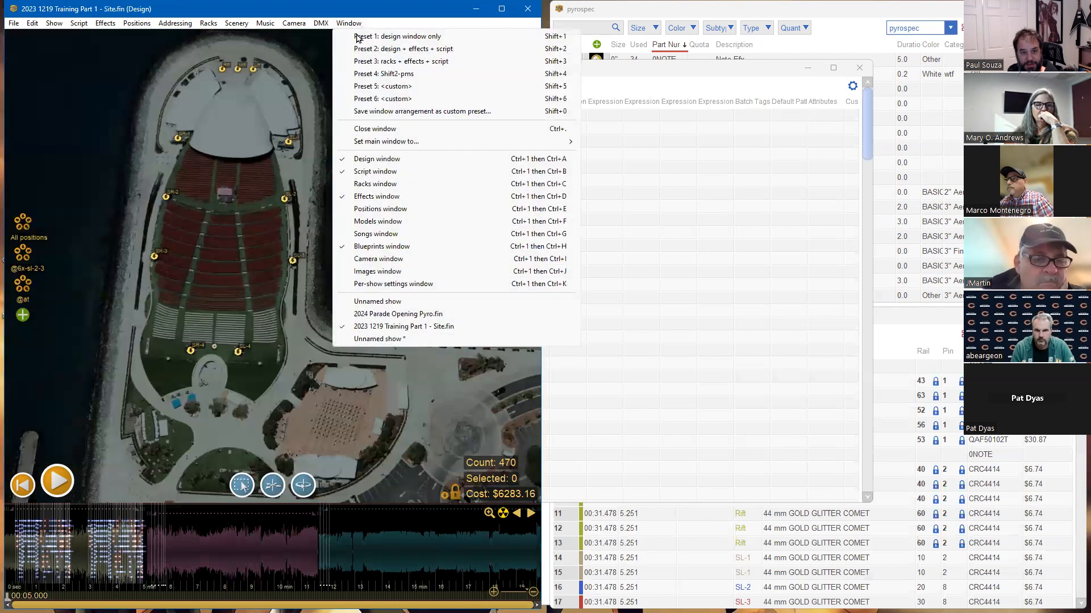
{"action": "left_click", "coordinate": [378, 246]}
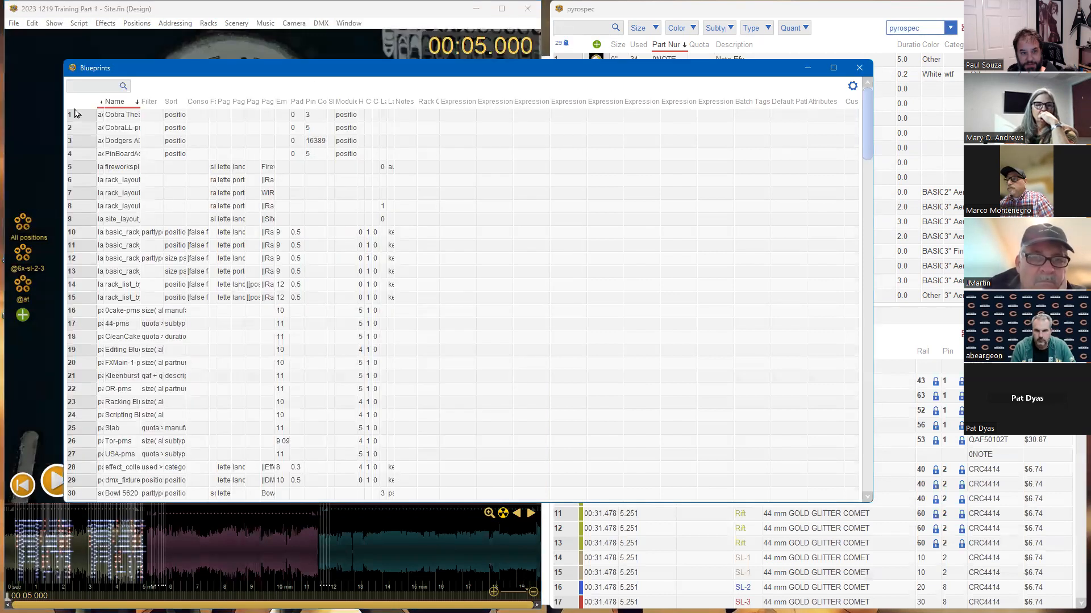
{"action": "left_click", "coordinate": [93, 84]}
{"action": "type", "text": "pms"}
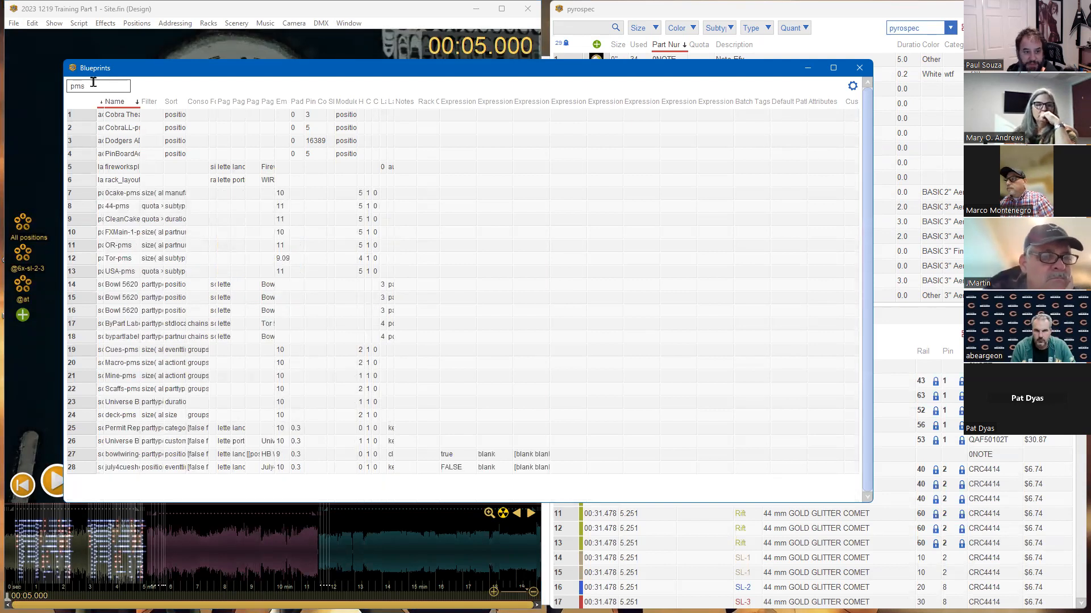
Widen the blueprint table's Name and Type columns, and reapply the "pms" filter after browsing the full list
{"action": "left_click_drag", "start_coordinate": [139, 101], "coordinate": [278, 102]}
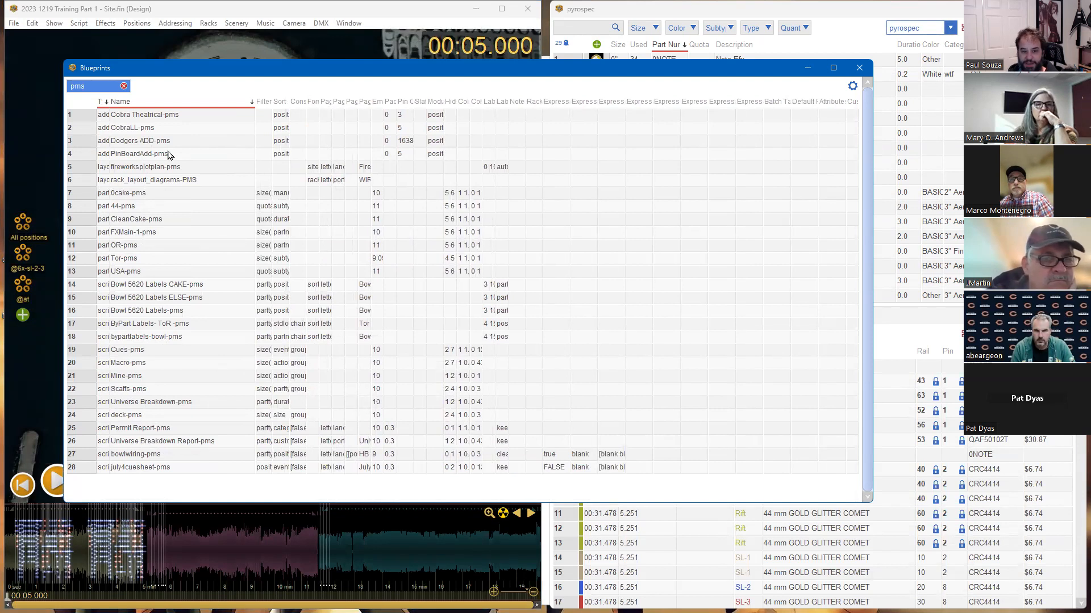
{"action": "left_click", "coordinate": [123, 87]}
{"action": "scroll", "coordinate": [238, 363], "scroll_direction": "down", "scroll_amount": 1}
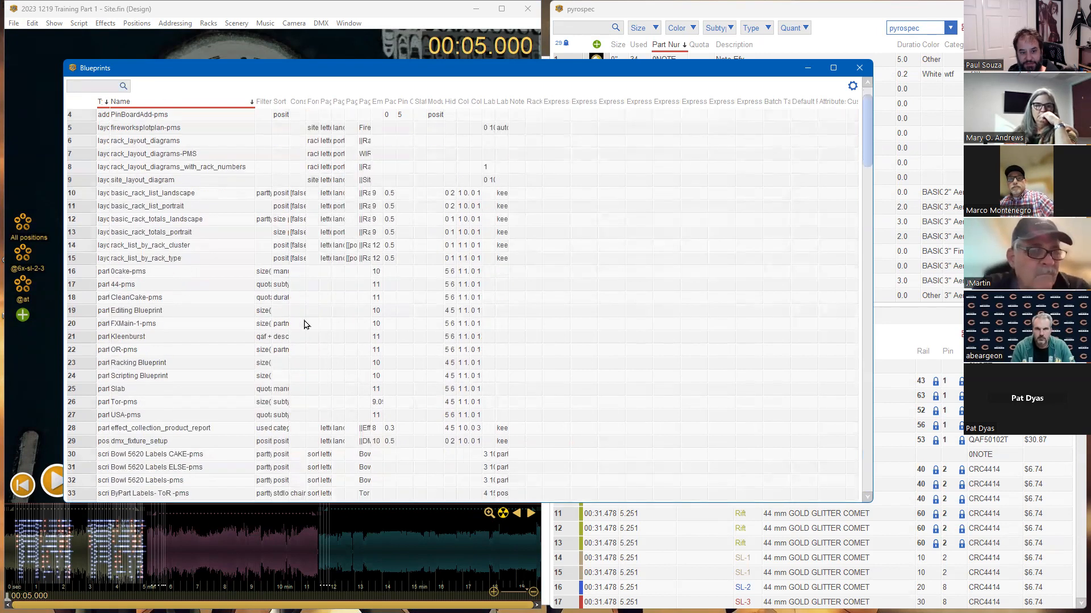
{"action": "scroll", "coordinate": [255, 418], "scroll_direction": "up", "scroll_amount": 1}
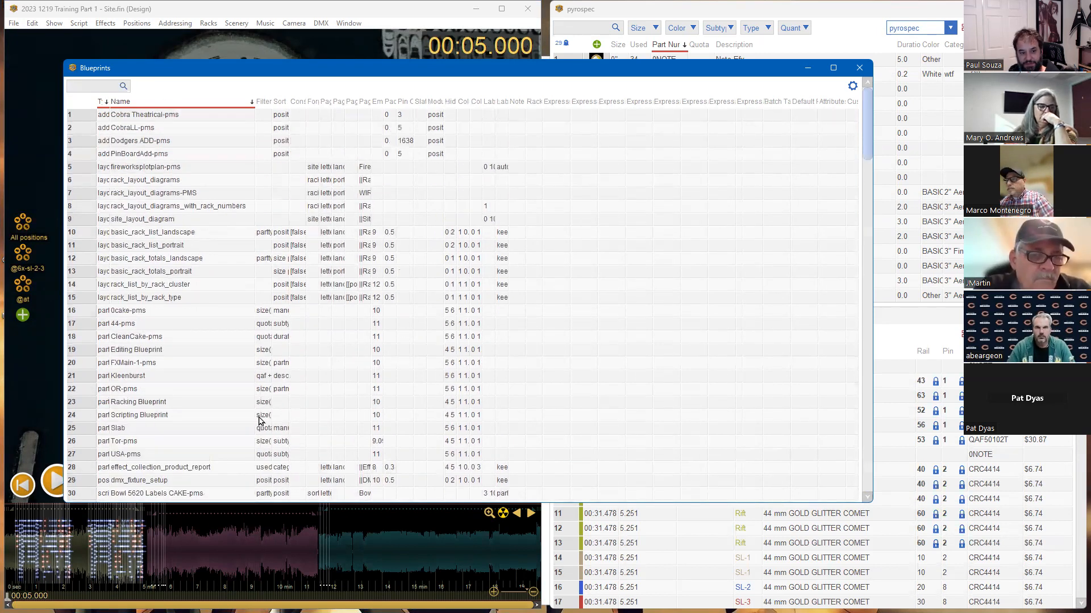
{"action": "left_click", "coordinate": [76, 91]}
{"action": "type", "text": "pmsd"}
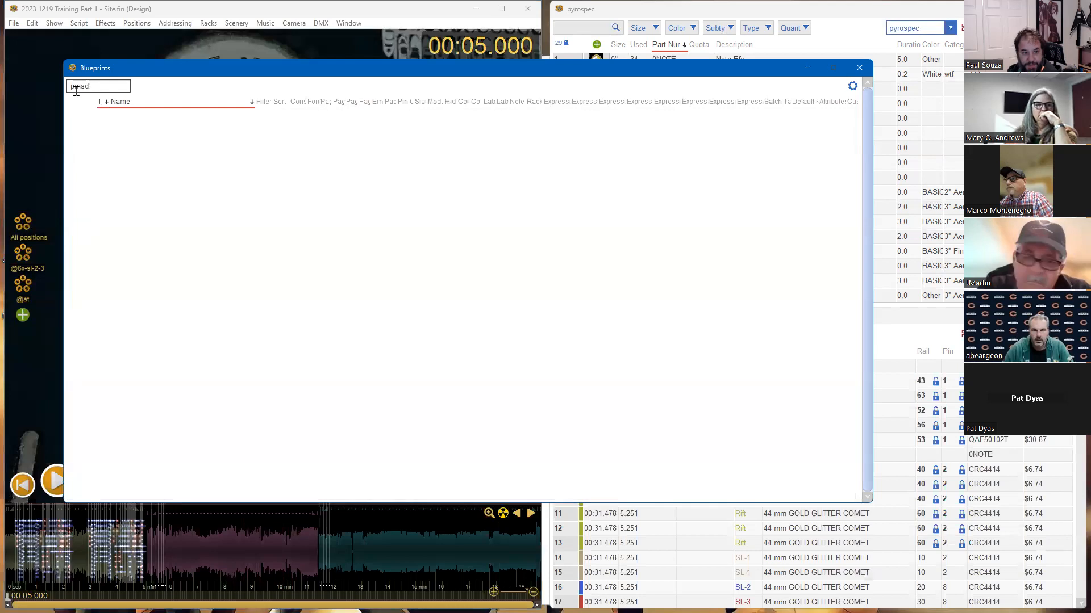
{"action": "key", "text": "BackSpace"}
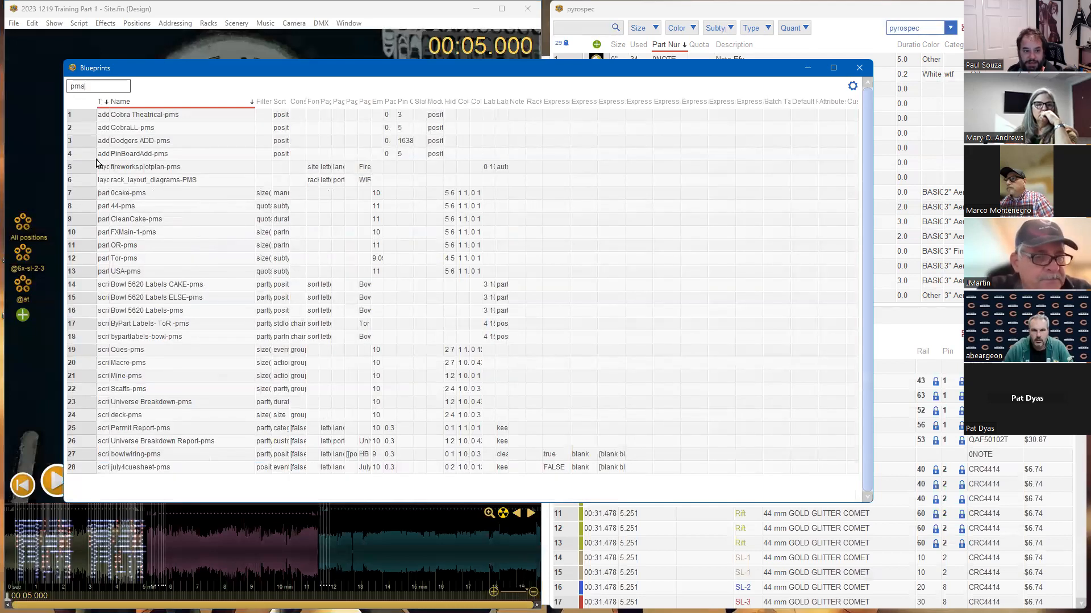
{"action": "left_click_drag", "start_coordinate": [109, 102], "coordinate": [207, 103]}
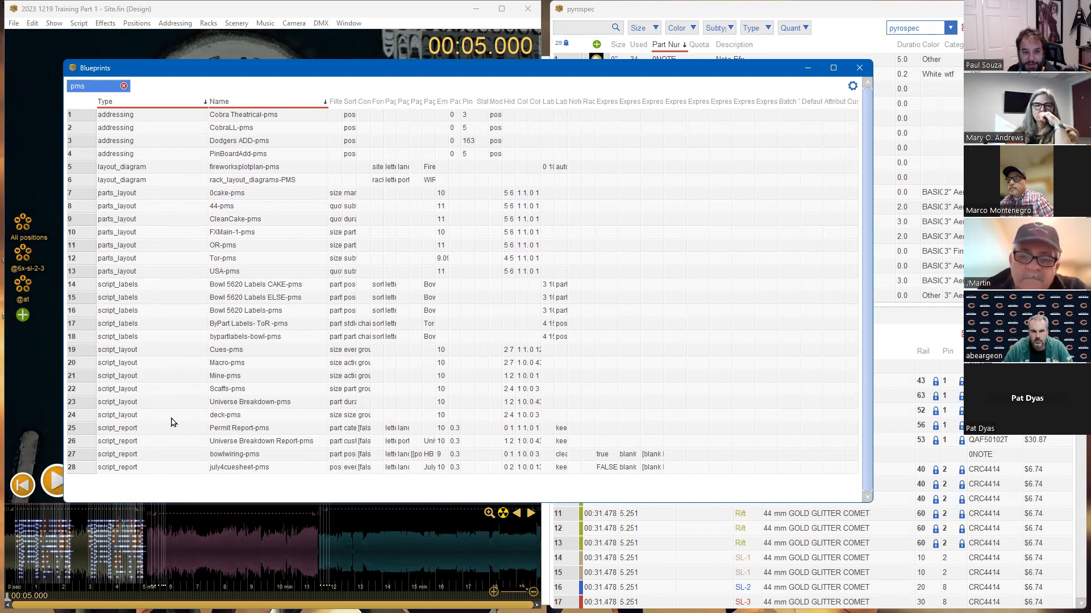
Copy all the filtered "pms" blueprints into the Blueprints window of the unnamed show that still has its default positions
{"action": "key", "text": "ctrl+a"}
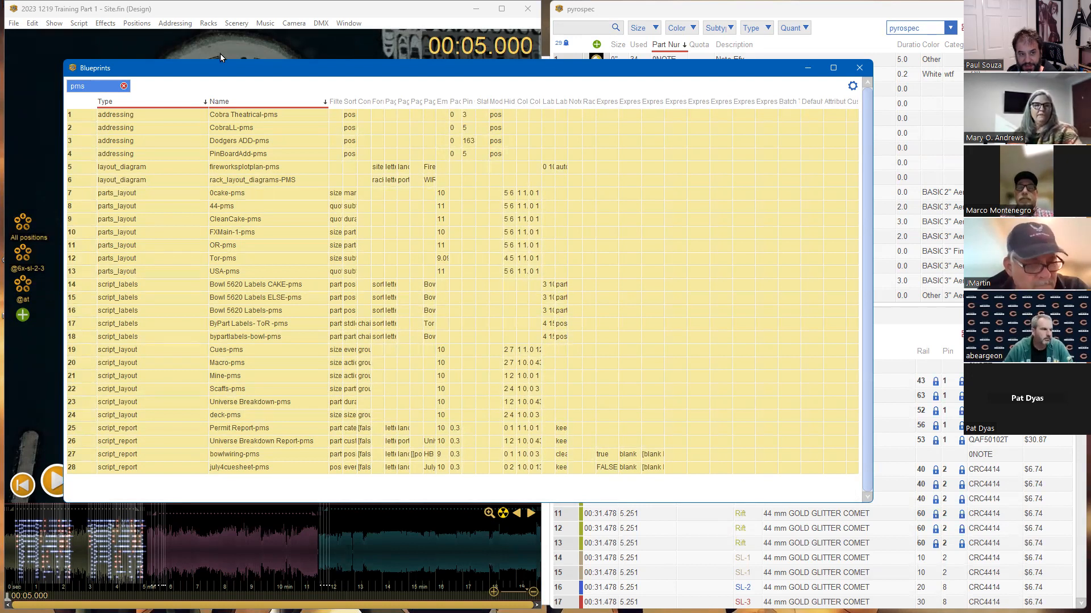
{"action": "left_click", "coordinate": [183, 24]}
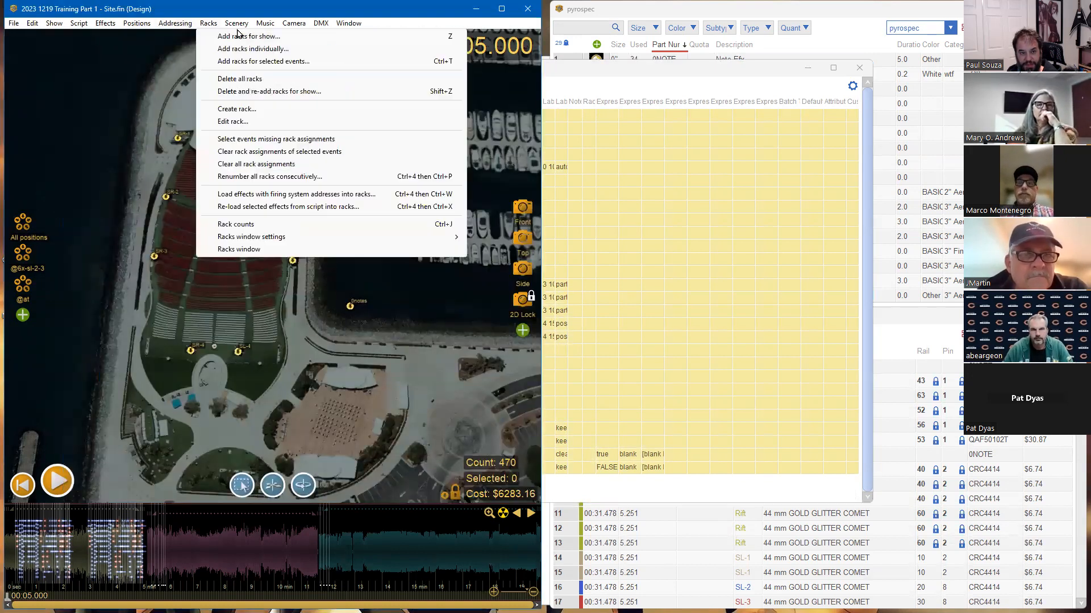
{"action": "left_click", "coordinate": [348, 23]}
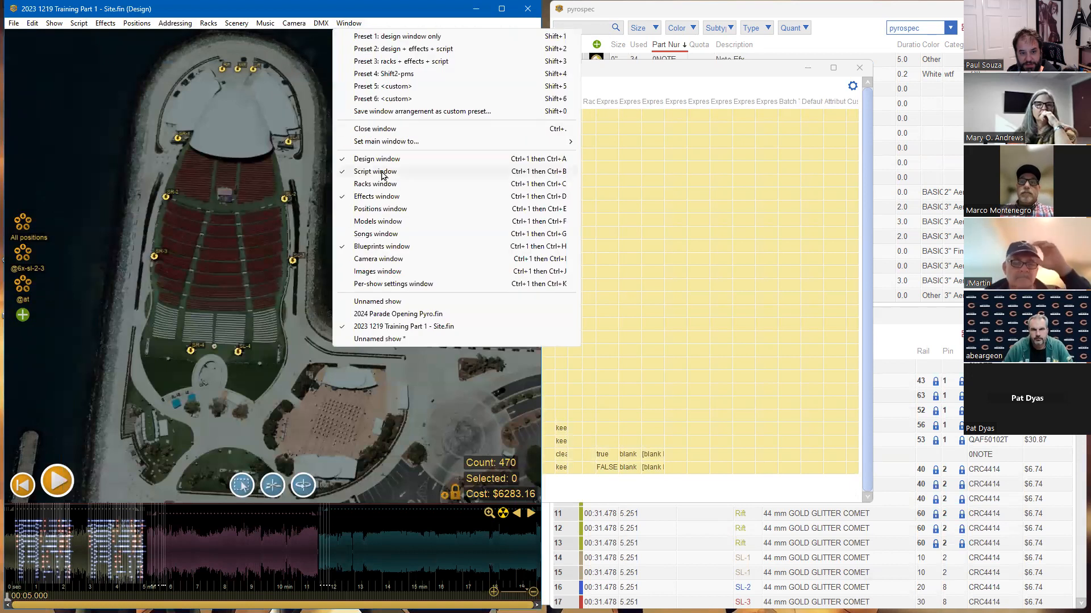
{"action": "left_click", "coordinate": [392, 302]}
{"action": "left_click_drag", "start_coordinate": [589, 72], "coordinate": [590, 75]}
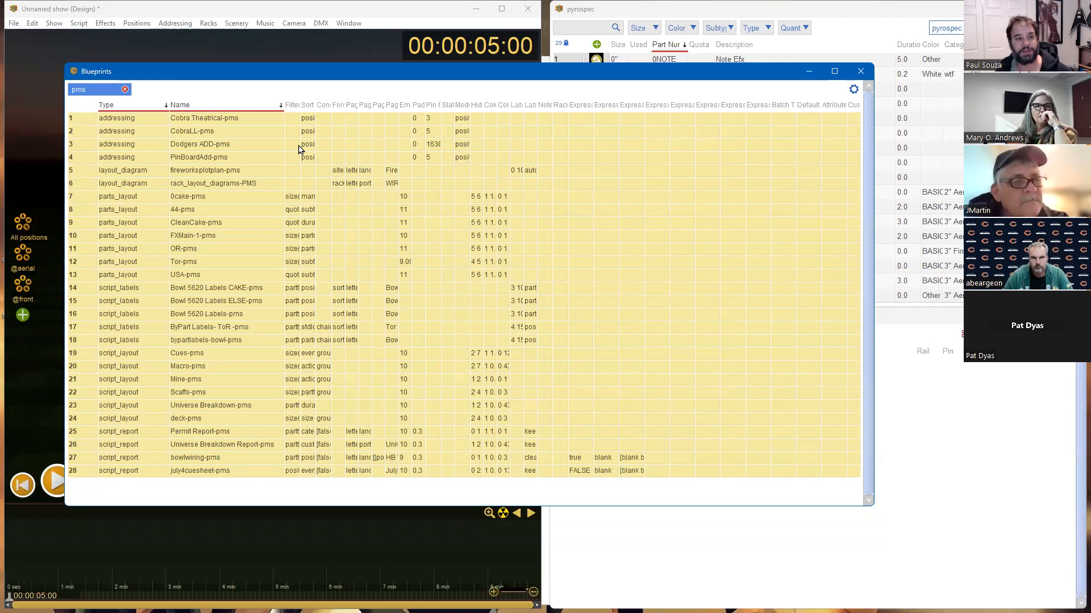
Review the Show Information settings of the unnamed show, including firing system and time format, and cancel without changes
{"action": "left_click", "coordinate": [13, 25]}
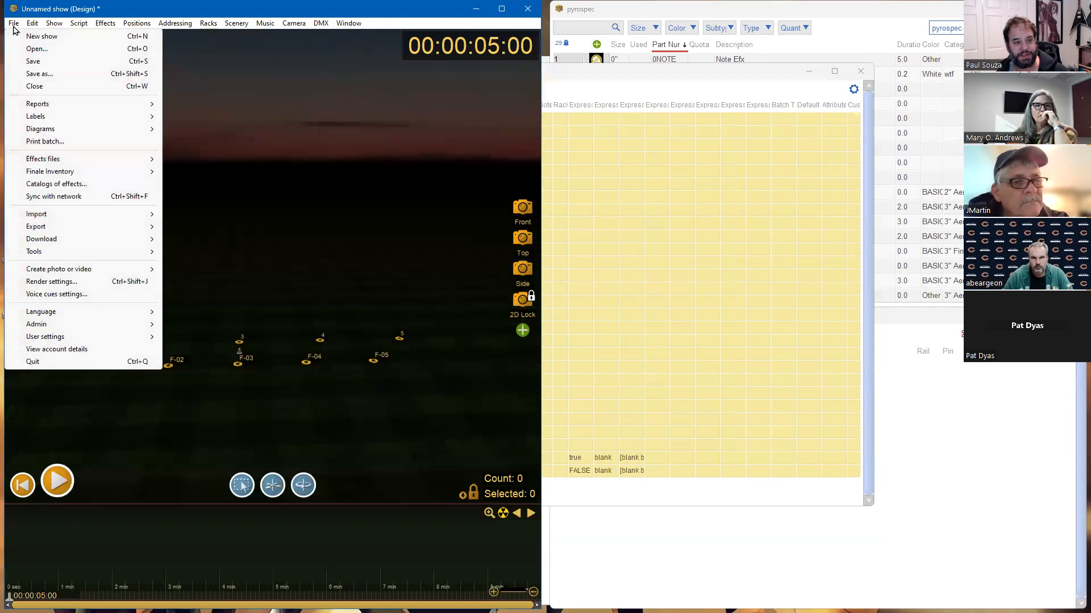
{"action": "mouse_move", "coordinate": [71, 337]}
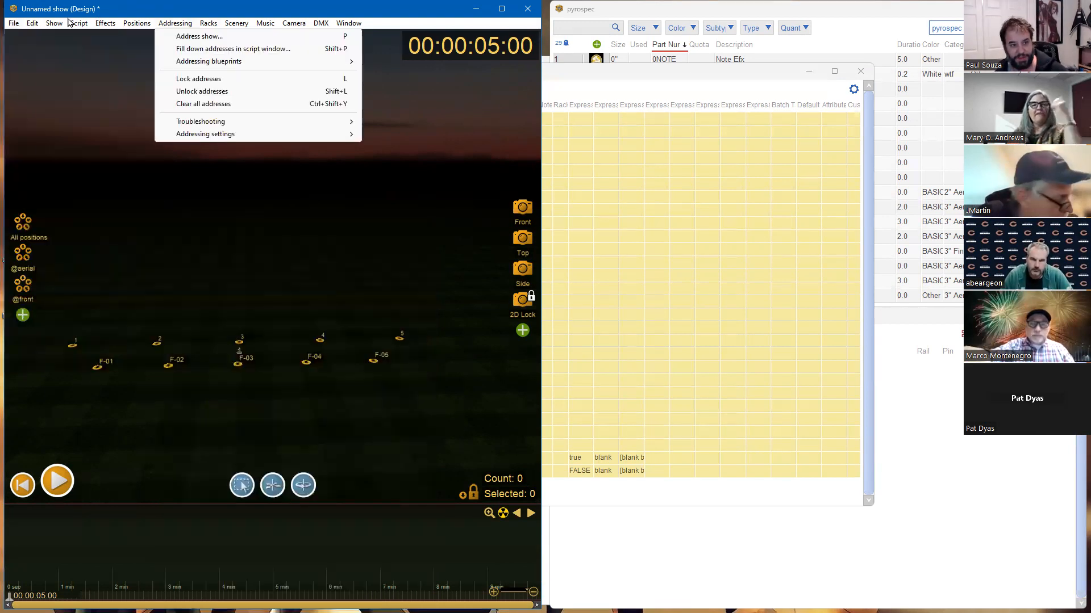
{"action": "mouse_move", "coordinate": [55, 28]}
{"action": "left_click", "coordinate": [97, 117]}
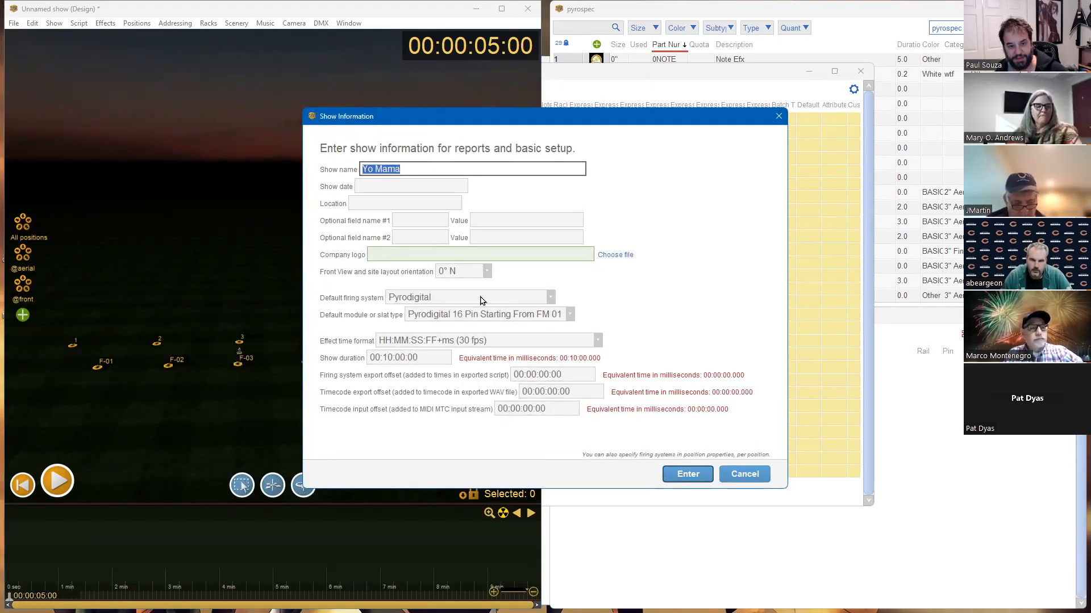
{"action": "left_click", "coordinate": [530, 121]}
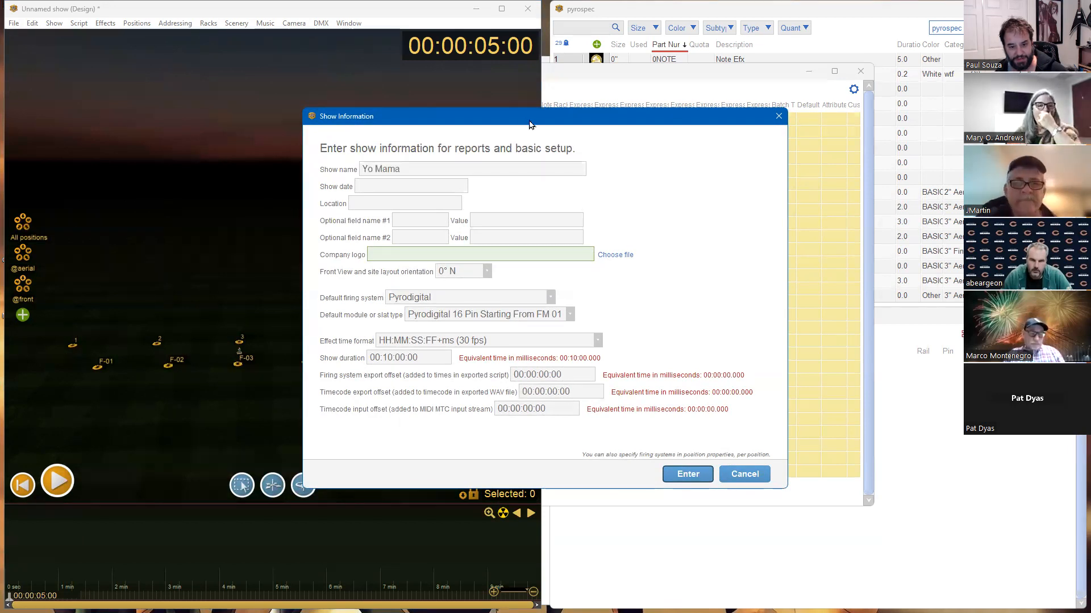
{"action": "left_click_drag", "start_coordinate": [529, 125], "coordinate": [550, 139]}
{"action": "left_click", "coordinate": [764, 487]}
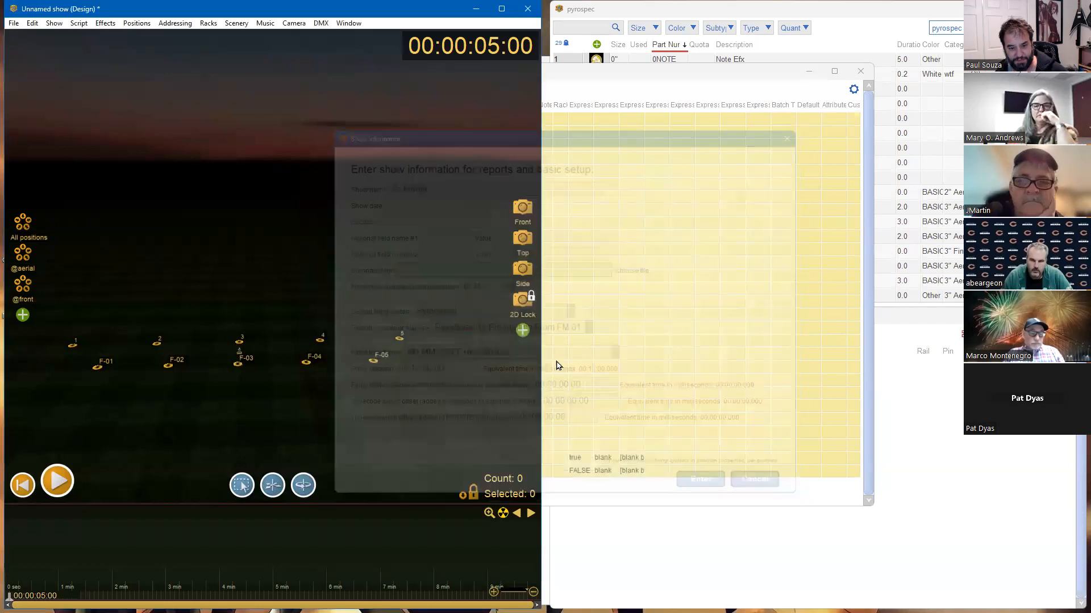
Examine the user setting for saving a show as start-up template and the Show Information settings, cancelling without changes
{"action": "left_click", "coordinate": [13, 23]}
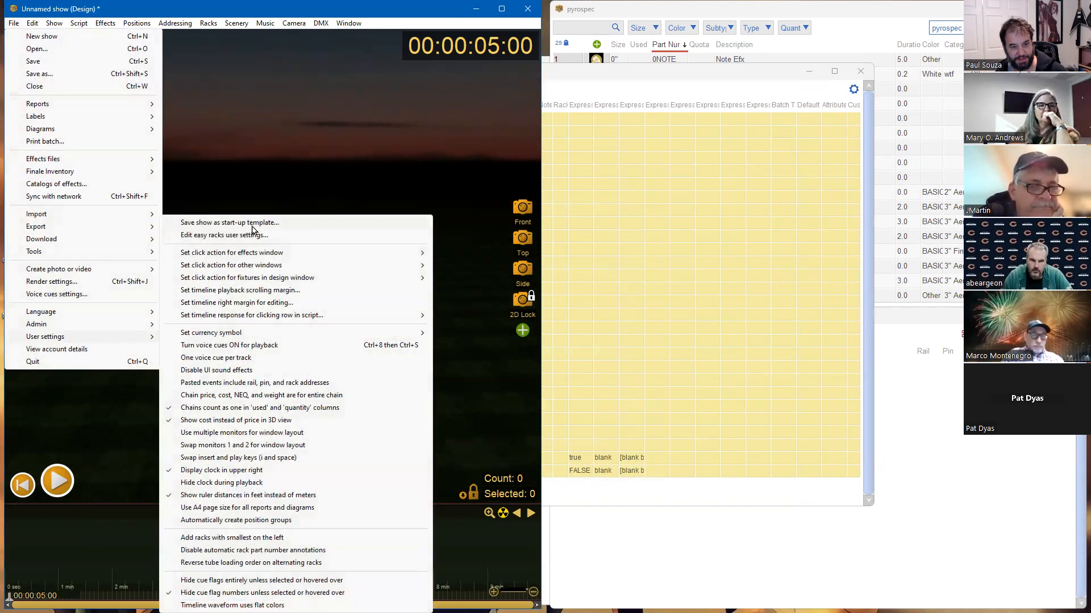
{"action": "left_click", "coordinate": [252, 224]}
{"action": "left_click", "coordinate": [523, 392]}
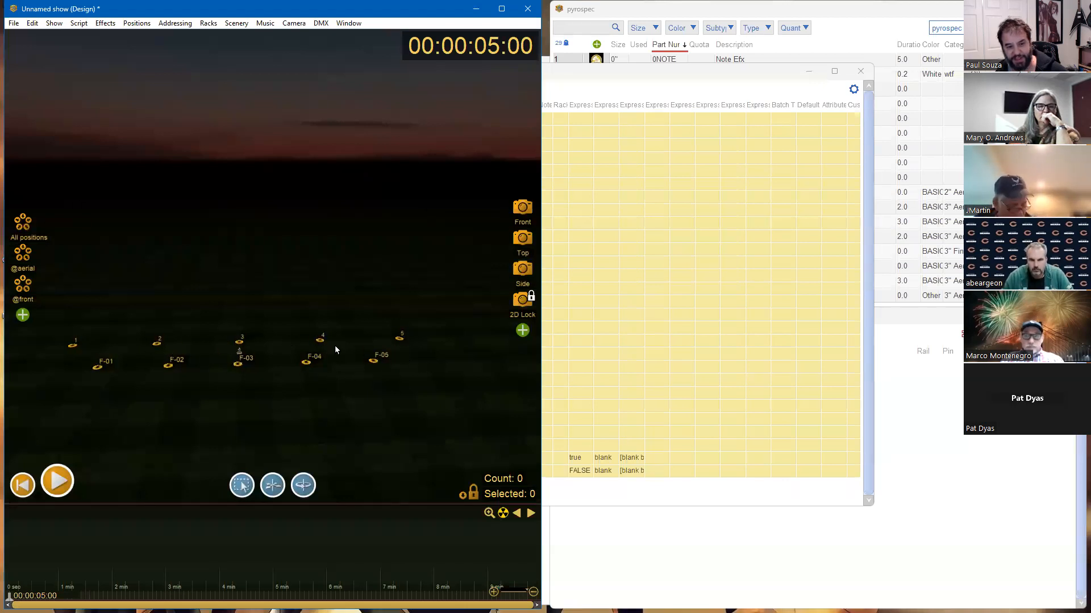
{"action": "left_click", "coordinate": [52, 23]}
{"action": "left_click", "coordinate": [129, 115]}
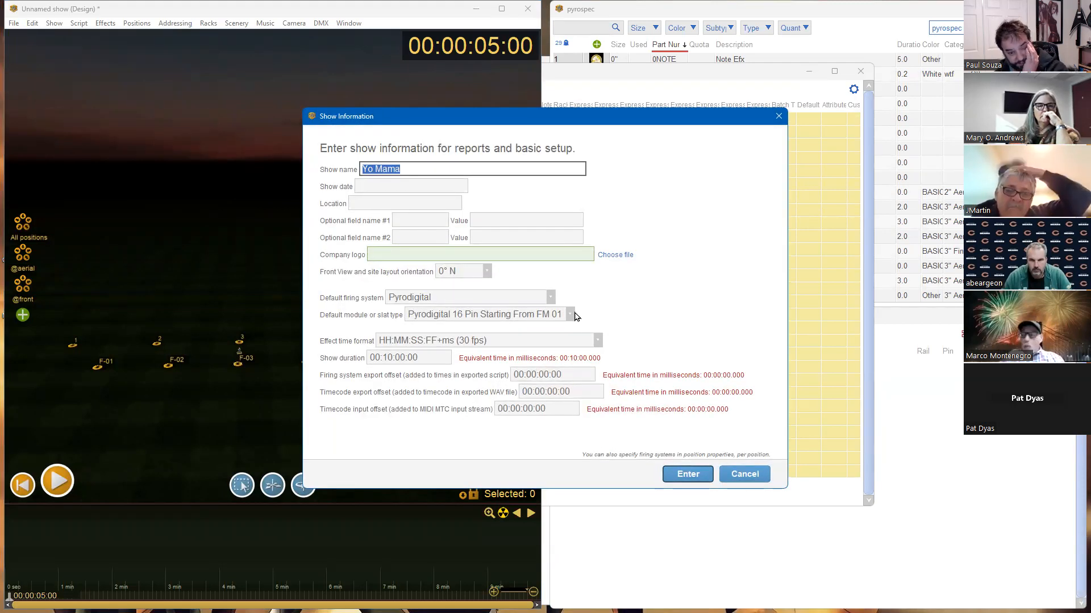
{"action": "left_click", "coordinate": [742, 473]}
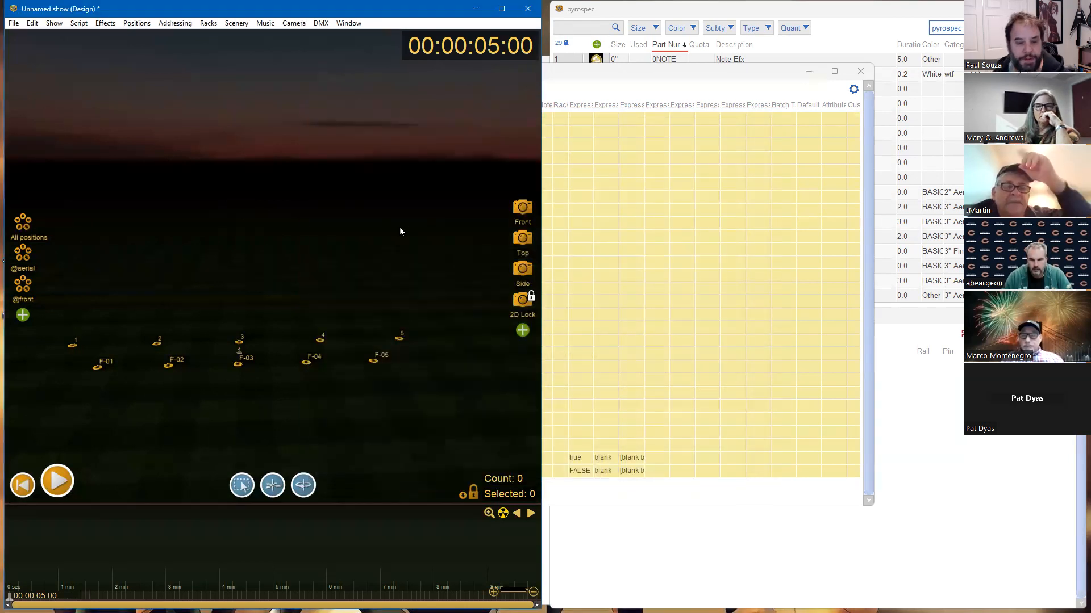
Unlock the default positions, select both the aerial row 1–5 and the front row F-01 to F-05, and delete them
{"action": "left_click", "coordinate": [476, 488]}
{"action": "left_click", "coordinate": [306, 482]}
{"action": "left_click_drag", "start_coordinate": [409, 377], "coordinate": [402, 424]}
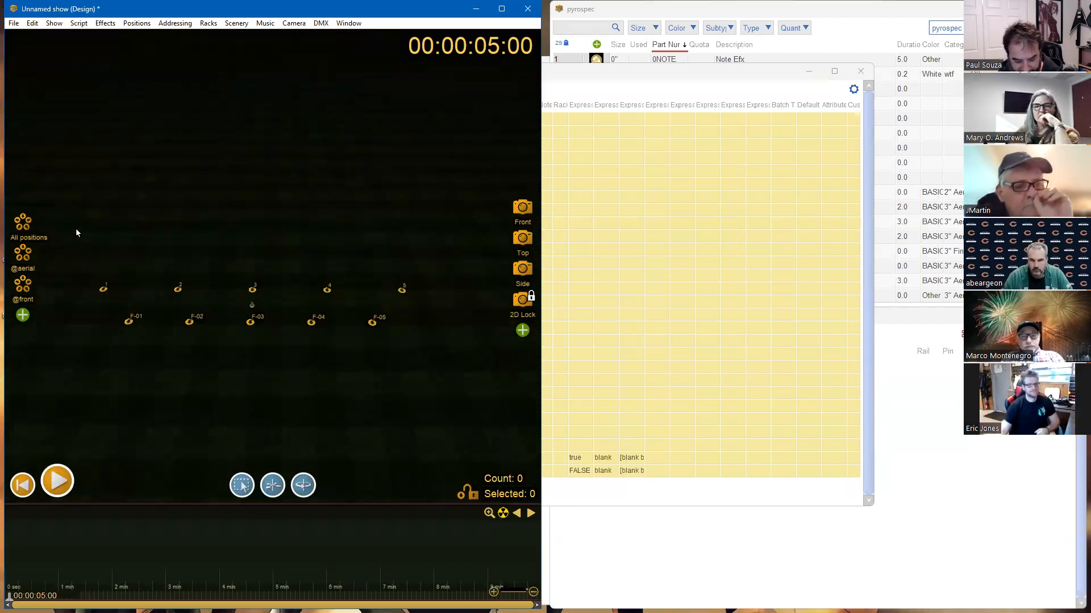
{"action": "left_click_drag", "start_coordinate": [93, 249], "coordinate": [455, 349]}
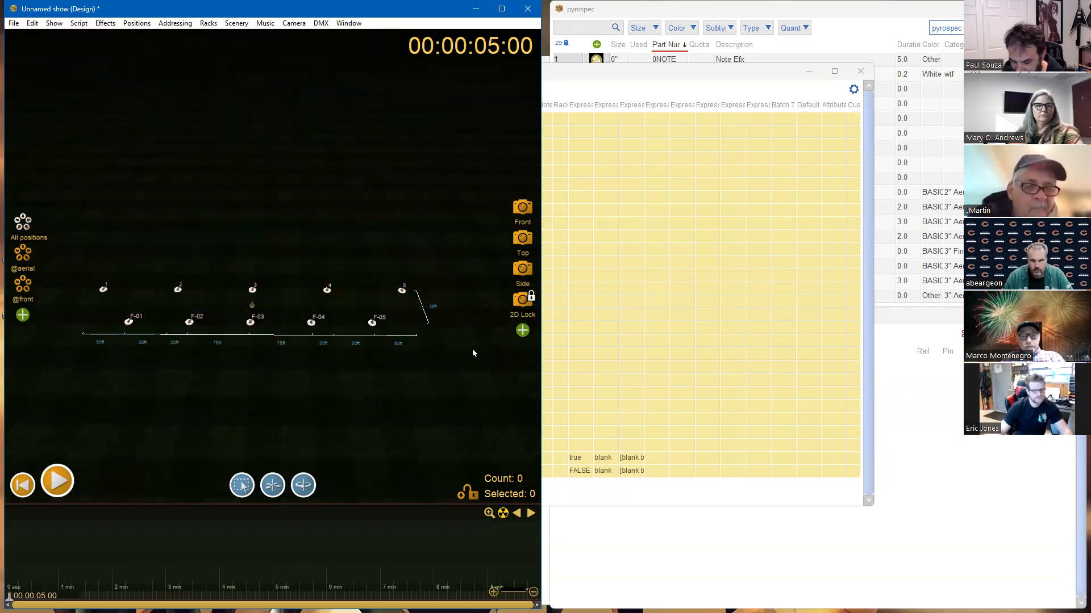
{"action": "key", "text": "Delete"}
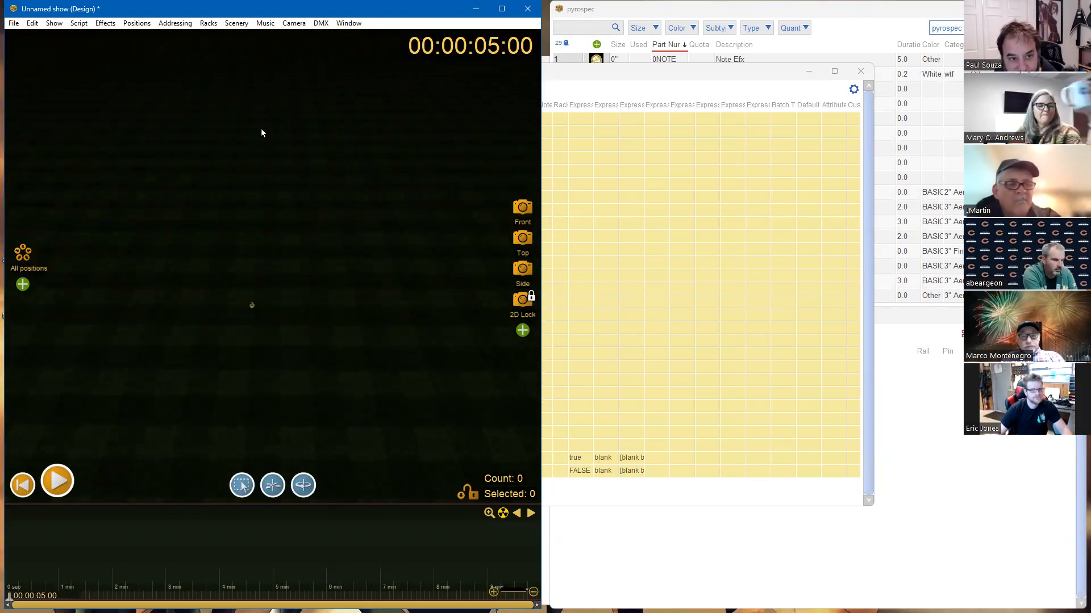
Open the Google Maps ground image setup and set Origin Man's location by searching for "rady shell"
{"action": "left_click", "coordinate": [243, 22]}
{"action": "mouse_move", "coordinate": [299, 61]}
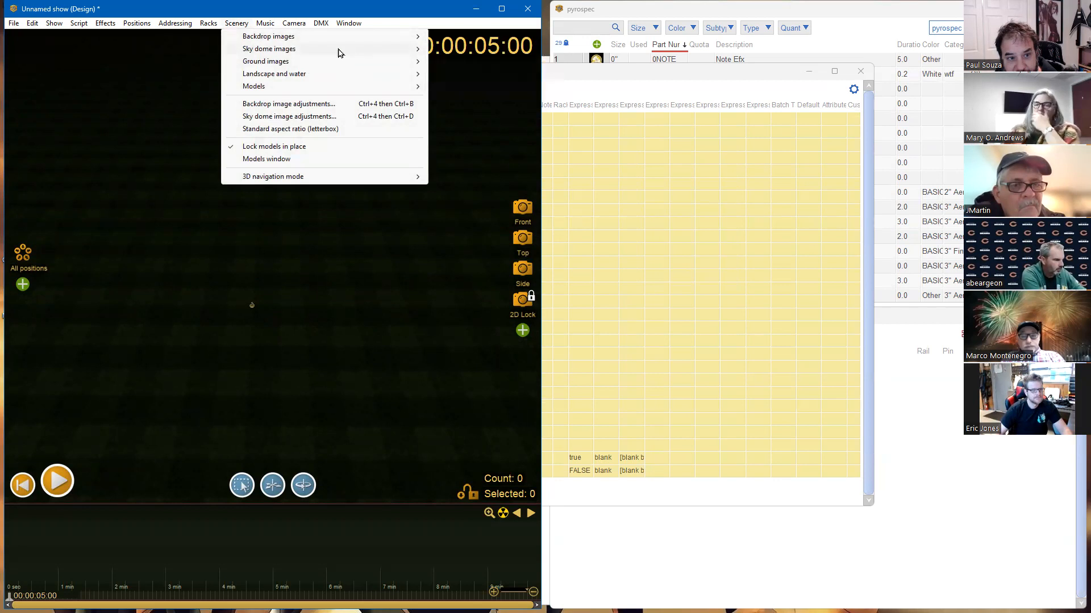
{"action": "left_click", "coordinate": [461, 71]}
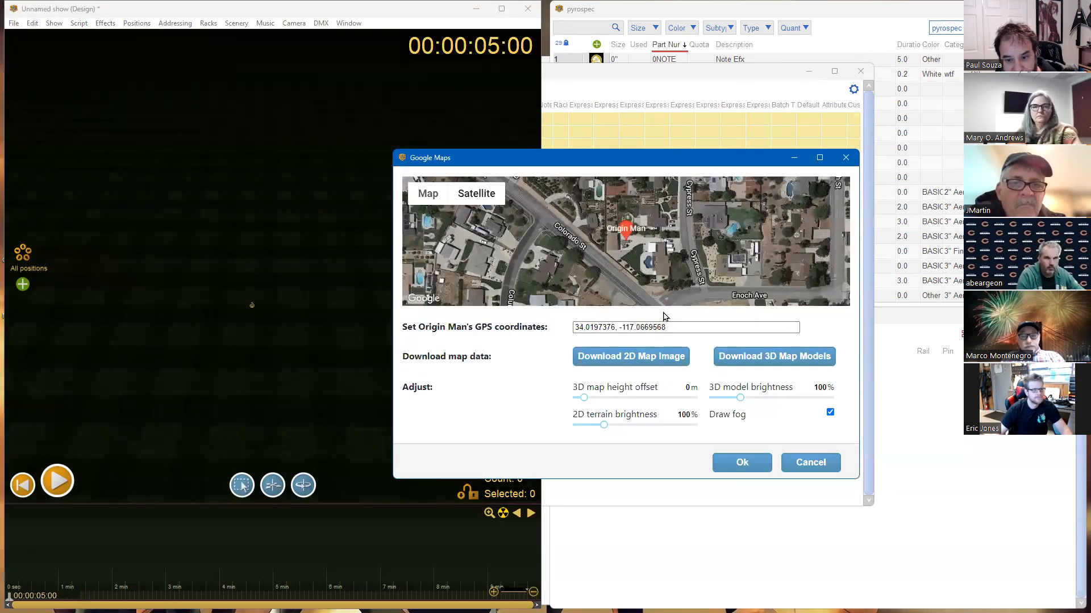
{"action": "left_click_drag", "start_coordinate": [682, 324], "coordinate": [568, 321]}
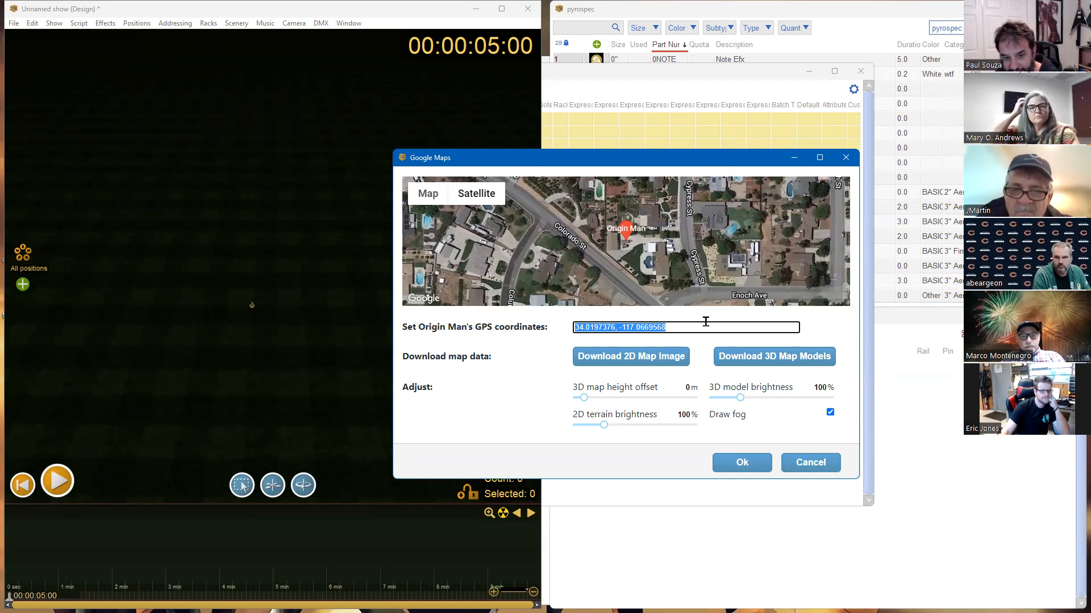
{"action": "key", "text": "BackSpace"}
{"action": "type", "text": "road"}
{"action": "key", "text": "BackSpace"}
{"action": "key", "text": "BackSpace"}
{"action": "type", "text": "rady "}
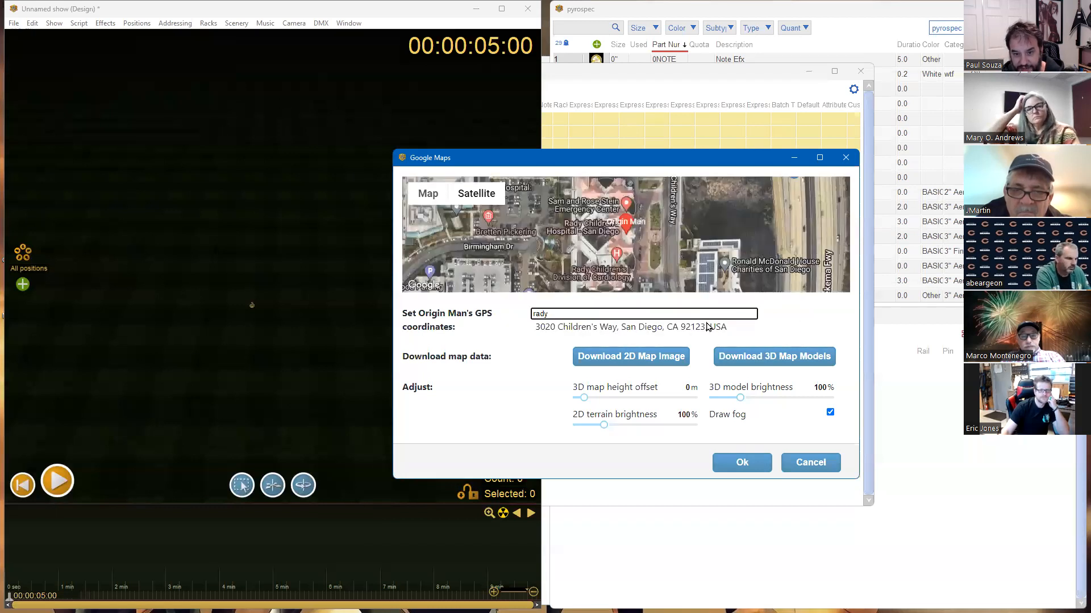
{"action": "type", "text": "shell"}
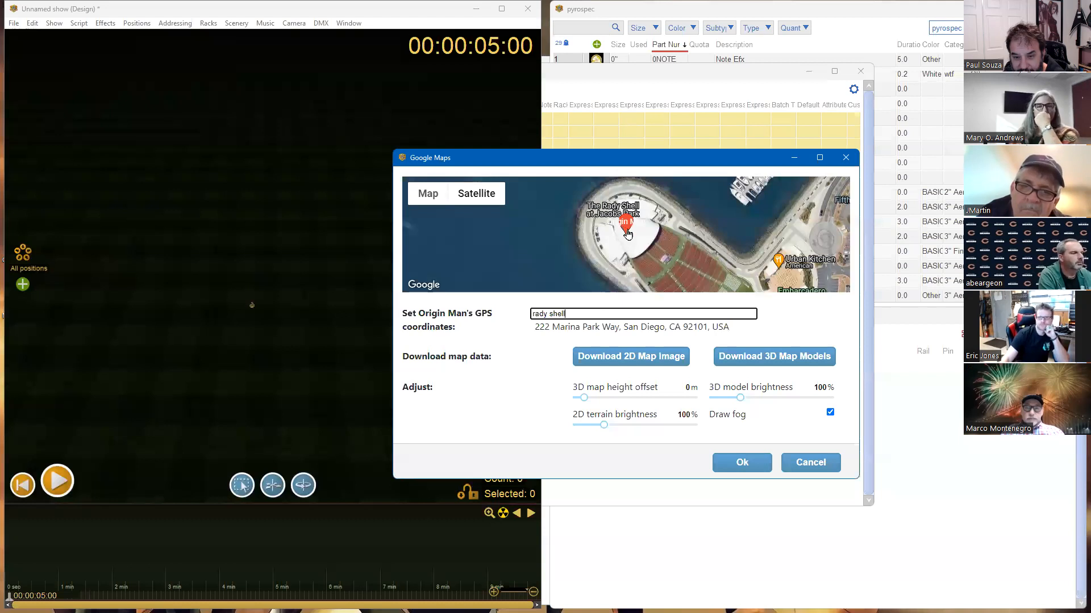
{"action": "key", "text": "Return"}
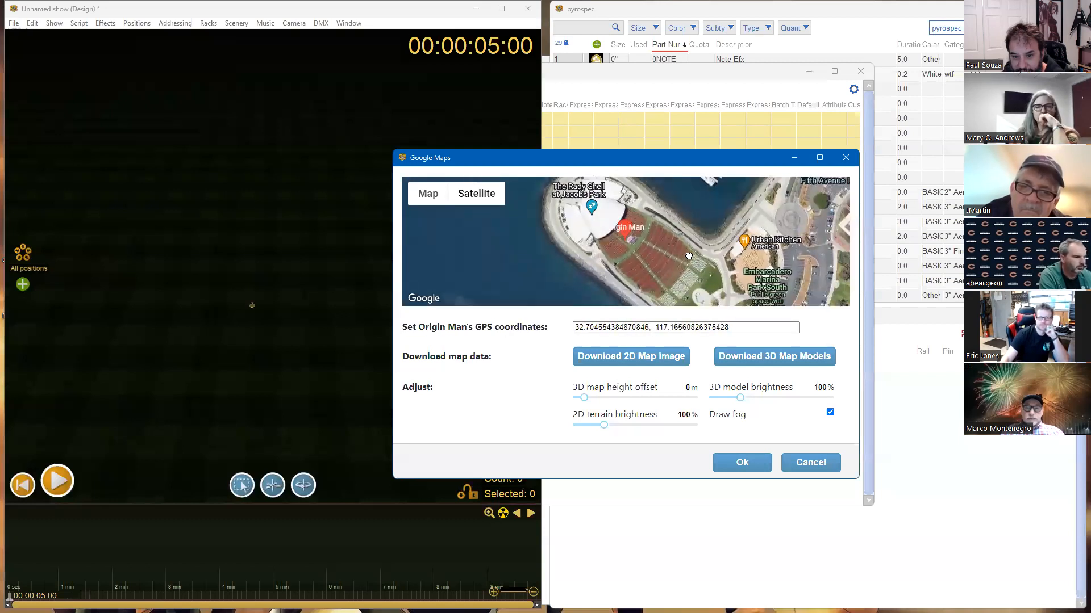
Move the map so Origin Man sits on the lawn behind the seating, download the 2D map image, and apply it
{"action": "left_click_drag", "start_coordinate": [683, 269], "coordinate": [657, 241]}
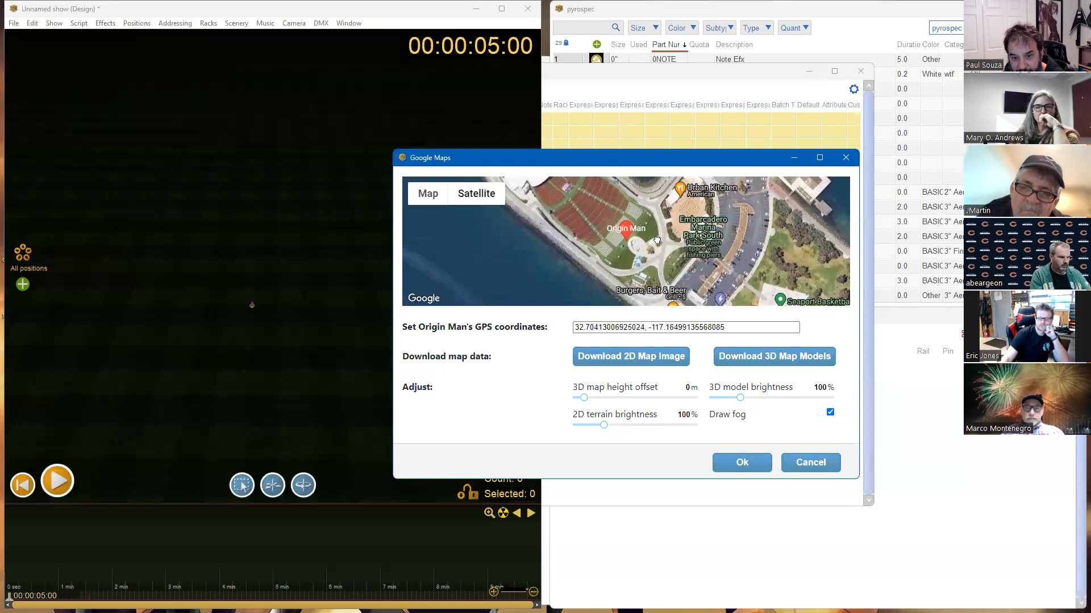
{"action": "left_click", "coordinate": [634, 360]}
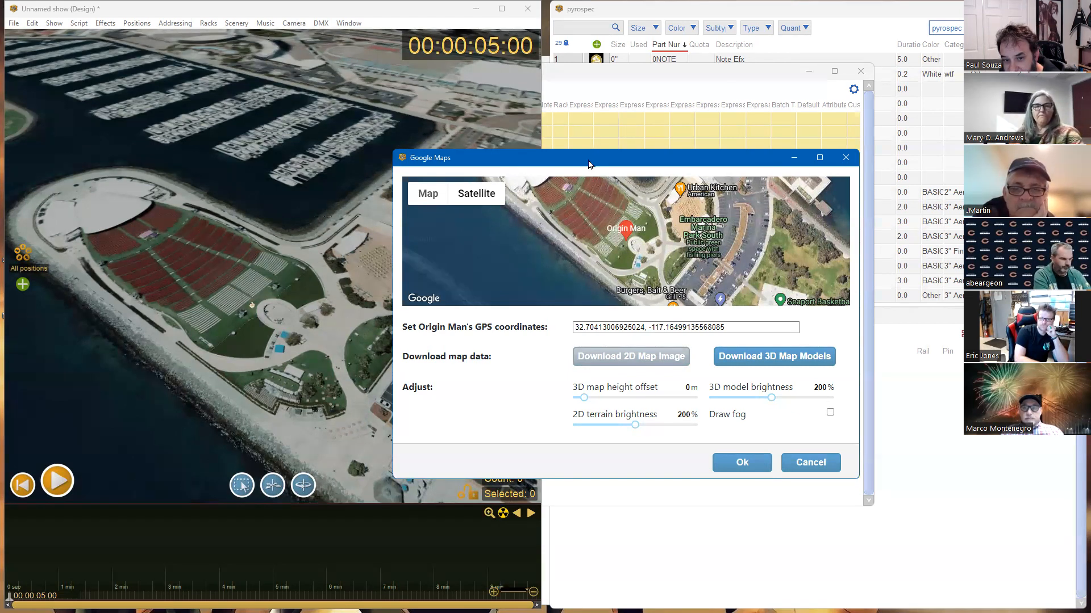
{"action": "left_click_drag", "start_coordinate": [588, 165], "coordinate": [554, 151]}
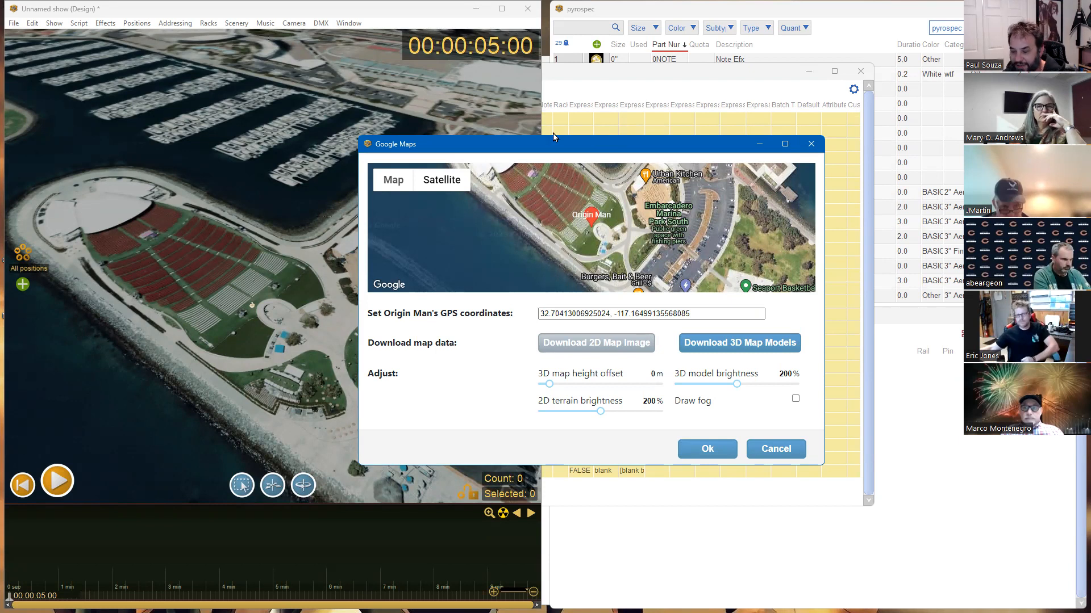
{"action": "left_click", "coordinate": [721, 450]}
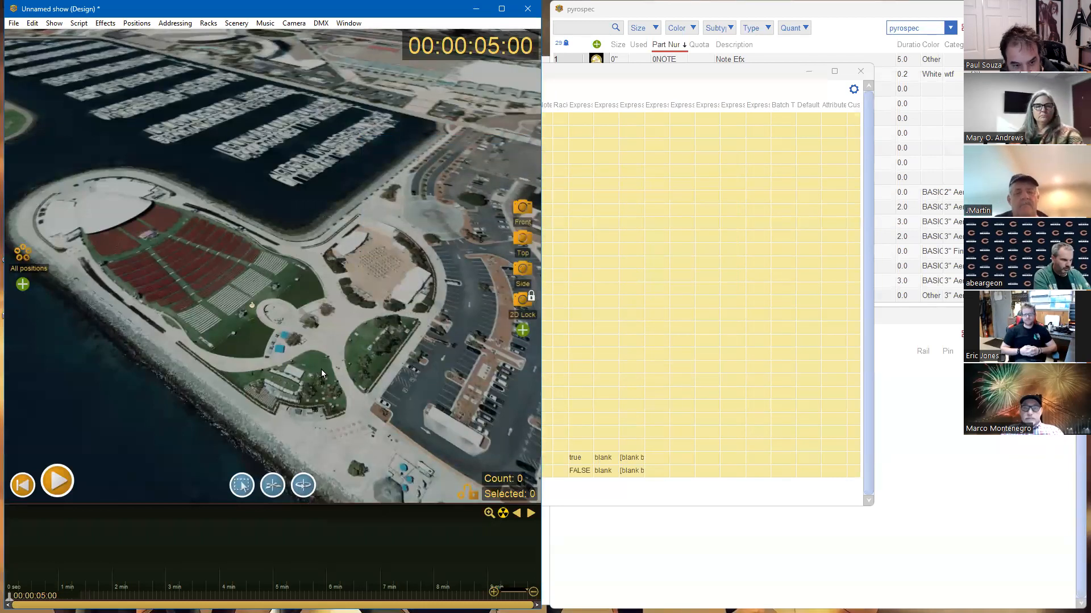
Set the Front View orientation to 306° so the view faces the Rady Shell stage squarely from behind the seating
{"action": "left_click_drag", "start_coordinate": [322, 370], "coordinate": [369, 357]}
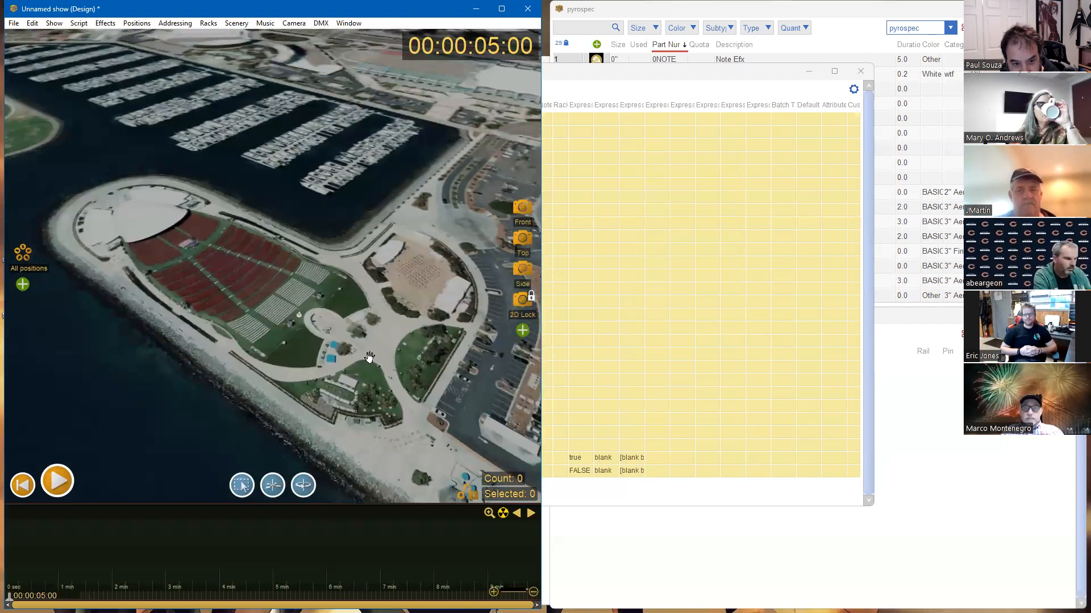
{"action": "scroll", "coordinate": [374, 367], "scroll_direction": "up", "scroll_amount": 5}
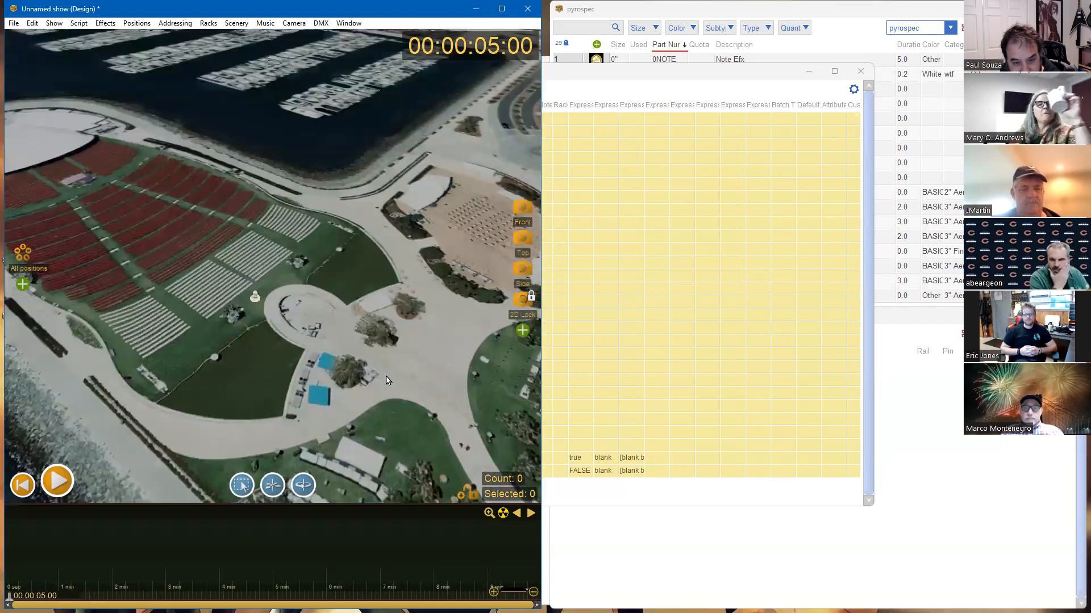
{"action": "scroll", "coordinate": [386, 376], "scroll_direction": "down", "scroll_amount": 5}
{"action": "scroll", "coordinate": [376, 367], "scroll_direction": "up", "scroll_amount": 4}
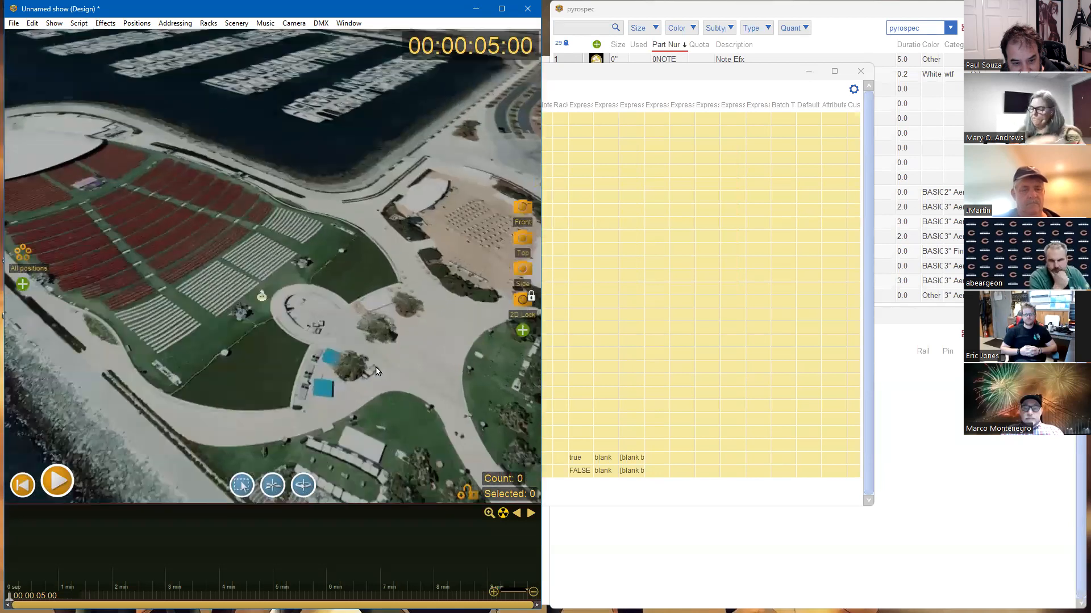
{"action": "scroll", "coordinate": [346, 350], "scroll_direction": "up", "scroll_amount": 3}
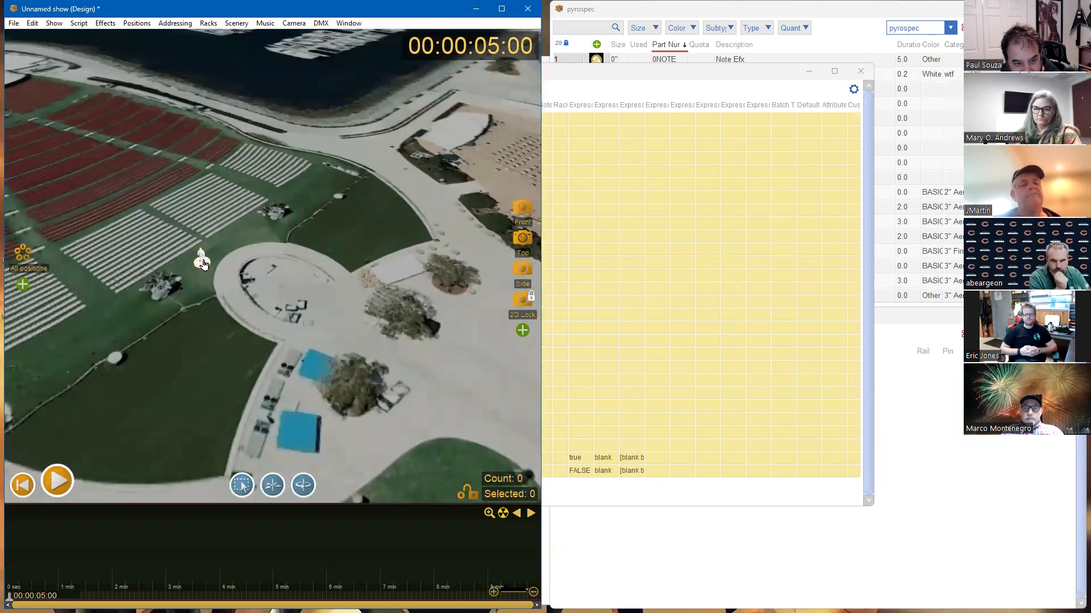
{"action": "left_click_drag", "start_coordinate": [317, 244], "coordinate": [372, 285]}
{"action": "scroll", "coordinate": [434, 270], "scroll_direction": "down", "scroll_amount": 3}
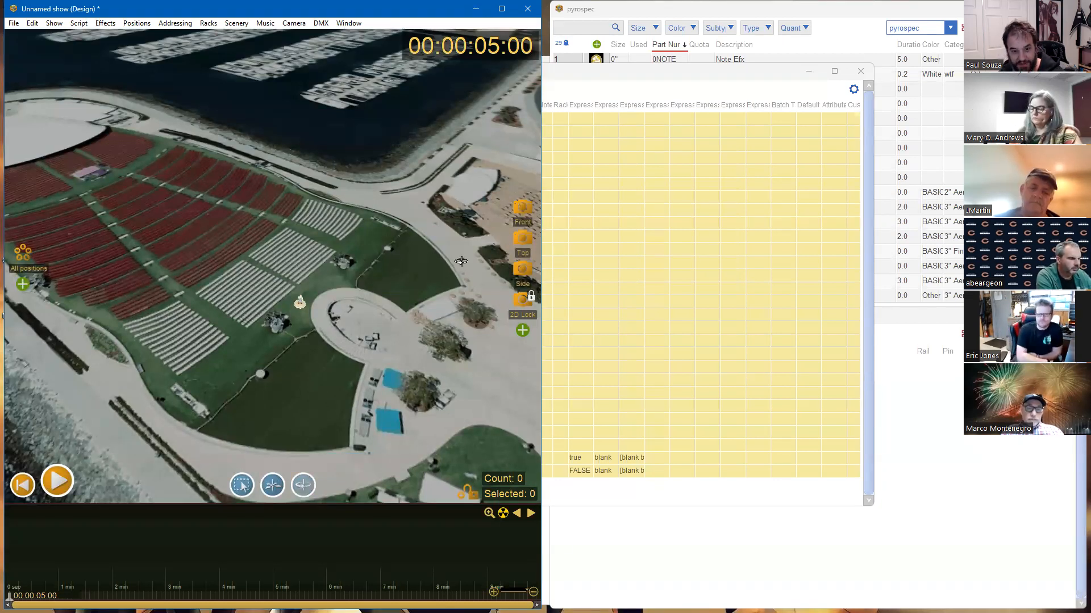
{"action": "left_click_drag", "start_coordinate": [401, 335], "coordinate": [353, 305]}
{"action": "scroll", "coordinate": [354, 305], "scroll_direction": "up", "scroll_amount": 2}
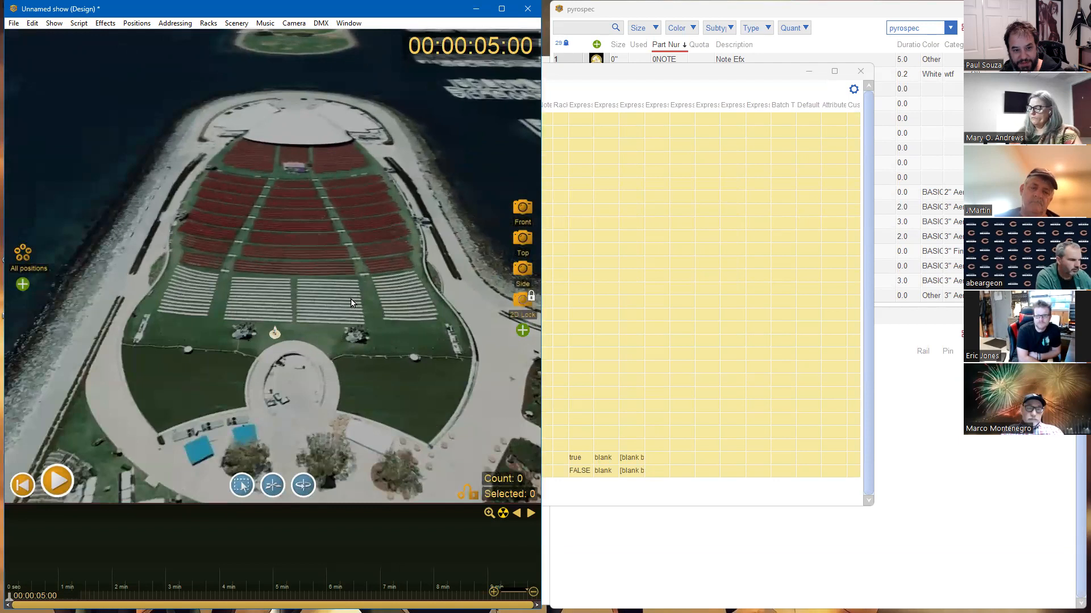
{"action": "scroll", "coordinate": [351, 302], "scroll_direction": "down", "scroll_amount": 1}
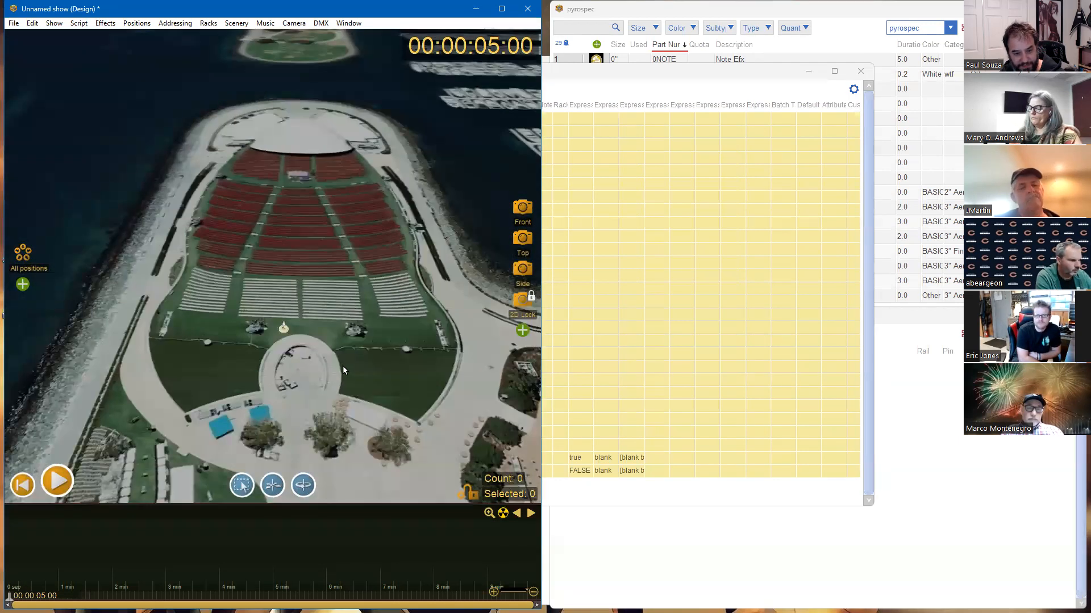
{"action": "right_click", "coordinate": [303, 485]}
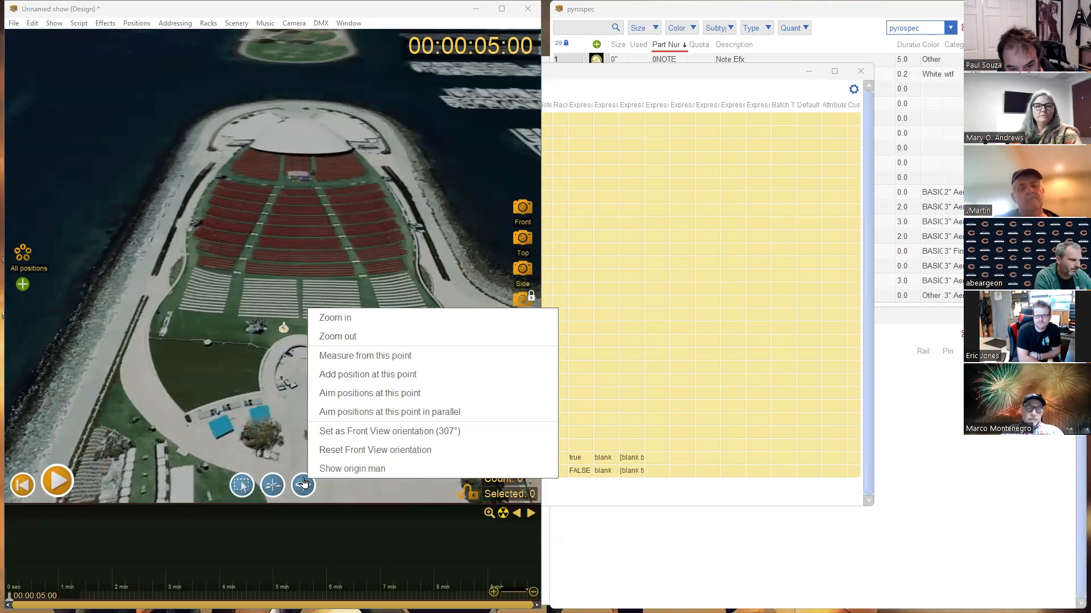
{"action": "left_click", "coordinate": [338, 449]}
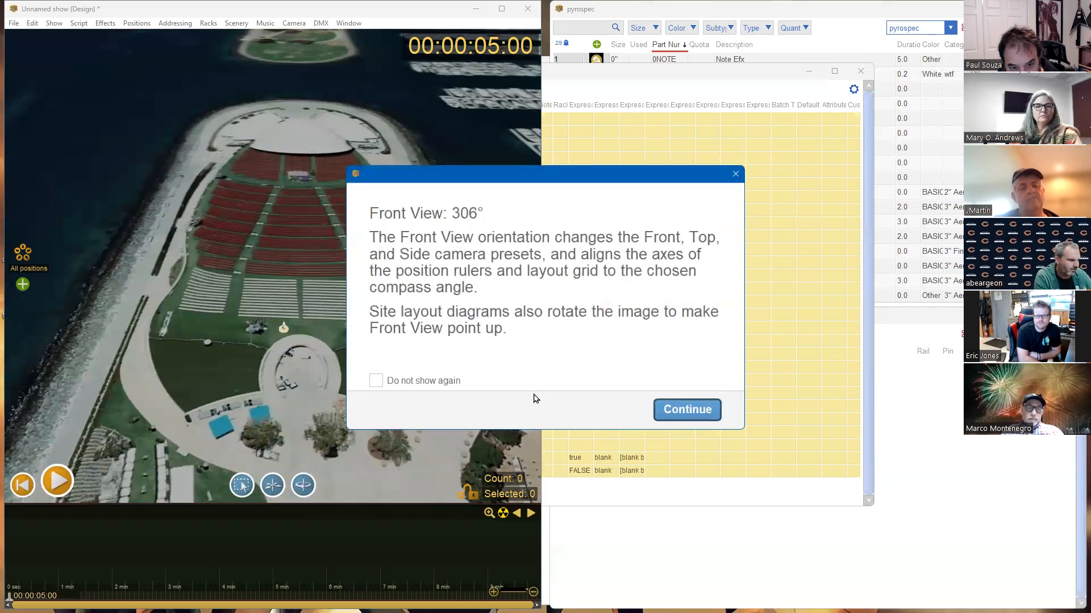
{"action": "left_click", "coordinate": [685, 419]}
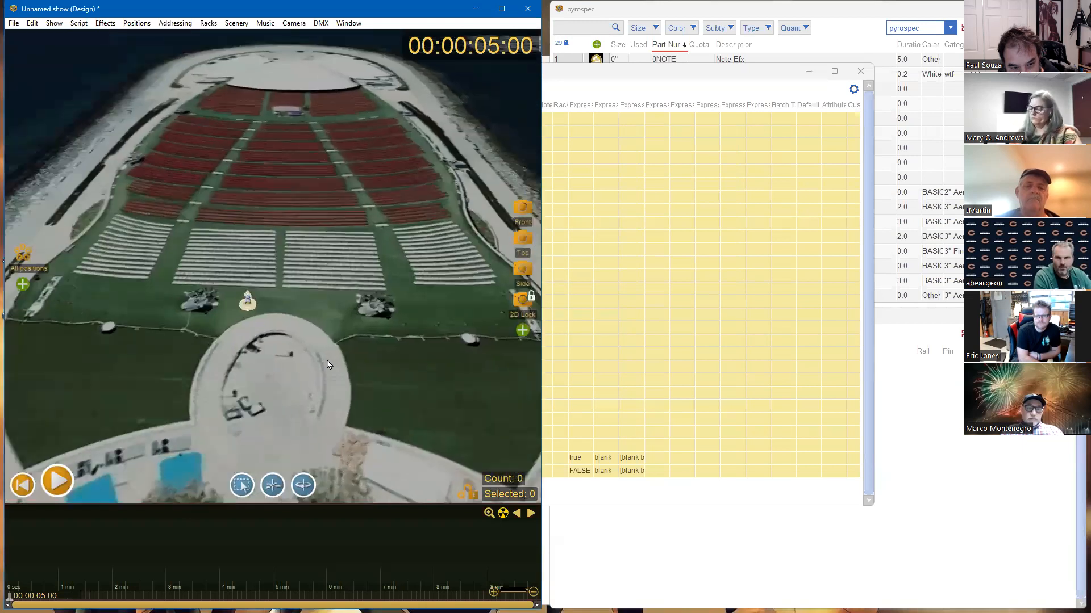
Add multiple positions in a row across the lawn behind the seating, starting at P-01, and clear the selection
{"action": "scroll", "coordinate": [263, 327], "scroll_direction": "up", "scroll_amount": 2}
{"action": "left_click_drag", "start_coordinate": [263, 327], "coordinate": [359, 283]}
{"action": "scroll", "coordinate": [362, 332], "scroll_direction": "down", "scroll_amount": 3}
{"action": "scroll", "coordinate": [363, 332], "scroll_direction": "down", "scroll_amount": 4}
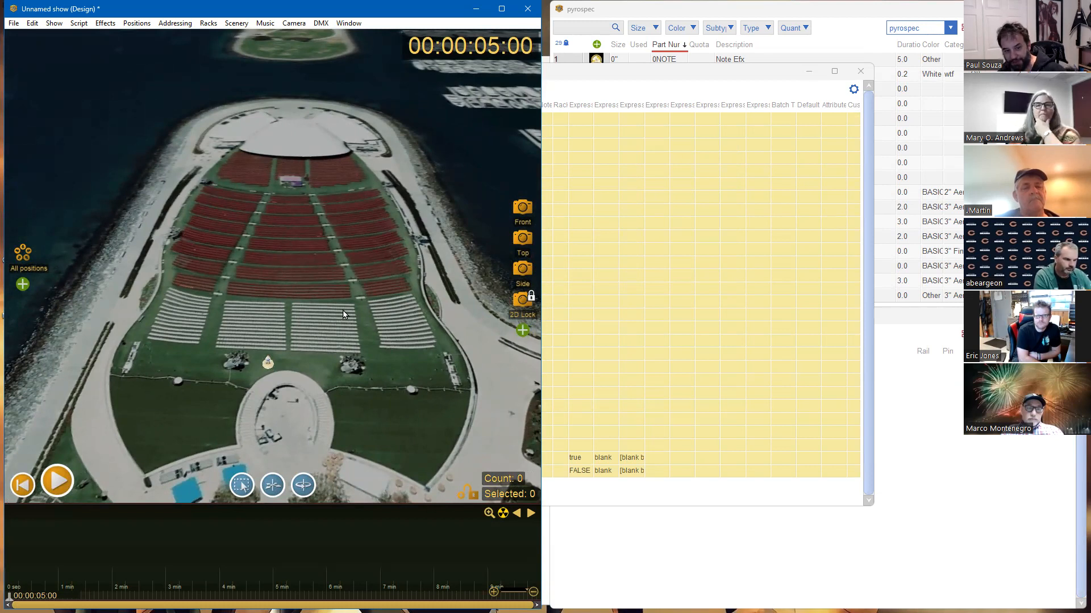
{"action": "left_click_drag", "start_coordinate": [337, 316], "coordinate": [337, 324]}
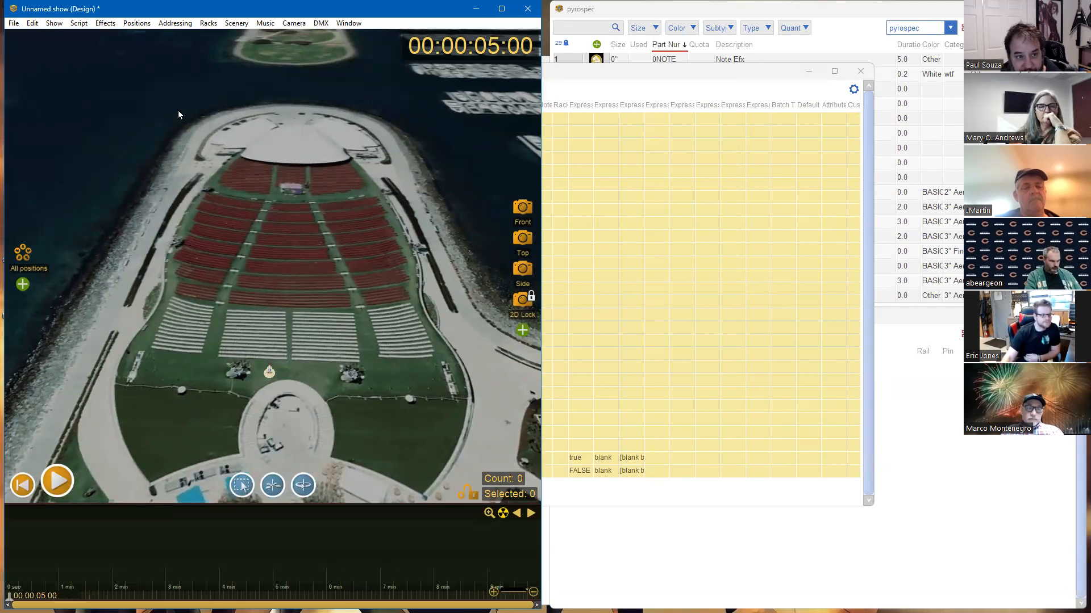
{"action": "left_click", "coordinate": [143, 24]}
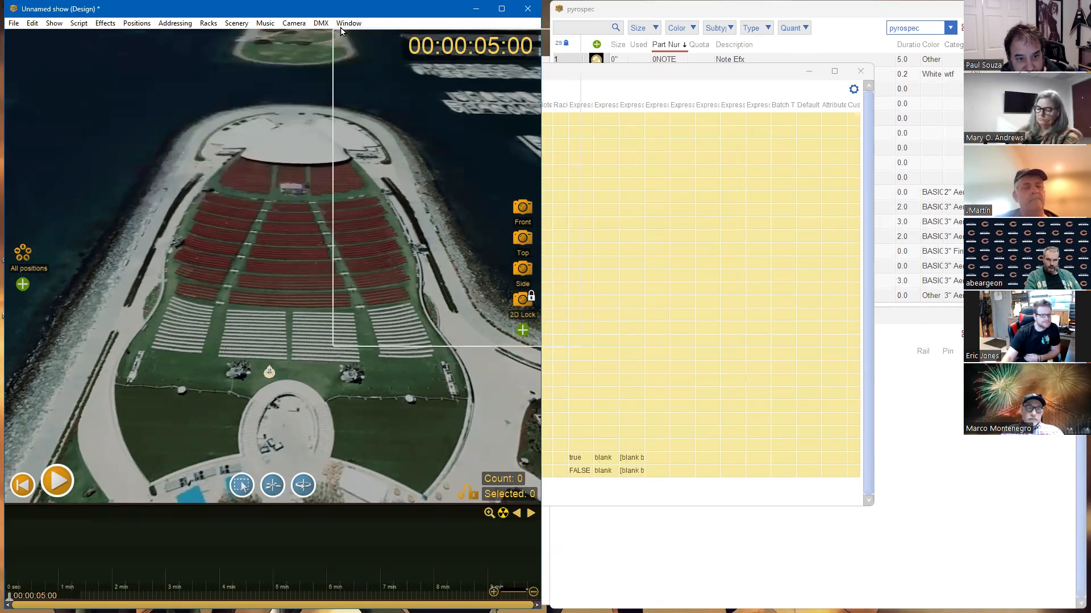
{"action": "left_click", "coordinate": [171, 24]}
{"action": "mouse_move", "coordinate": [144, 27]}
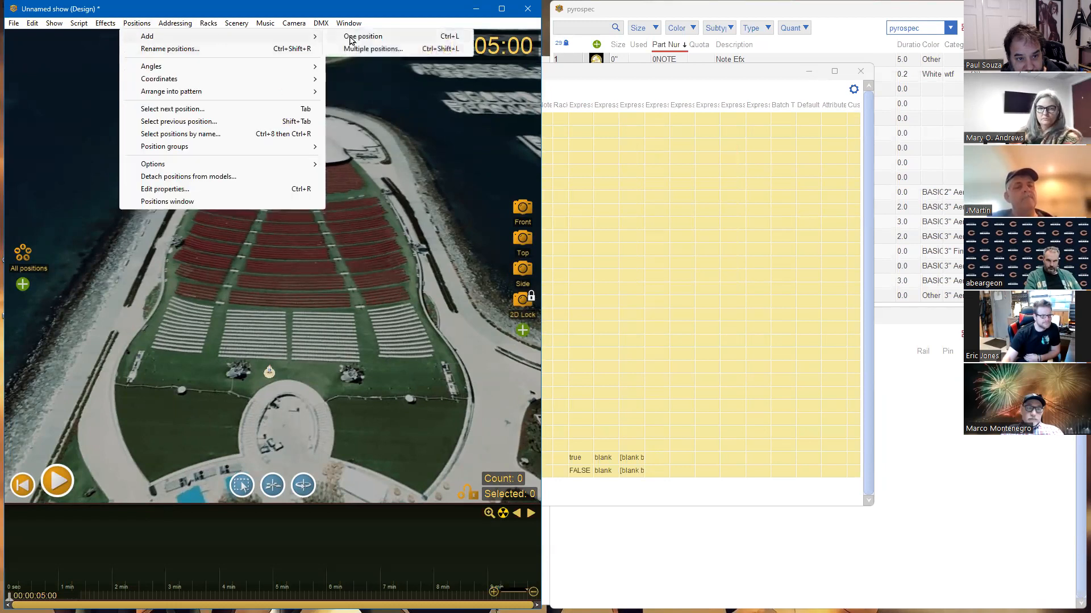
{"action": "left_click", "coordinate": [380, 50]}
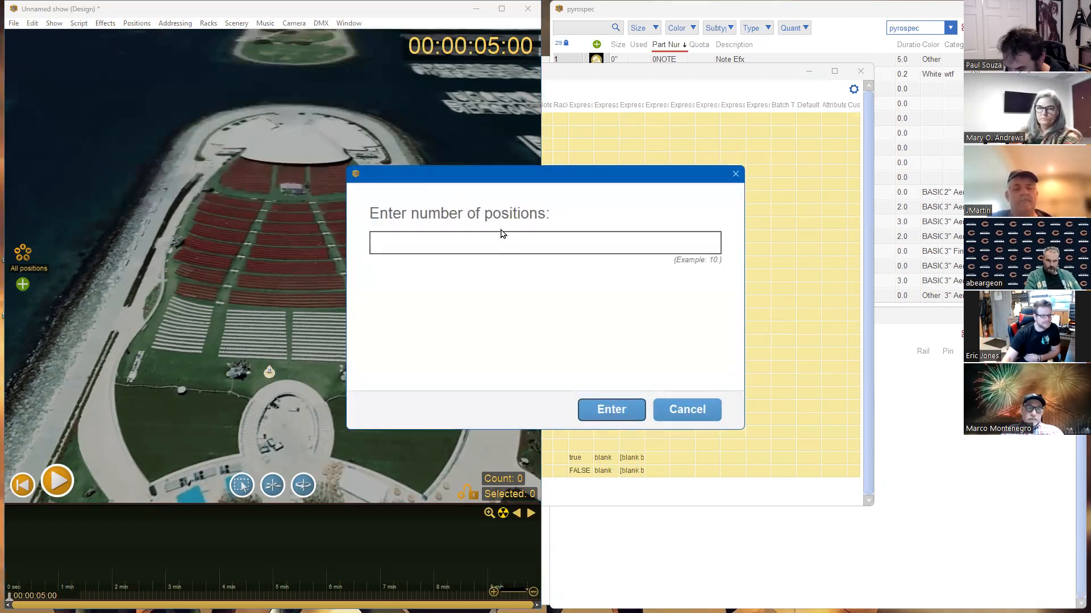
{"action": "key", "text": "Return"}
{"action": "scroll", "coordinate": [347, 352], "scroll_direction": "down", "scroll_amount": 2}
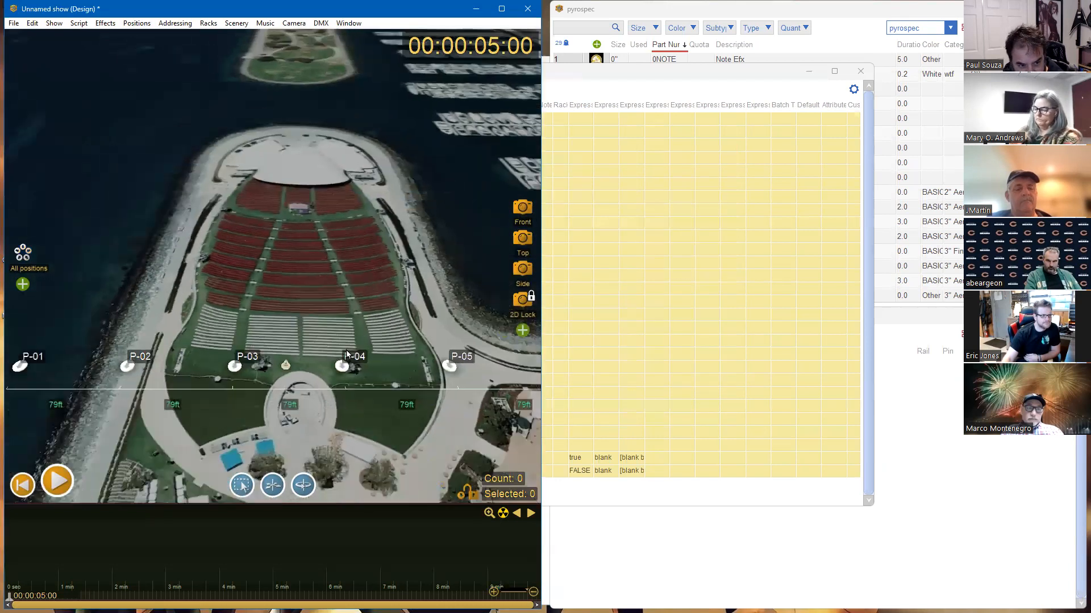
{"action": "scroll", "coordinate": [345, 346], "scroll_direction": "down", "scroll_amount": 2}
{"action": "scroll", "coordinate": [345, 346], "scroll_direction": "down", "scroll_amount": 2}
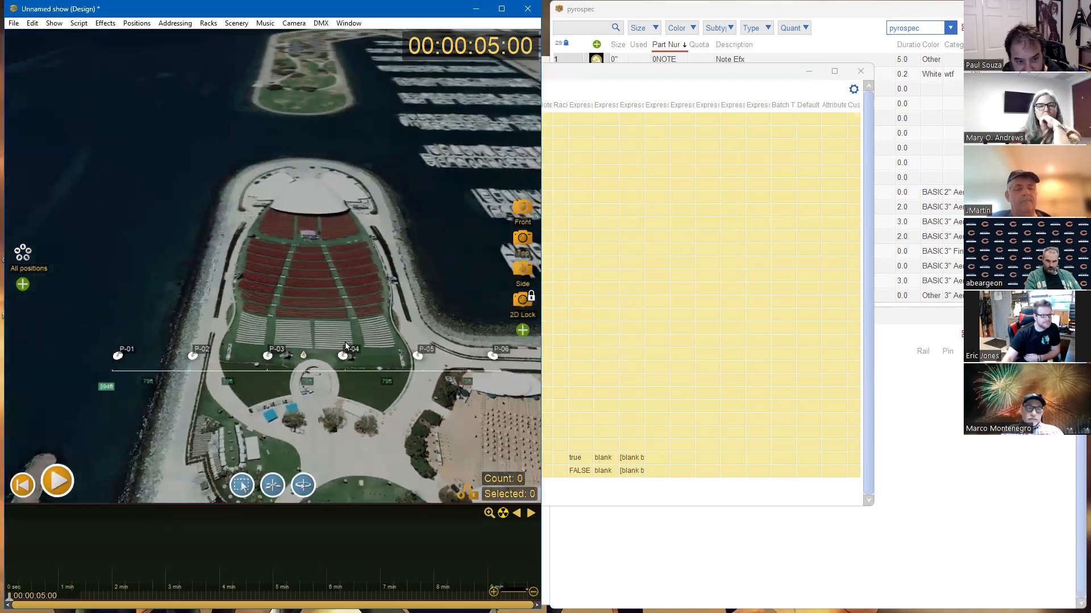
{"action": "left_click", "coordinate": [313, 323]}
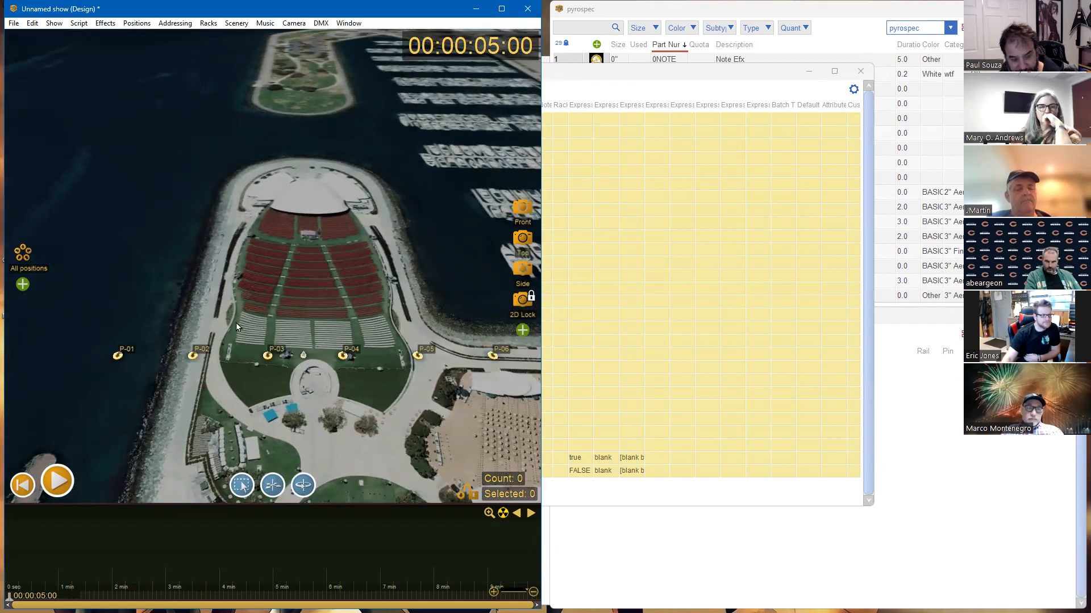
{"action": "left_click_drag", "start_coordinate": [110, 320], "coordinate": [280, 364]}
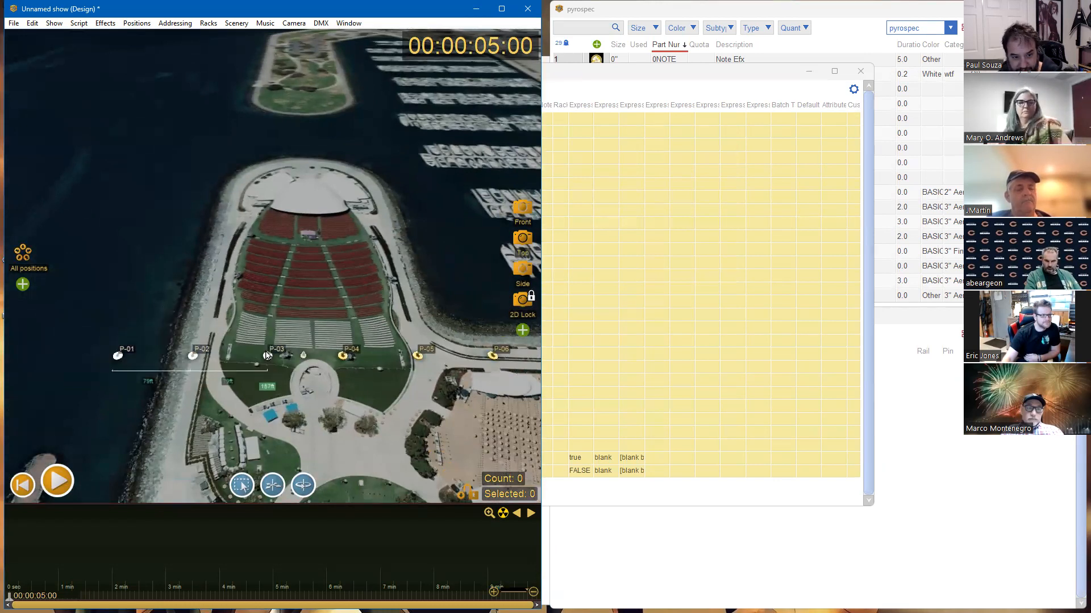
{"action": "right_click", "coordinate": [267, 356]}
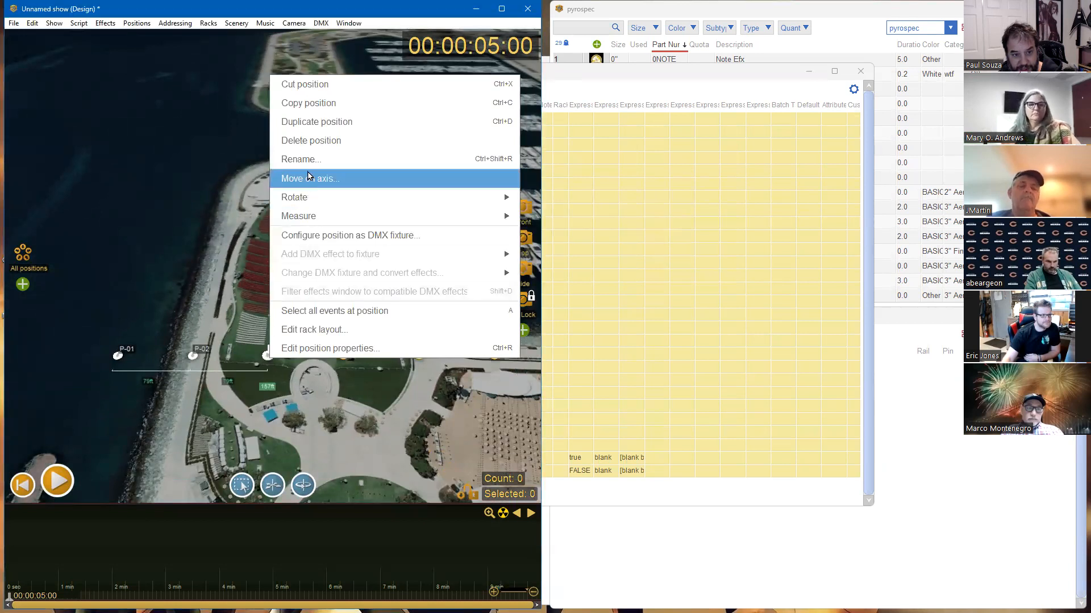
{"action": "left_click", "coordinate": [169, 273]}
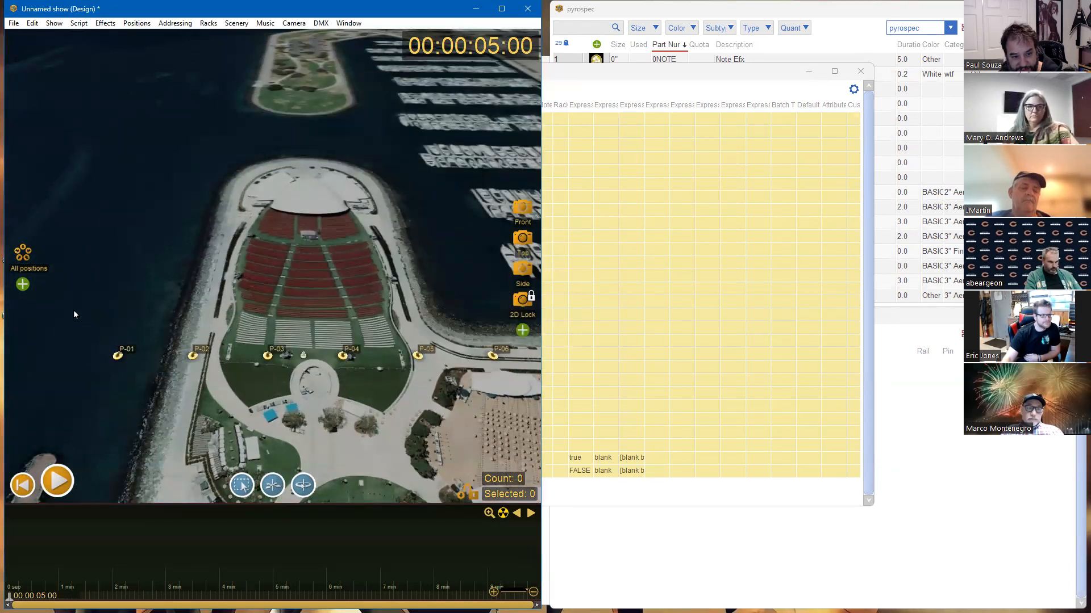
{"action": "left_click_drag", "start_coordinate": [74, 310], "coordinate": [316, 394]}
{"action": "left_click", "coordinate": [271, 355]}
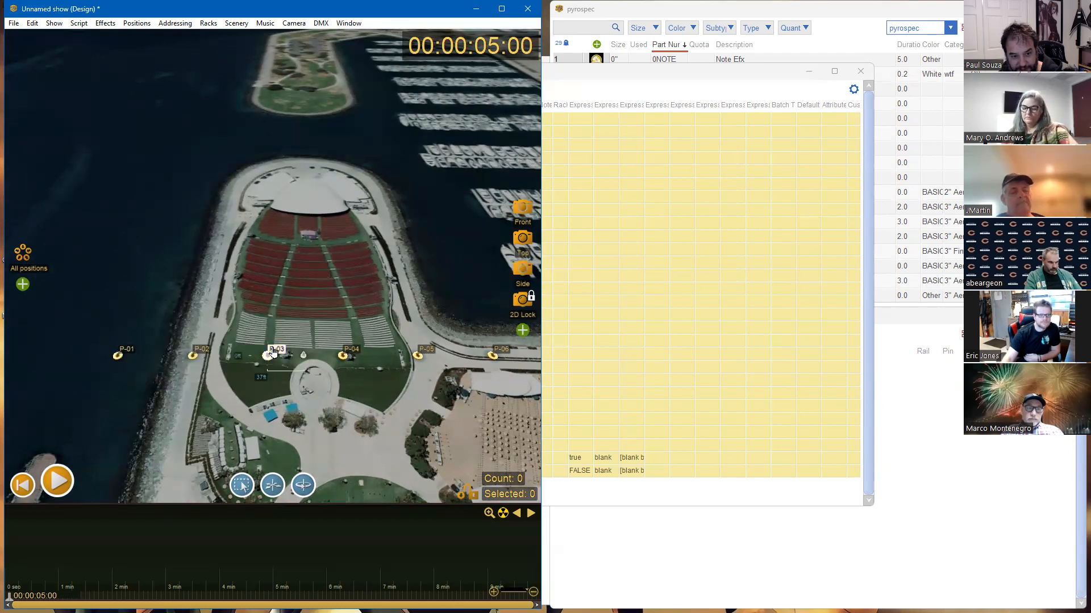
{"action": "left_click", "coordinate": [345, 356], "text": "shift"}
{"action": "left_click", "coordinate": [420, 356], "text": "shift"}
{"action": "left_click", "coordinate": [194, 356], "text": "shift"}
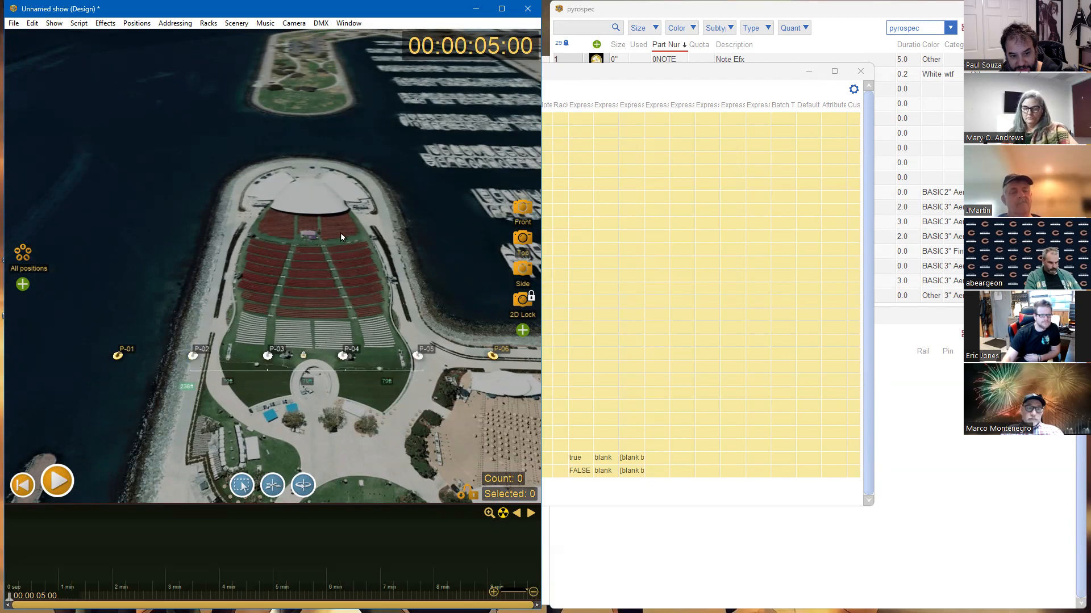
{"action": "left_click", "coordinate": [175, 294]}
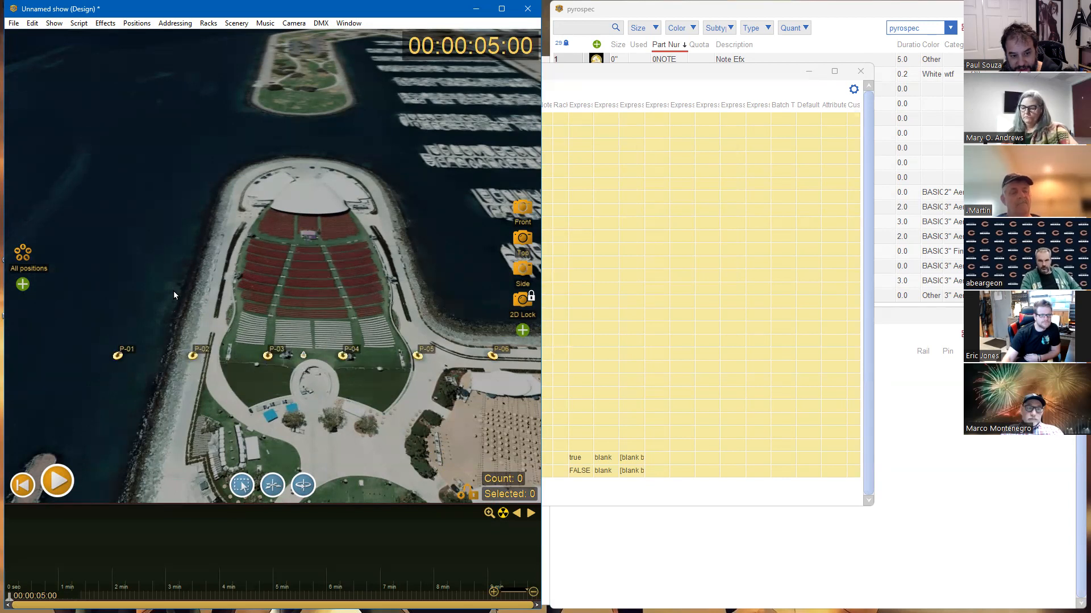
Rename positions P-01 to P-03 with the name stem SL and move them together to the marina side near the stage
{"action": "left_click_drag", "start_coordinate": [89, 313], "coordinate": [285, 377]}
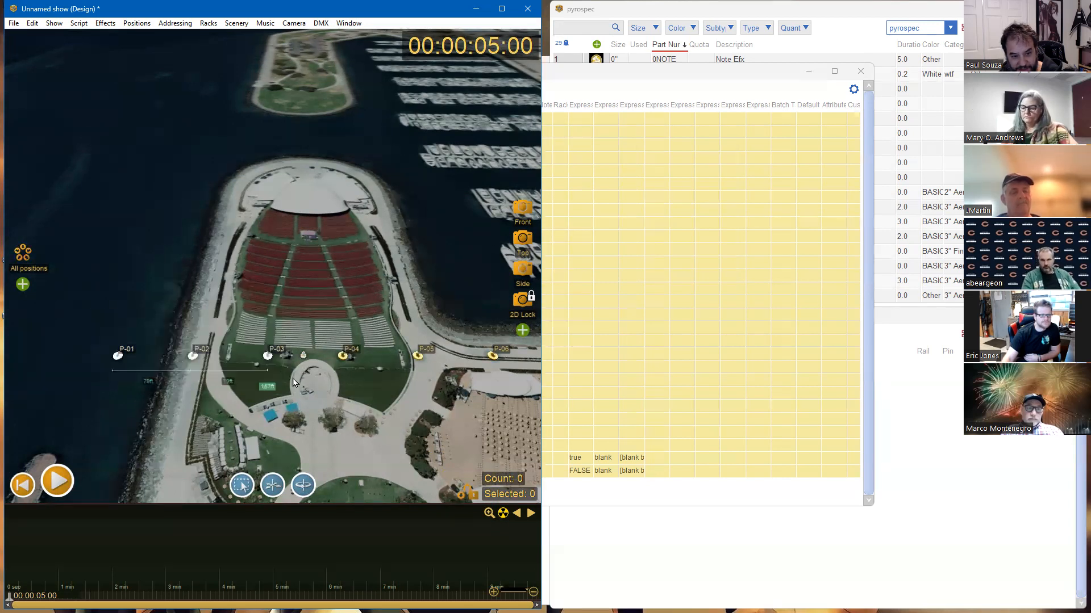
{"action": "right_click", "coordinate": [270, 359]}
{"action": "left_click", "coordinate": [305, 156]}
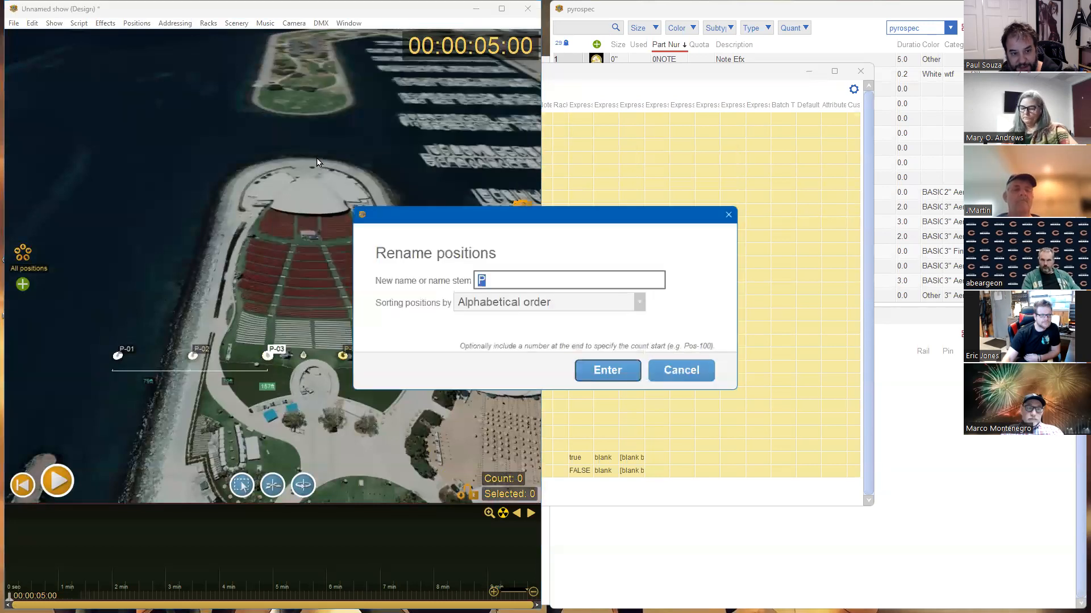
{"action": "type", "text": "SL"}
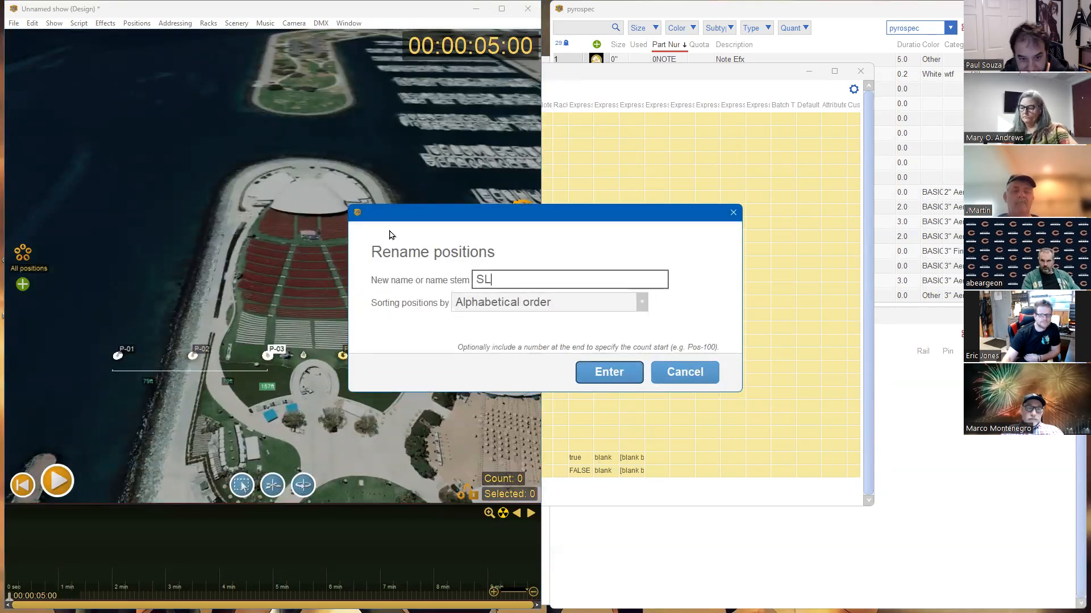
{"action": "left_click", "coordinate": [638, 372]}
{"action": "scroll", "coordinate": [273, 396], "scroll_direction": "up", "scroll_amount": 2}
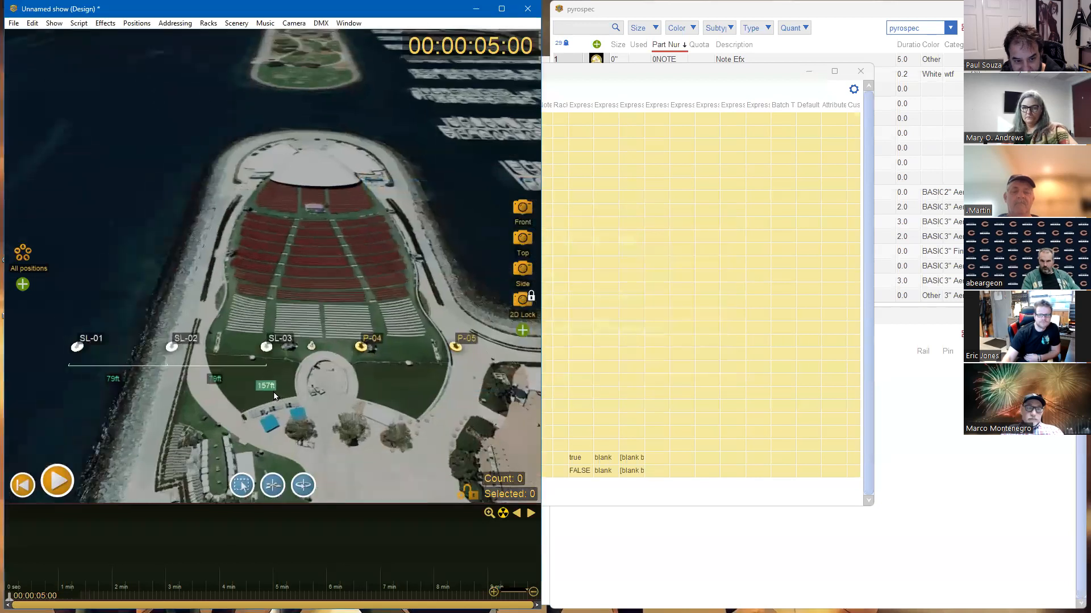
{"action": "left_click_drag", "start_coordinate": [173, 346], "coordinate": [430, 194]}
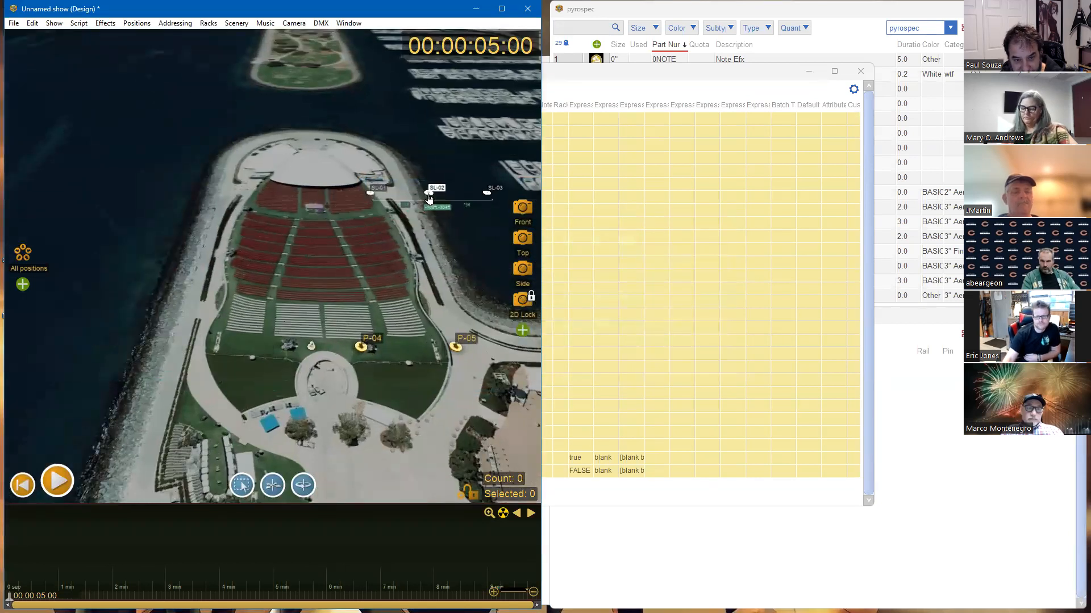
Rename positions P-04 to P-06 with the name stem SR
{"action": "left_click_drag", "start_coordinate": [410, 290], "coordinate": [356, 358]}
{"action": "right_click", "coordinate": [355, 327]}
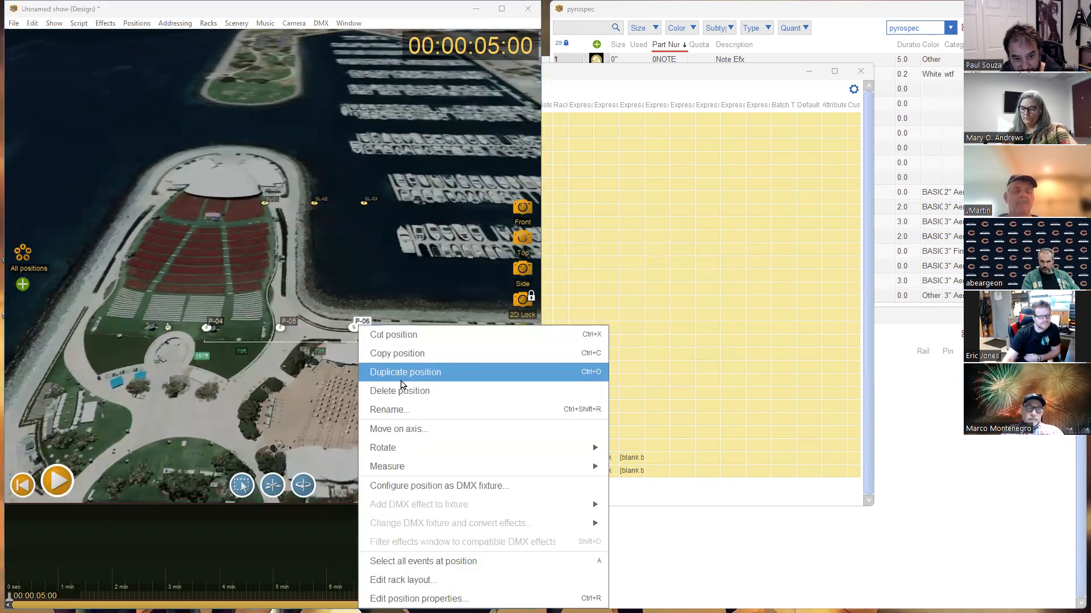
{"action": "left_click", "coordinate": [403, 409]}
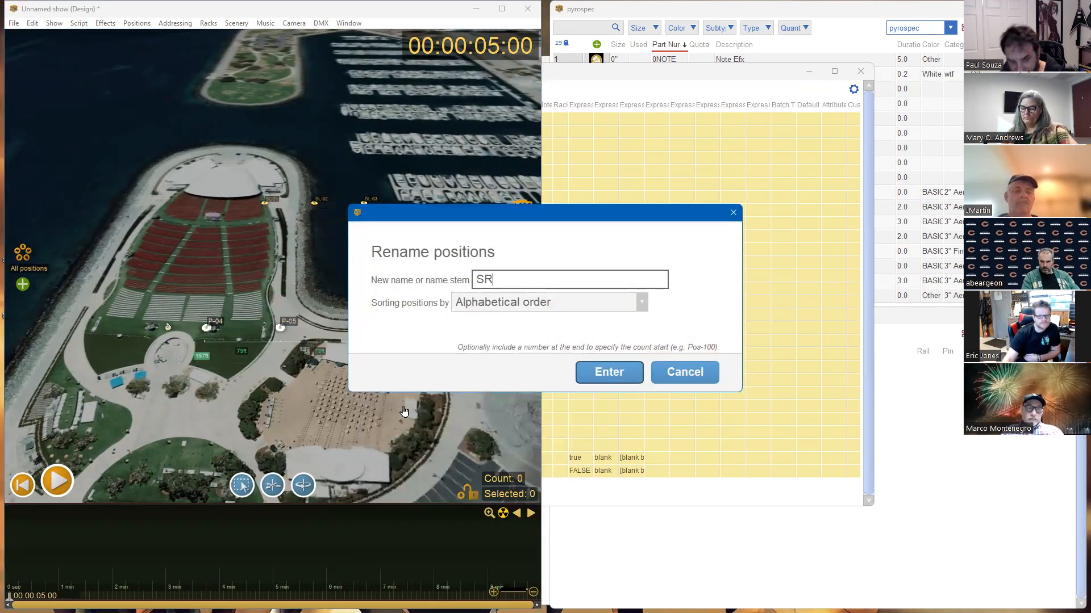
{"action": "key", "text": "Return"}
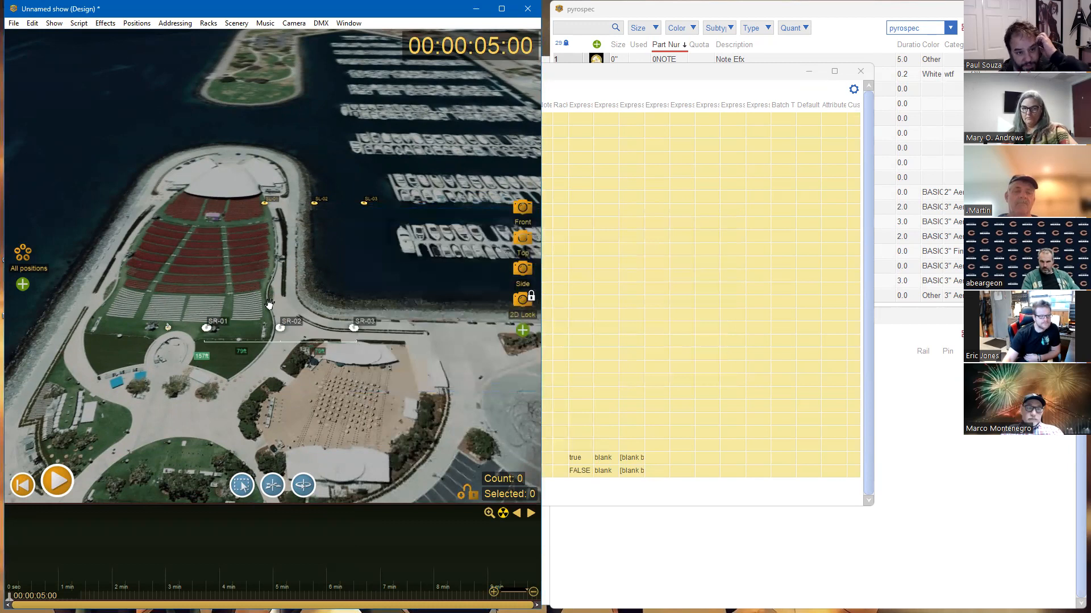
Place SR-01 beside the stage shell and SR-02 and SR-03 along the open-water edge of the red seating
{"action": "left_click_drag", "start_coordinate": [269, 304], "coordinate": [285, 301]}
{"action": "scroll", "coordinate": [285, 301], "scroll_direction": "up", "scroll_amount": 2}
{"action": "left_click", "coordinate": [260, 355]}
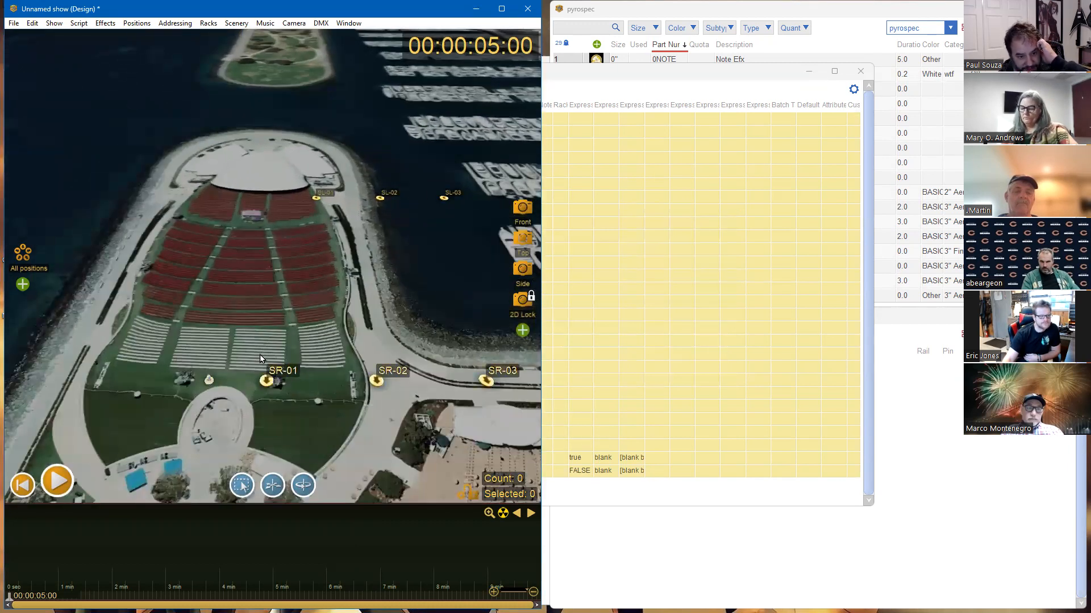
{"action": "left_click_drag", "start_coordinate": [266, 379], "coordinate": [192, 183]}
{"action": "mouse_move", "coordinate": [377, 380]}
{"action": "left_mouse_down"}
{"action": "mouse_move", "coordinate": [248, 292]}
{"action": "mouse_move", "coordinate": [146, 268]}
{"action": "mouse_move", "coordinate": [176, 223]}
{"action": "left_mouse_up"}
{"action": "mouse_move", "coordinate": [486, 379]}
{"action": "left_mouse_down"}
{"action": "mouse_move", "coordinate": [117, 282]}
{"action": "mouse_move", "coordinate": [150, 268]}
{"action": "left_mouse_up"}
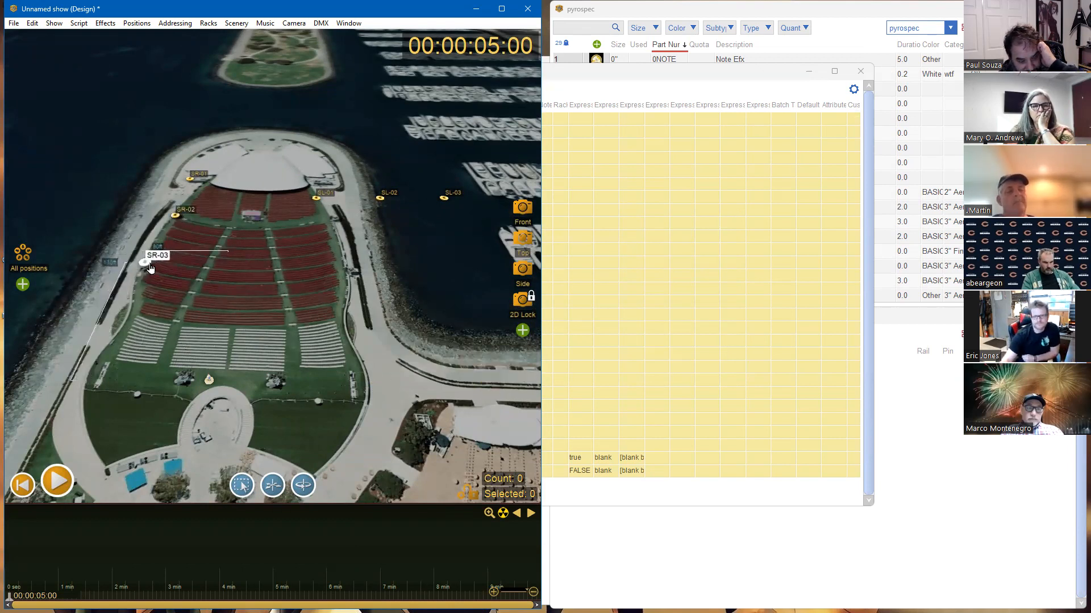
Place SL-01 beside the stage shell and SL-02 and SL-03 along the marina-side edge of the red seating
{"action": "left_click_drag", "start_coordinate": [251, 269], "coordinate": [158, 261]}
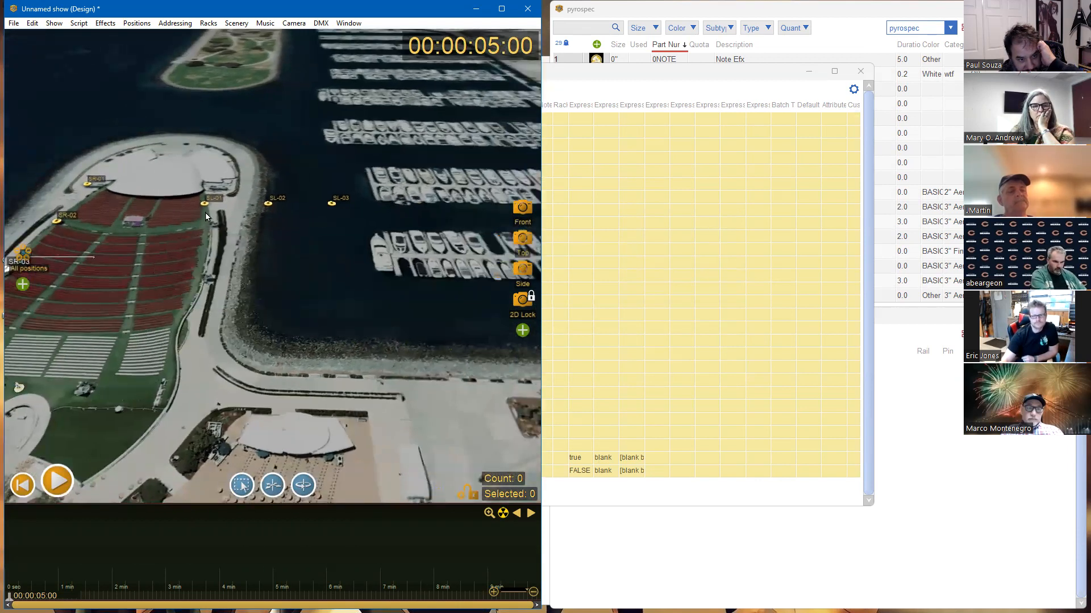
{"action": "mouse_move", "coordinate": [208, 204]}
{"action": "left_mouse_down"}
{"action": "mouse_move", "coordinate": [219, 189]}
{"action": "mouse_move", "coordinate": [248, 211]}
{"action": "mouse_move", "coordinate": [215, 223]}
{"action": "left_mouse_up"}
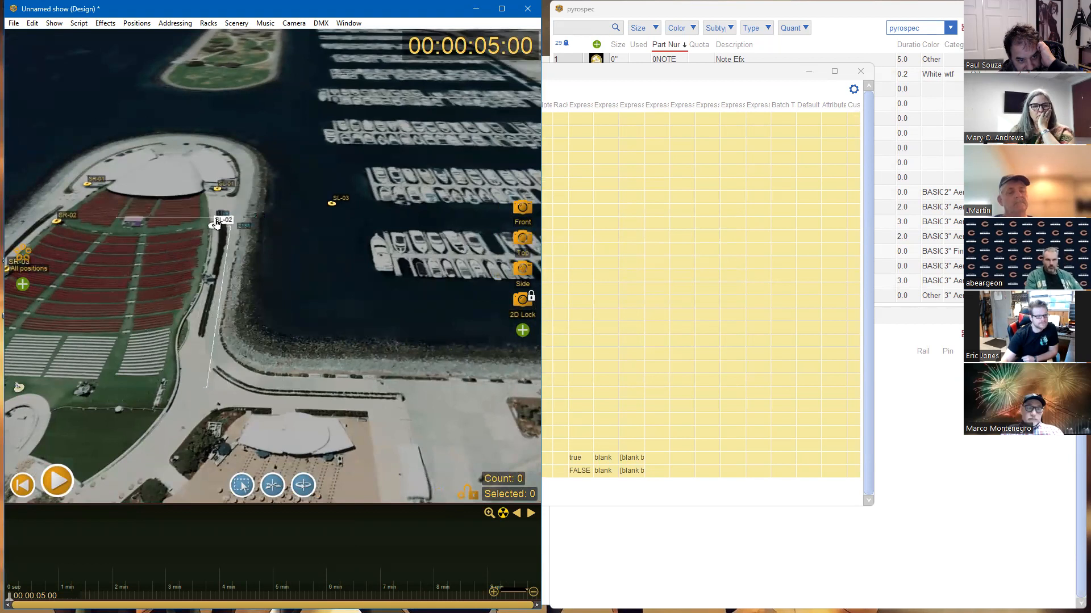
{"action": "left_click_drag", "start_coordinate": [332, 203], "coordinate": [216, 275]}
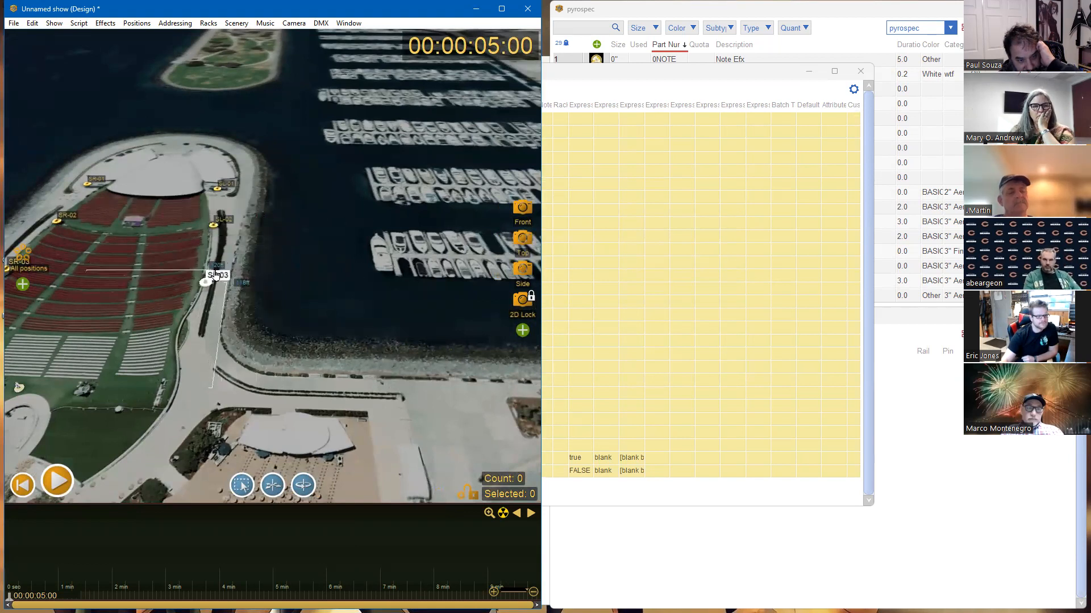
{"action": "left_click_drag", "start_coordinate": [256, 231], "coordinate": [259, 230]}
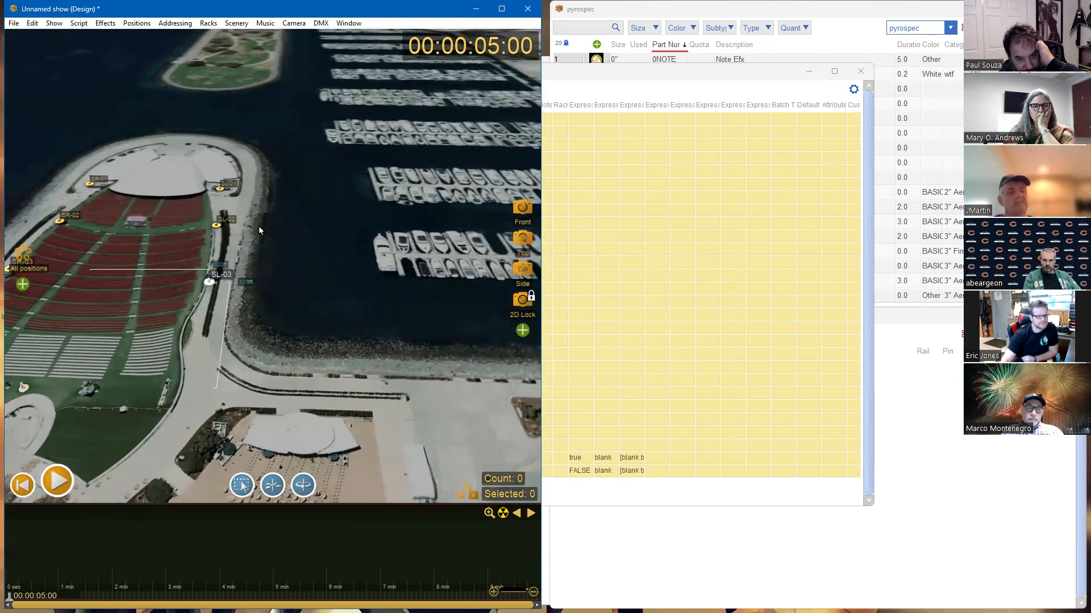
Add a single position, rename it 0notes, and place it in the water off the marina-side shoreline
{"action": "left_click", "coordinate": [135, 23]}
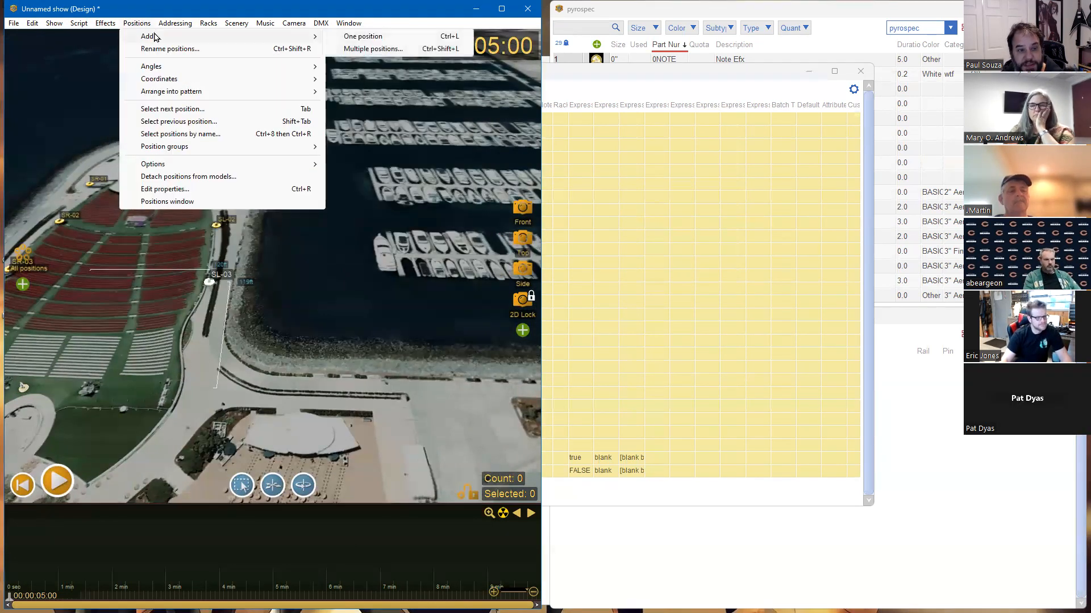
{"action": "left_click", "coordinate": [356, 37]}
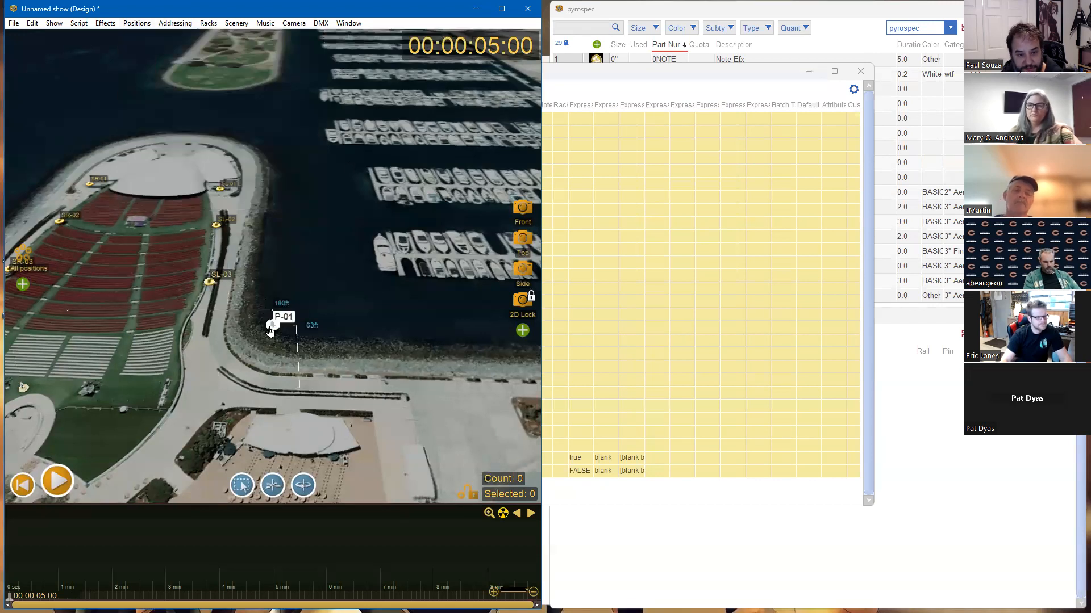
{"action": "right_click", "coordinate": [272, 326]}
{"action": "left_click", "coordinate": [301, 412]}
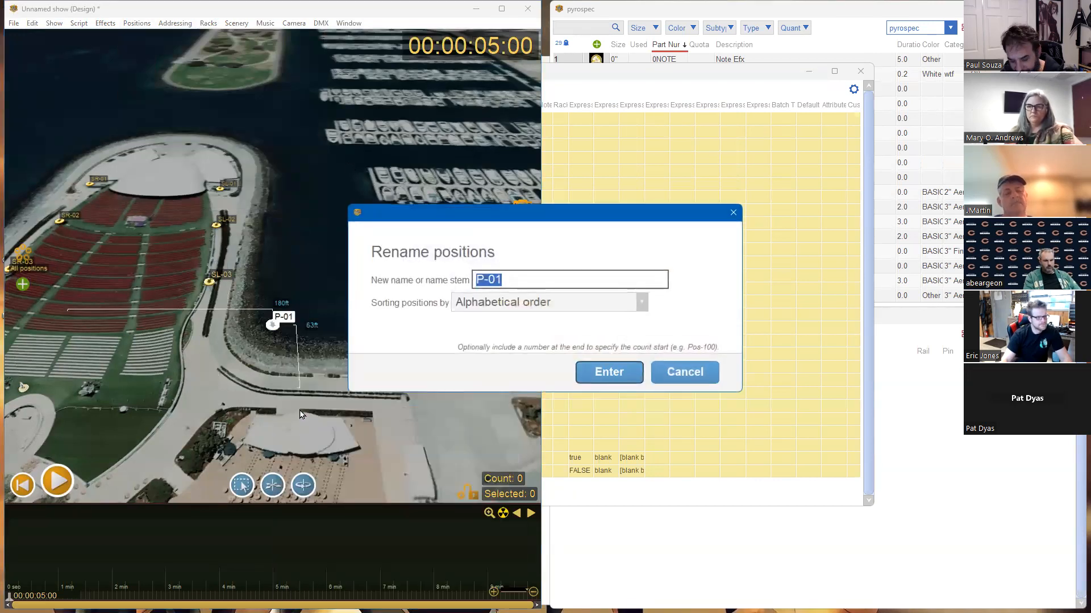
{"action": "type", "text": "0notes"}
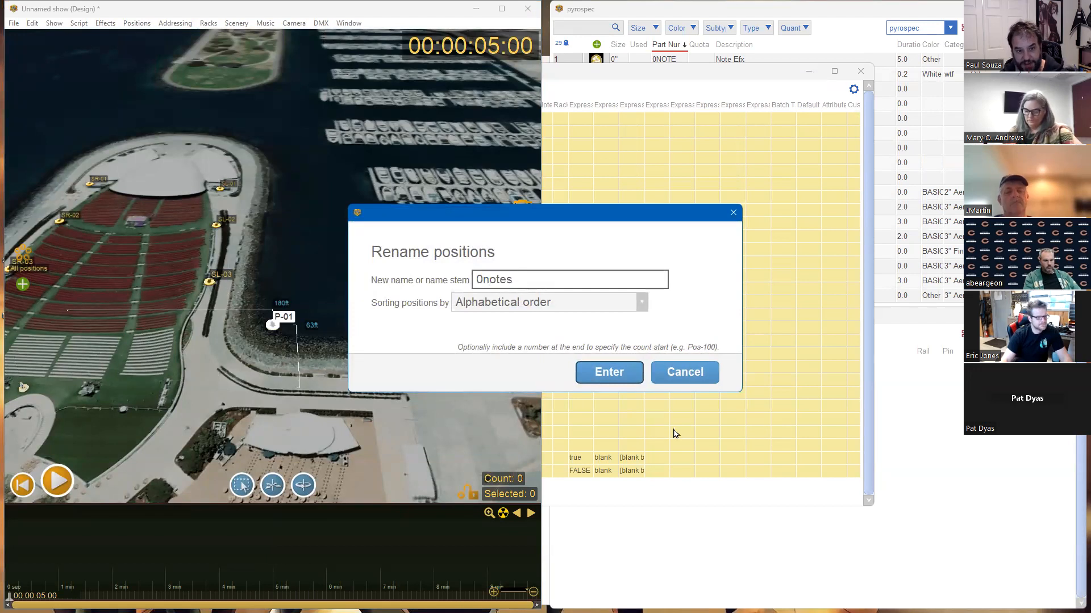
{"action": "left_click", "coordinate": [609, 372]}
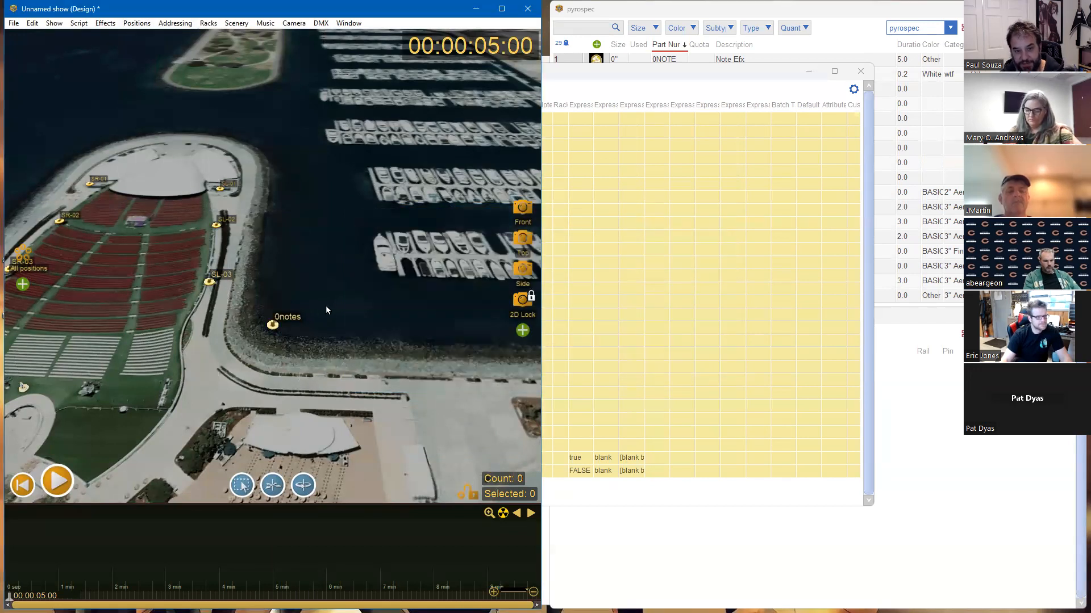
{"action": "left_click_drag", "start_coordinate": [272, 326], "coordinate": [312, 342]}
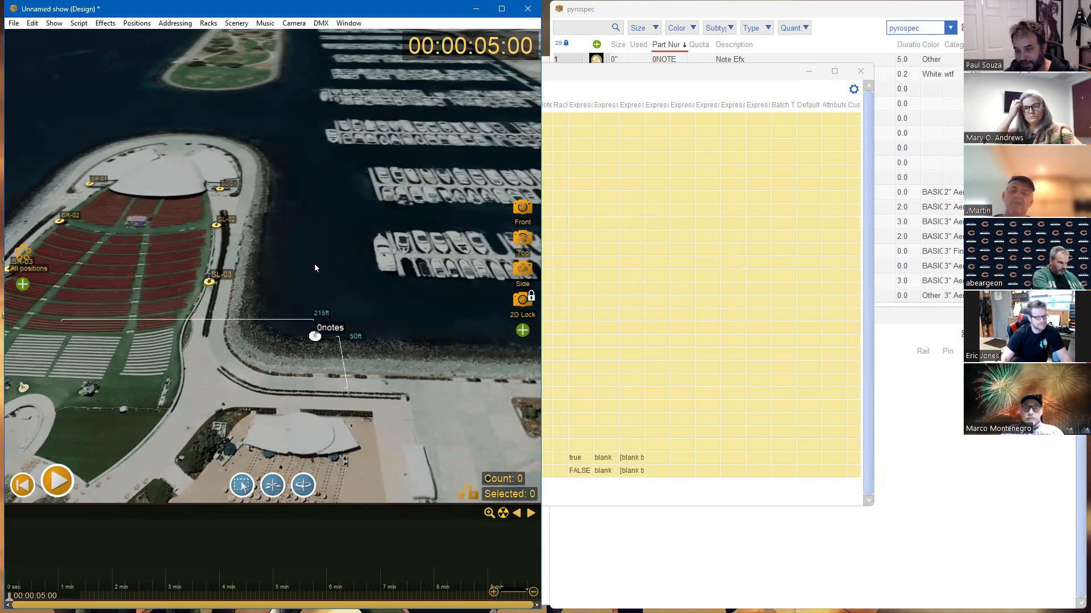
Add 3 positions in a row across the back of the stage shell
{"action": "left_click_drag", "start_coordinate": [315, 263], "coordinate": [468, 297]}
{"action": "left_click_drag", "start_coordinate": [384, 134], "coordinate": [397, 268]}
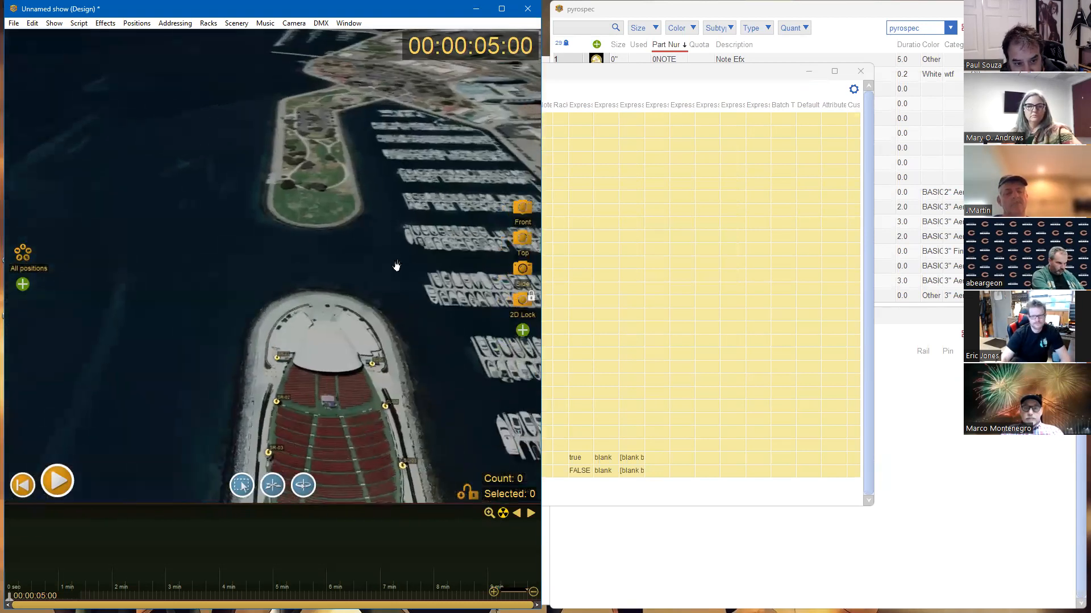
{"action": "scroll", "coordinate": [301, 356], "scroll_direction": "up", "scroll_amount": 4}
{"action": "left_click_drag", "start_coordinate": [364, 331], "coordinate": [335, 339]}
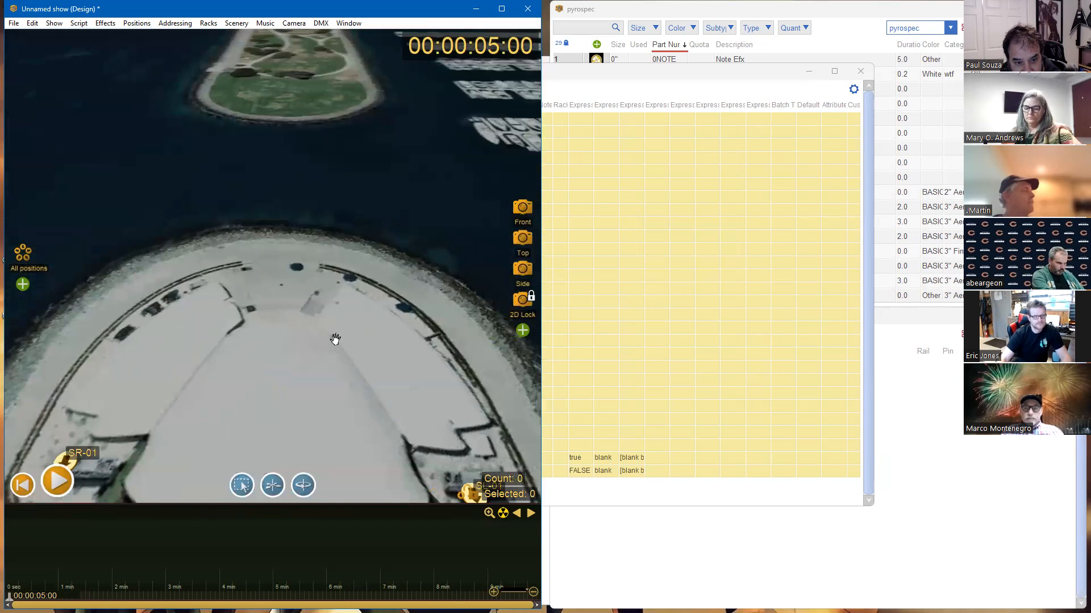
{"action": "left_click", "coordinate": [137, 23]}
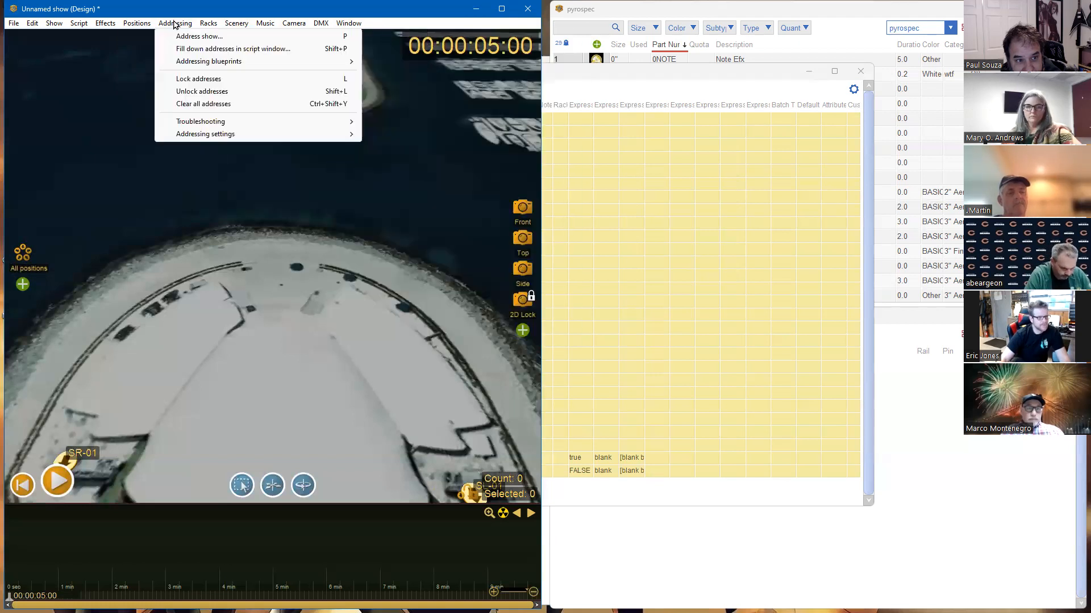
{"action": "mouse_move", "coordinate": [208, 39]}
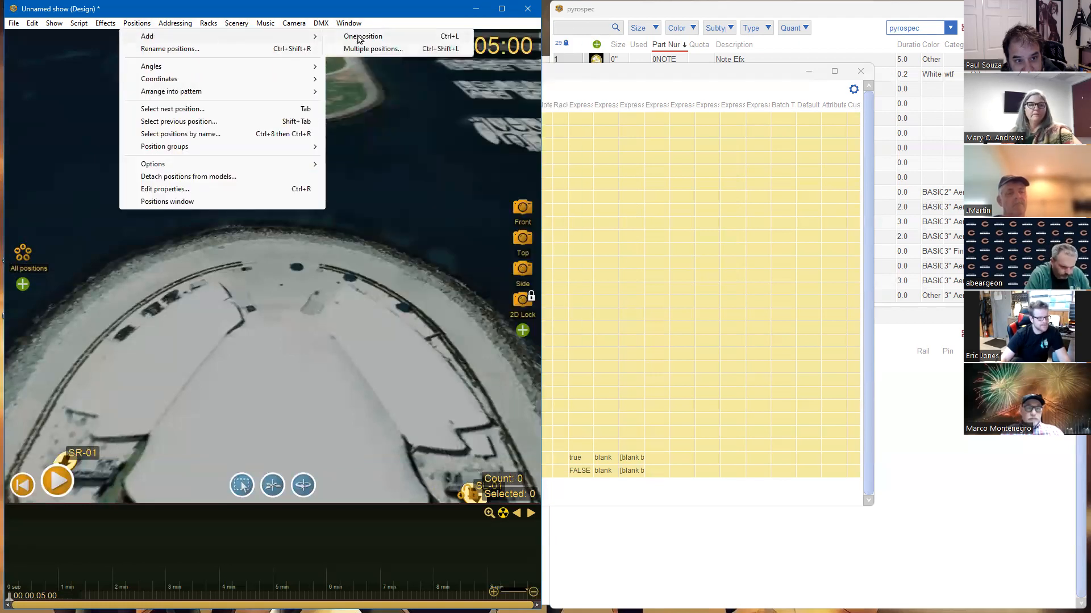
{"action": "left_click", "coordinate": [370, 50]}
{"action": "type", "text": "3"}
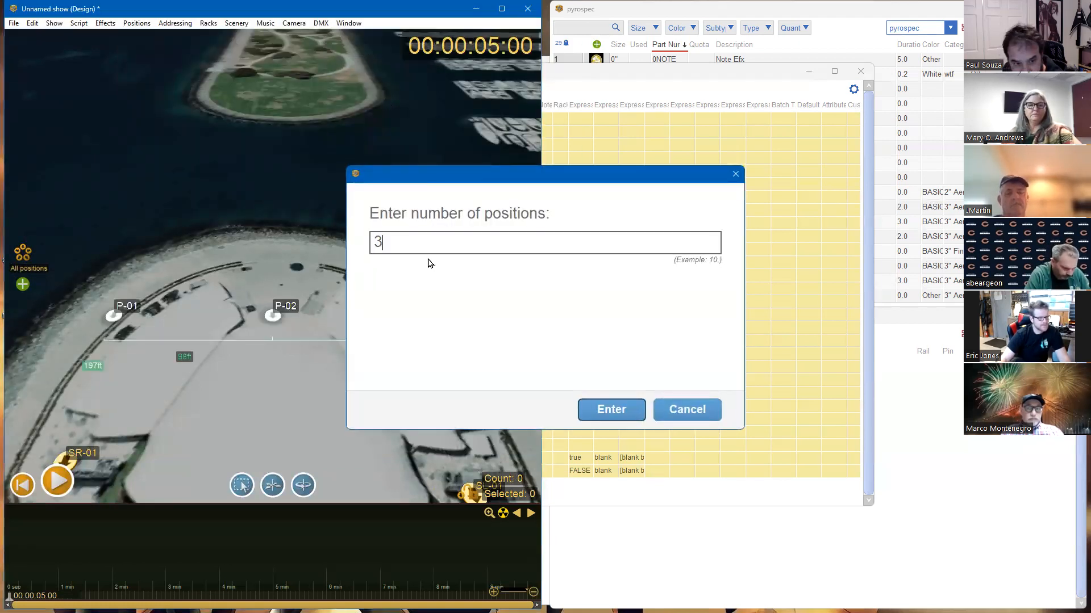
{"action": "key", "text": "Return"}
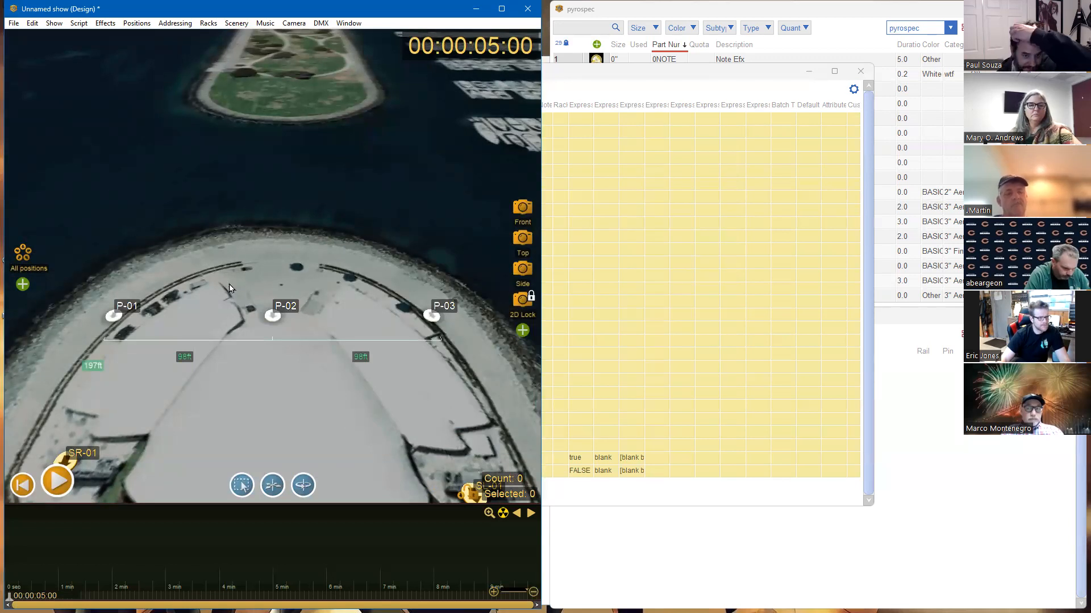
{"action": "right_click", "coordinate": [120, 324]}
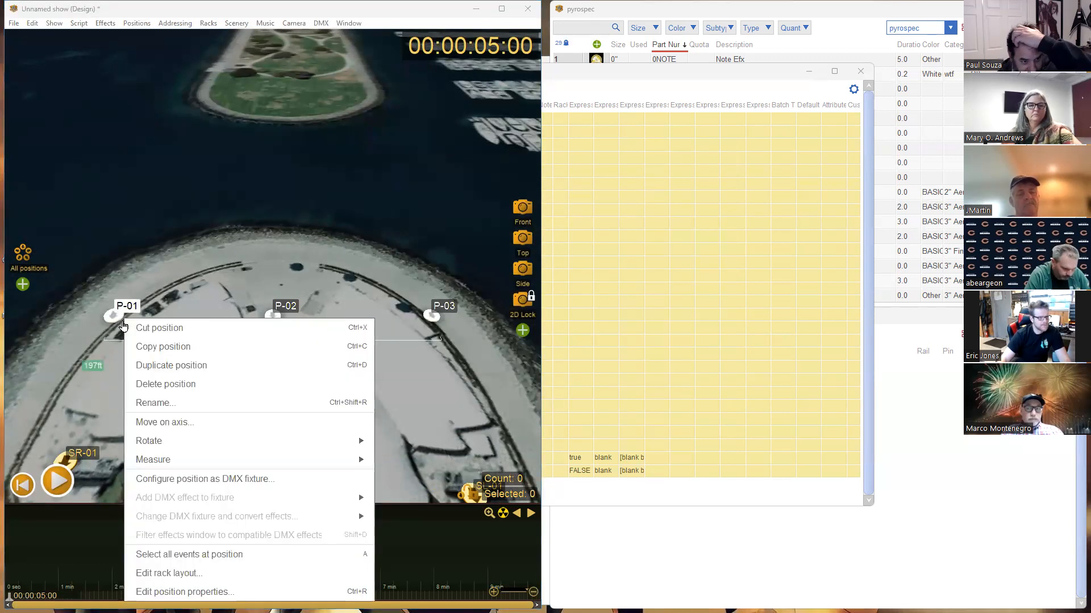
{"action": "left_click", "coordinate": [154, 405]}
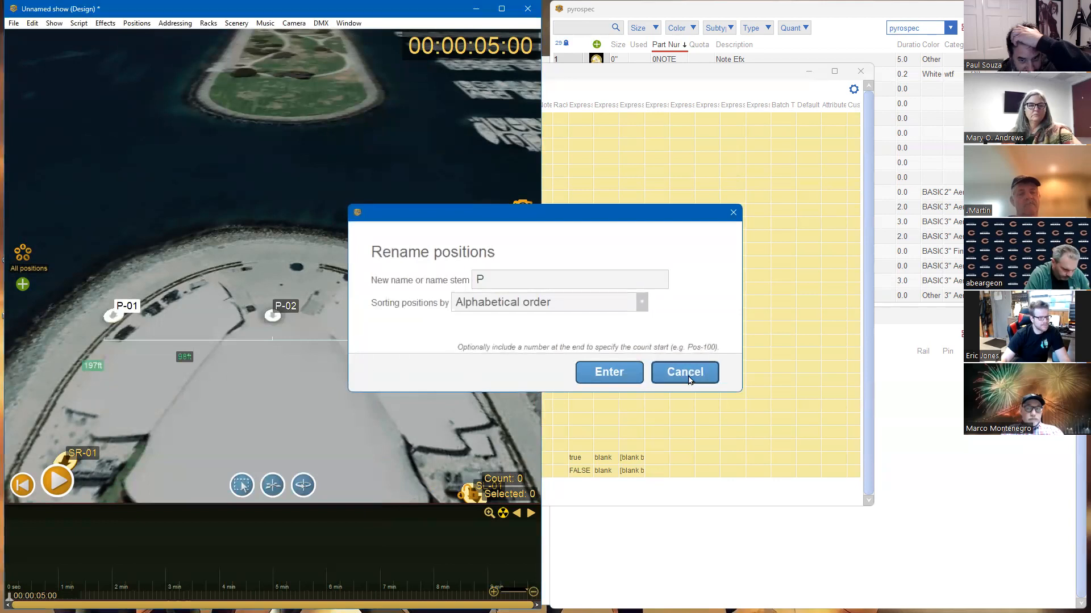
{"action": "left_click", "coordinate": [685, 372]}
Rename the first two positions in the row behind the stage shell: P-01 as Rift and P-02 as Mift
{"action": "right_click", "coordinate": [117, 322]}
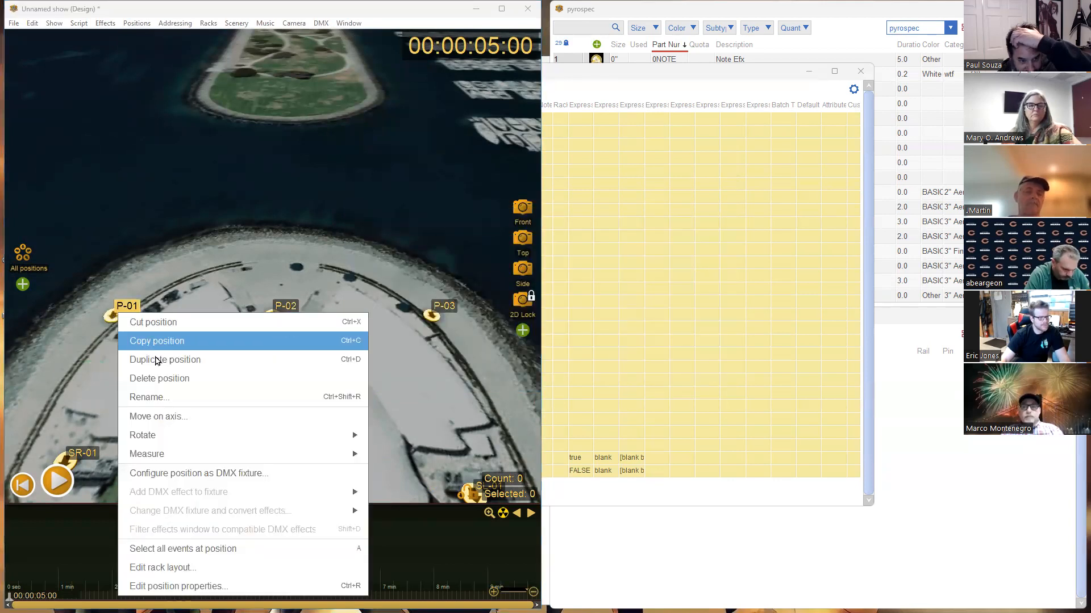
{"action": "left_click", "coordinate": [162, 397]}
{"action": "type", "text": "Rift"}
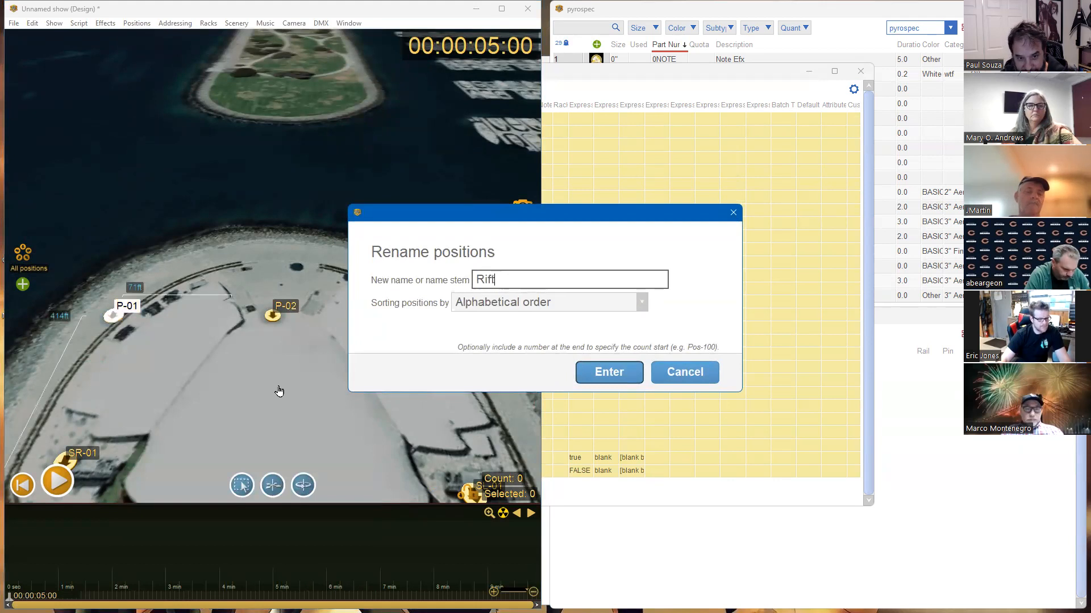
{"action": "left_click", "coordinate": [576, 377]}
{"action": "right_click", "coordinate": [274, 317]}
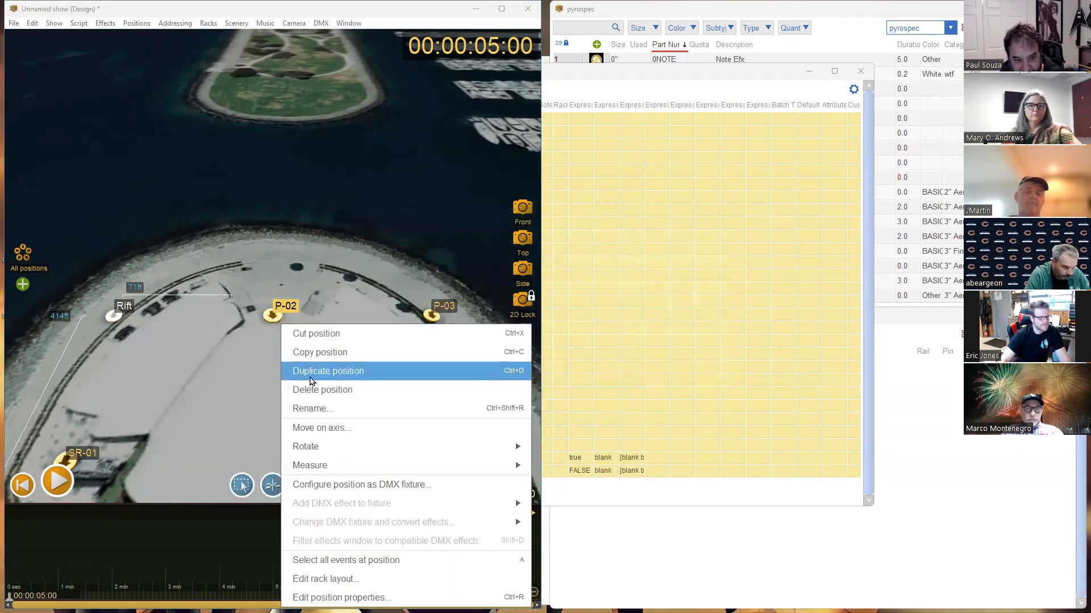
{"action": "left_click", "coordinate": [314, 408]}
{"action": "type", "text": "M"}
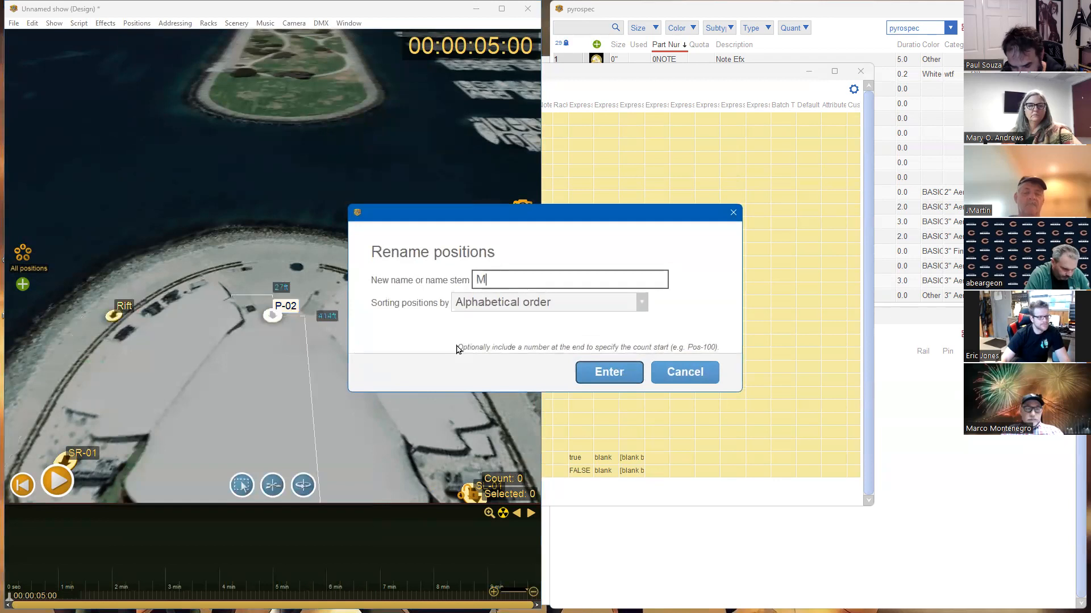
{"action": "type", "text": "ift"}
{"action": "key", "text": "Return"}
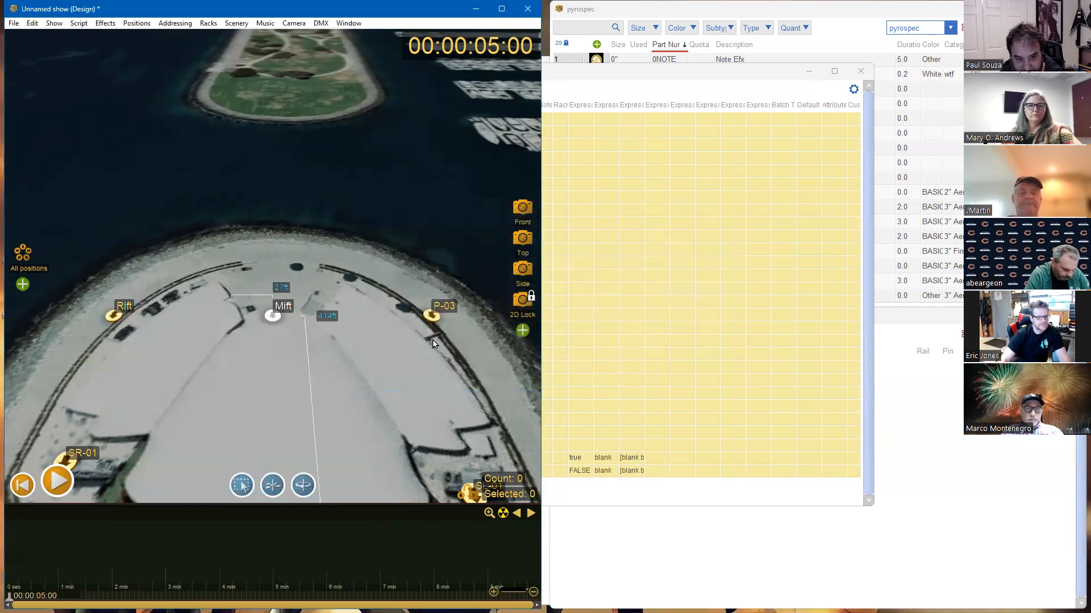
Rename position P-03, the last one in the row behind the stage shell, as Lift and deselect it
{"action": "right_click", "coordinate": [437, 314]}
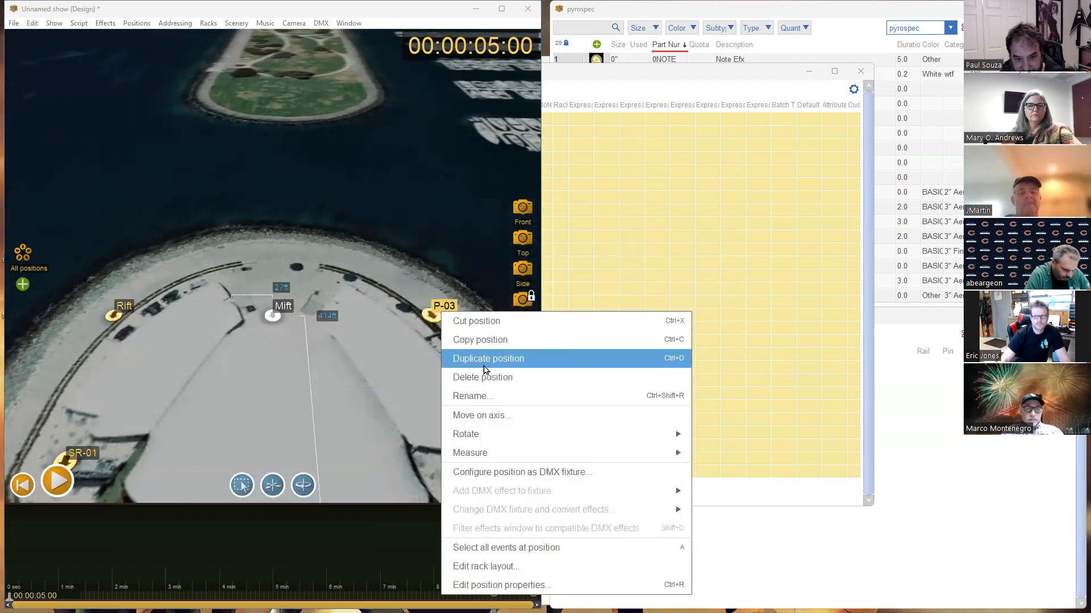
{"action": "left_click", "coordinate": [486, 399]}
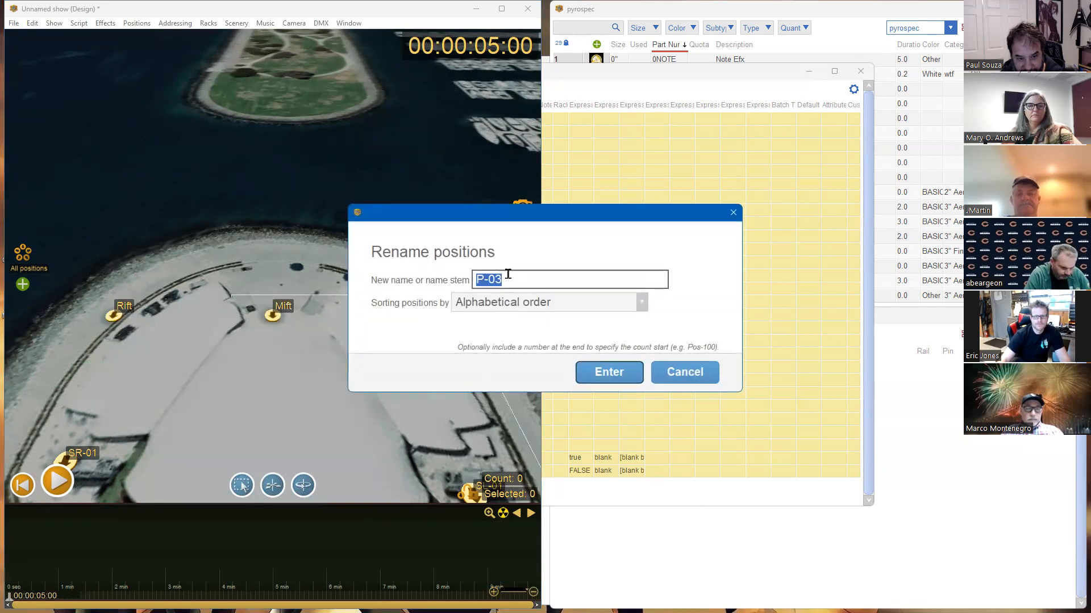
{"action": "type", "text": "Lift"}
{"action": "key", "text": "Return"}
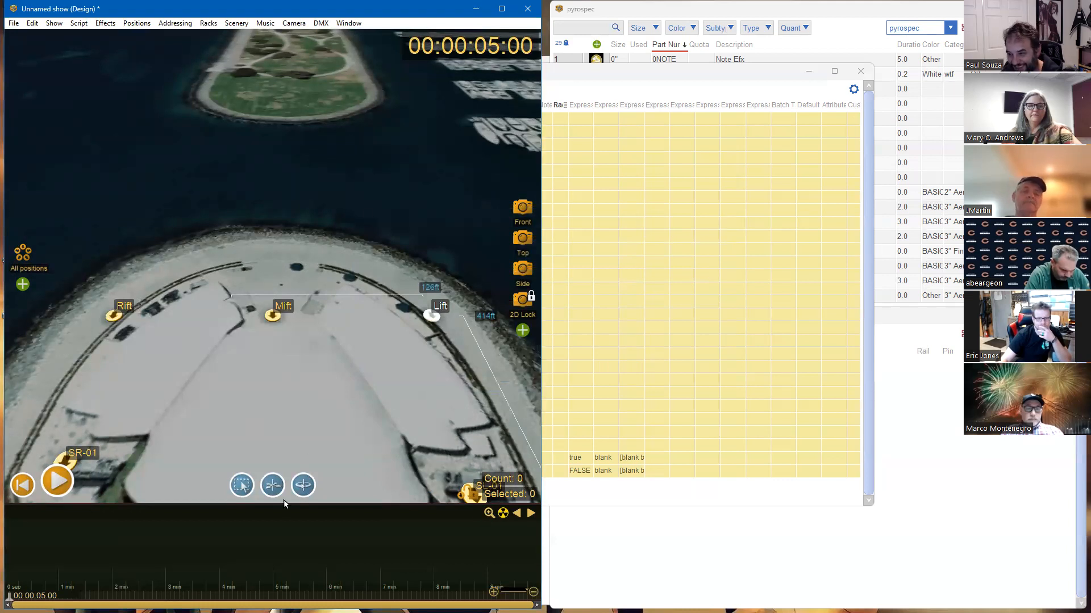
{"action": "left_click", "coordinate": [360, 393]}
{"action": "scroll", "coordinate": [300, 374], "scroll_direction": "down", "scroll_amount": 1}
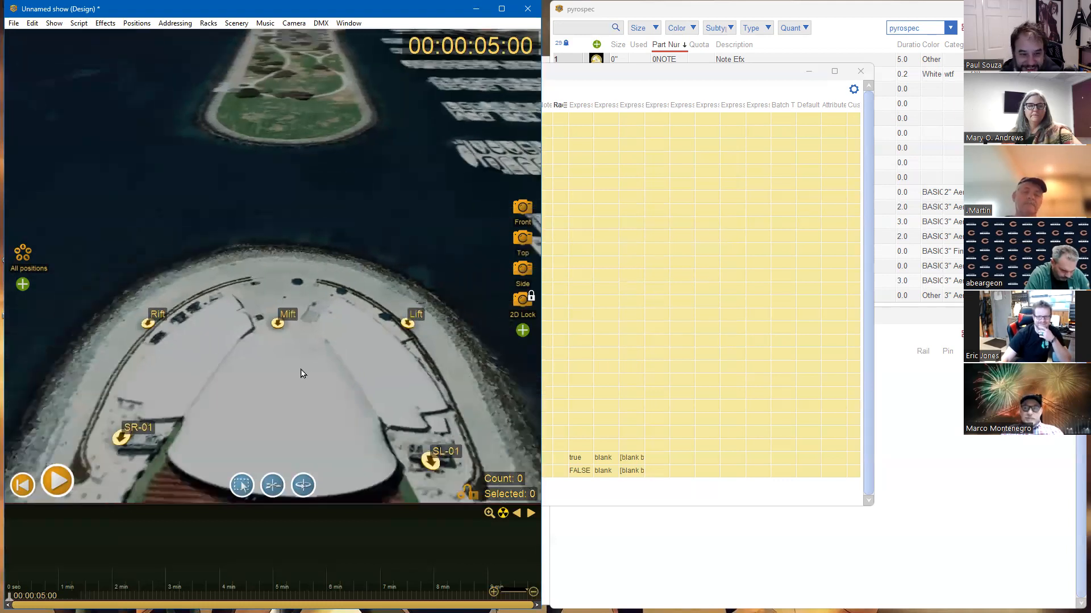
{"action": "scroll", "coordinate": [353, 253], "scroll_direction": "down", "scroll_amount": 3}
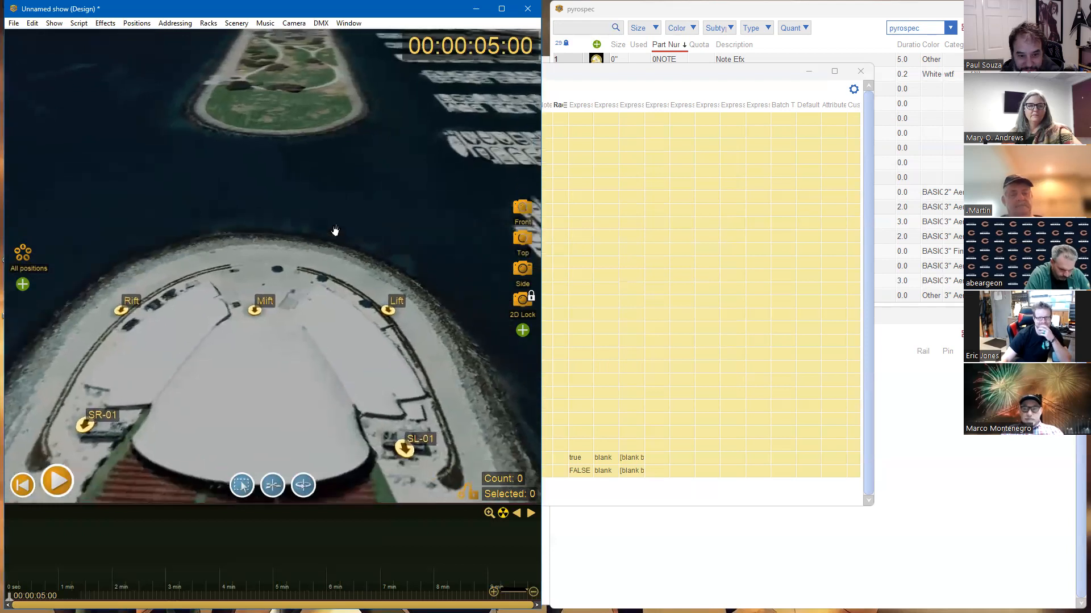
{"action": "scroll", "coordinate": [336, 212], "scroll_direction": "up", "scroll_amount": 4}
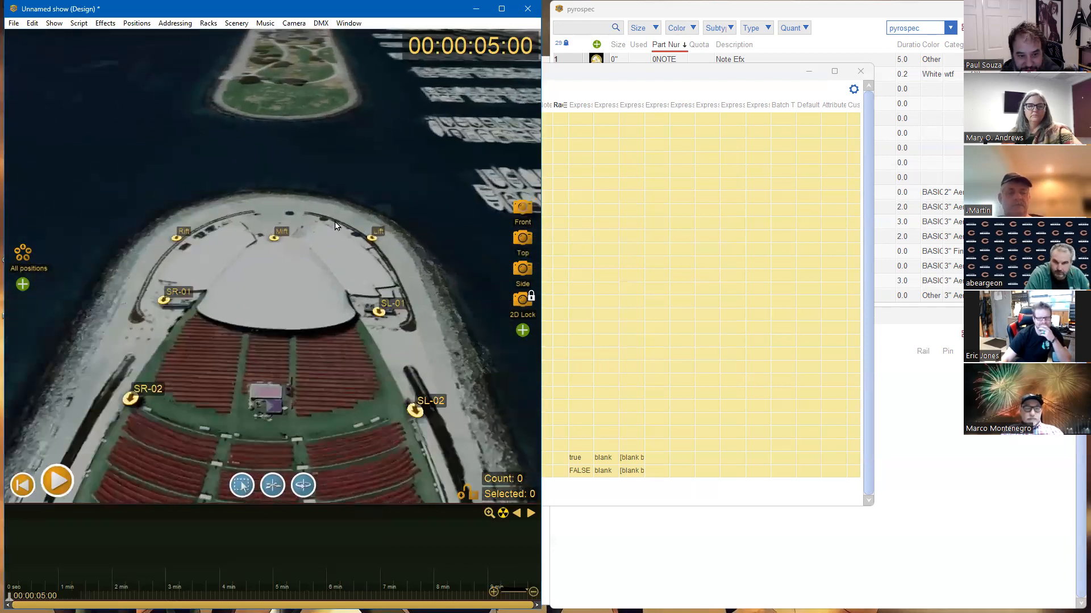
{"action": "scroll", "coordinate": [276, 284], "scroll_direction": "up", "scroll_amount": 4}
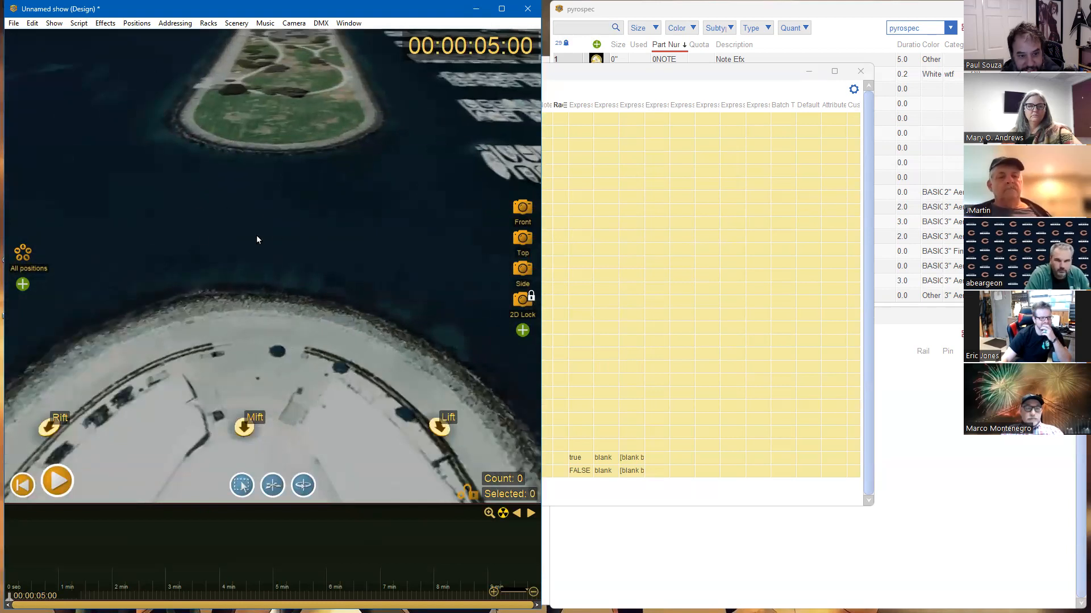
{"action": "left_click", "coordinate": [134, 24]}
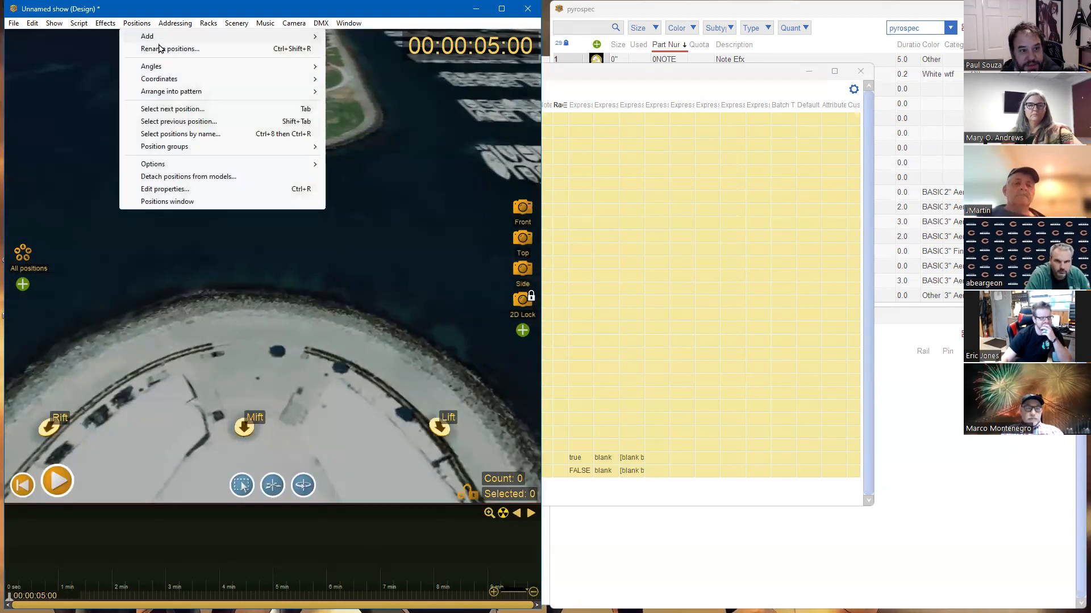
{"action": "mouse_move", "coordinate": [165, 36]}
{"action": "left_click", "coordinate": [362, 36]}
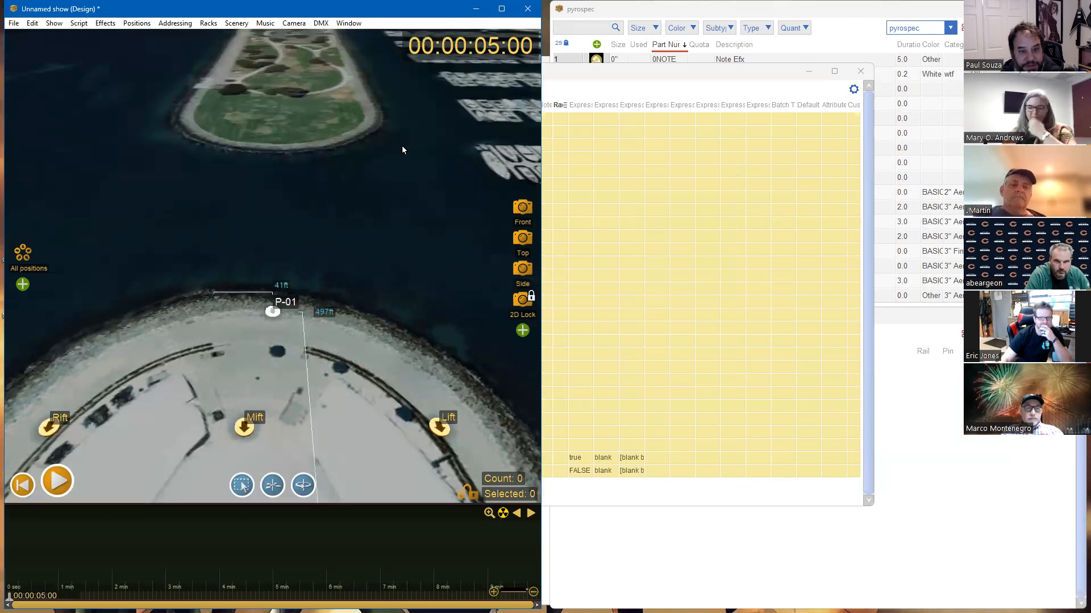
{"action": "key", "text": "ctrl+z"}
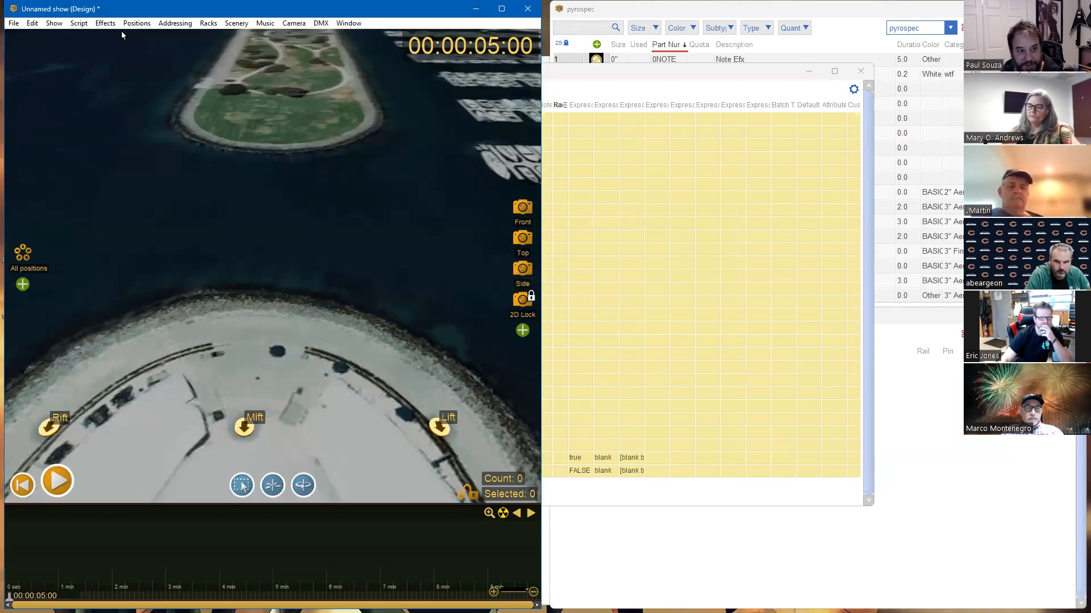
Add 5 positions in a row along the shoreline behind the stage shell
{"action": "left_click", "coordinate": [136, 23]}
{"action": "mouse_move", "coordinate": [171, 37]}
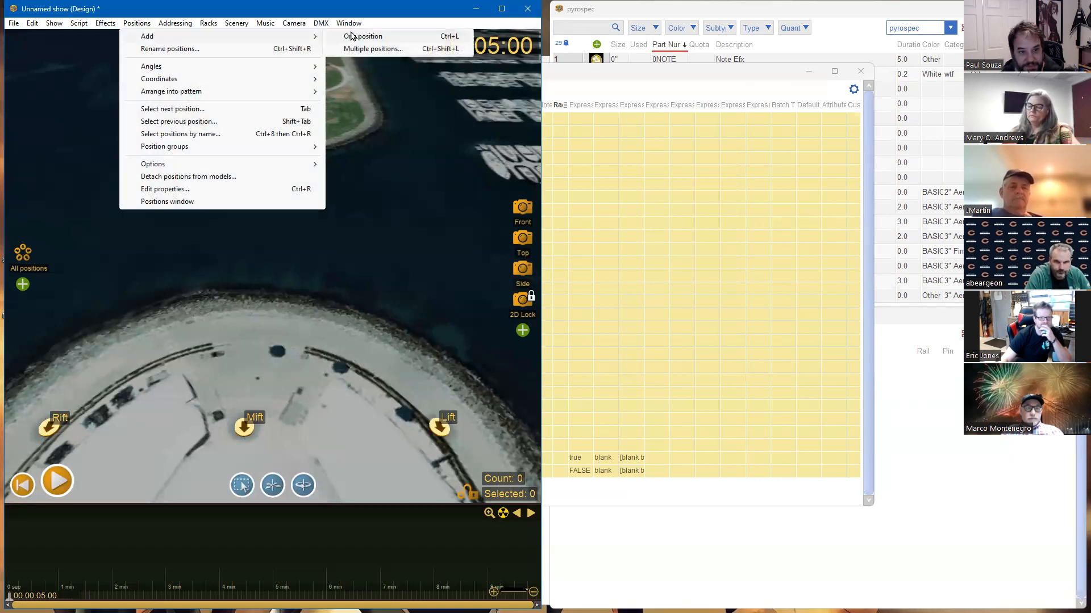
{"action": "left_click", "coordinate": [392, 49]}
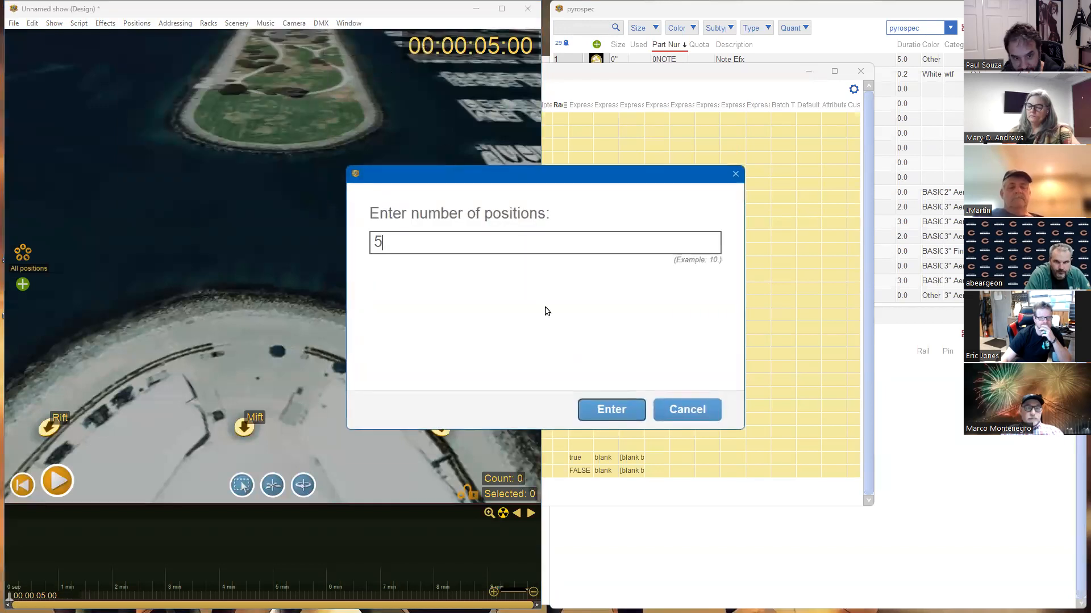
{"action": "left_click", "coordinate": [603, 409]}
Rename the five new shoreline positions with the name stem A and move the row out onto the water behind the stage
{"action": "right_click", "coordinate": [275, 316]}
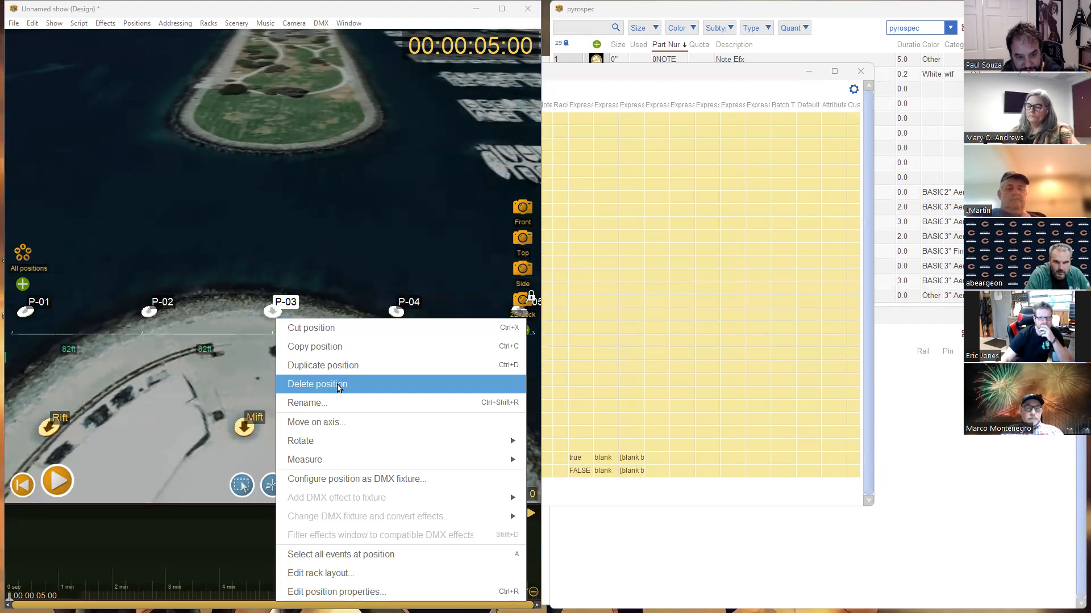
{"action": "left_click", "coordinate": [337, 405]}
{"action": "type", "text": "Aa"}
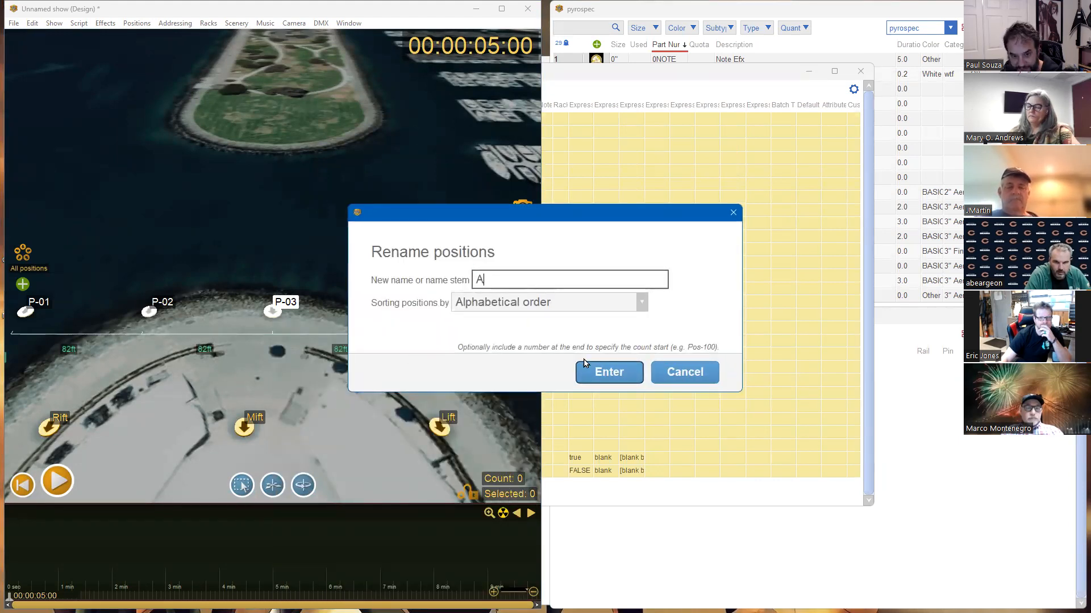
{"action": "left_click", "coordinate": [585, 364]}
{"action": "left_click_drag", "start_coordinate": [320, 310], "coordinate": [288, 213]}
{"action": "left_click_drag", "start_coordinate": [400, 329], "coordinate": [378, 256]}
{"action": "scroll", "coordinate": [377, 256], "scroll_direction": "down", "scroll_amount": 2}
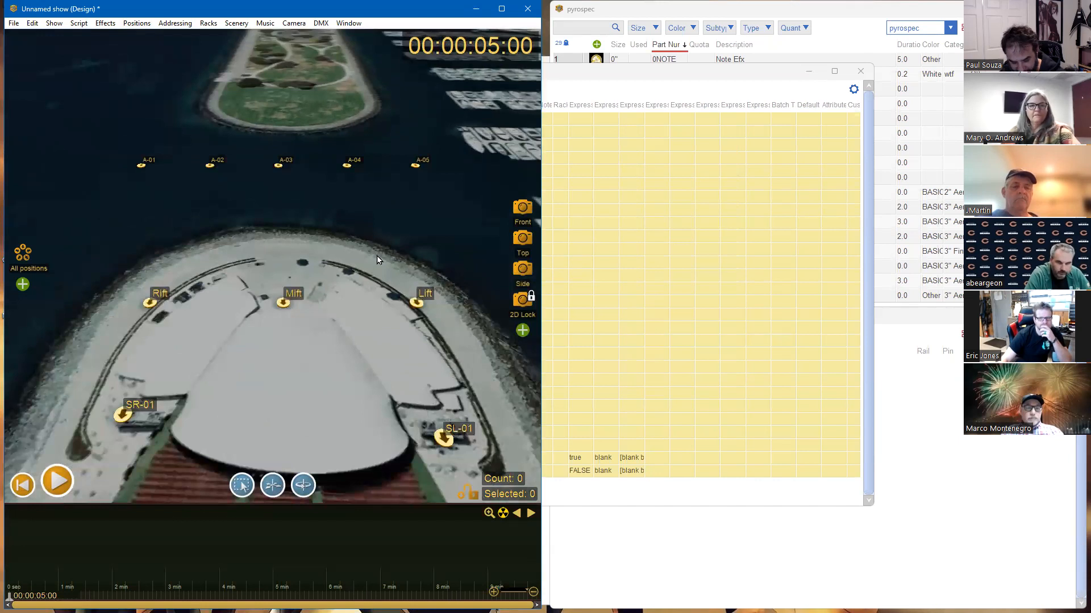
Save the show in the Finale3D folder as 2023 1219 Training Part a - Site.fin
{"action": "key", "text": "ctrl+s"}
{"action": "left_click", "coordinate": [194, 138]}
{"action": "left_click", "coordinate": [145, 277]}
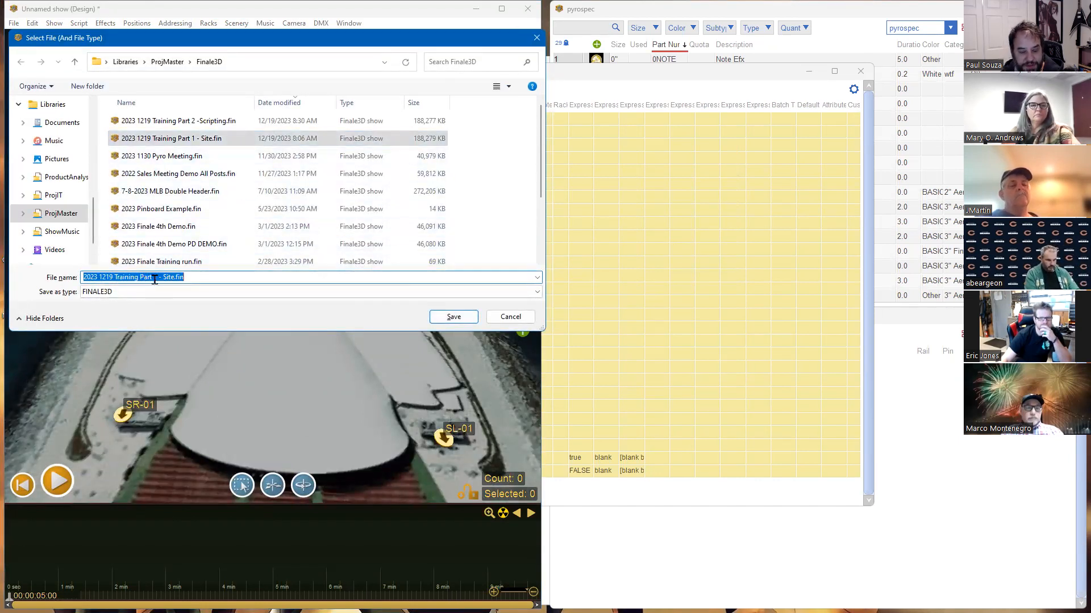
{"action": "left_click", "coordinate": [154, 278]}
{"action": "type", "text": "a"}
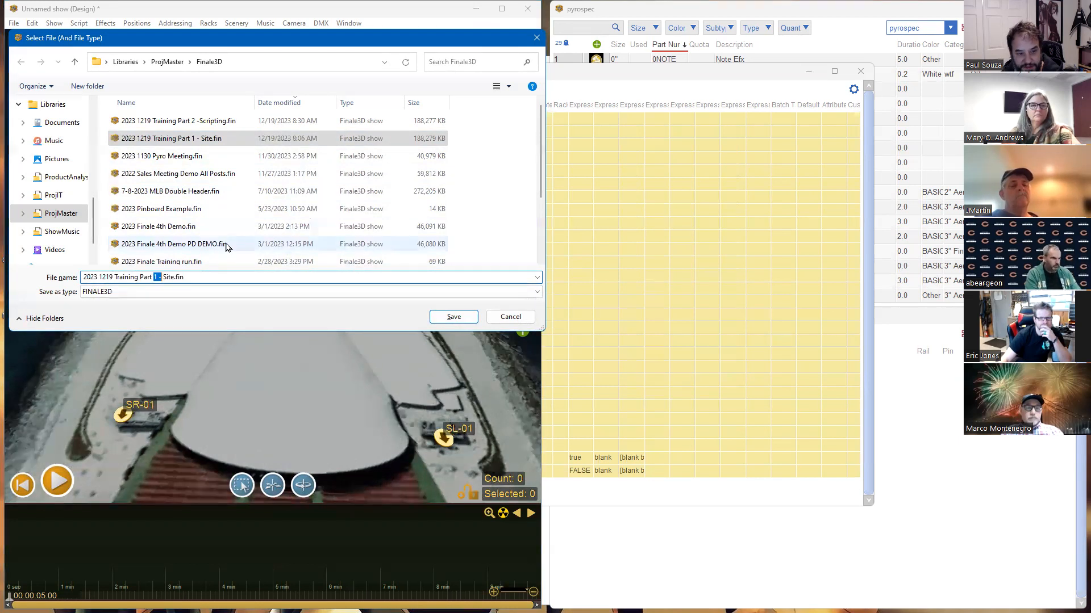
{"action": "type", "text": " -"}
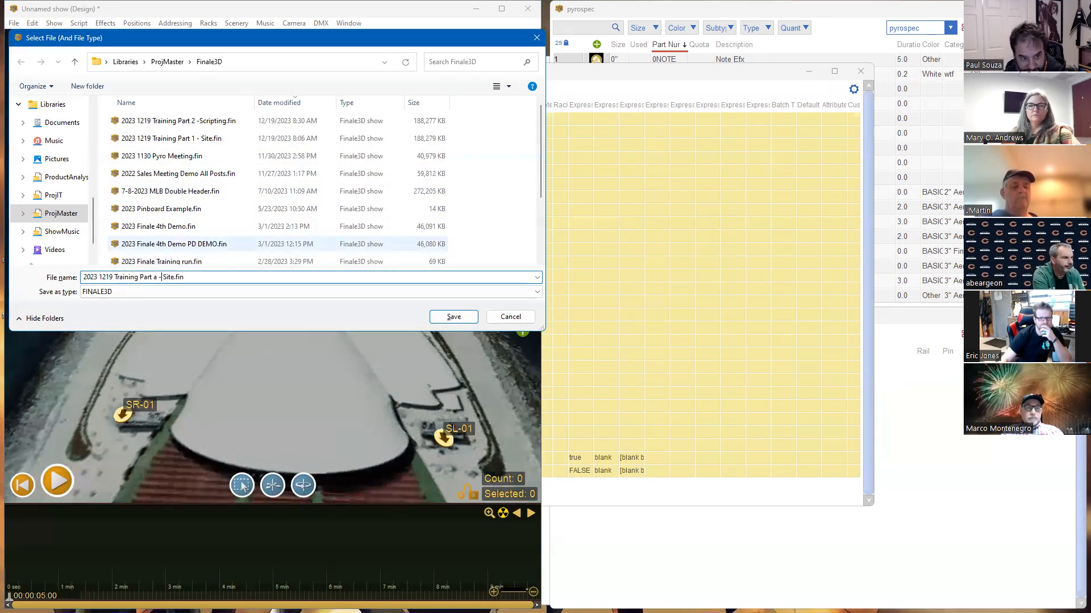
{"action": "key", "text": "Return"}
Add 6 positions in a row across the red seating area in front of the stage
{"action": "left_click_drag", "start_coordinate": [321, 383], "coordinate": [297, 254]}
{"action": "scroll", "coordinate": [312, 307], "scroll_direction": "down", "scroll_amount": 2}
{"action": "scroll", "coordinate": [300, 254], "scroll_direction": "down", "scroll_amount": 3}
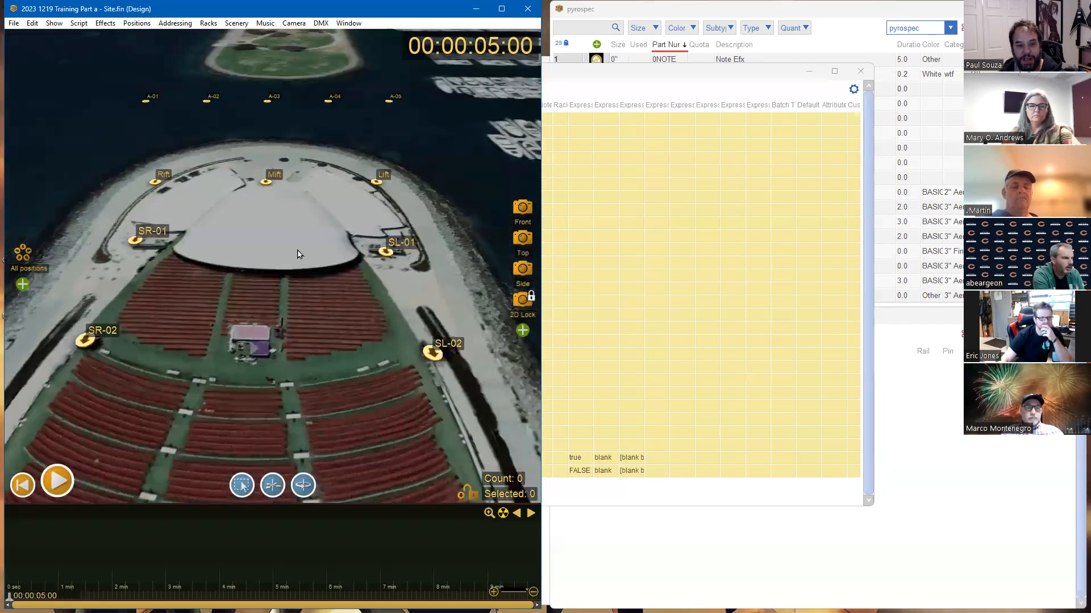
{"action": "left_click_drag", "start_coordinate": [310, 301], "coordinate": [304, 249]}
{"action": "scroll", "coordinate": [305, 244], "scroll_direction": "down", "scroll_amount": 3}
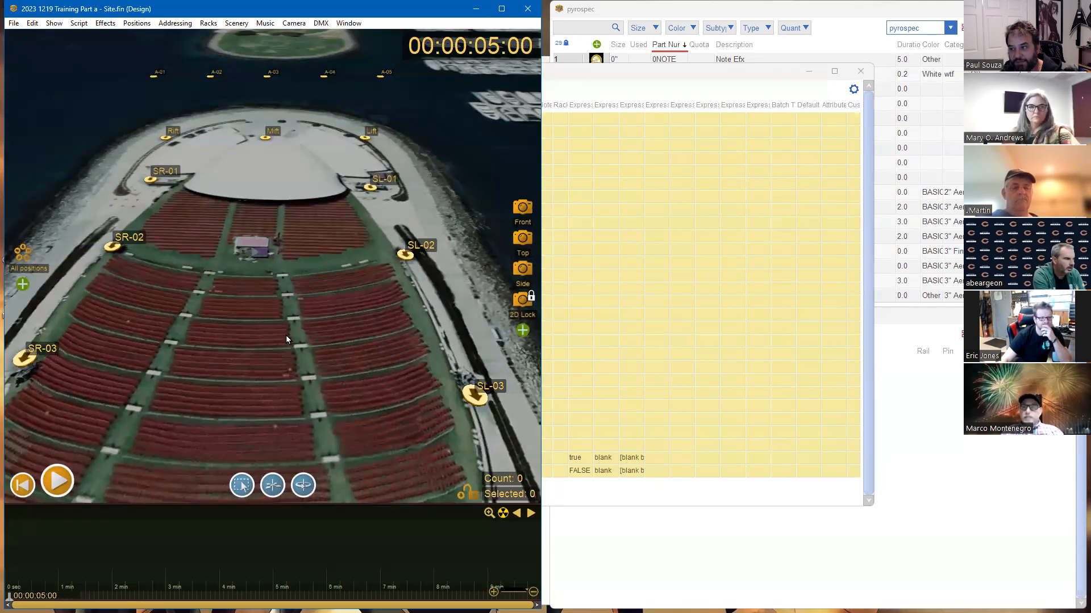
{"action": "left_click_drag", "start_coordinate": [251, 342], "coordinate": [269, 296]}
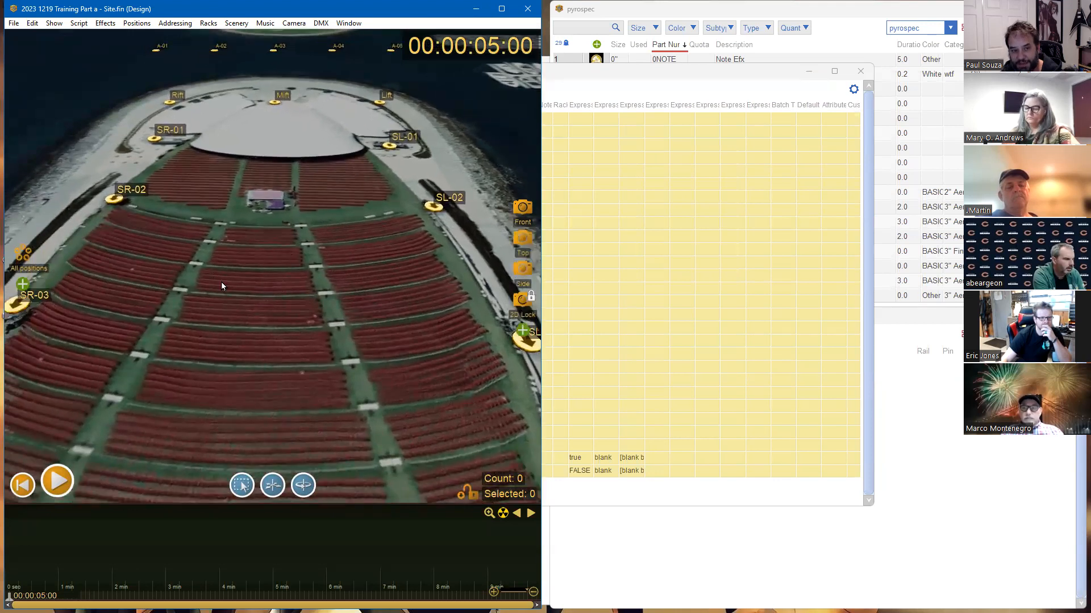
{"action": "scroll", "coordinate": [292, 266], "scroll_direction": "down", "scroll_amount": 2}
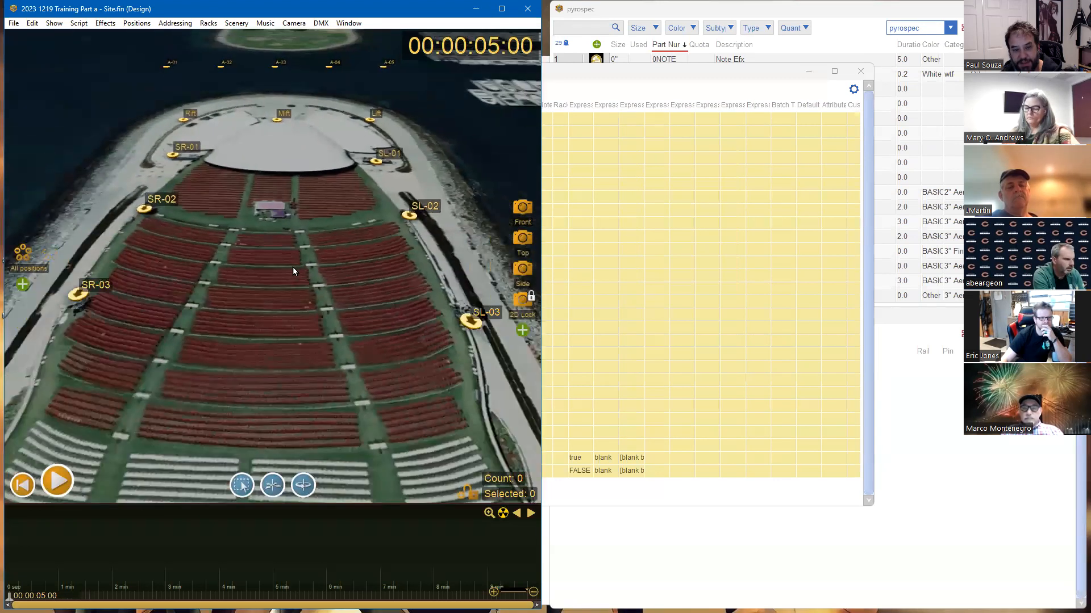
{"action": "scroll", "coordinate": [293, 271], "scroll_direction": "down", "scroll_amount": 1}
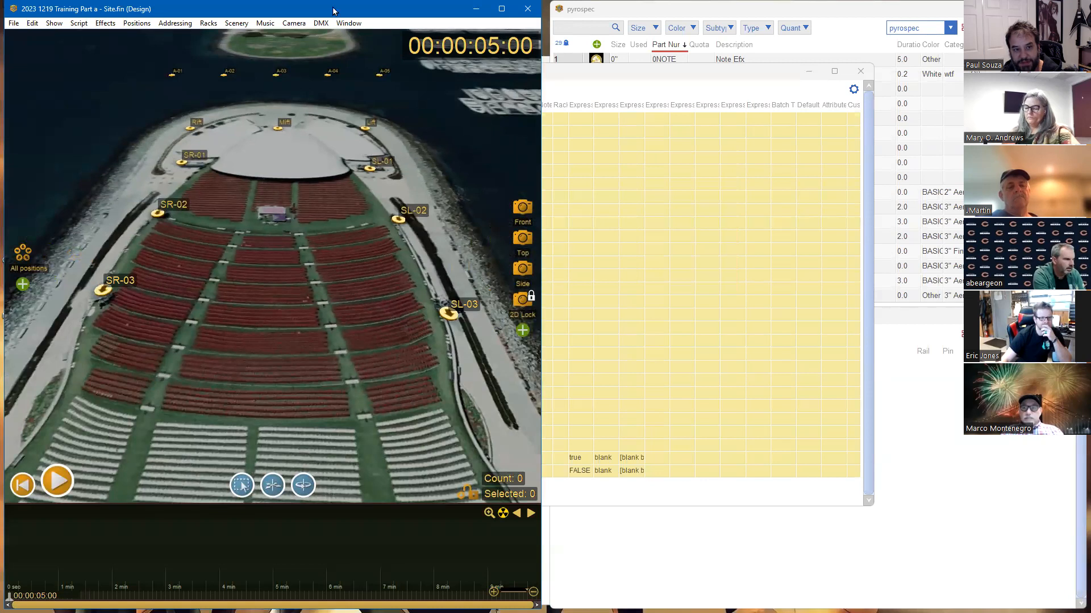
{"action": "left_click", "coordinate": [176, 23]}
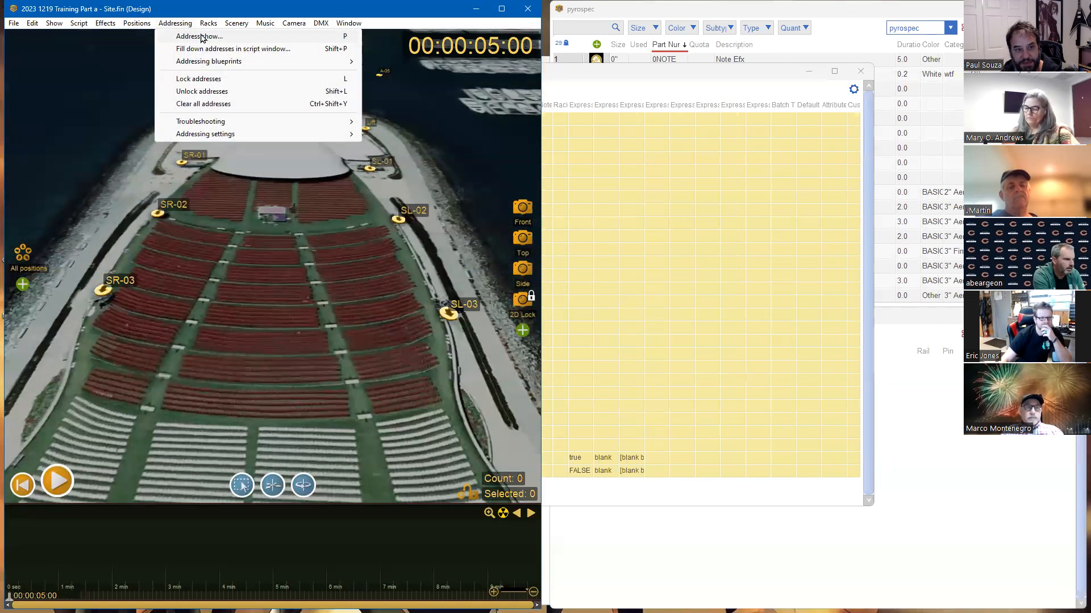
{"action": "mouse_move", "coordinate": [149, 26]}
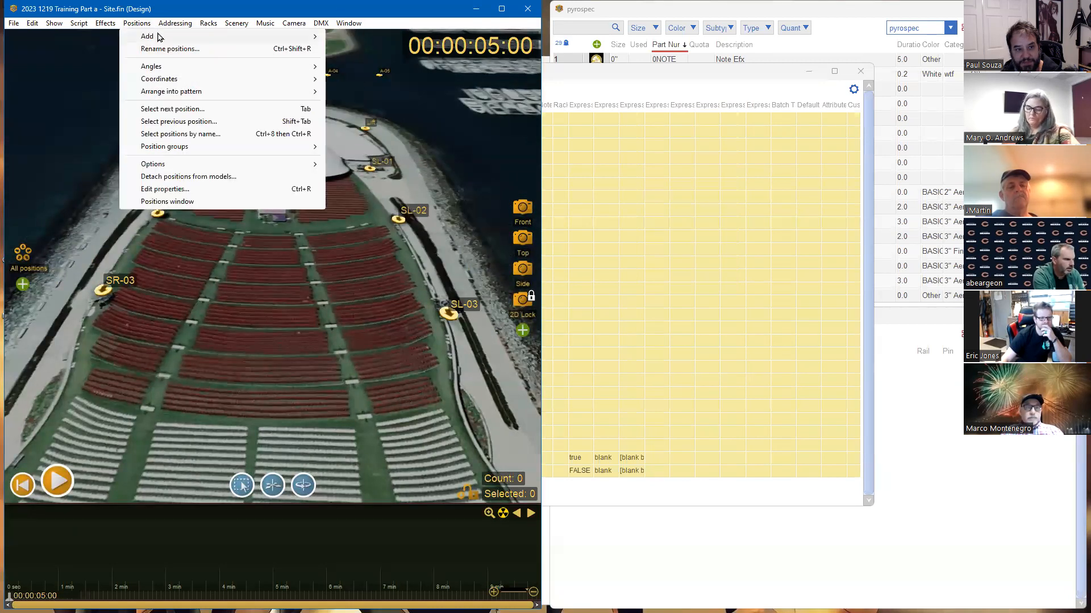
{"action": "mouse_move", "coordinate": [225, 37]}
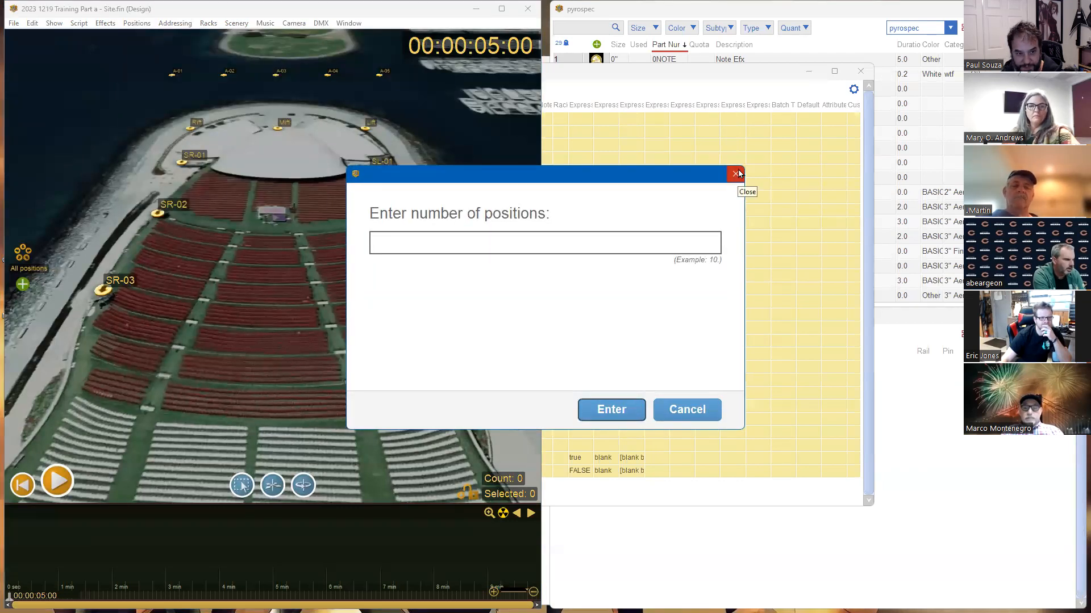
{"action": "left_click", "coordinate": [606, 407]}
Rename the six new positions across the seating with the name stem G
{"action": "right_click", "coordinate": [200, 316]}
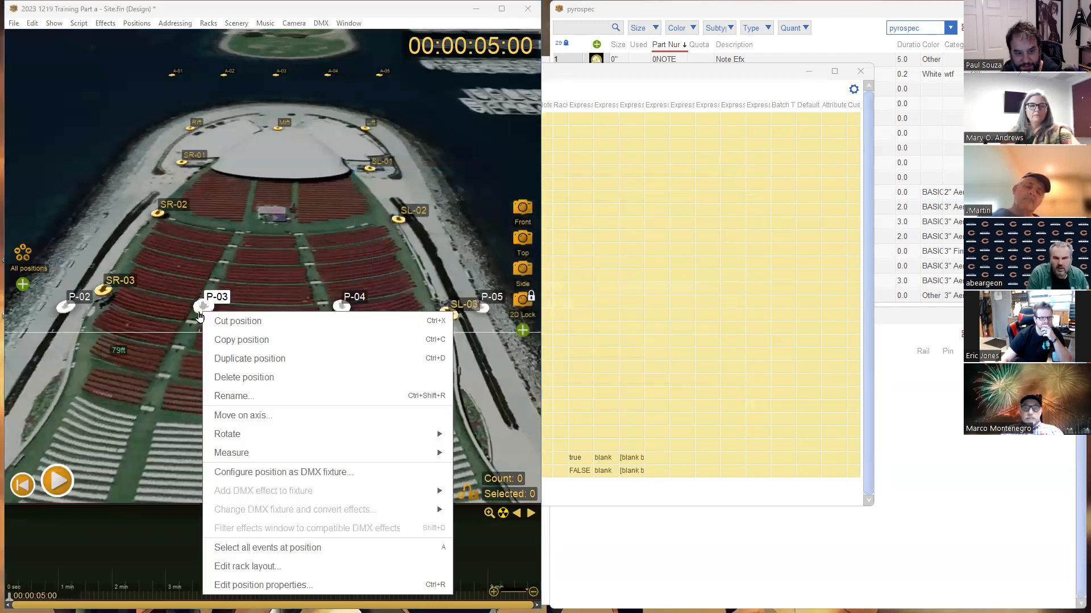
{"action": "left_click", "coordinate": [232, 396]}
{"action": "key", "text": "BackSpace"}
{"action": "type", "text": "g"}
{"action": "key", "text": "BackSpace"}
{"action": "type", "text": "G"}
{"action": "key", "text": "Return"}
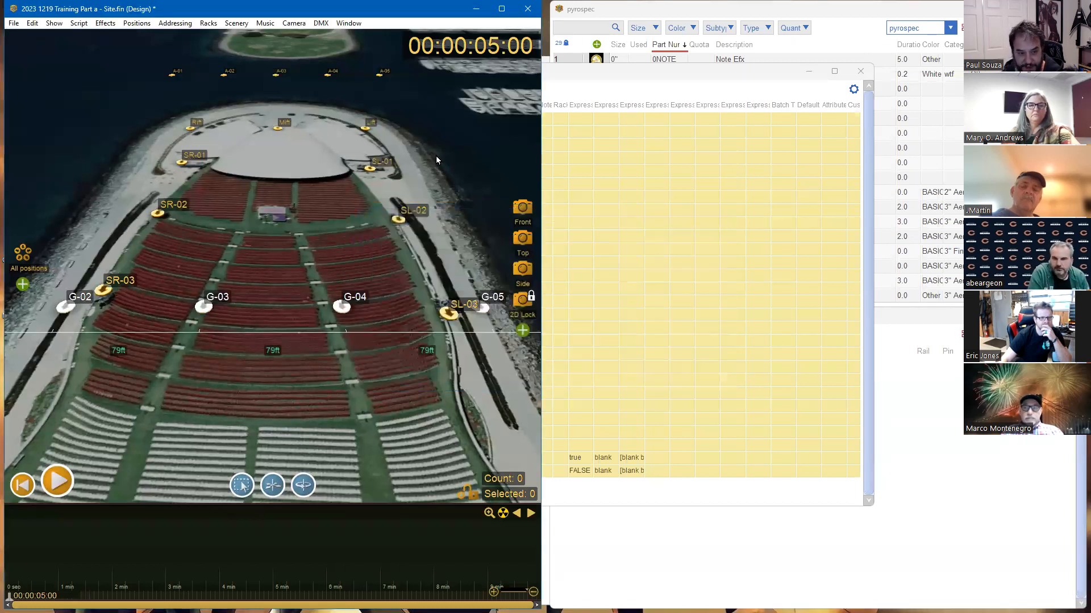
Arrange the six G positions into a two-row grid pattern with a total width of 50 ft
{"action": "scroll", "coordinate": [329, 318], "scroll_direction": "down", "scroll_amount": 2}
{"action": "scroll", "coordinate": [134, 165], "scroll_direction": "down", "scroll_amount": 1}
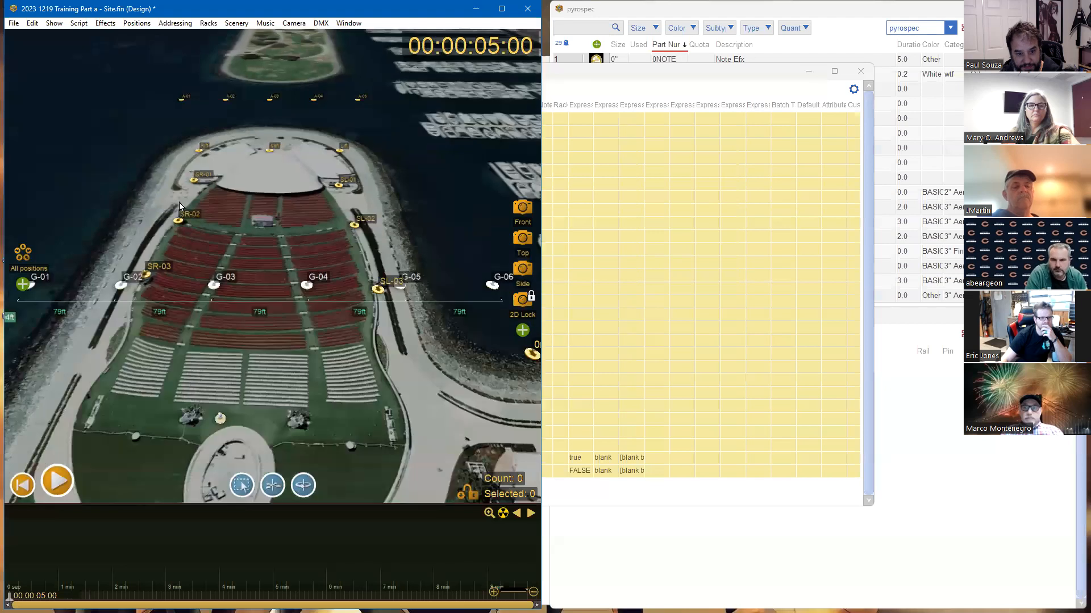
{"action": "scroll", "coordinate": [178, 202], "scroll_direction": "down", "scroll_amount": 1}
{"action": "left_click", "coordinate": [137, 23]}
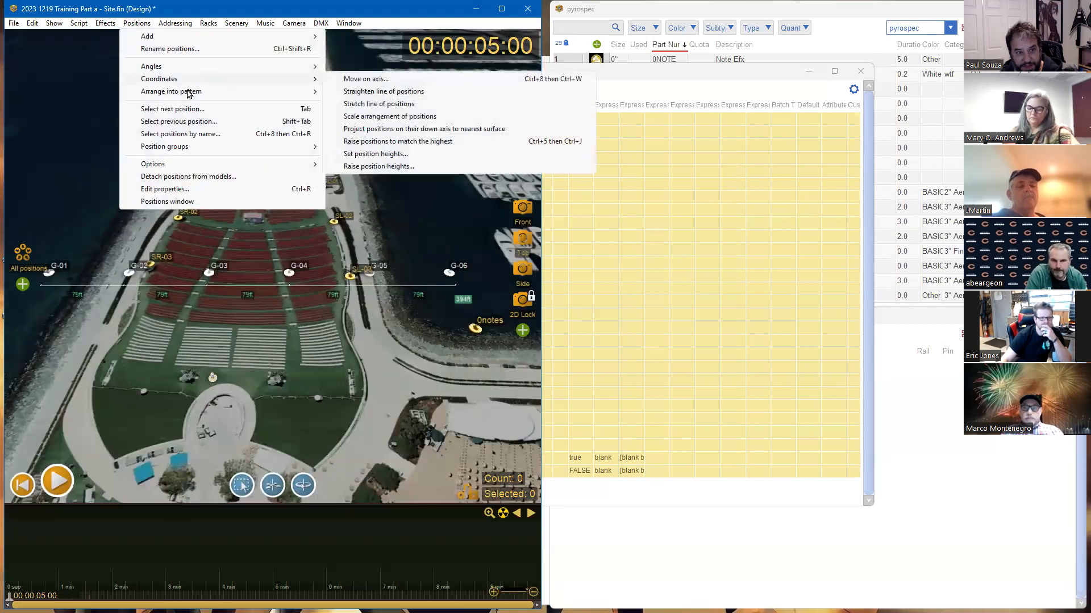
{"action": "mouse_move", "coordinate": [189, 93]}
{"action": "left_click", "coordinate": [371, 129]}
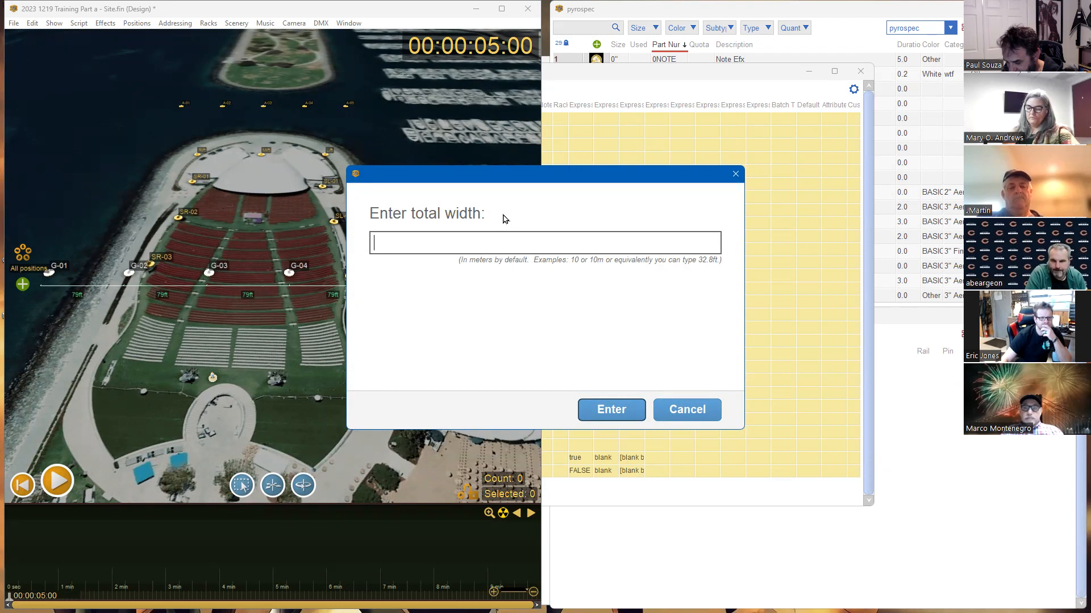
{"action": "type", "text": "50FT"}
{"action": "key", "text": "Return"}
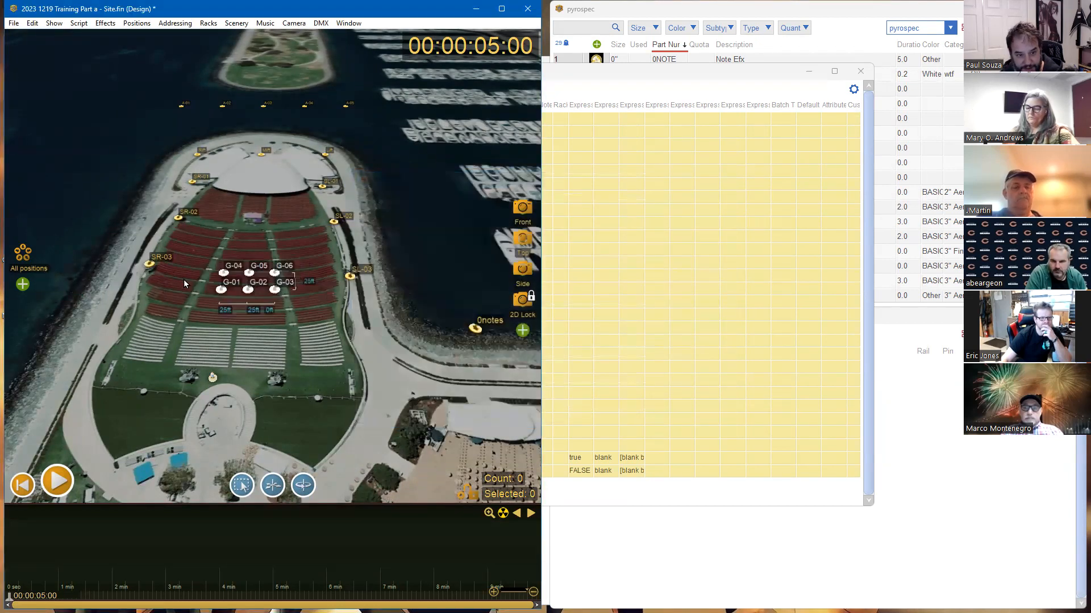
Rotate the six G positions around their up vector so the rows of three run lengthwise away from the stage
{"action": "scroll", "coordinate": [184, 281], "scroll_direction": "up", "scroll_amount": 5}
{"action": "left_click_drag", "start_coordinate": [352, 429], "coordinate": [226, 404]}
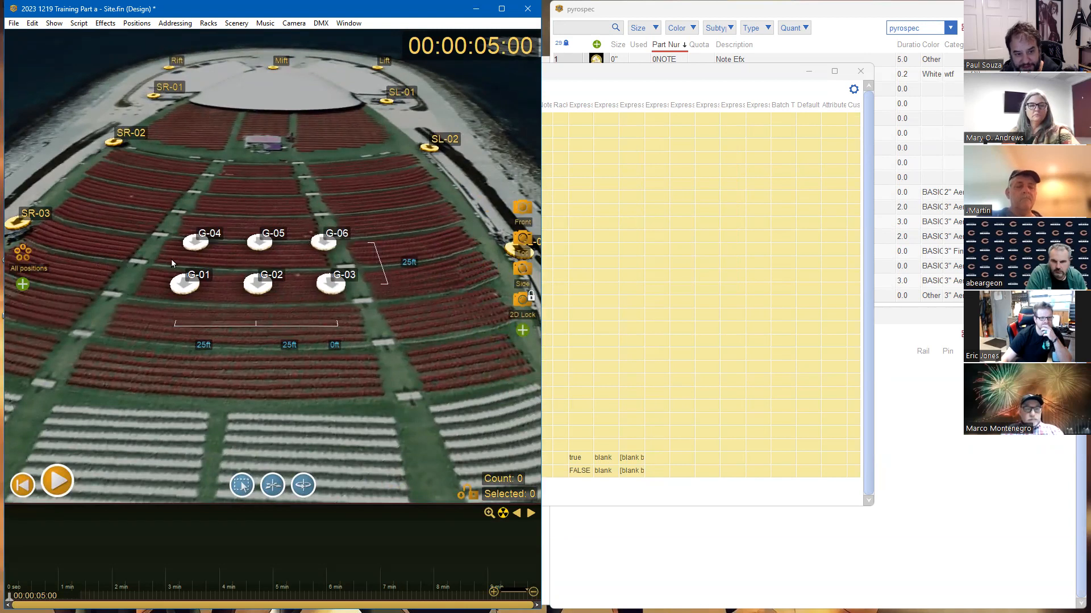
{"action": "right_click", "coordinate": [261, 250]}
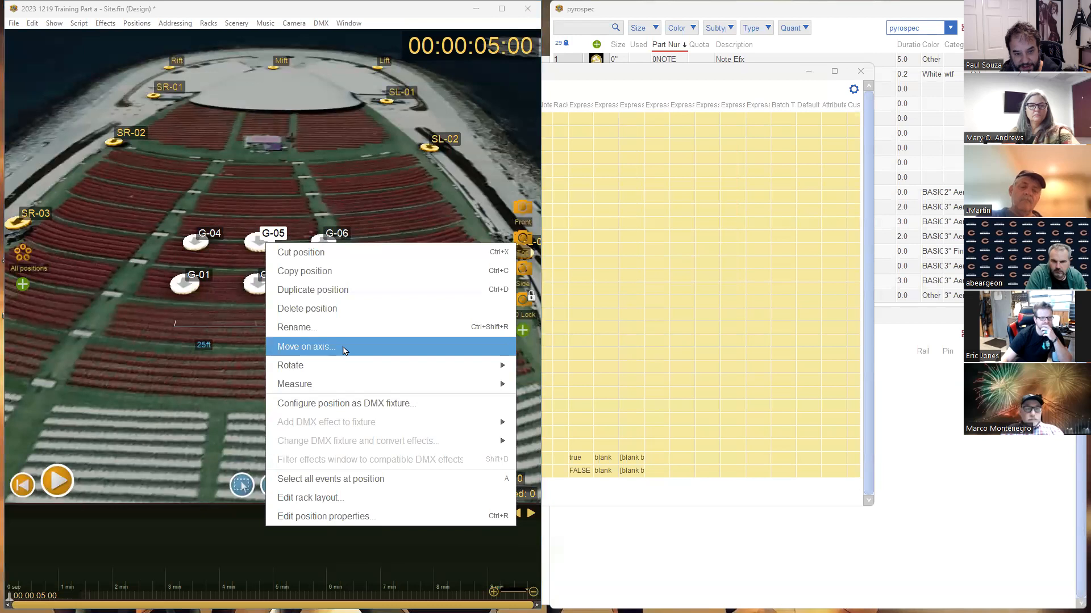
{"action": "mouse_move", "coordinate": [353, 365]}
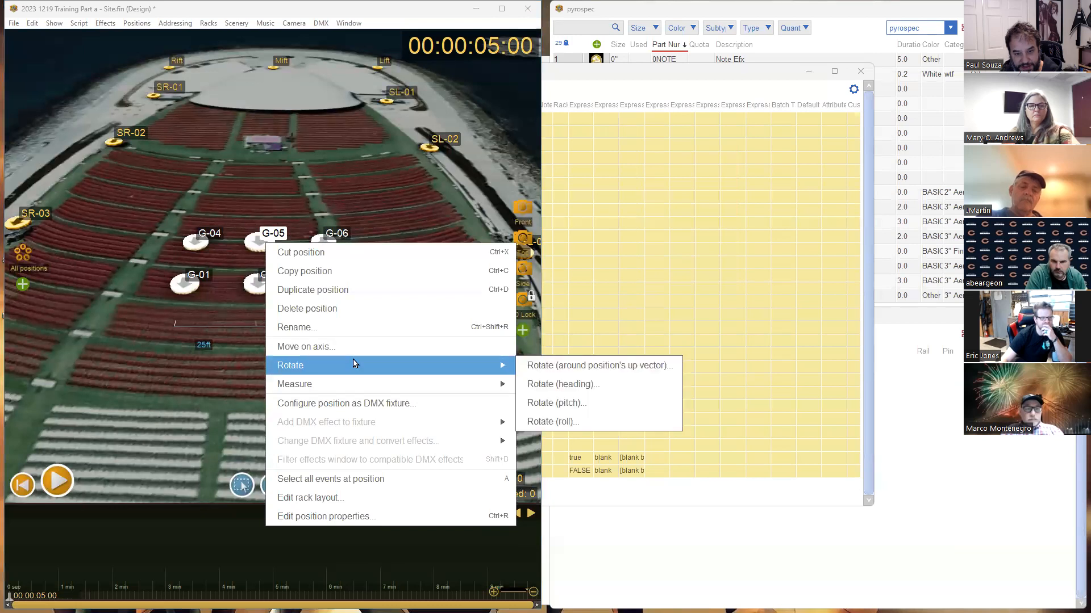
{"action": "left_click", "coordinate": [632, 372]}
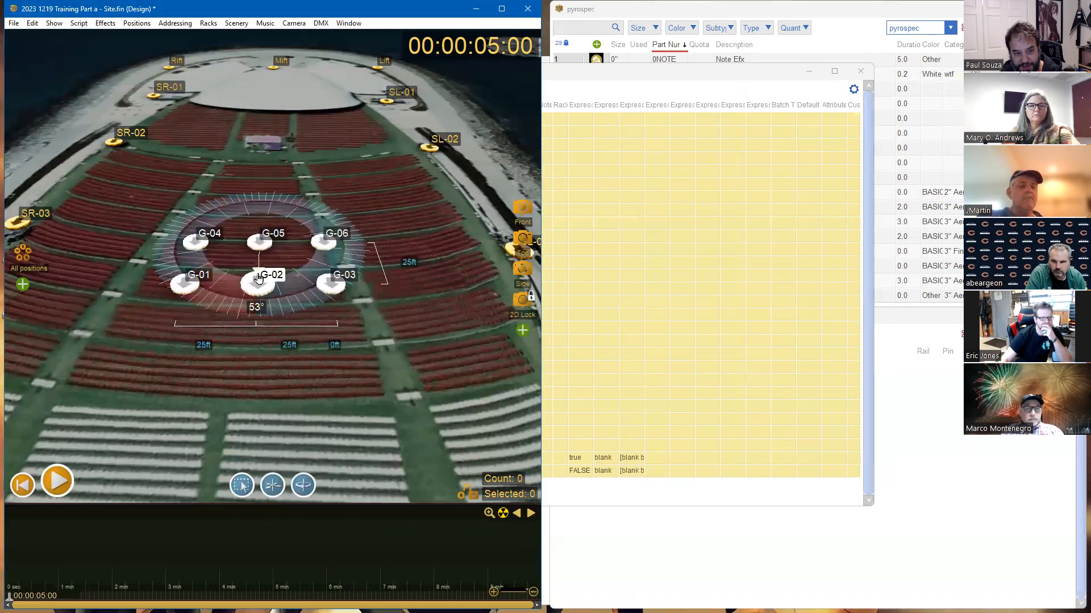
{"action": "left_click_drag", "start_coordinate": [259, 276], "coordinate": [83, 241]}
Move G-01, G-02 and G-03 onto the seating aisle nearer the SR positions, spaced front to back
{"action": "left_click_drag", "start_coordinate": [139, 189], "coordinate": [91, 323]}
{"action": "left_click_drag", "start_coordinate": [176, 210], "coordinate": [208, 183]}
{"action": "left_click_drag", "start_coordinate": [293, 165], "coordinate": [251, 196]}
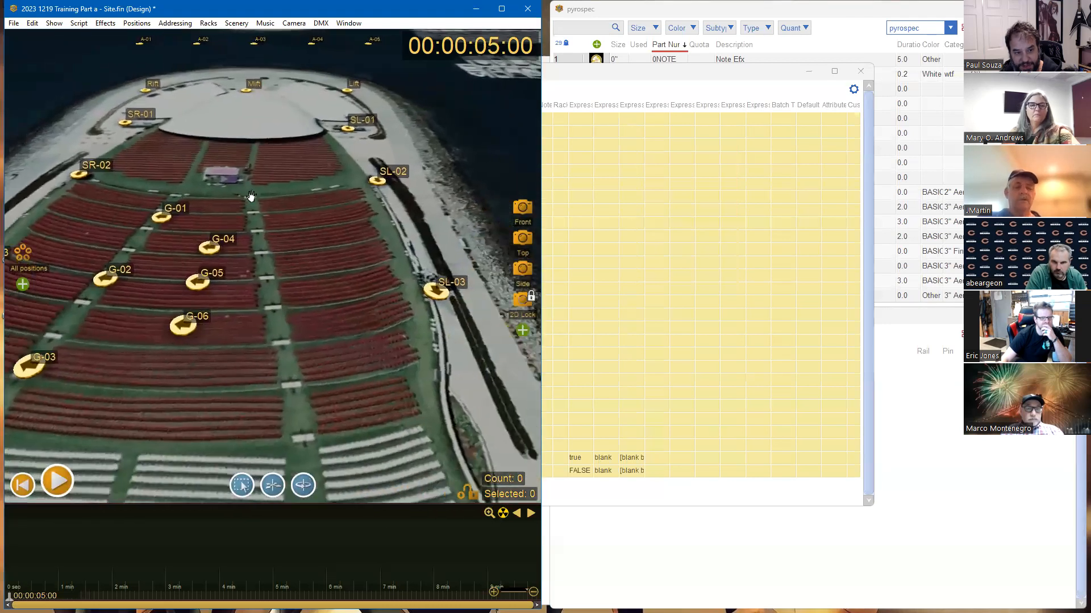
Move G-04, G-05 and G-06 onto the seating aisle nearer the SL positions, opposite G-01 to G-03
{"action": "left_click_drag", "start_coordinate": [197, 249], "coordinate": [258, 240]}
{"action": "left_click_drag", "start_coordinate": [275, 294], "coordinate": [256, 282]}
{"action": "left_click_drag", "start_coordinate": [178, 271], "coordinate": [253, 265]}
{"action": "left_click_drag", "start_coordinate": [237, 338], "coordinate": [237, 276]}
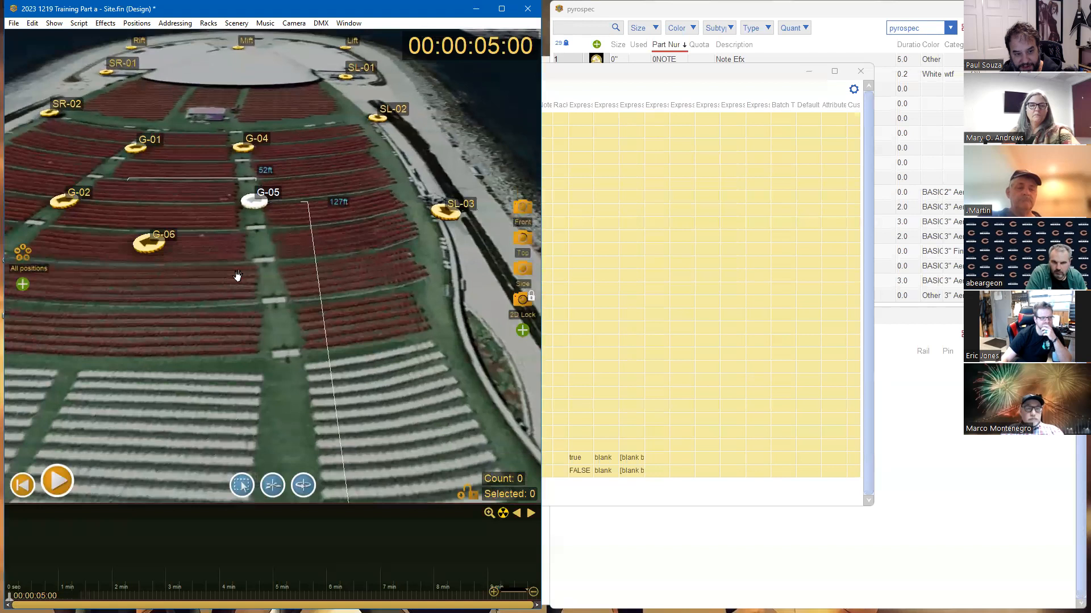
{"action": "left_click_drag", "start_coordinate": [159, 243], "coordinate": [246, 250]}
{"action": "scroll", "coordinate": [179, 257], "scroll_direction": "down", "scroll_amount": 3}
{"action": "left_click_drag", "start_coordinate": [148, 259], "coordinate": [219, 311]}
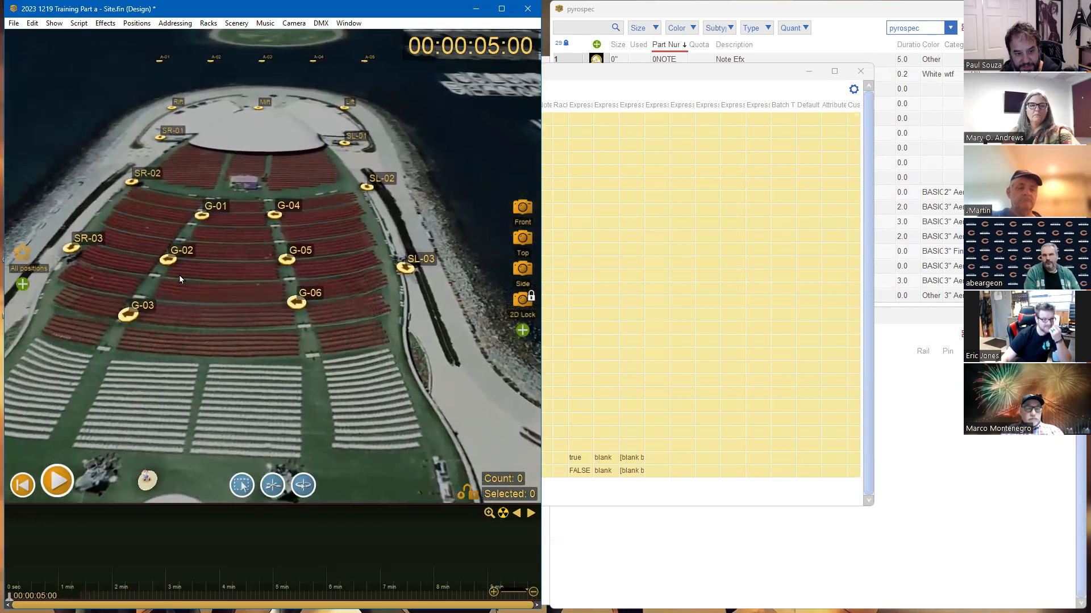
Examine the firing position layout across the seating aisles, the stage roof and the water behind it
{"action": "scroll", "coordinate": [165, 265], "scroll_direction": "up", "scroll_amount": 5}
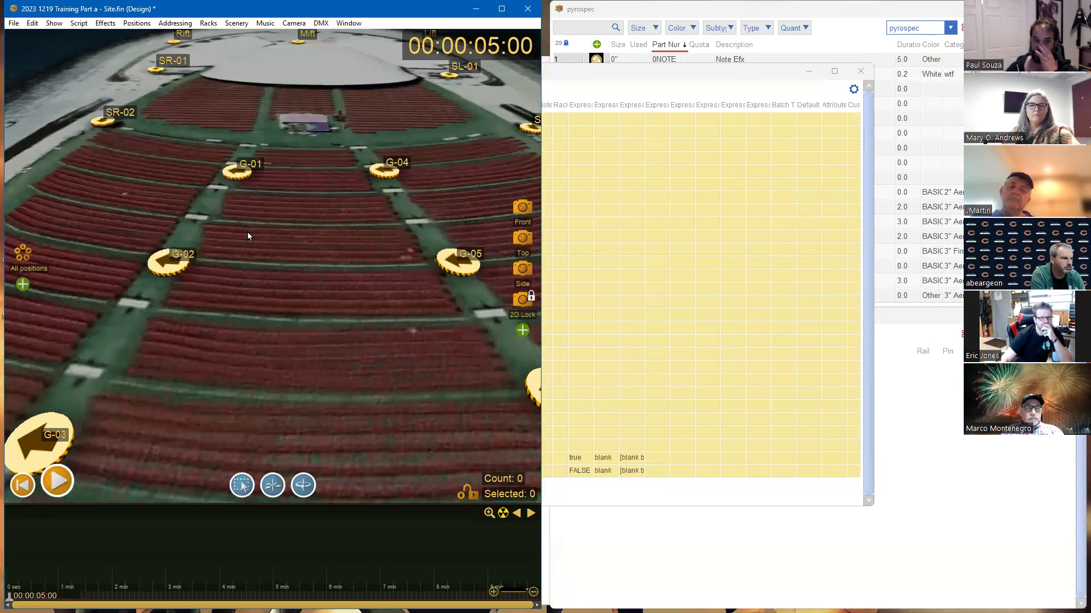
{"action": "scroll", "coordinate": [247, 231], "scroll_direction": "down", "scroll_amount": 5}
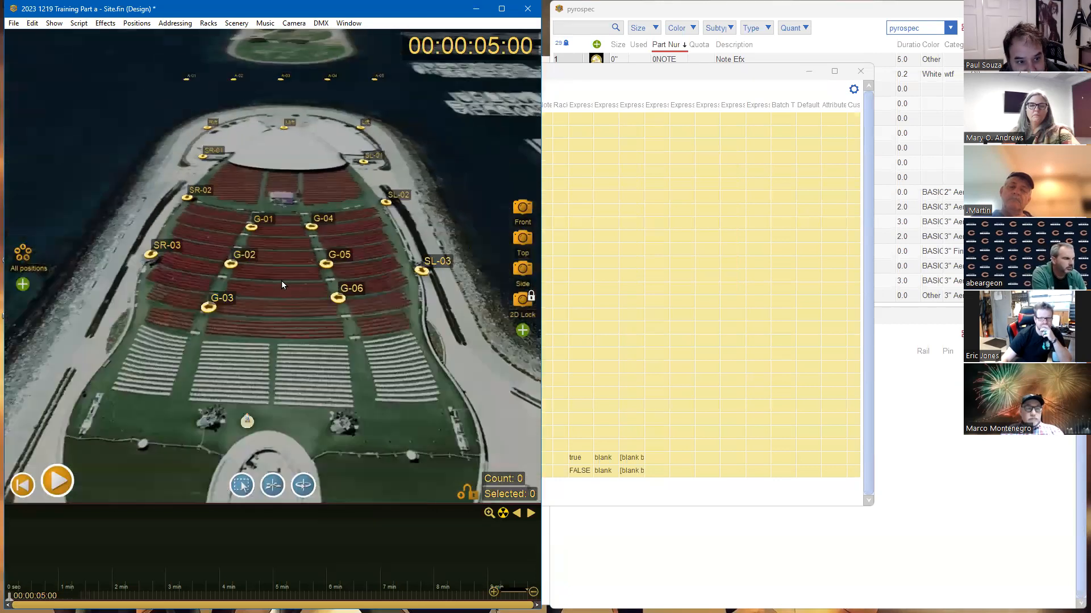
{"action": "scroll", "coordinate": [292, 287], "scroll_direction": "up", "scroll_amount": 8}
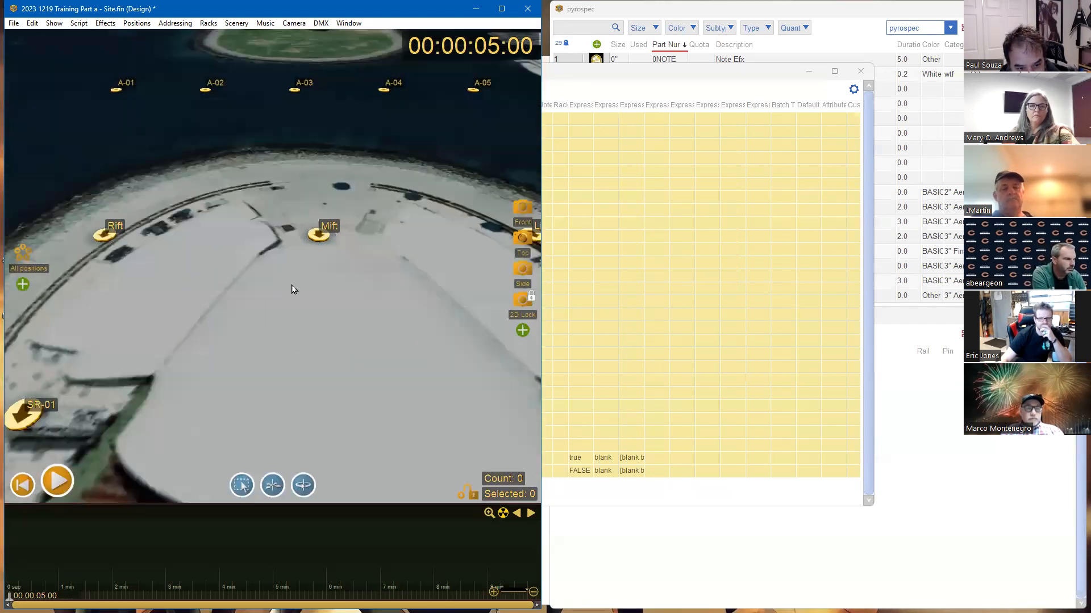
{"action": "left_click_drag", "start_coordinate": [348, 382], "coordinate": [273, 239]}
{"action": "scroll", "coordinate": [295, 282], "scroll_direction": "down", "scroll_amount": 4}
{"action": "scroll", "coordinate": [349, 285], "scroll_direction": "down", "scroll_amount": 3}
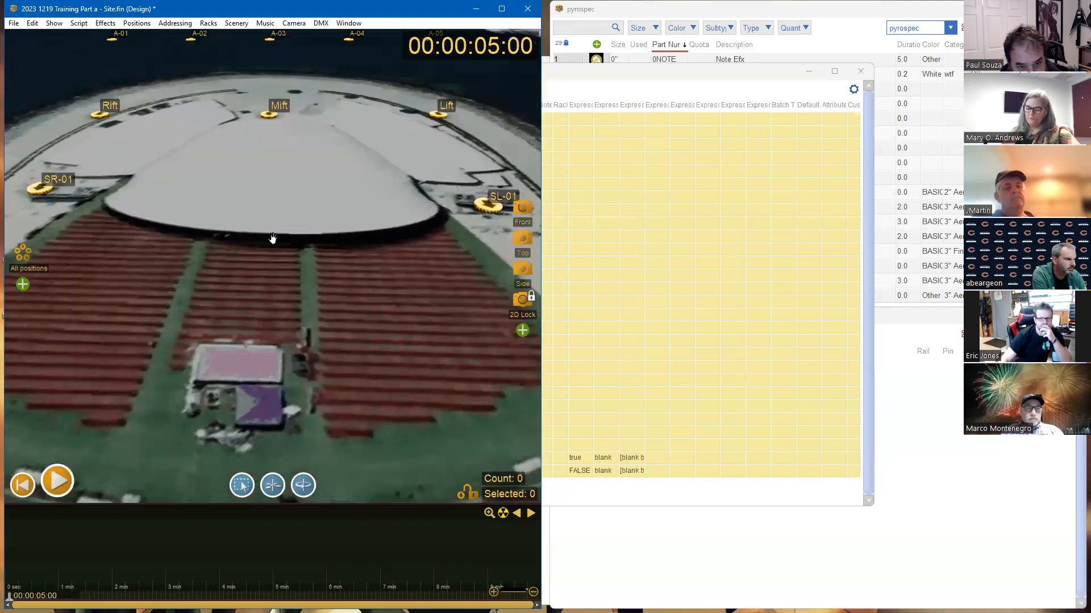
{"action": "scroll", "coordinate": [258, 278], "scroll_direction": "down", "scroll_amount": 3}
{"action": "scroll", "coordinate": [258, 277], "scroll_direction": "down", "scroll_amount": 2}
{"action": "left_click_drag", "start_coordinate": [258, 277], "coordinate": [283, 192]}
{"action": "scroll", "coordinate": [282, 192], "scroll_direction": "down", "scroll_amount": 3}
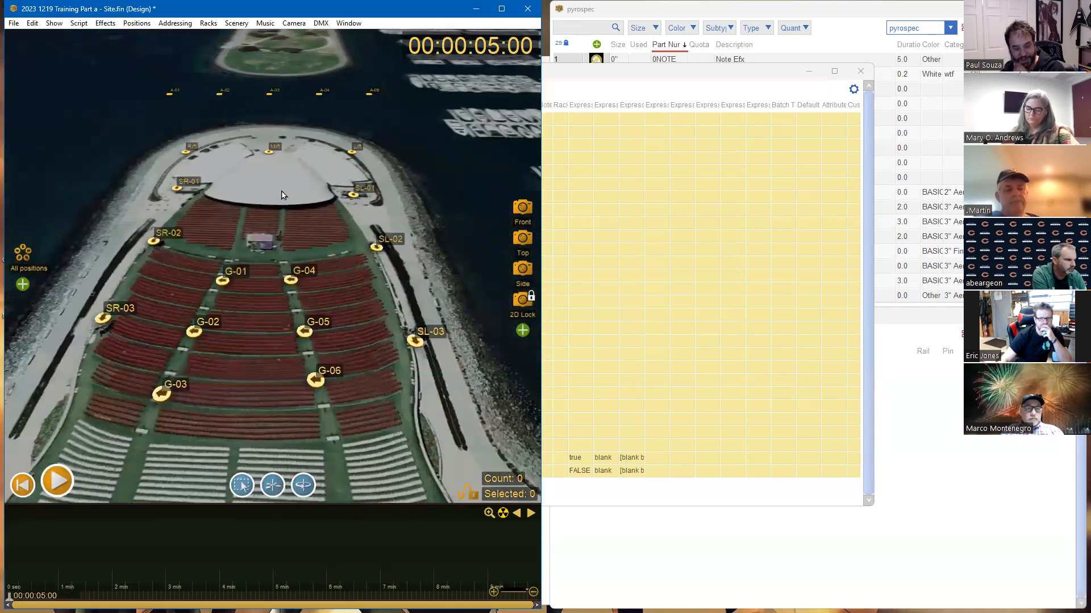
Save the show and minimize the Blueprints window covering the effects and script lists
{"action": "left_click_drag", "start_coordinate": [298, 146], "coordinate": [299, 229]}
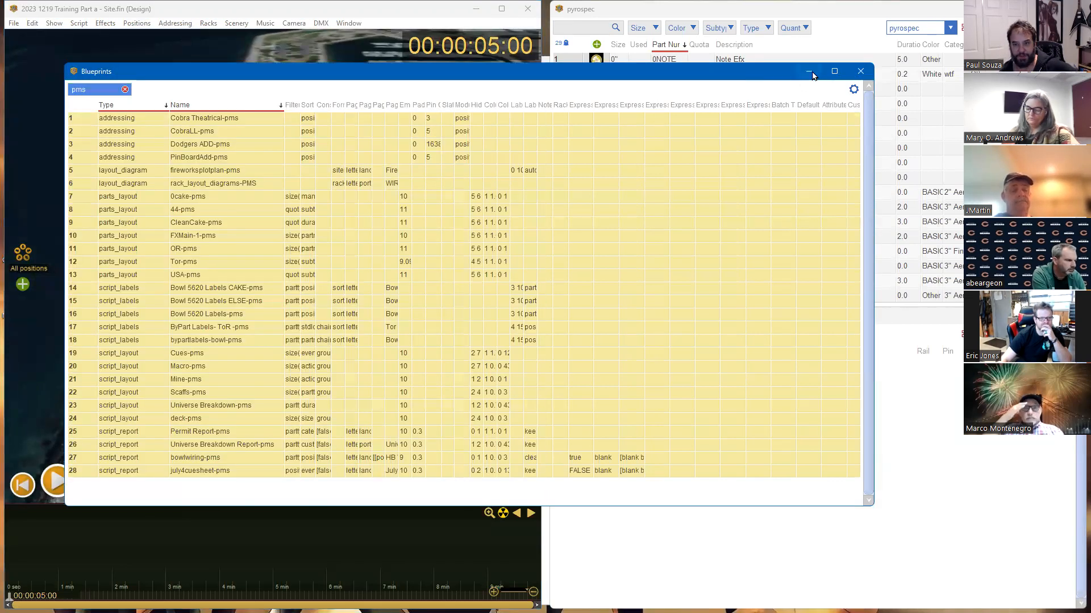
{"action": "left_click", "coordinate": [812, 73]}
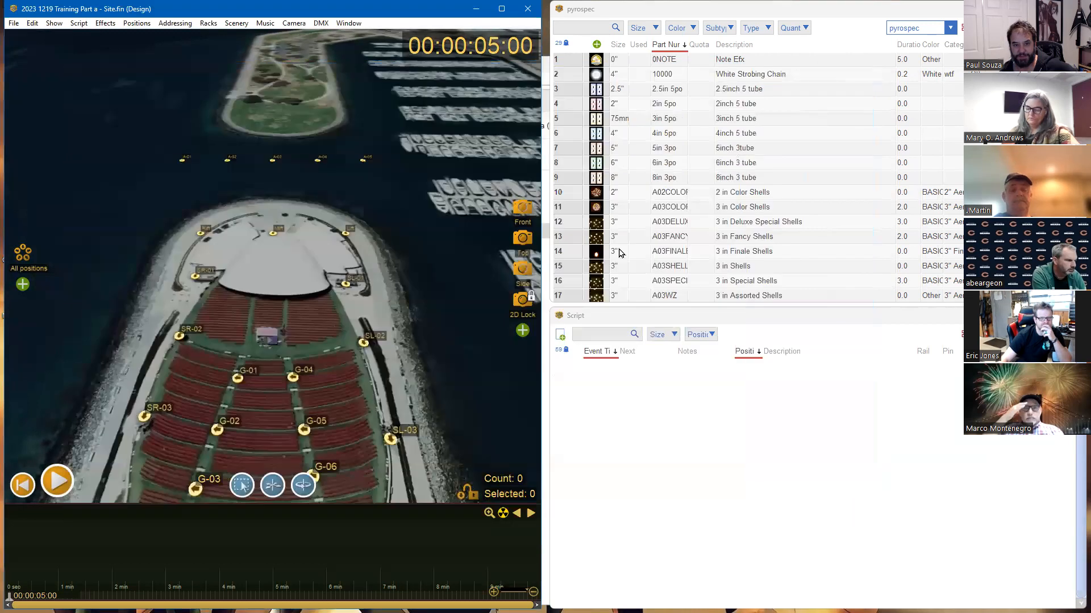
{"action": "left_click_drag", "start_coordinate": [325, 185], "coordinate": [297, 136]}
{"action": "scroll", "coordinate": [274, 215], "scroll_direction": "down", "scroll_amount": 1}
{"action": "scroll", "coordinate": [274, 218], "scroll_direction": "down", "scroll_amount": 1}
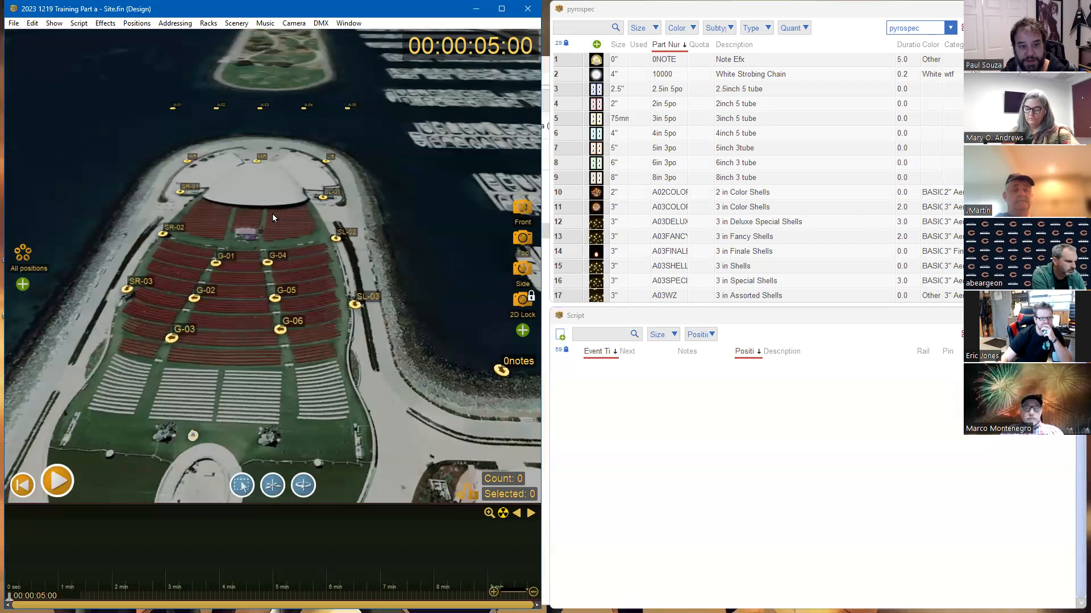
Create a position group from the six side positions SL-01 to SL-03 and SR-01 to SR-03
{"action": "scroll", "coordinate": [101, 243], "scroll_direction": "up", "scroll_amount": 2}
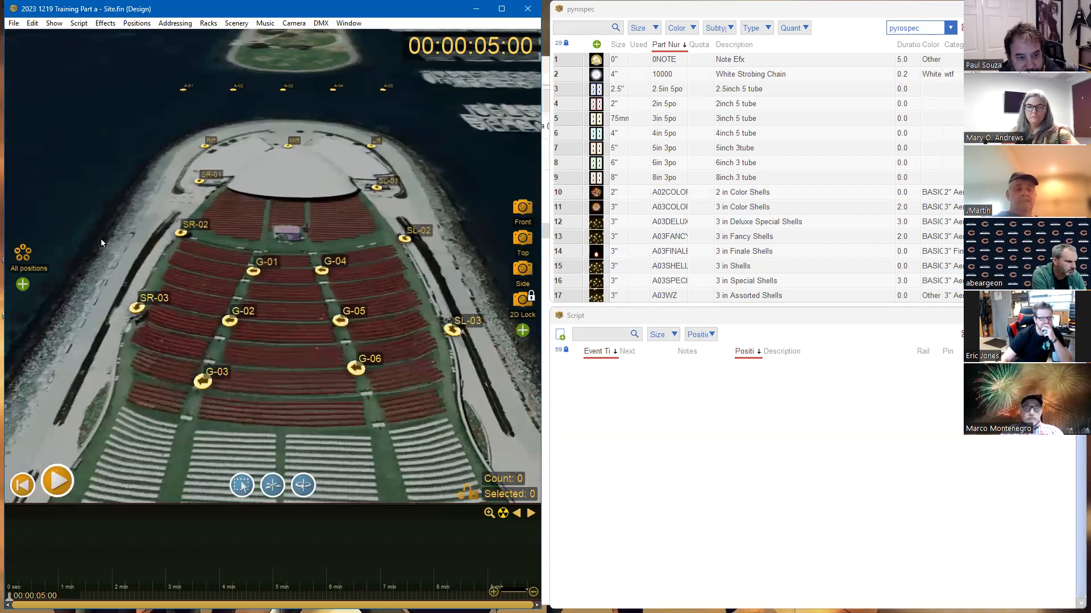
{"action": "left_click_drag", "start_coordinate": [78, 166], "coordinate": [217, 344]}
{"action": "left_click_drag", "start_coordinate": [361, 174], "coordinate": [501, 371]}
{"action": "left_click", "coordinate": [199, 180], "text": "ctrl"}
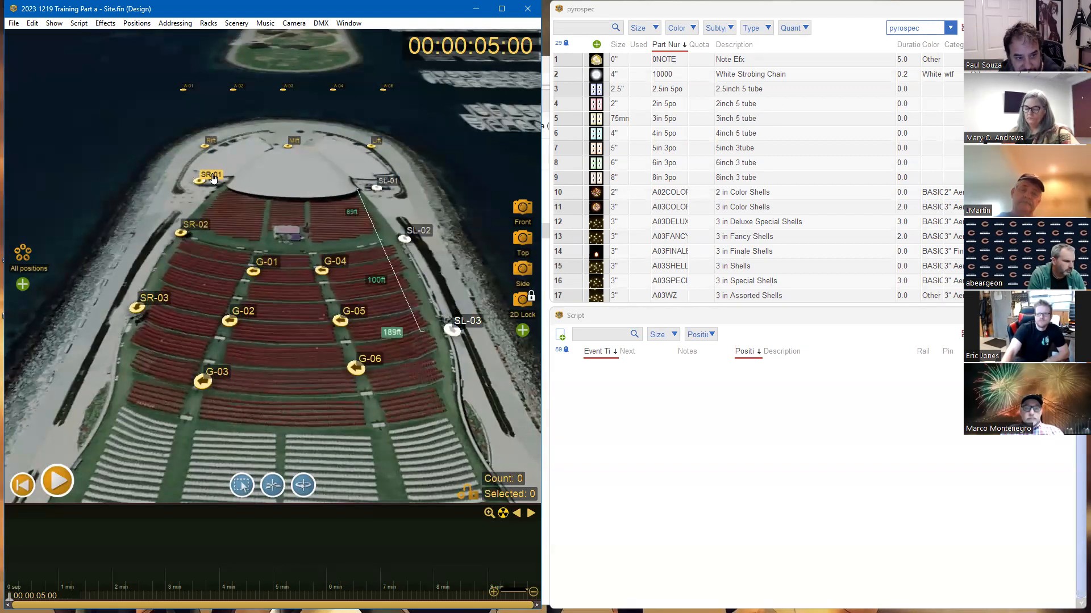
{"action": "left_click", "coordinate": [199, 225], "text": "ctrl"}
{"action": "left_click", "coordinate": [136, 307], "text": "ctrl"}
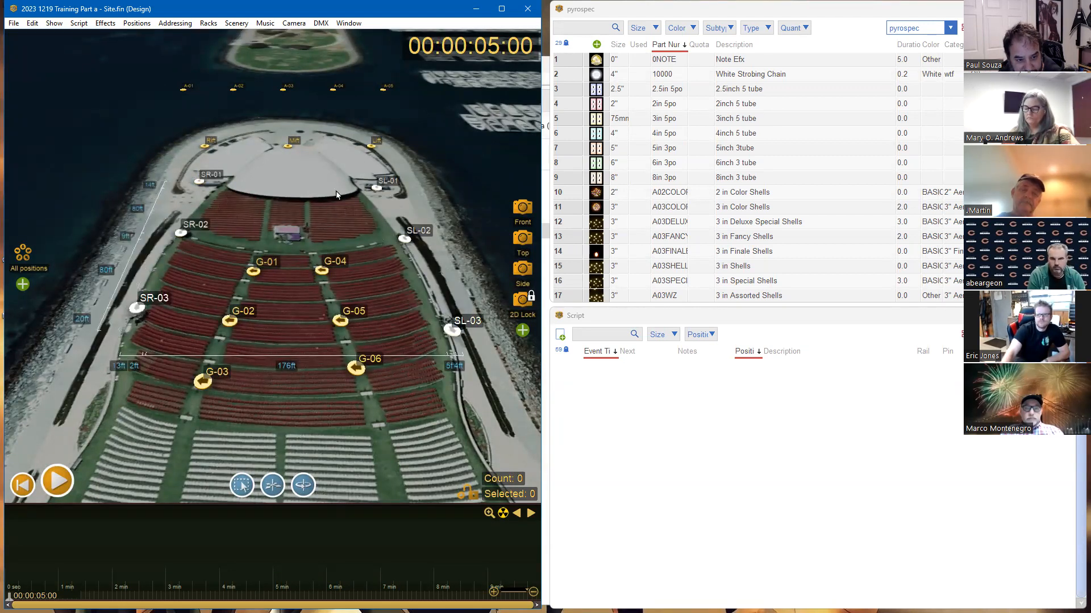
{"action": "left_click", "coordinate": [23, 285]}
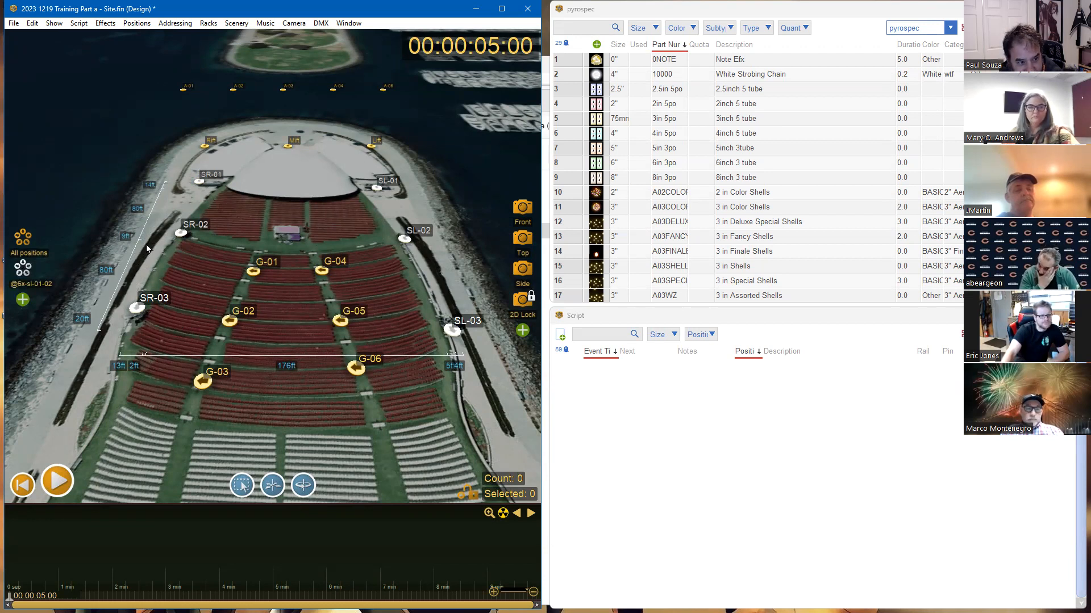
Create separate position groups for the six G positions, the Rift, Mift and Lift positions, and the five A positions
{"action": "left_click_drag", "start_coordinate": [209, 250], "coordinate": [394, 418]}
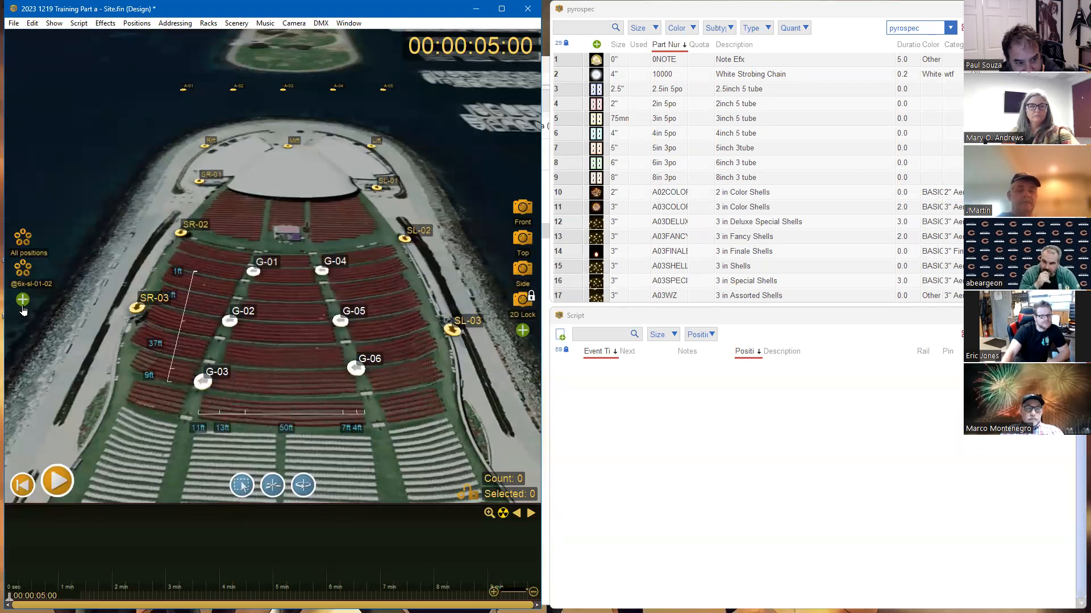
{"action": "left_click", "coordinate": [22, 307]}
{"action": "left_click_drag", "start_coordinate": [267, 184], "coordinate": [236, 299]}
{"action": "left_click_drag", "start_coordinate": [146, 243], "coordinate": [326, 273]}
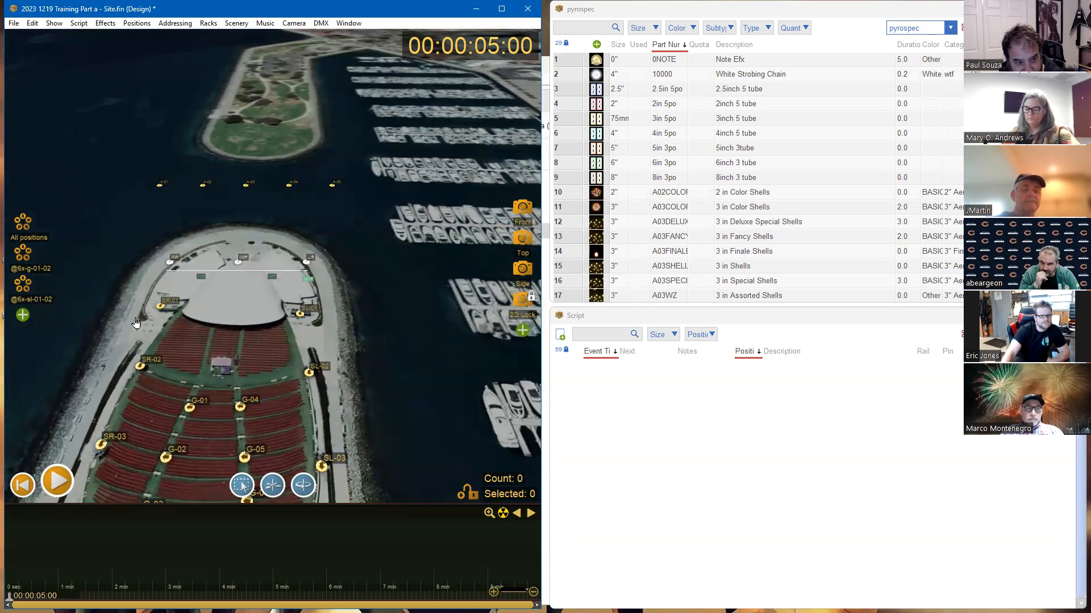
{"action": "left_click", "coordinate": [23, 316]}
{"action": "left_click_drag", "start_coordinate": [171, 289], "coordinate": [358, 253]}
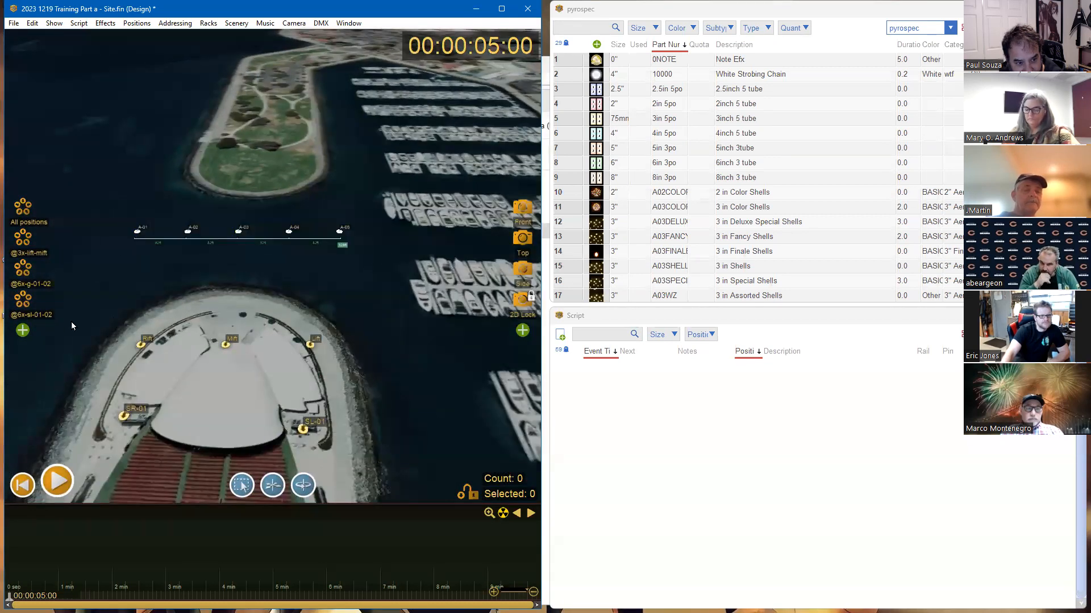
{"action": "left_click", "coordinate": [23, 332]}
Add a 3 in Color Shells effect at position A-03 and open the Racks window
{"action": "left_click", "coordinate": [244, 231]}
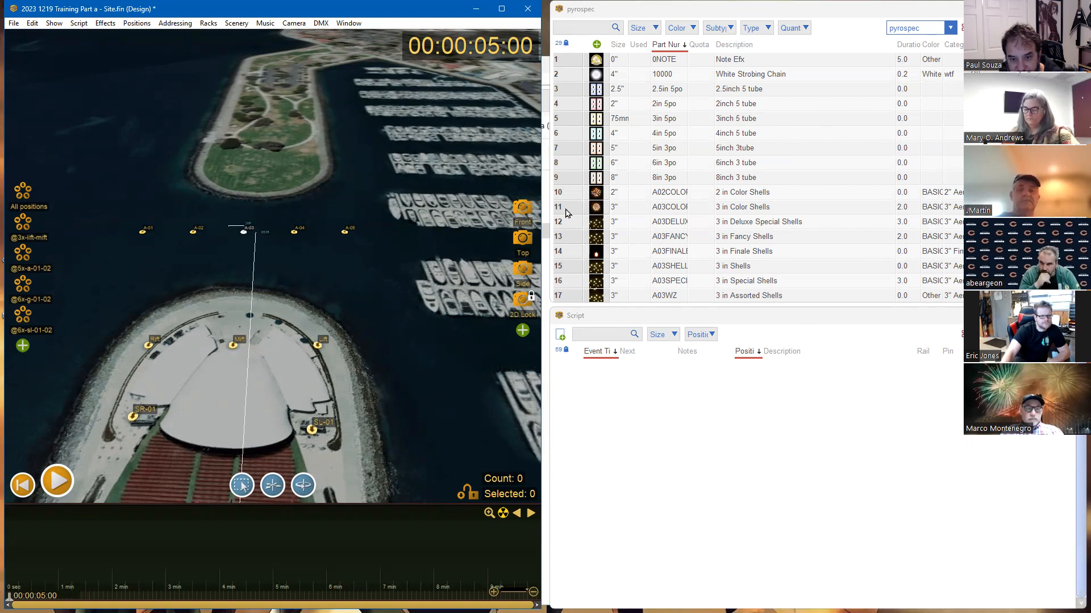
{"action": "double_click", "coordinate": [595, 208]}
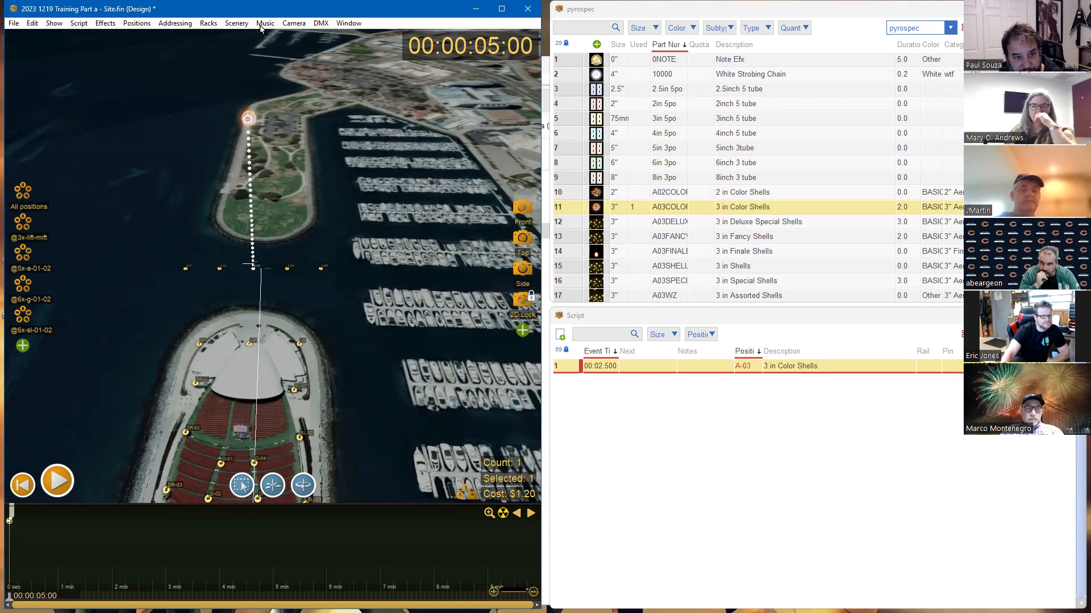
{"action": "left_click", "coordinate": [208, 25]}
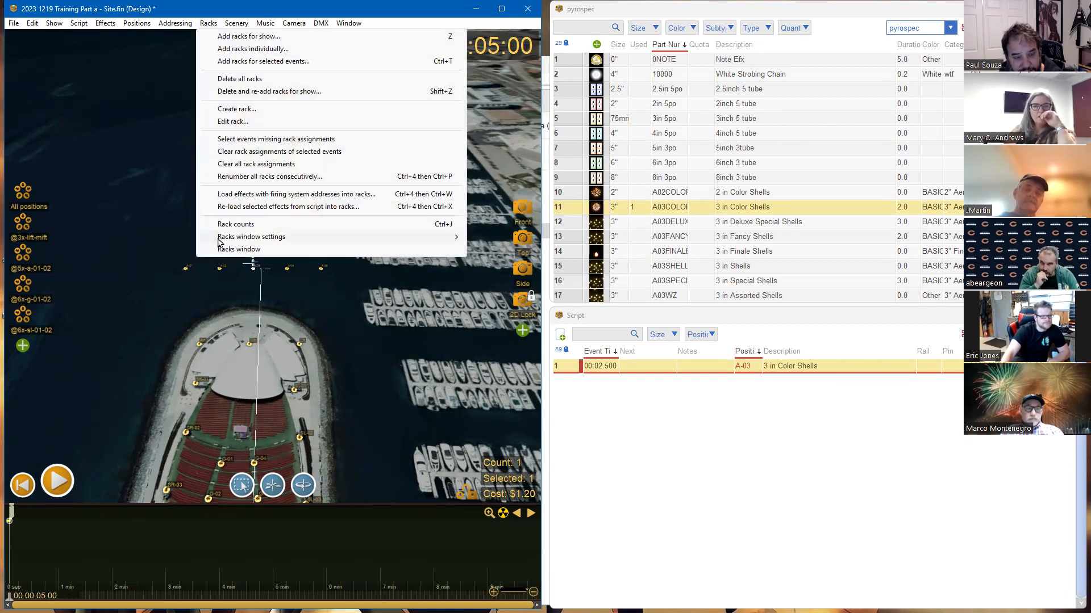
{"action": "left_click", "coordinate": [231, 252]}
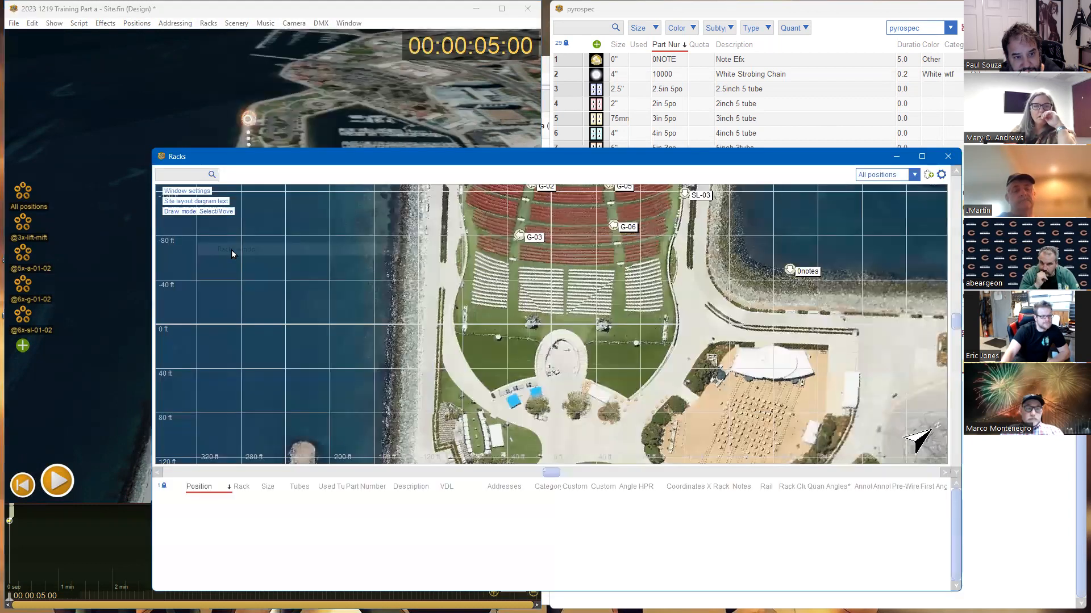
Examine the red circle around the A positions on the Racks window's site map with all positions shown, and return to the 3D view
{"action": "left_click", "coordinate": [876, 176]}
{"action": "left_click", "coordinate": [869, 186]}
{"action": "left_click_drag", "start_coordinate": [615, 243], "coordinate": [595, 416]}
{"action": "left_click_drag", "start_coordinate": [571, 275], "coordinate": [560, 363]}
{"action": "scroll", "coordinate": [546, 349], "scroll_direction": "down", "scroll_amount": 5}
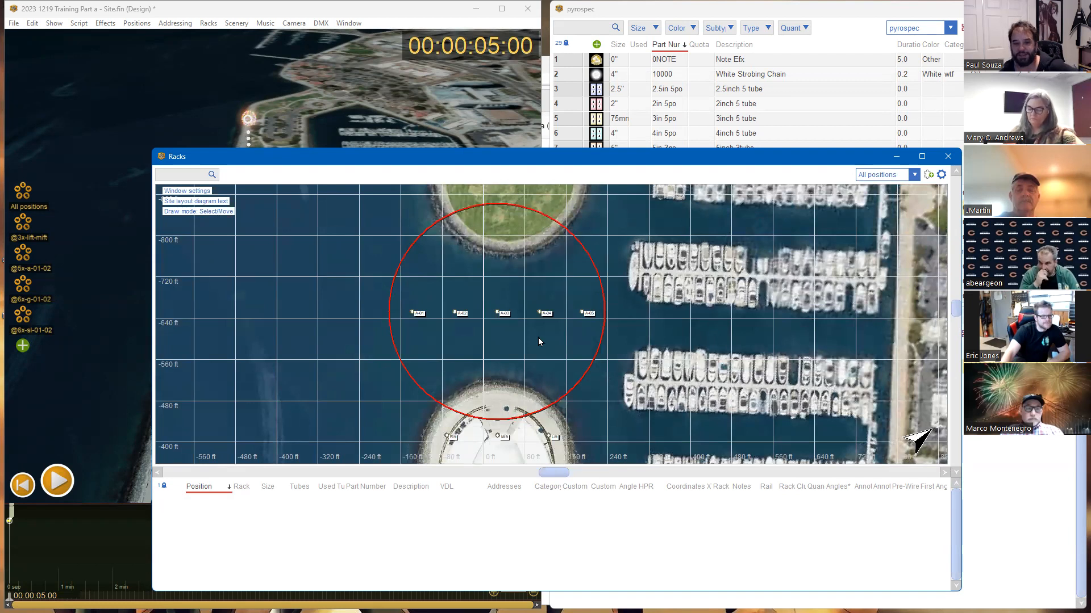
{"action": "scroll", "coordinate": [539, 339], "scroll_direction": "up", "scroll_amount": 2}
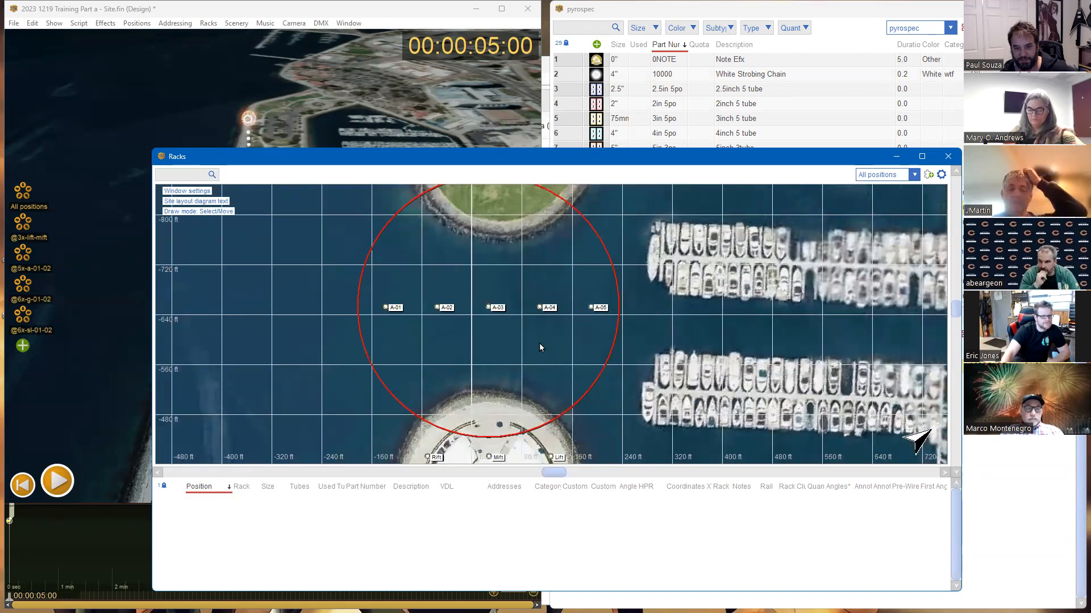
{"action": "scroll", "coordinate": [539, 345], "scroll_direction": "down", "scroll_amount": 1}
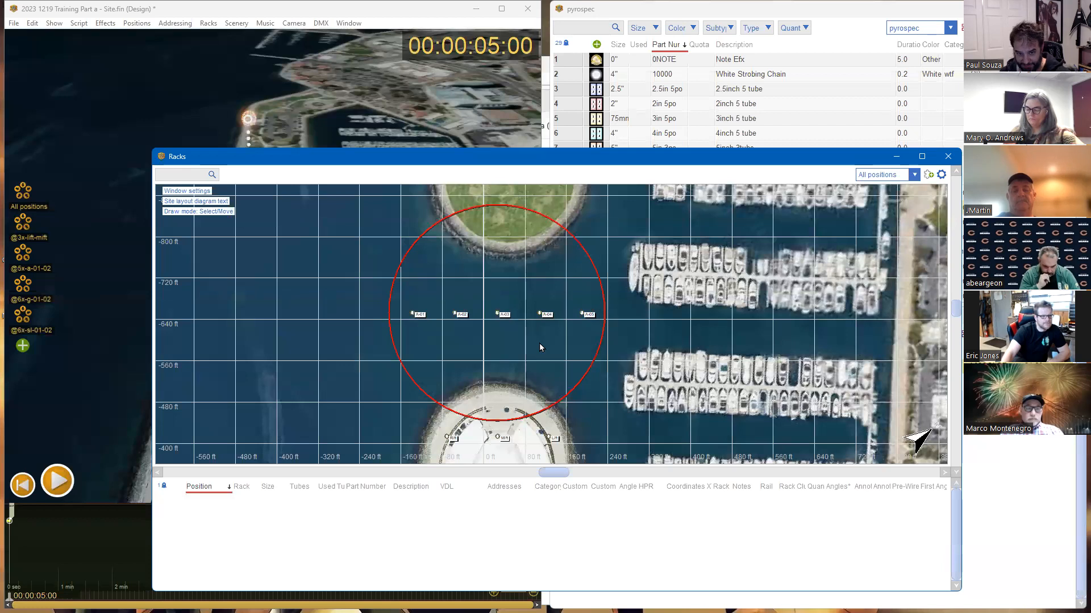
{"action": "mouse_move", "coordinate": [726, 360]}
{"action": "left_mouse_down"}
{"action": "mouse_move", "coordinate": [724, 281]}
{"action": "mouse_move", "coordinate": [723, 340]}
{"action": "left_mouse_up"}
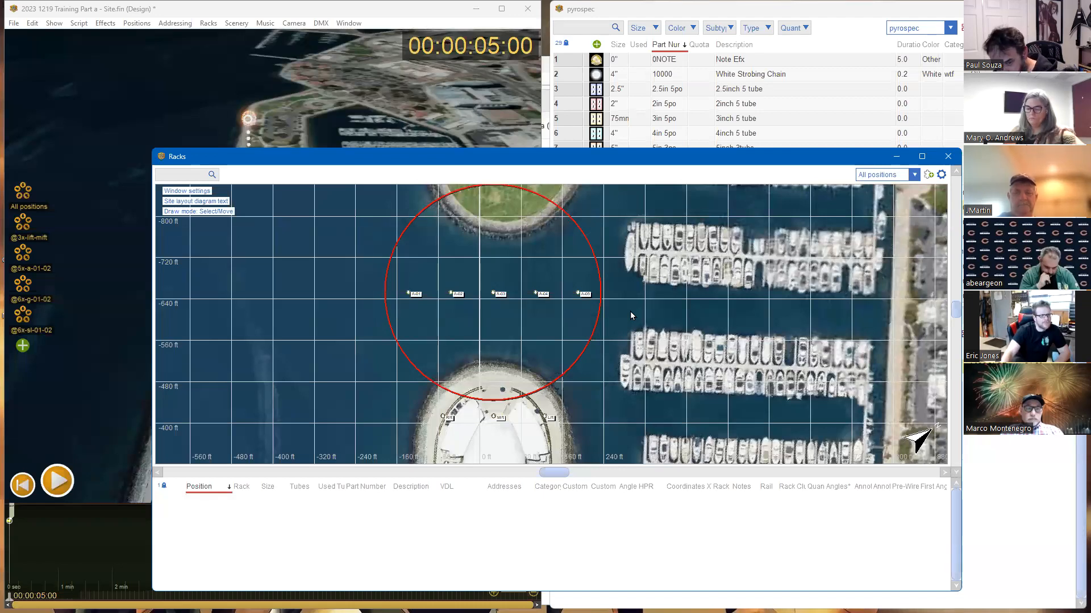
{"action": "left_click", "coordinate": [340, 85]}
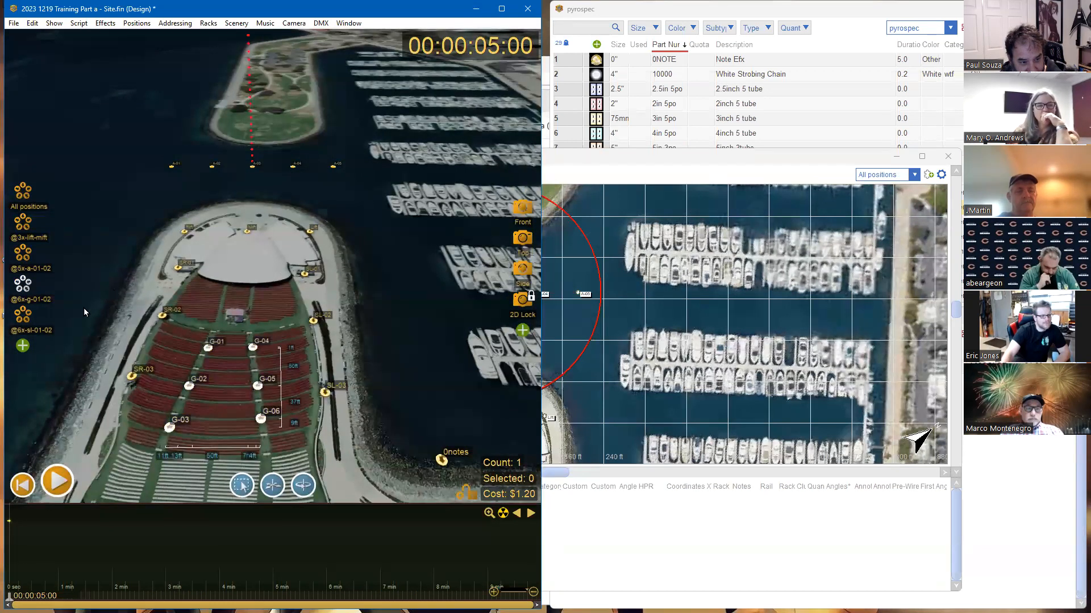
Select the SL and SR position group and filter the effects list to "ricasa" single shots, sorted by description
{"action": "middle_click_drag", "start_coordinate": [159, 283], "coordinate": [159, 259]}
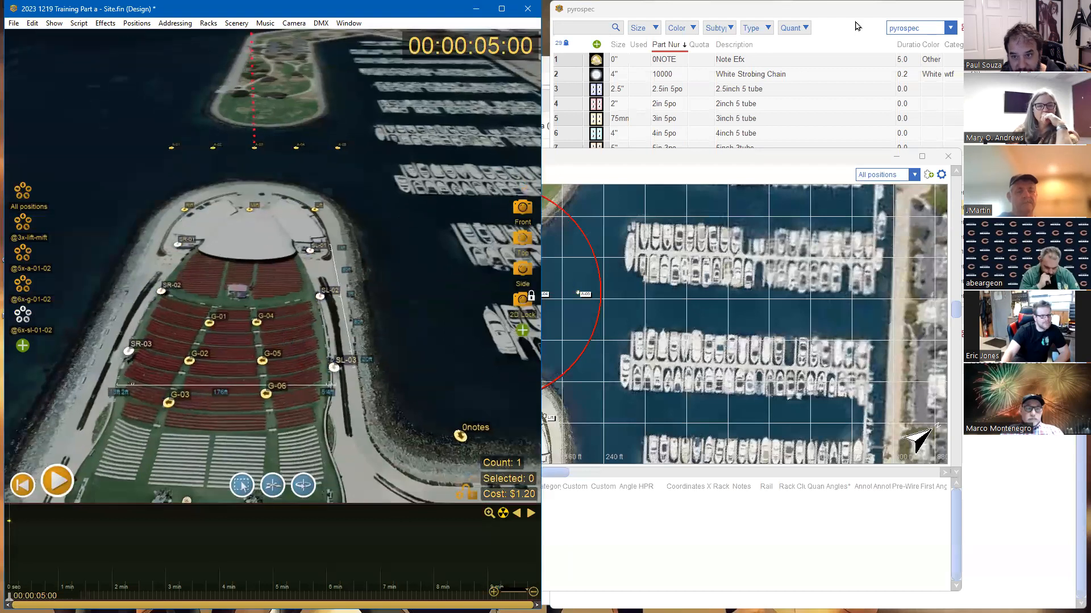
{"action": "left_click", "coordinate": [904, 27]}
{"action": "left_click", "coordinate": [791, 28]}
{"action": "left_click", "coordinate": [704, 45]}
{"action": "scroll", "coordinate": [671, 242], "scroll_direction": "down", "scroll_amount": 12}
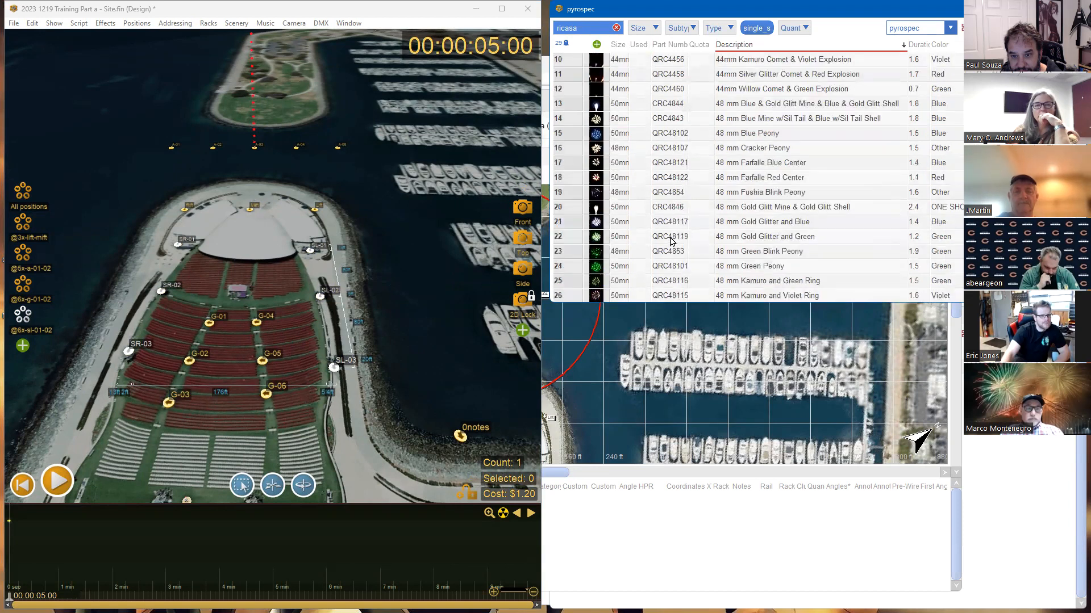
{"action": "scroll", "coordinate": [676, 206], "scroll_direction": "down", "scroll_amount": 5}
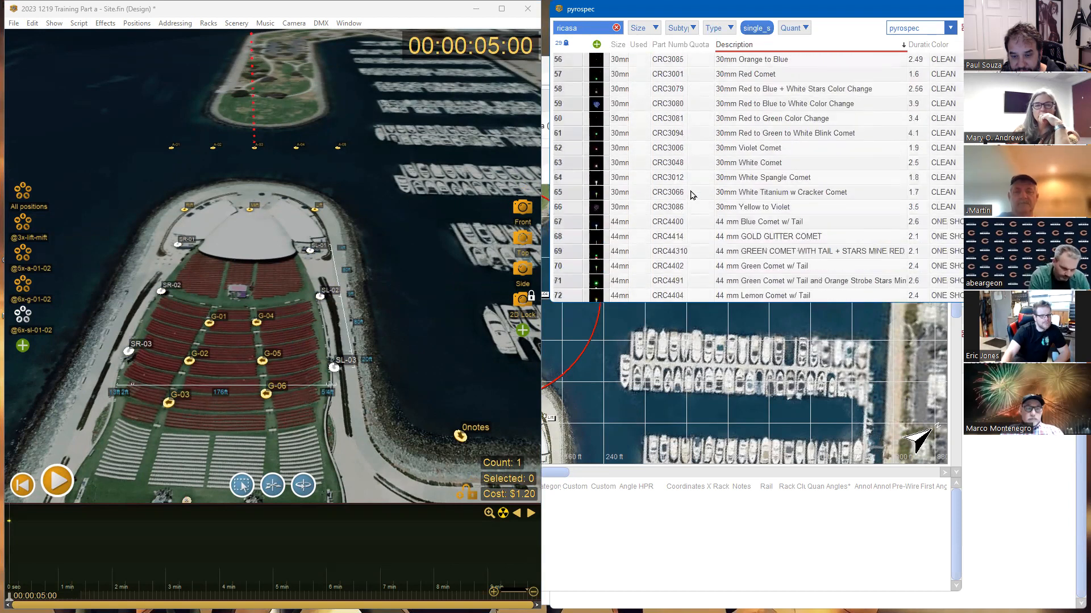
Add the 30mm White Spangle Comet (CRC3012) five times to each of the six SL and SR positions
{"action": "double_click", "coordinate": [595, 179]}
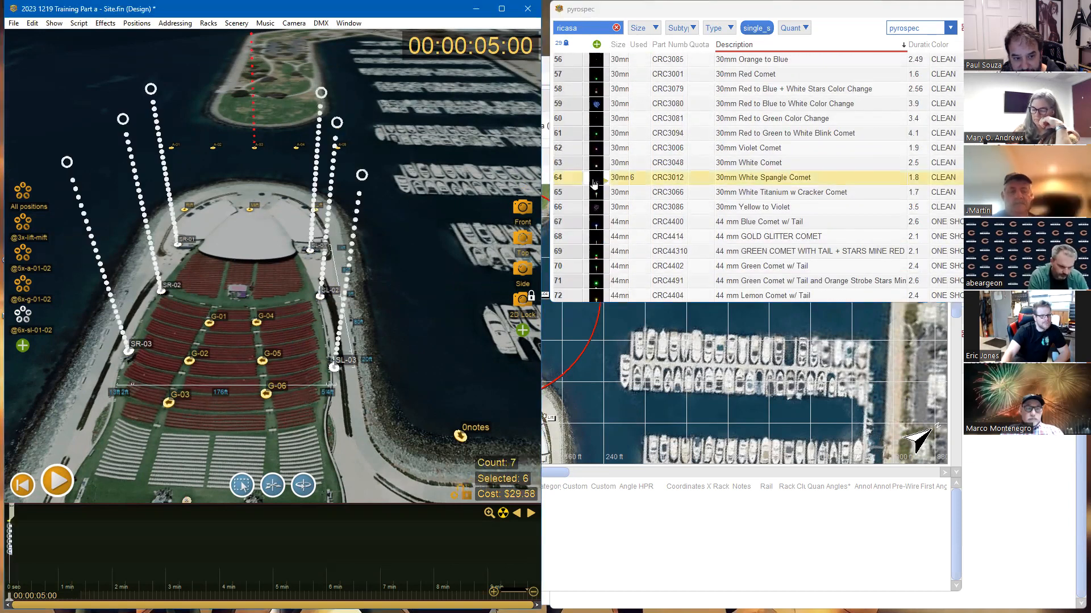
{"action": "left_click", "coordinate": [593, 179]}
{"action": "left_click", "coordinate": [592, 179]}
{"action": "left_click", "coordinate": [593, 179]}
{"action": "left_click", "coordinate": [593, 179]}
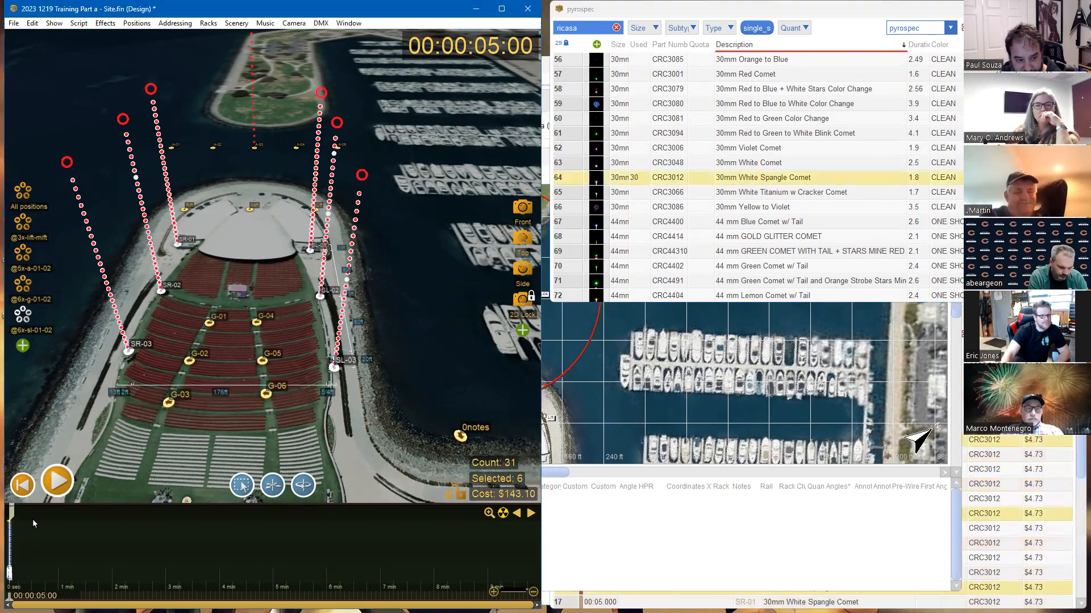
Spread all the events on the timeline out evenly with a time interval of 1, and play part of the sequence
{"action": "left_click_drag", "start_coordinate": [55, 572], "coordinate": [10, 571]}
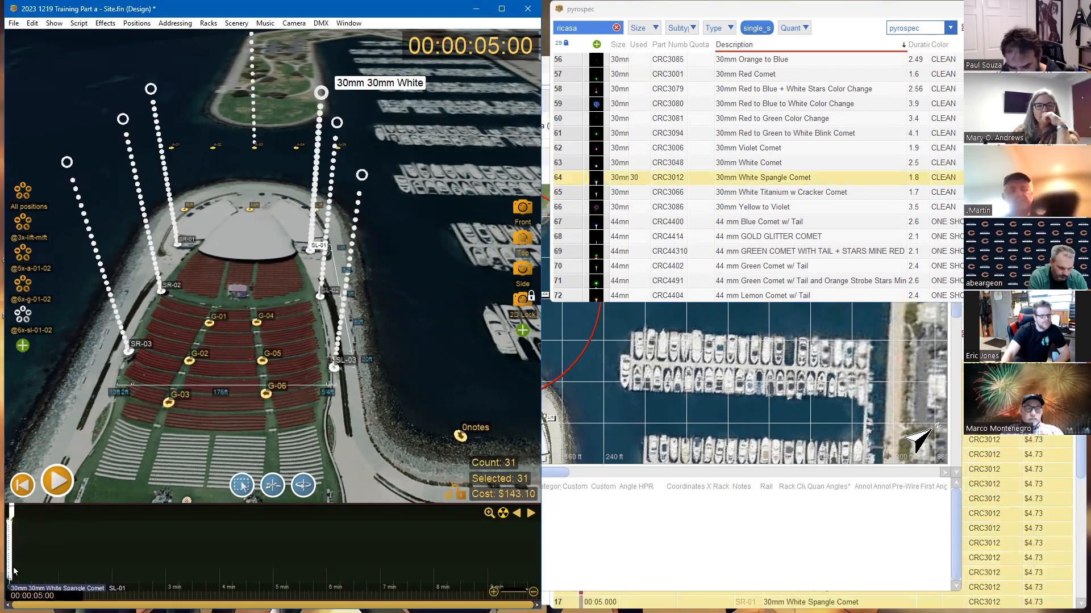
{"action": "key", "text": "ctrl+e"}
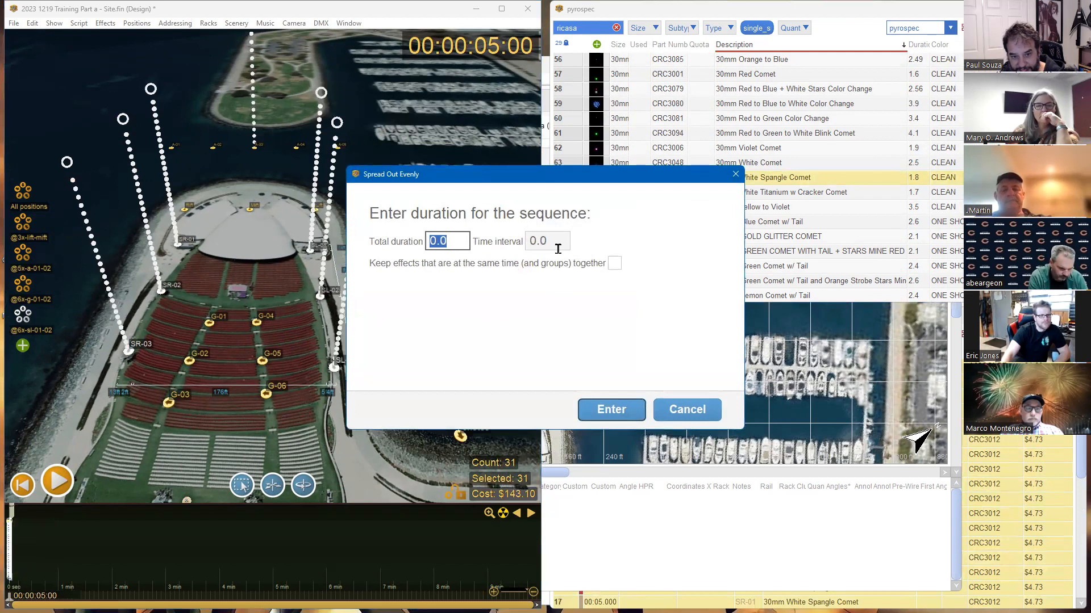
{"action": "left_click", "coordinate": [558, 249]}
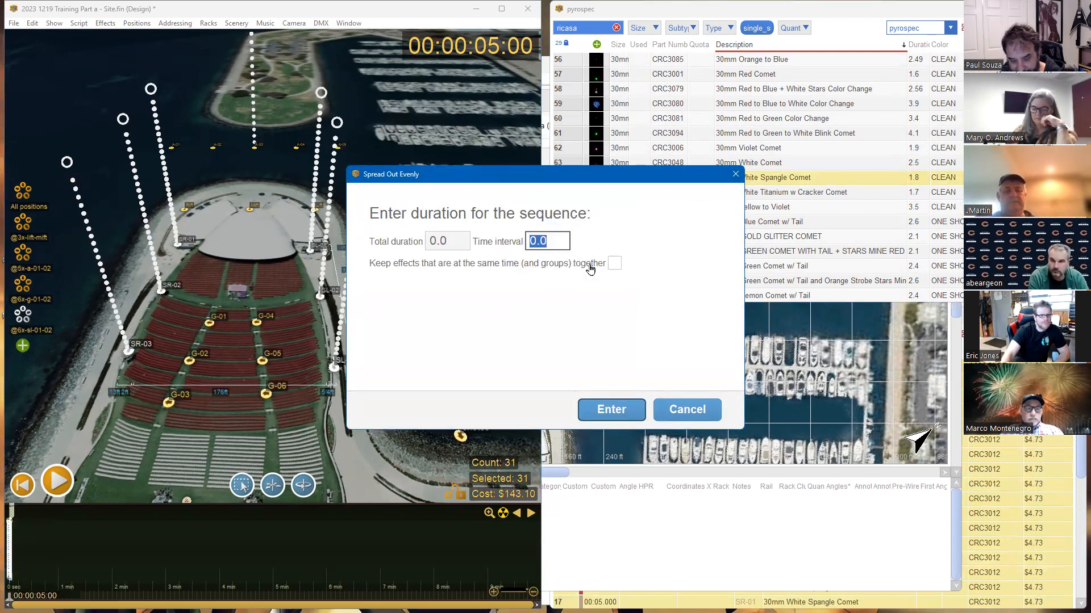
{"action": "type", "text": "1"}
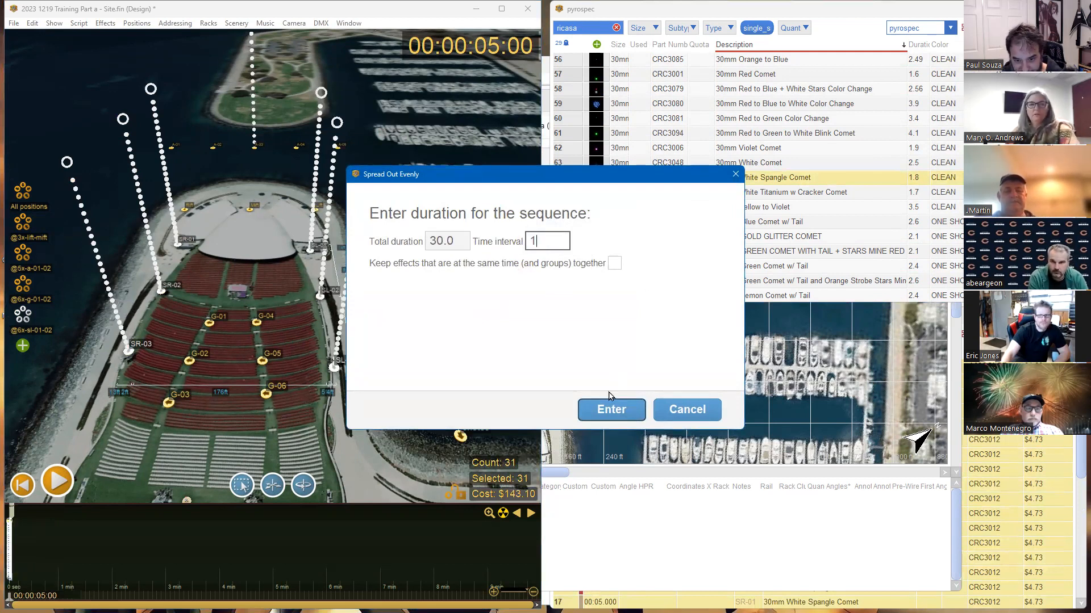
{"action": "left_click", "coordinate": [603, 415]}
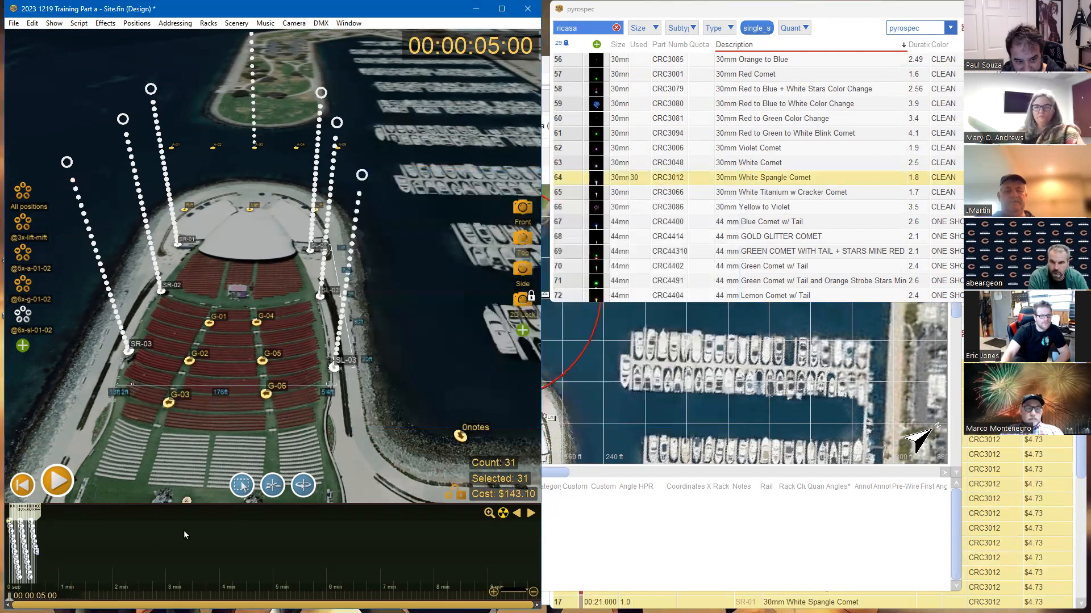
{"action": "key", "text": "space"}
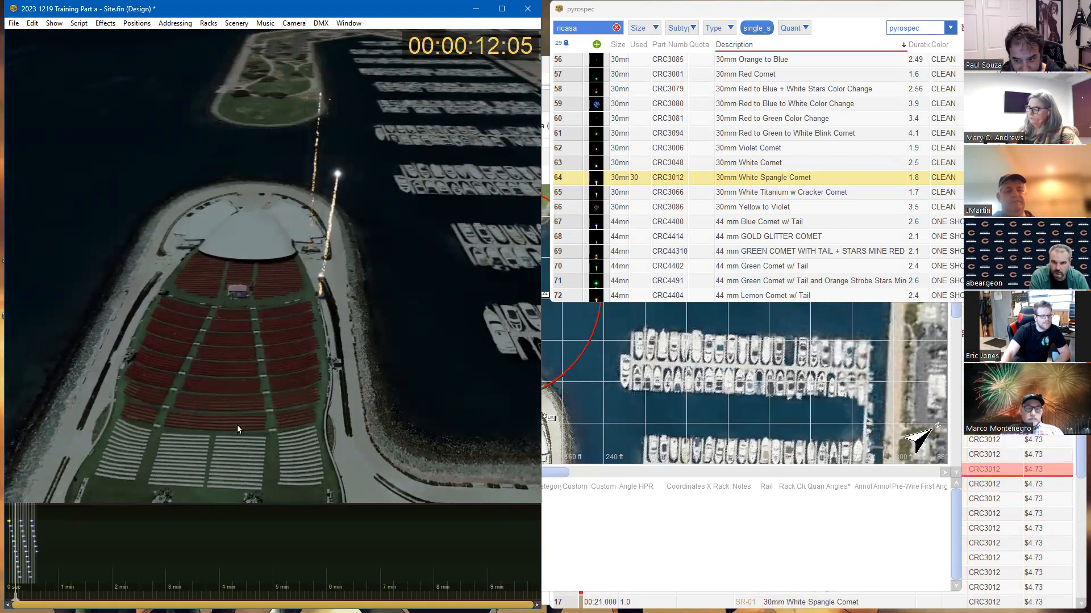
{"action": "key", "text": "space"}
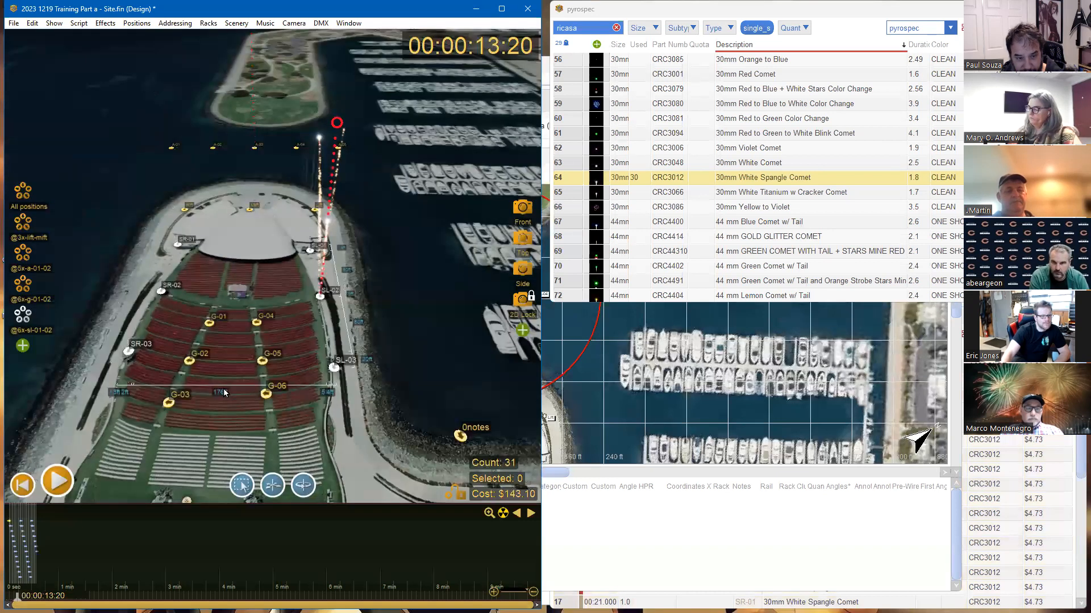
Examine the red circles around the SR and SL positions on the Racks window's site map, and return to the 3D view
{"action": "left_click", "coordinate": [346, 24]}
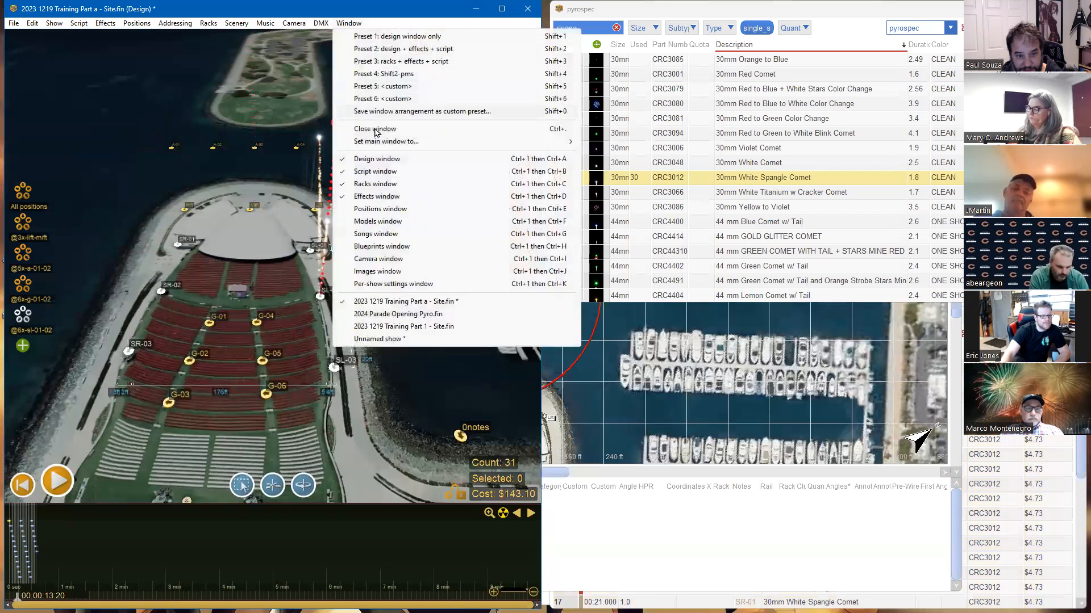
{"action": "mouse_move", "coordinate": [215, 28]}
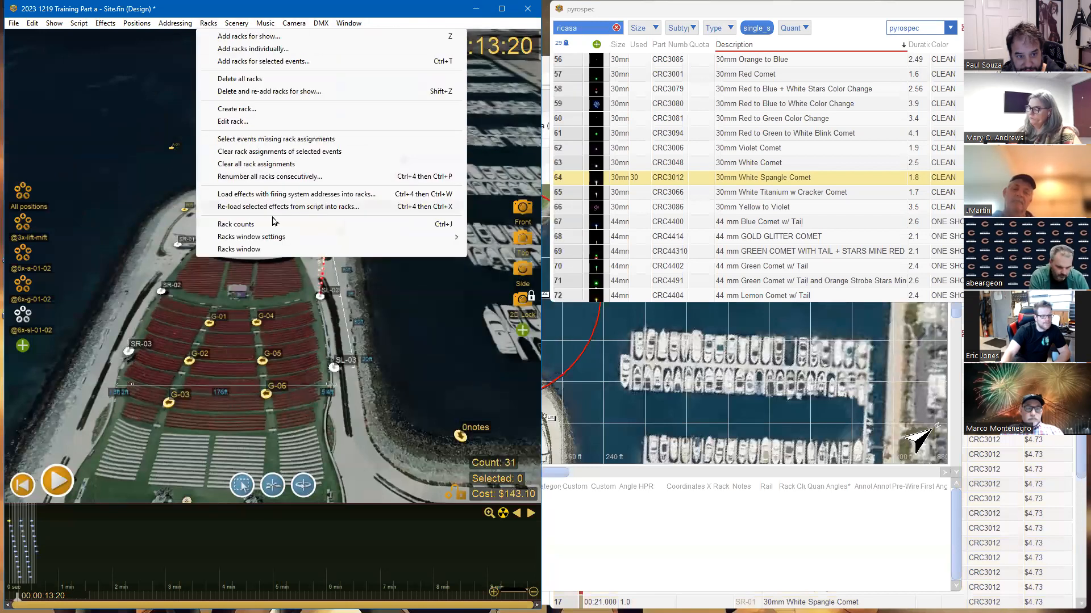
{"action": "left_click", "coordinate": [254, 251]}
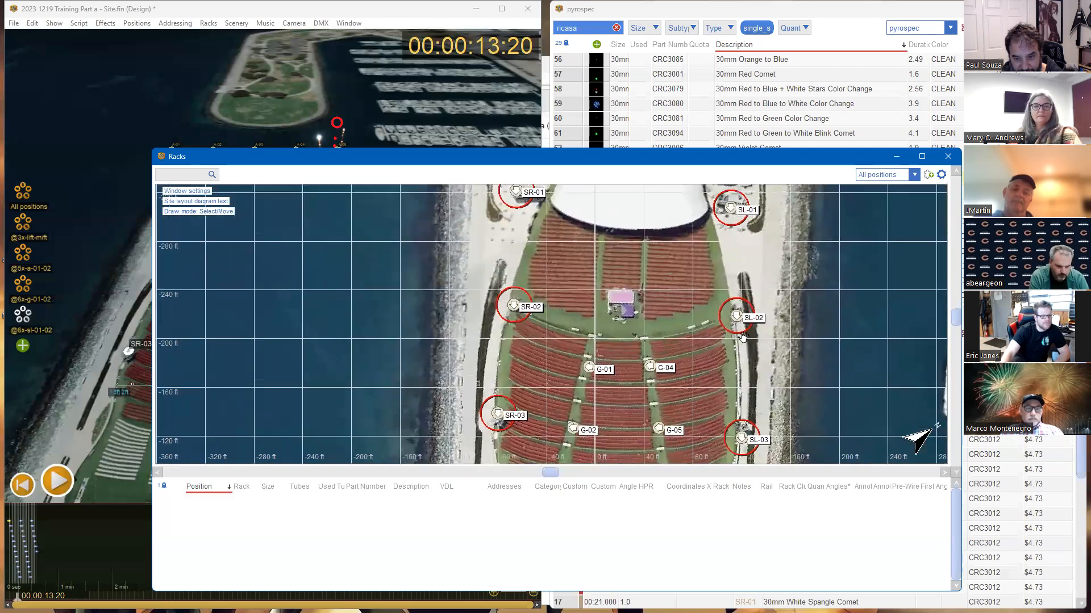
{"action": "left_click_drag", "start_coordinate": [701, 286], "coordinate": [618, 284]}
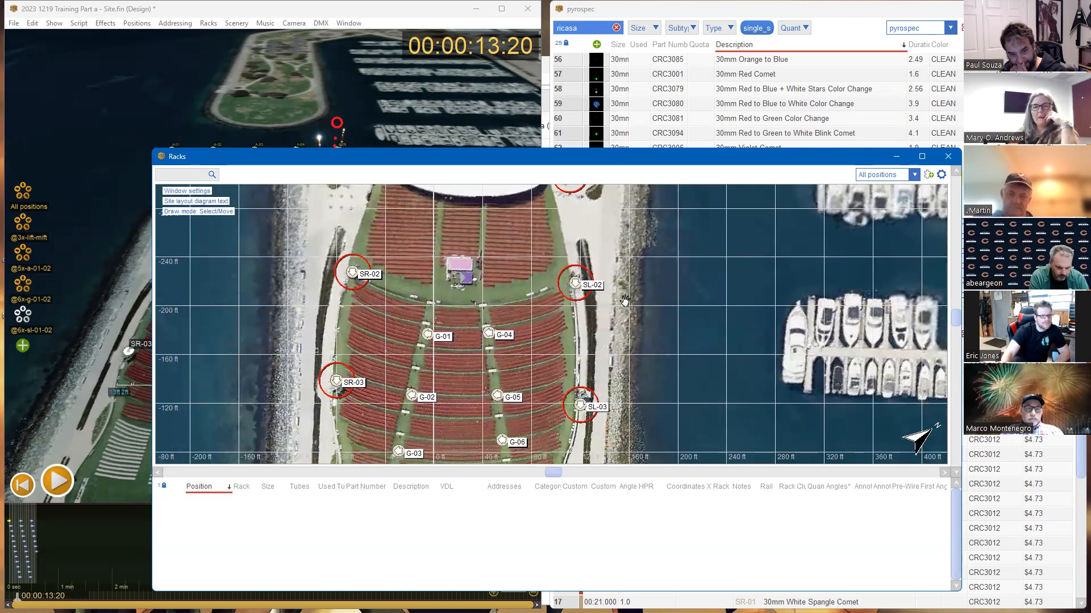
{"action": "scroll", "coordinate": [626, 299], "scroll_direction": "down", "scroll_amount": 3}
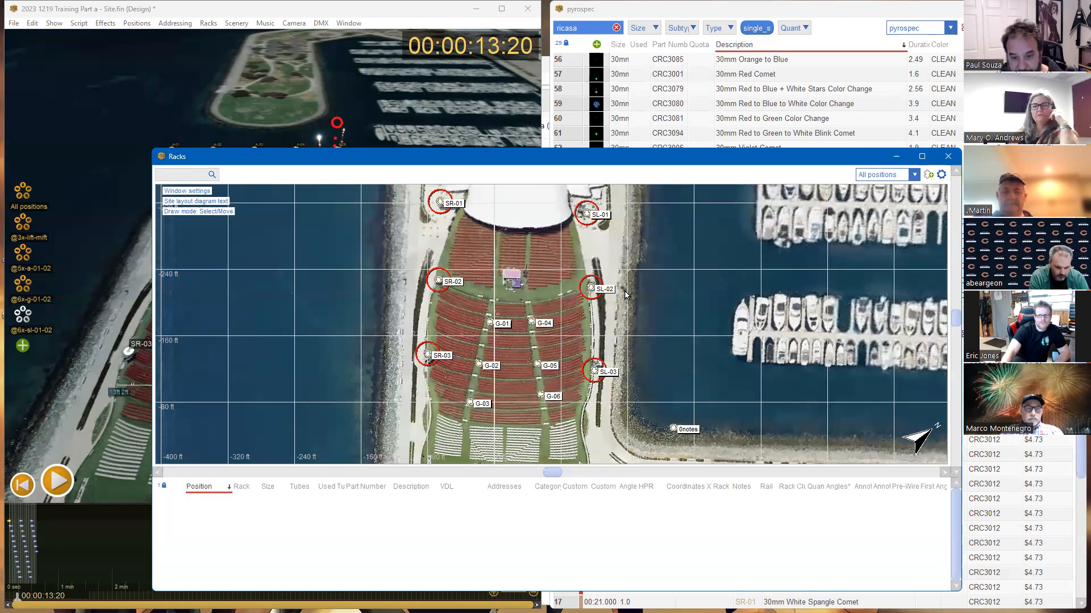
{"action": "left_click_drag", "start_coordinate": [703, 302], "coordinate": [682, 384]}
{"action": "left_click", "coordinate": [447, 130]}
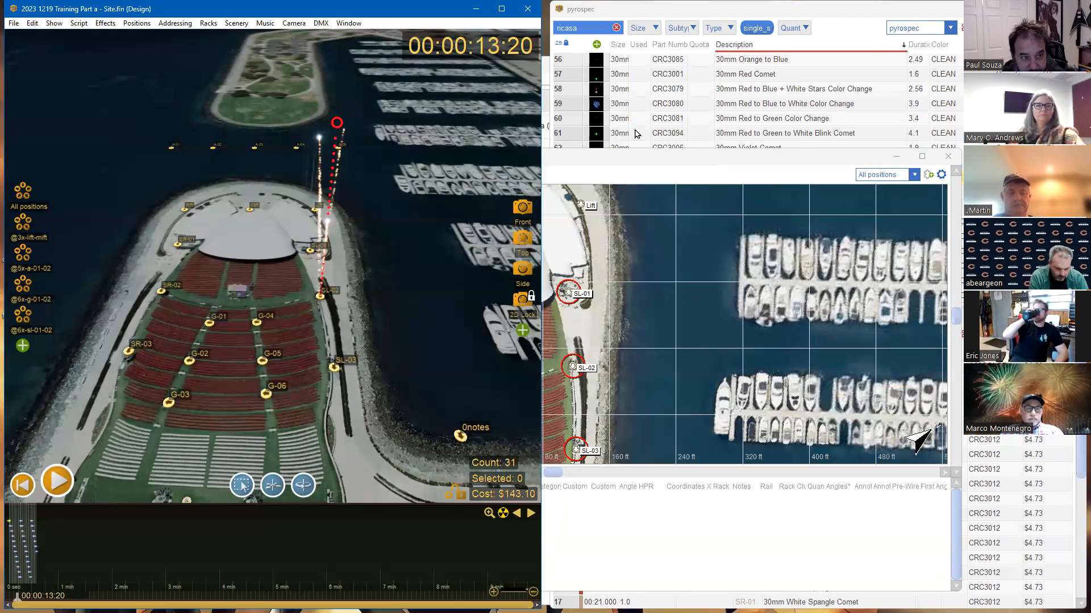
{"action": "left_click", "coordinate": [14, 24]}
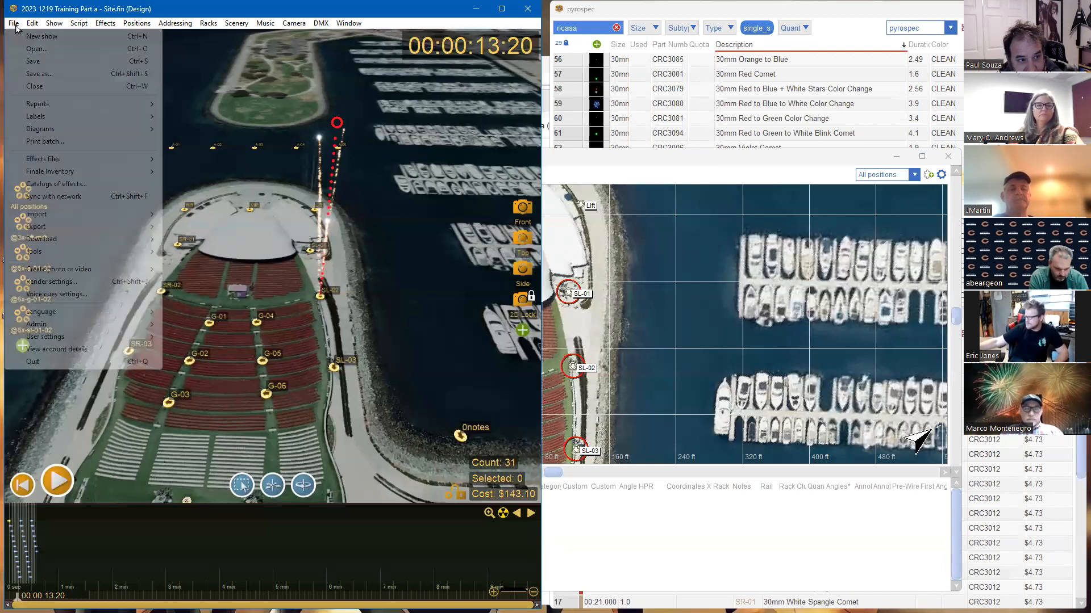
{"action": "mouse_move", "coordinate": [136, 131]}
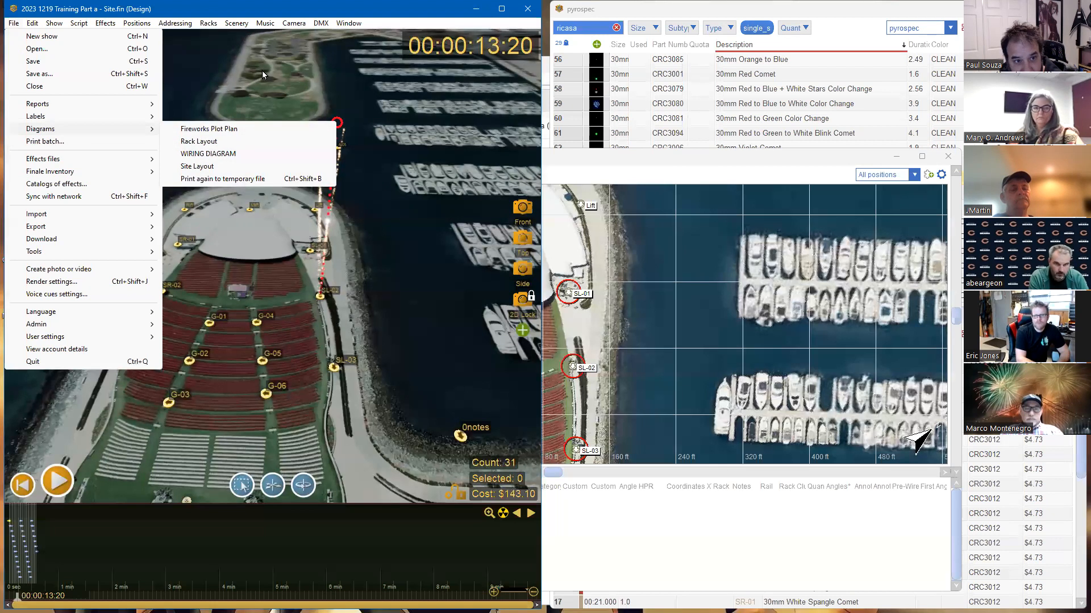
{"action": "left_click", "coordinate": [229, 33]}
Start a new diagram template from the Racks window and set its diagram type to Site layout
{"action": "left_click", "coordinate": [208, 24]}
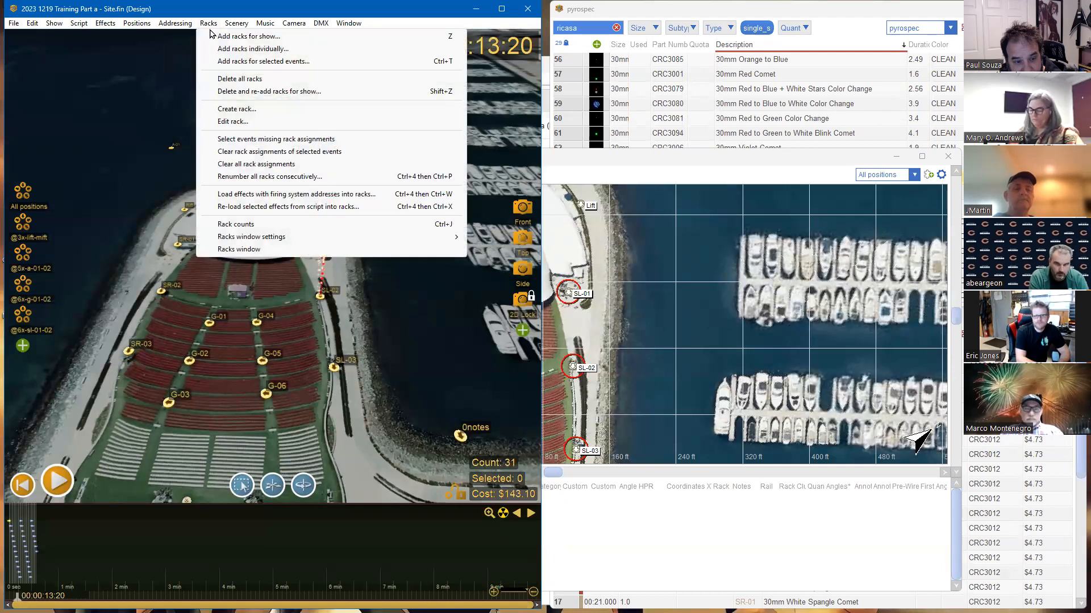
{"action": "left_click", "coordinate": [240, 251]}
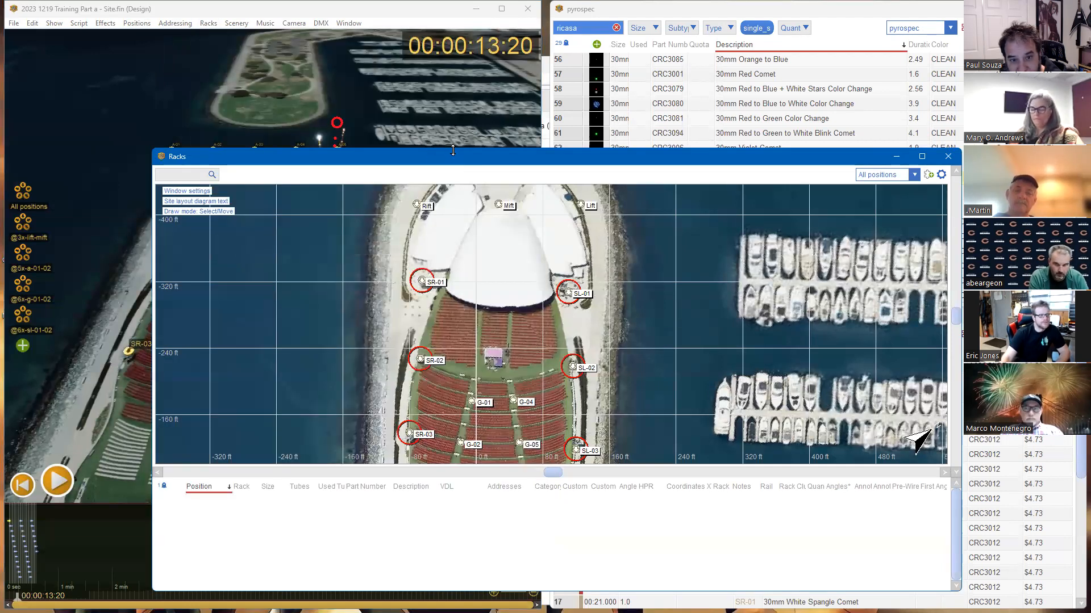
{"action": "left_click_drag", "start_coordinate": [453, 163], "coordinate": [373, 115]}
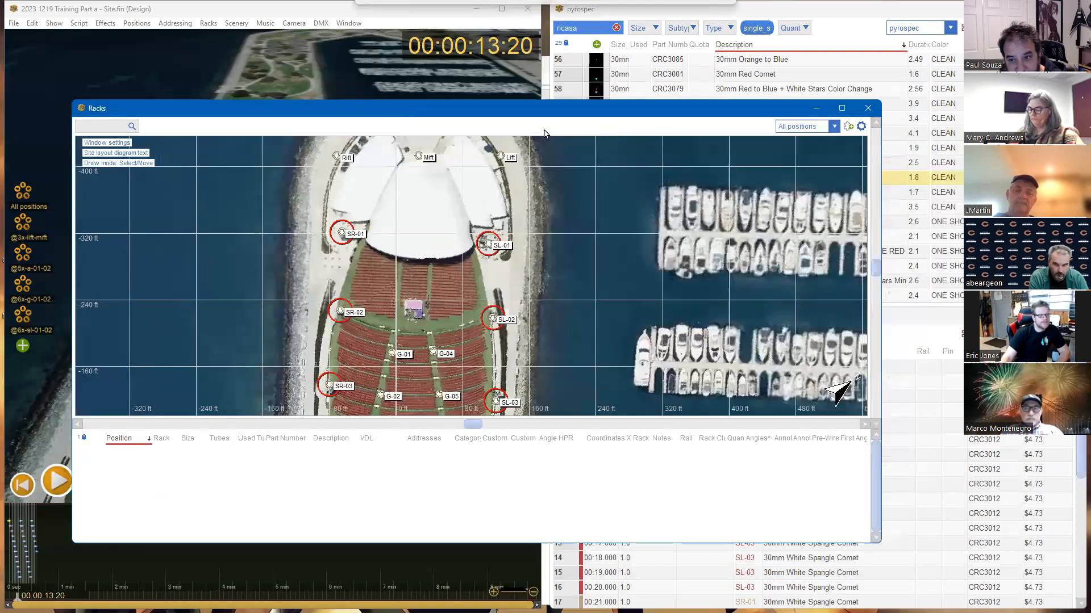
{"action": "left_click", "coordinate": [861, 128]}
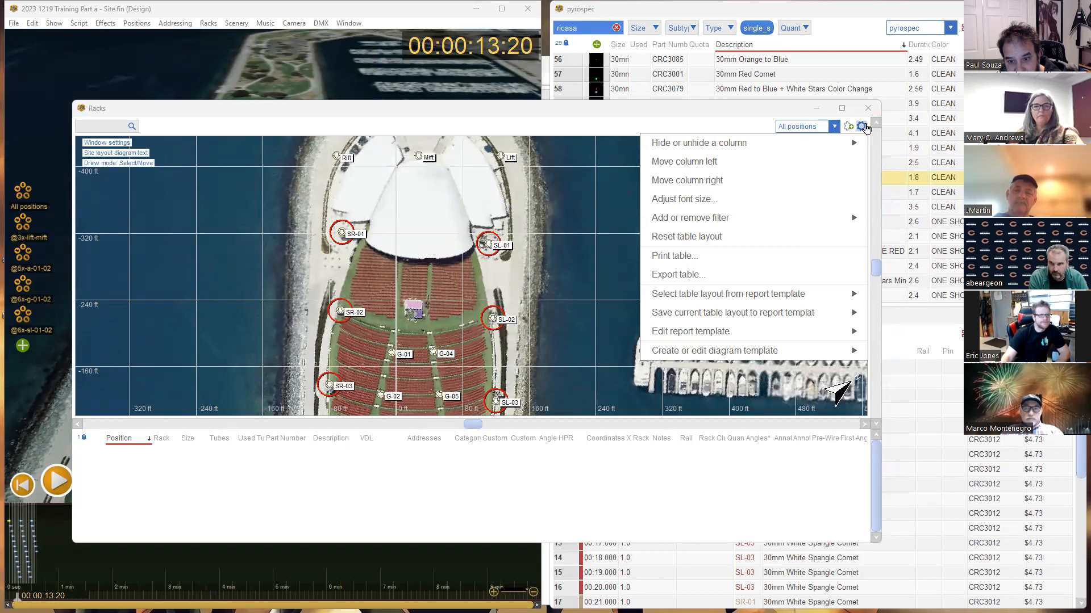
{"action": "mouse_move", "coordinate": [729, 356]}
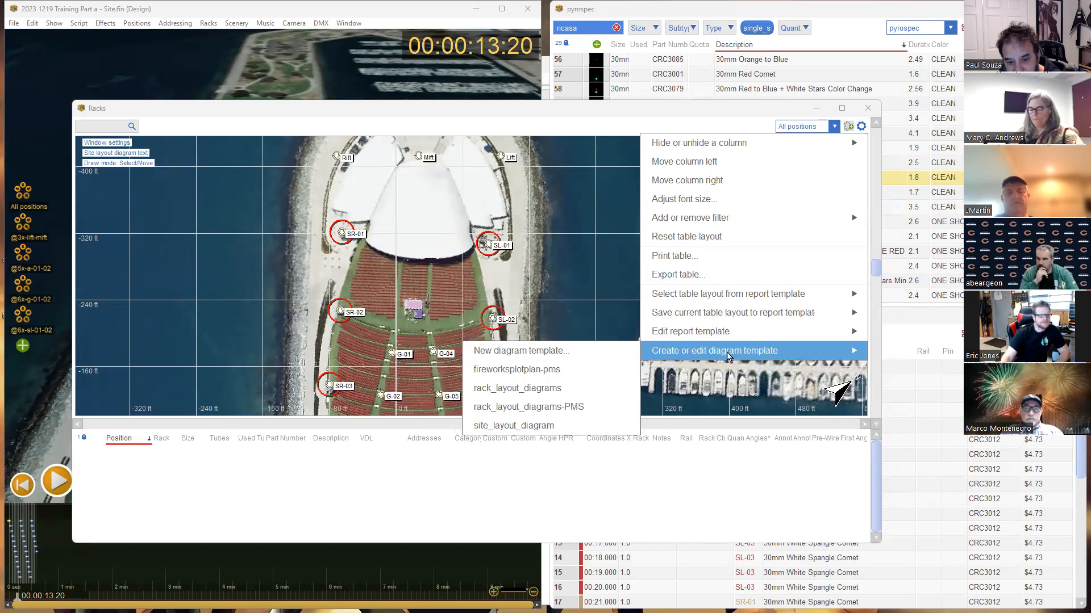
{"action": "left_click", "coordinate": [531, 351]}
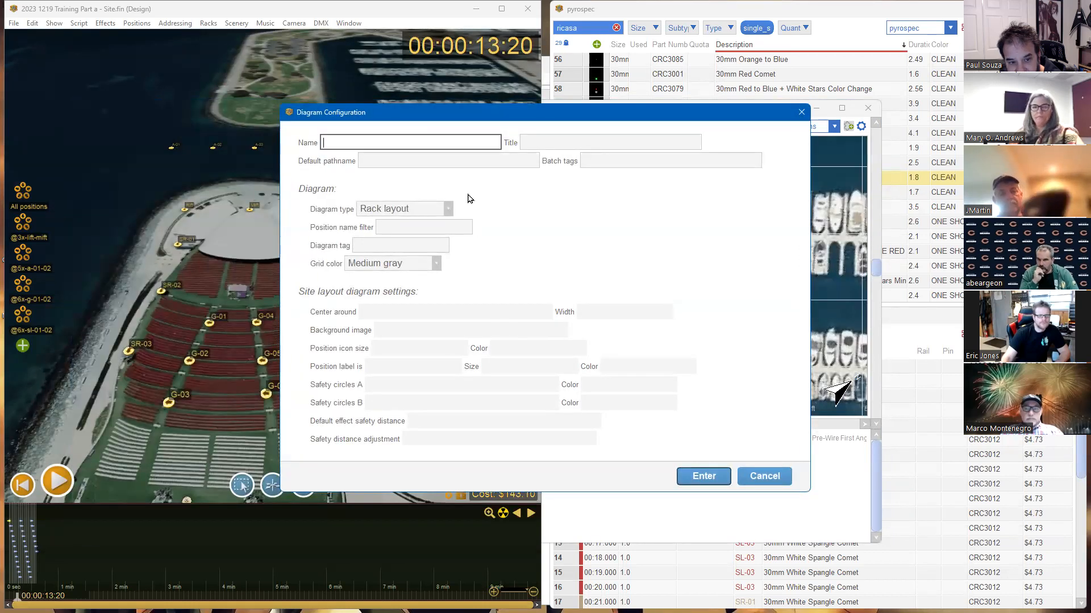
{"action": "left_click", "coordinate": [448, 209]}
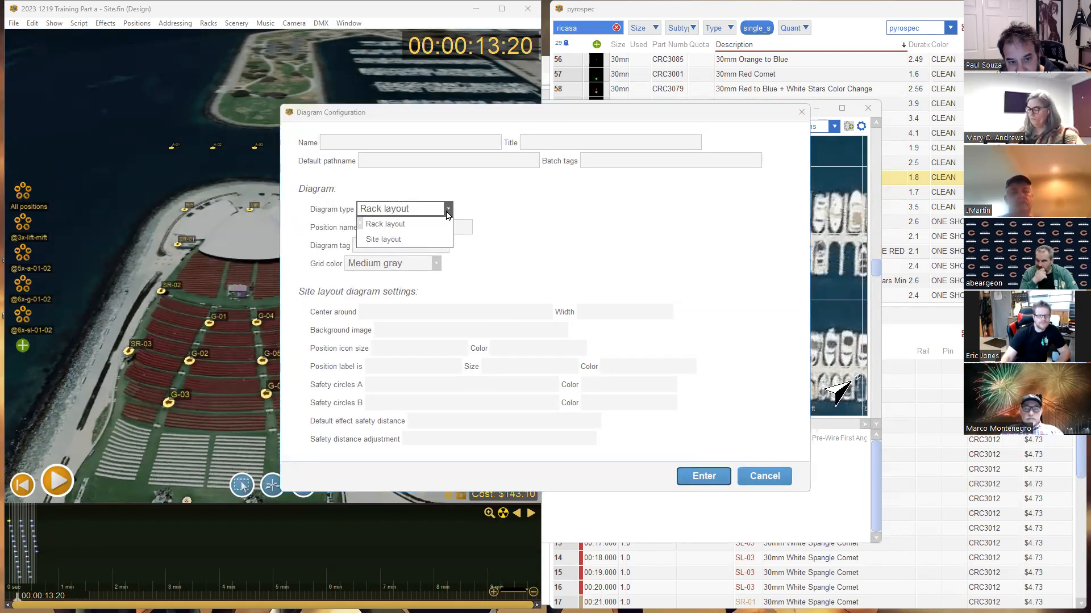
{"action": "left_click", "coordinate": [418, 245]}
Name the diagram template "test site layout - pms" and title it "Fireworks Plot Plan TEST"
{"action": "left_click", "coordinate": [383, 145]}
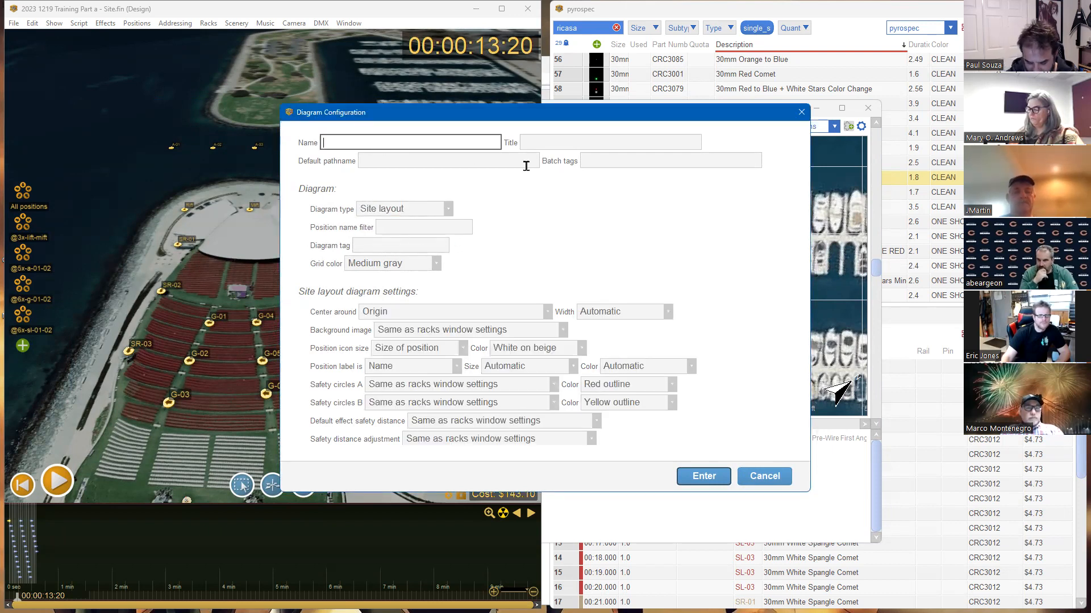
{"action": "type", "text": "trEST"}
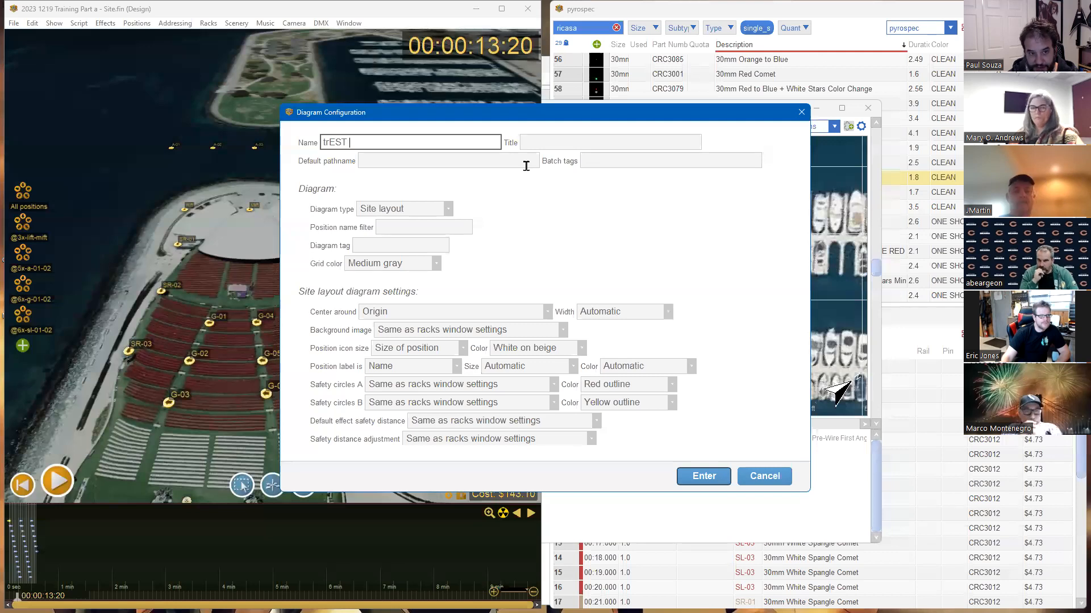
{"action": "key", "text": "BackSpace"}
{"action": "key", "text": "BackSpace"}
{"action": "key", "text": "BackSpace"}
{"action": "key", "text": "BackSpace"}
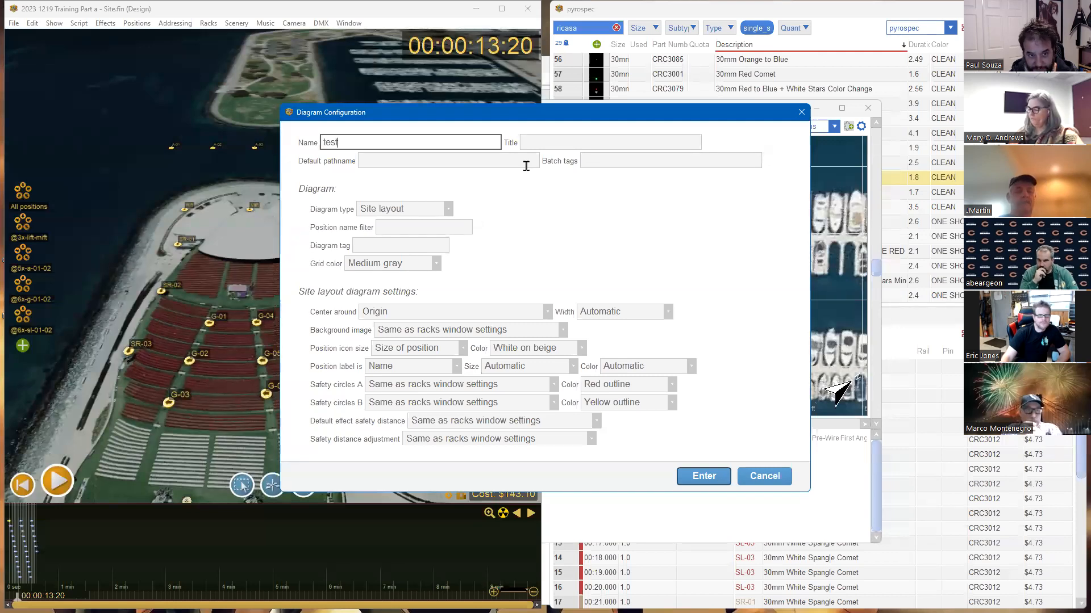
{"action": "key", "text": "BackSpace"}
{"action": "type", "text": "ite layout"}
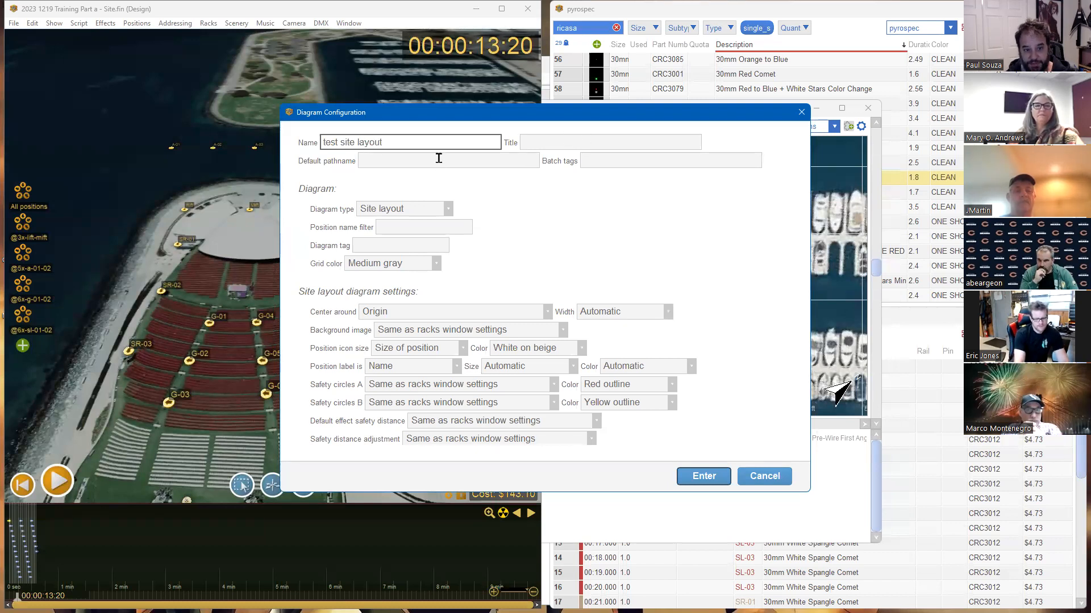
{"action": "key", "text": "BackSpace"}
{"action": "type", "text": "- pms"}
{"action": "left_click", "coordinate": [595, 141]}
{"action": "type", "text": "Fireworks Plot Plan TEST"}
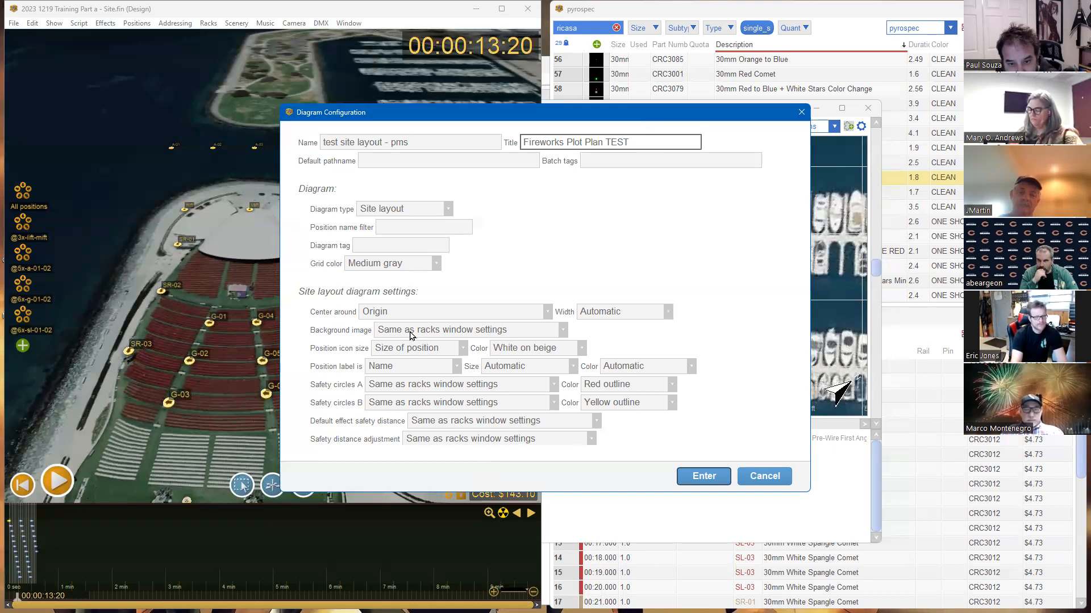
Set the site layout diagram's width to Automatic + 200% and save the template
{"action": "left_click", "coordinate": [628, 315]}
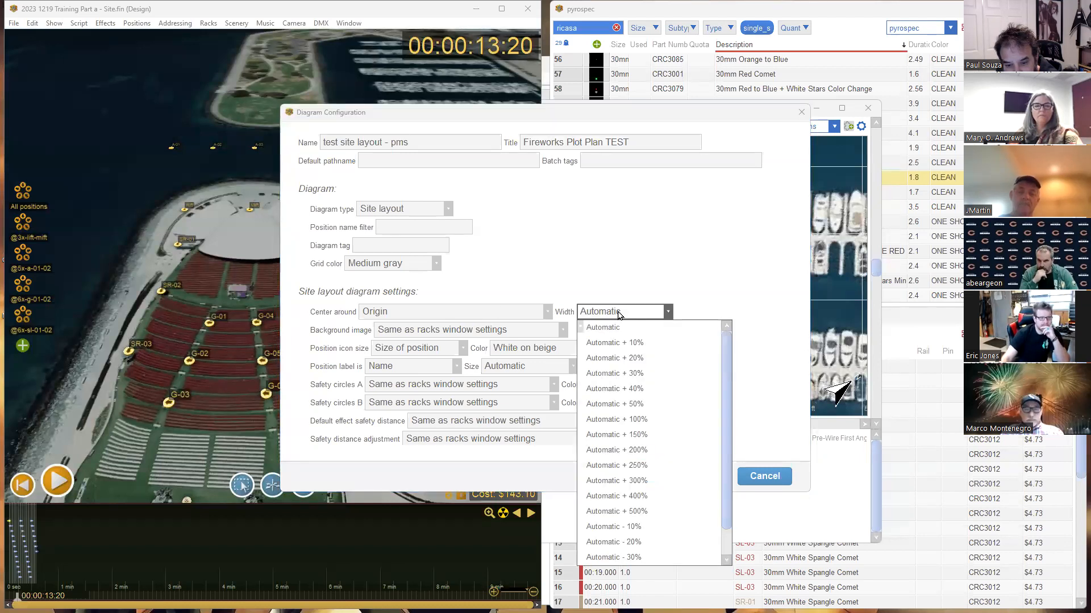
{"action": "left_click", "coordinate": [647, 451]}
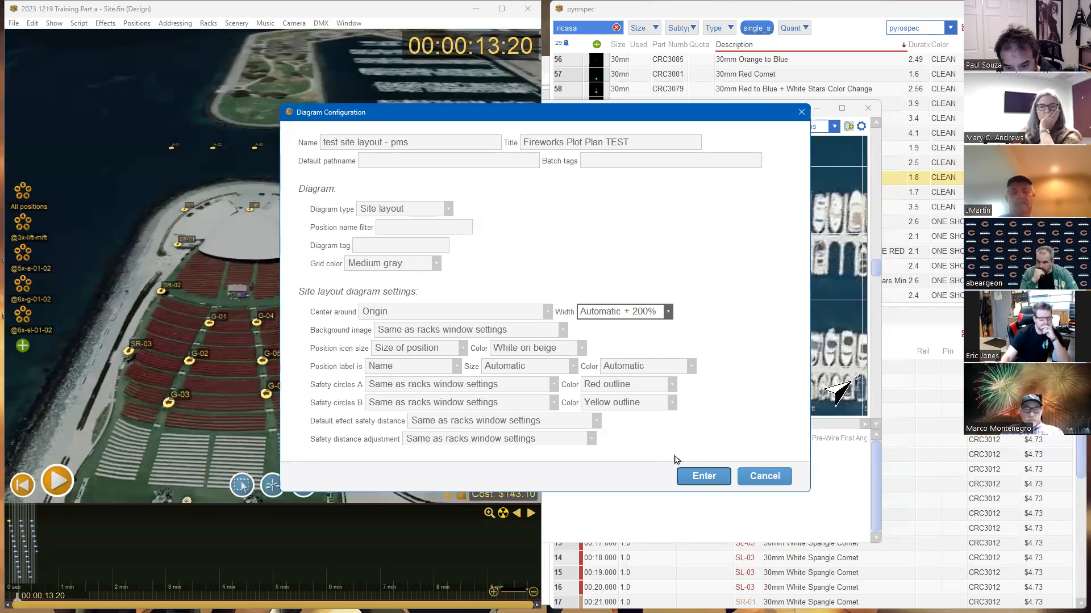
{"action": "left_click", "coordinate": [703, 477]}
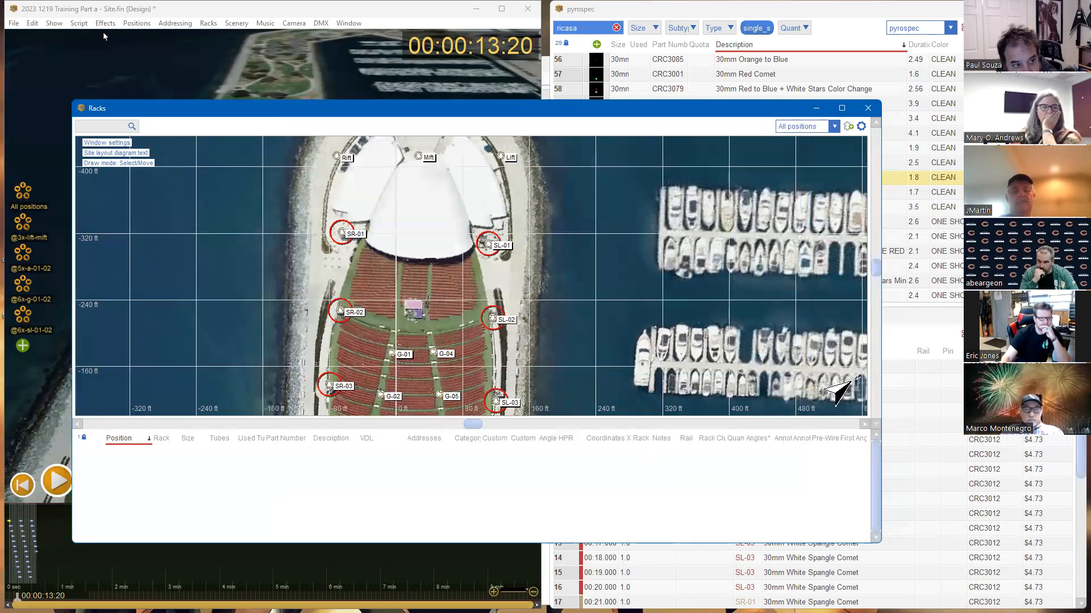
Export the "Fireworks Plot Plan TEST" diagram as a PDF named "Plot Plan test" and put the opened PDF away
{"action": "left_click", "coordinate": [13, 22]}
{"action": "mouse_move", "coordinate": [33, 22]}
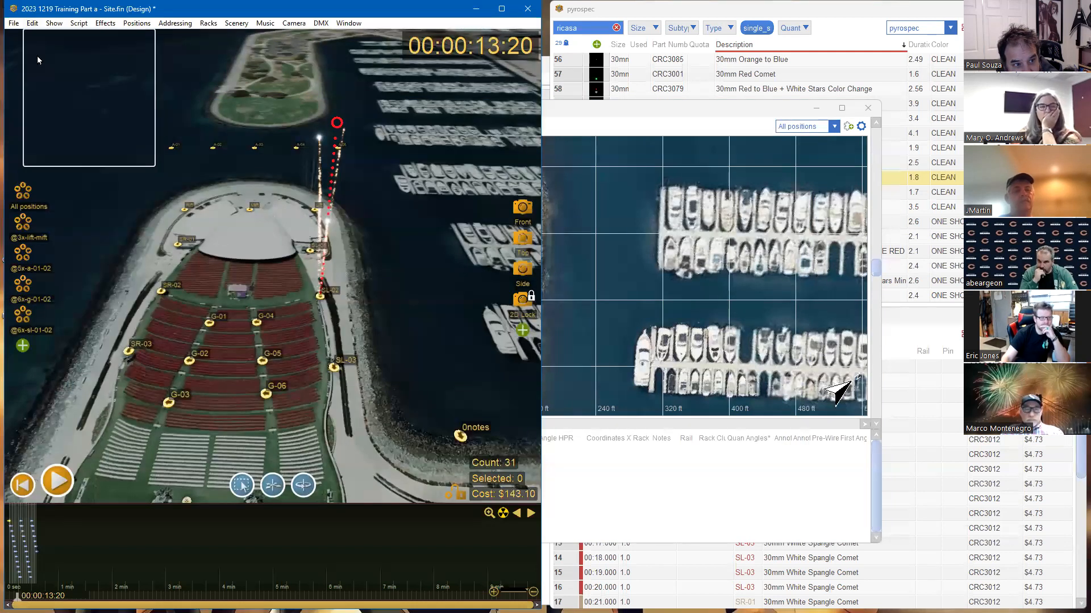
{"action": "mouse_move", "coordinate": [129, 128]}
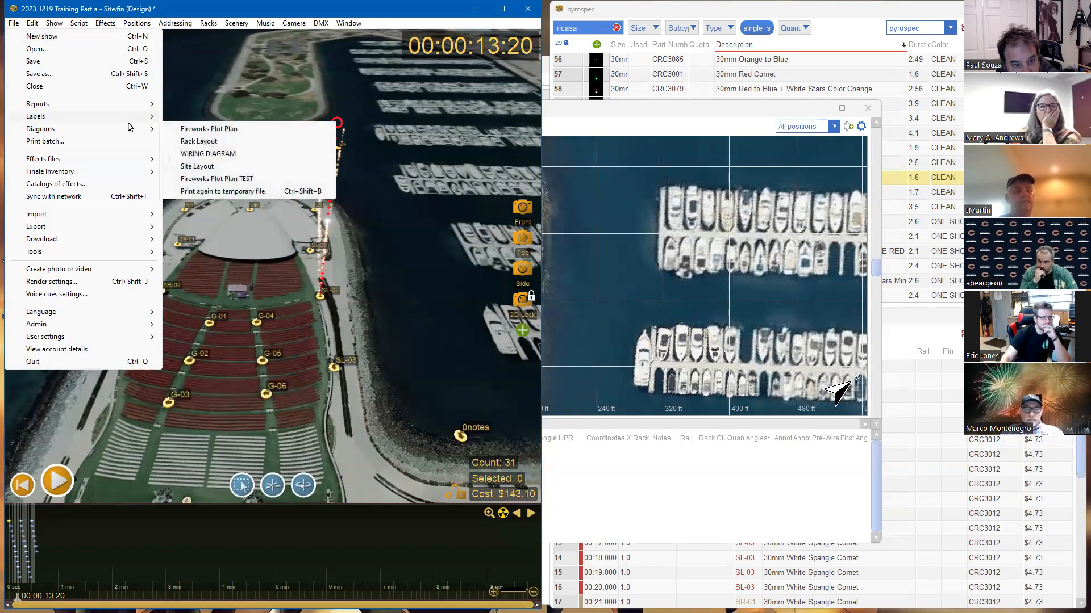
{"action": "left_click", "coordinate": [228, 180]}
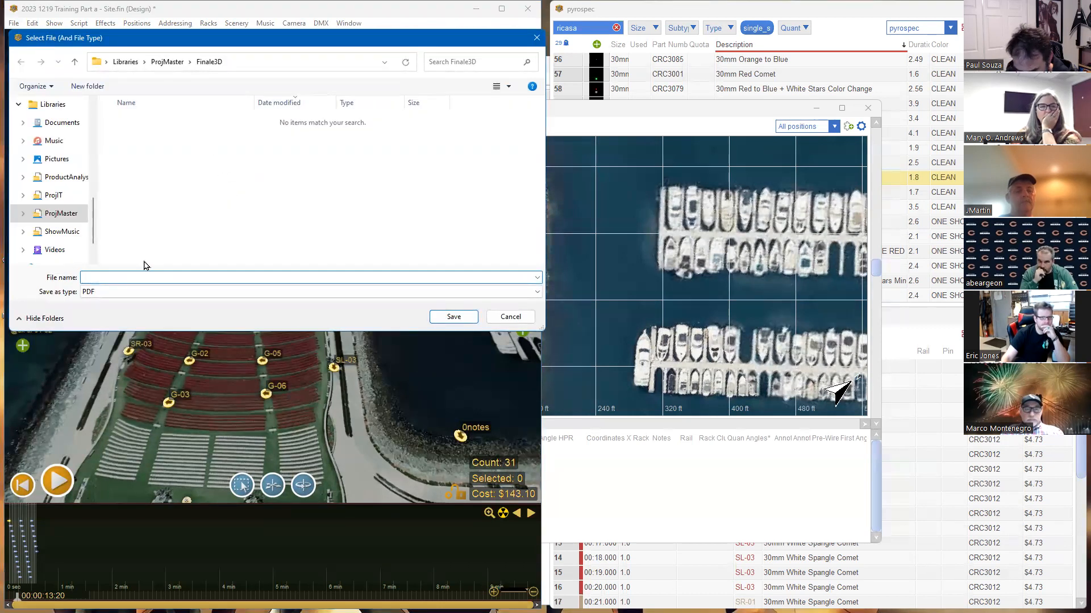
{"action": "type", "text": "Plot Plan test"}
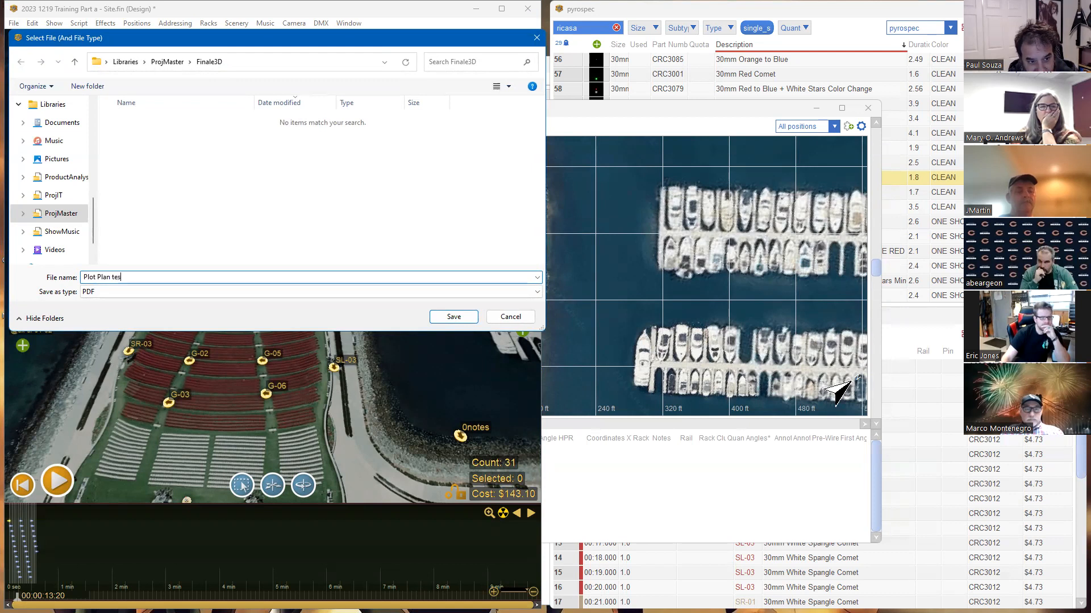
{"action": "key", "text": "Return"}
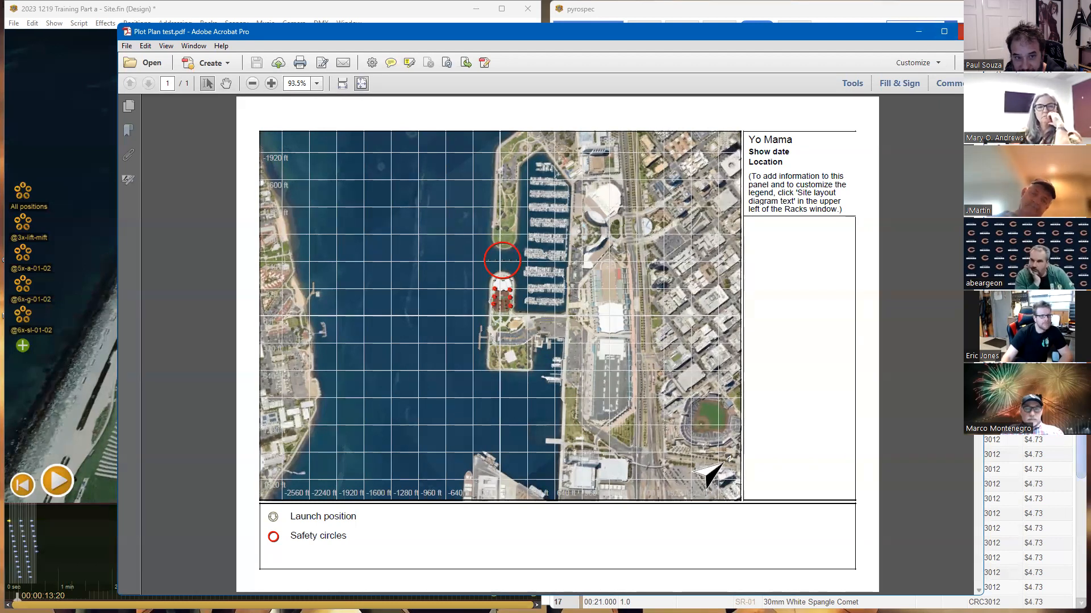
{"action": "left_click", "coordinate": [918, 31]}
Export the "Fireworks Plot Plan" diagram over "Plot Plan test.pdf", check the resulting page and close it
{"action": "left_click", "coordinate": [32, 23]}
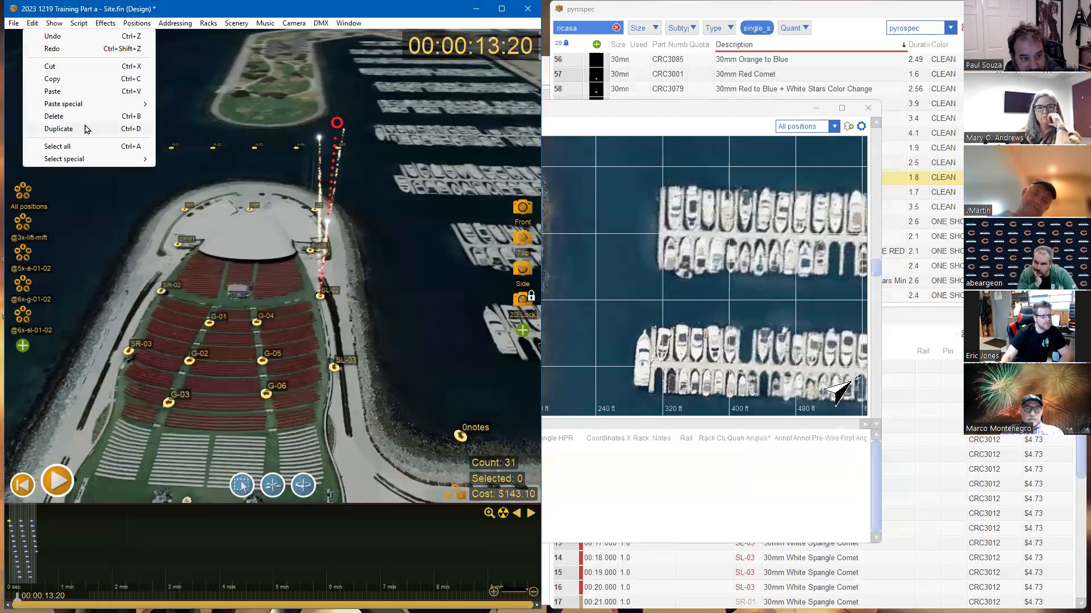
{"action": "mouse_move", "coordinate": [14, 22]}
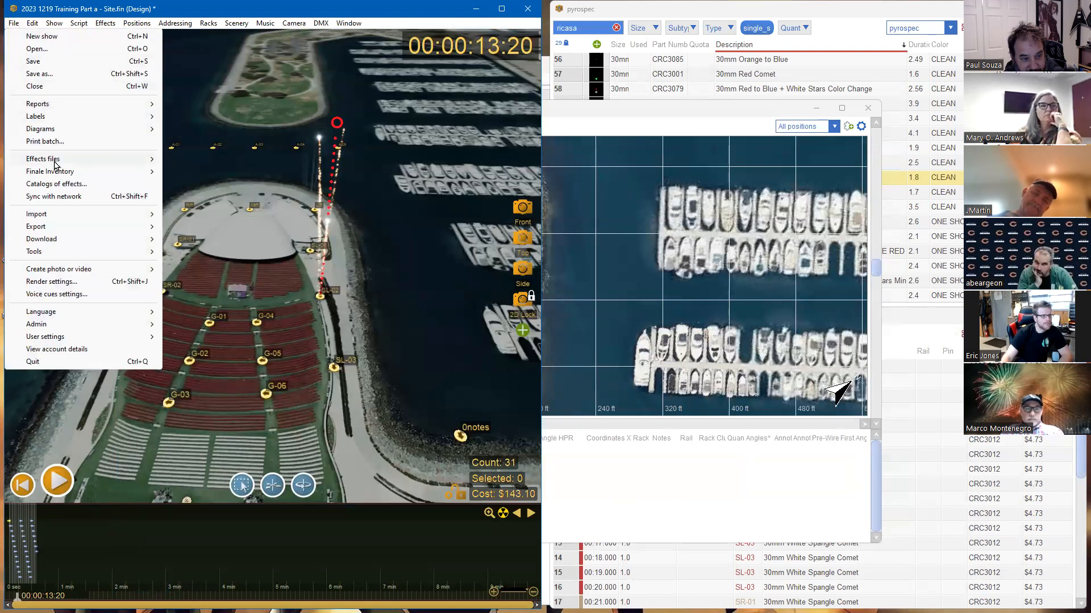
{"action": "mouse_move", "coordinate": [55, 162]}
{"action": "mouse_move", "coordinate": [59, 132]}
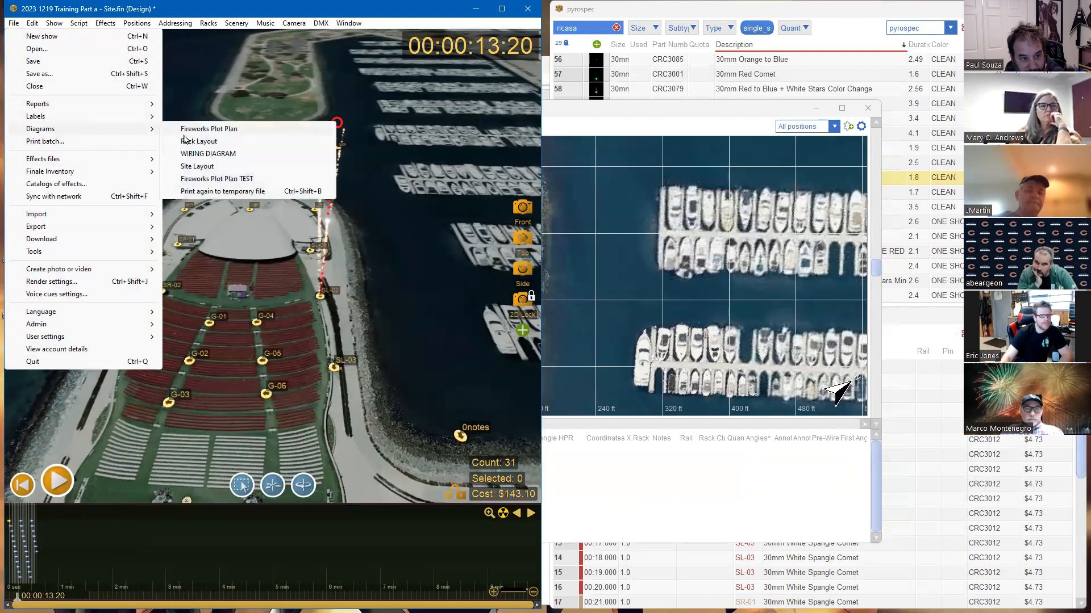
{"action": "left_click", "coordinate": [213, 130]}
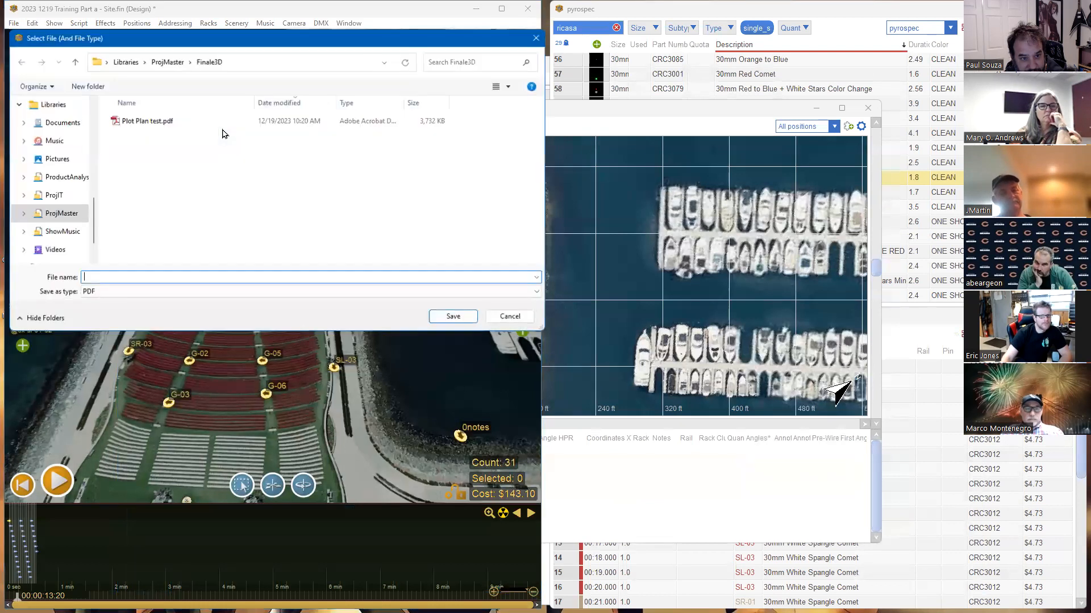
{"action": "double_click", "coordinate": [131, 121]}
{"action": "left_click", "coordinate": [571, 316]}
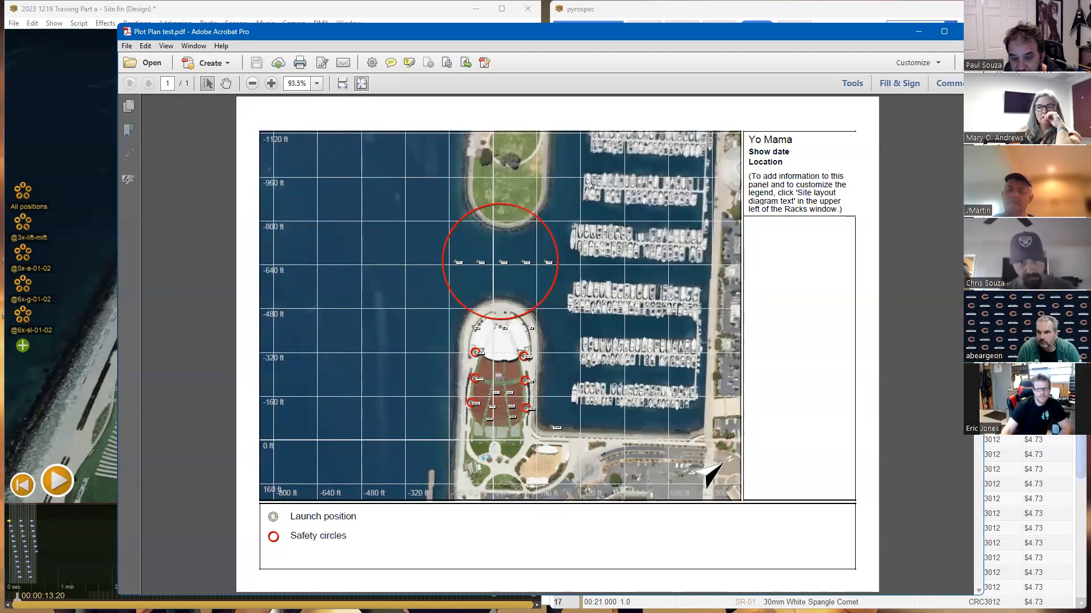
{"action": "left_click", "coordinate": [969, 32]}
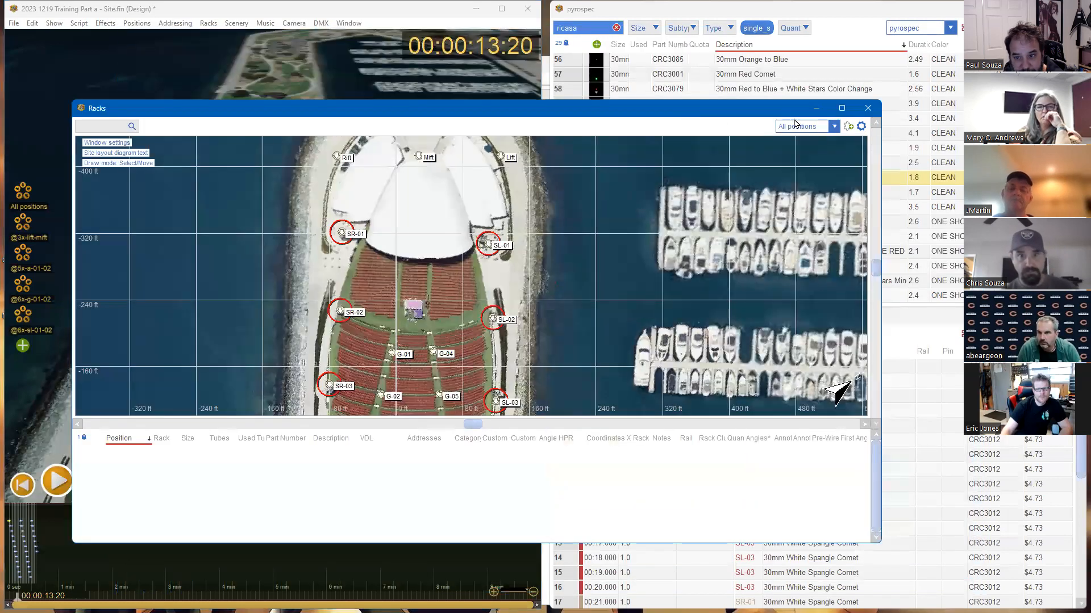
Examine the settings of the fireworksplotplan-pms diagram template, including its width, and leave them without saving
{"action": "left_click", "coordinate": [861, 127]}
{"action": "mouse_move", "coordinate": [728, 334]}
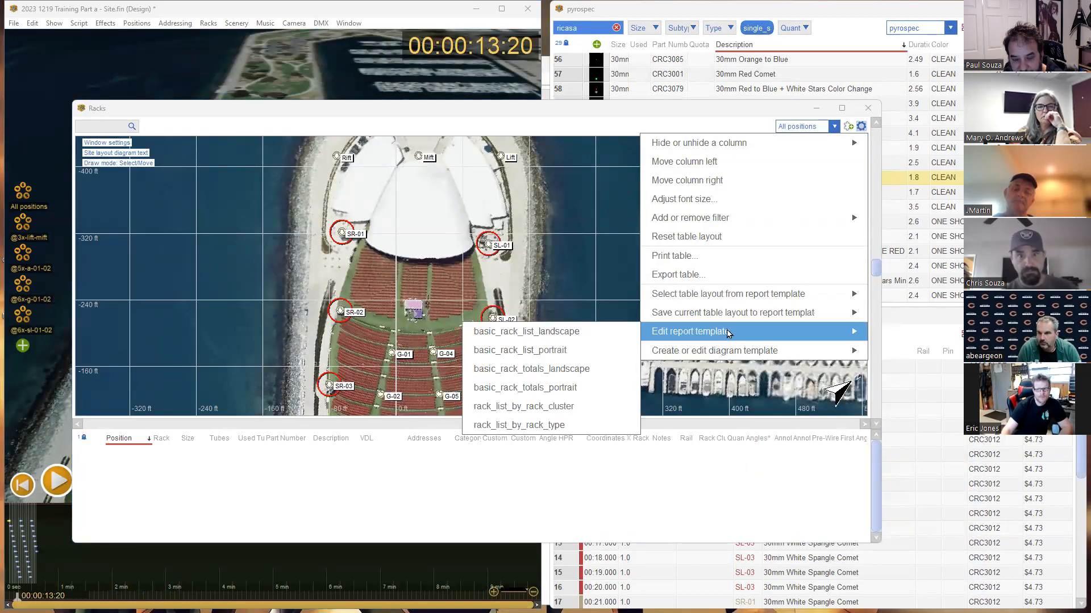
{"action": "mouse_move", "coordinate": [714, 350]}
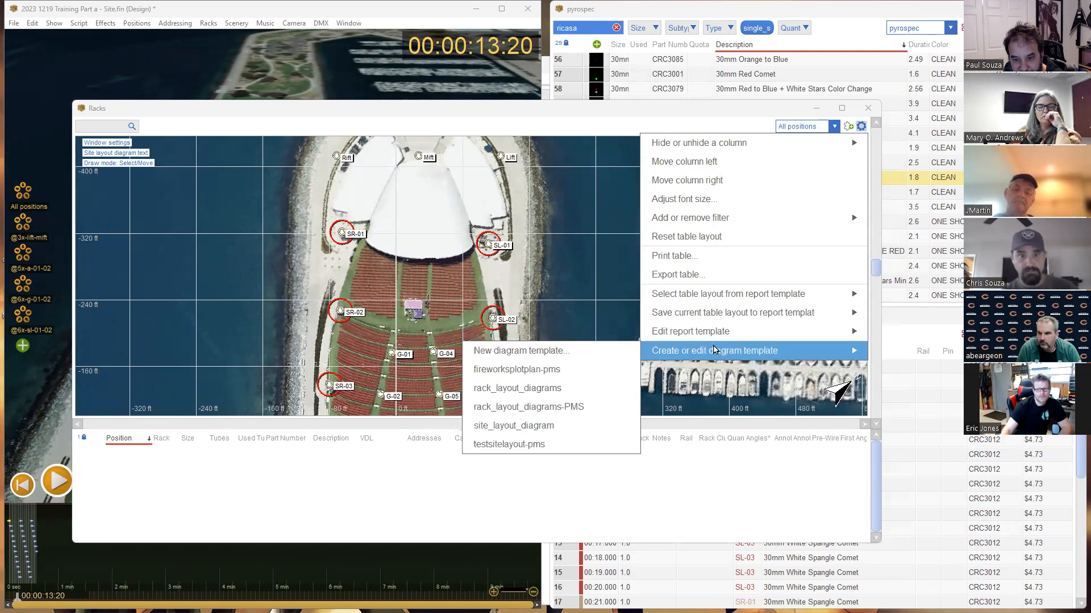
{"action": "left_click", "coordinate": [571, 370]}
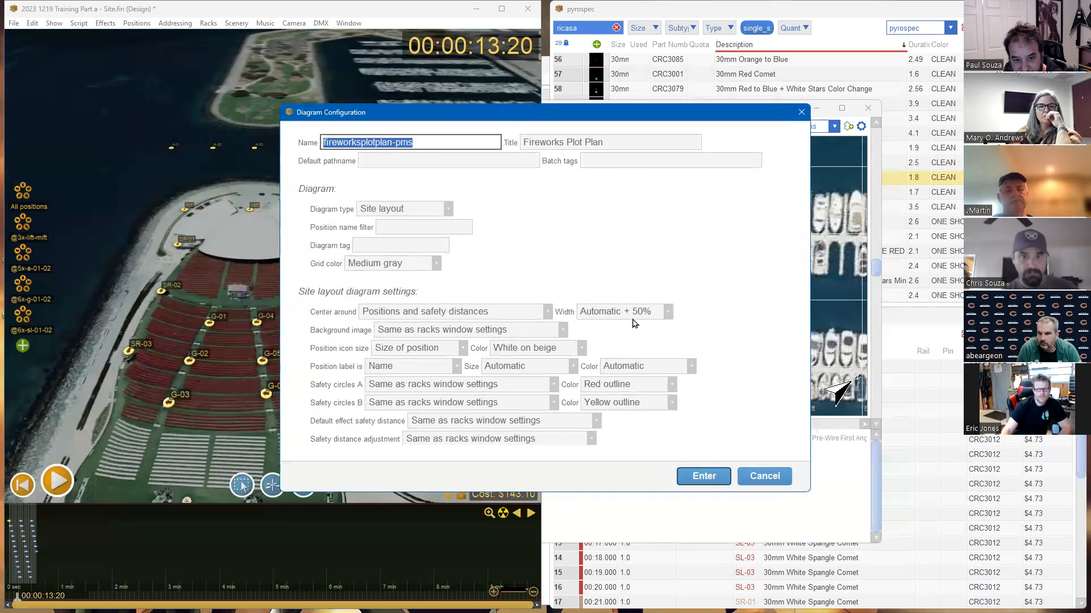
{"action": "scroll", "coordinate": [648, 315], "scroll_direction": "down", "scroll_amount": 5}
{"action": "scroll", "coordinate": [665, 309], "scroll_direction": "down", "scroll_amount": 9}
{"action": "scroll", "coordinate": [652, 328], "scroll_direction": "up", "scroll_amount": 14}
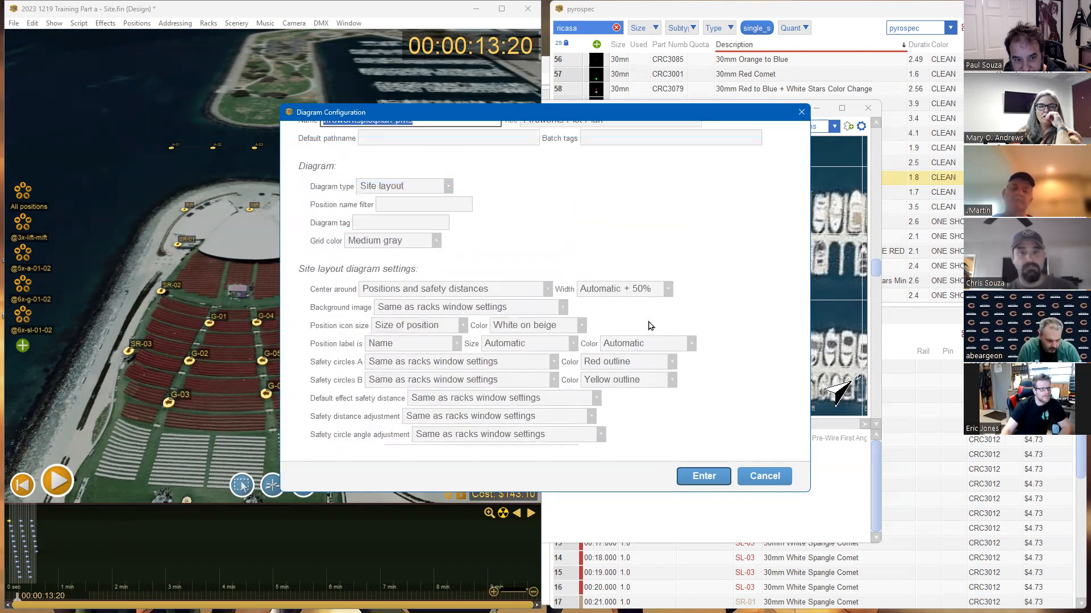
{"action": "scroll", "coordinate": [650, 326], "scroll_direction": "up", "scroll_amount": 1}
{"action": "left_click", "coordinate": [765, 478]}
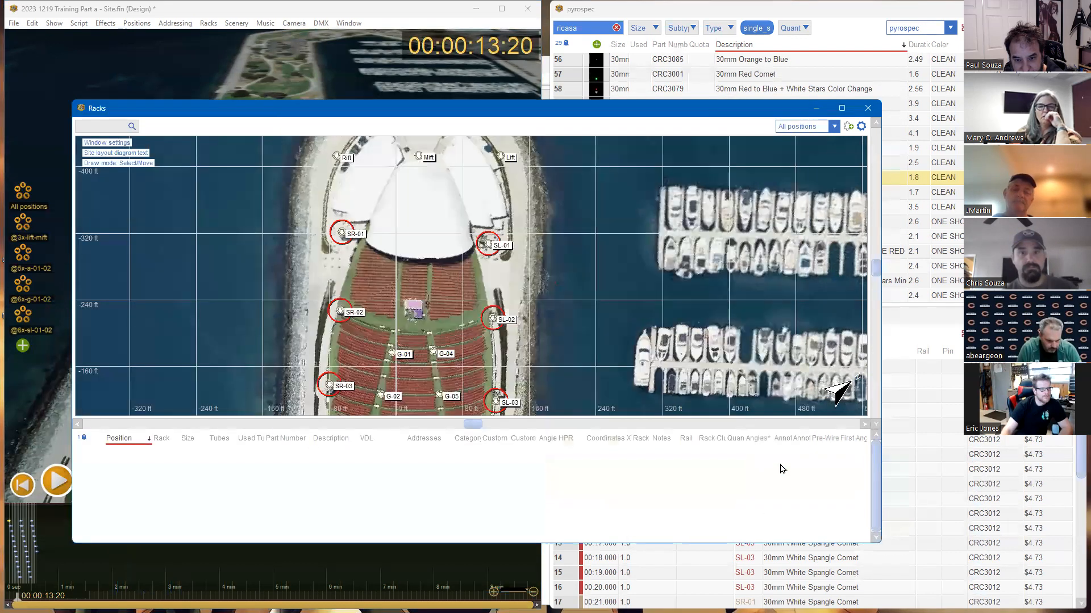
Enter "Barge in water with aerial shells" as information box 1 of the site layout diagram text
{"action": "left_click", "coordinate": [118, 157]}
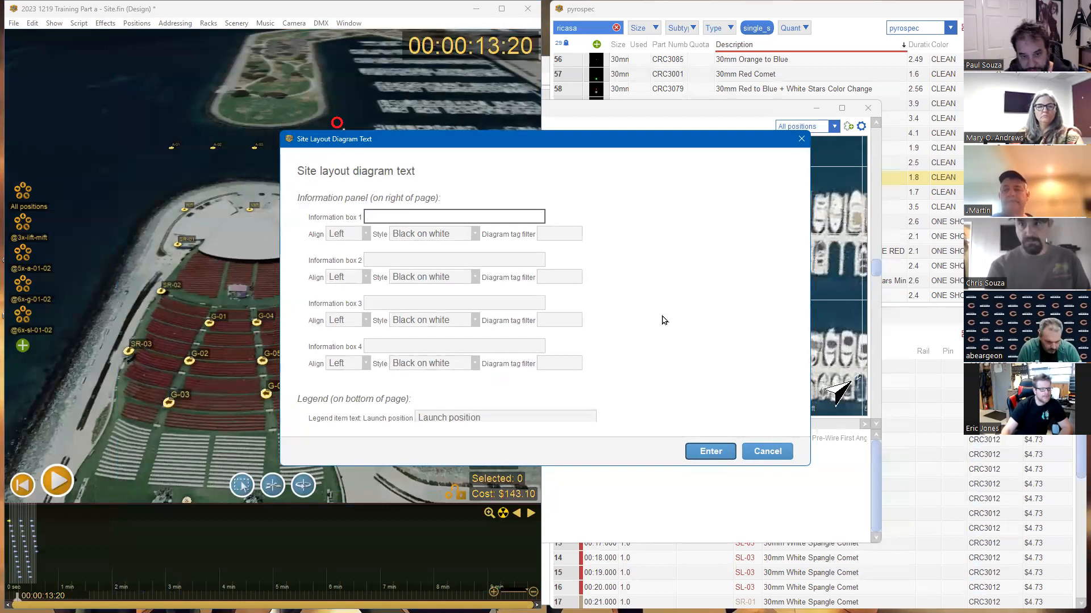
{"action": "type", "text": "bla"}
{"action": "key", "text": "BackSpace"}
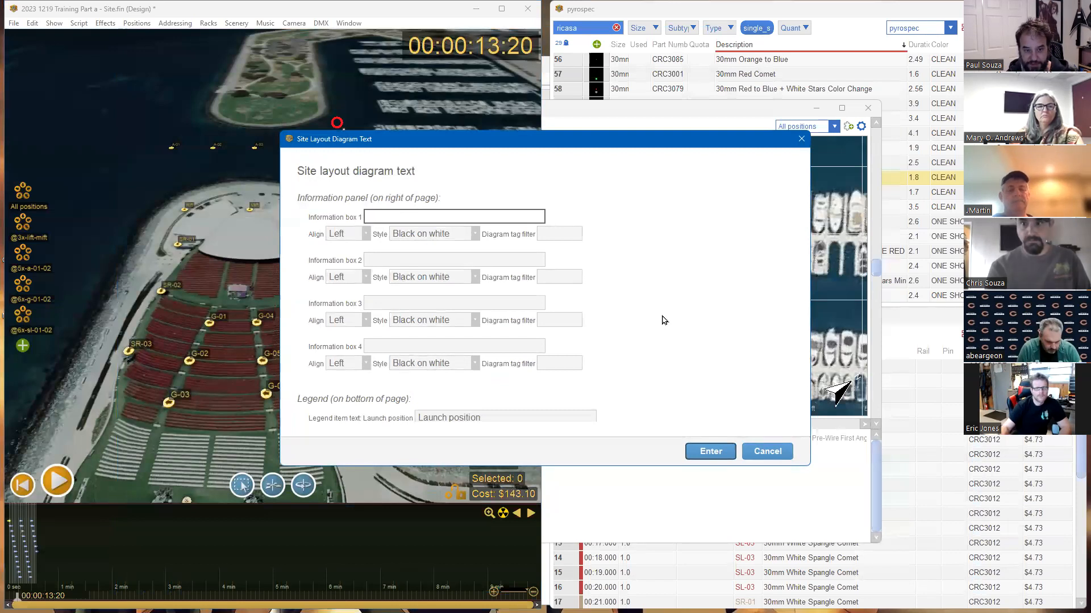
{"action": "type", "text": "Barge in "}
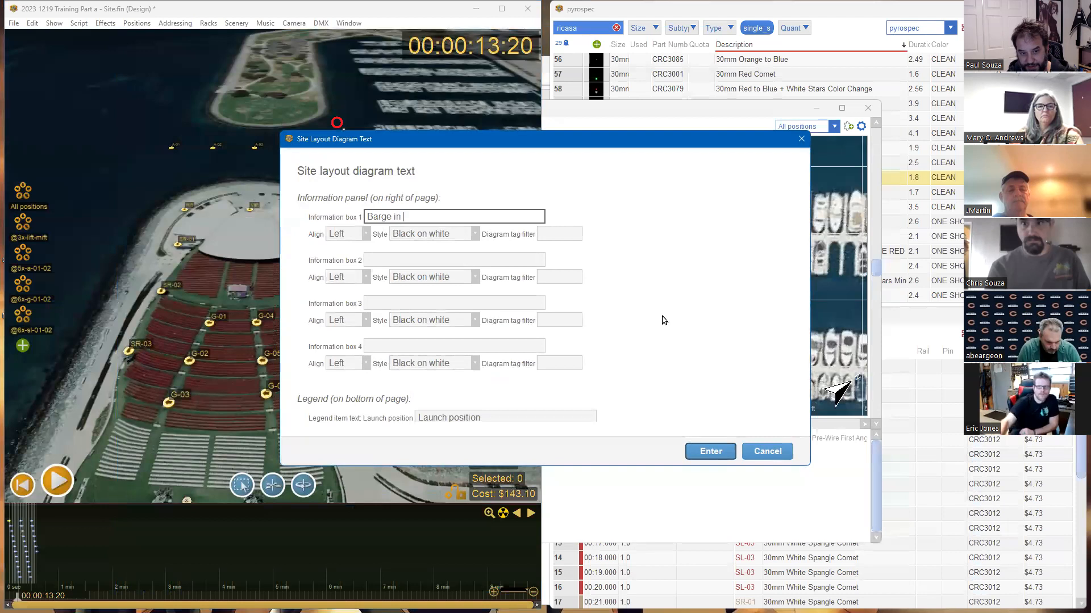
{"action": "type", "text": "water with W"}
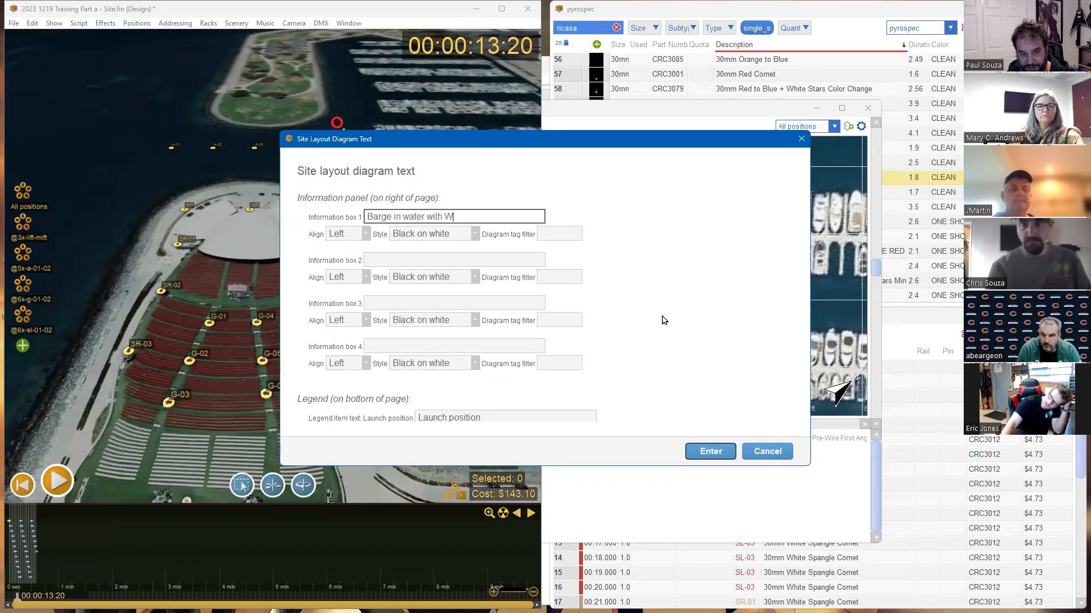
{"action": "key", "text": "BackSpace"}
{"action": "type", "text": "ar"}
{"action": "key", "text": "BackSpace"}
{"action": "type", "text": "erial sh"}
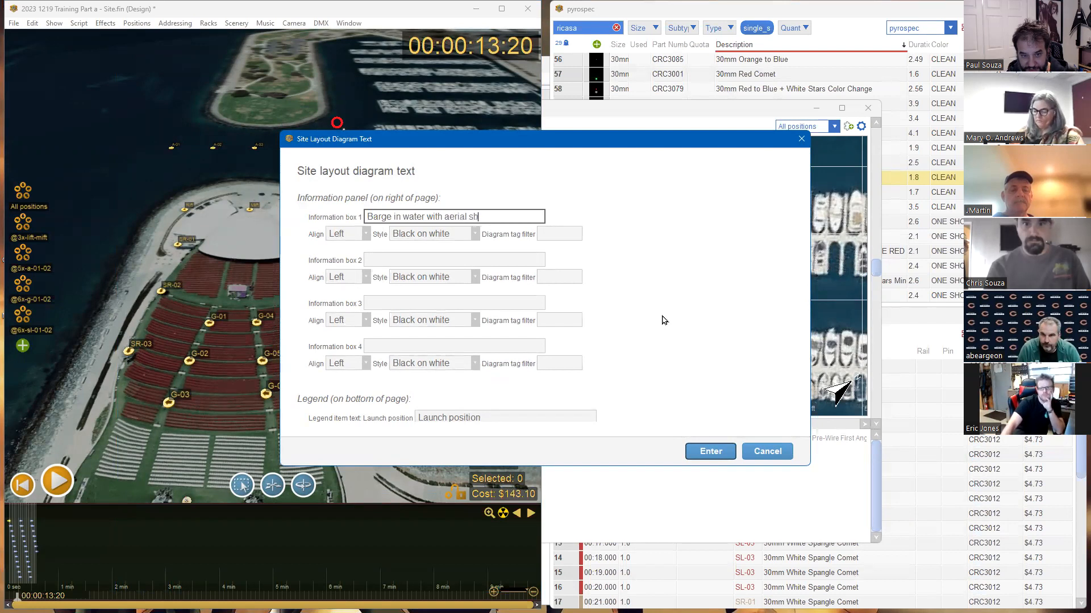
{"action": "type", "text": "ells"}
{"action": "key", "text": "Tab"}
{"action": "key", "text": "Tab"}
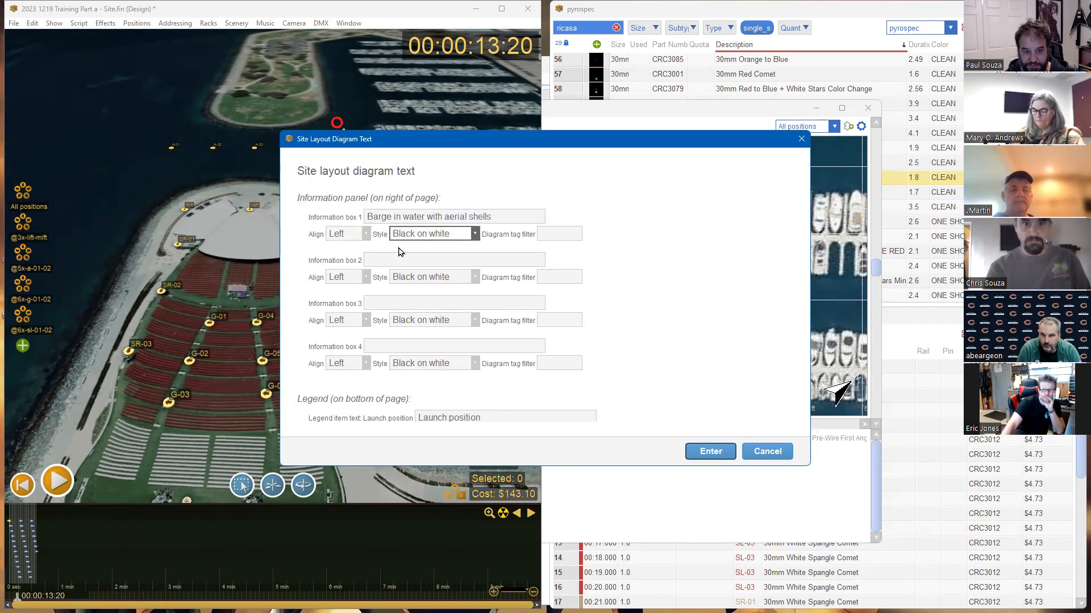
Enter "Flames in house" as information box 2 of the site layout diagram text and accept the texts
{"action": "left_click", "coordinate": [401, 259]}
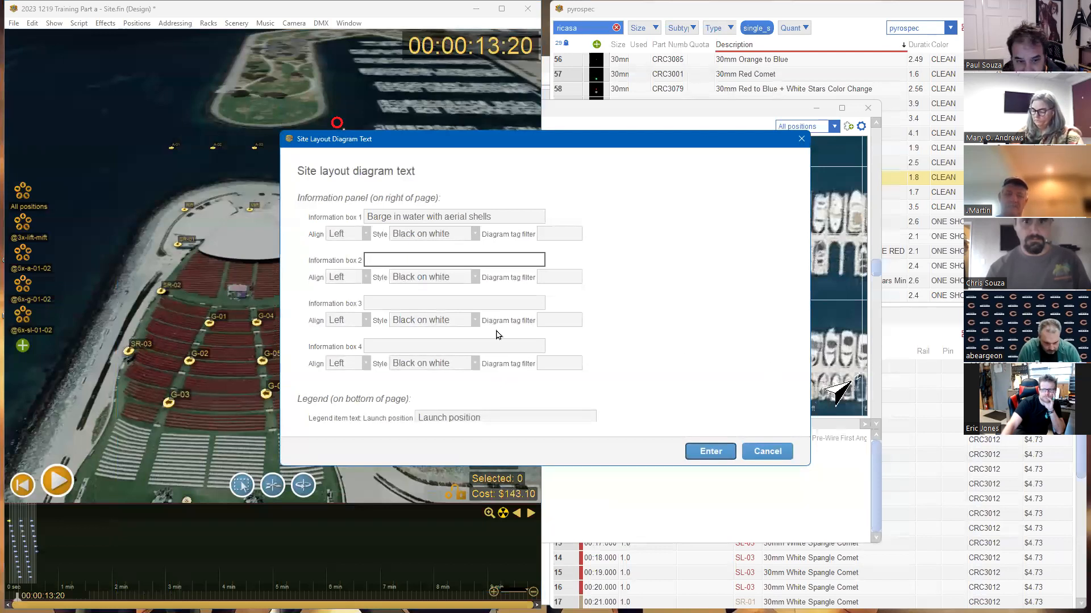
{"action": "type", "text": "Flames in"}
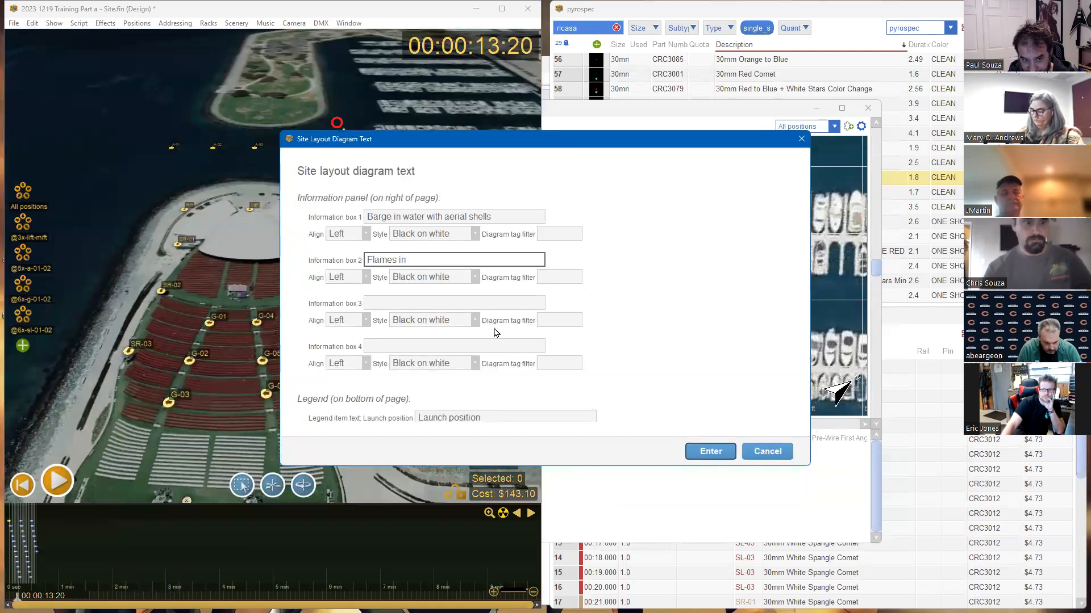
{"action": "type", "text": " house"}
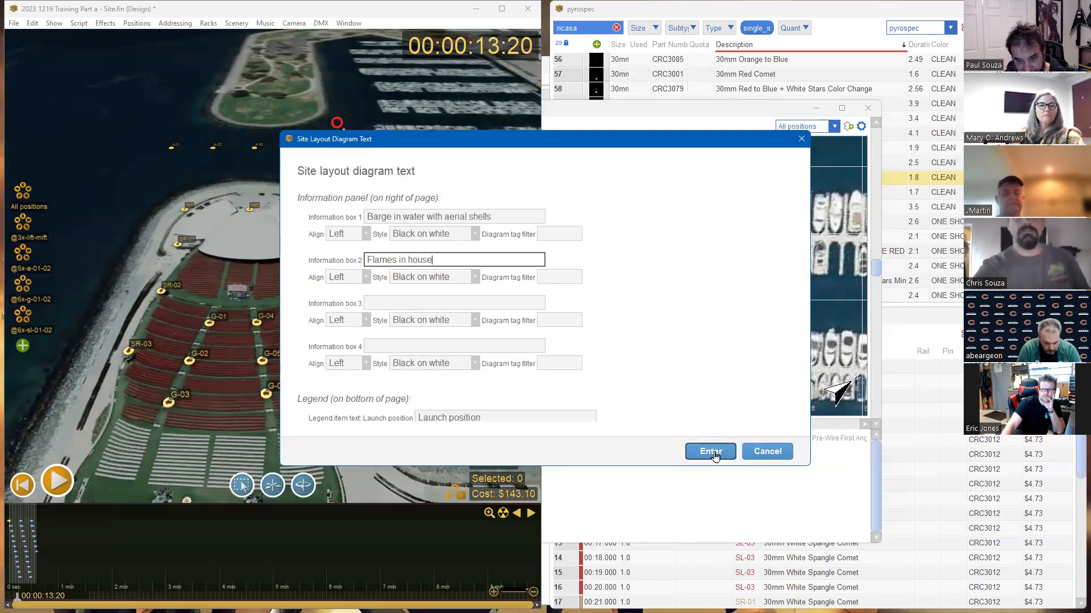
{"action": "scroll", "coordinate": [654, 355], "scroll_direction": "down", "scroll_amount": 3}
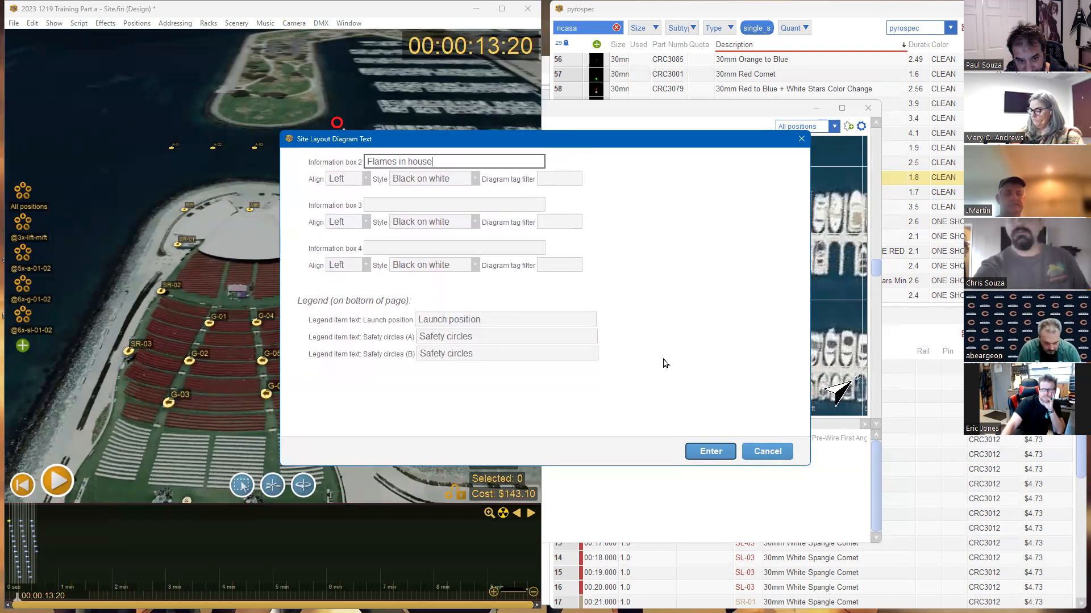
{"action": "left_click", "coordinate": [714, 451]}
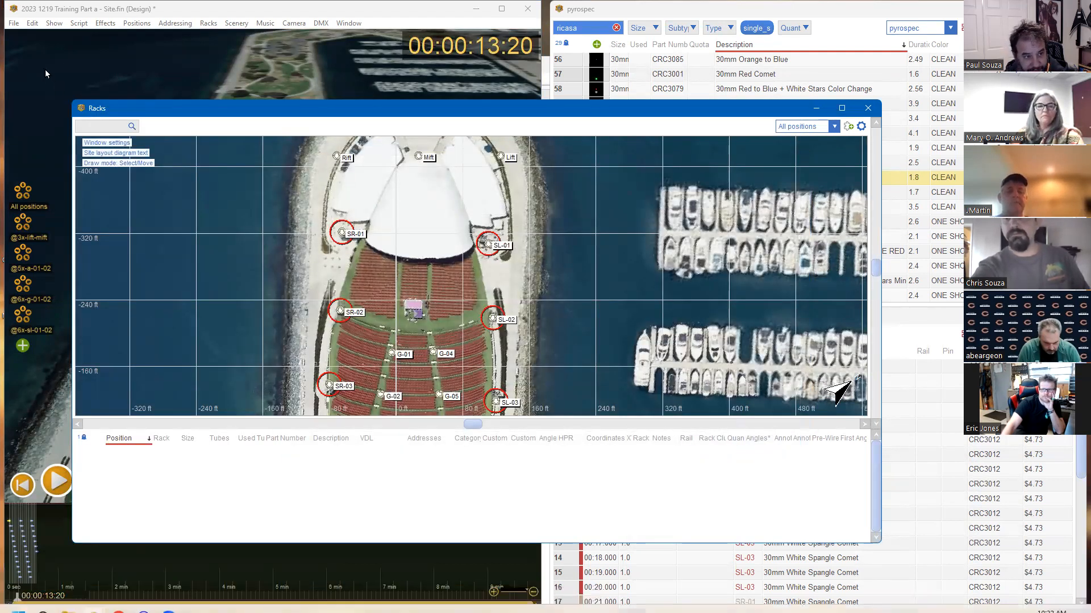
Export the "Fireworks Plot Plan" diagram again over "Plot Plan test.pdf", check the information panel texts in it and close it
{"action": "left_click", "coordinate": [11, 23]}
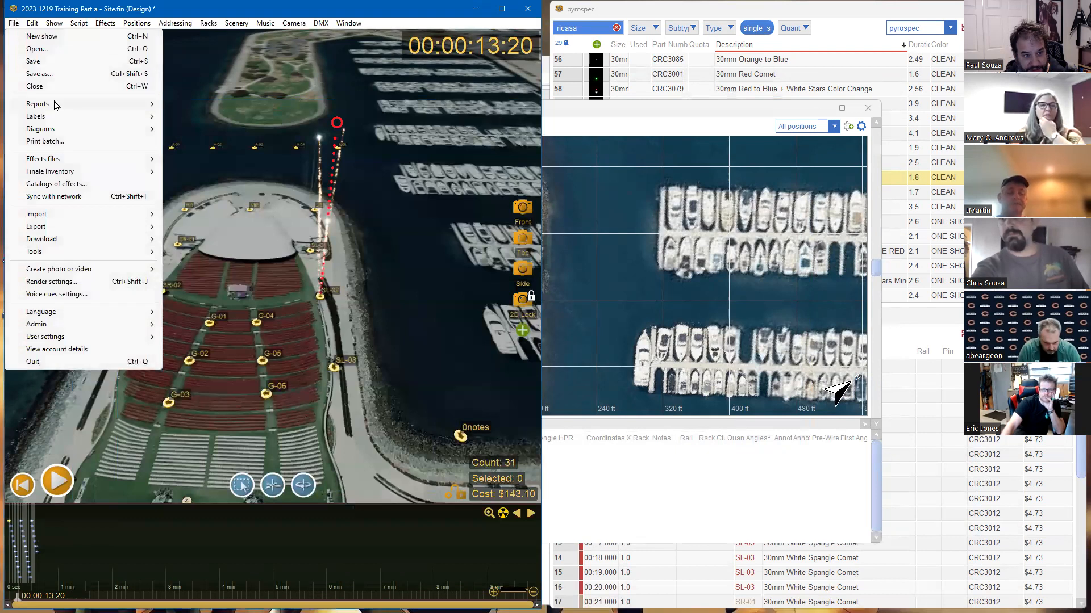
{"action": "mouse_move", "coordinate": [57, 129]}
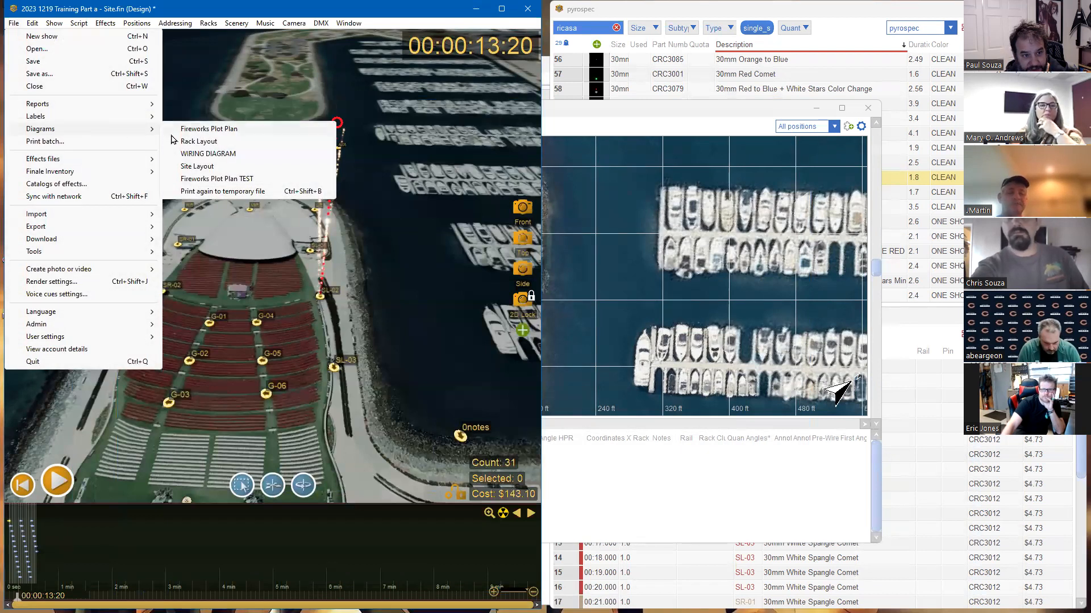
{"action": "left_click", "coordinate": [228, 135]}
{"action": "double_click", "coordinate": [146, 121]}
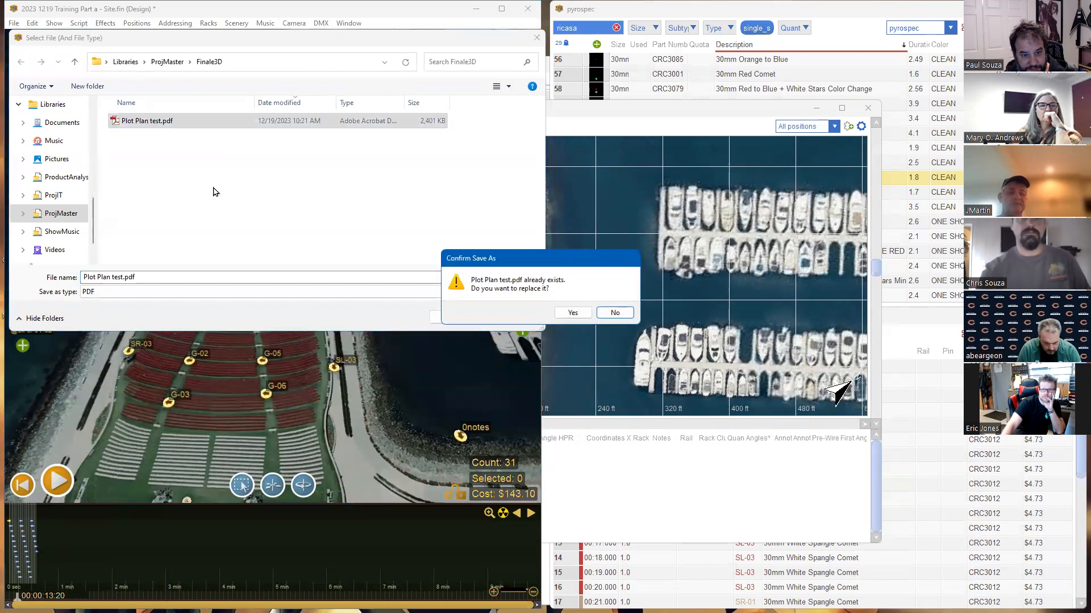
{"action": "left_click", "coordinate": [573, 313]}
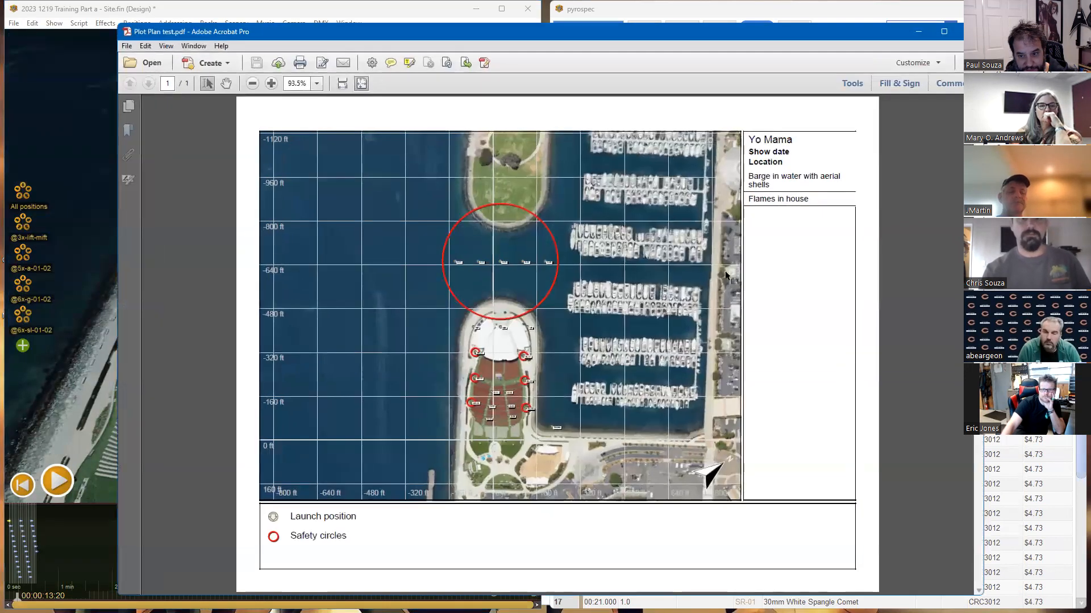
{"action": "left_click_drag", "start_coordinate": [799, 176], "coordinate": [747, 199]}
{"action": "left_click", "coordinate": [775, 195]}
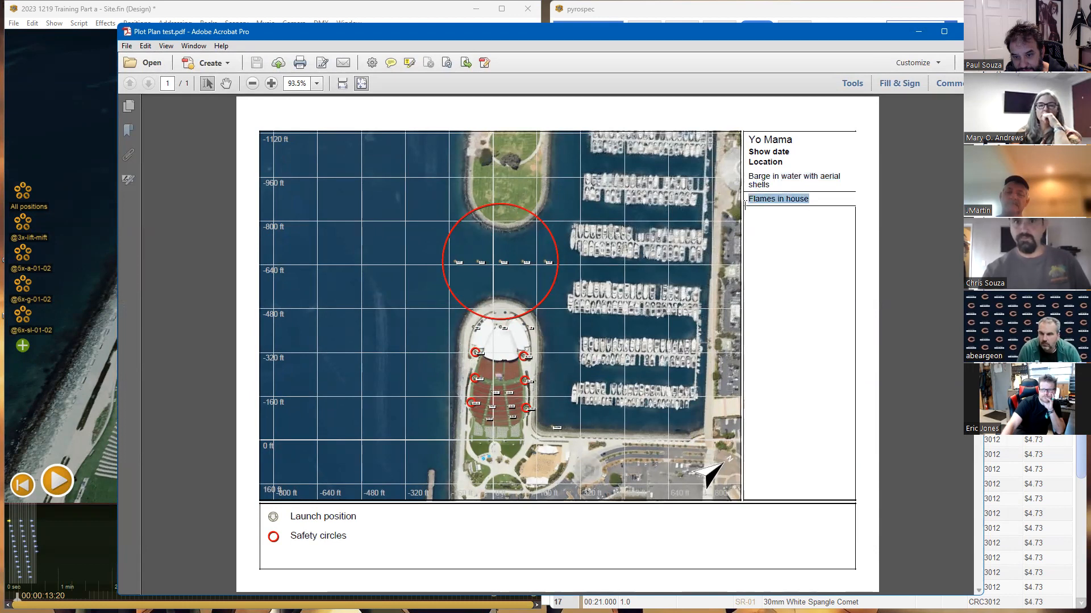
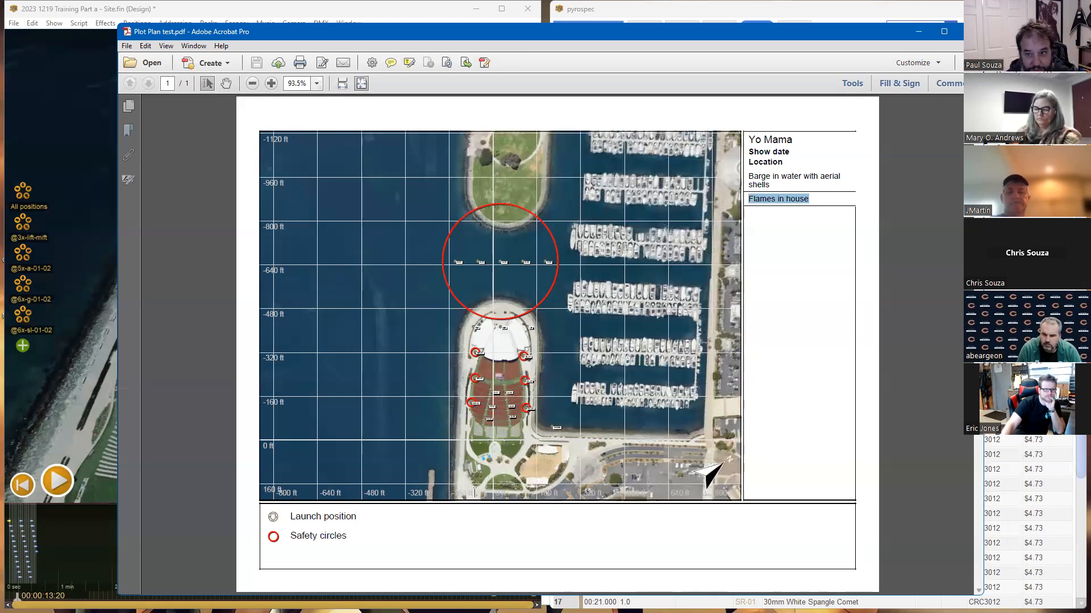
{"action": "left_click", "coordinate": [961, 33]}
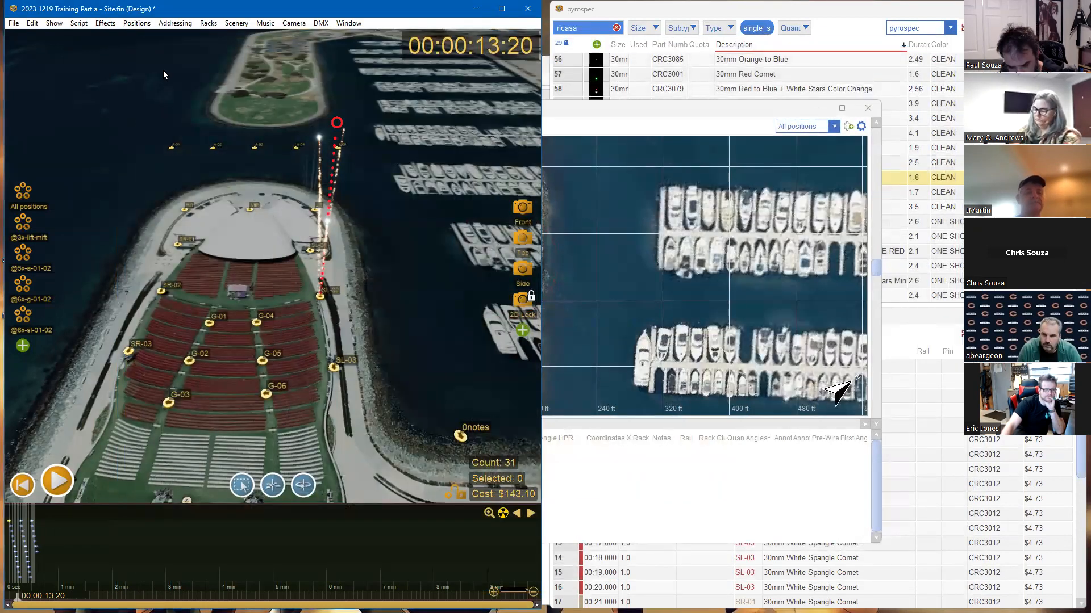
Save the show and look over the site in the 2023 1219 Training Part 1 show before returning to Part a
{"action": "key", "text": "ctrl+s"}
{"action": "left_click", "coordinate": [355, 26]}
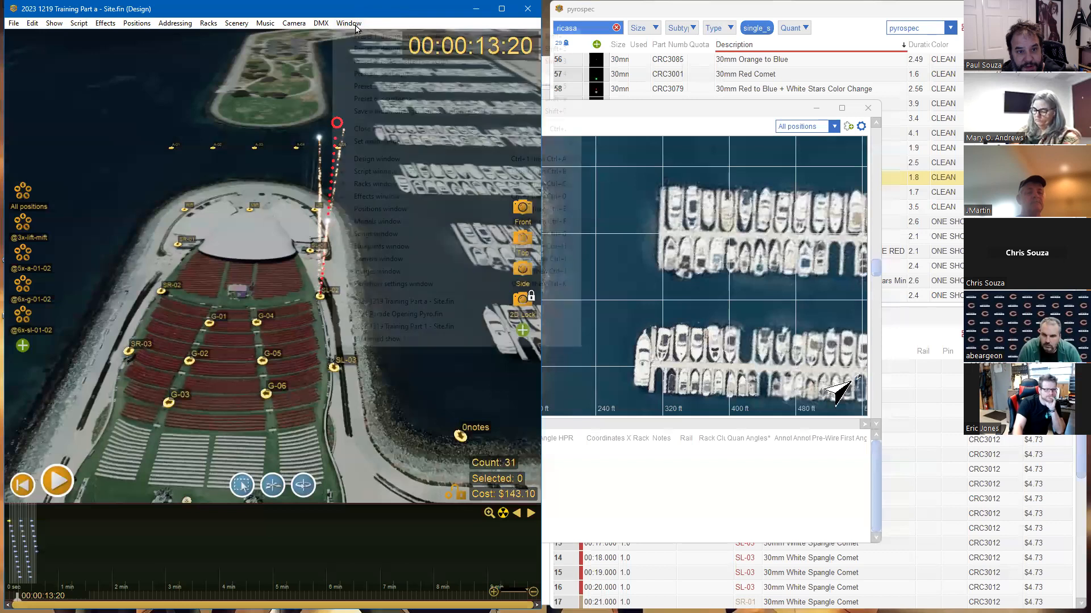
{"action": "left_click", "coordinate": [401, 327]}
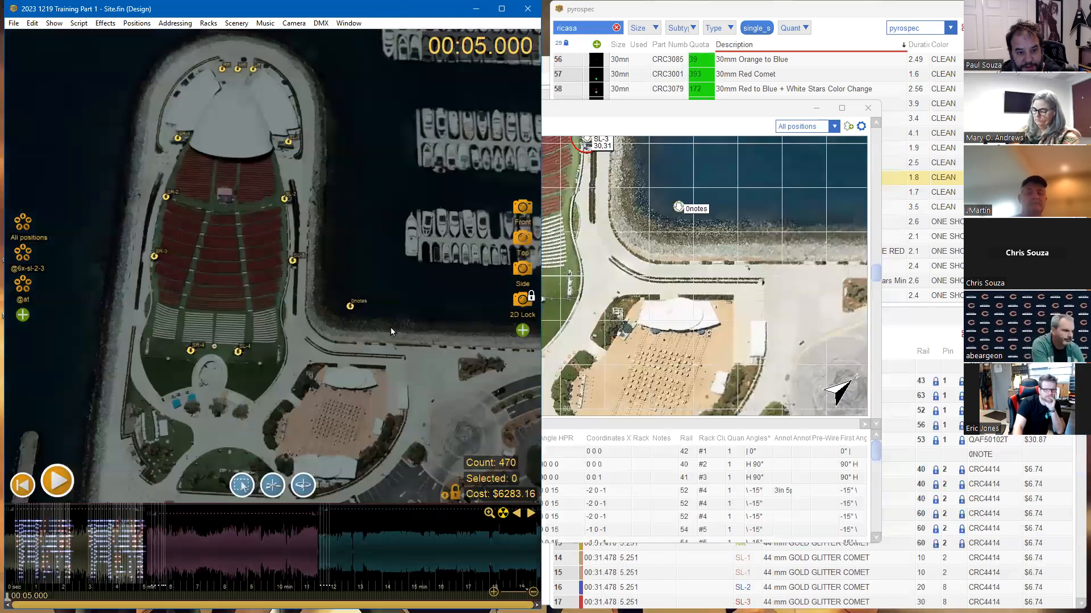
{"action": "left_click_drag", "start_coordinate": [253, 166], "coordinate": [248, 214]}
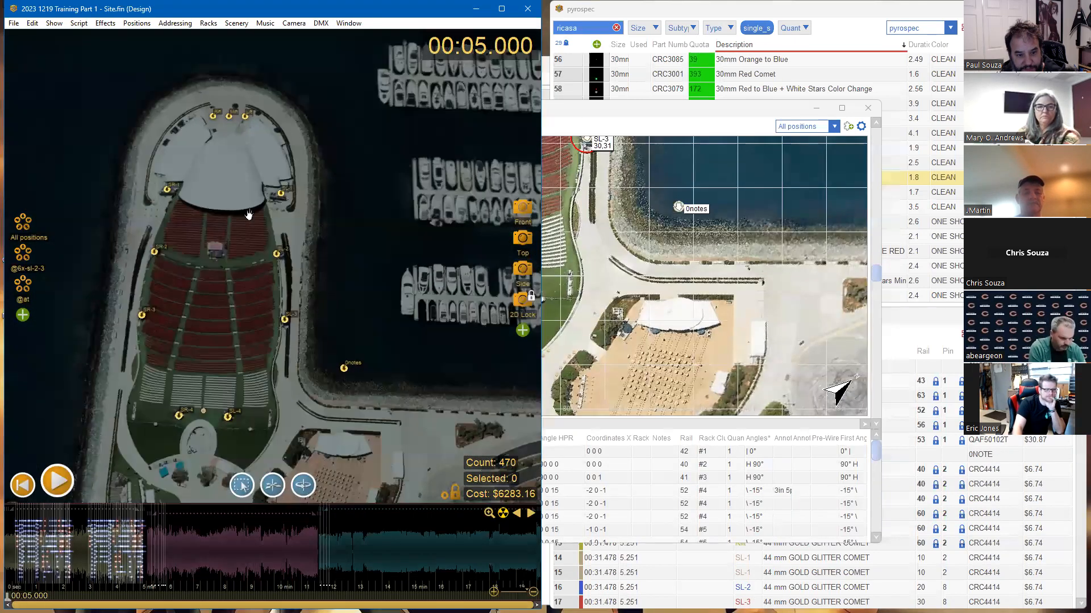
{"action": "left_click", "coordinate": [360, 26]}
{"action": "left_click", "coordinate": [386, 340]}
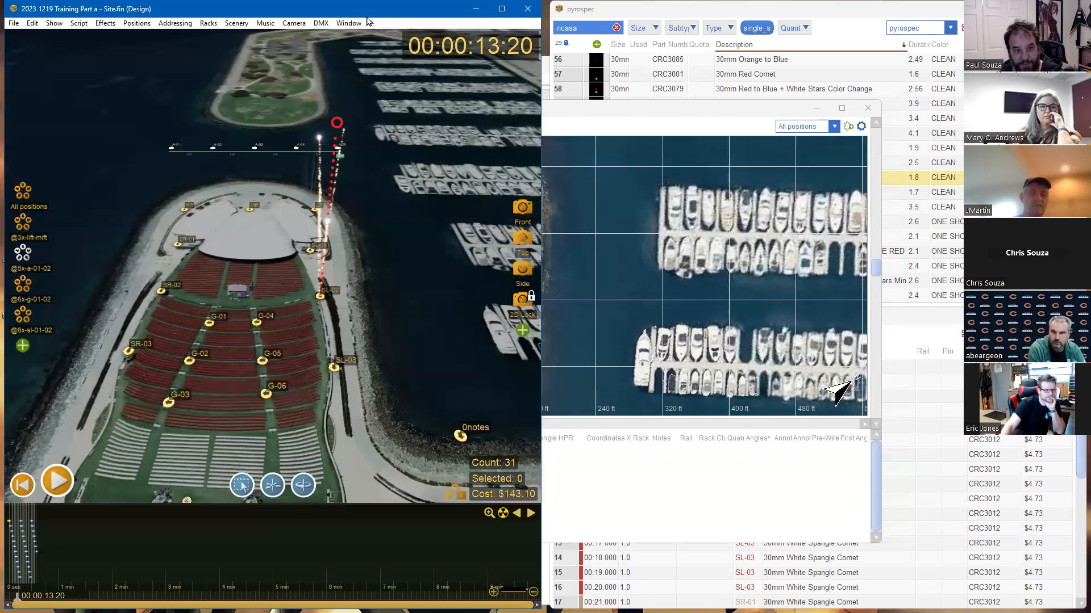
Copy positions A-01 to A-05 from the Part a show into the water behind the stage in the 2023 1219 Training Part 1 show
{"action": "left_click", "coordinate": [349, 23]}
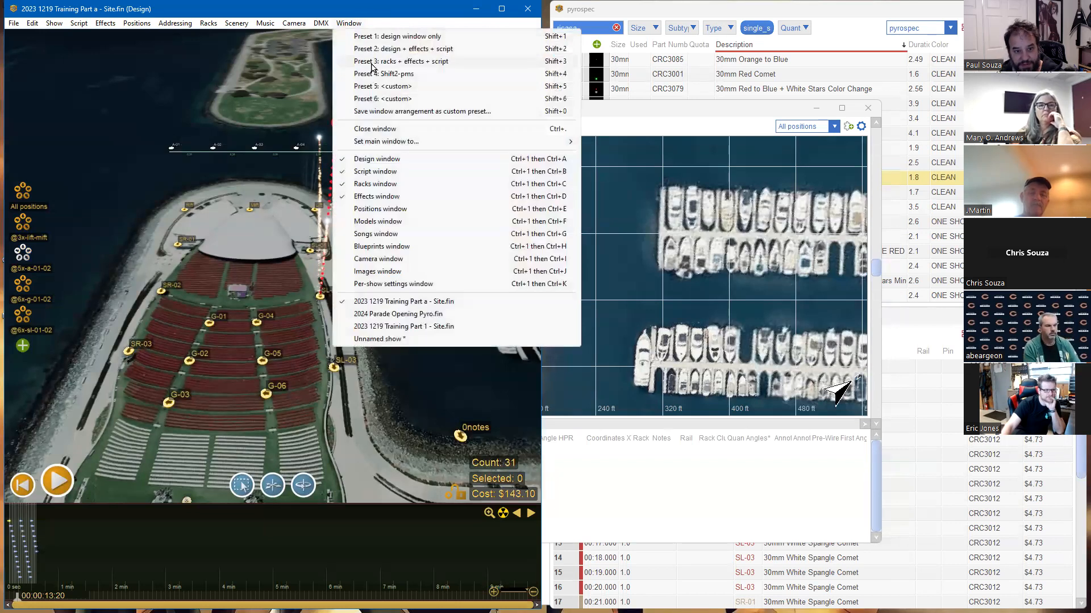
{"action": "left_click", "coordinate": [393, 327]}
{"action": "scroll", "coordinate": [266, 222], "scroll_direction": "up", "scroll_amount": 2}
{"action": "scroll", "coordinate": [254, 168], "scroll_direction": "down", "scroll_amount": 2}
{"action": "middle_click_drag", "start_coordinate": [248, 147], "coordinate": [296, 204]}
{"action": "key", "text": "ctrl+v"}
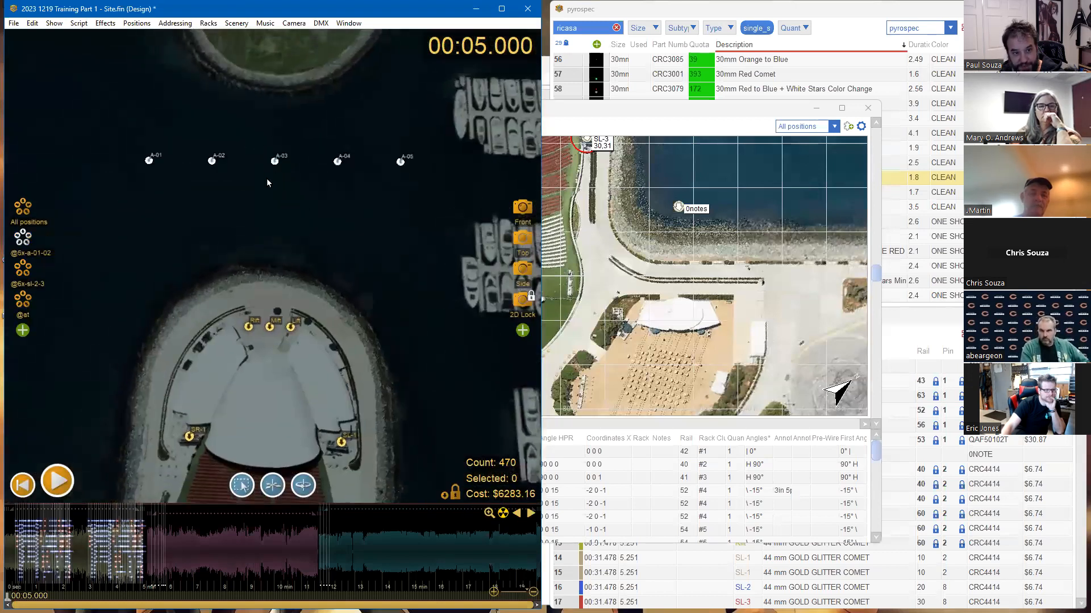
Copy positions G-01 to G-06 in the seating area from the Part a show into the 2023 1219 Training Part 1 show
{"action": "left_click", "coordinate": [348, 24]}
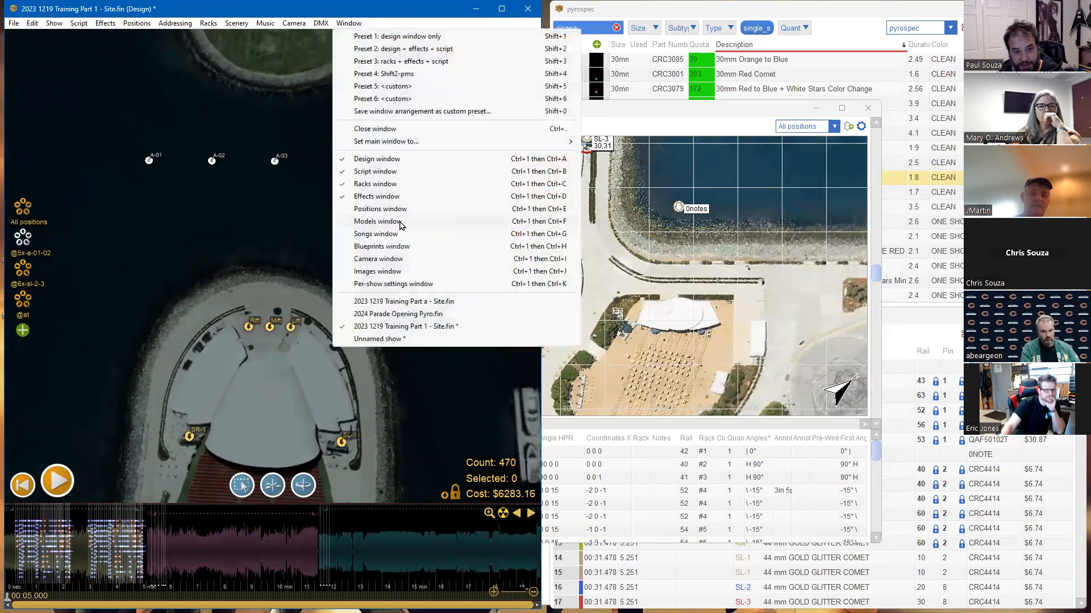
{"action": "left_click", "coordinate": [397, 302]}
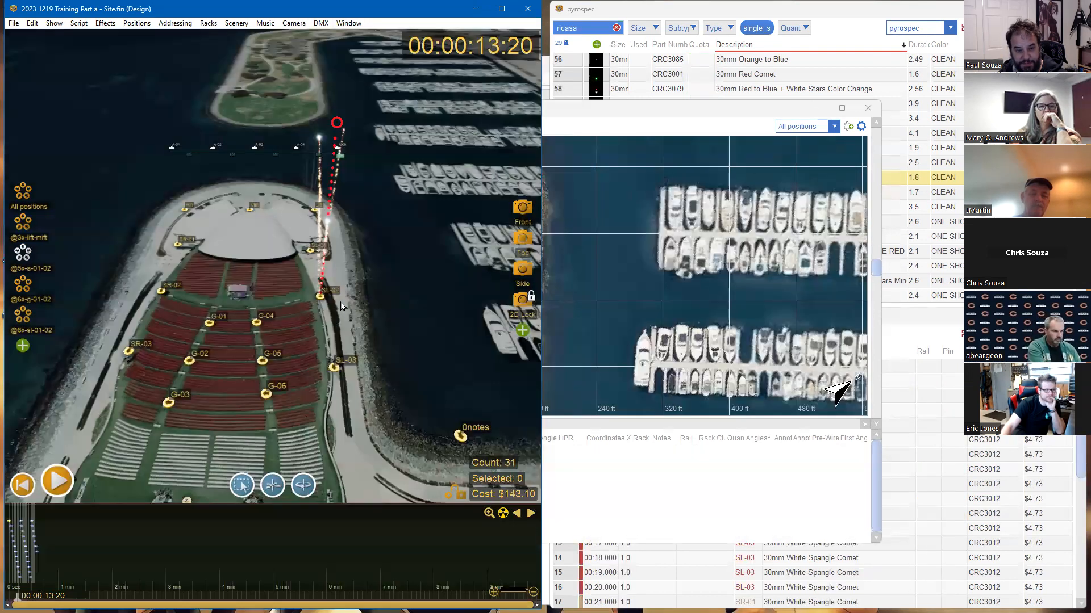
{"action": "left_click_drag", "start_coordinate": [186, 330], "coordinate": [288, 407]}
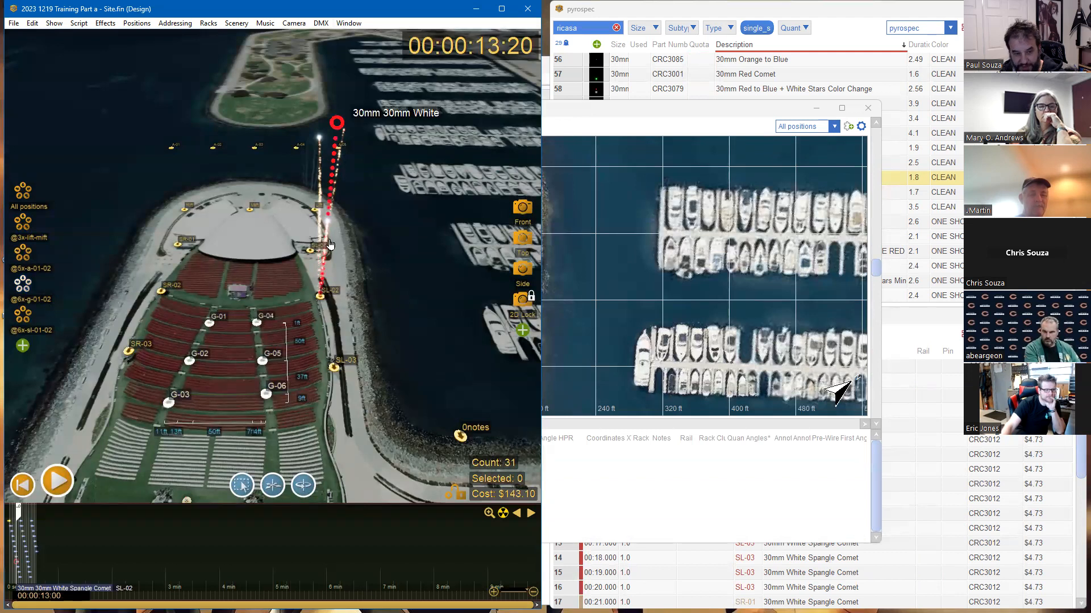
{"action": "left_click", "coordinate": [348, 23]}
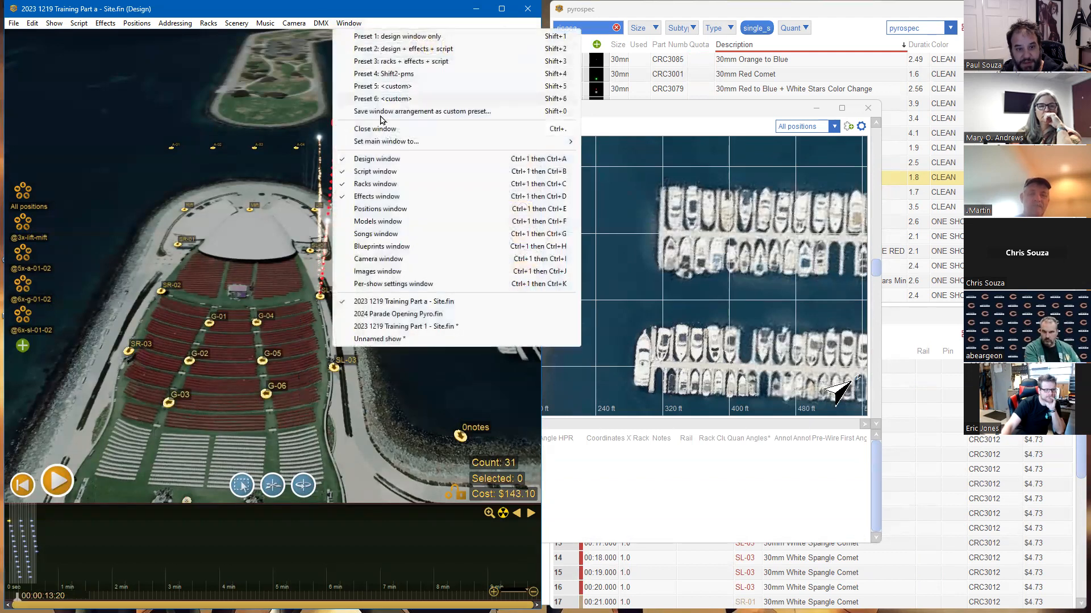
{"action": "left_click", "coordinate": [404, 327]}
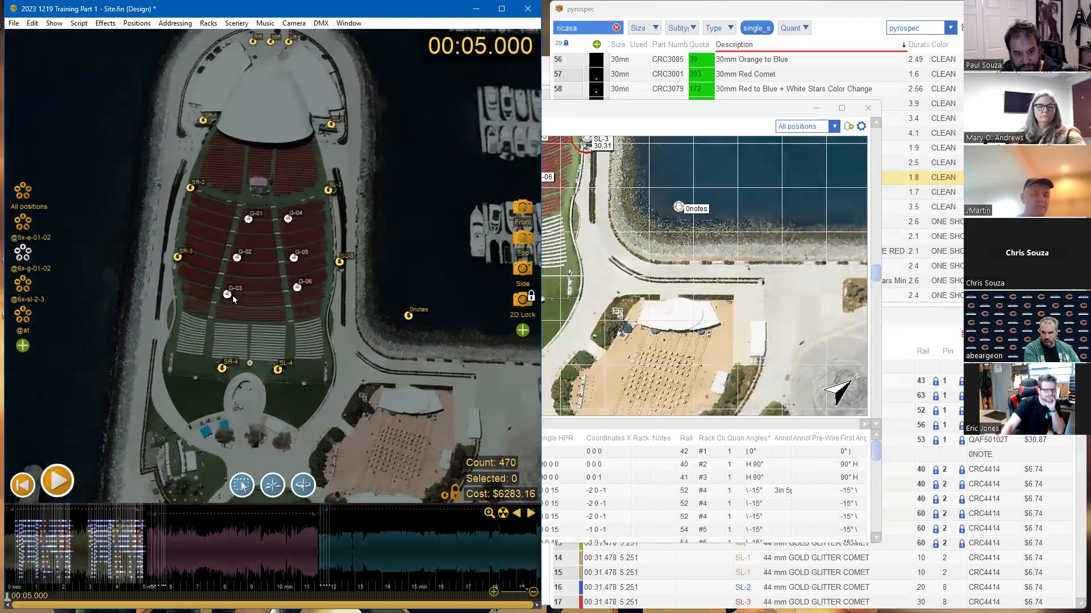
Unlock the positions in the Part 1 show and shift the G-01 to G-06 group sideways onto the seating aisles
{"action": "scroll", "coordinate": [233, 294], "scroll_direction": "up", "scroll_amount": 3}
{"action": "left_click_drag", "start_coordinate": [237, 237], "coordinate": [215, 239]}
{"action": "left_click_drag", "start_coordinate": [206, 158], "coordinate": [204, 190]}
{"action": "left_click_drag", "start_coordinate": [241, 226], "coordinate": [377, 342]}
{"action": "left_click_drag", "start_coordinate": [205, 167], "coordinate": [354, 343]}
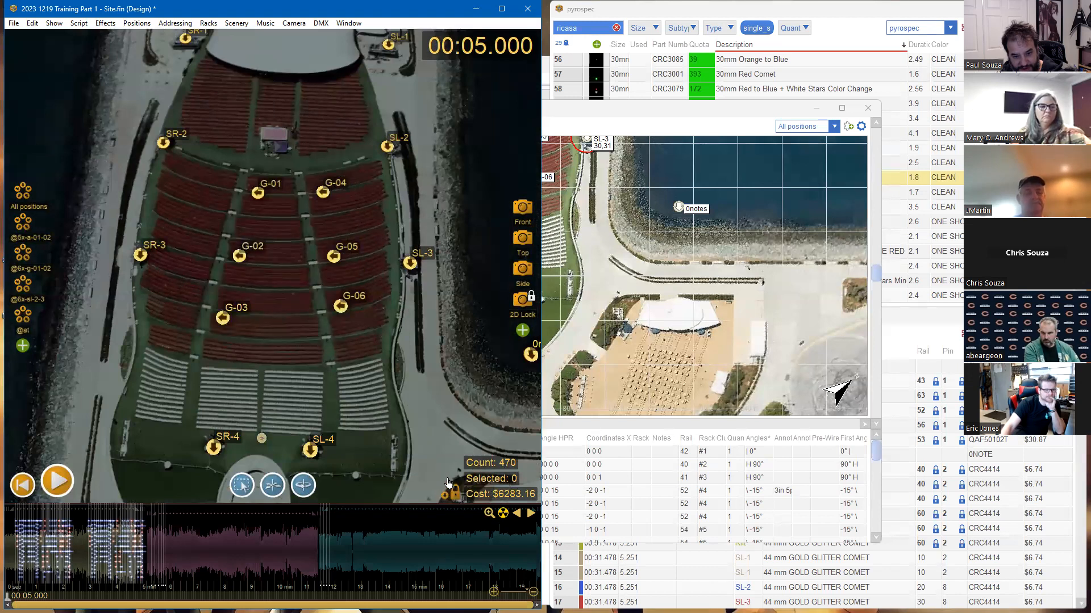
{"action": "left_click", "coordinate": [458, 492]}
{"action": "left_click_drag", "start_coordinate": [240, 180], "coordinate": [351, 336]}
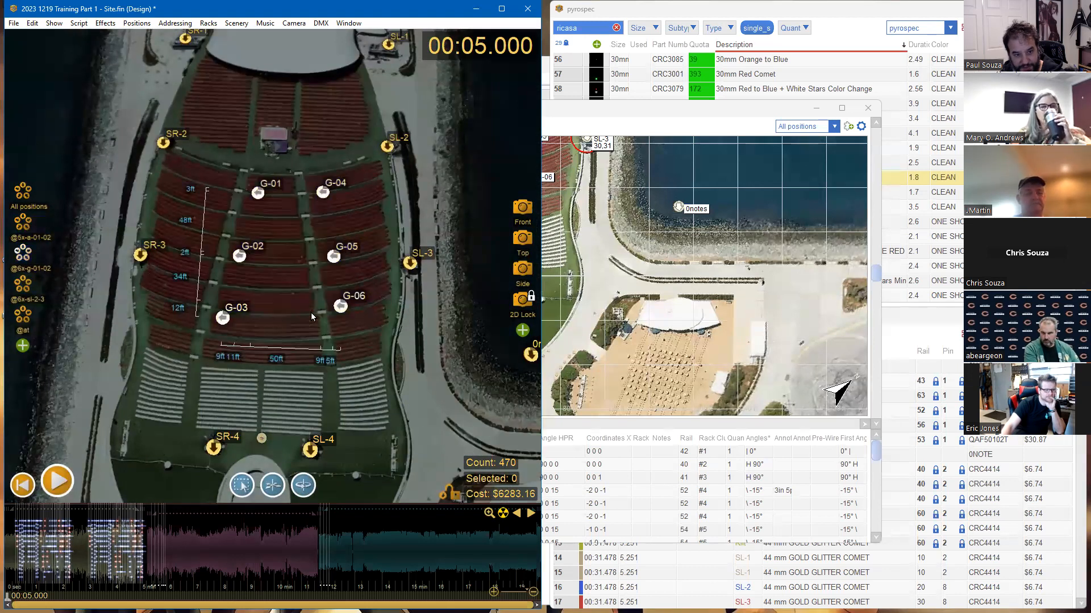
{"action": "mouse_move", "coordinate": [244, 262]}
{"action": "left_mouse_down"}
{"action": "mouse_move", "coordinate": [215, 263]}
{"action": "mouse_move", "coordinate": [224, 266]}
{"action": "left_mouse_up"}
{"action": "left_click", "coordinate": [264, 237]}
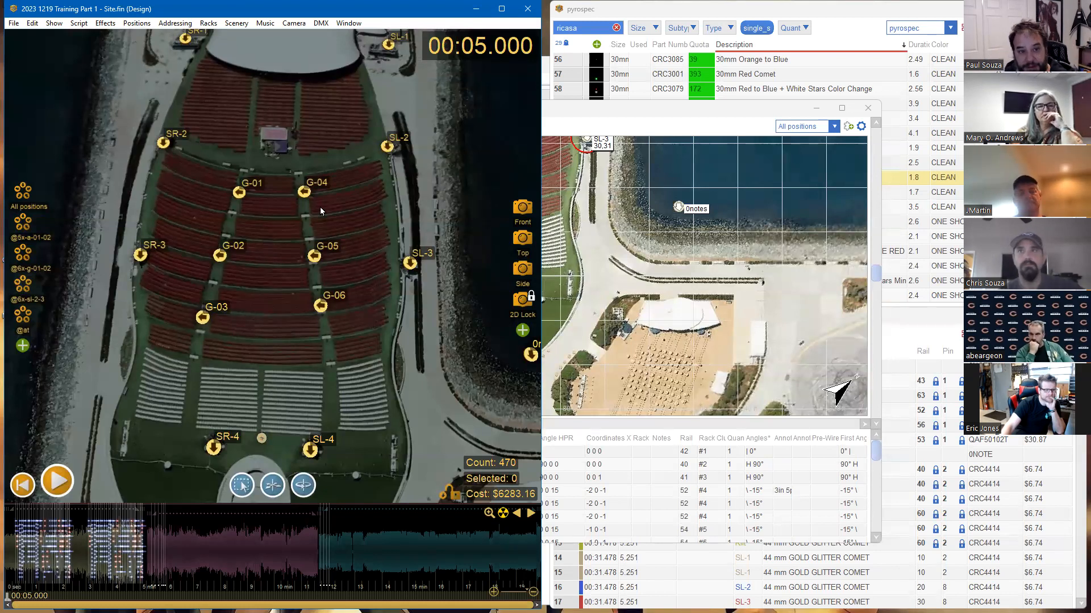
Examine the placement of the copied A and G positions around the stage, the water and the seating
{"action": "left_click_drag", "start_coordinate": [359, 92], "coordinate": [353, 177]}
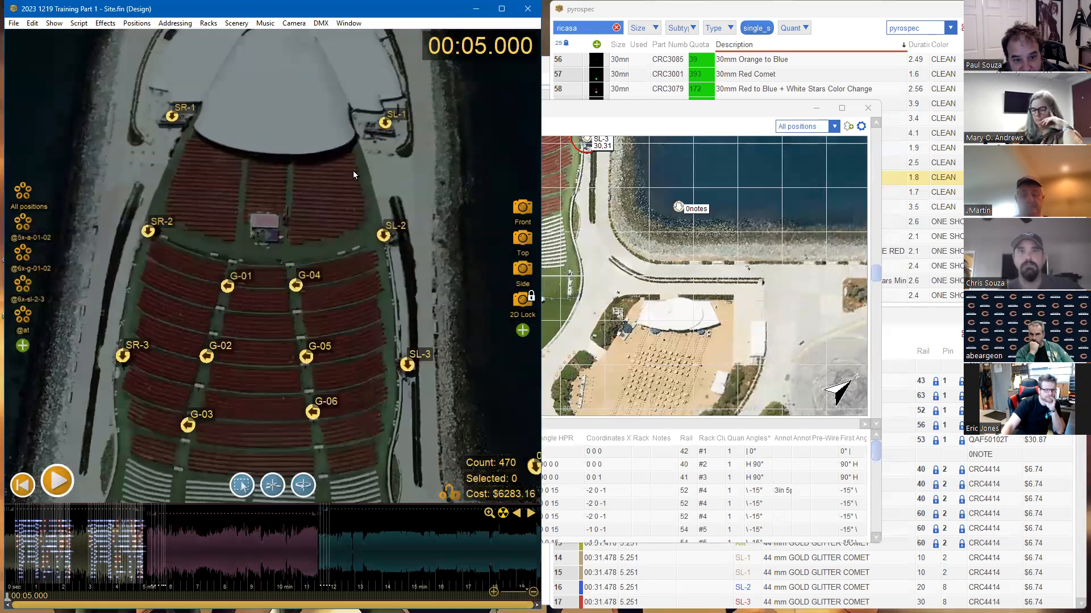
{"action": "scroll", "coordinate": [349, 215], "scroll_direction": "down", "scroll_amount": 3}
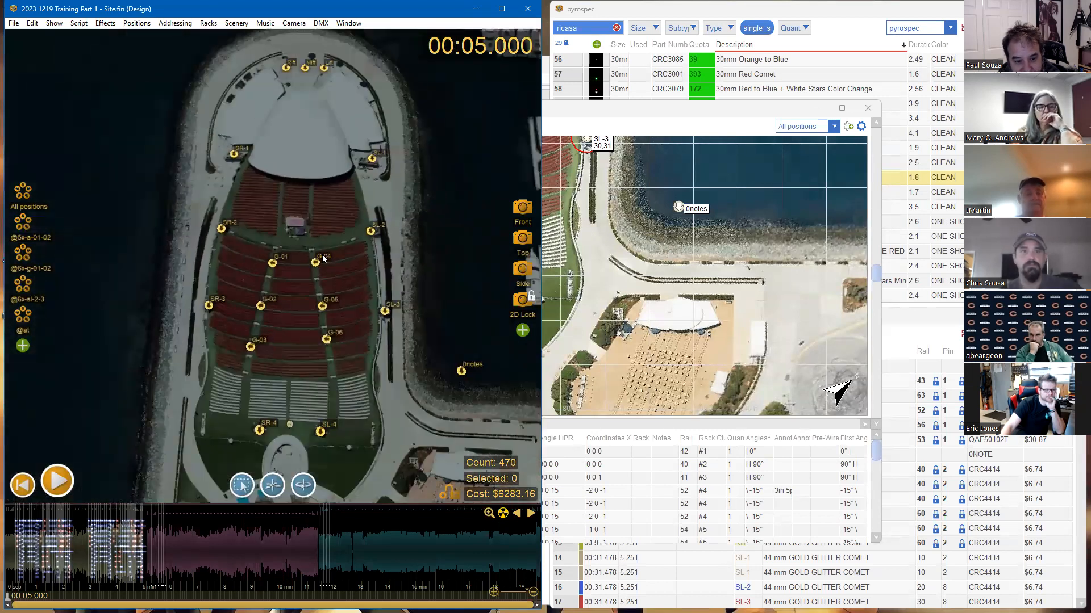
{"action": "scroll", "coordinate": [293, 323], "scroll_direction": "up", "scroll_amount": 2}
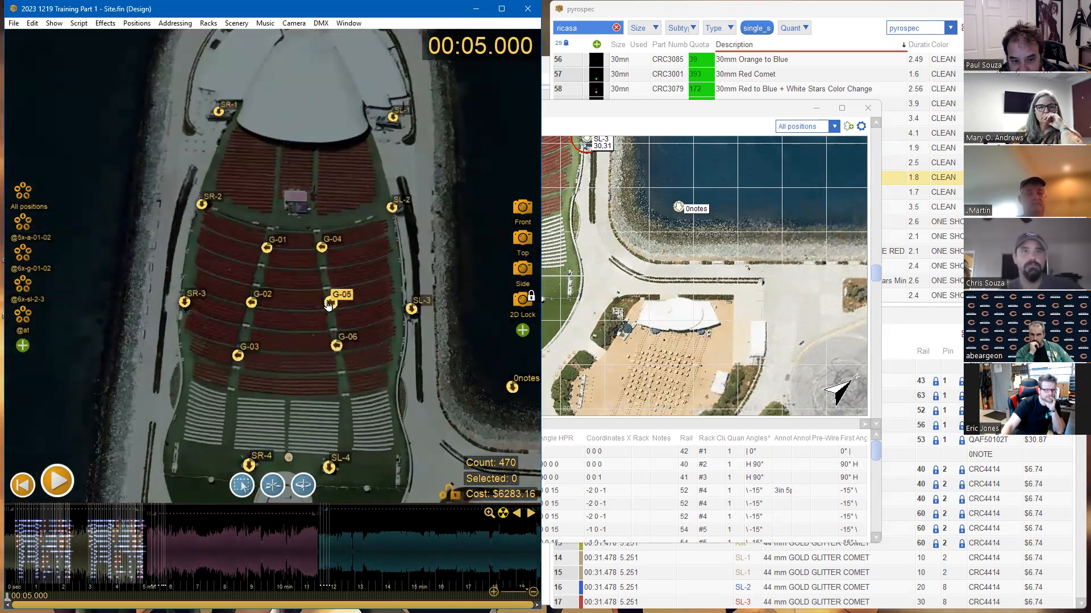
{"action": "right_click_drag", "start_coordinate": [309, 296], "coordinate": [315, 322]}
{"action": "right_click_drag", "start_coordinate": [223, 237], "coordinate": [210, 270]}
{"action": "mouse_move", "coordinate": [292, 266]}
{"action": "right_mouse_down"}
{"action": "mouse_move", "coordinate": [292, 230]}
{"action": "mouse_move", "coordinate": [275, 212]}
{"action": "mouse_move", "coordinate": [312, 230]}
{"action": "mouse_move", "coordinate": [280, 173]}
{"action": "right_mouse_up"}
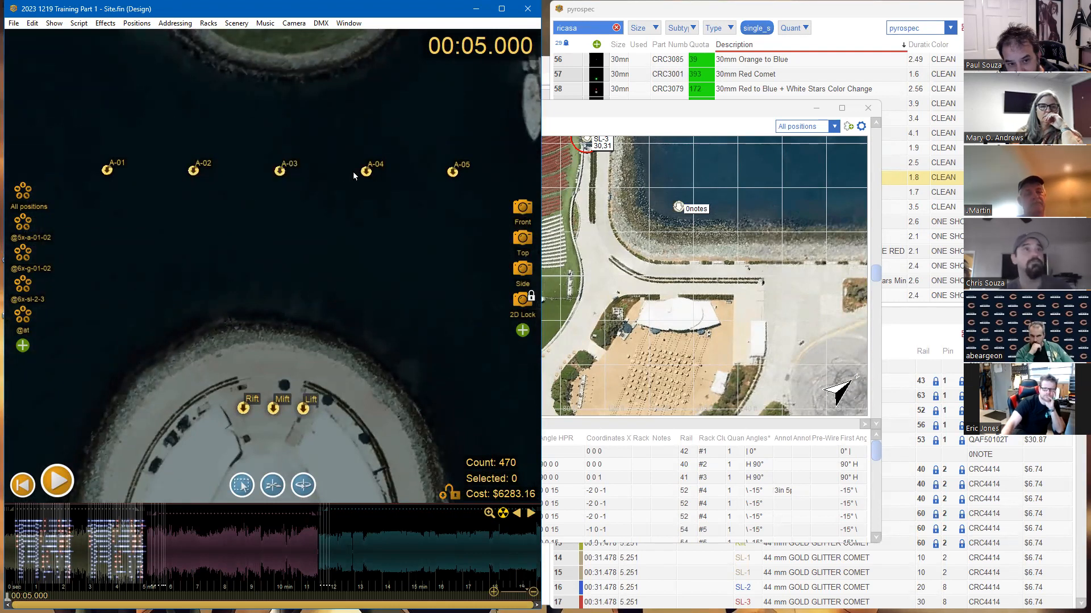
{"action": "right_click_drag", "start_coordinate": [321, 242], "coordinate": [282, 202]}
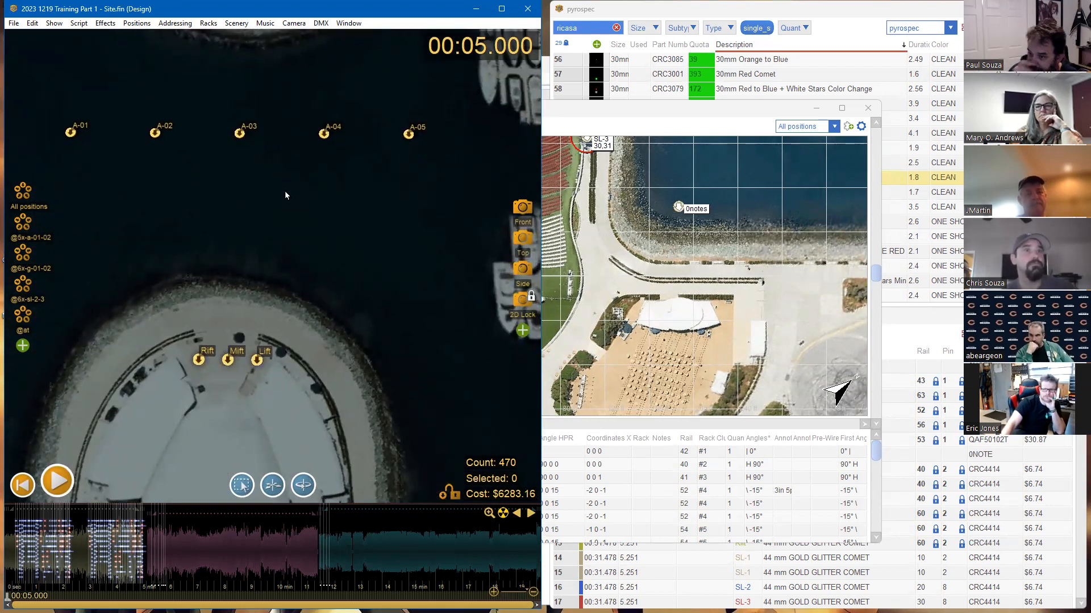
{"action": "right_click_drag", "start_coordinate": [296, 214], "coordinate": [320, 87]}
{"action": "right_click_drag", "start_coordinate": [366, 416], "coordinate": [346, 158]}
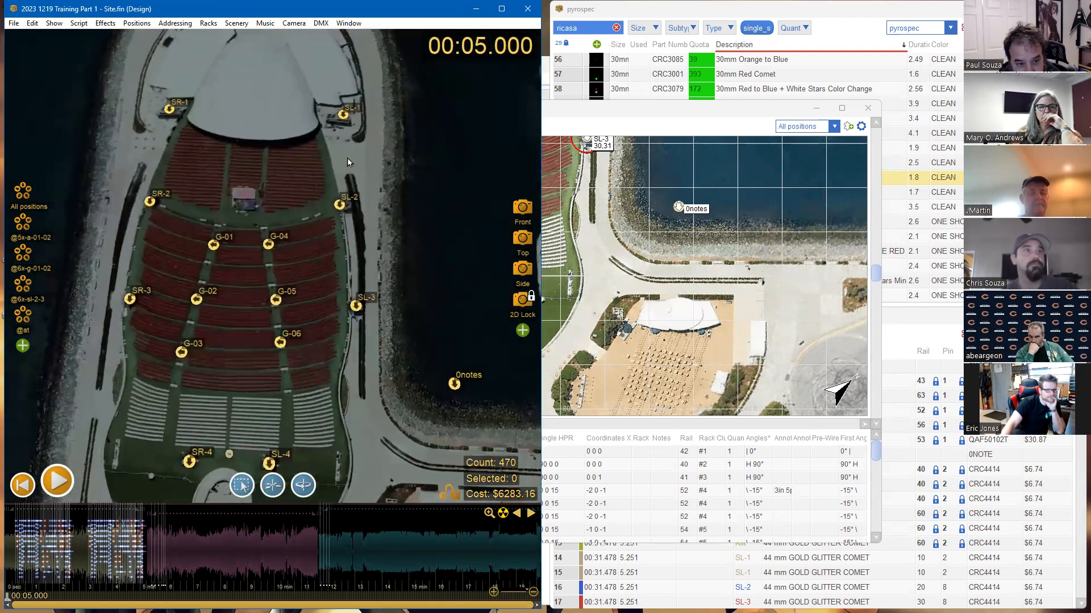
Bring up the Racks window and try to reach position G-01's options from the site layout
{"action": "left_click", "coordinate": [344, 23]}
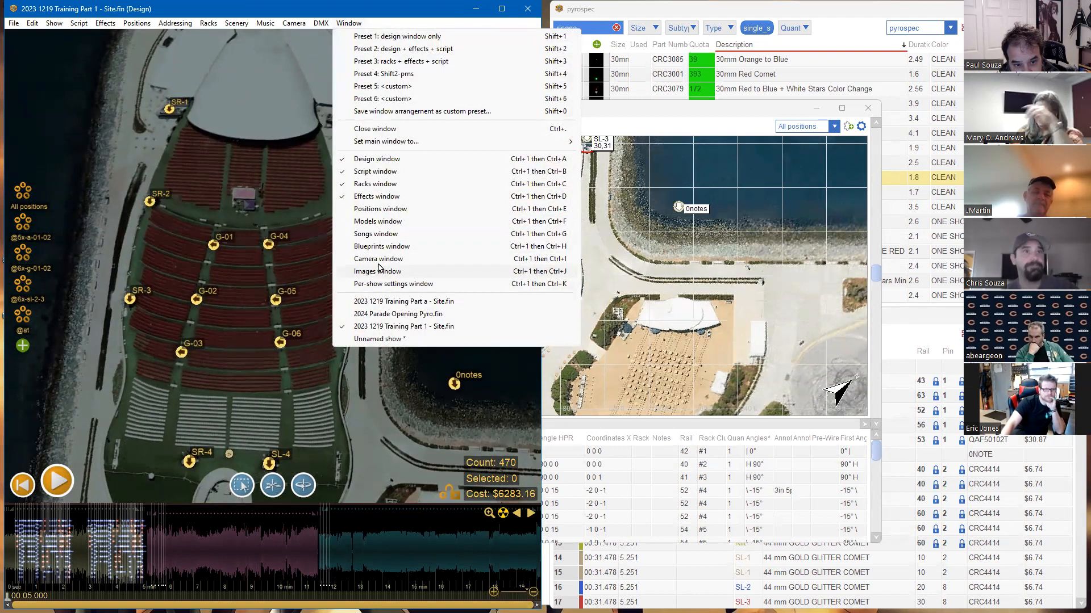
{"action": "left_click", "coordinate": [388, 183]}
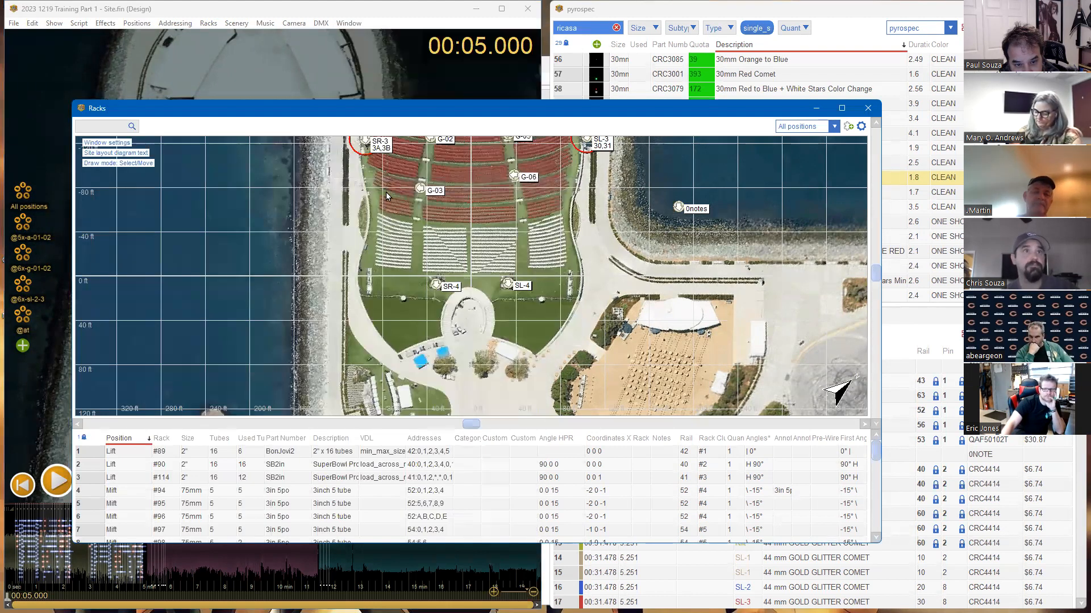
{"action": "left_click_drag", "start_coordinate": [452, 224], "coordinate": [396, 297]}
{"action": "left_click_drag", "start_coordinate": [394, 193], "coordinate": [401, 230]}
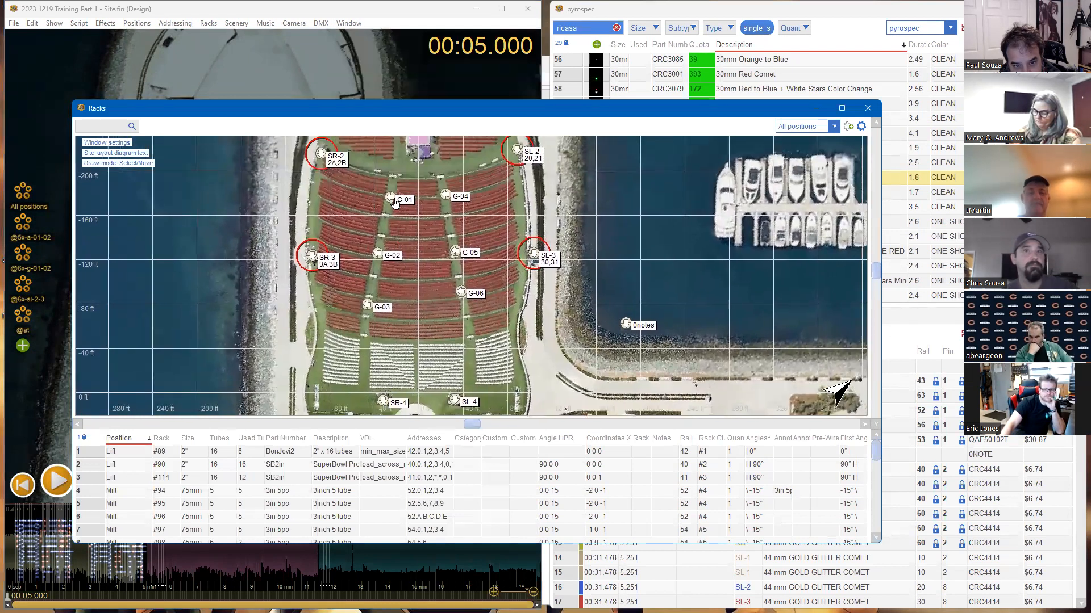
{"action": "right_click", "coordinate": [405, 195]}
{"action": "left_click", "coordinate": [386, 198]}
{"action": "left_click", "coordinate": [390, 199]}
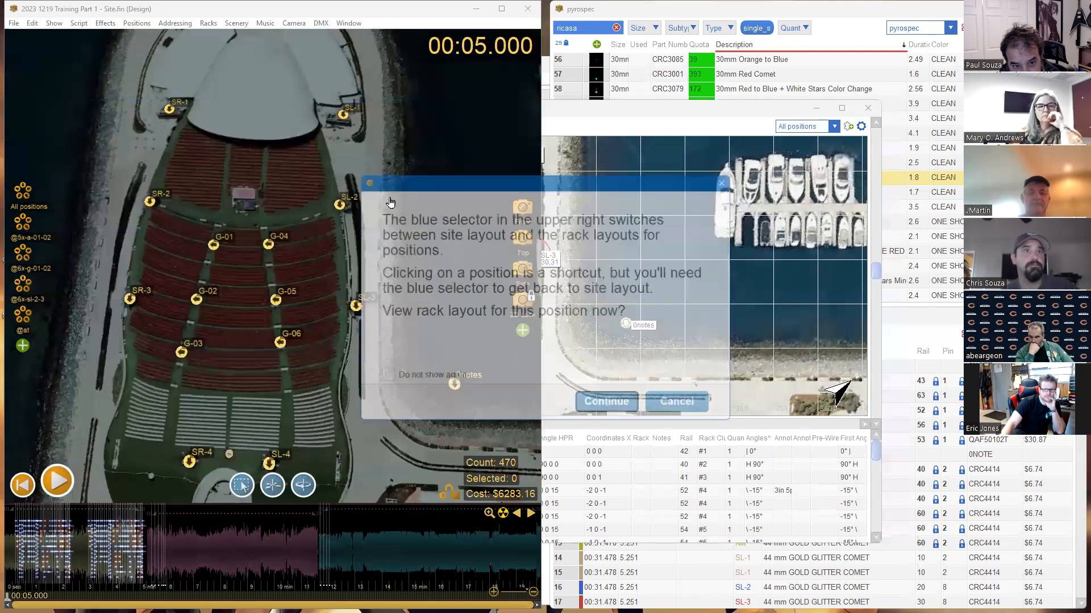
{"action": "left_click", "coordinate": [671, 416]}
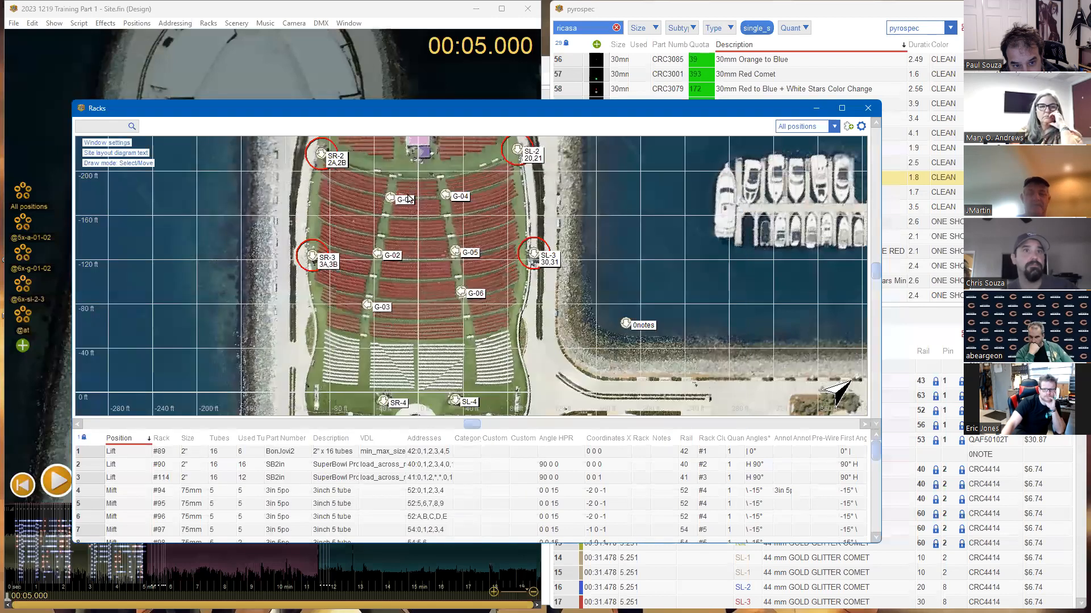
{"action": "right_click", "coordinate": [405, 199]}
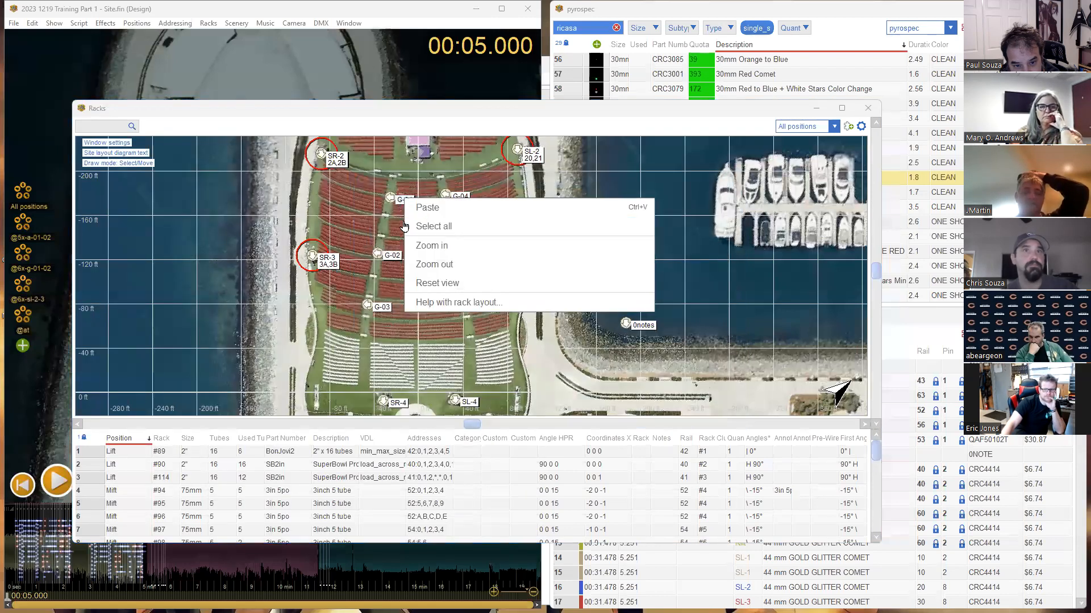
{"action": "left_click", "coordinate": [356, 198]}
Switch the rack layout from all positions to G-01 and open the properties of that position
{"action": "left_click", "coordinate": [806, 126]}
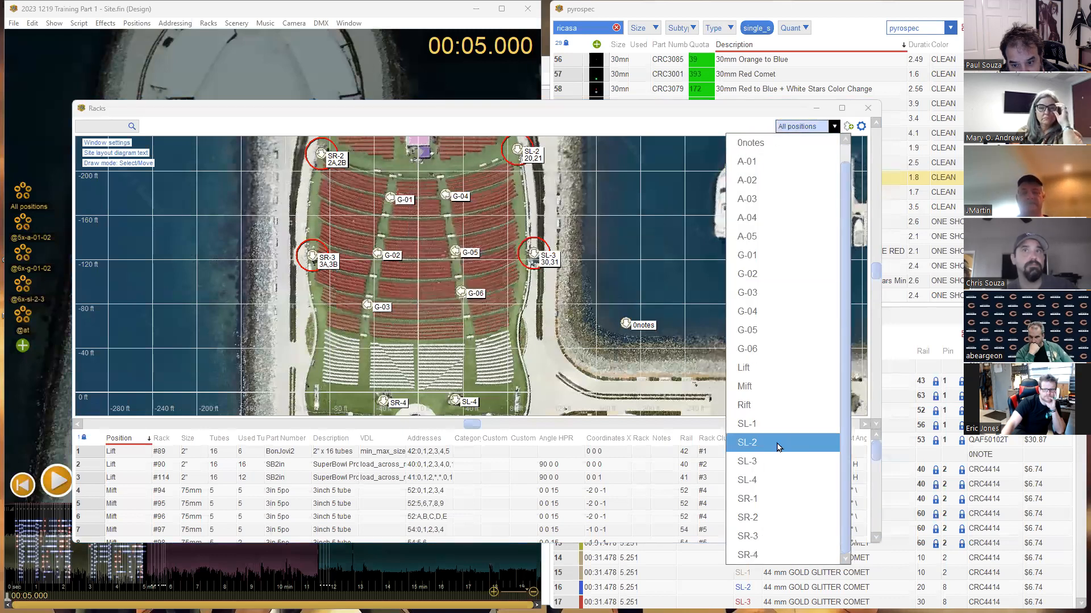
{"action": "scroll", "coordinate": [775, 409], "scroll_direction": "up", "scroll_amount": 1}
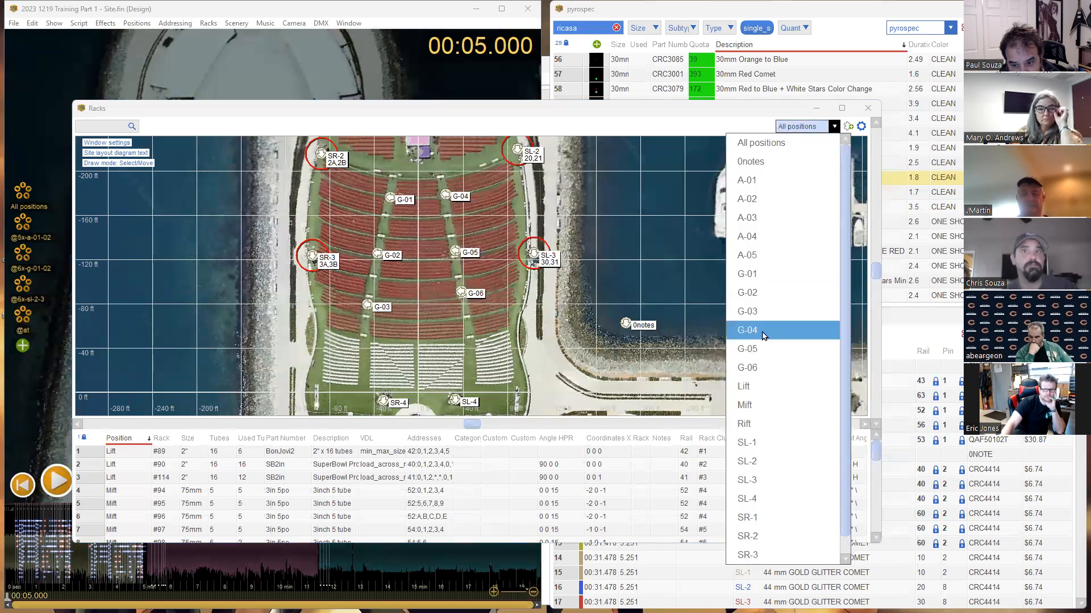
{"action": "left_click", "coordinate": [759, 274]}
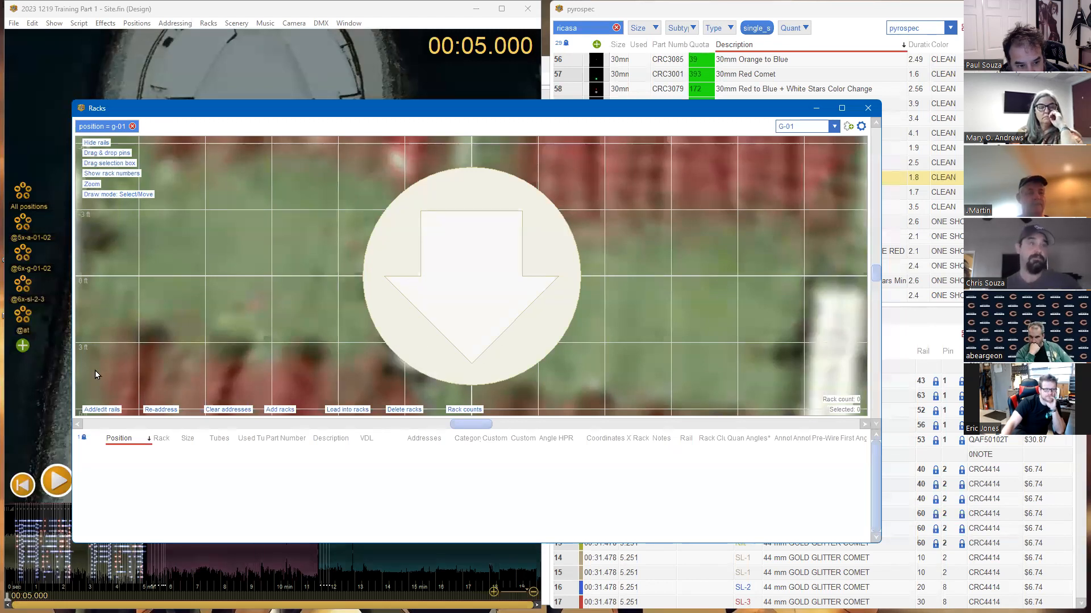
{"action": "right_click", "coordinate": [448, 288]}
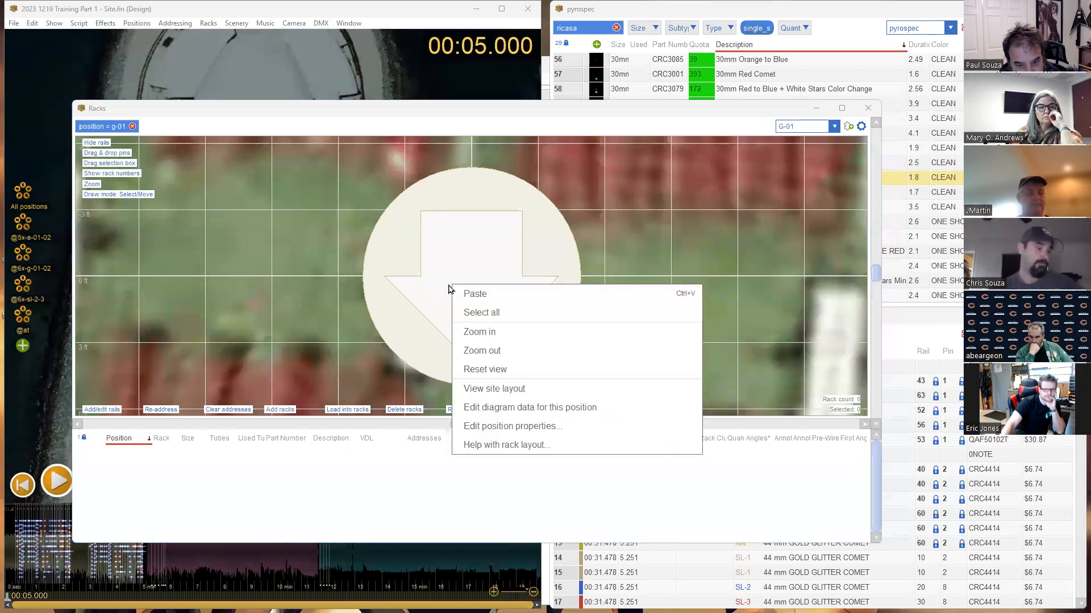
{"action": "right_click", "coordinate": [390, 222]}
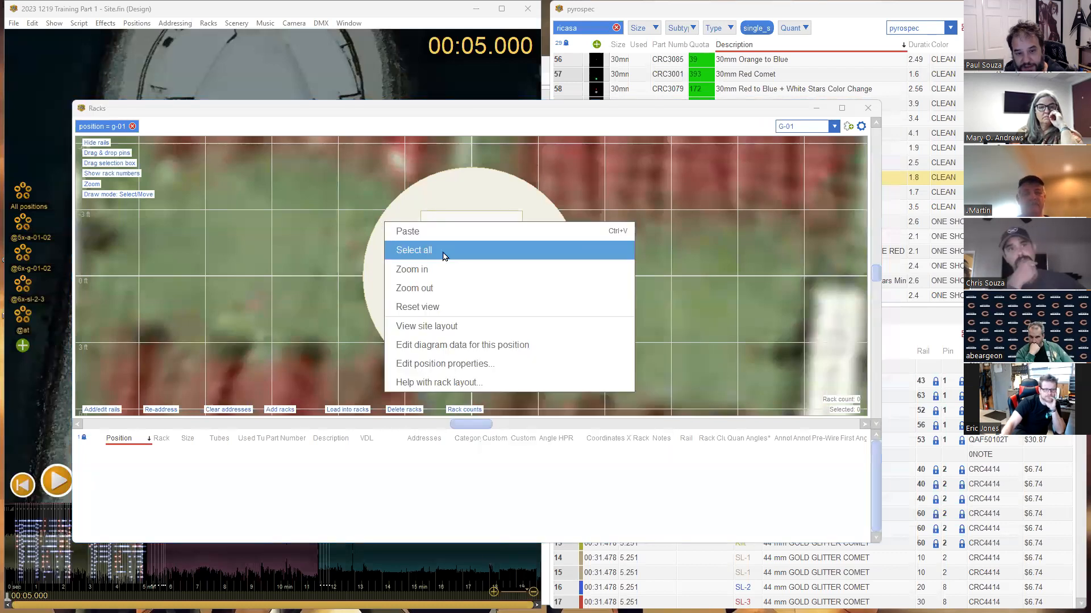
{"action": "left_click", "coordinate": [475, 364]}
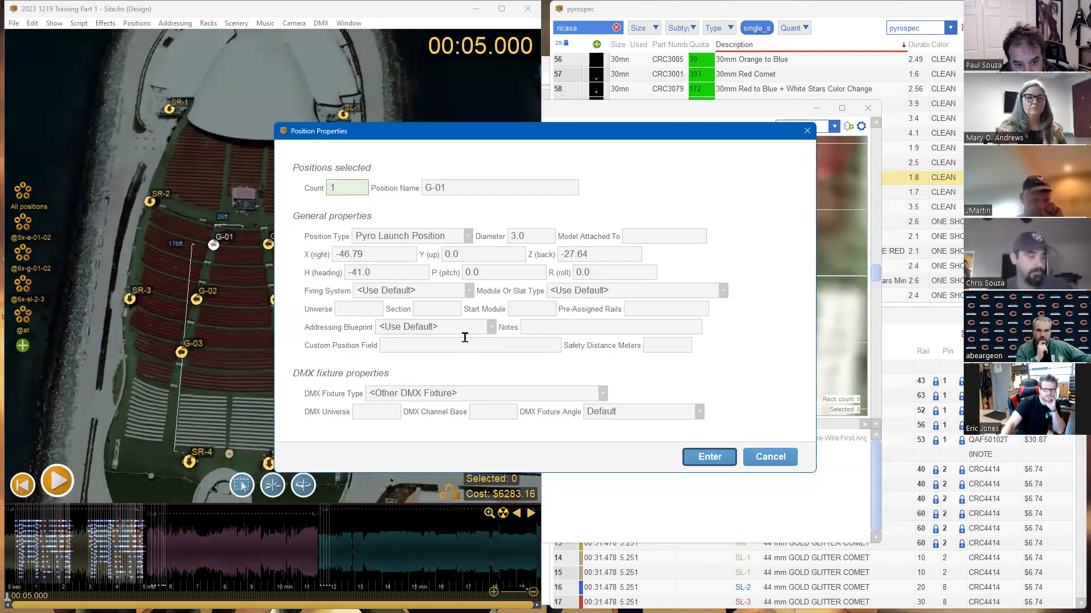
Set position G-01's firing system to Galaxis with the GALAXIS G-Flame module type and apply the properties
{"action": "left_click", "coordinate": [452, 297]}
{"action": "scroll", "coordinate": [426, 377], "scroll_direction": "down", "scroll_amount": 5}
{"action": "scroll", "coordinate": [421, 388], "scroll_direction": "up", "scroll_amount": 2}
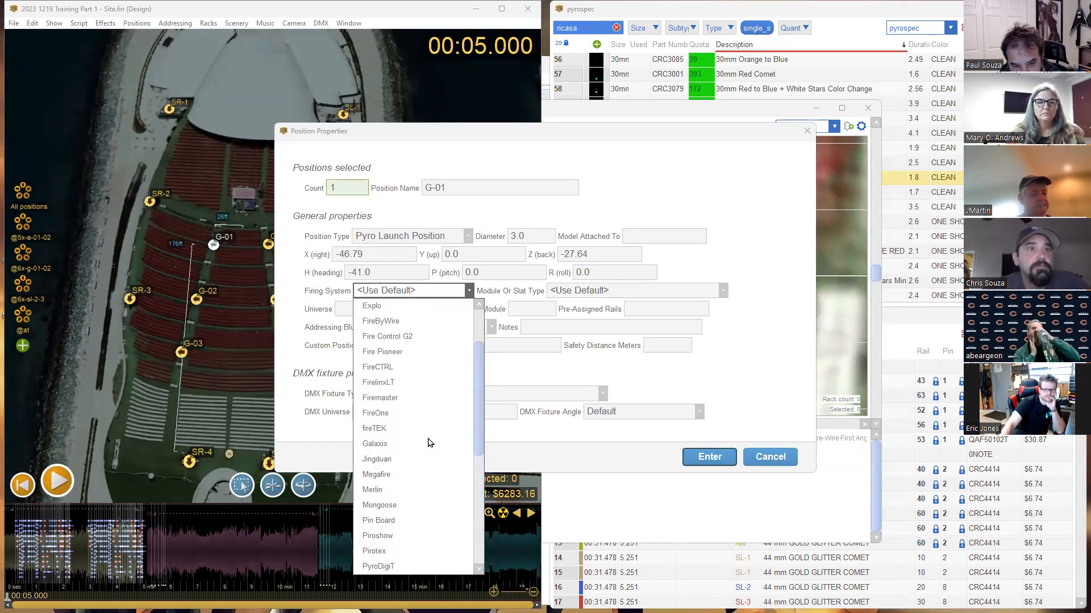
{"action": "left_click", "coordinate": [427, 444]}
{"action": "left_click", "coordinate": [668, 293]}
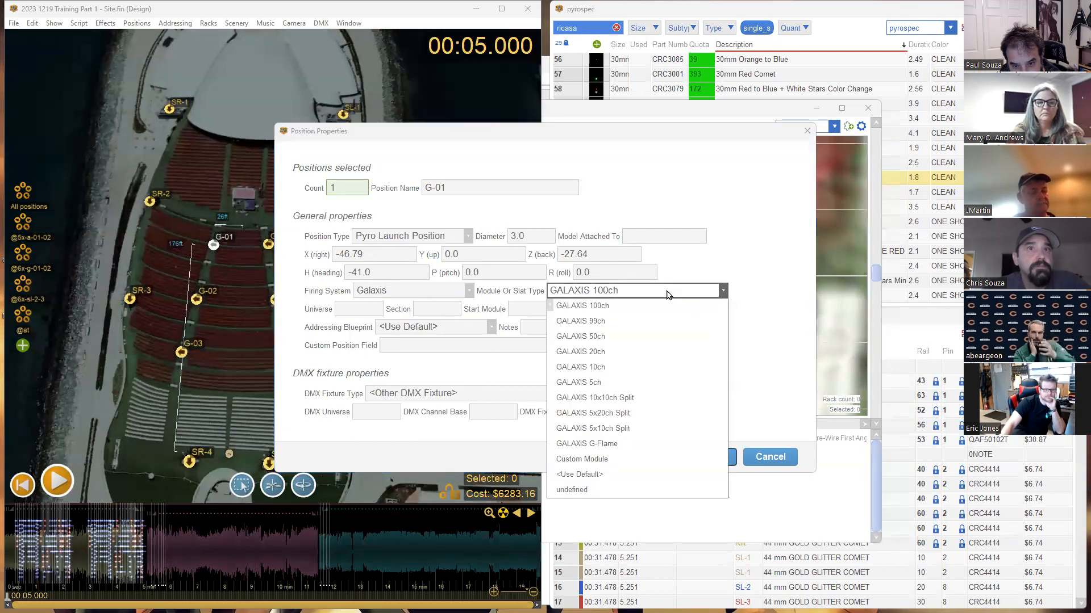
{"action": "left_click", "coordinate": [617, 444]}
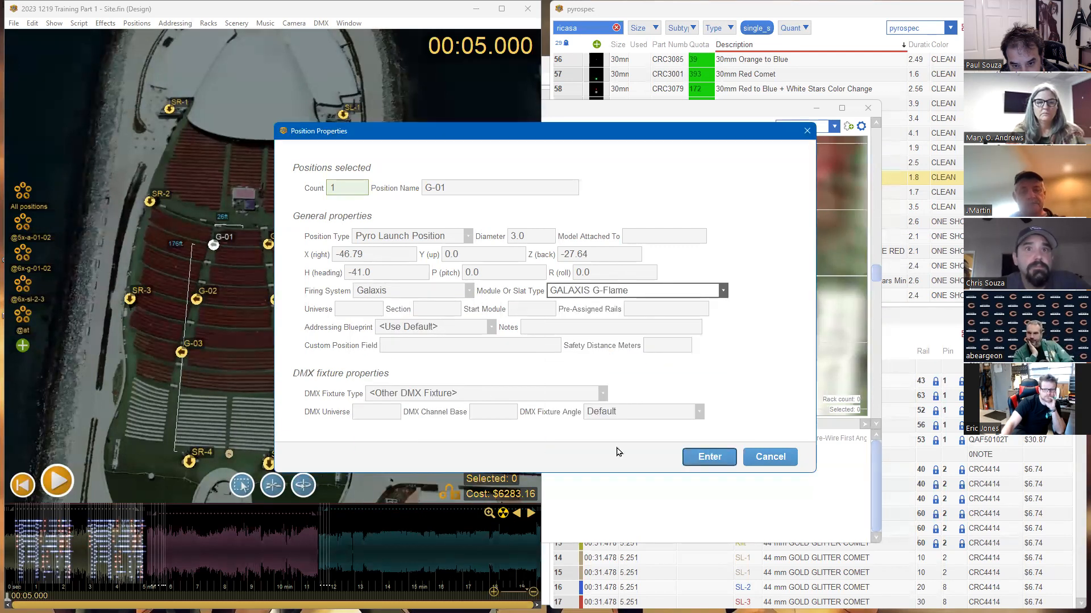
{"action": "left_click", "coordinate": [709, 457]}
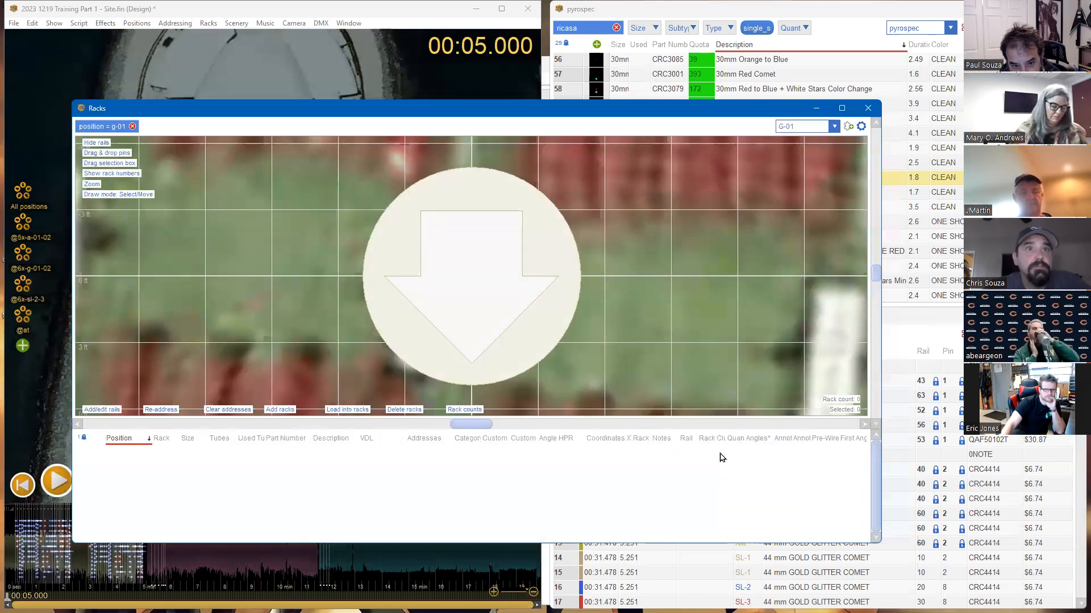
In the Positions window, copy G-01's galaxis_flame module type to positions G-02 through G-06
{"action": "left_click", "coordinate": [361, 25]}
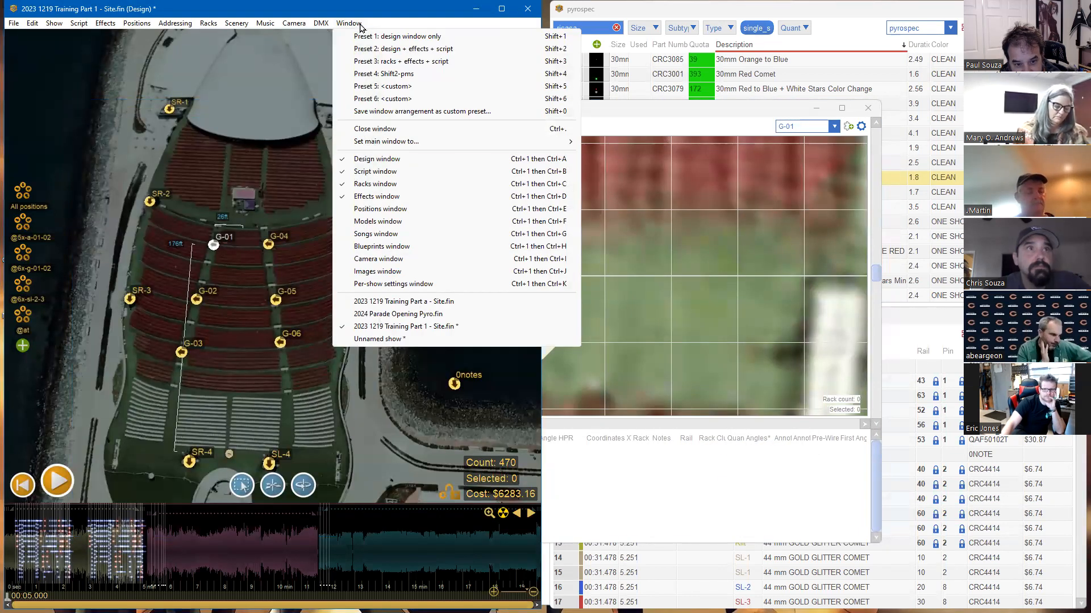
{"action": "left_click", "coordinate": [375, 208]}
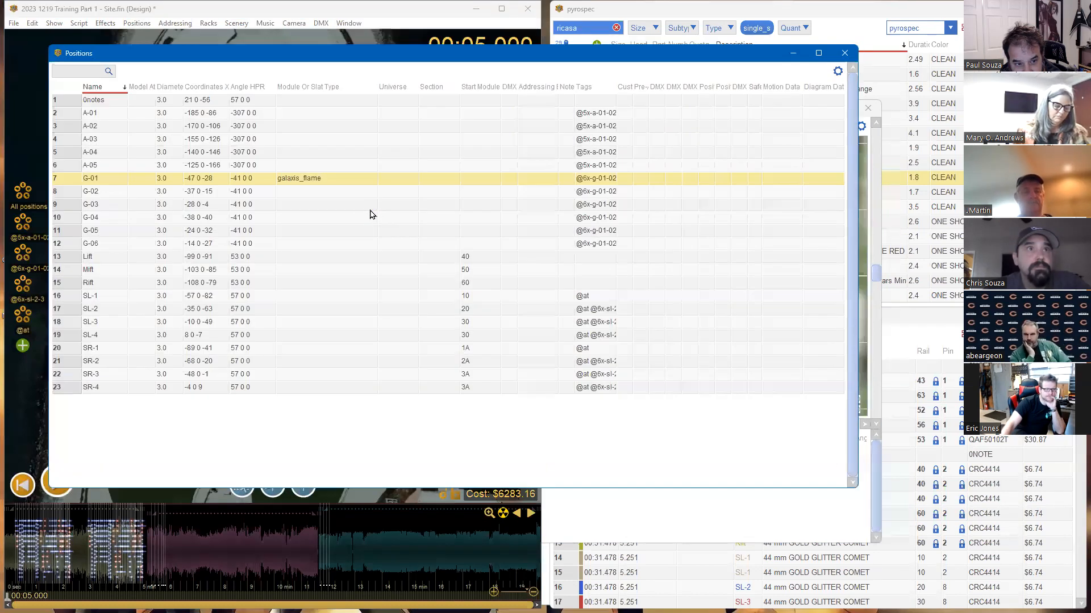
{"action": "left_click", "coordinate": [303, 194]}
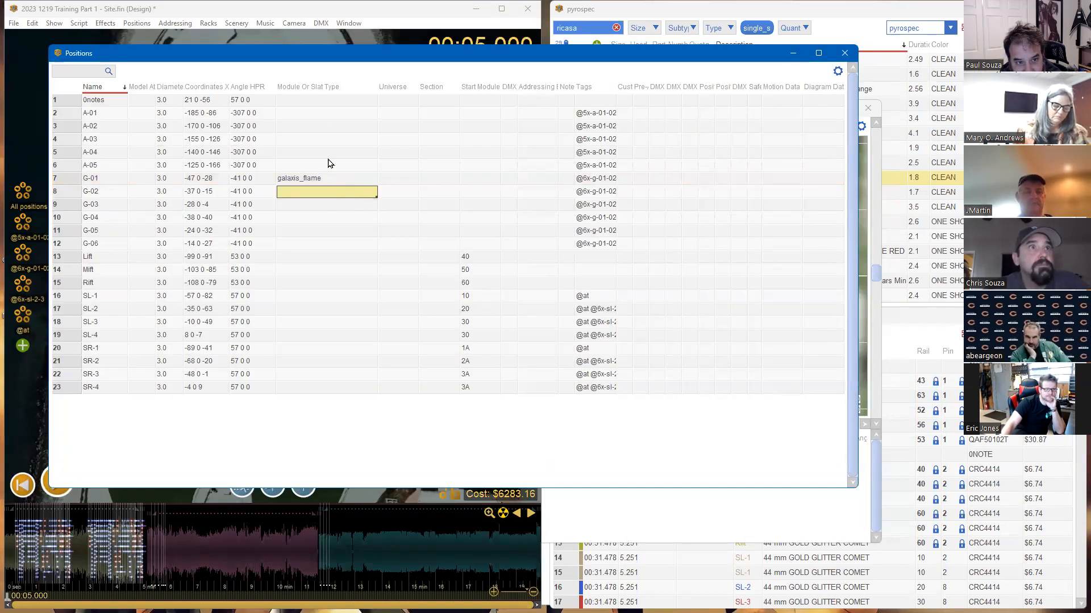
{"action": "double_click", "coordinate": [328, 188]}
{"action": "left_click", "coordinate": [339, 182]}
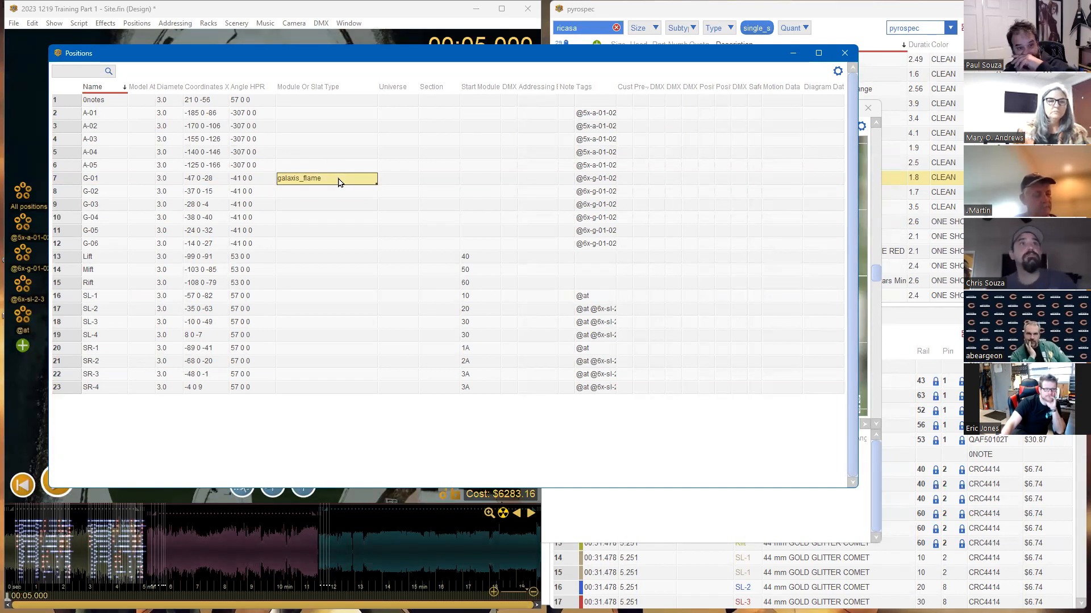
{"action": "left_click_drag", "start_coordinate": [339, 196], "coordinate": [337, 243]}
{"action": "type", "text": "galaxis_flame galaxis_flame galaxis_flame galaxis_flame galaxis_flame"}
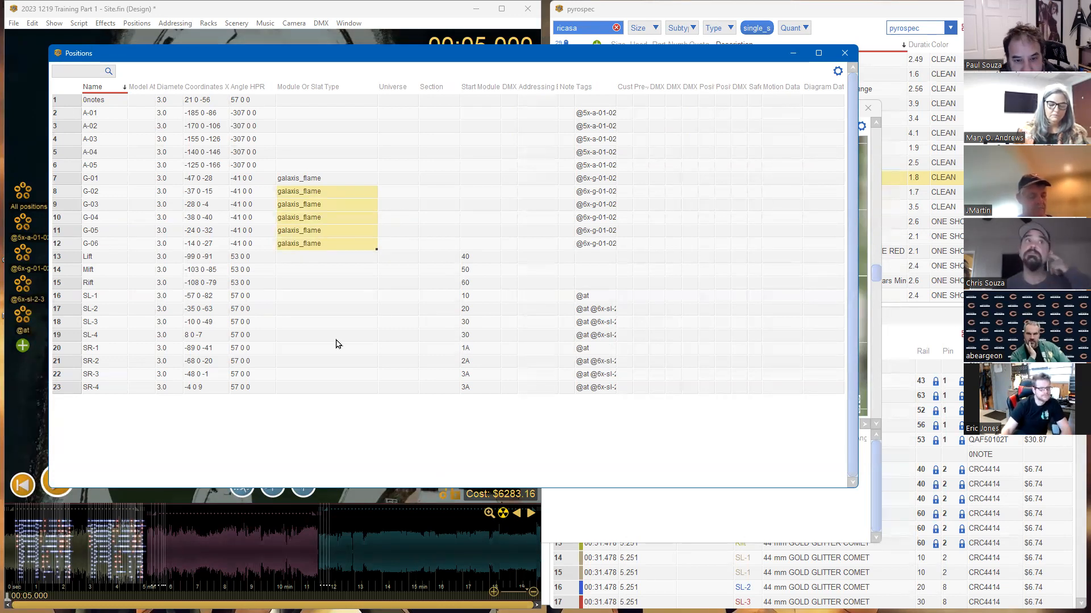
Locate the A positions on the site, switch the rack layout to A-03 and open that position's properties
{"action": "left_click", "coordinate": [328, 12]}
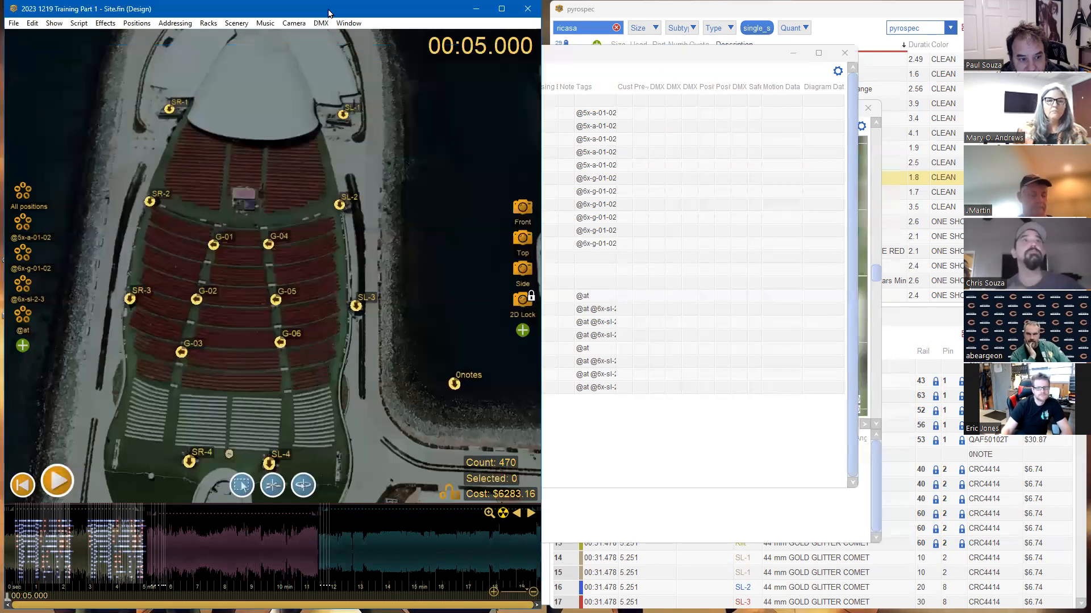
{"action": "scroll", "coordinate": [296, 183], "scroll_direction": "up", "scroll_amount": 5}
{"action": "left_click_drag", "start_coordinate": [276, 220], "coordinate": [253, 372]}
{"action": "left_click_drag", "start_coordinate": [213, 168], "coordinate": [208, 316]}
{"action": "scroll", "coordinate": [191, 309], "scroll_direction": "up", "scroll_amount": 1}
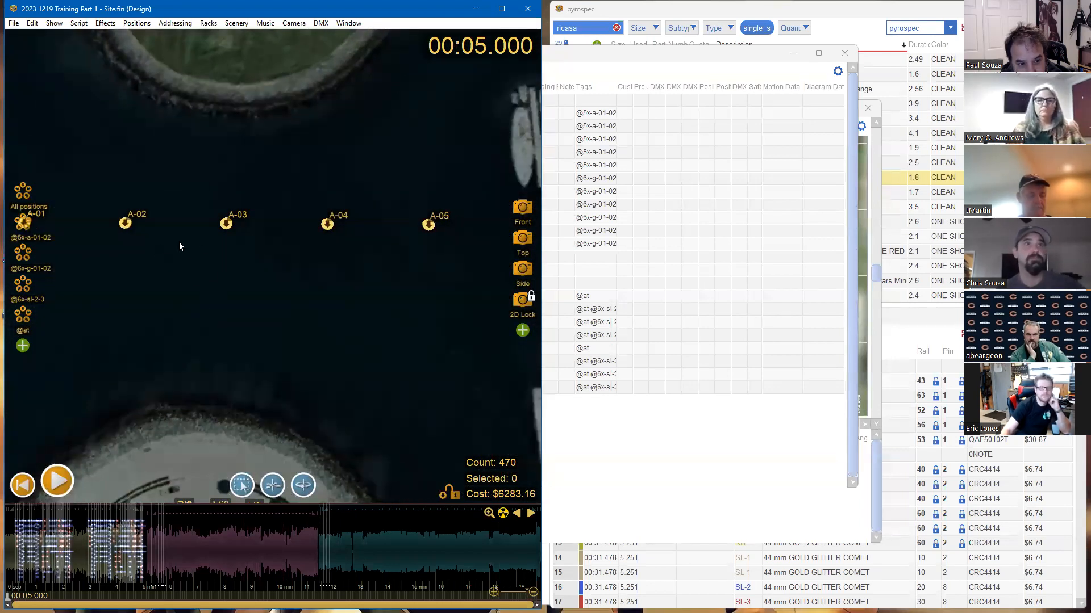
{"action": "scroll", "coordinate": [197, 263], "scroll_direction": "down", "scroll_amount": 1}
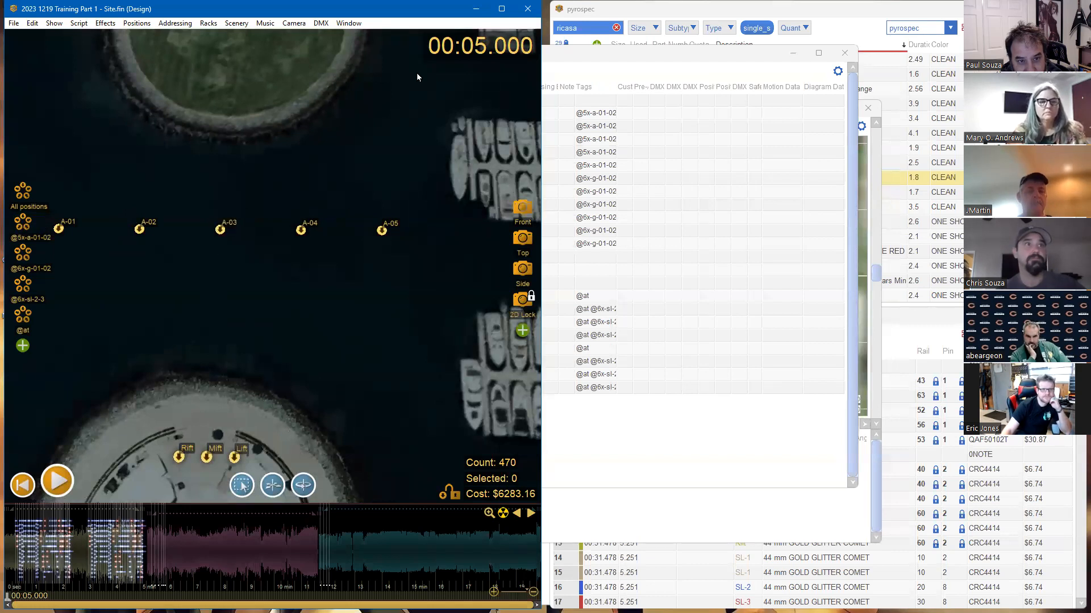
{"action": "left_click", "coordinate": [348, 22]}
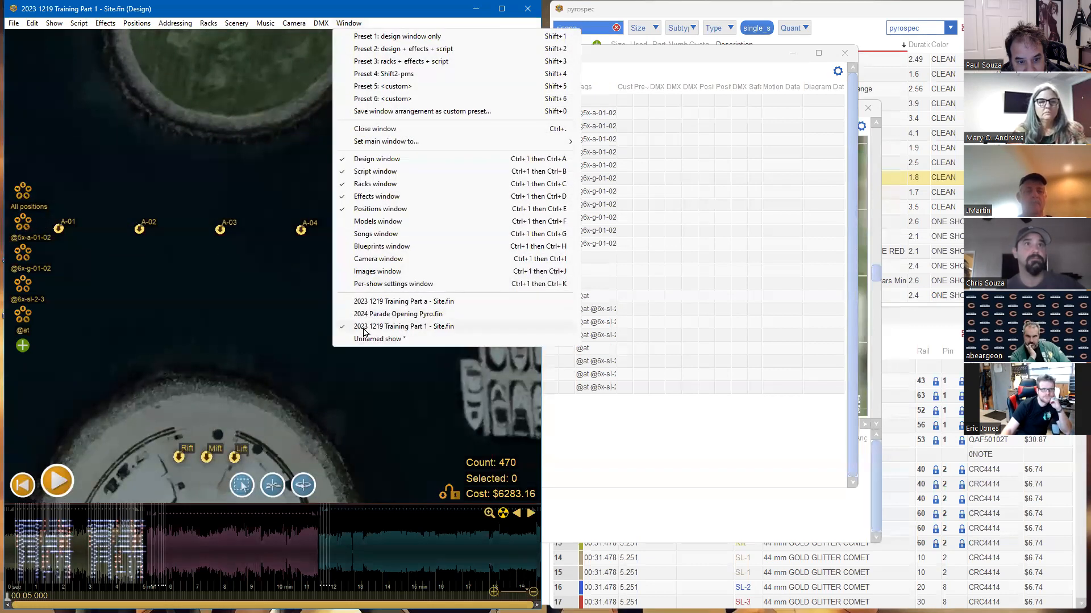
{"action": "left_click", "coordinate": [380, 184]}
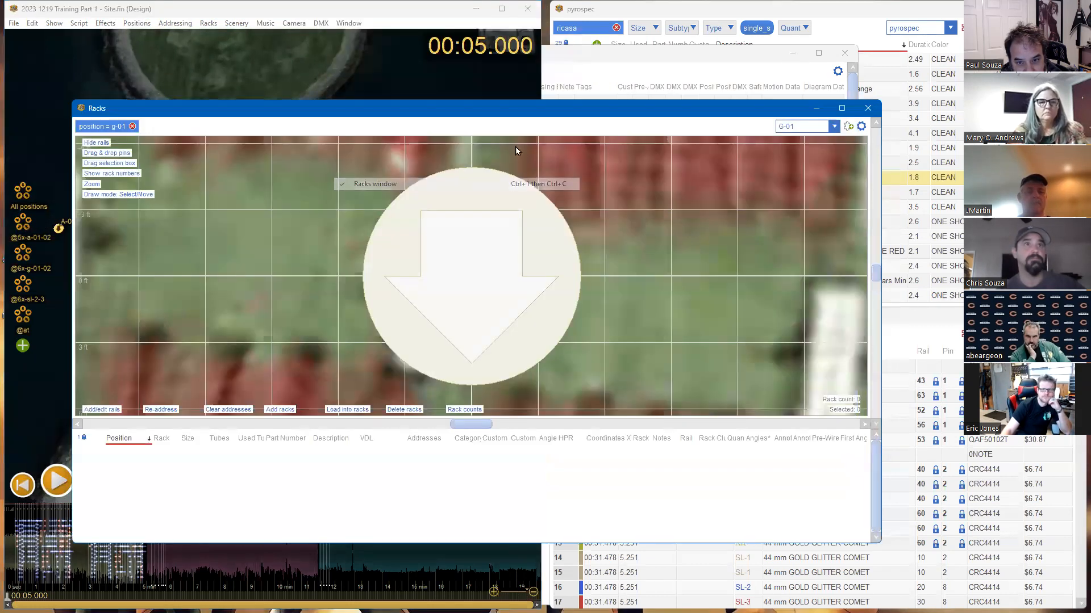
{"action": "left_click", "coordinate": [806, 128]}
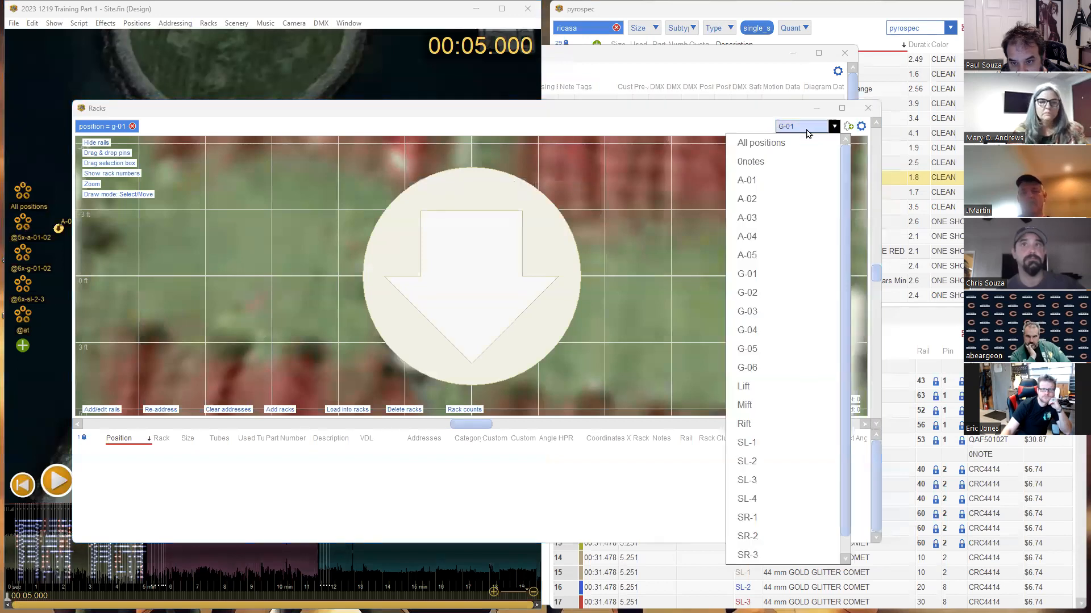
{"action": "left_click", "coordinate": [792, 216]}
{"action": "right_click", "coordinate": [503, 263]}
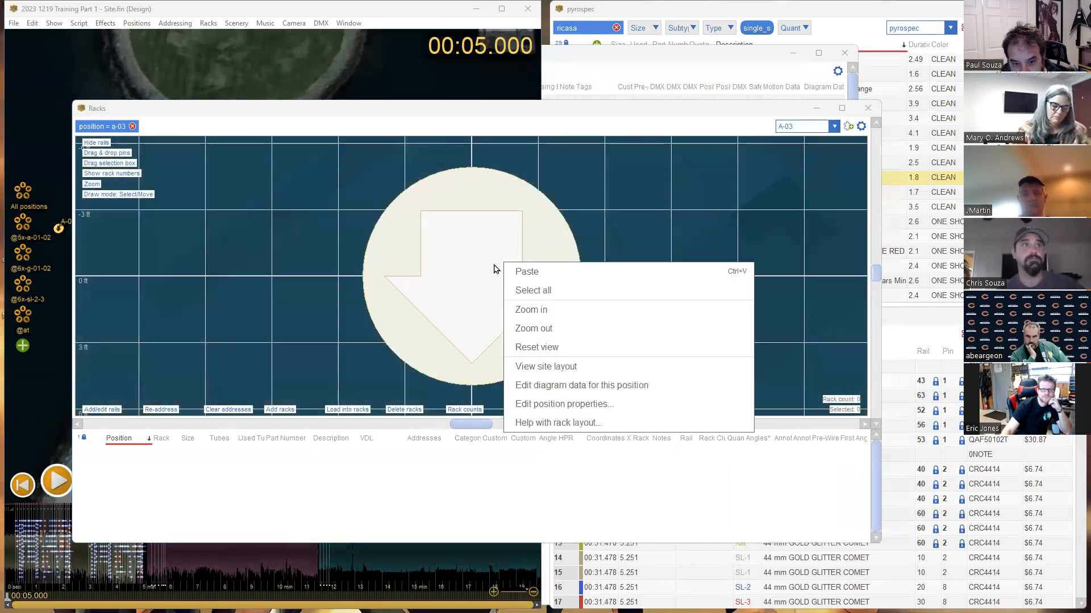
{"action": "left_click", "coordinate": [540, 400]}
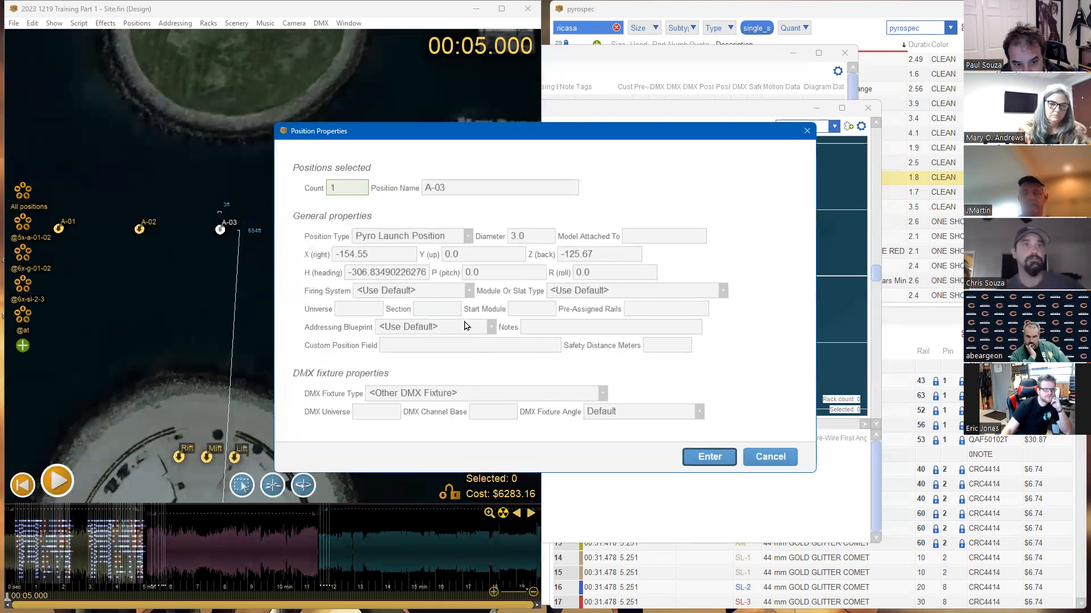
Set A-03's firing system to Pyrodigital with the module type Pyrodigital 15 Pin Starting From FM 01 and apply the properties
{"action": "left_click", "coordinate": [442, 291]}
{"action": "scroll", "coordinate": [448, 363], "scroll_direction": "down", "scroll_amount": 4}
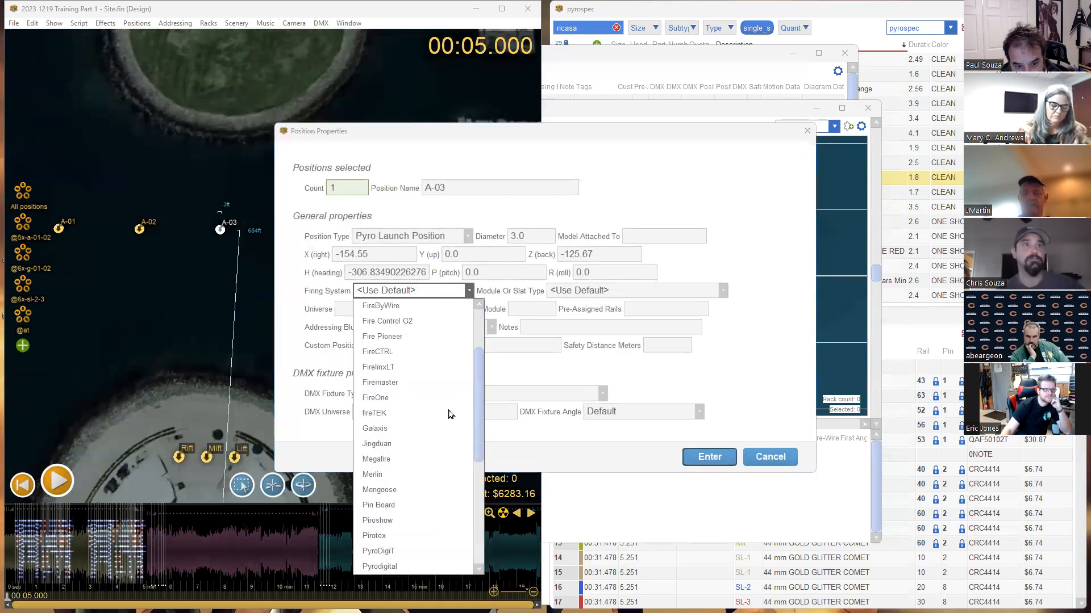
{"action": "scroll", "coordinate": [448, 414], "scroll_direction": "up", "scroll_amount": 1}
{"action": "scroll", "coordinate": [449, 414], "scroll_direction": "down", "scroll_amount": 3}
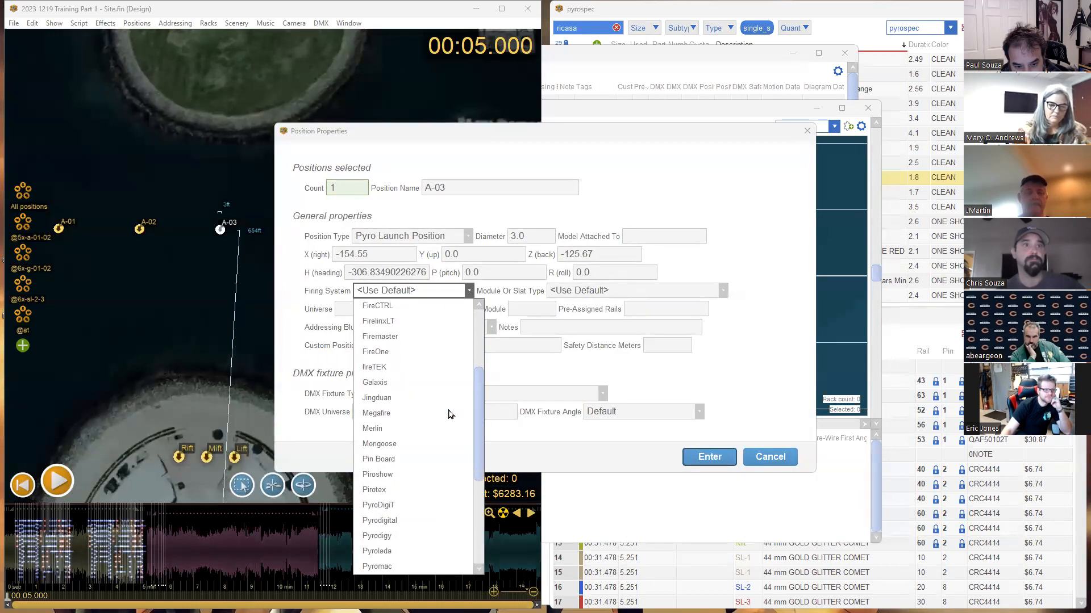
{"action": "left_click", "coordinate": [404, 473]}
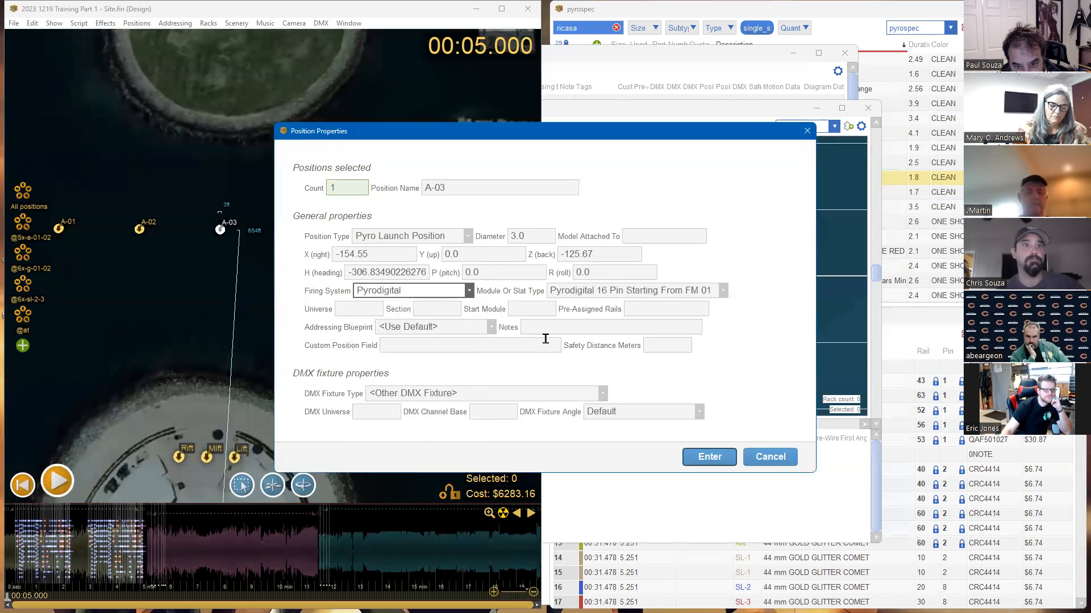
{"action": "left_click", "coordinate": [637, 291]}
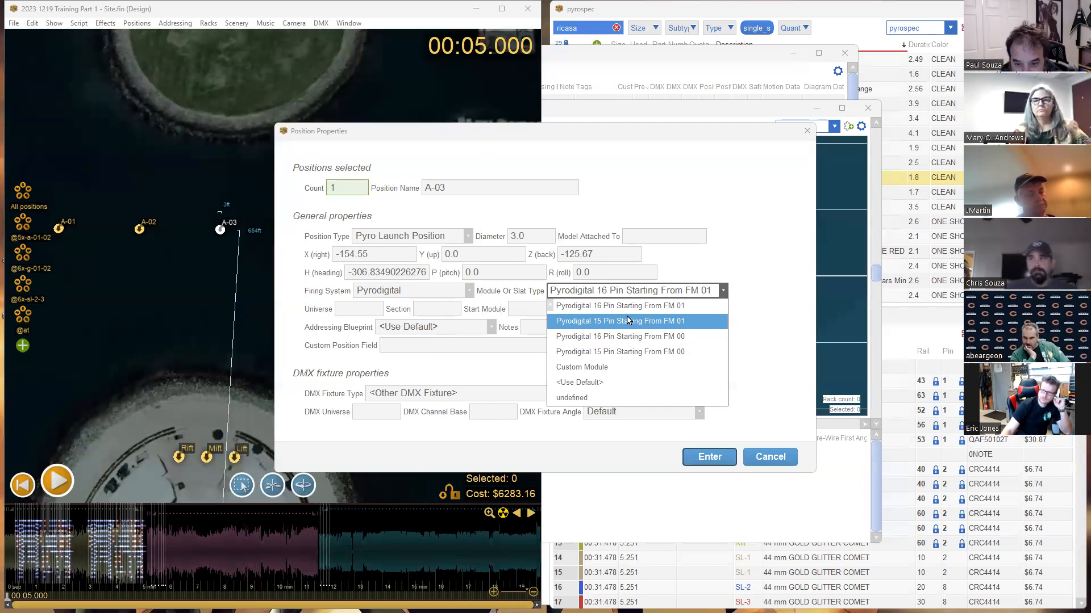
{"action": "left_click", "coordinate": [629, 321]}
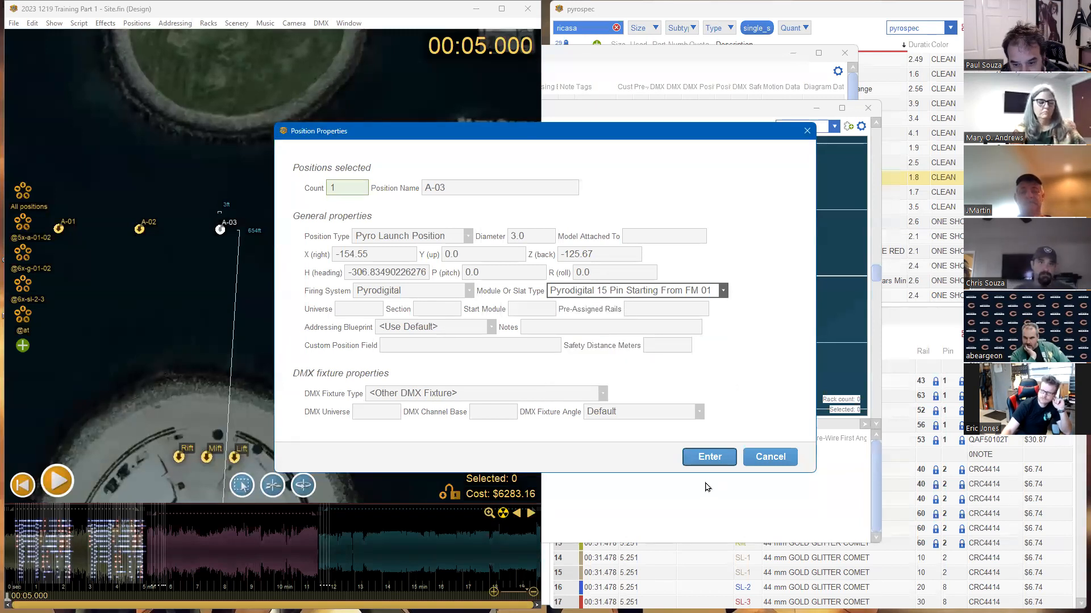
{"action": "left_click", "coordinate": [710, 456]}
In the Positions window, copy A-03's pyrodigital_fm_15ch module type to 0notes and positions A-01 through A-05
{"action": "left_click", "coordinate": [350, 23]}
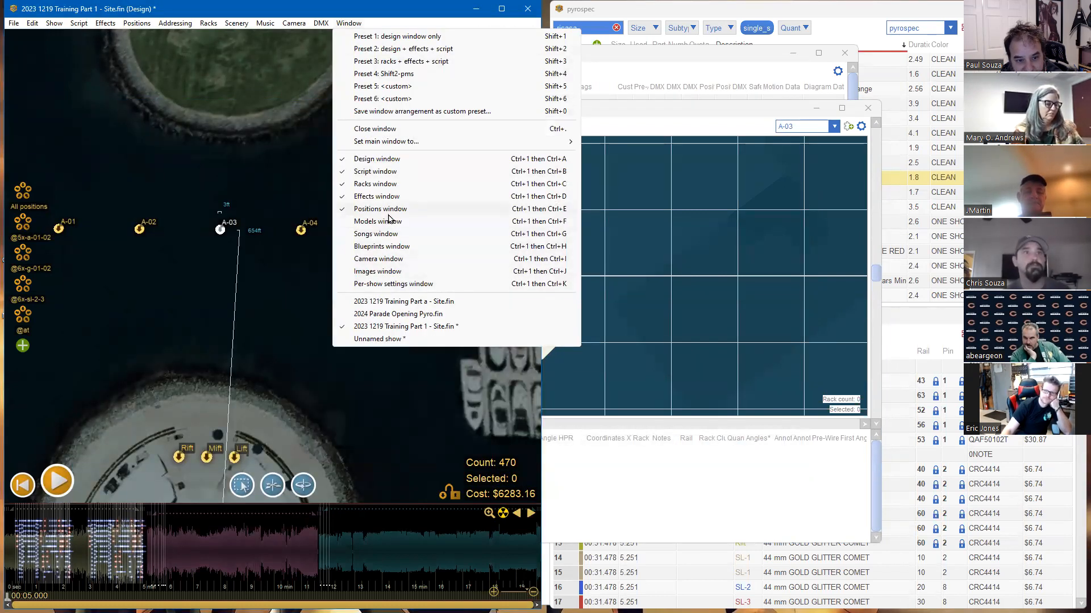
{"action": "left_click", "coordinate": [380, 209]}
{"action": "left_click", "coordinate": [333, 151]}
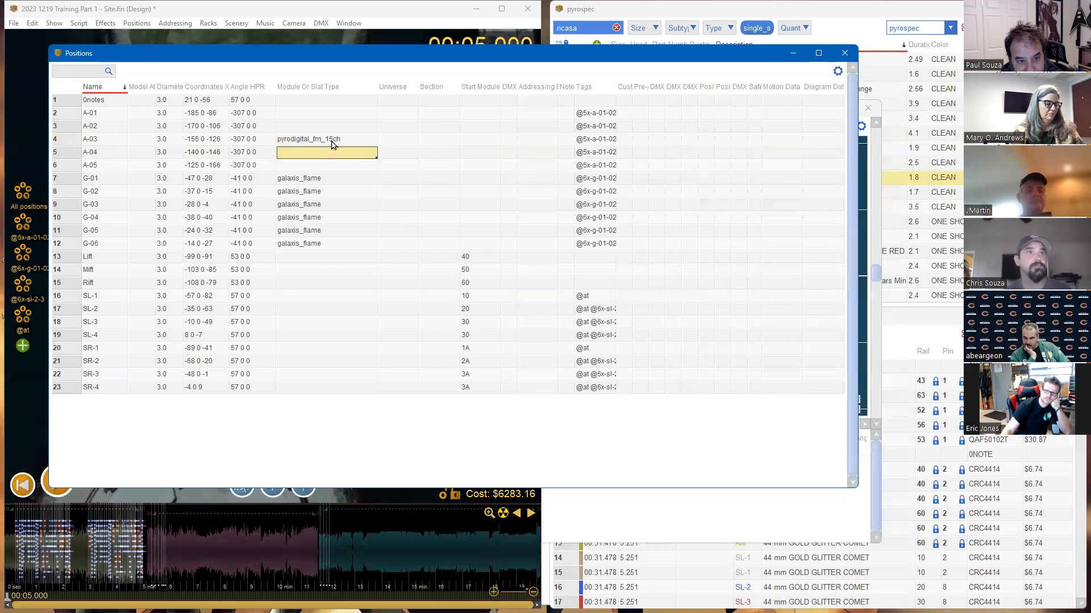
{"action": "left_click", "coordinate": [334, 142]}
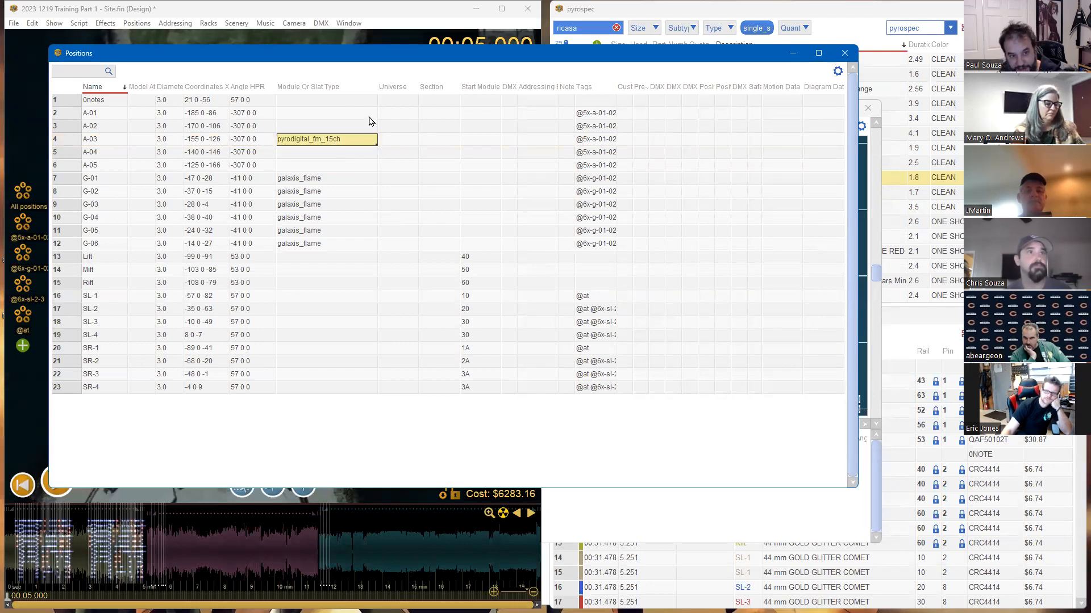
{"action": "left_click_drag", "start_coordinate": [334, 106], "coordinate": [335, 165]}
{"action": "type", "text": "pyrodigital_fm_15ch"}
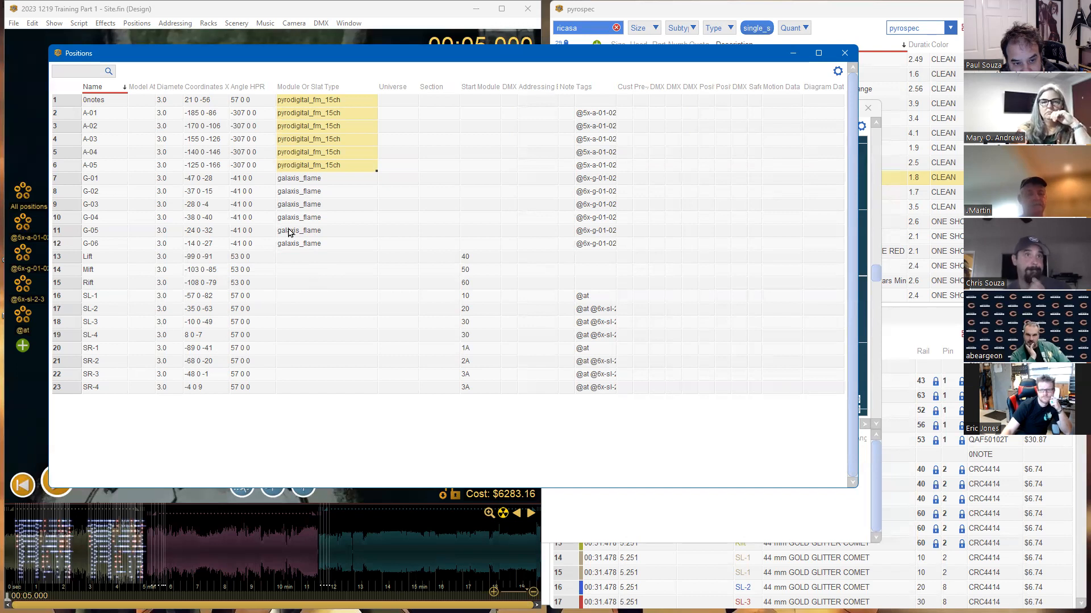
Check the show's default firing system and module type in the show information
{"action": "left_click", "coordinate": [47, 22]}
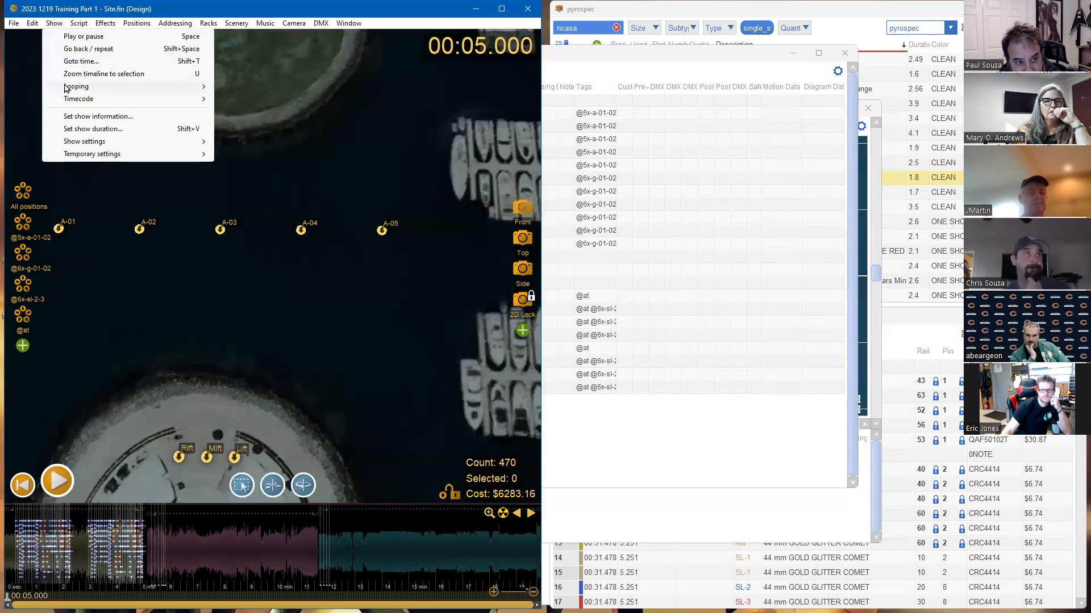
{"action": "left_click", "coordinate": [73, 118]}
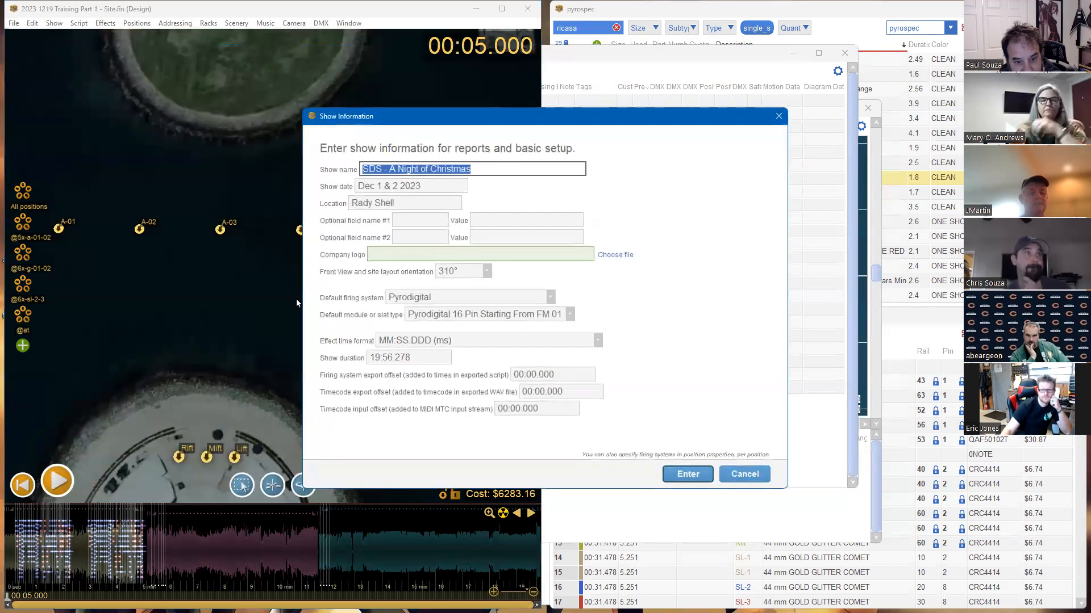
{"action": "left_click", "coordinate": [473, 313]}
{"action": "left_click", "coordinate": [502, 318]}
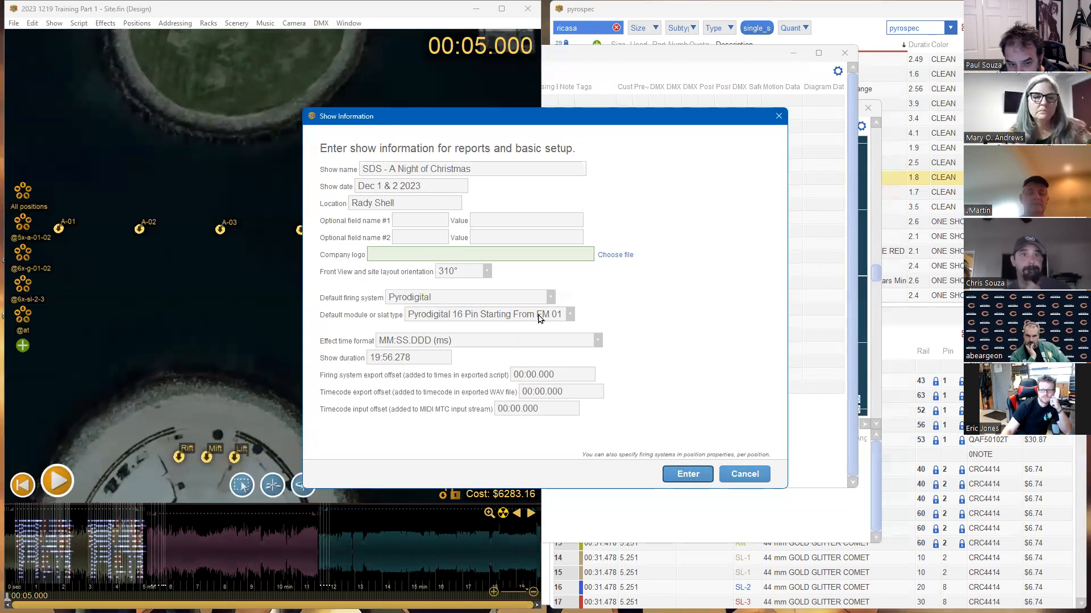
{"action": "left_click", "coordinate": [669, 484]}
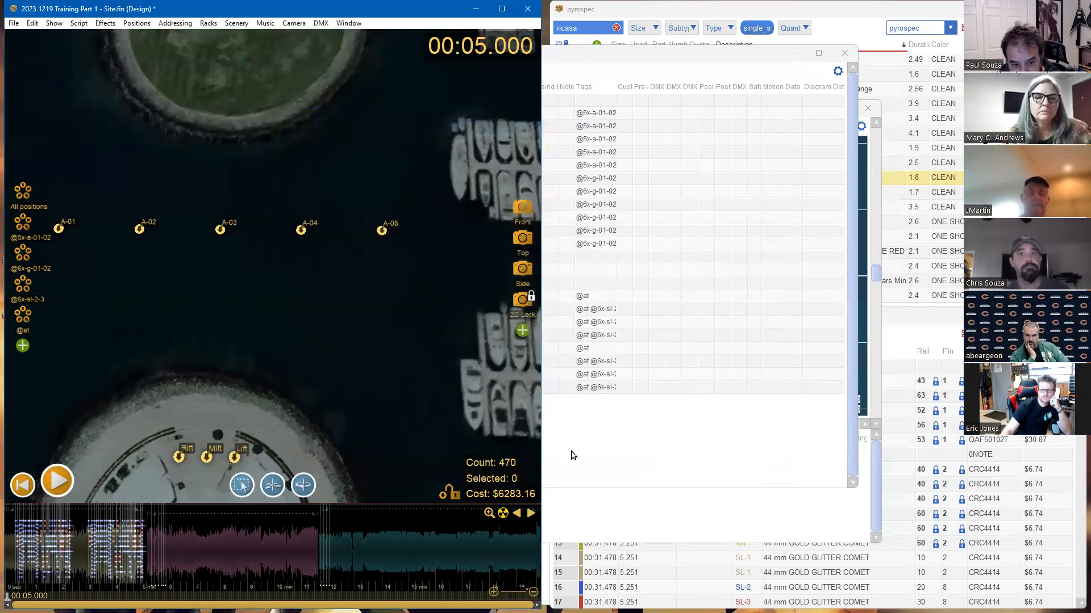
Look over the A positions on the water and bring up the Racks window with A-03's layout
{"action": "left_click_drag", "start_coordinate": [387, 410], "coordinate": [389, 206]}
{"action": "left_click_drag", "start_coordinate": [388, 136], "coordinate": [389, 316]}
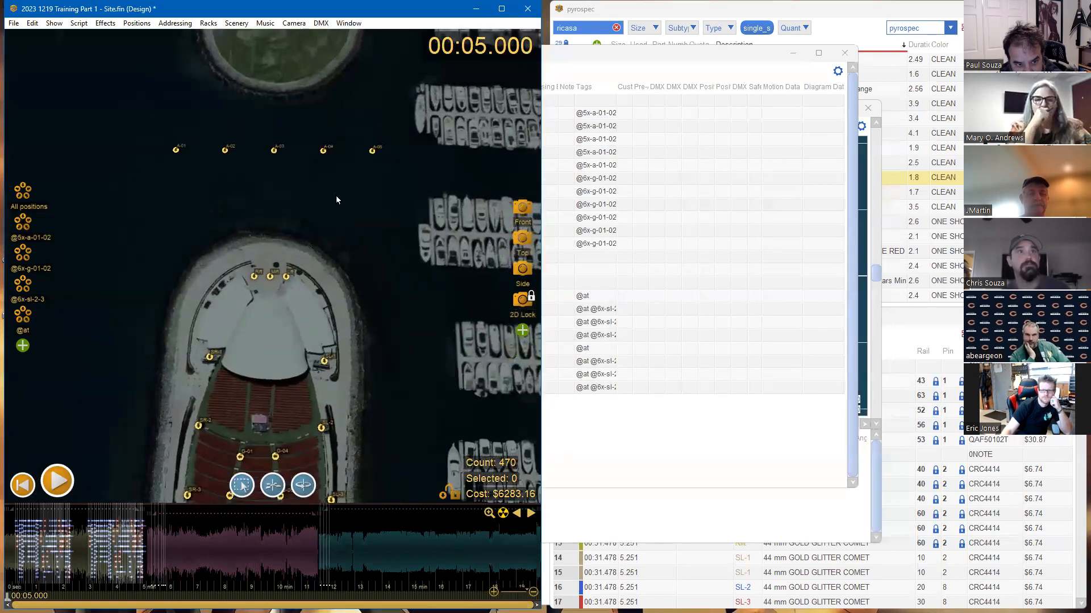
{"action": "left_click_drag", "start_coordinate": [336, 196], "coordinate": [336, 277]}
{"action": "scroll", "coordinate": [274, 260], "scroll_direction": "up", "scroll_amount": 1}
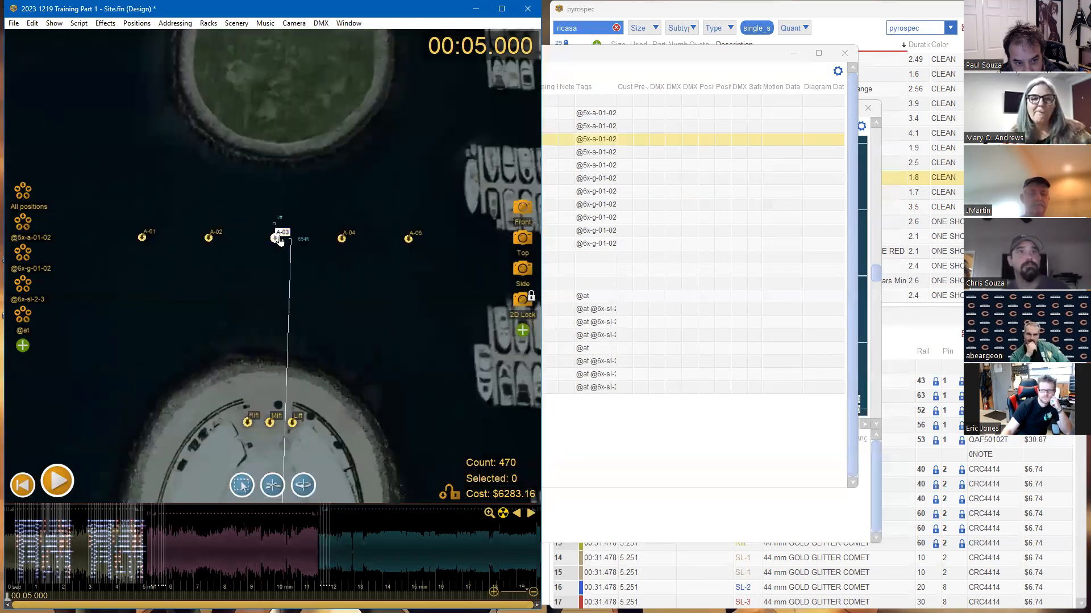
{"action": "left_click", "coordinate": [348, 24]}
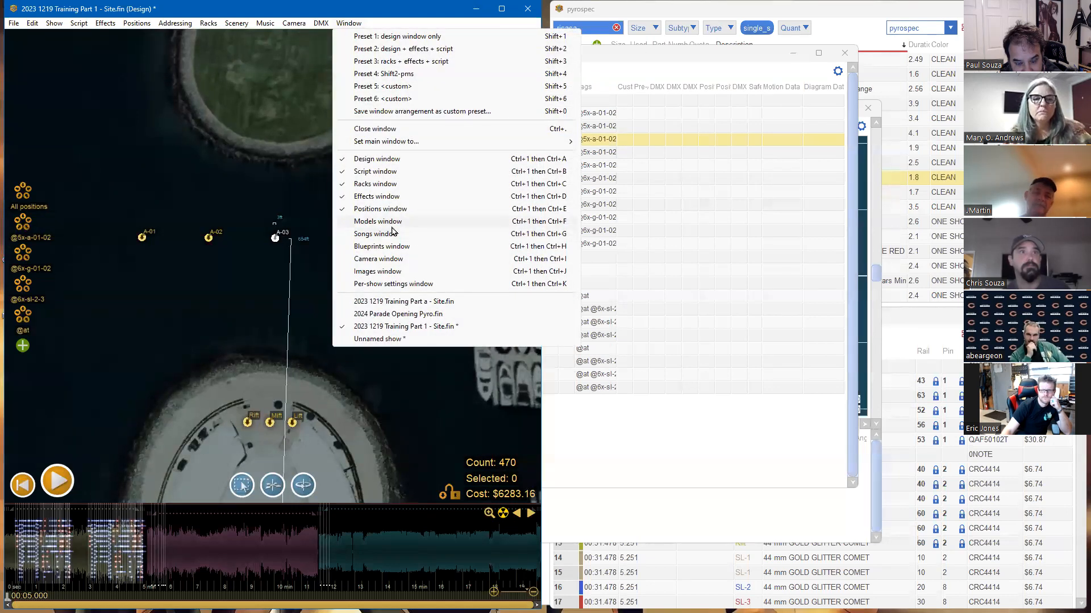
{"action": "left_click", "coordinate": [237, 348]}
{"action": "left_click", "coordinate": [348, 23]}
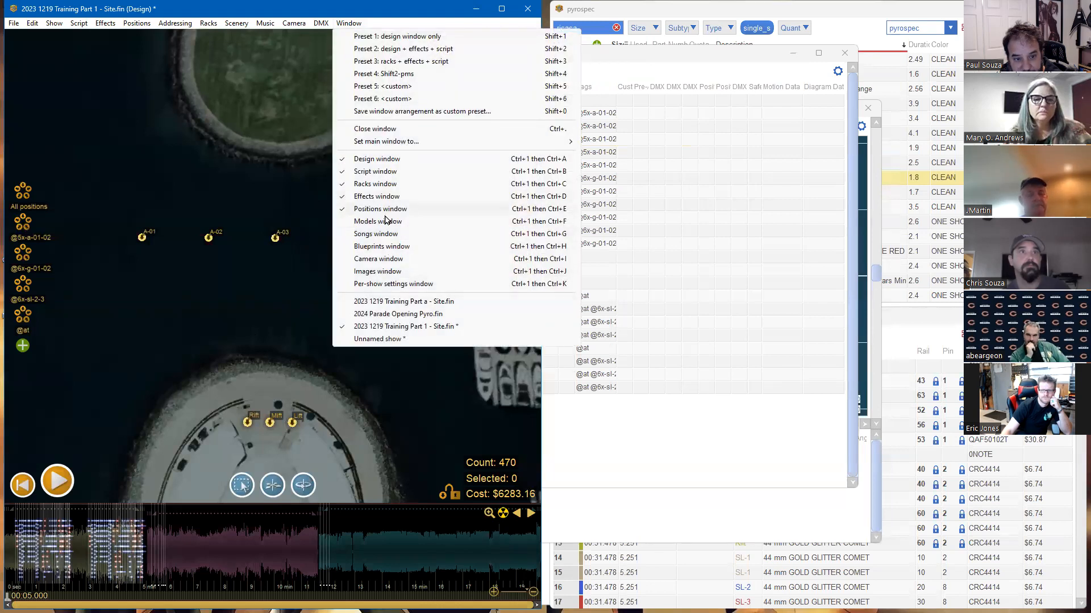
{"action": "left_click", "coordinate": [374, 184]}
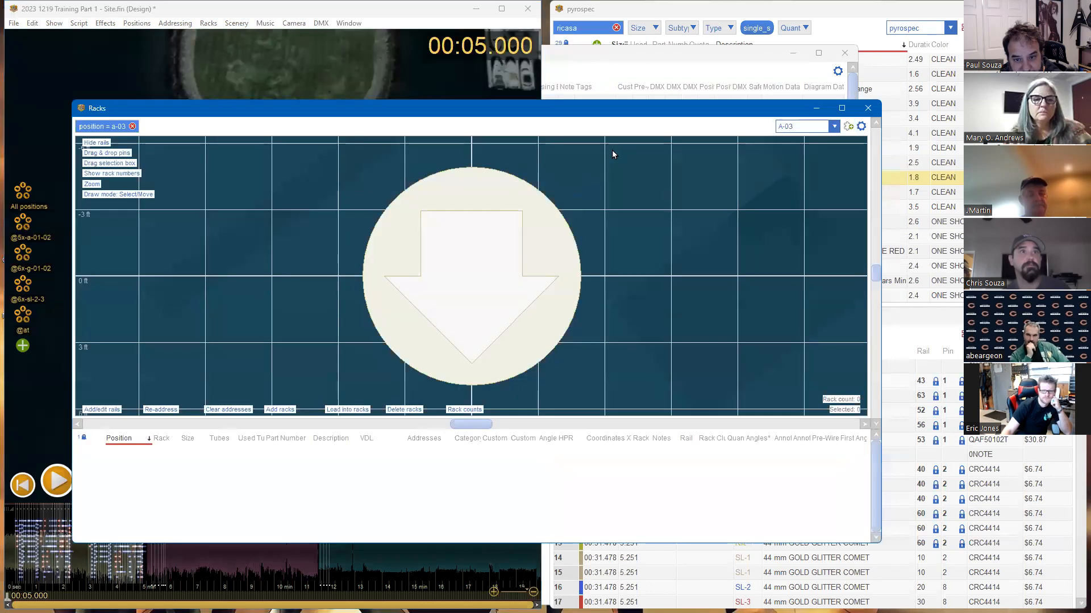
Set A-03's firing system to Cobra with the module type COBRA 18M, 36M or 72M and apply the position properties
{"action": "right_click", "coordinate": [452, 266]}
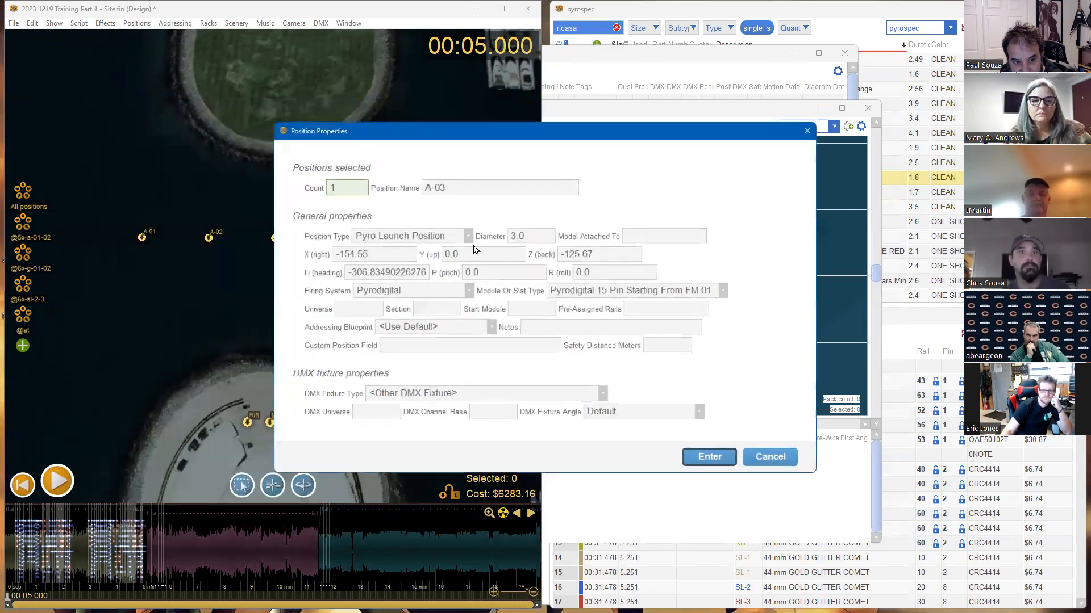
{"action": "left_click", "coordinate": [411, 290]}
{"action": "left_click", "coordinate": [387, 339]}
{"action": "left_click", "coordinate": [600, 293]}
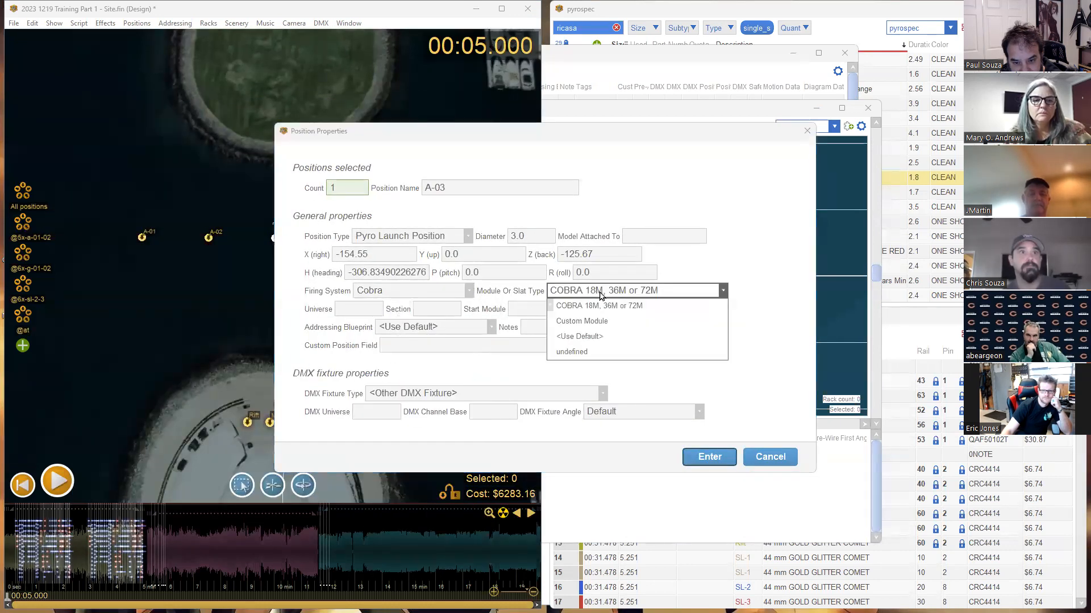
{"action": "left_click", "coordinate": [600, 292]}
{"action": "left_click", "coordinate": [694, 461]}
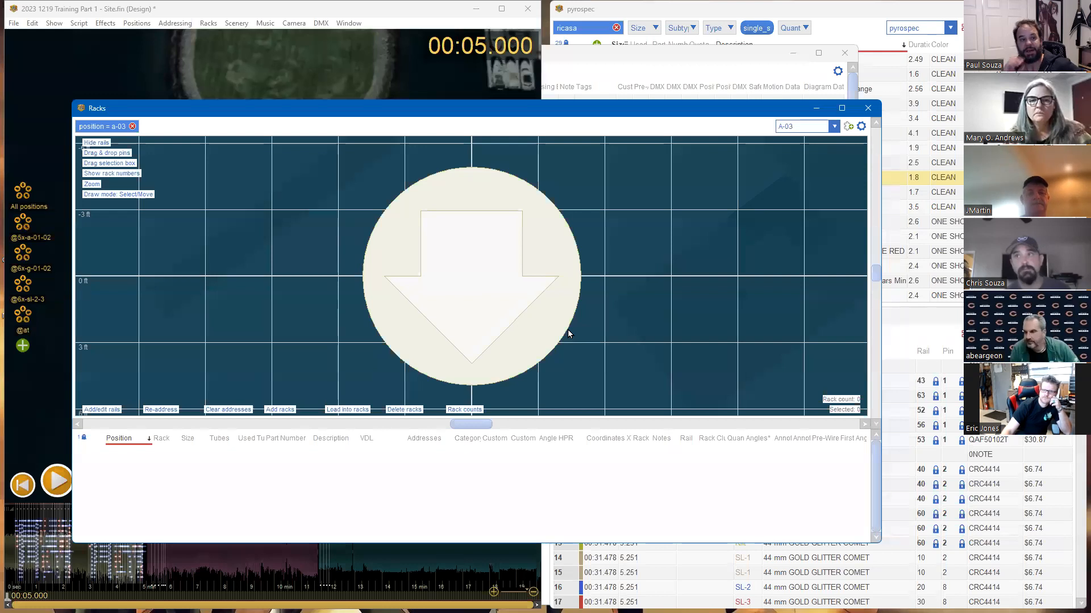
Return to the design view and sample the show timeline at the purple song and within the earlier scripted sections
{"action": "left_click", "coordinate": [316, 83]}
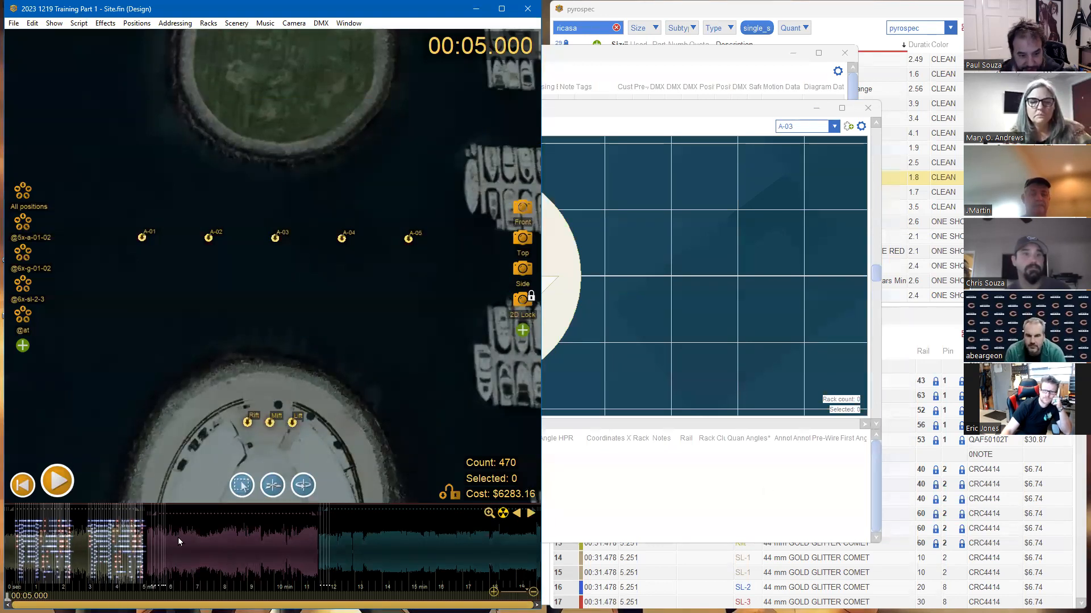
{"action": "left_click", "coordinate": [185, 564]}
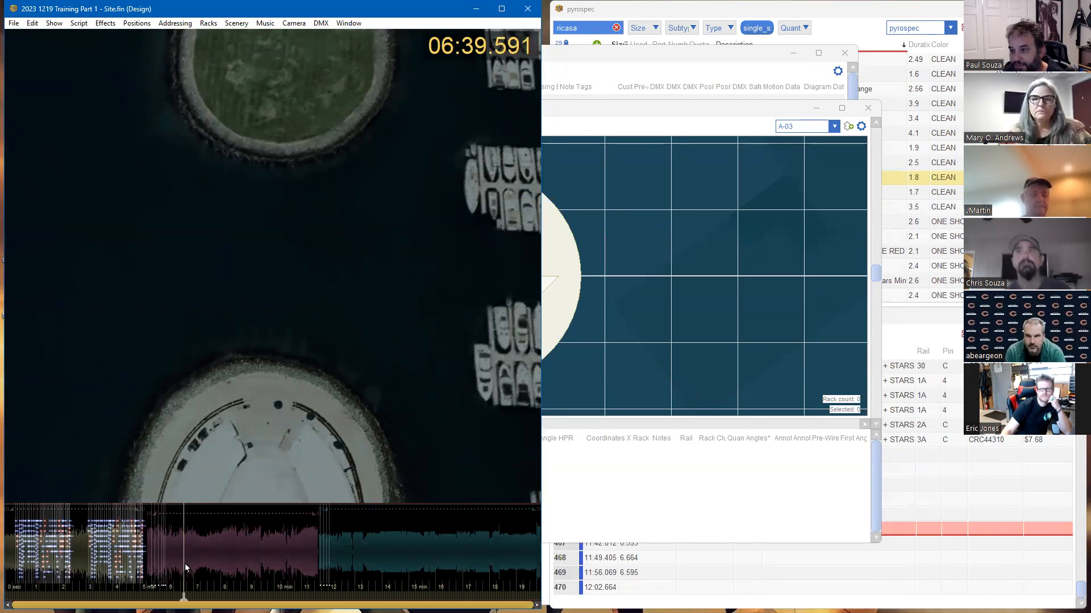
{"action": "key", "text": "space"}
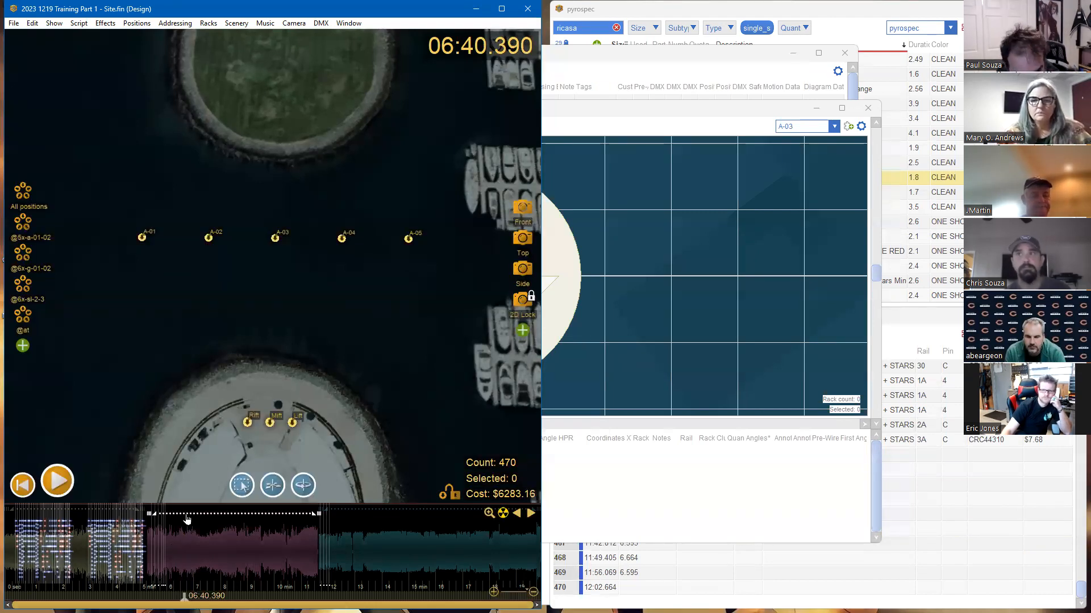
{"action": "left_click", "coordinate": [137, 533]}
{"action": "scroll", "coordinate": [136, 533], "scroll_direction": "up", "scroll_amount": 2}
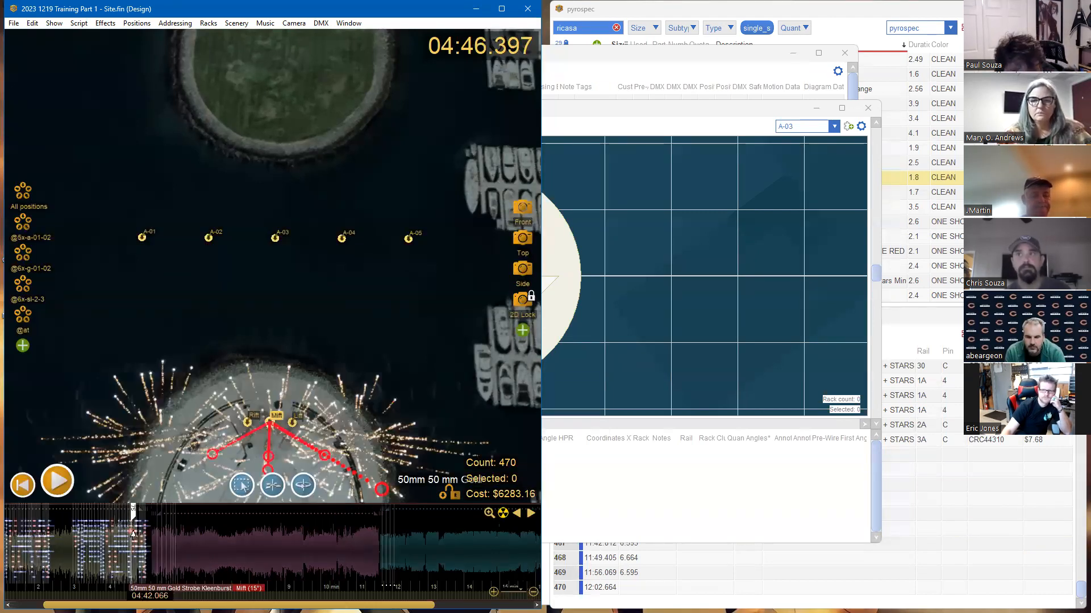
{"action": "left_click", "coordinate": [85, 534]}
{"action": "scroll", "coordinate": [91, 534], "scroll_direction": "up", "scroll_amount": 2}
{"action": "left_click", "coordinate": [82, 534]}
{"action": "left_click", "coordinate": [53, 555]}
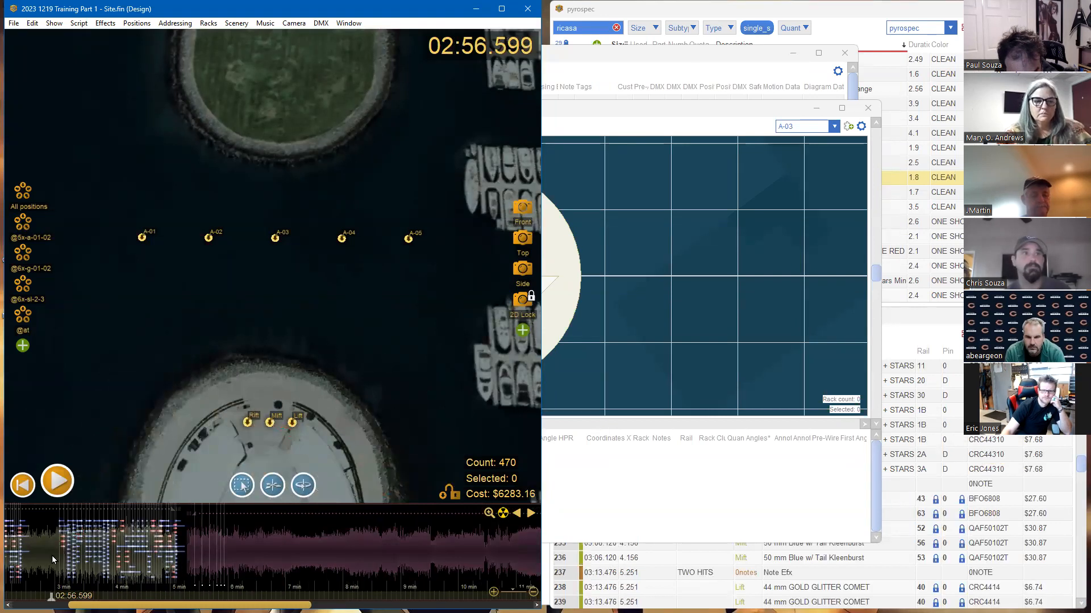
Play the show briefly from about the 3-minute mark, just before the second block of scripted effects
{"action": "left_click", "coordinate": [55, 556]}
{"action": "key", "text": "space"}
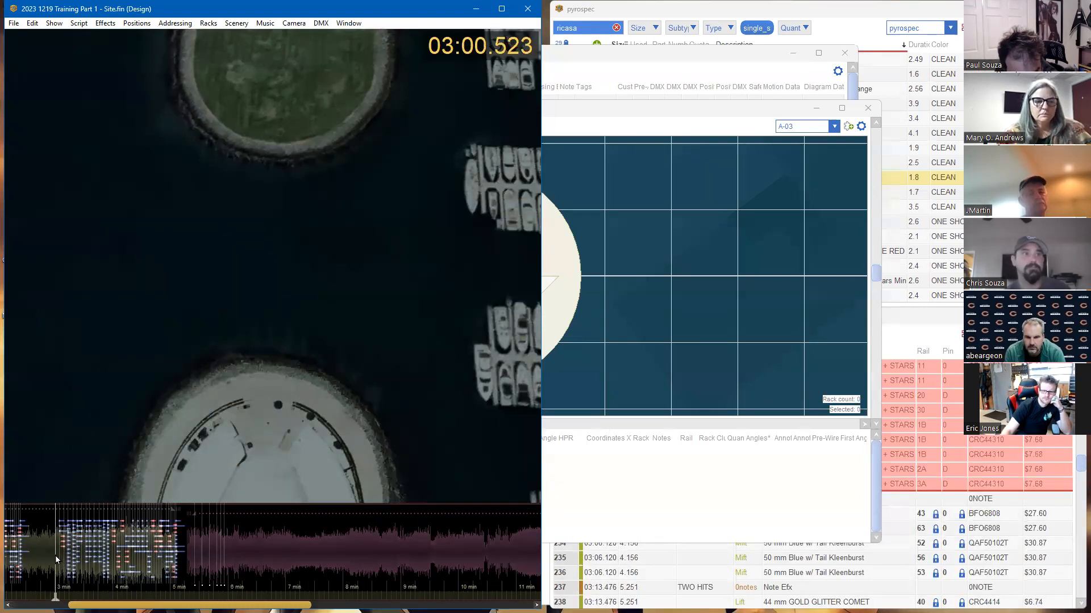
{"action": "scroll", "coordinate": [56, 555], "scroll_direction": "up", "scroll_amount": 2}
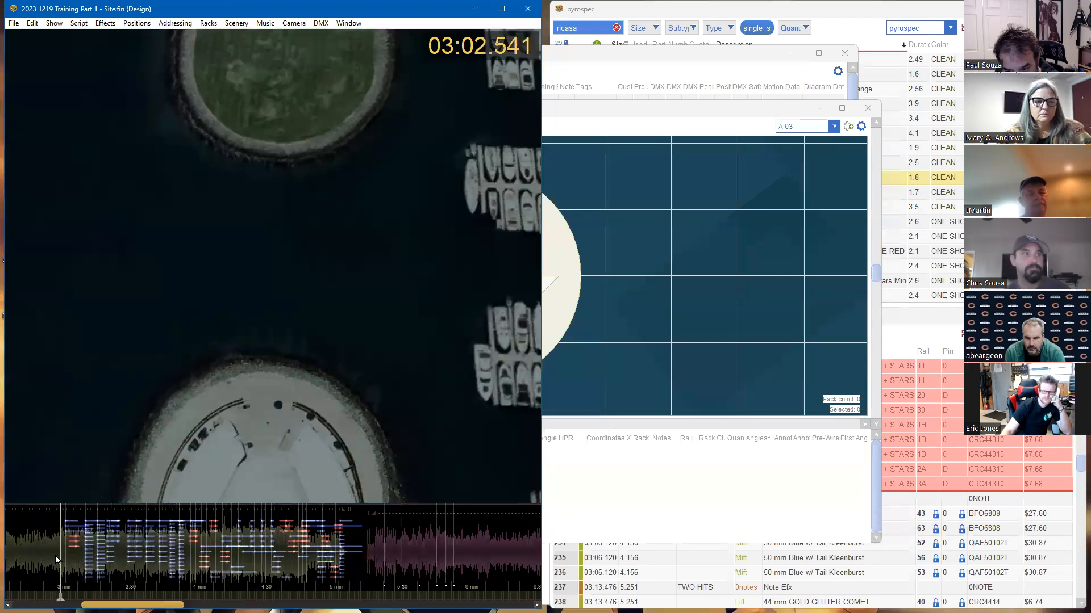
{"action": "key", "text": "space"}
{"action": "left_click", "coordinate": [60, 555]}
{"action": "key", "text": "space"}
{"action": "key", "text": "space"}
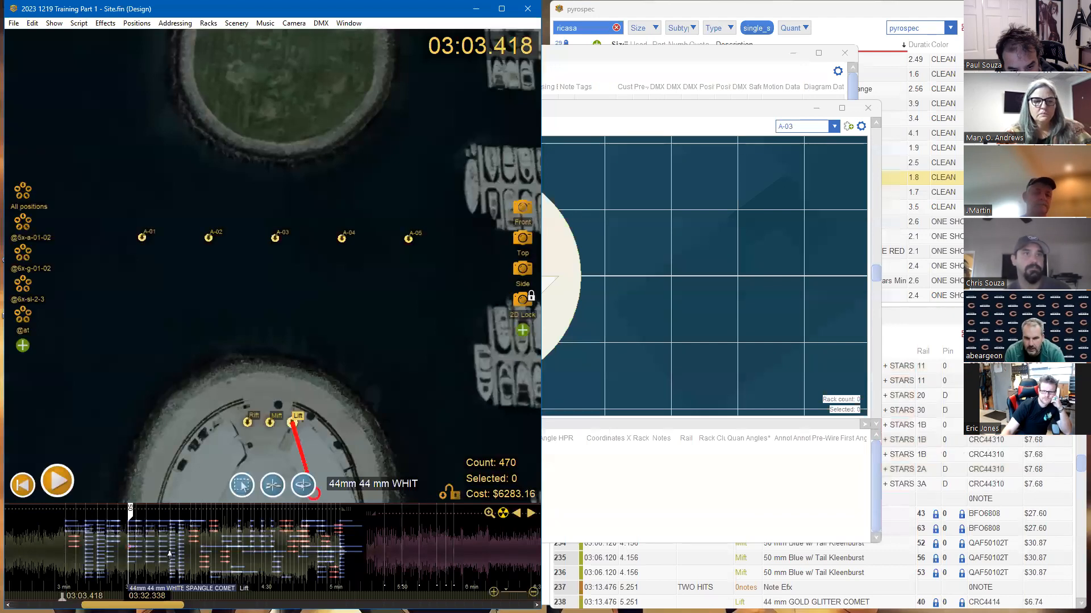
Play the opening of the purple song through its cue markers, from about 05:25 to 05:55
{"action": "left_click", "coordinate": [384, 553]}
{"action": "key", "text": "space"}
{"action": "scroll", "coordinate": [359, 561], "scroll_direction": "up", "scroll_amount": 2}
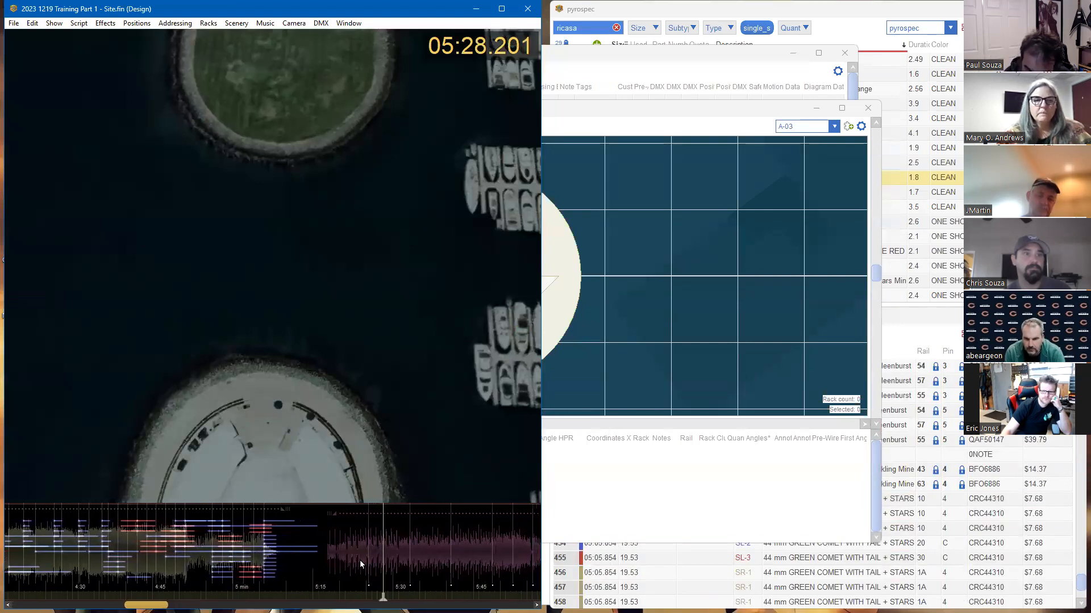
{"action": "key", "text": "space"}
{"action": "scroll", "coordinate": [408, 564], "scroll_direction": "down", "scroll_amount": 2}
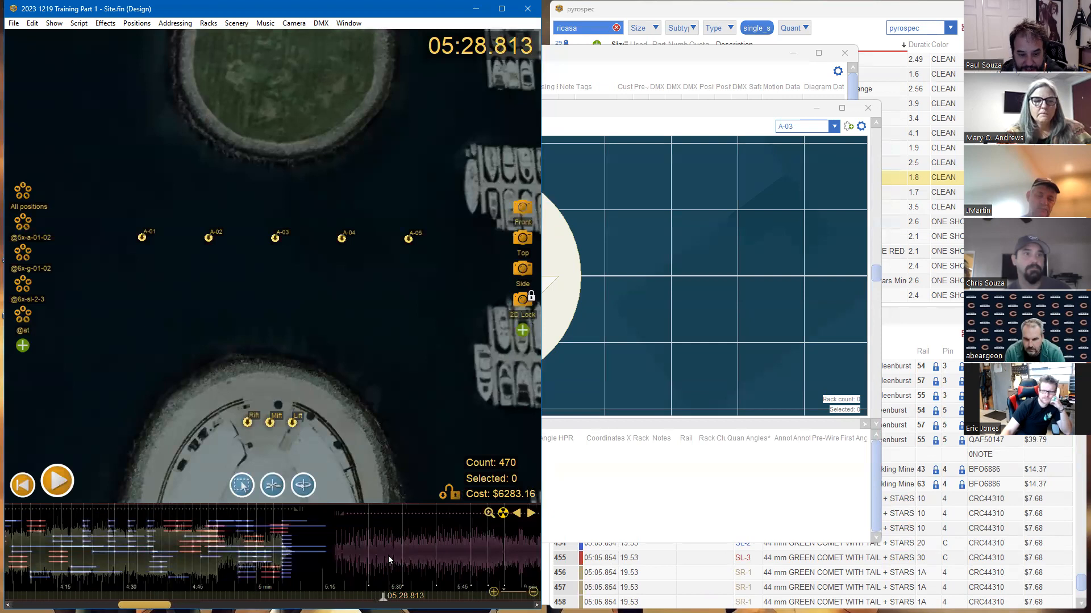
{"action": "scroll", "coordinate": [272, 554], "scroll_direction": "right", "scroll_amount": 5}
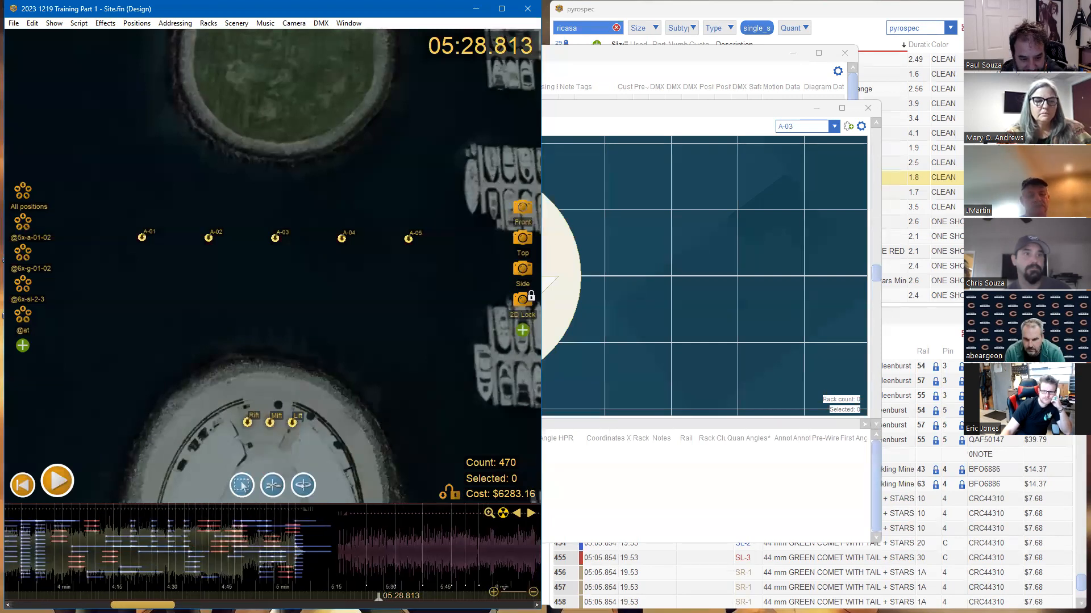
{"action": "scroll", "coordinate": [155, 582], "scroll_direction": "up", "scroll_amount": 2}
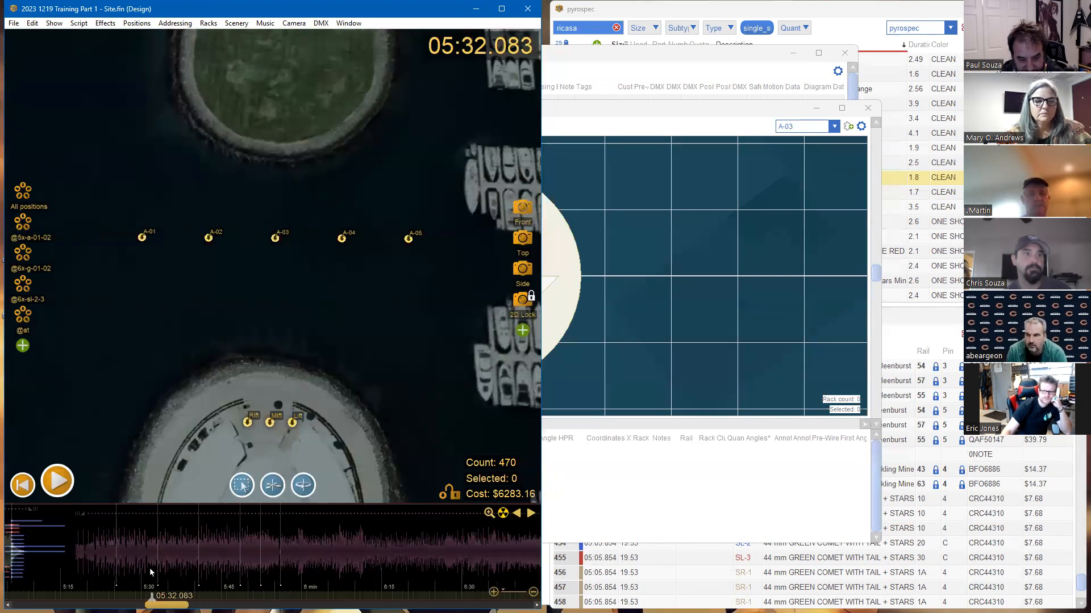
{"action": "left_click", "coordinate": [114, 548]}
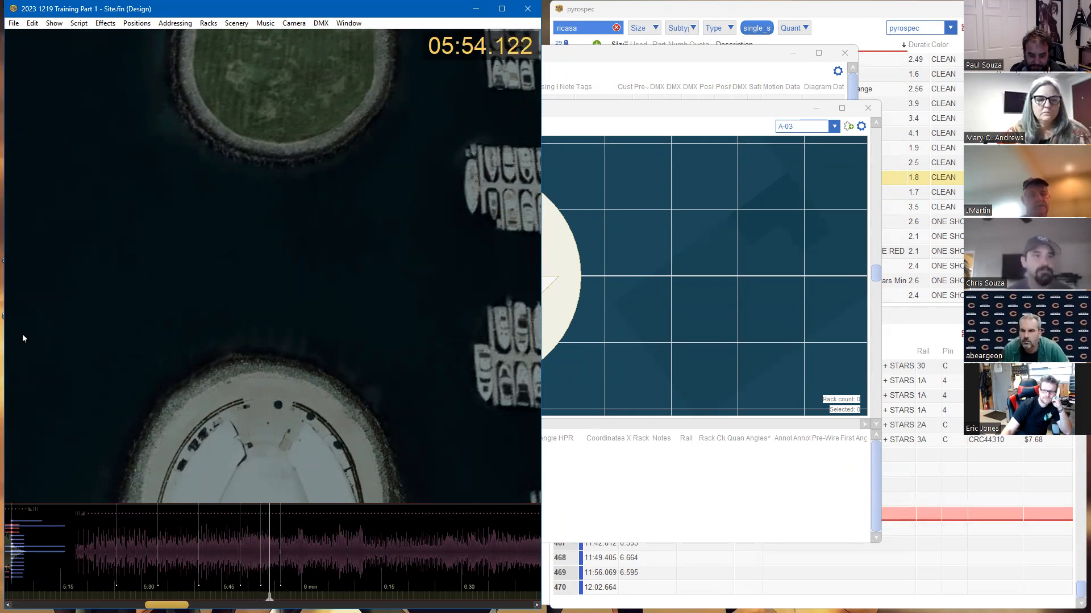
{"action": "mouse_move", "coordinate": [23, 339]}
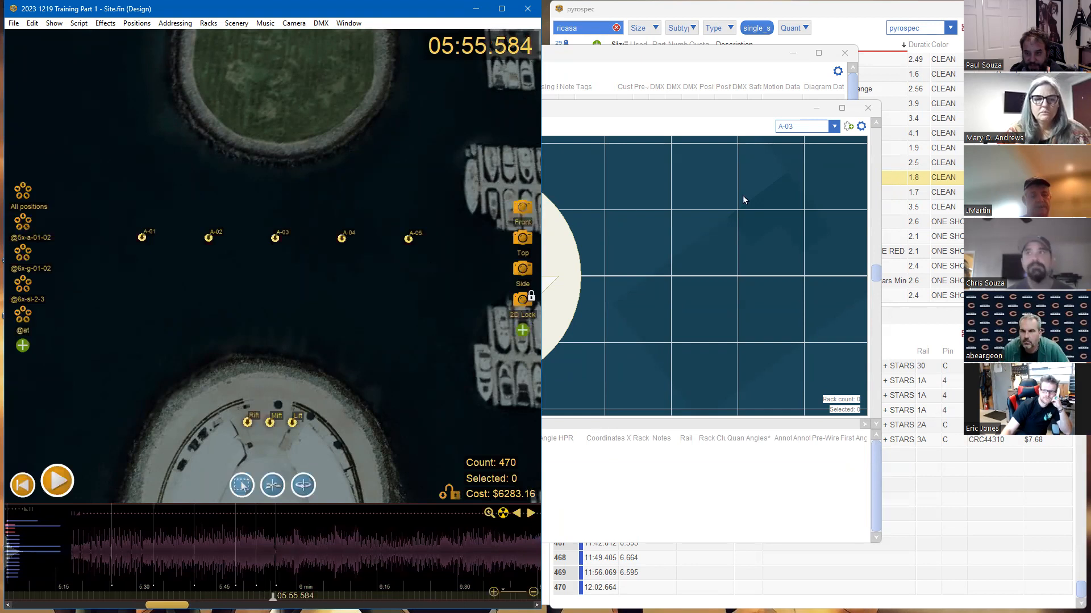
Bring the effects list and Script windows forward, review the rows around the second finale, and play through the blank cue rows after it
{"action": "left_click", "coordinate": [850, 14]}
{"action": "left_click", "coordinate": [900, 334]}
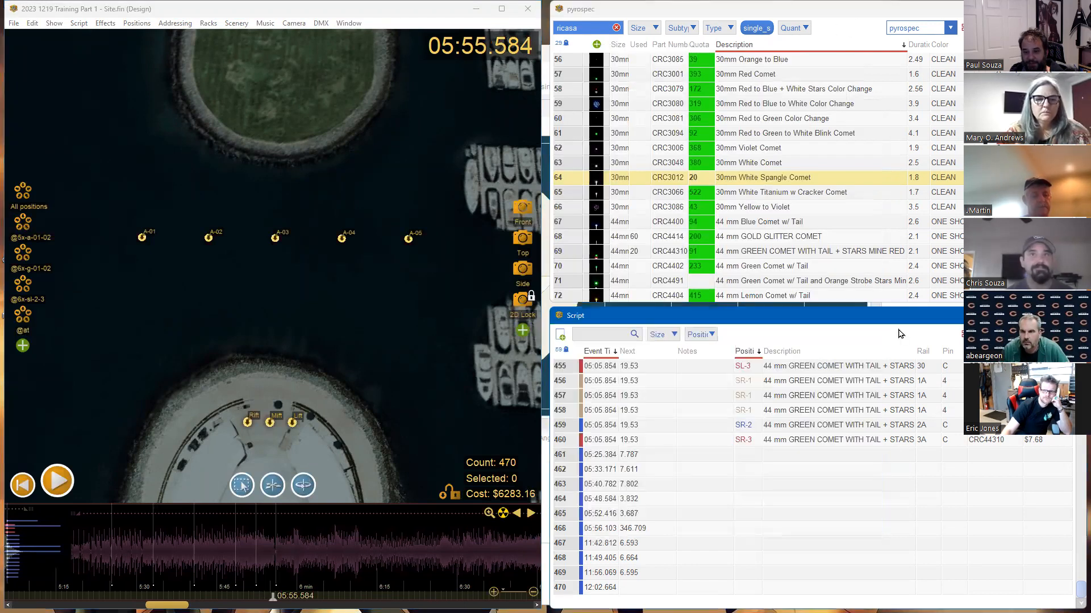
{"action": "scroll", "coordinate": [759, 439], "scroll_direction": "up", "scroll_amount": 10}
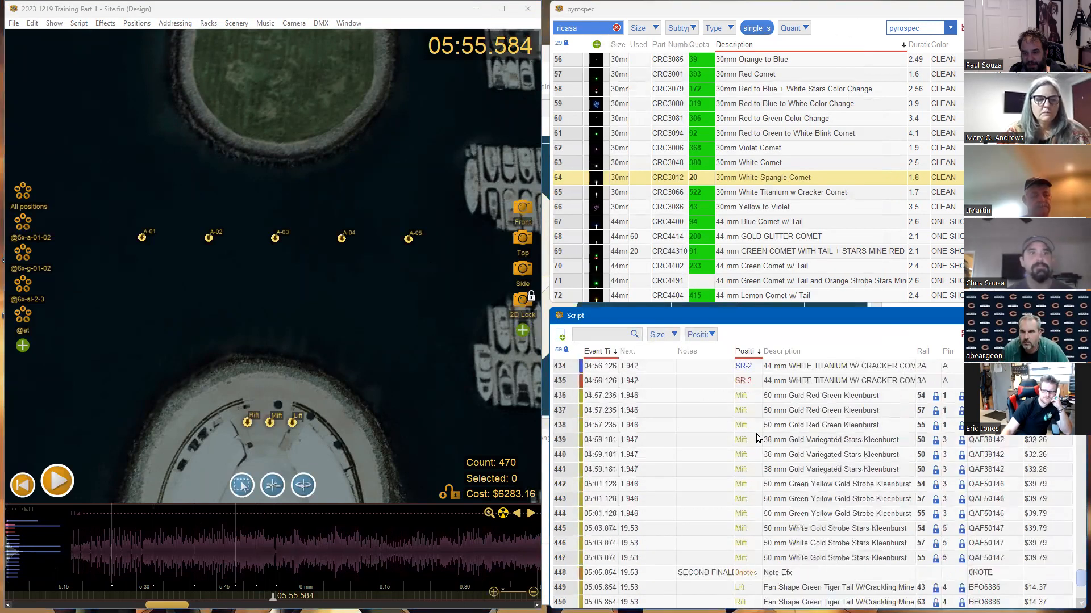
{"action": "scroll", "coordinate": [744, 439], "scroll_direction": "down", "scroll_amount": 8}
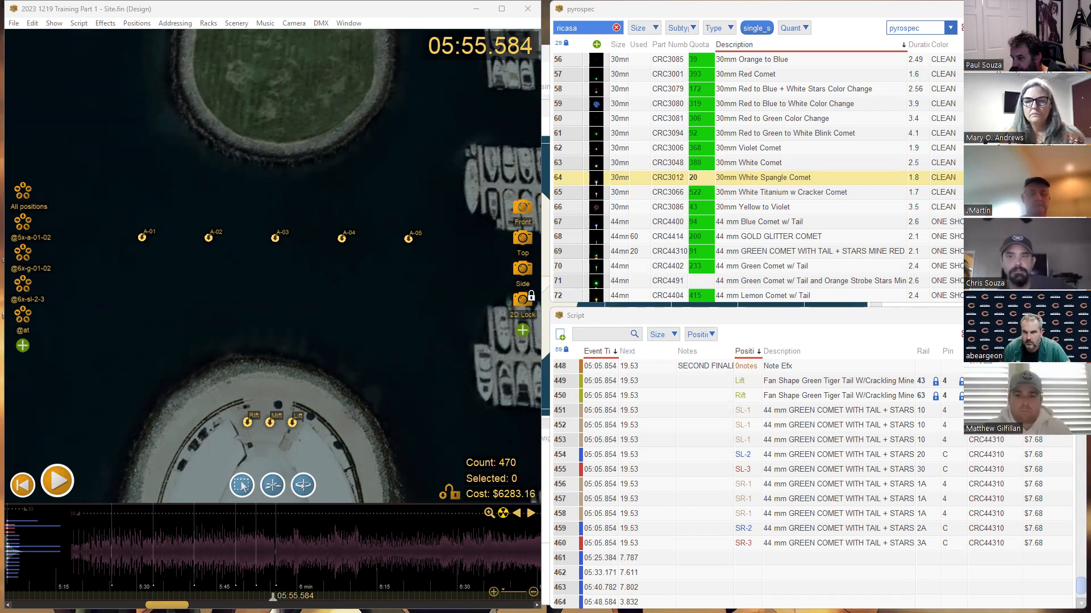
{"action": "left_click", "coordinate": [80, 567]}
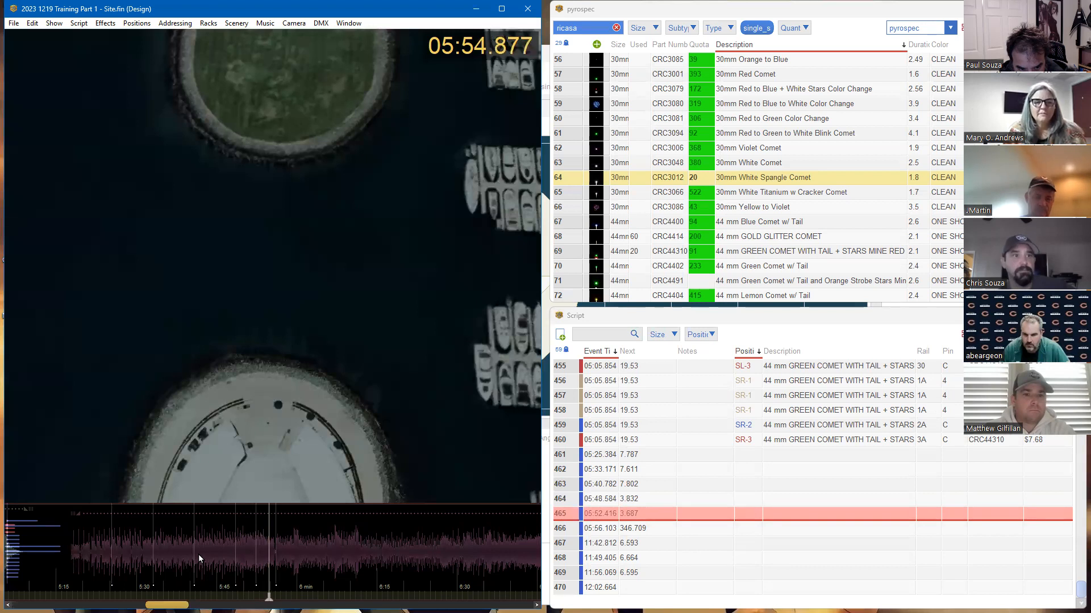
{"action": "key", "text": "space"}
Frame the seating area in a tilted perspective that shows the G, SL and SR positions together with the A positions
{"action": "left_click_drag", "start_coordinate": [362, 417], "coordinate": [340, 108]}
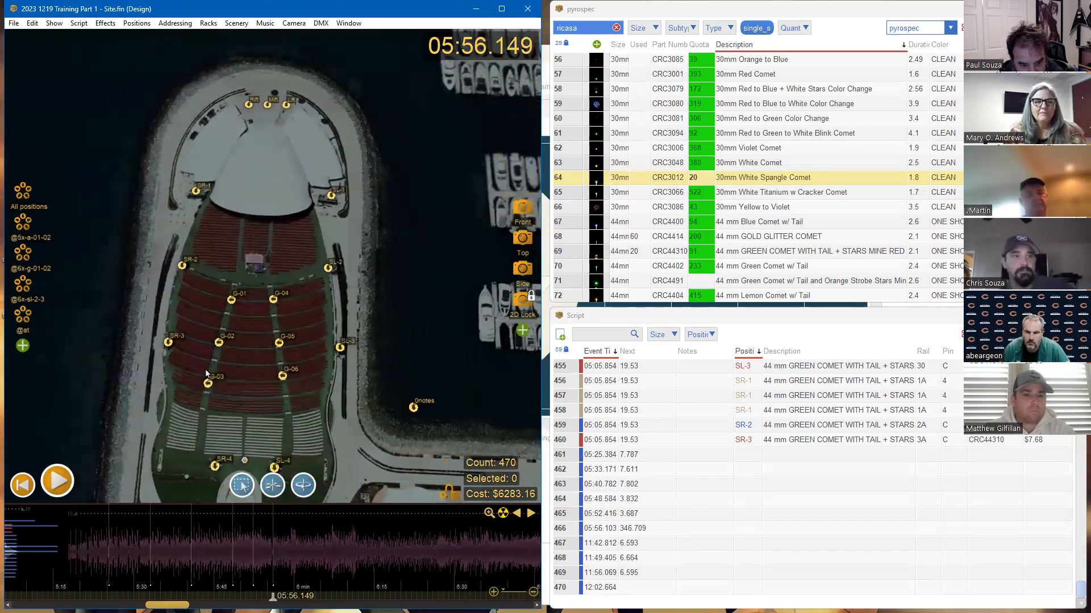
{"action": "scroll", "coordinate": [210, 370], "scroll_direction": "up", "scroll_amount": 2}
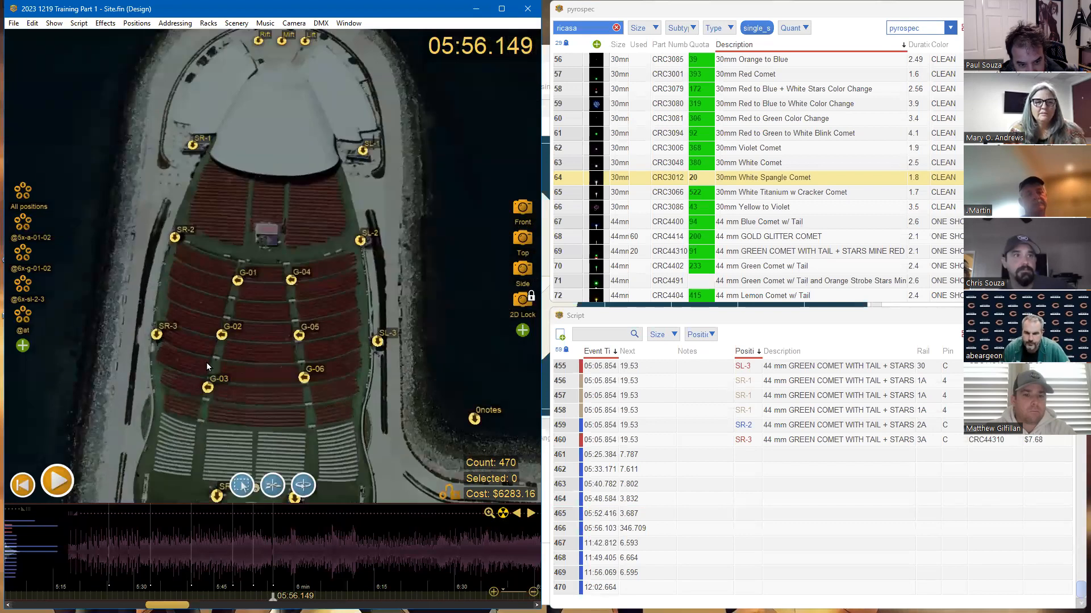
{"action": "scroll", "coordinate": [206, 364], "scroll_direction": "up", "scroll_amount": 1}
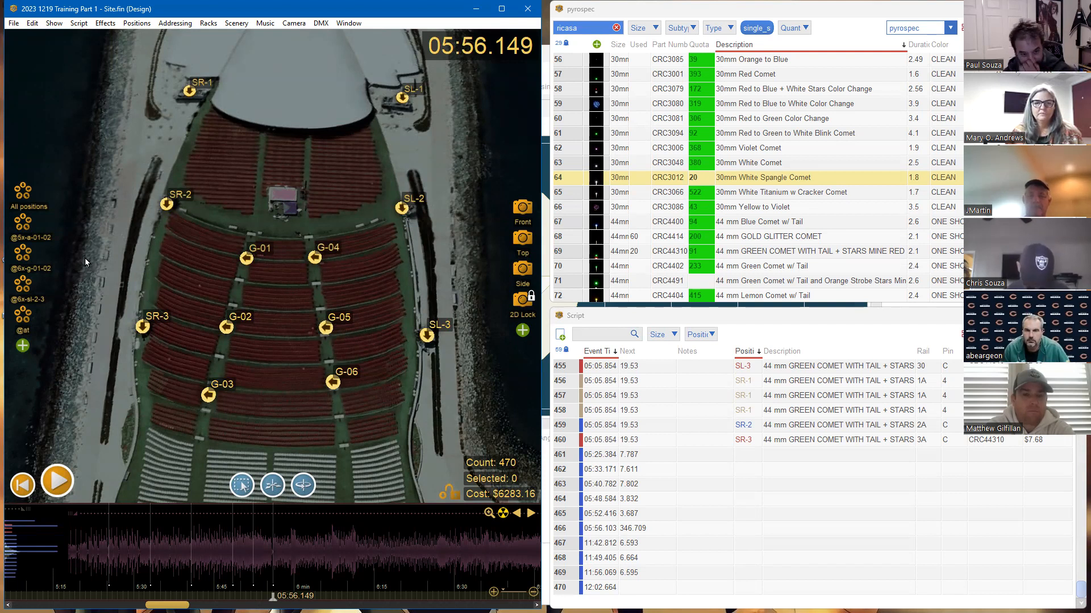
{"action": "left_click_drag", "start_coordinate": [307, 495], "coordinate": [307, 343]}
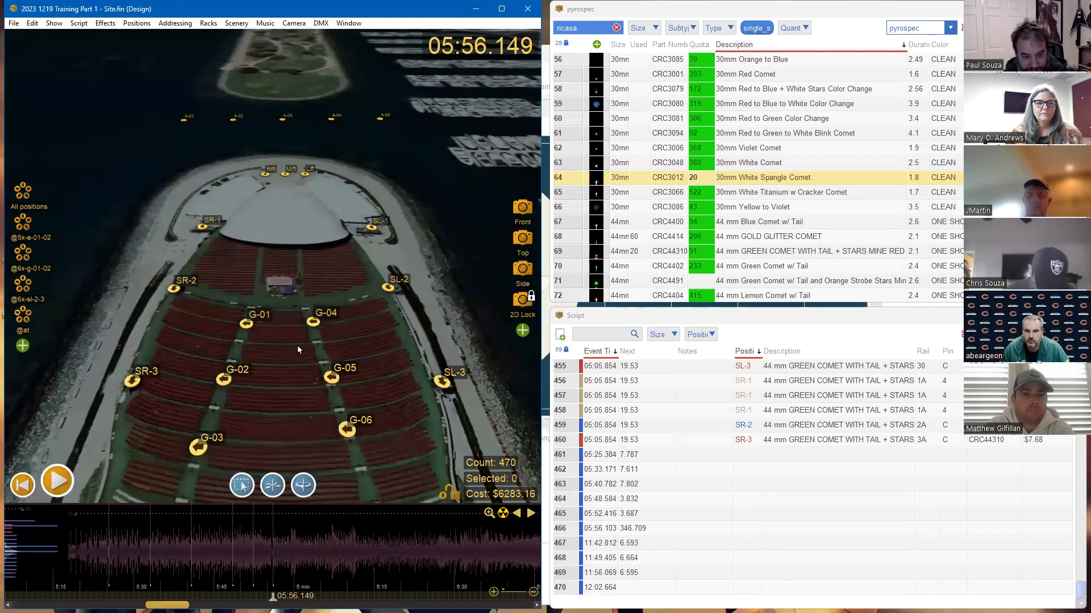
Zoom in on the opening of the purple song and play it through the first blank cue near 05:25
{"action": "left_click", "coordinate": [103, 553]}
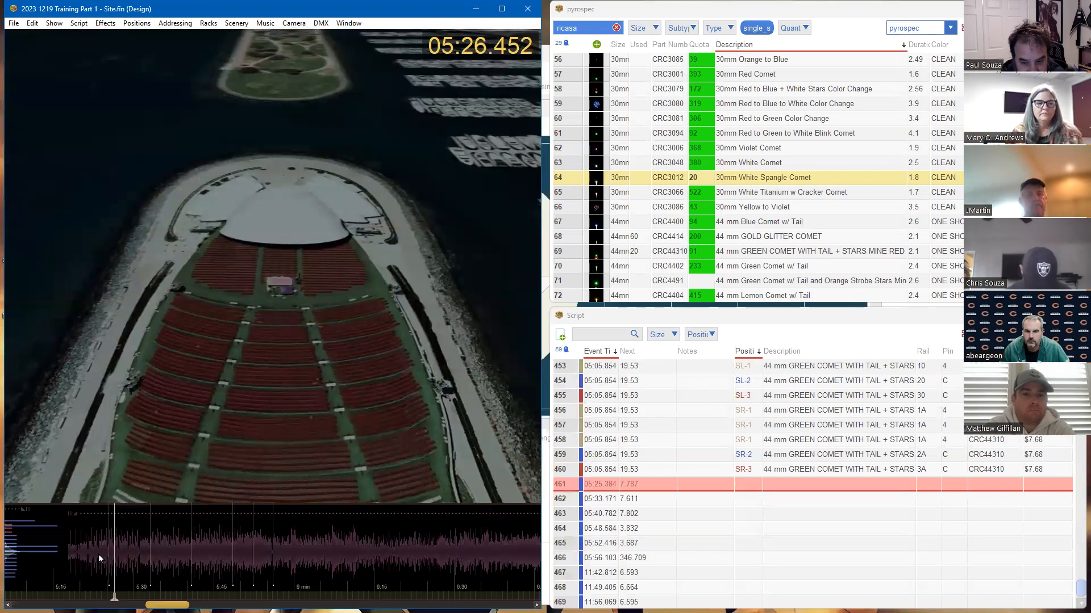
{"action": "scroll", "coordinate": [94, 558], "scroll_direction": "up", "scroll_amount": 3}
{"action": "key", "text": "space"}
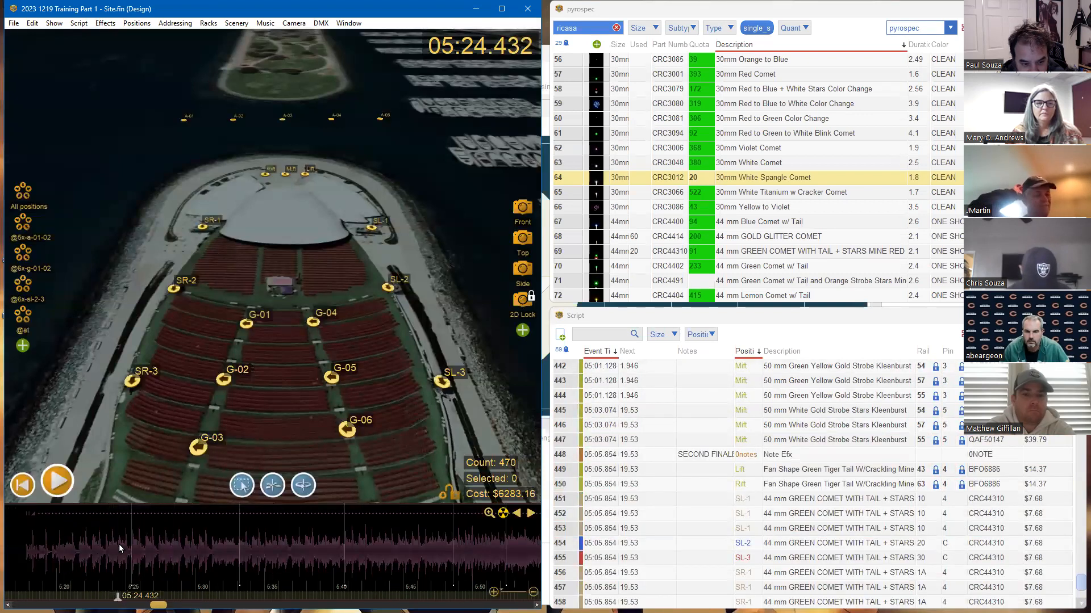
{"action": "key", "text": "space"}
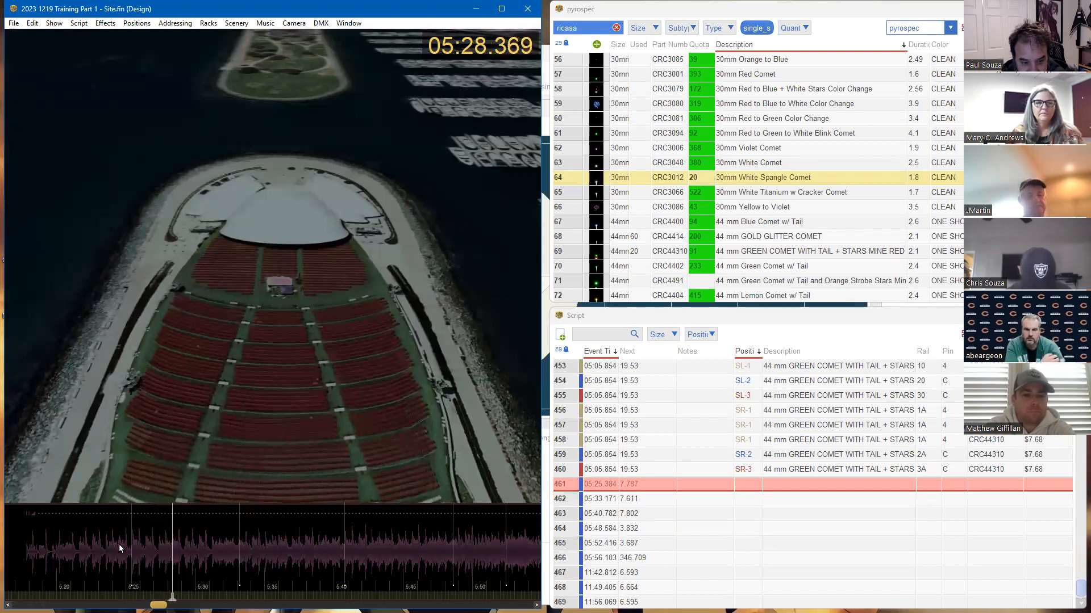
Stop playback and show the complete My effects collection, with the ricasa search and the single-shot filter cleared
{"action": "key", "text": "space"}
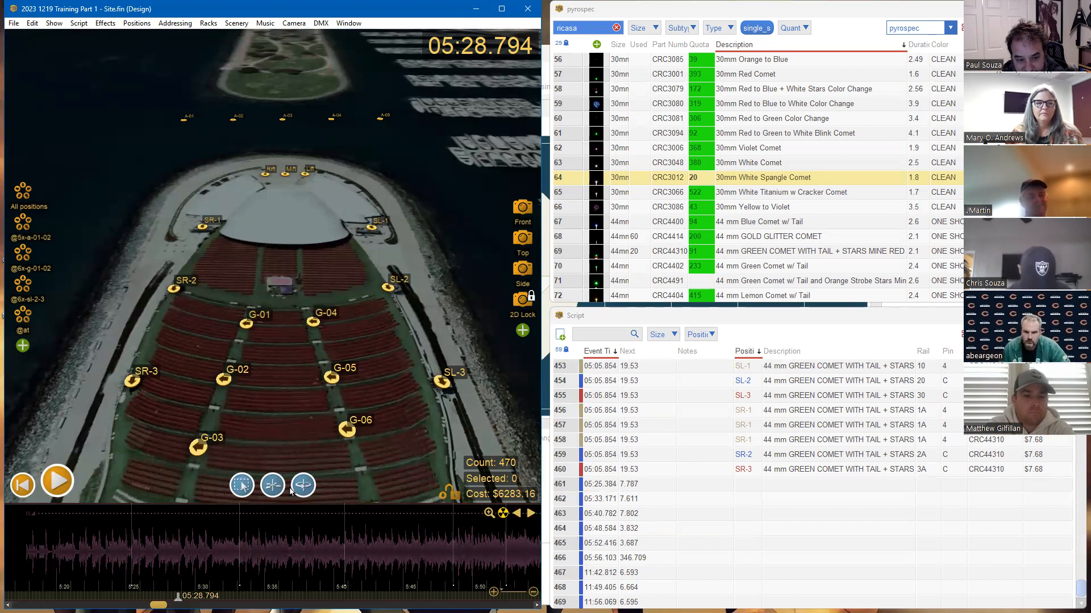
{"action": "left_click_drag", "start_coordinate": [317, 263], "coordinate": [300, 251]}
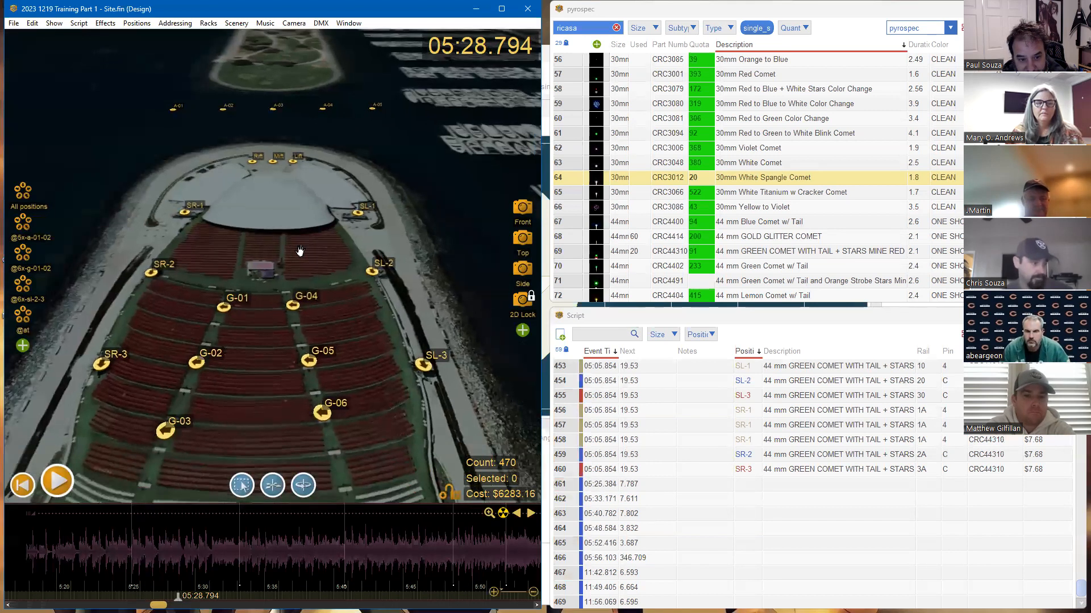
{"action": "left_click", "coordinate": [895, 29]}
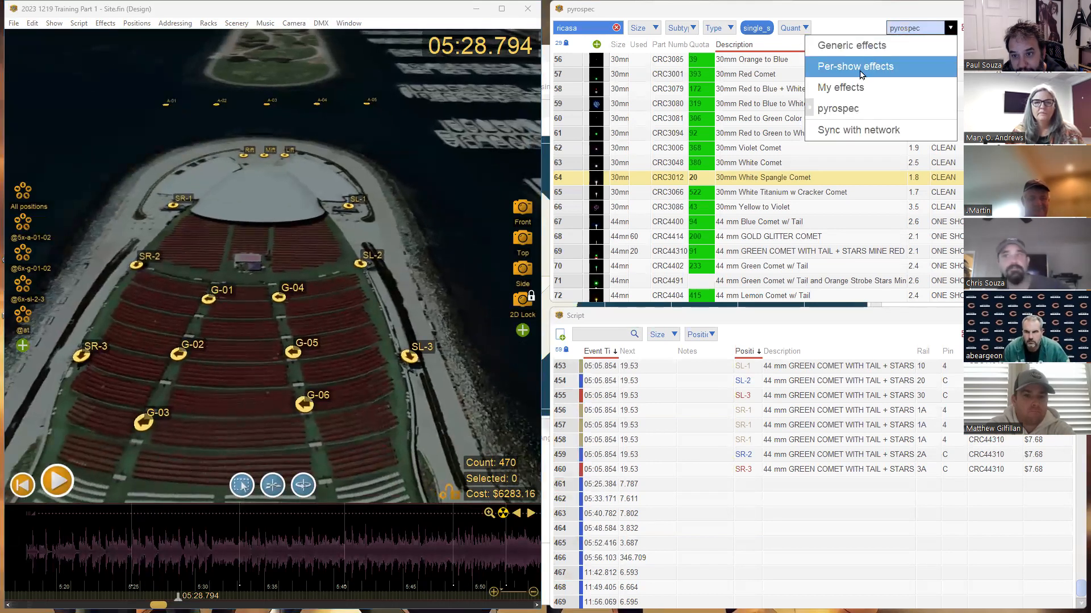
{"action": "left_click", "coordinate": [849, 87]}
{"action": "left_click", "coordinate": [616, 27]}
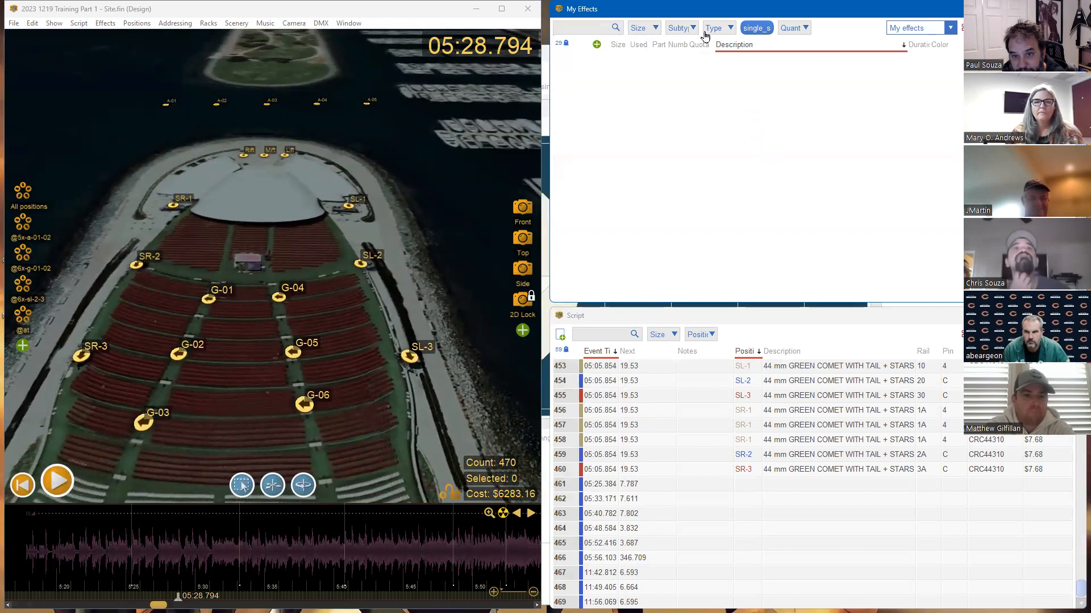
{"action": "left_click", "coordinate": [768, 28]}
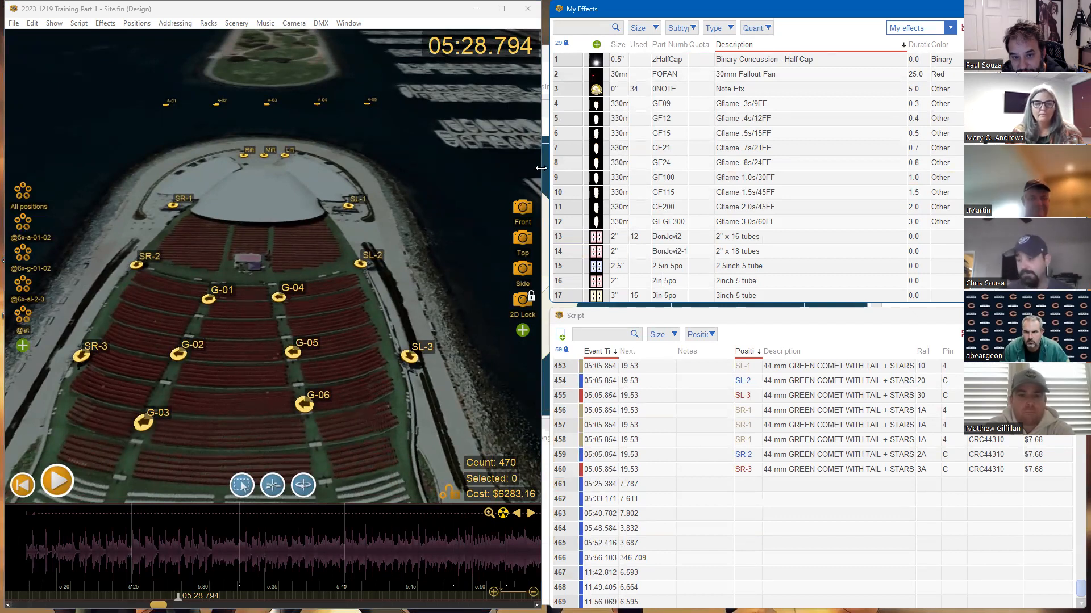
Narrow the design window and widen the effects window to give the effects list more room
{"action": "left_click_drag", "start_coordinate": [540, 168], "coordinate": [454, 170]}
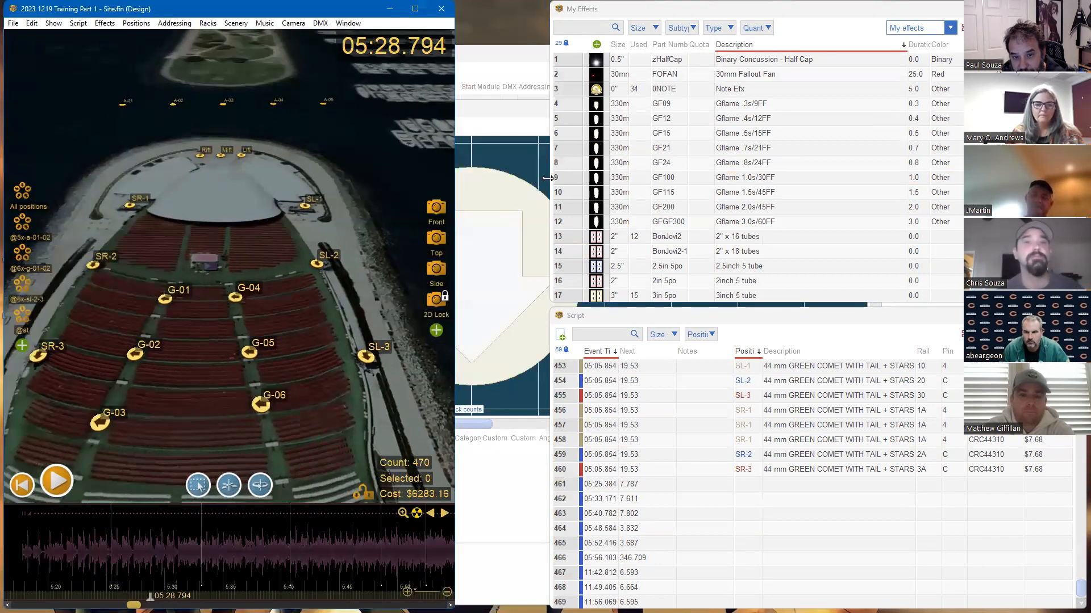
{"action": "left_click_drag", "start_coordinate": [548, 178], "coordinate": [466, 170]}
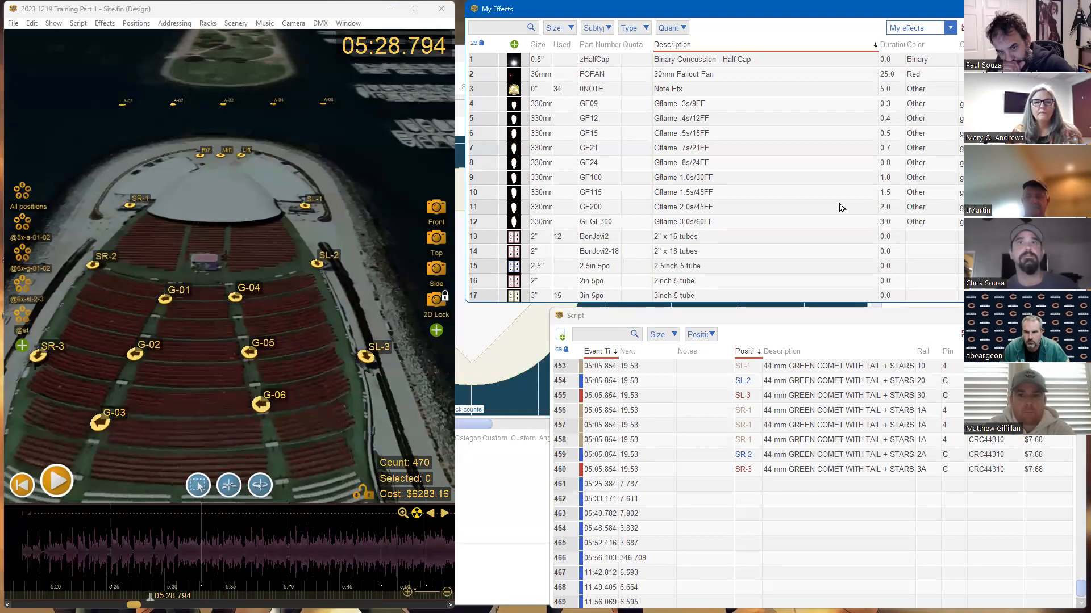
Examine the visual description of the Gflame .4s/12FF effect and the further columns of the effects list
{"action": "right_click", "coordinate": [727, 118]}
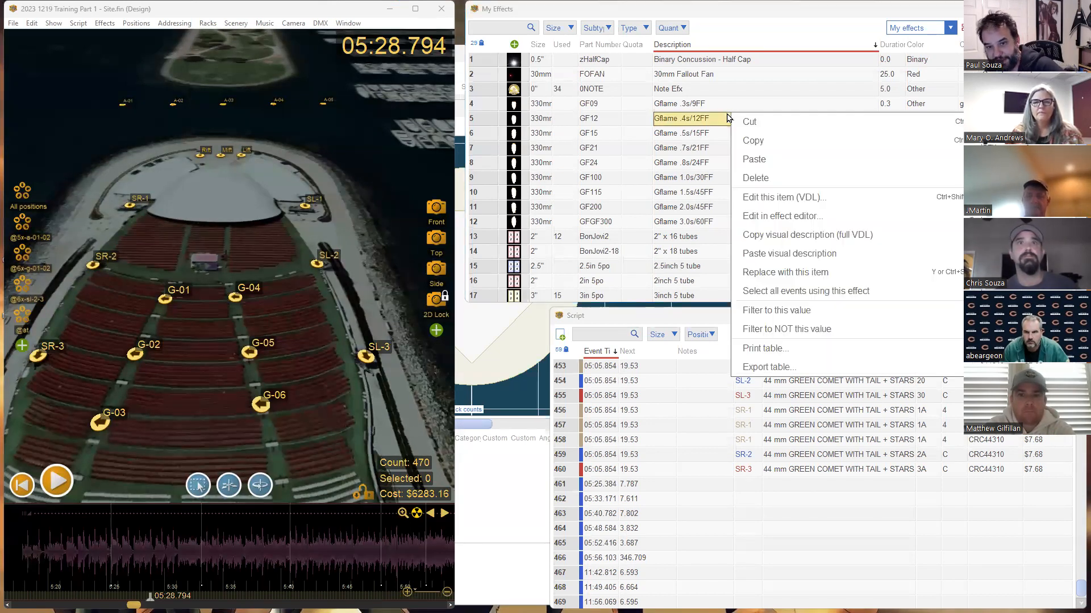
{"action": "left_click", "coordinate": [779, 199]}
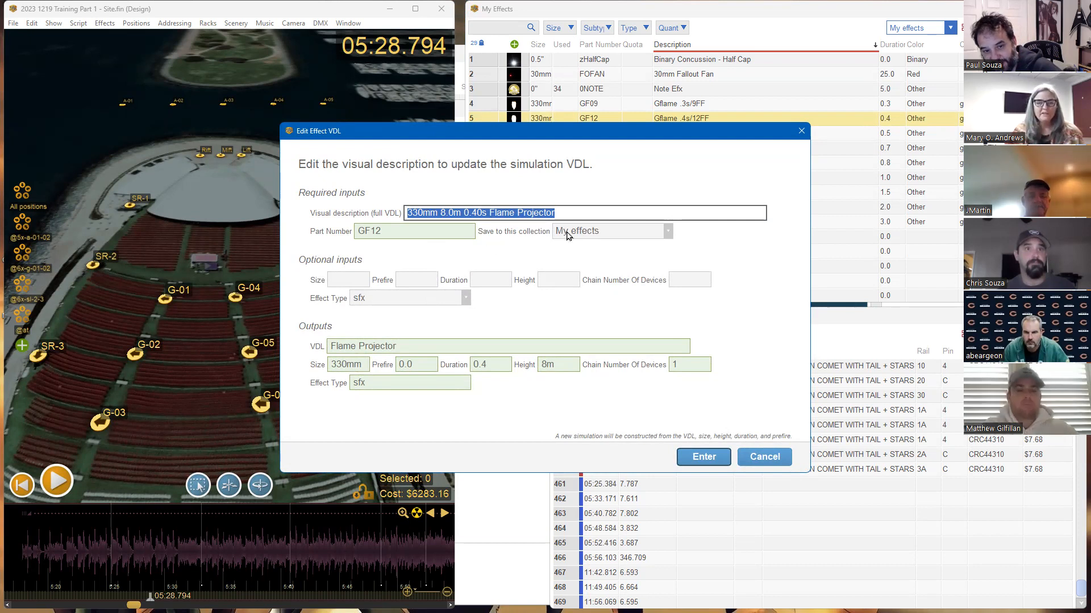
{"action": "left_click", "coordinate": [765, 457]}
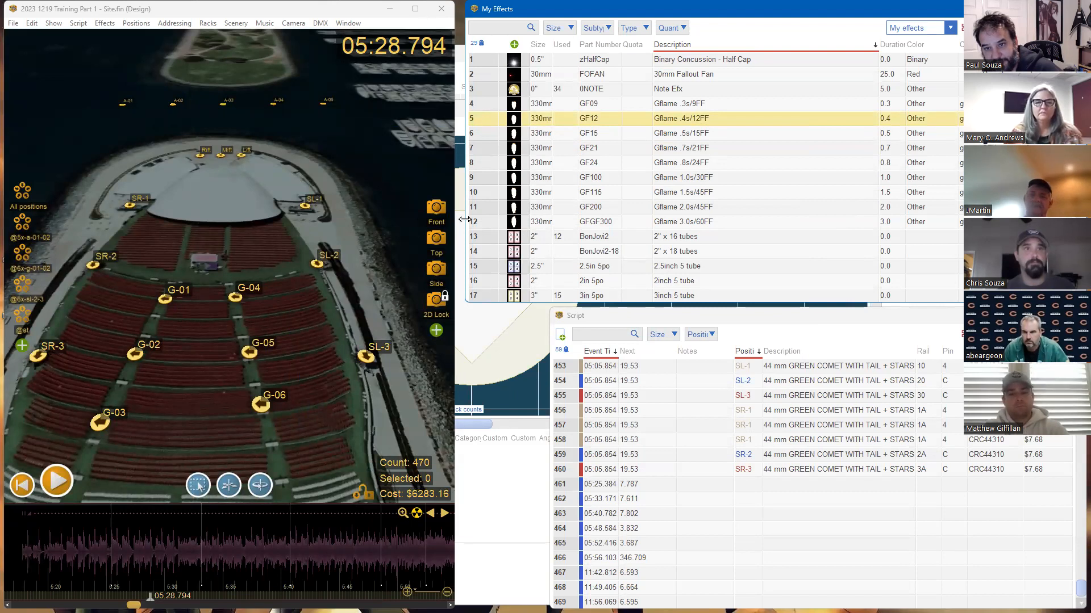
{"action": "left_click_drag", "start_coordinate": [465, 219], "coordinate": [81, 219]}
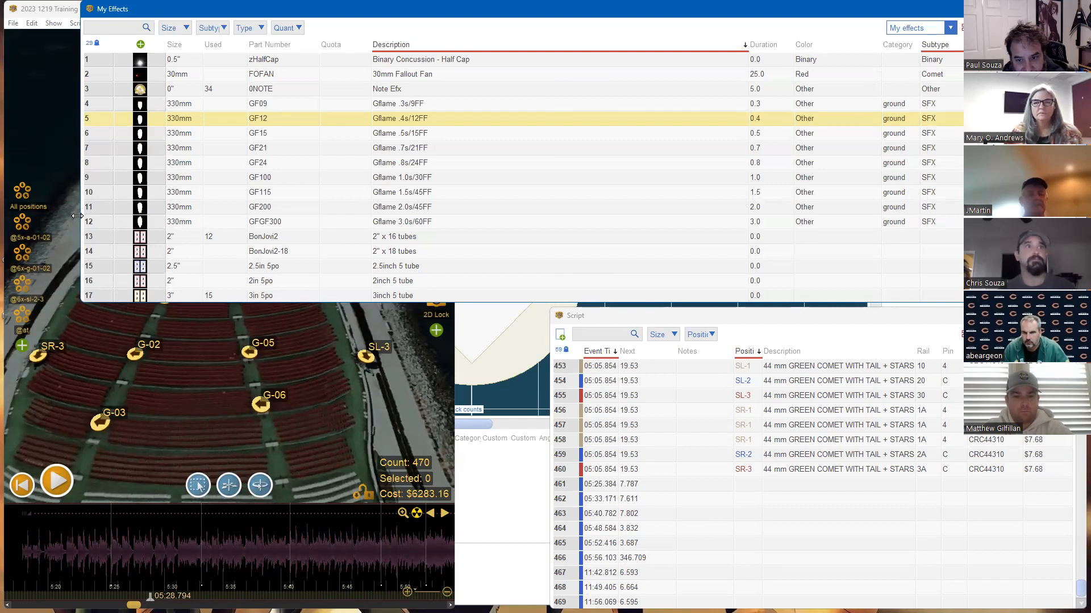
{"action": "left_click_drag", "start_coordinate": [77, 216], "coordinate": [481, 216]}
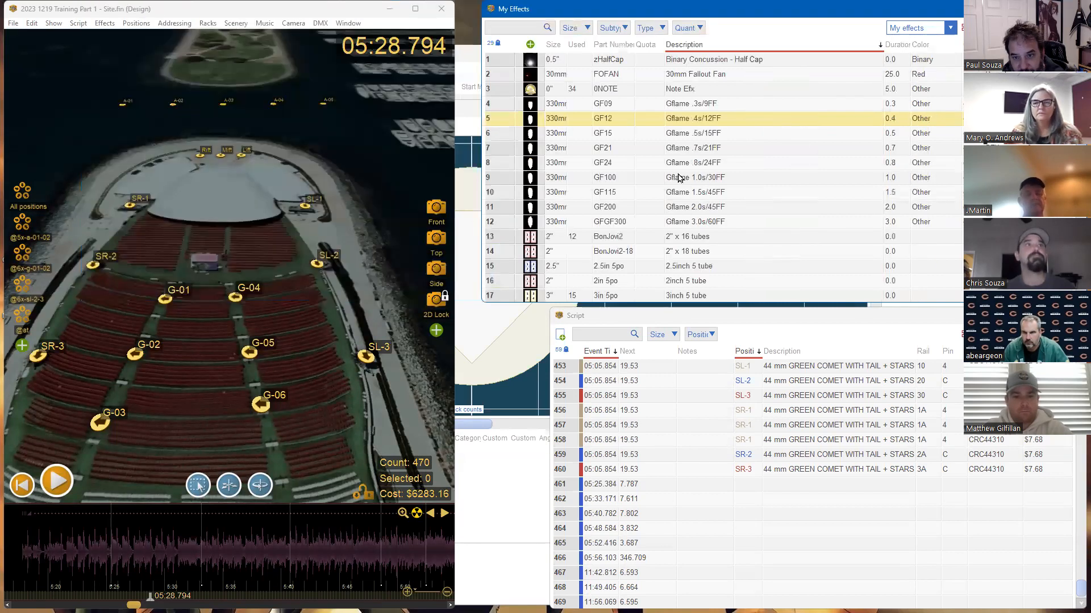
Add the Gflame .3s/9FF effect to positions G-01 through G-06 at 05:25.693
{"action": "left_click", "coordinate": [704, 105]}
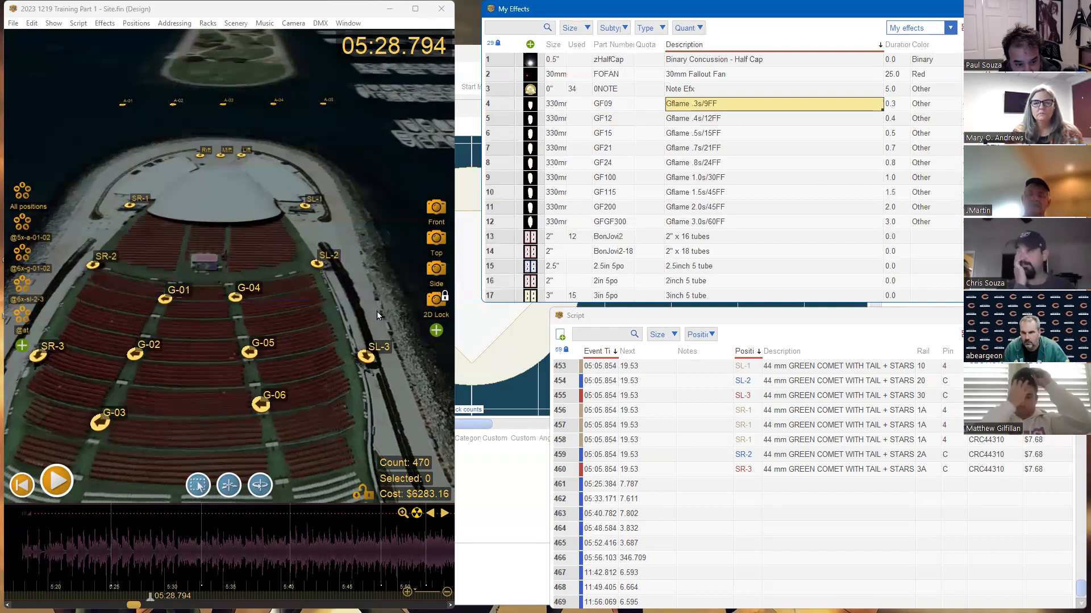
{"action": "left_click_drag", "start_coordinate": [202, 399], "coordinate": [236, 362]}
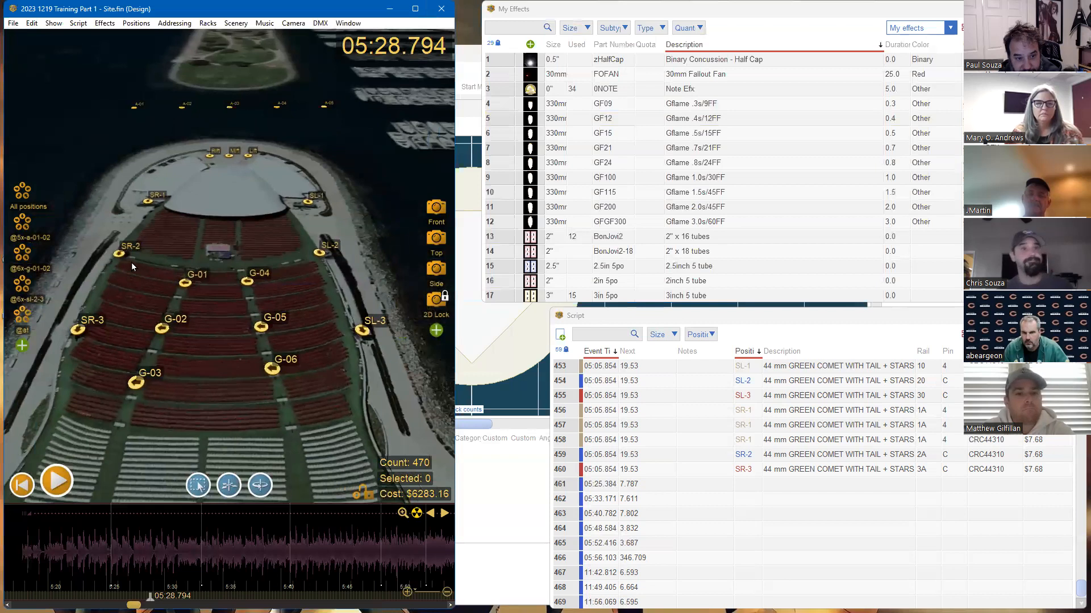
{"action": "left_click_drag", "start_coordinate": [131, 262], "coordinate": [279, 350]}
{"action": "left_click_drag", "start_coordinate": [324, 395], "coordinate": [329, 396]}
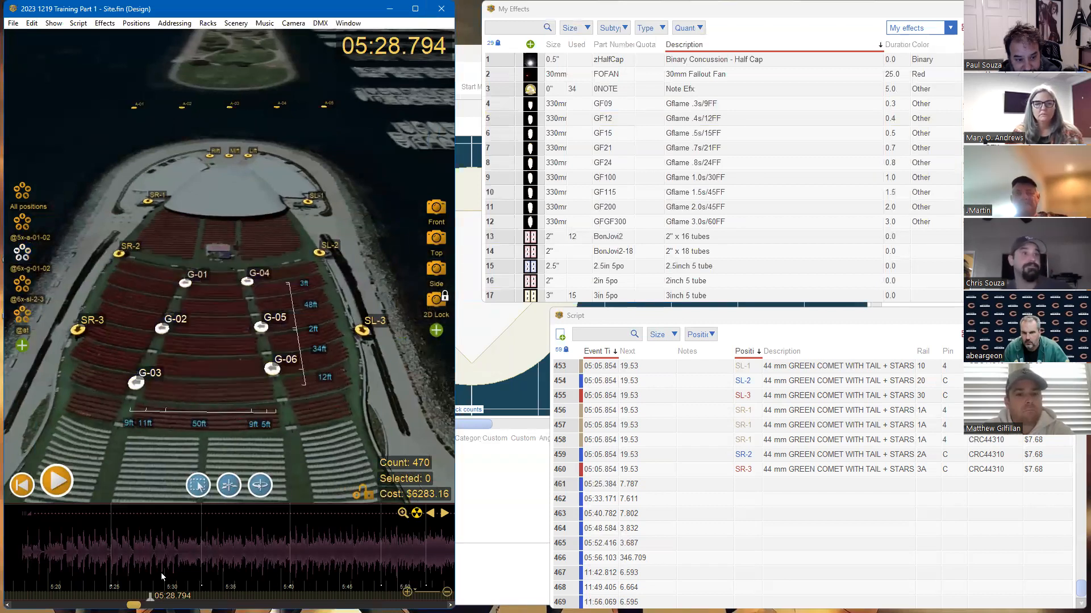
{"action": "double_click", "coordinate": [121, 573]}
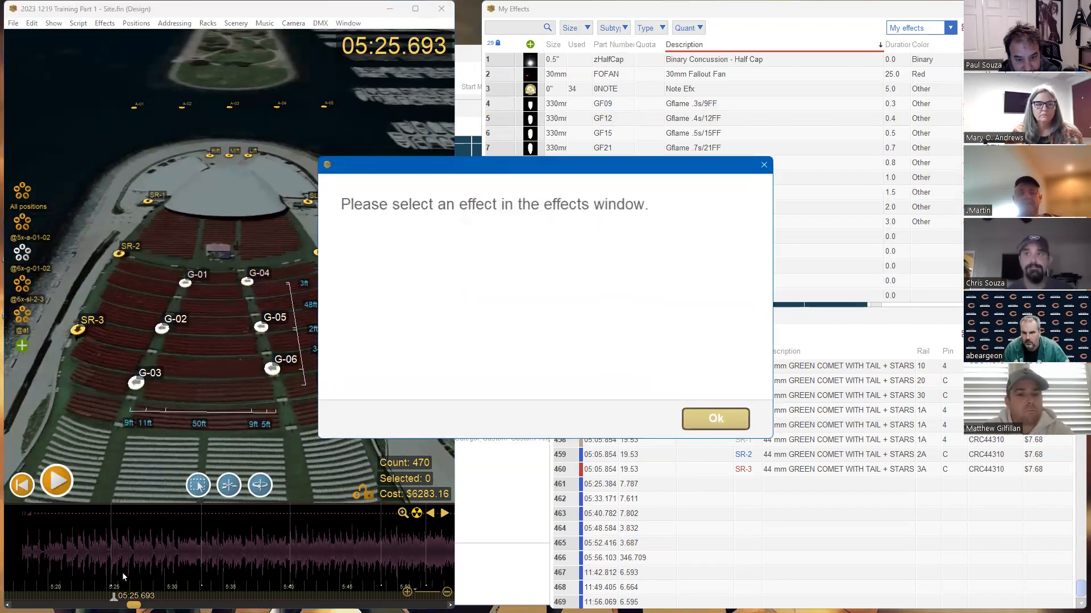
{"action": "left_click", "coordinate": [718, 422]}
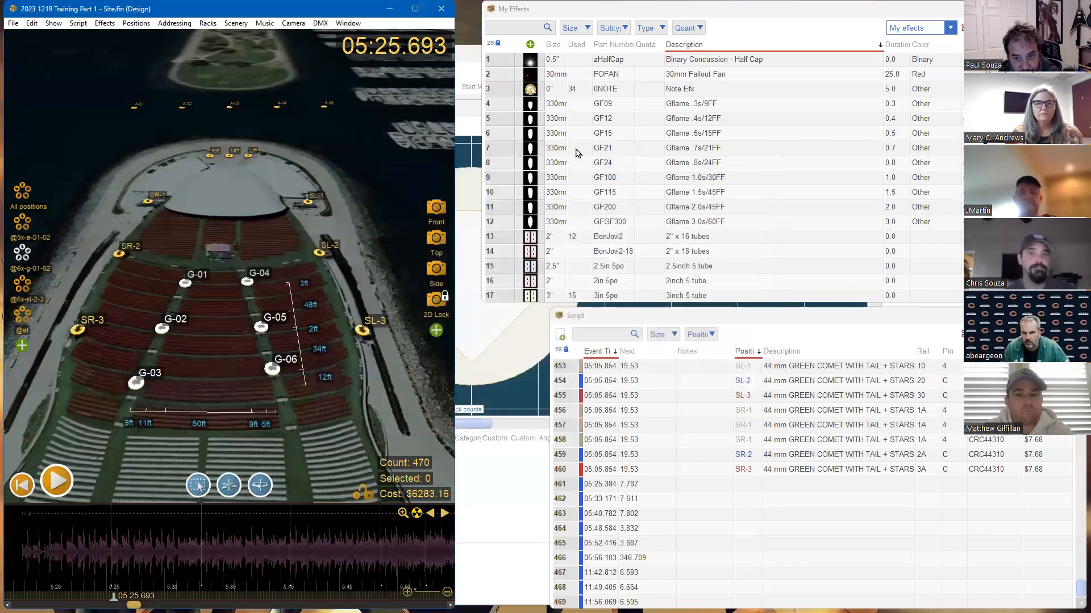
{"action": "double_click", "coordinate": [528, 108]}
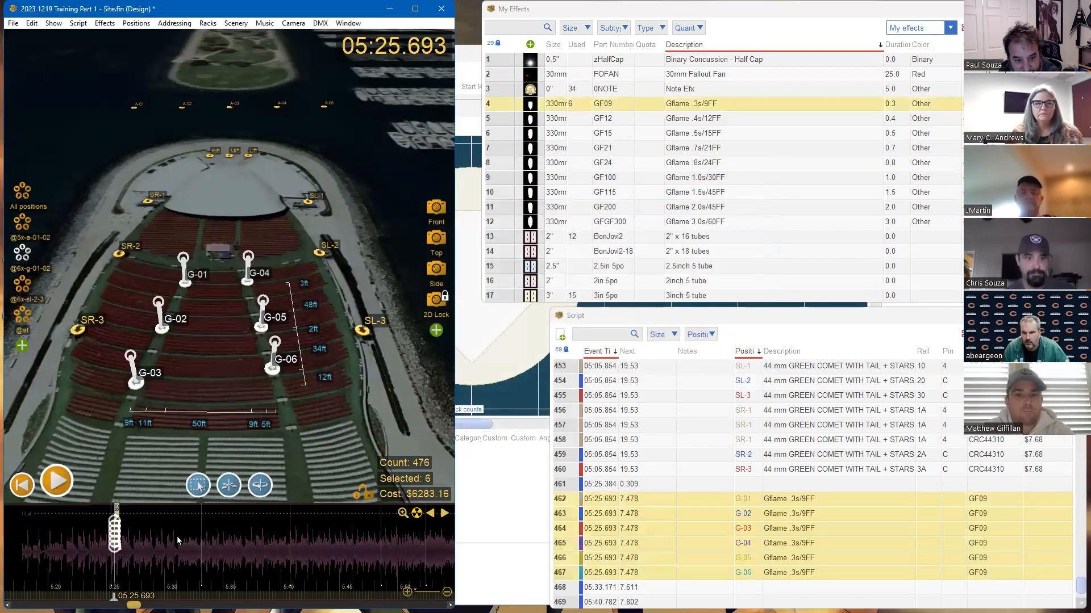
Move the six Gflame .3s/9FF events together on the timeline to 05:25.561
{"action": "left_click", "coordinate": [122, 556]}
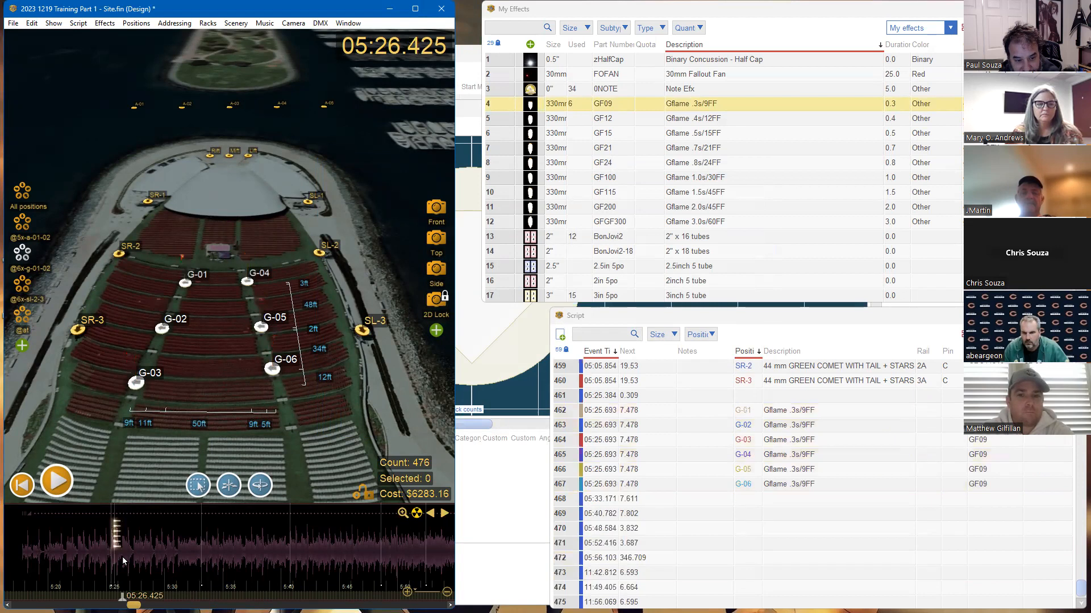
{"action": "left_click", "coordinate": [115, 551]}
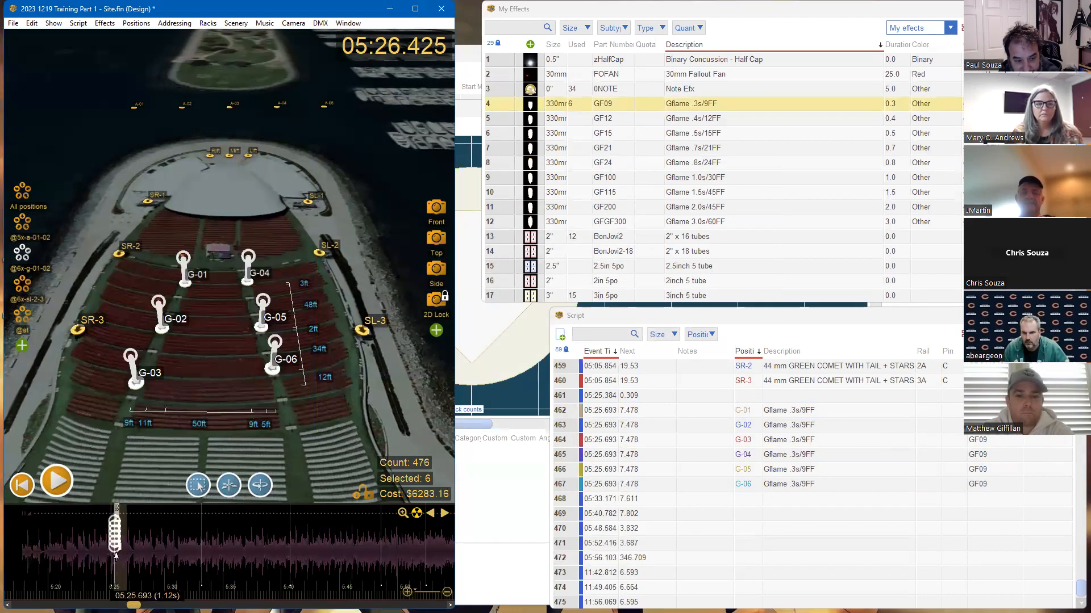
{"action": "left_click", "coordinate": [138, 556]}
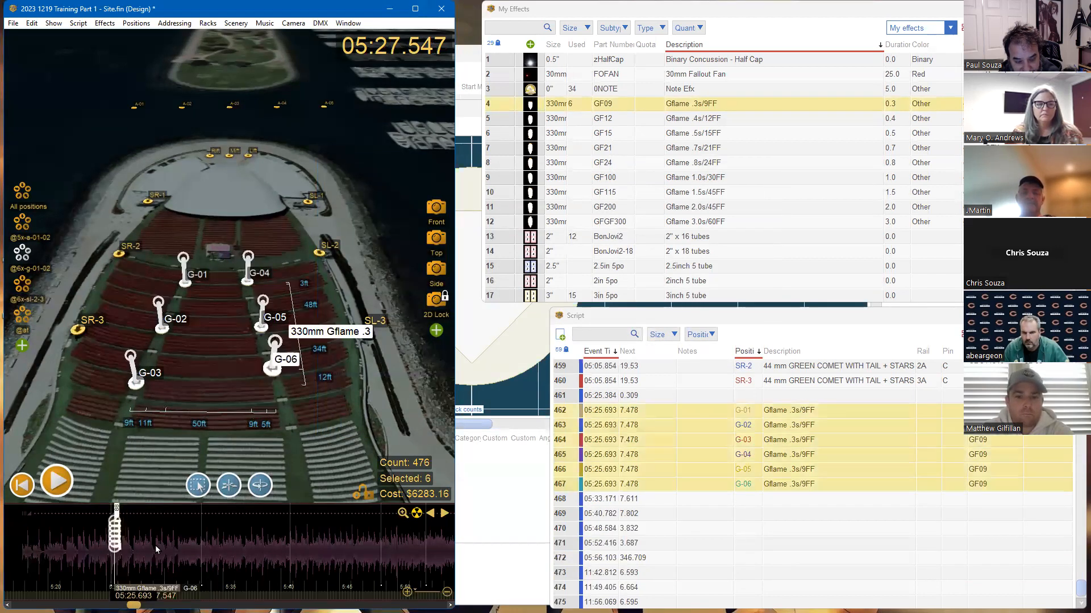
{"action": "scroll", "coordinate": [185, 542], "scroll_direction": "up", "scroll_amount": 1}
{"action": "scroll", "coordinate": [185, 542], "scroll_direction": "up", "scroll_amount": 1}
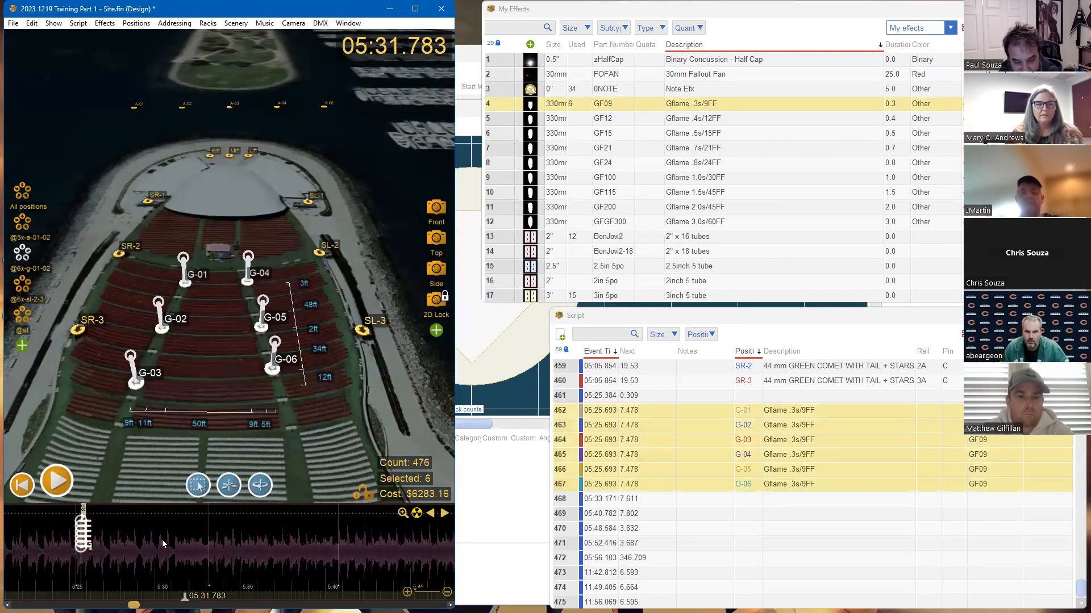
{"action": "scroll", "coordinate": [79, 584], "scroll_direction": "up", "scroll_amount": 8}
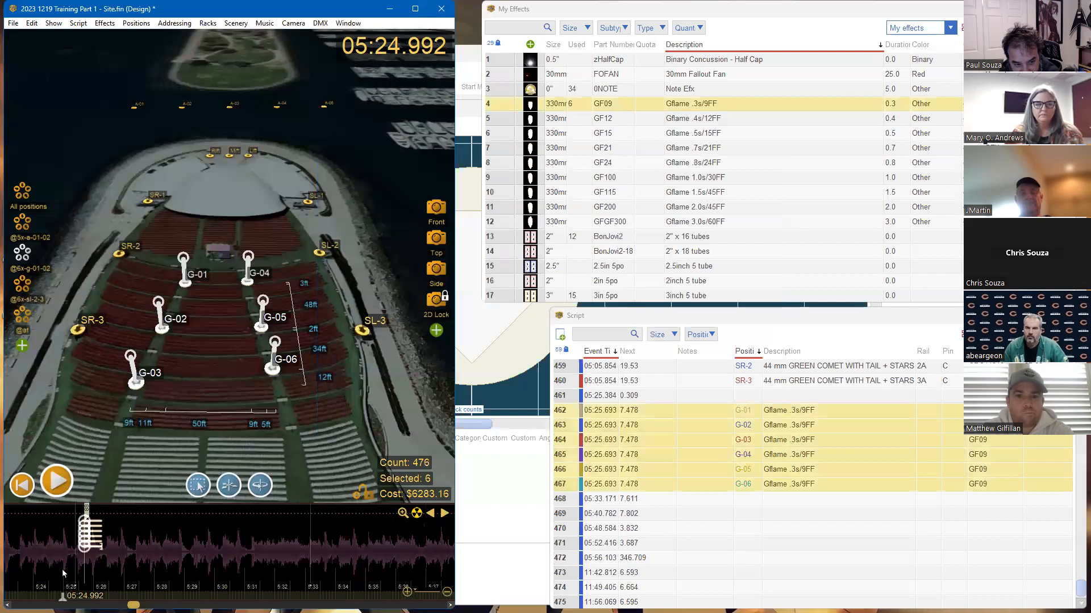
{"action": "scroll", "coordinate": [61, 573], "scroll_direction": "up", "scroll_amount": 1}
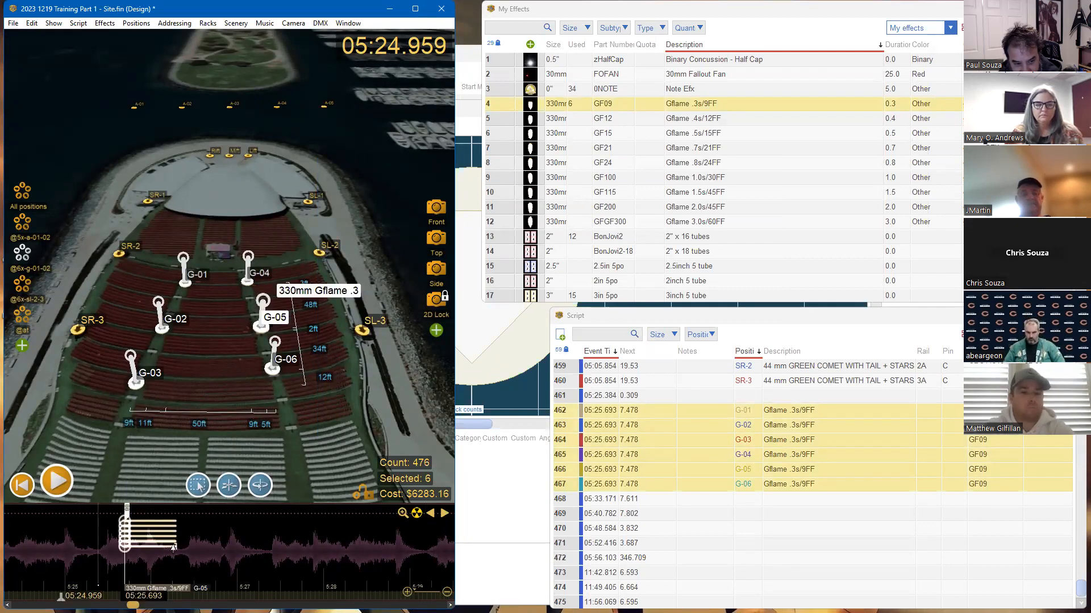
{"action": "mouse_move", "coordinate": [174, 547]}
{"action": "left_mouse_down"}
{"action": "mouse_move", "coordinate": [192, 548]}
{"action": "mouse_move", "coordinate": [162, 549]}
{"action": "left_mouse_up"}
{"action": "scroll", "coordinate": [169, 551], "scroll_direction": "up", "scroll_amount": 3}
{"action": "scroll", "coordinate": [165, 549], "scroll_direction": "up", "scroll_amount": 1}
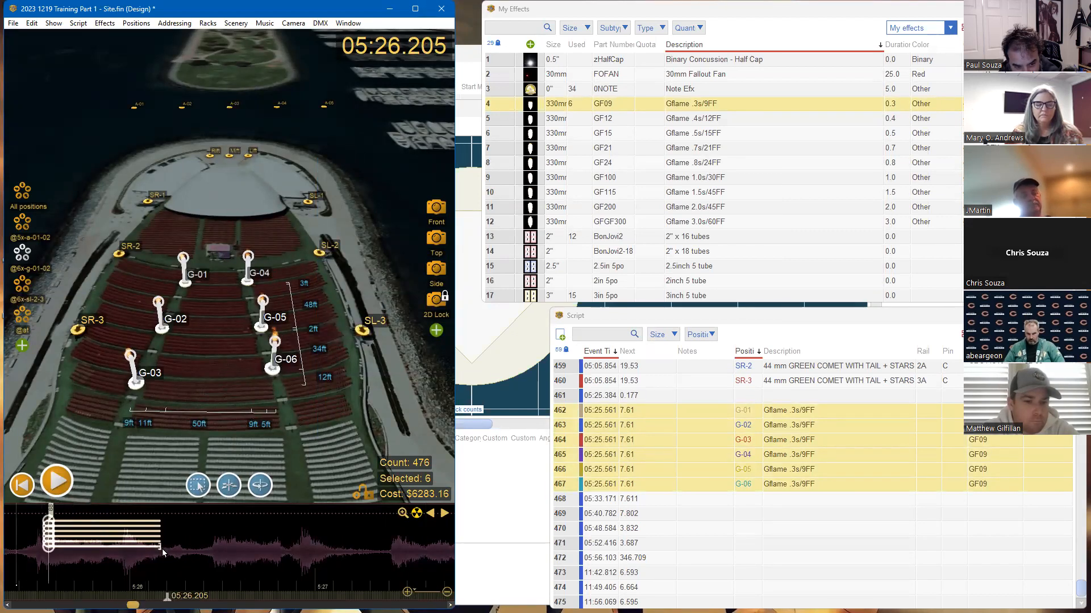
{"action": "mouse_move", "coordinate": [162, 547]}
{"action": "left_mouse_down"}
{"action": "mouse_move", "coordinate": [233, 552]}
{"action": "mouse_move", "coordinate": [174, 554]}
{"action": "left_mouse_up"}
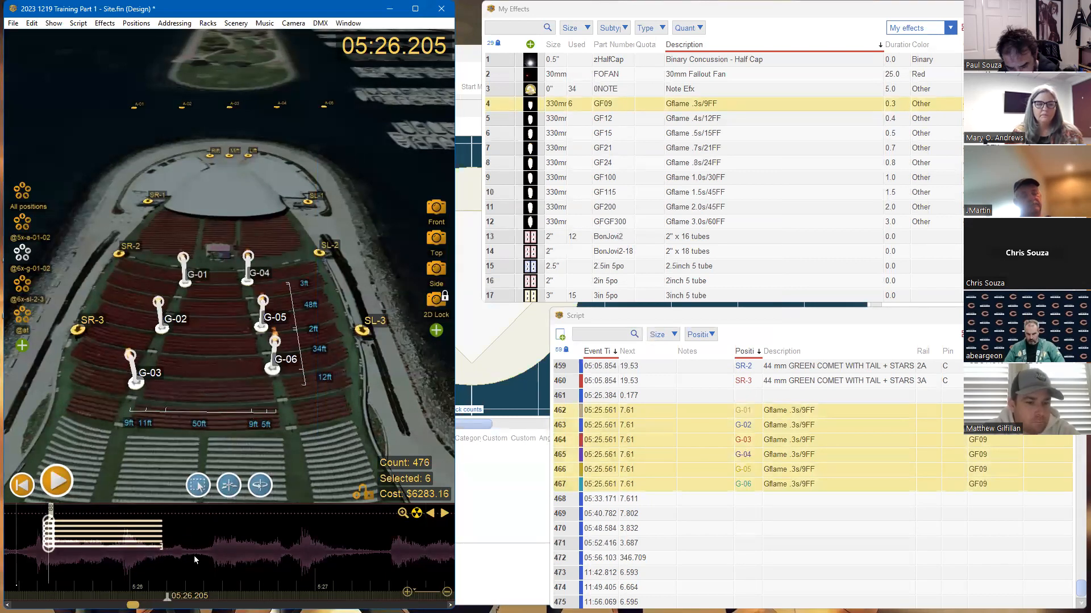
Spread the six selected flame events out evenly with a time interval of 0.5 seconds
{"action": "key", "text": "ctrl+e"}
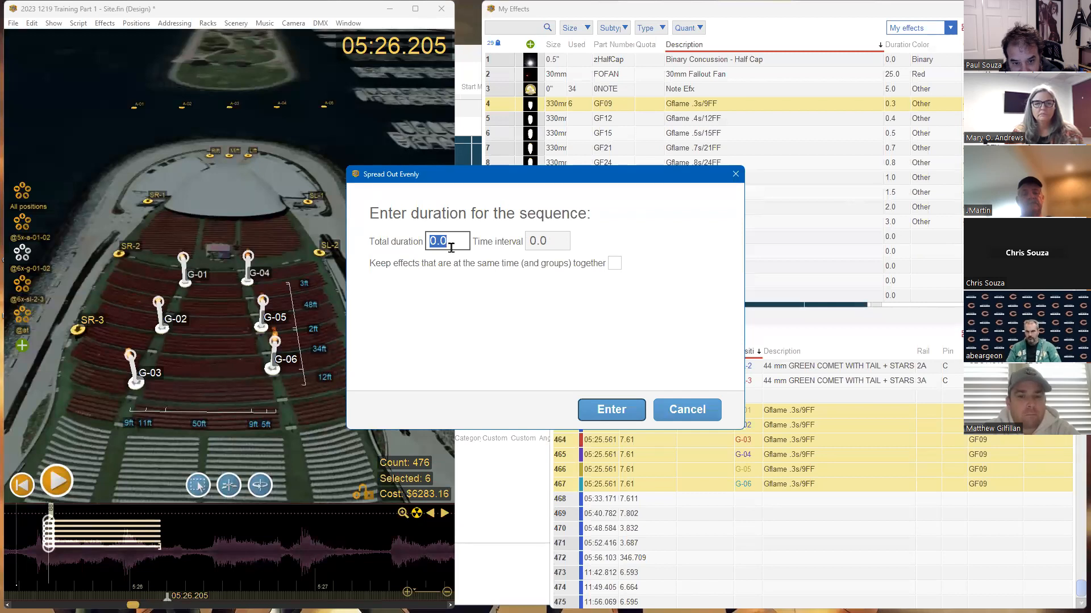
{"action": "left_click", "coordinate": [557, 239]}
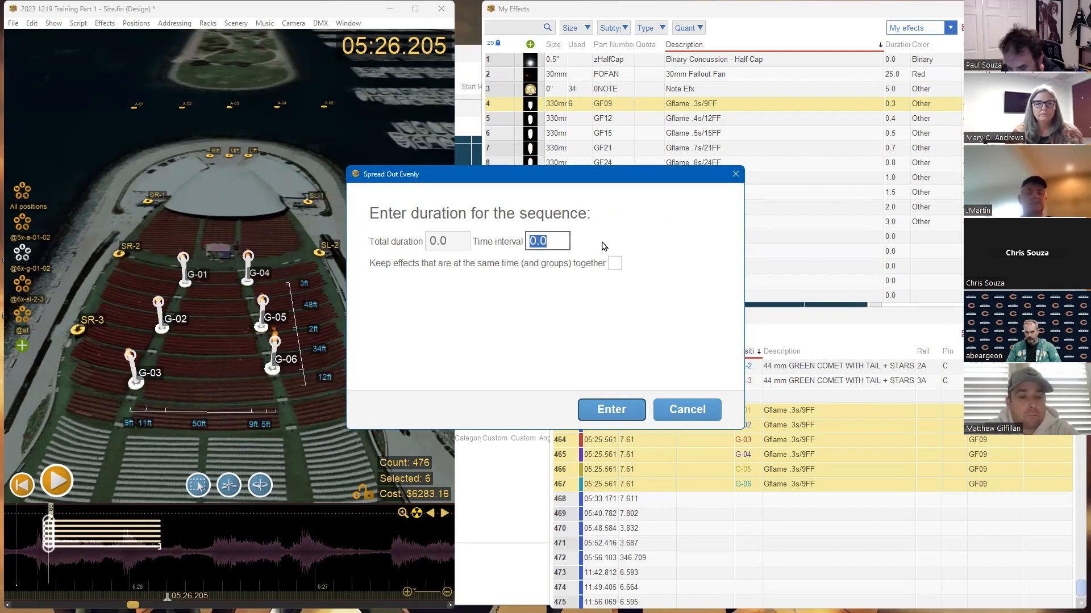
{"action": "type", "text": ".5"}
{"action": "key", "text": "Return"}
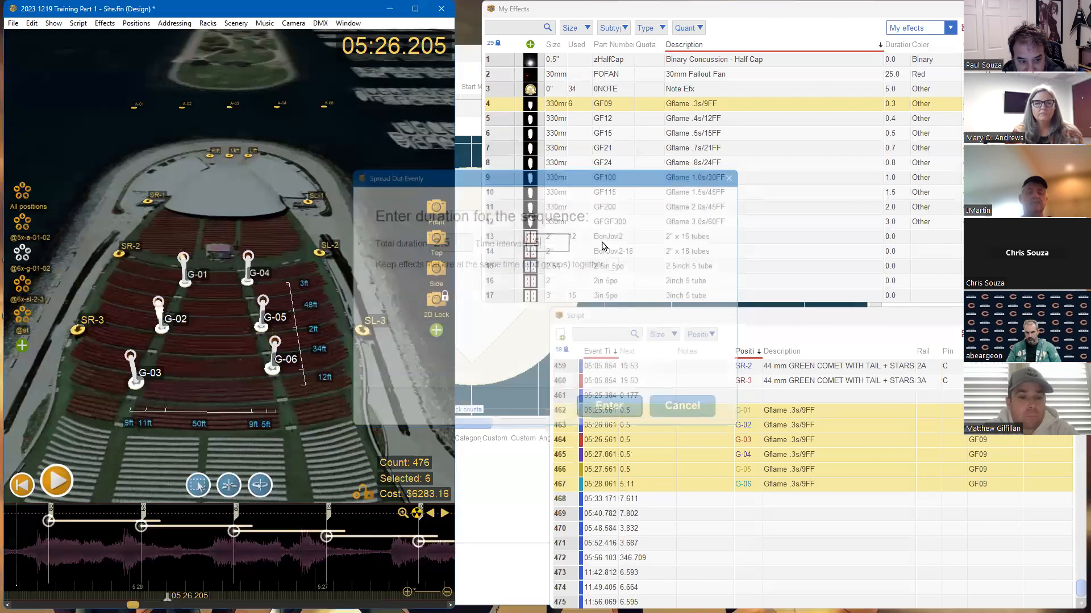
Play back the flame sequence from just before its first event to check its timing against the music
{"action": "scroll", "coordinate": [295, 522], "scroll_direction": "down", "scroll_amount": 5}
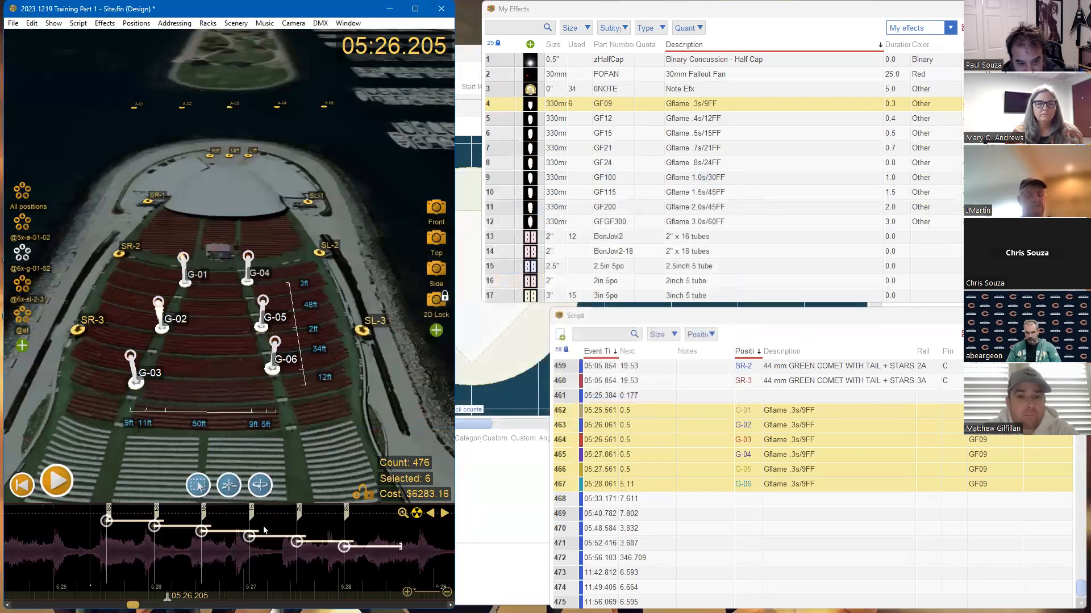
{"action": "left_click", "coordinate": [105, 537]}
{"action": "key", "text": "space"}
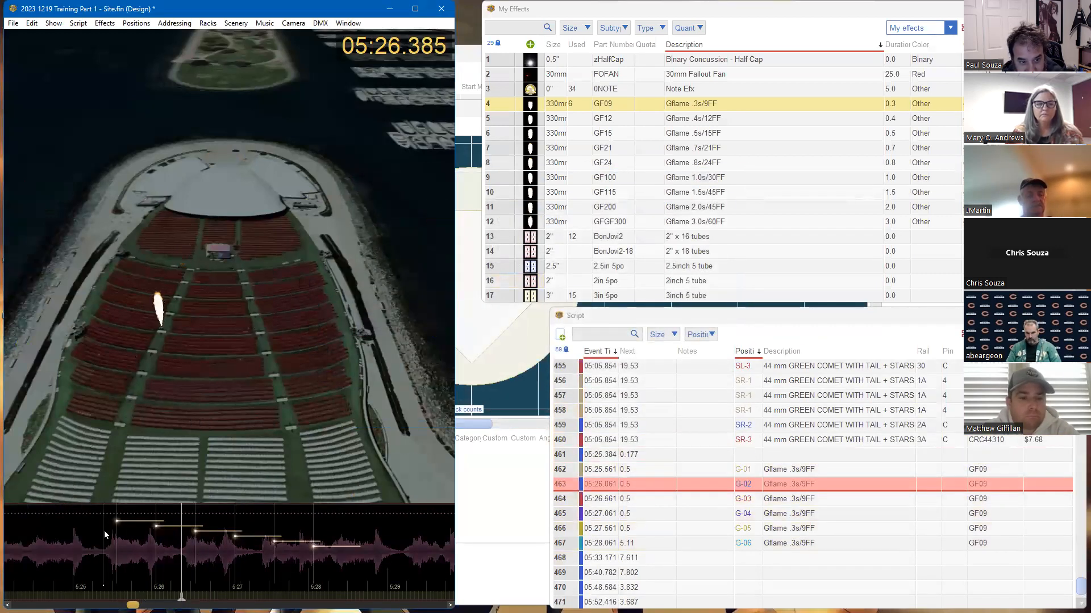
{"action": "key", "text": "space"}
{"action": "scroll", "coordinate": [104, 531], "scroll_direction": "down", "scroll_amount": 3}
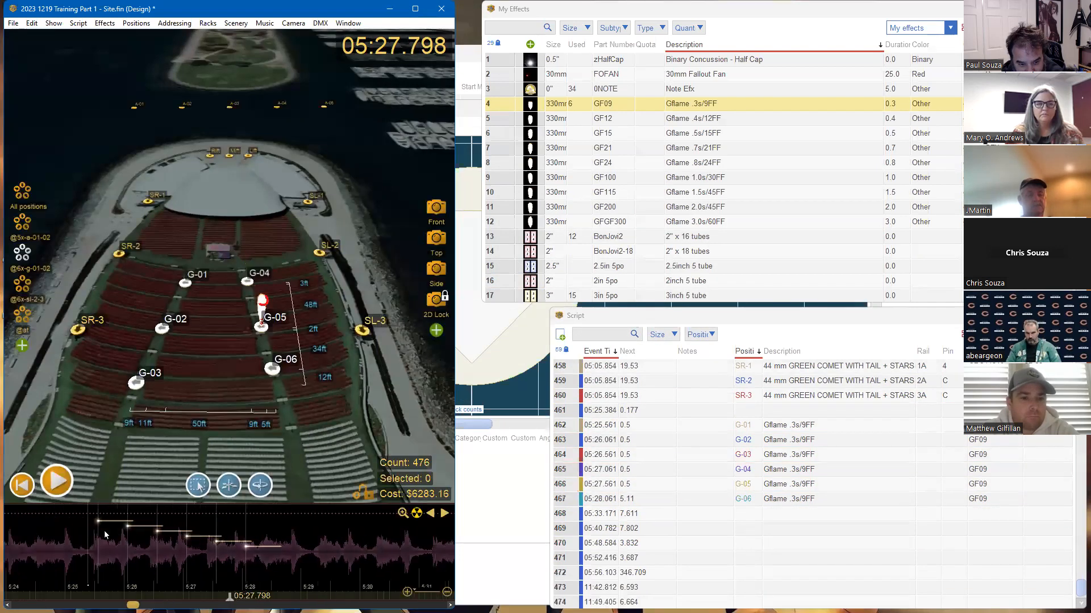
Shift the whole six-flame sequence on the timeline to start at the 05:25.384 cue
{"action": "left_click_drag", "start_coordinate": [265, 570], "coordinate": [129, 546]}
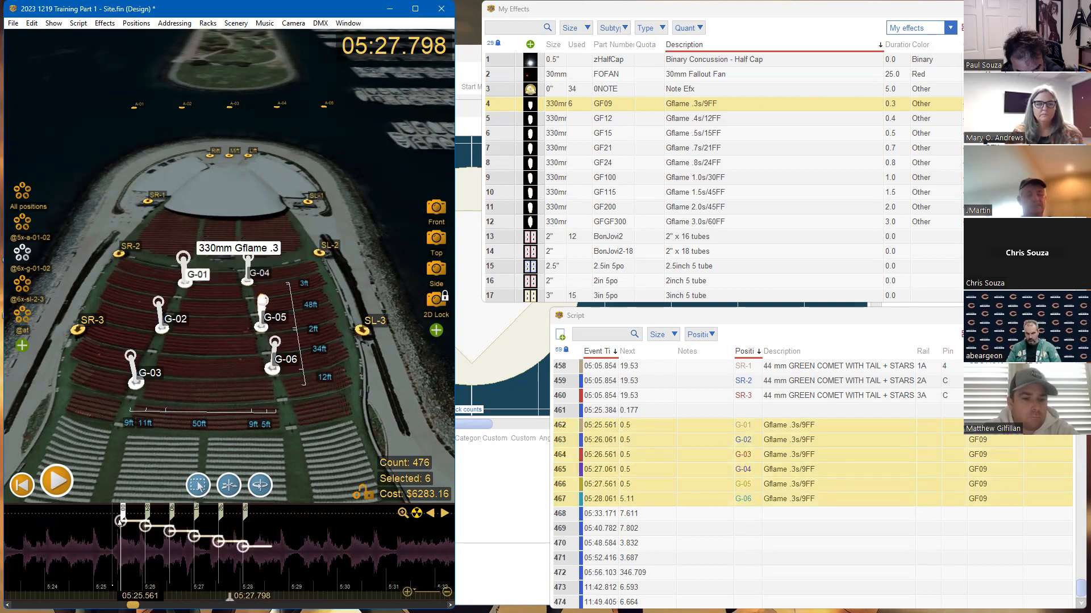
{"action": "left_click_drag", "start_coordinate": [121, 520], "coordinate": [112, 521]}
{"action": "left_click_drag", "start_coordinate": [250, 557], "coordinate": [107, 541]}
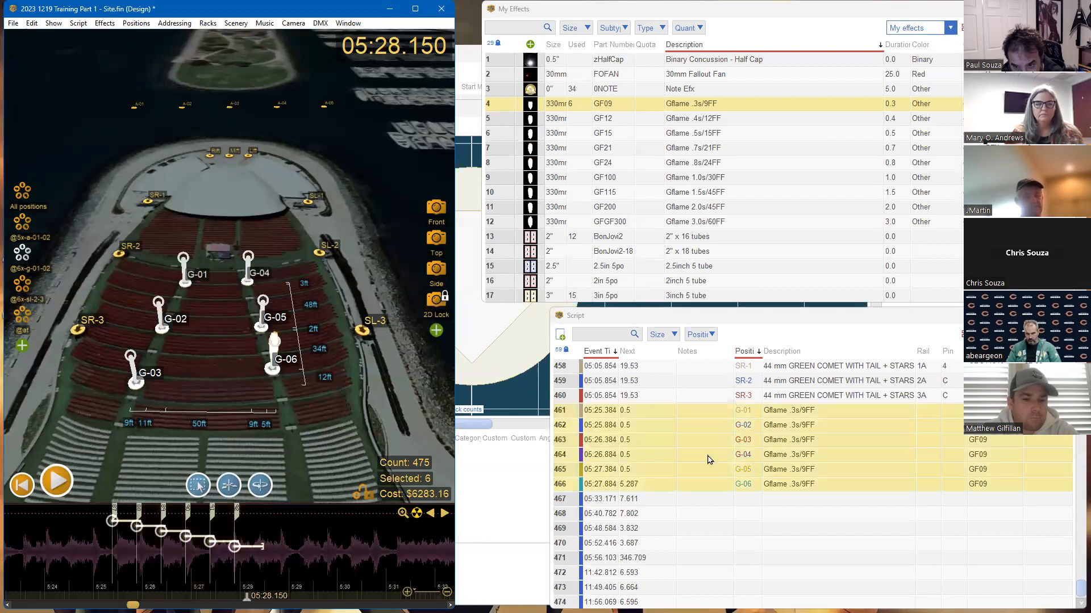
{"action": "scroll", "coordinate": [696, 477], "scroll_direction": "up", "scroll_amount": 1}
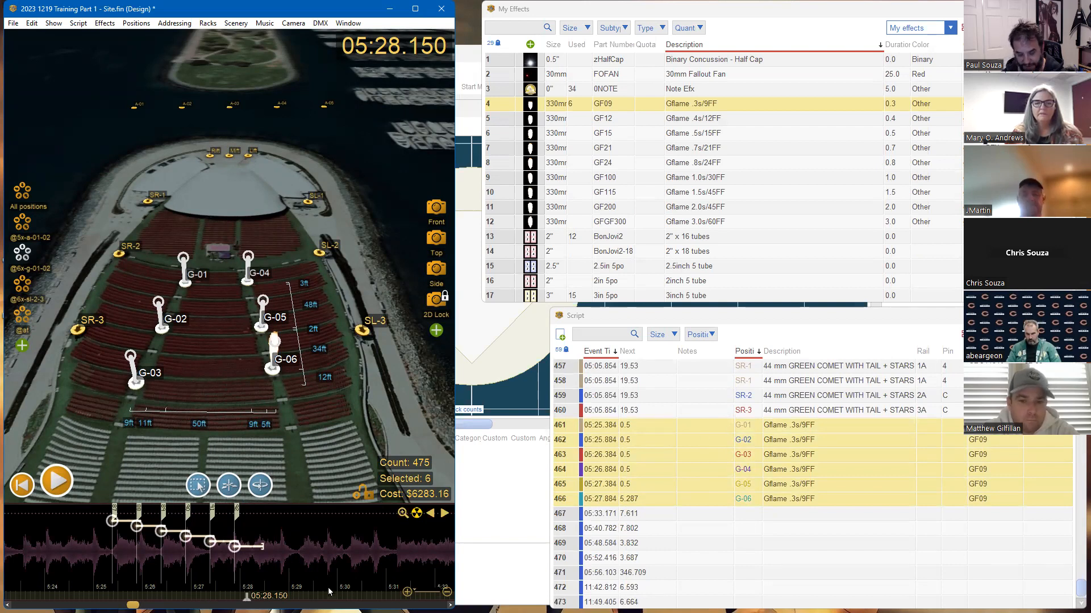
Paste the copied six-flame sequence on the timeline so that it starts at 05:28.383
{"action": "left_click", "coordinate": [258, 555]}
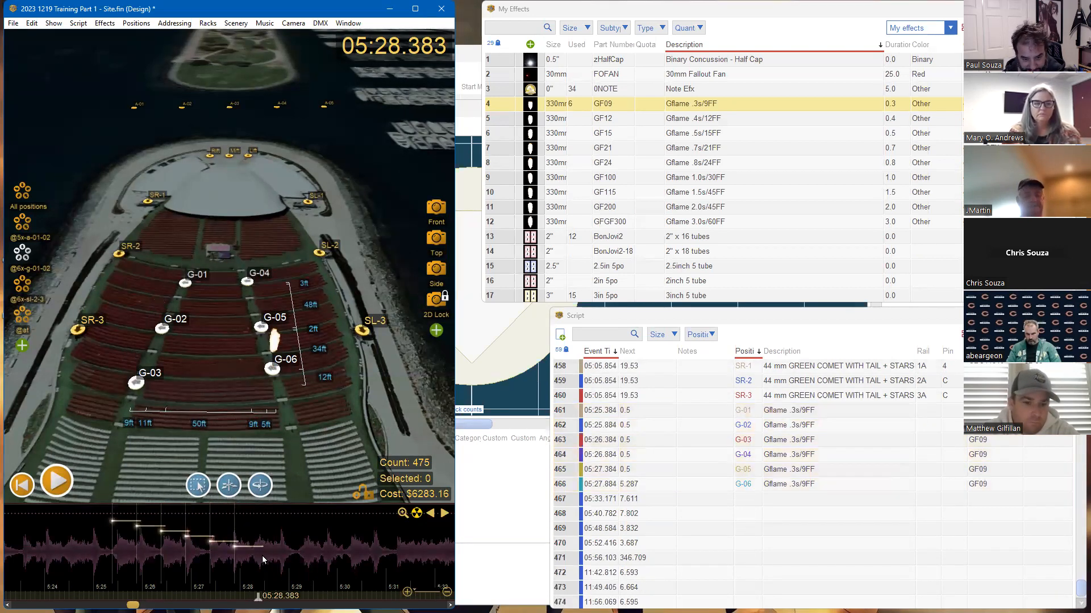
{"action": "key", "text": "ctrl+v"}
{"action": "scroll", "coordinate": [332, 543], "scroll_direction": "down", "scroll_amount": 2}
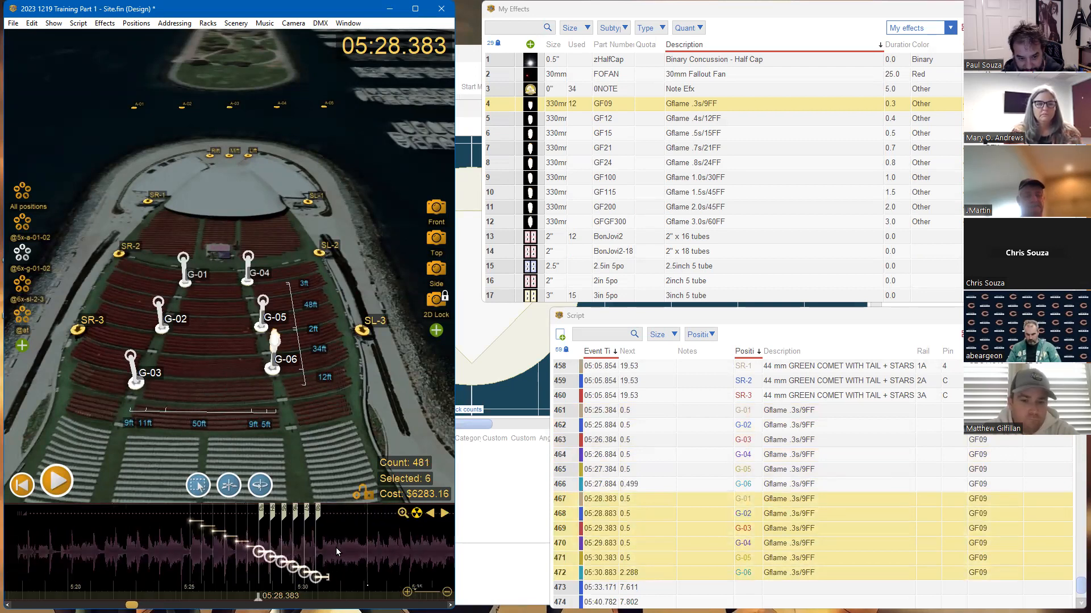
Copy the first four flame events, G-01 to G-04, and paste them starting at 05:31.279
{"action": "left_click", "coordinate": [335, 547]}
{"action": "left_click_drag", "start_coordinate": [177, 525], "coordinate": [220, 544]}
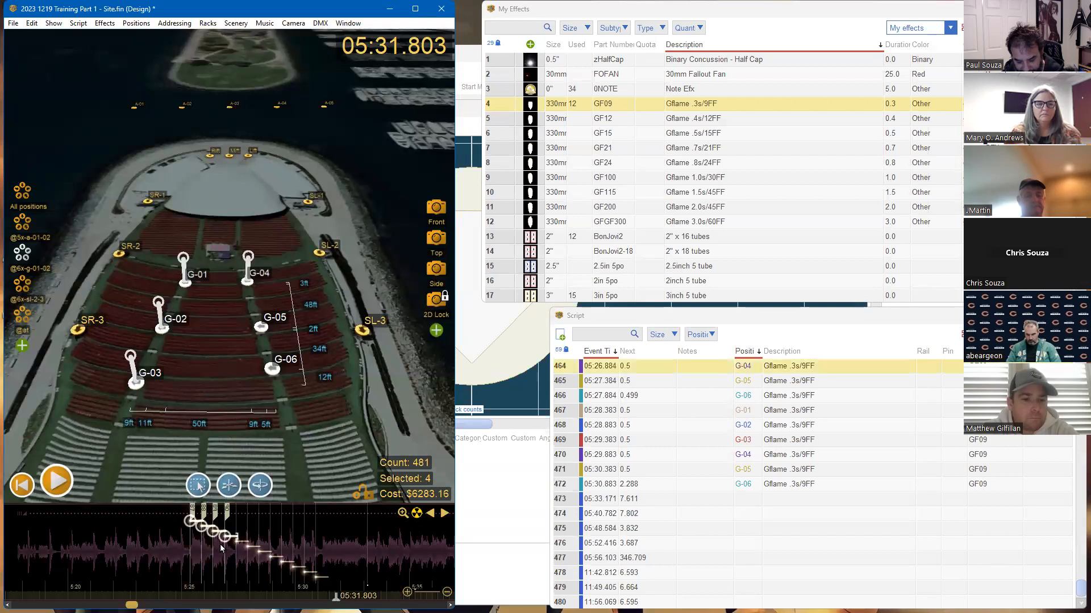
{"action": "left_click", "coordinate": [325, 542]}
{"action": "key", "text": "ctrl+v"}
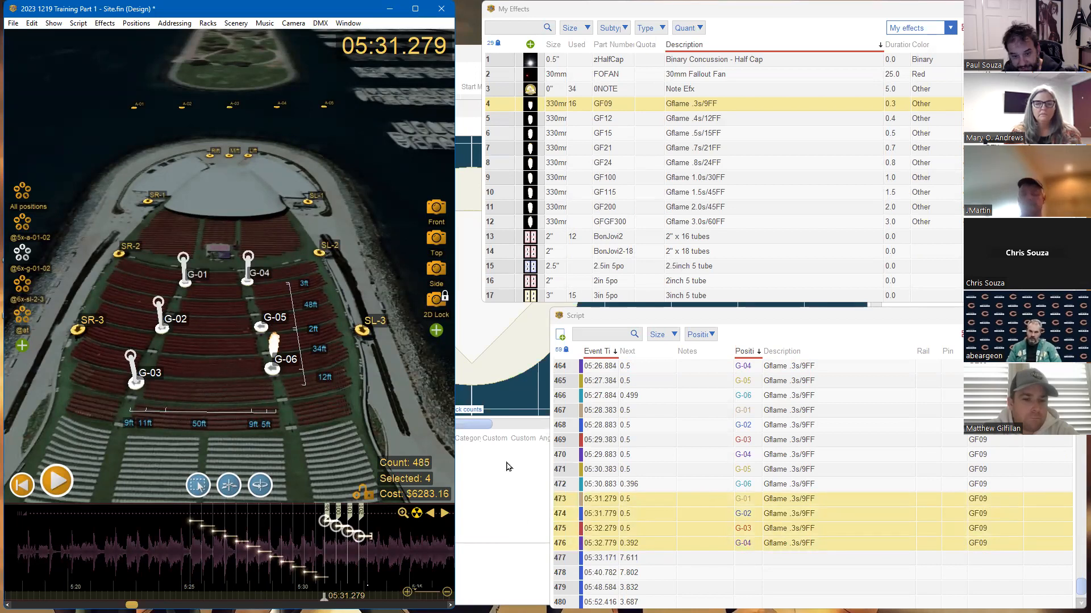
Play back the last pasted flames up to the music cue that follows them and go to the 05:33.171 event
{"action": "left_click", "coordinate": [175, 575]}
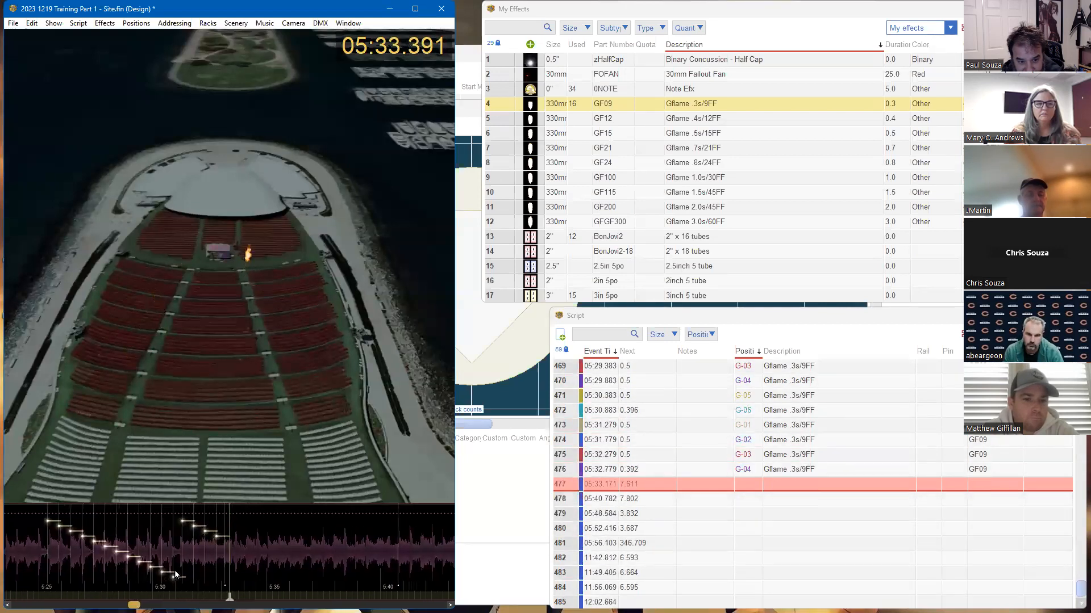
{"action": "key", "text": "space"}
{"action": "left_click", "coordinate": [585, 485]}
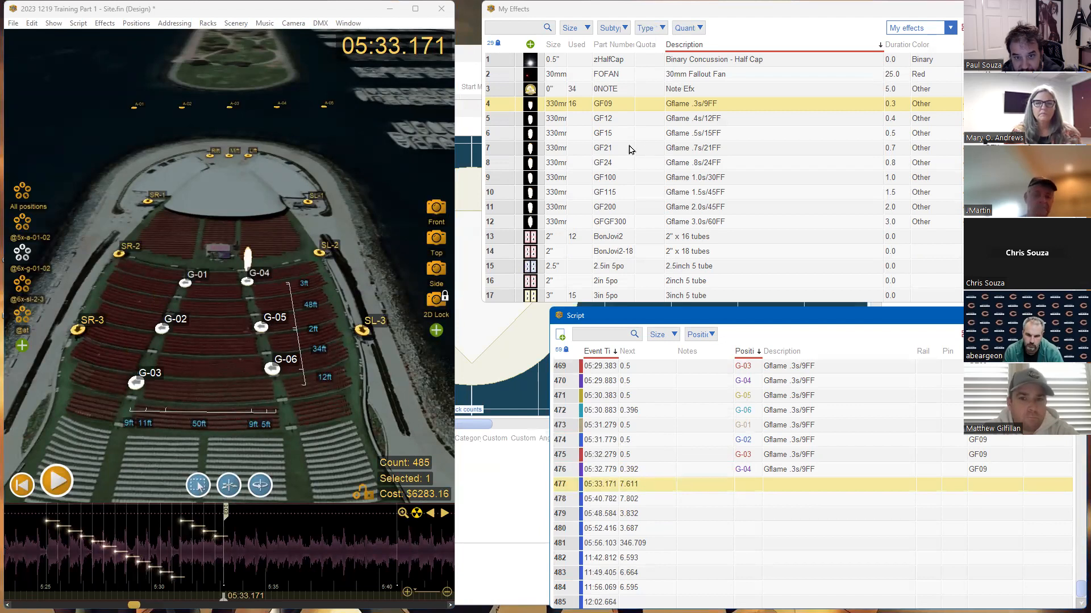
Add the Note Efx effect on the 0notes position to the empty cue event at 05:33.171
{"action": "left_click", "coordinate": [364, 411]}
{"action": "left_click_drag", "start_coordinate": [365, 412], "coordinate": [331, 324]}
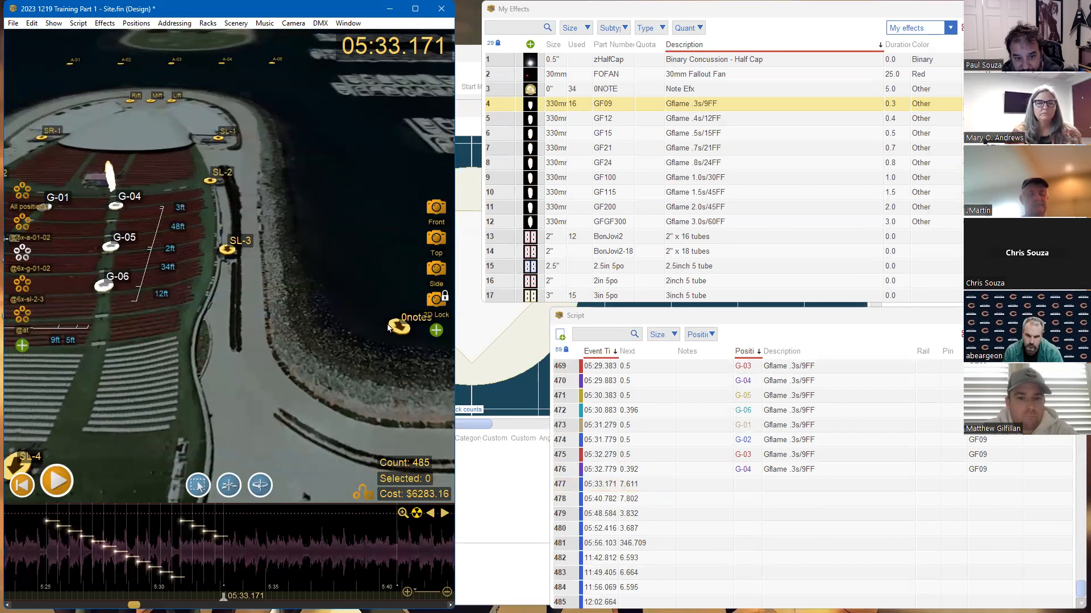
{"action": "left_click", "coordinate": [388, 328]}
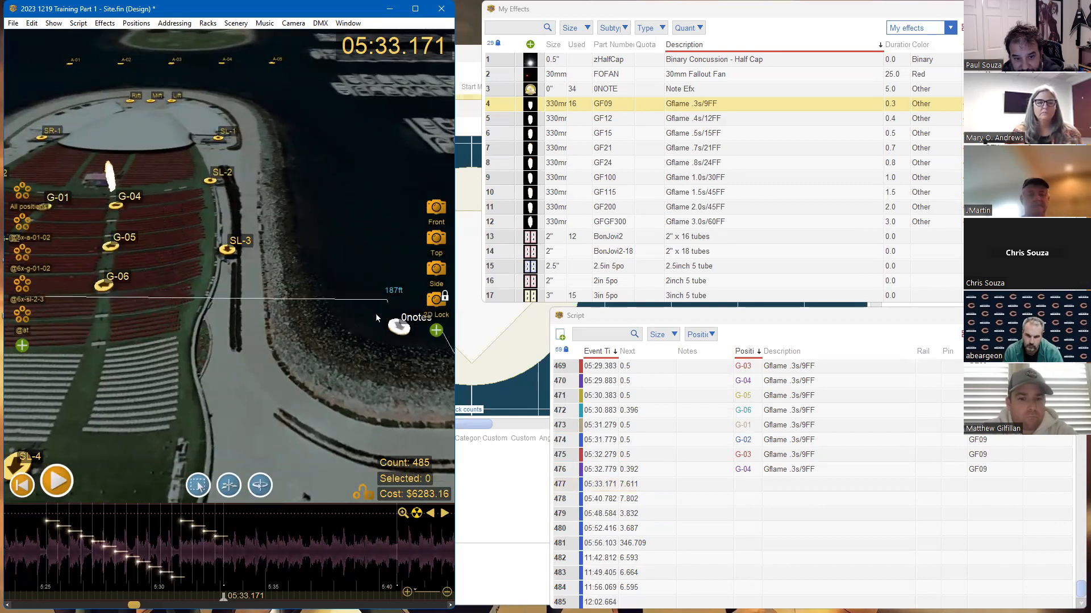
{"action": "left_click", "coordinate": [571, 484]}
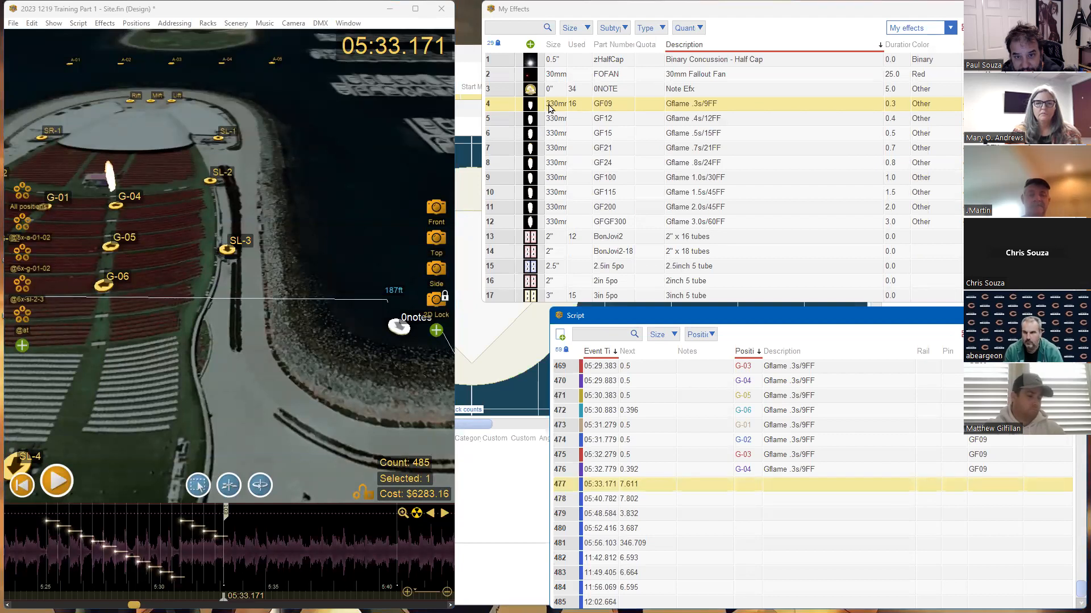
{"action": "double_click", "coordinate": [533, 90]}
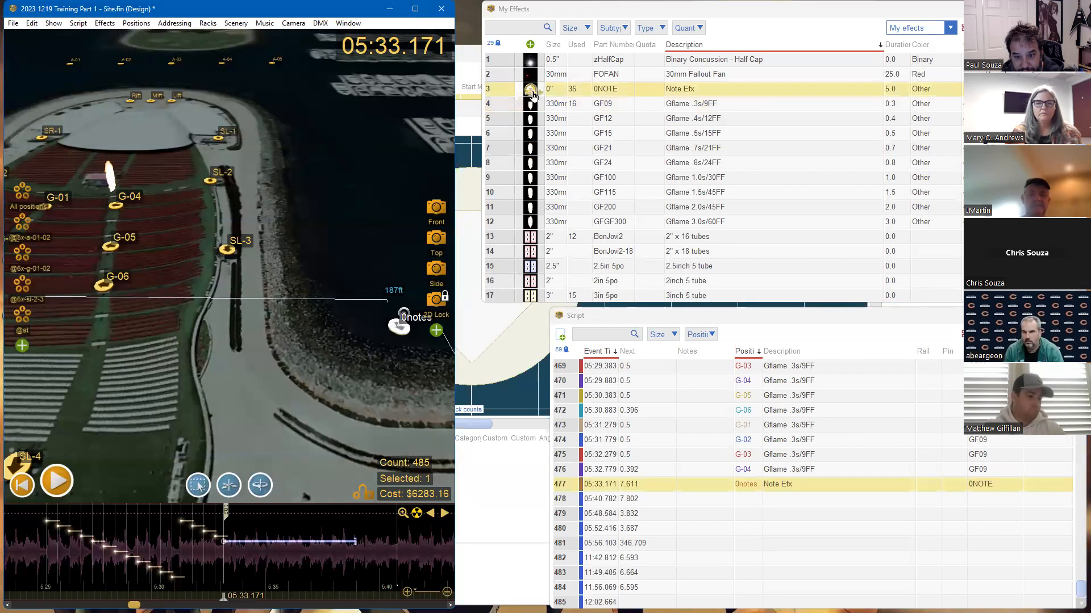
Enter "Down beat" as the note of the Note Efx event at 05:33.171
{"action": "left_click", "coordinate": [681, 487]}
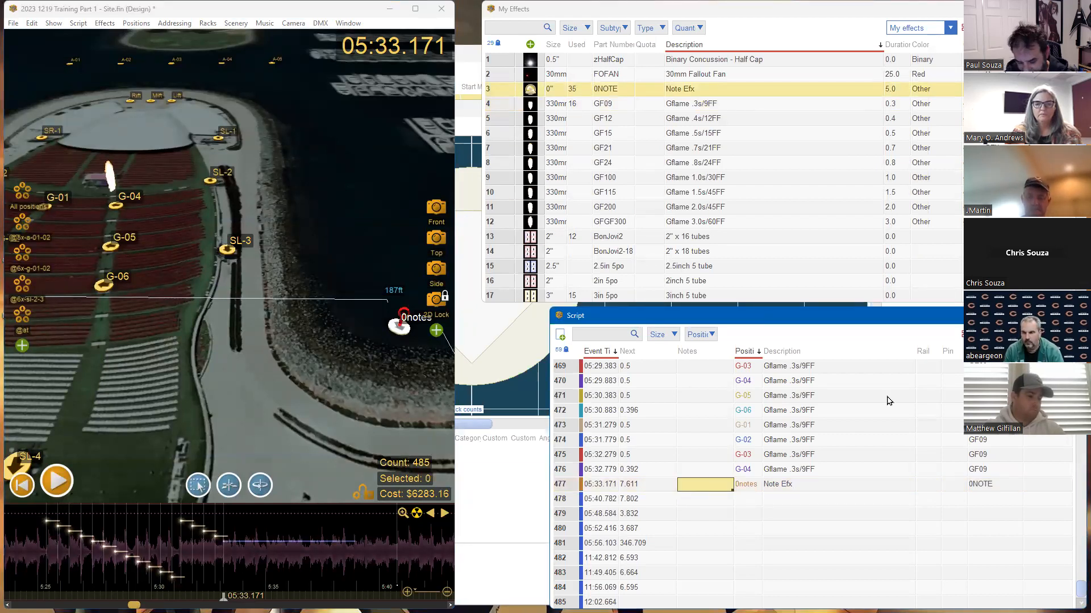
{"action": "type", "text": "Don"}
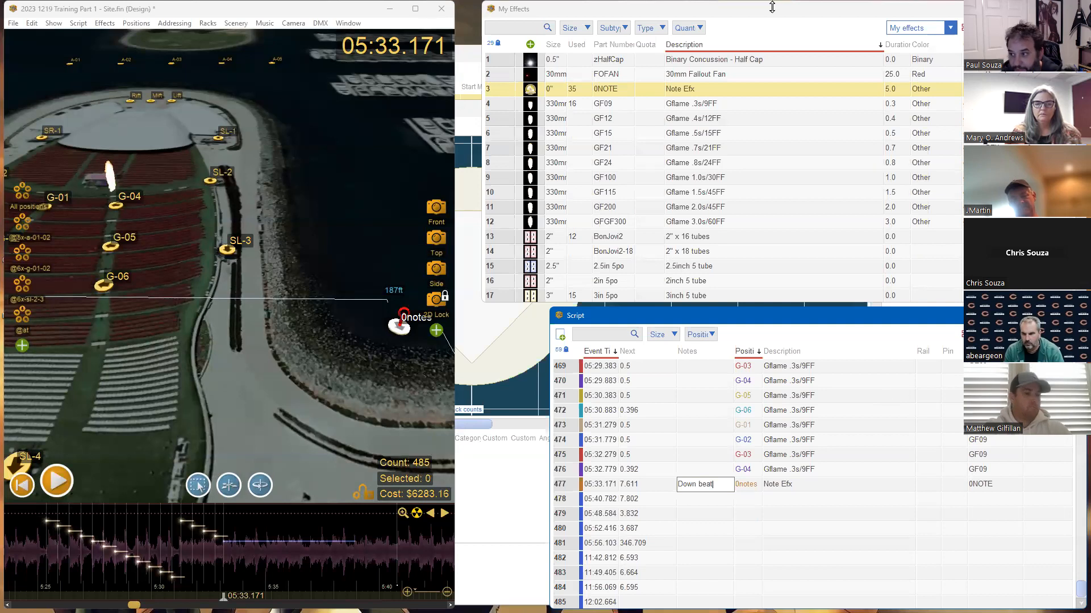
{"action": "left_click", "coordinate": [602, 381]}
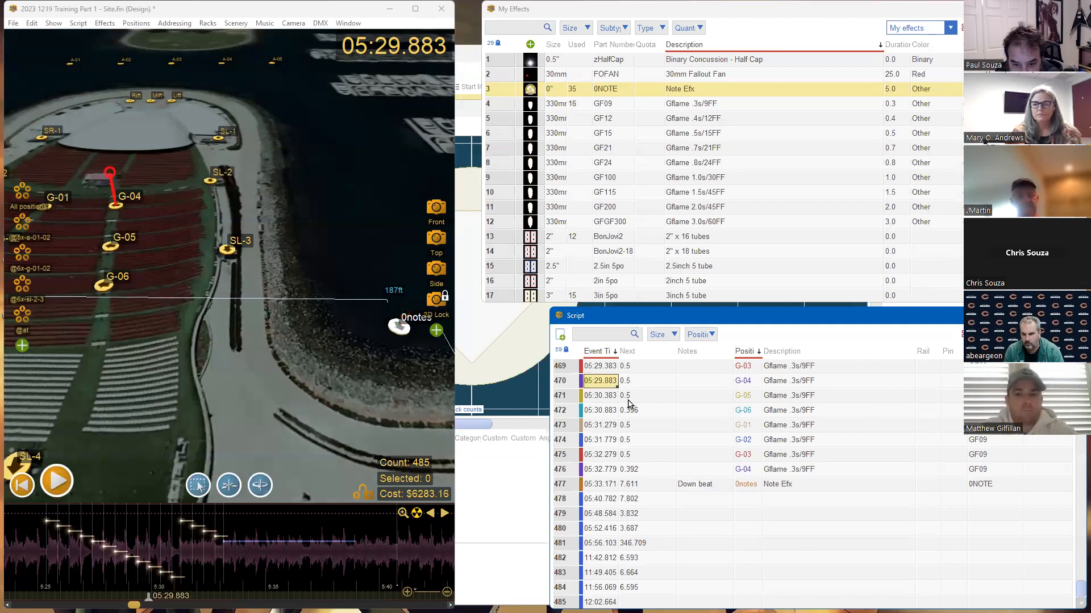
Spread the events from the first flame at 05:25.384 through the Down beat note out evenly over a total duration of 7.787 seconds
{"action": "left_click", "coordinate": [589, 484]}
{"action": "scroll", "coordinate": [589, 486], "scroll_direction": "up", "scroll_amount": 4}
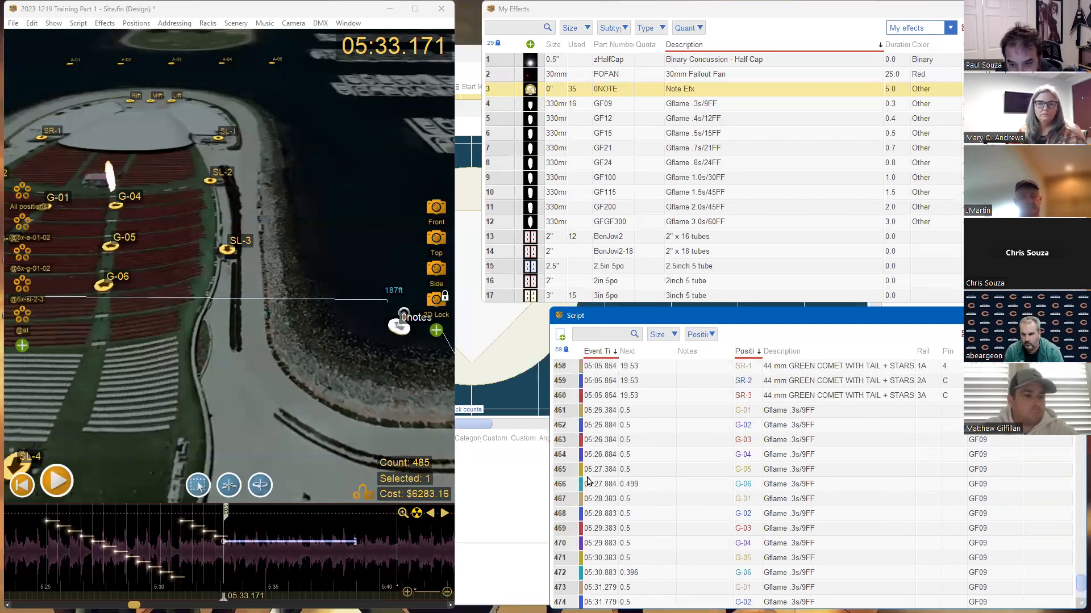
{"action": "scroll", "coordinate": [589, 483], "scroll_direction": "down", "scroll_amount": 3}
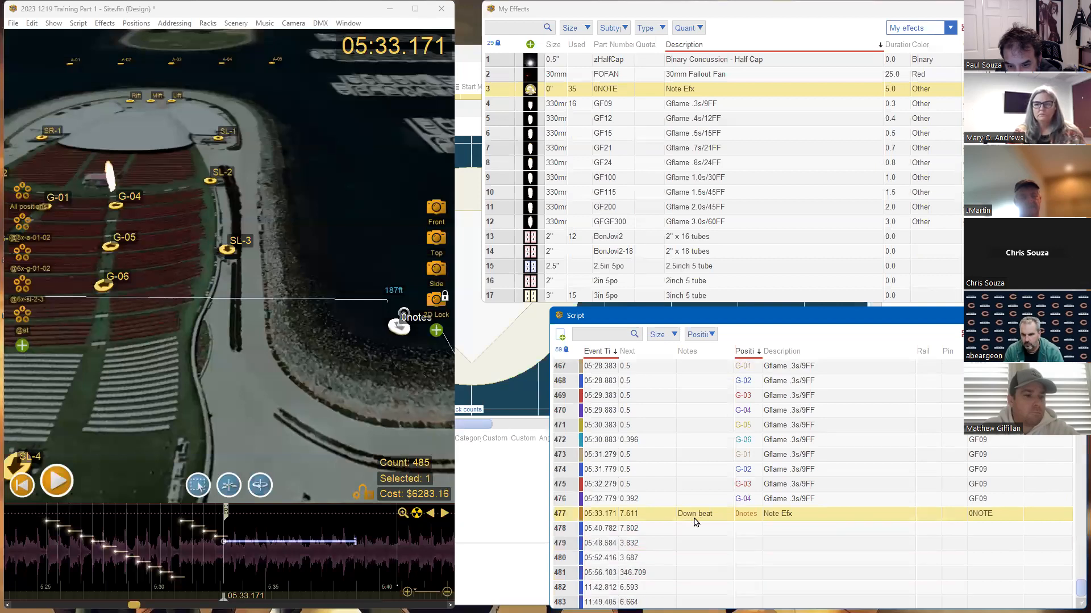
{"action": "scroll", "coordinate": [672, 516], "scroll_direction": "up", "scroll_amount": 2}
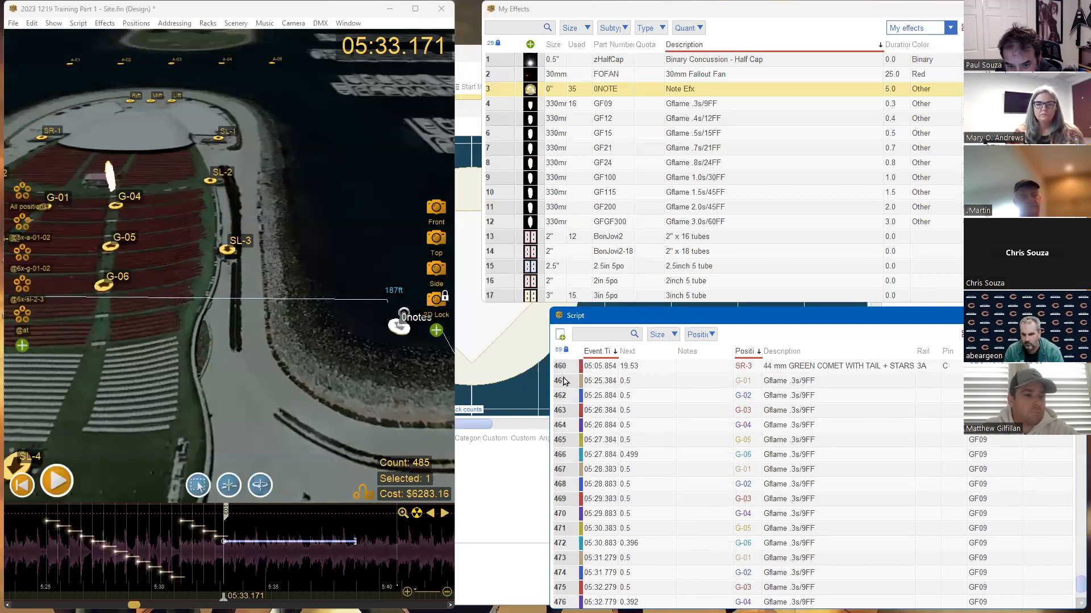
{"action": "left_click", "coordinate": [564, 382], "text": "shift"}
{"action": "scroll", "coordinate": [633, 415], "scroll_direction": "down", "scroll_amount": 1}
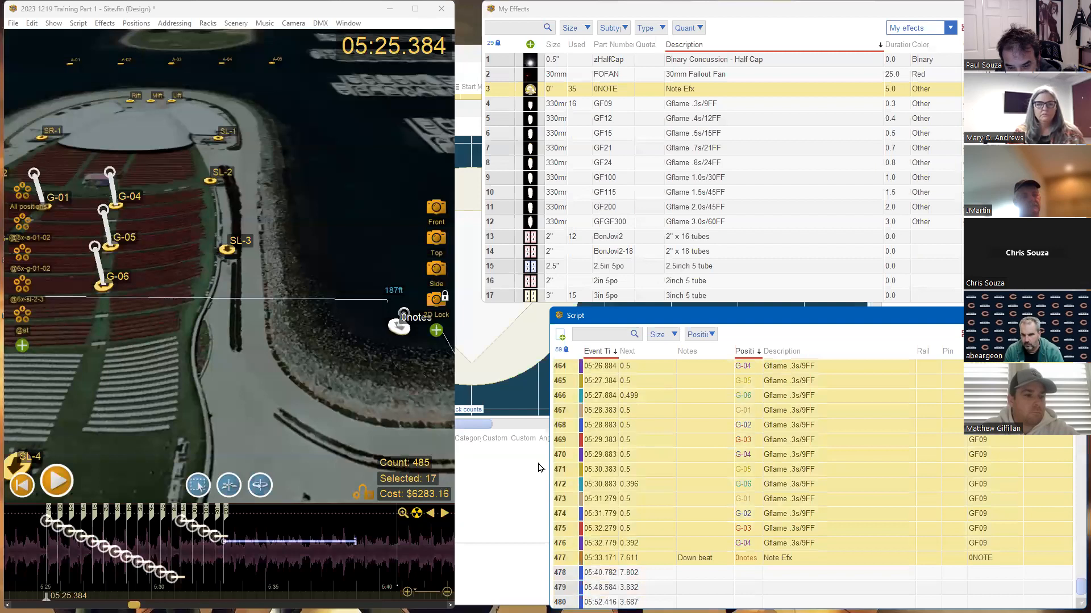
{"action": "scroll", "coordinate": [663, 475], "scroll_direction": "up", "scroll_amount": 1}
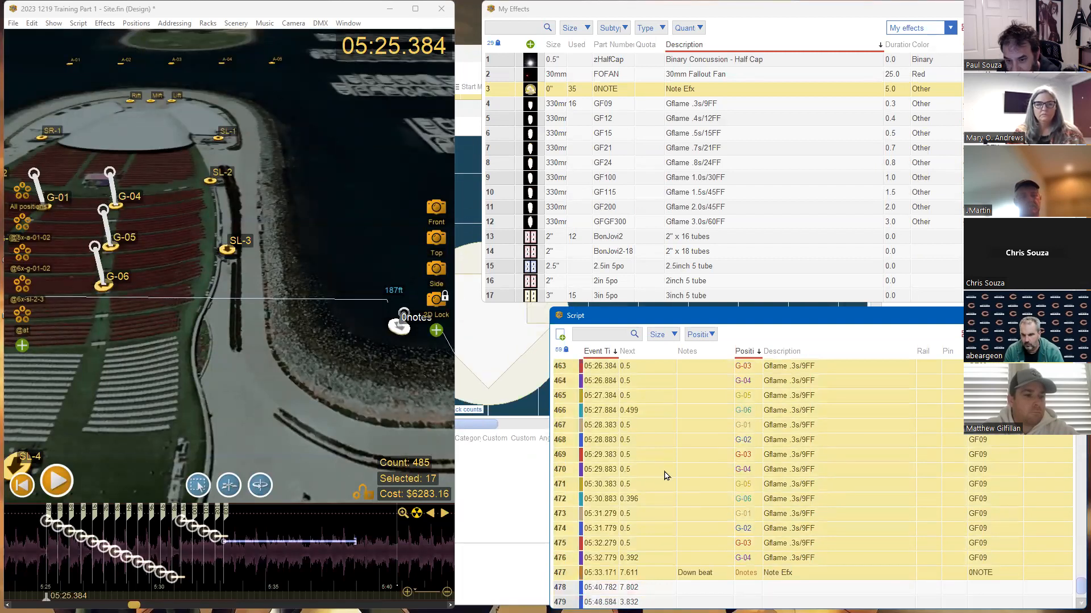
{"action": "scroll", "coordinate": [666, 476], "scroll_direction": "up", "scroll_amount": 2}
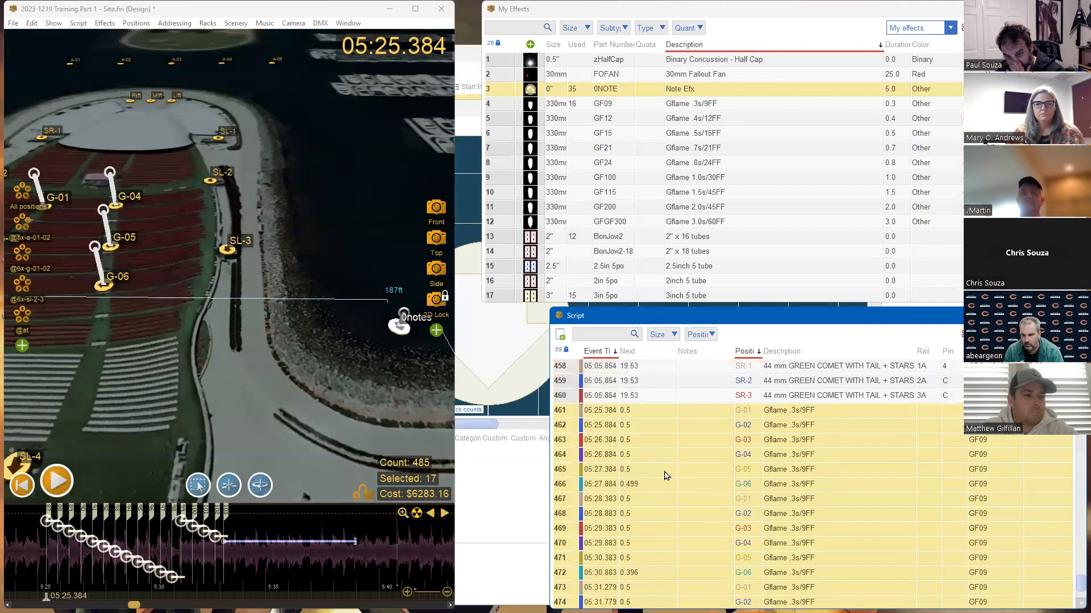
{"action": "key", "text": "ctrl+e"}
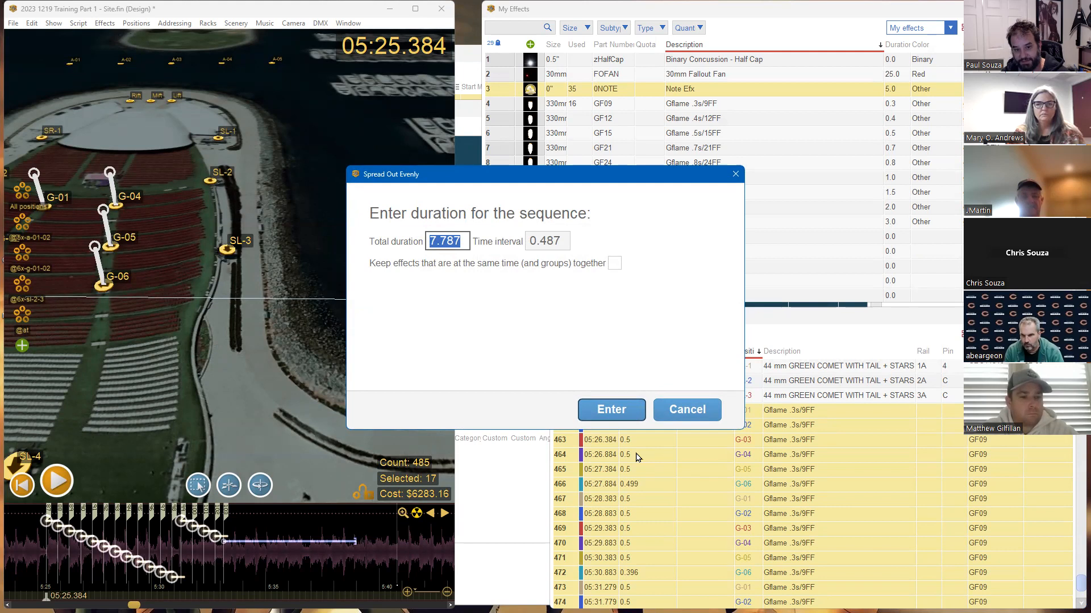
{"action": "left_click", "coordinate": [614, 409]}
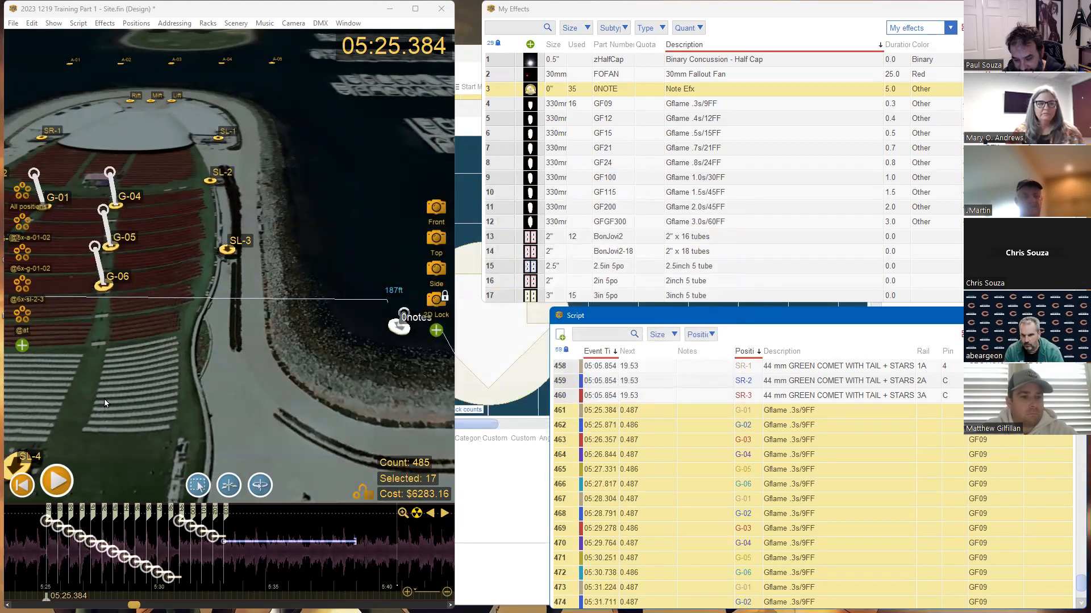
Play back the re-spaced flame sequence from its first event through the Down beat note to check its timing
{"action": "left_click", "coordinate": [44, 545]}
{"action": "key", "text": "space"}
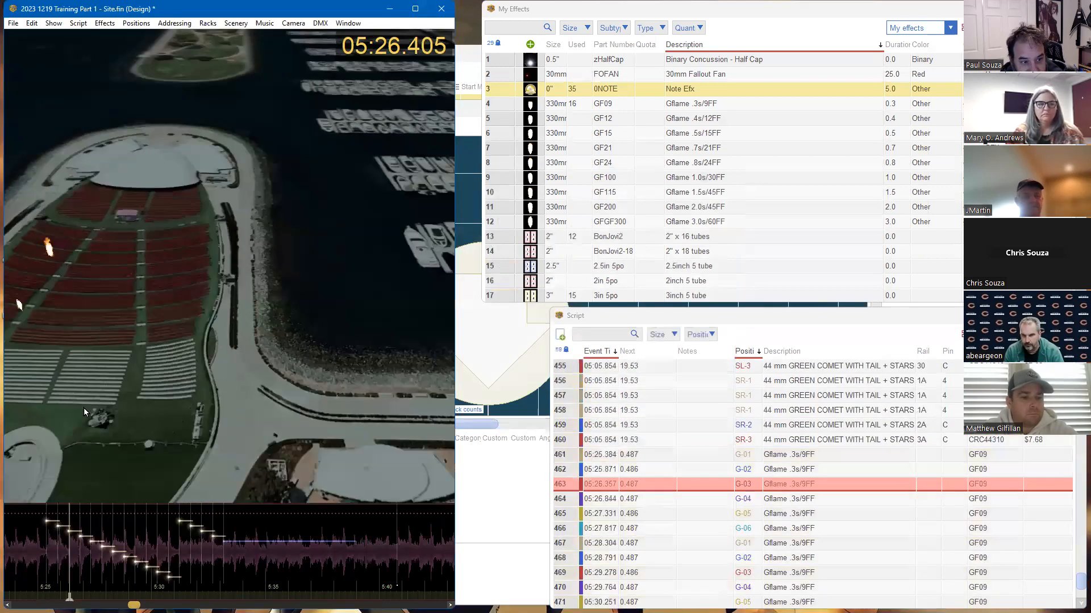
{"action": "key", "text": "space"}
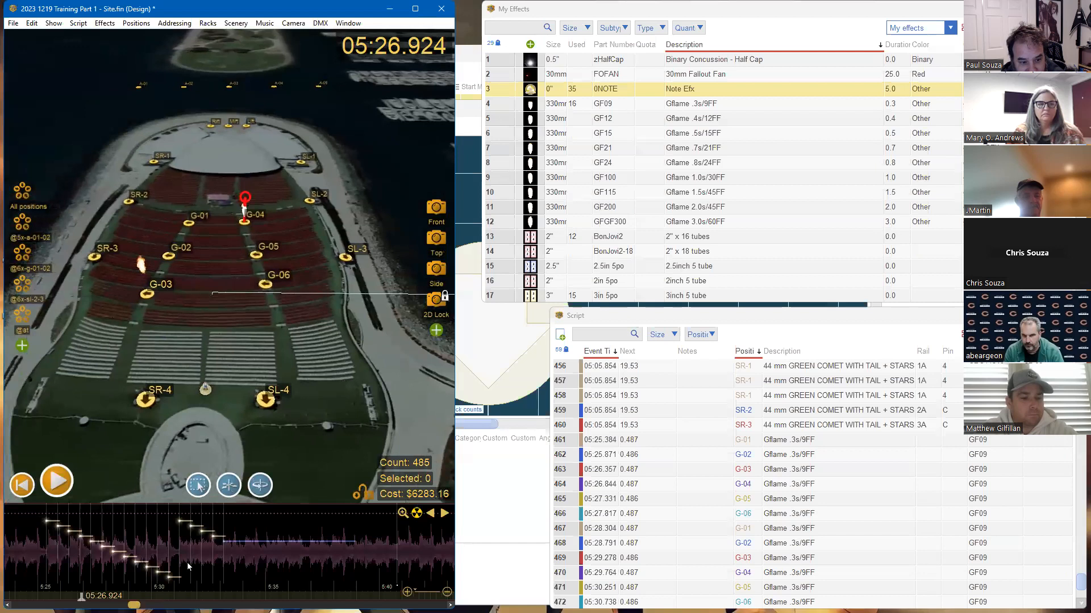
{"action": "key", "text": "space"}
{"action": "left_click", "coordinate": [43, 545]}
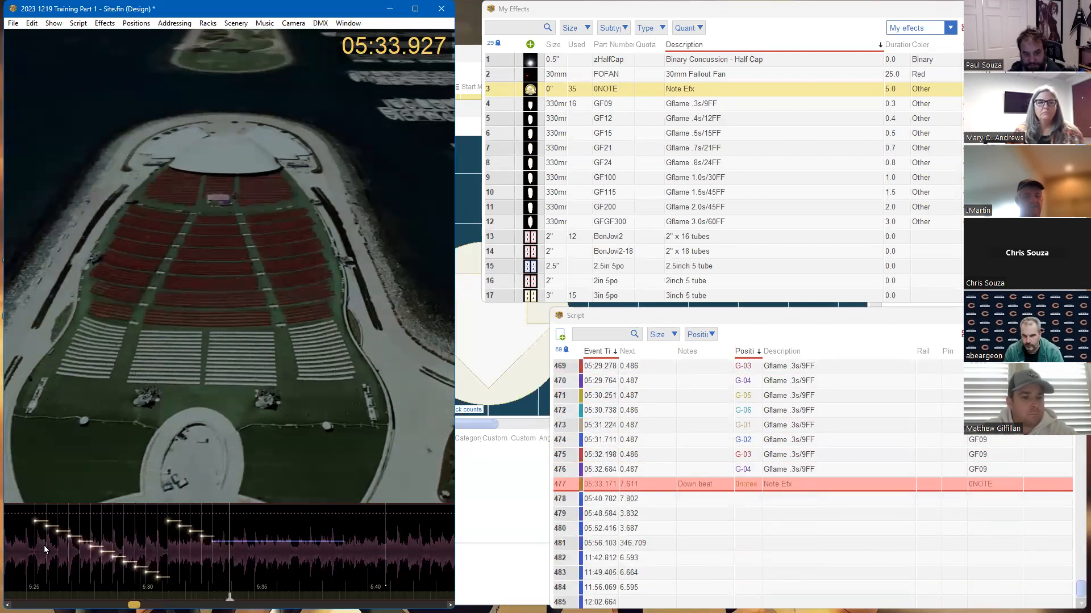
{"action": "key", "text": "space"}
Select all 16 Gflame events of the sequence on the timeline, leaving out the Down beat note
{"action": "scroll", "coordinate": [152, 578], "scroll_direction": "down", "scroll_amount": 2}
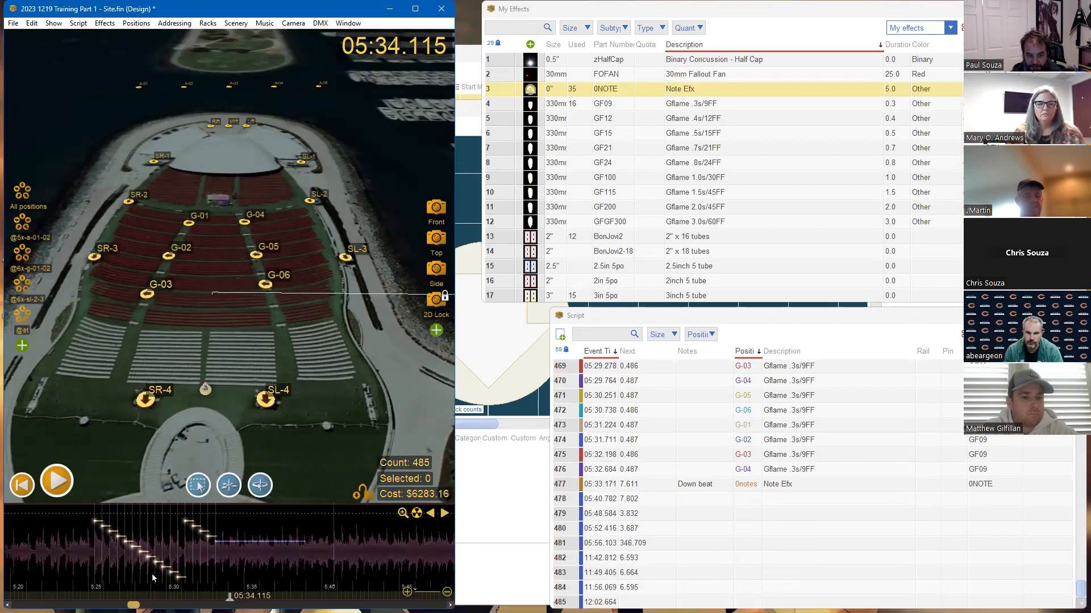
{"action": "scroll", "coordinate": [152, 578], "scroll_direction": "down", "scroll_amount": 1}
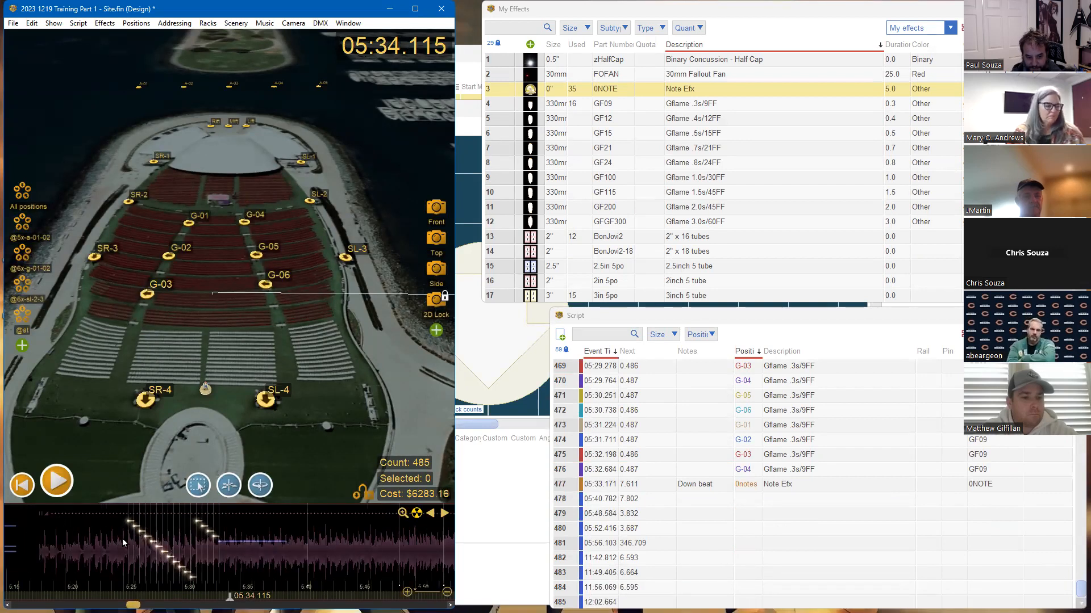
{"action": "left_click_drag", "start_coordinate": [118, 536], "coordinate": [213, 573]}
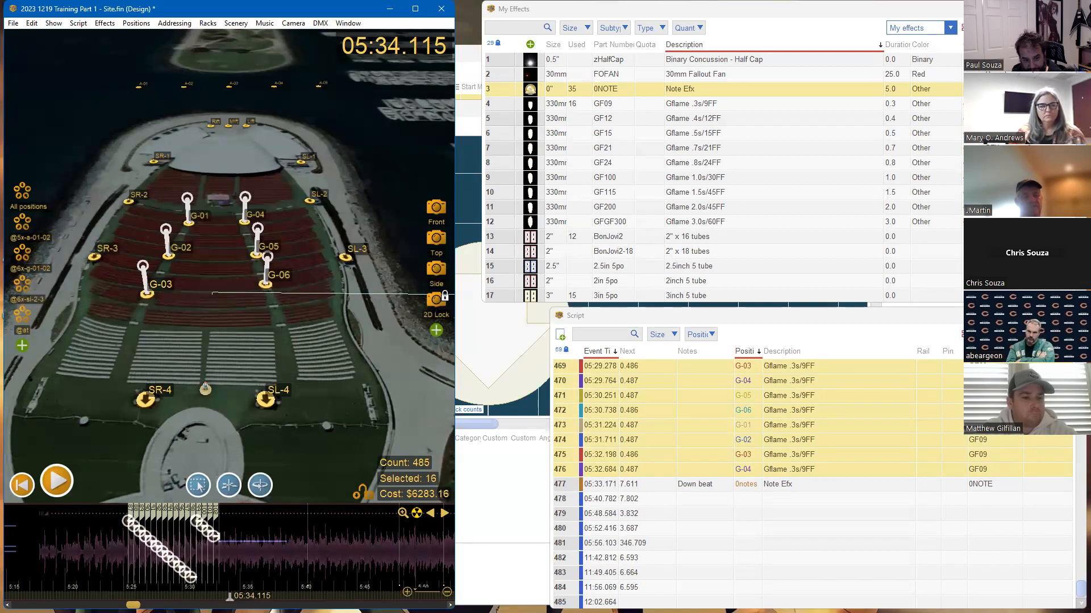
{"action": "scroll", "coordinate": [167, 585], "scroll_direction": "down", "scroll_amount": 2}
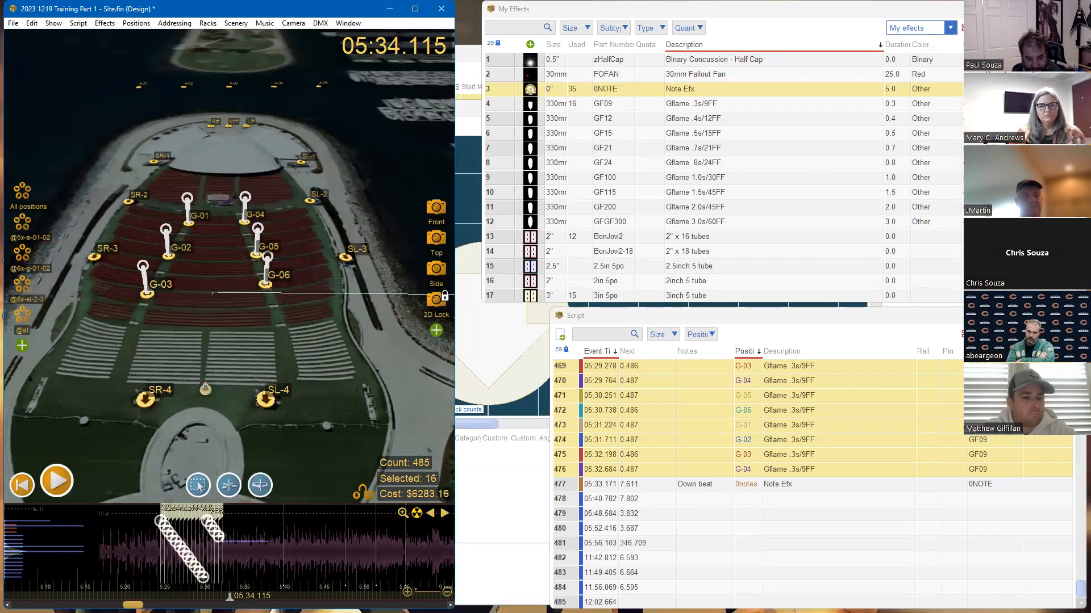
Go to the next music track on the timeline and listen to the section around 11:55
{"action": "left_click_drag", "start_coordinate": [133, 605], "coordinate": [227, 605]}
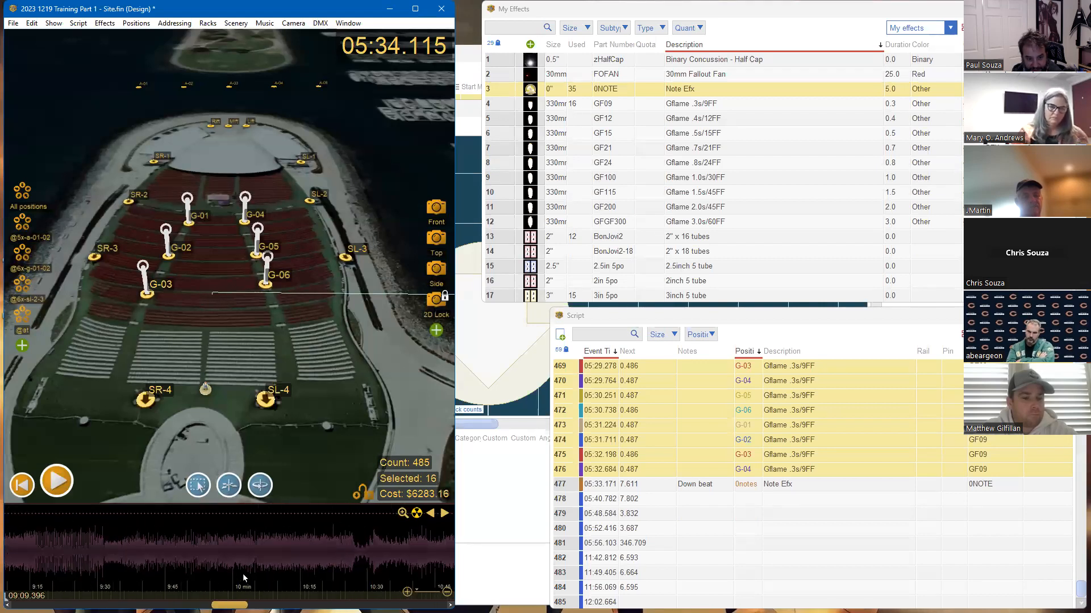
{"action": "scroll", "coordinate": [246, 576], "scroll_direction": "down", "scroll_amount": 5}
{"action": "left_click", "coordinate": [216, 526]}
{"action": "scroll", "coordinate": [216, 526], "scroll_direction": "up", "scroll_amount": 5}
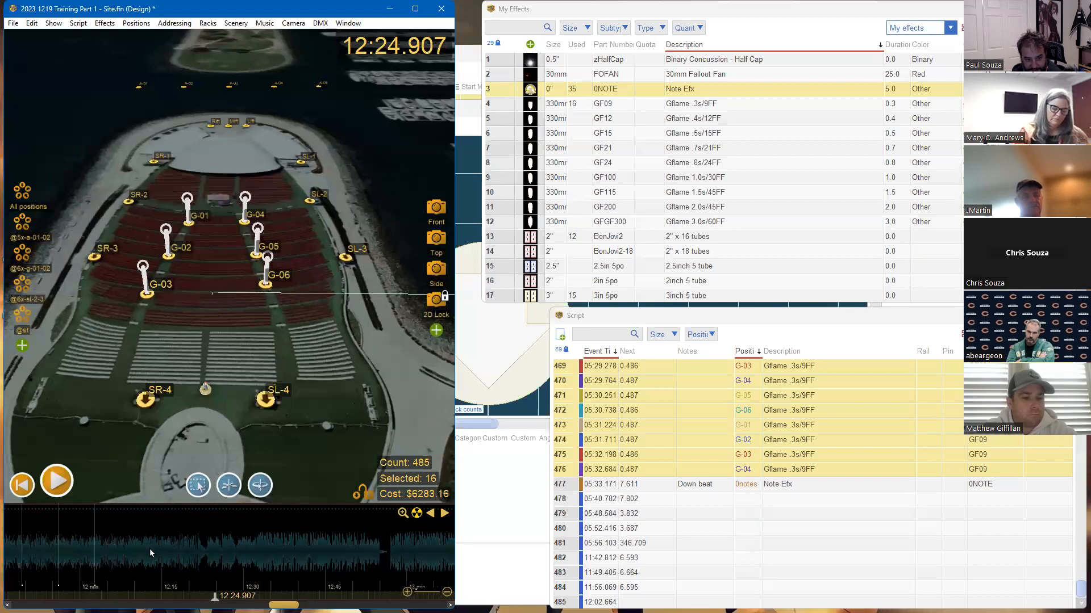
{"action": "left_click", "coordinate": [53, 566]}
{"action": "scroll", "coordinate": [43, 568], "scroll_direction": "up", "scroll_amount": 3}
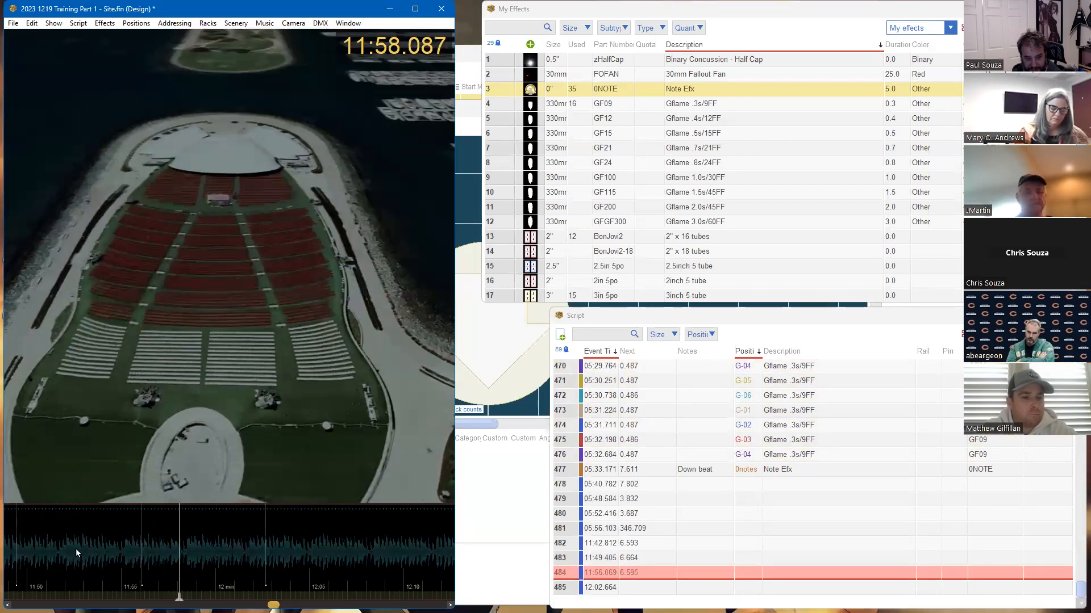
{"action": "left_click", "coordinate": [111, 541]}
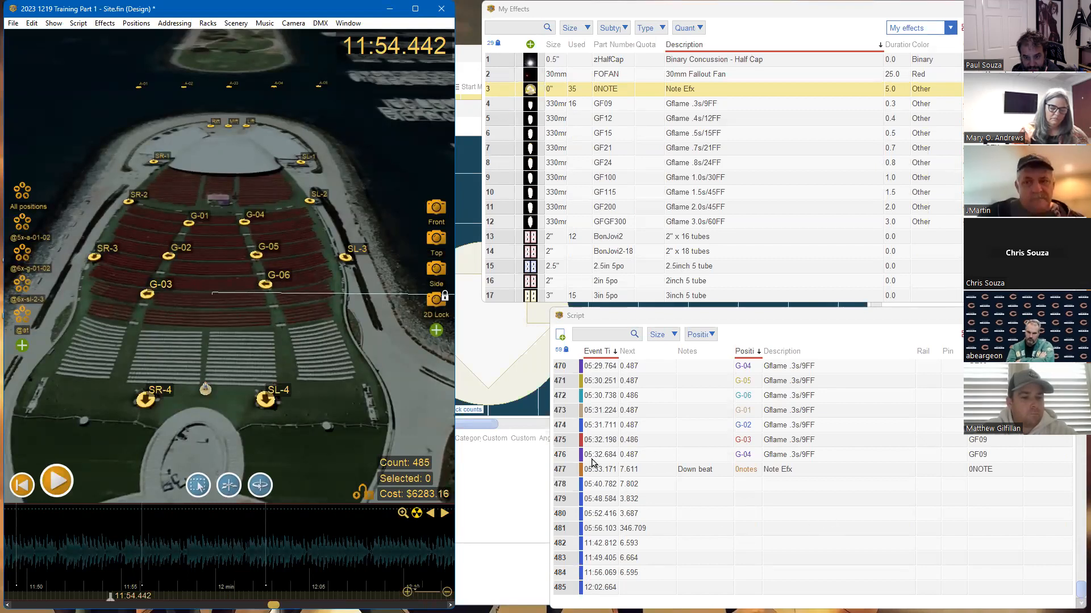
Assign the Note Efx effect to the empty events at 11:42.812 and 11:49.405
{"action": "left_click", "coordinate": [558, 490]}
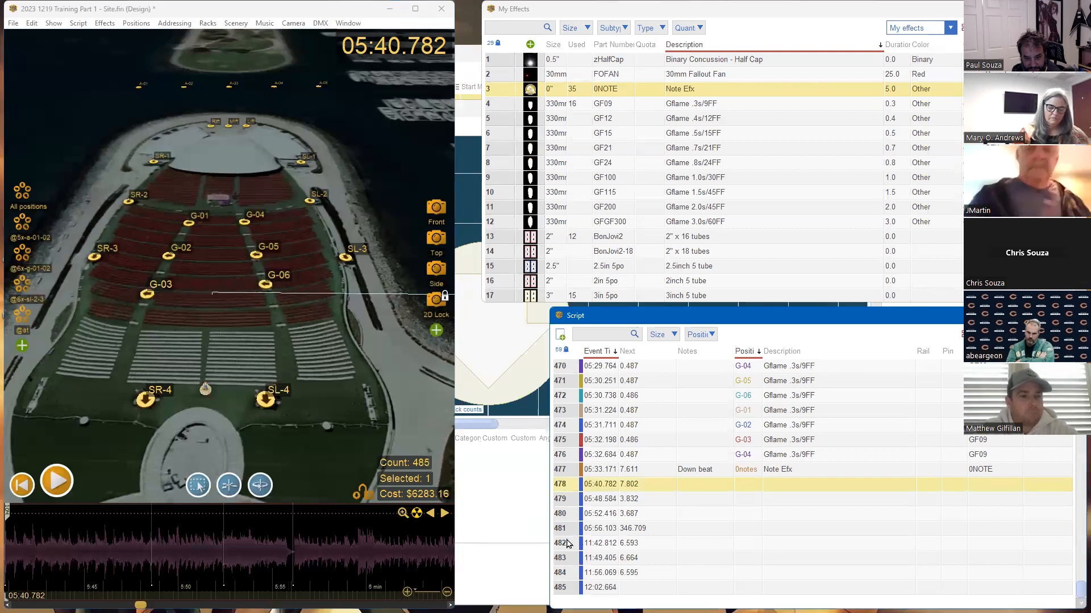
{"action": "left_click", "coordinate": [567, 543]}
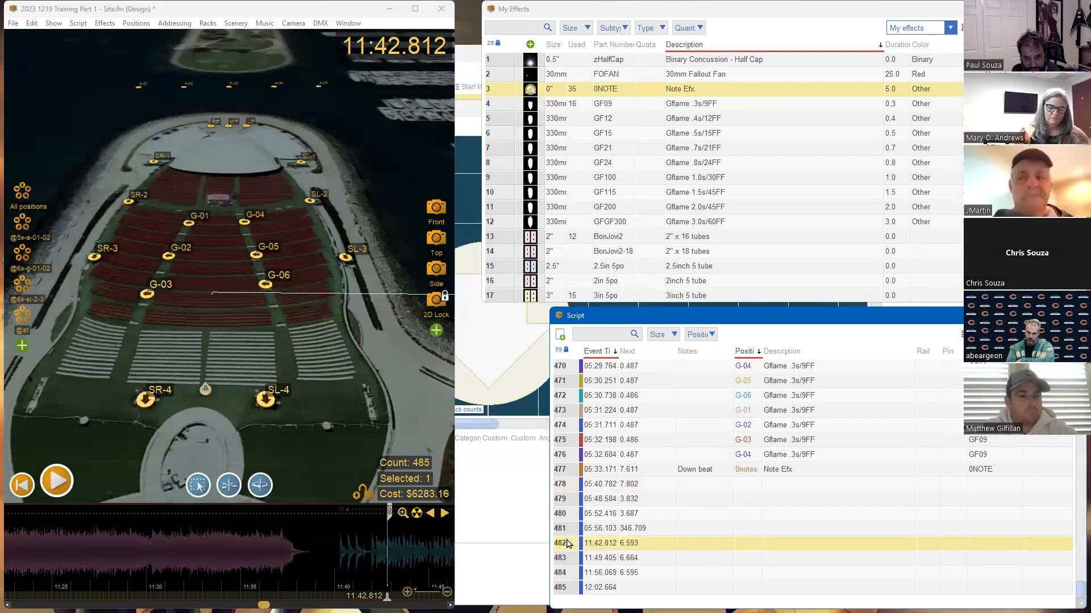
{"action": "double_click", "coordinate": [584, 85]}
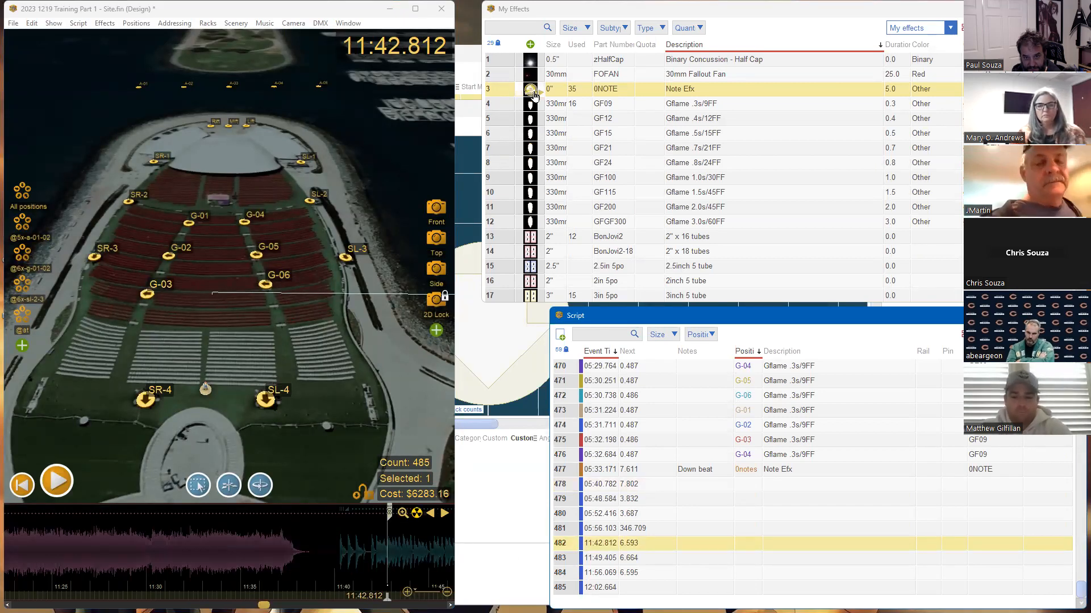
{"action": "left_click", "coordinate": [569, 560]}
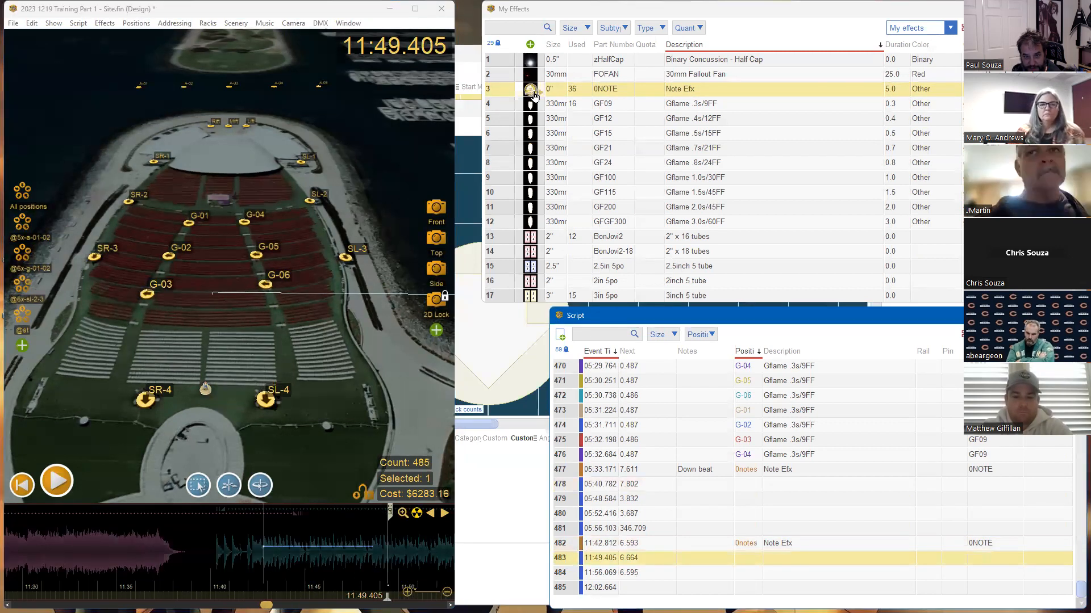
{"action": "double_click", "coordinate": [530, 90]}
Paste the copied 16 Gflame events at 11:42.812 and check in the script where they fall relative to the note at 11:49.405
{"action": "left_click", "coordinate": [569, 549]}
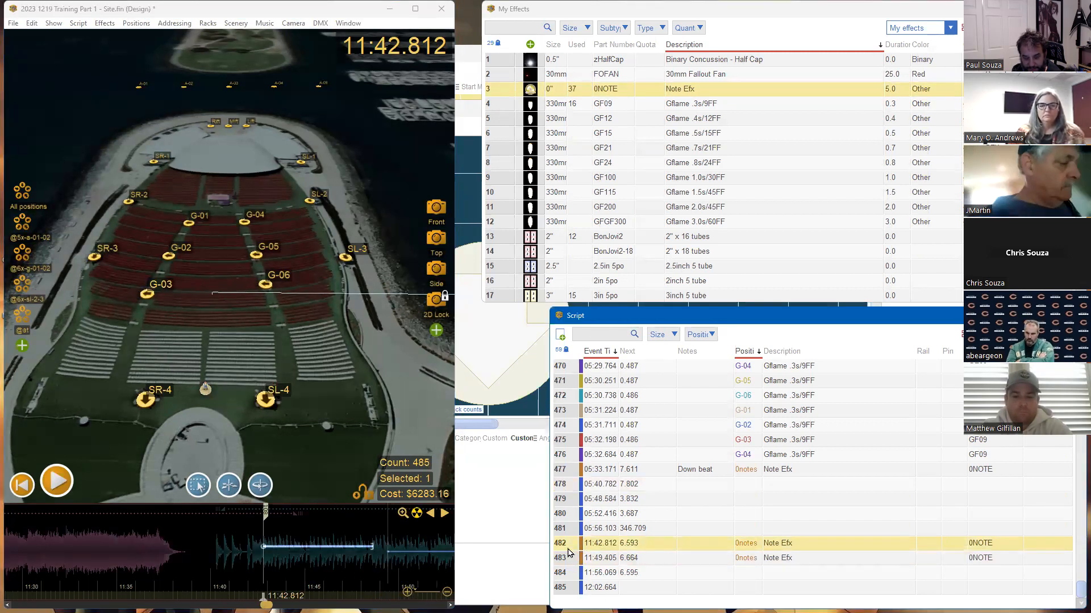
{"action": "key", "text": "ctrl+v"}
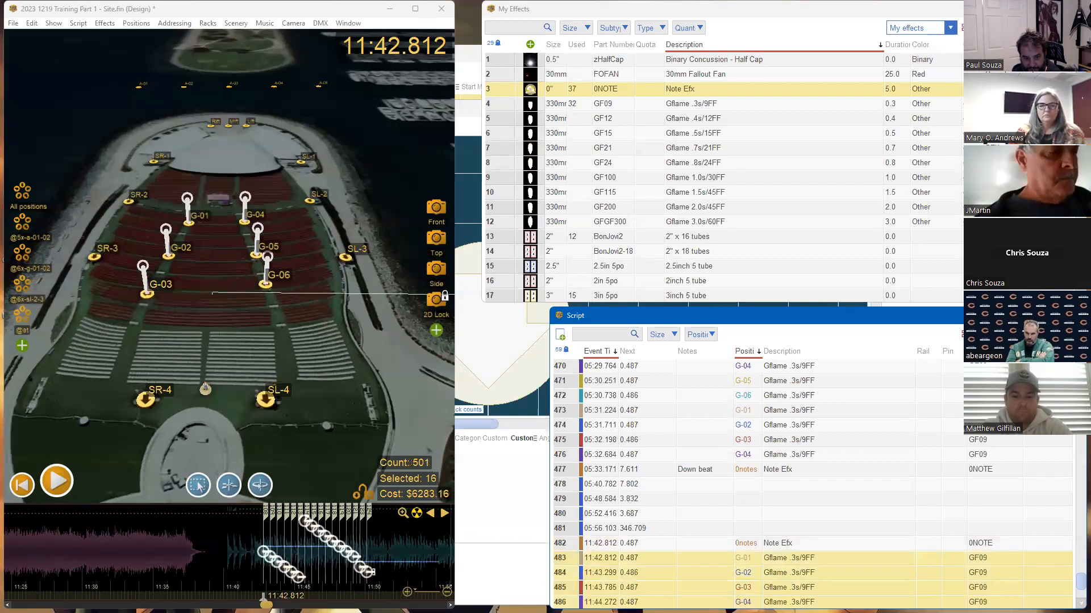
{"action": "scroll", "coordinate": [725, 540], "scroll_direction": "down", "scroll_amount": 5}
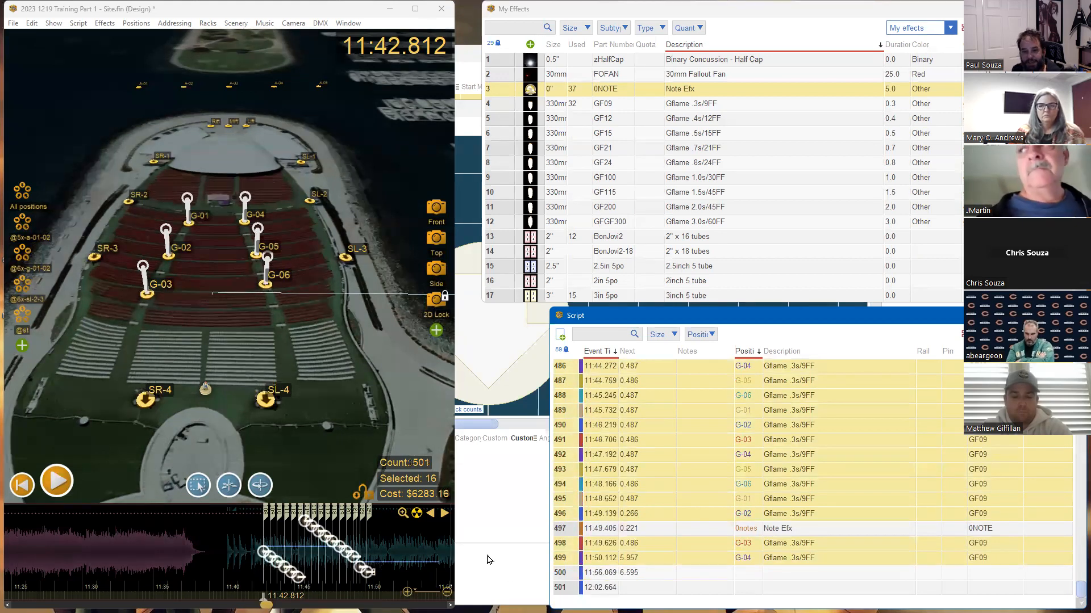
{"action": "scroll", "coordinate": [657, 479], "scroll_direction": "up", "scroll_amount": 3}
{"action": "scroll", "coordinate": [670, 481], "scroll_direction": "down", "scroll_amount": 3}
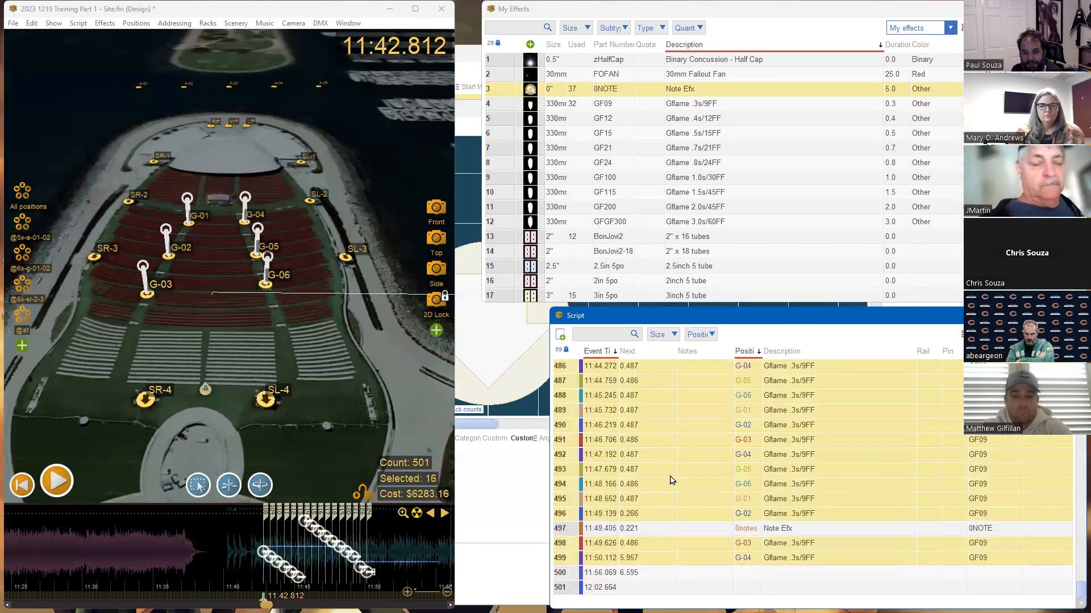
{"action": "scroll", "coordinate": [657, 418], "scroll_direction": "up", "scroll_amount": 3}
{"action": "scroll", "coordinate": [651, 420], "scroll_direction": "down", "scroll_amount": 3}
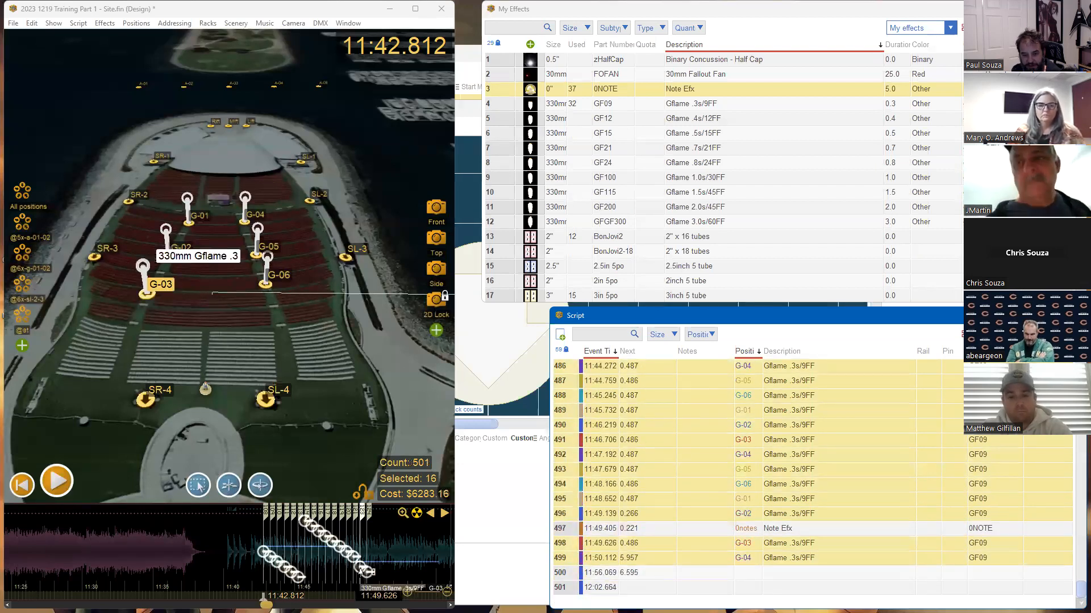
Compress the pasted flame sequence on the timeline so that its last G-04 flame falls before the note at 11:49.405
{"action": "left_click", "coordinate": [361, 571]}
{"action": "scroll", "coordinate": [361, 573], "scroll_direction": "up", "scroll_amount": 5}
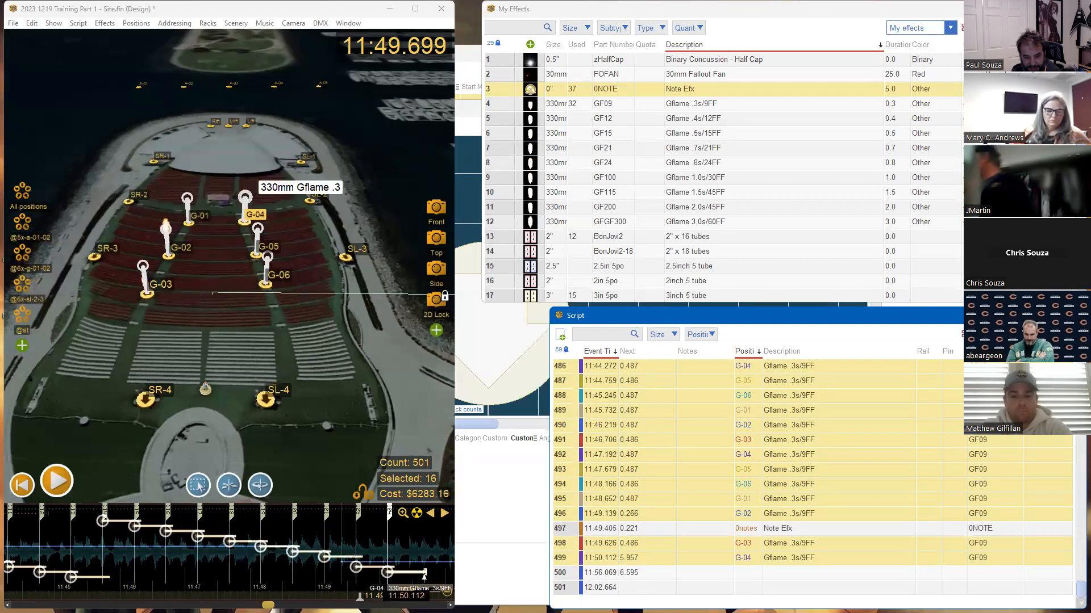
{"action": "left_click", "coordinate": [425, 575]}
{"action": "left_click_drag", "start_coordinate": [424, 575], "coordinate": [361, 587]}
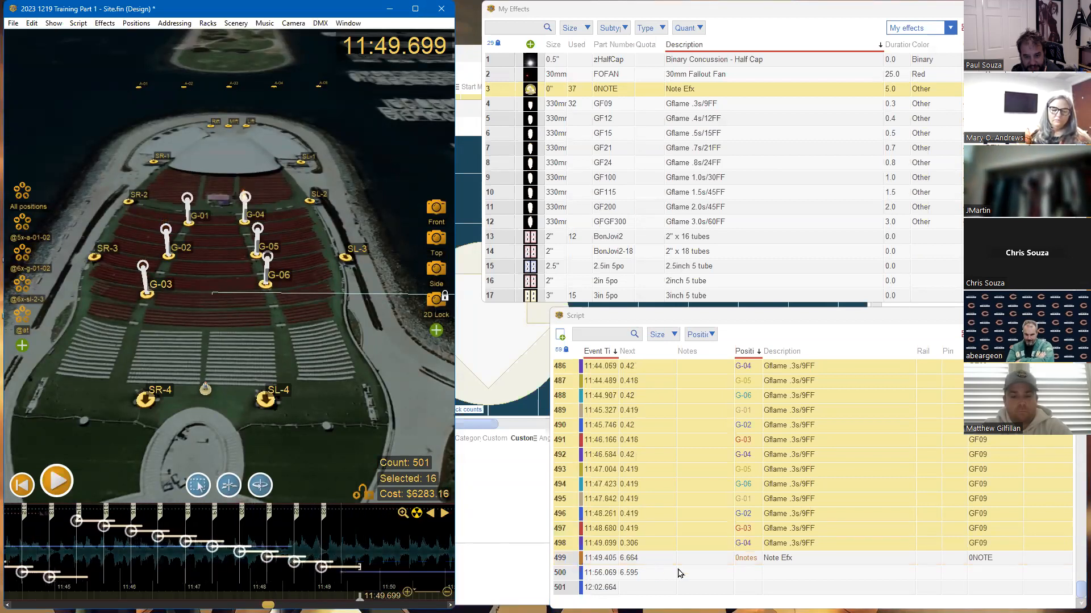
Spread the events from the first G-01 flame at 11:42.812 through the note at 11:49.405 evenly over a total duration of 6.593 seconds
{"action": "left_click", "coordinate": [589, 561]}
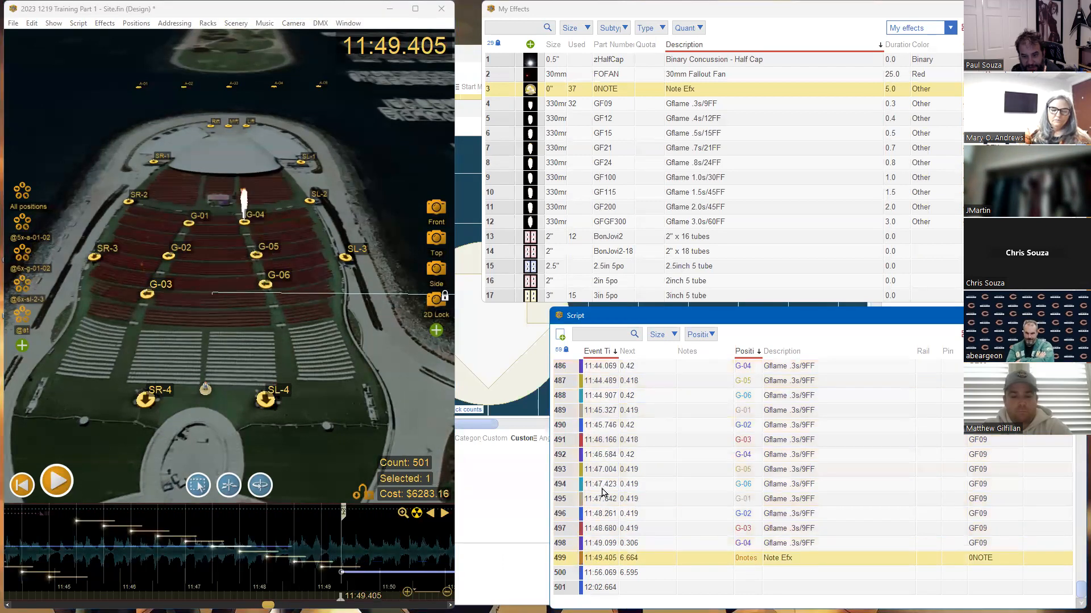
{"action": "scroll", "coordinate": [620, 517], "scroll_direction": "up", "scroll_amount": 2}
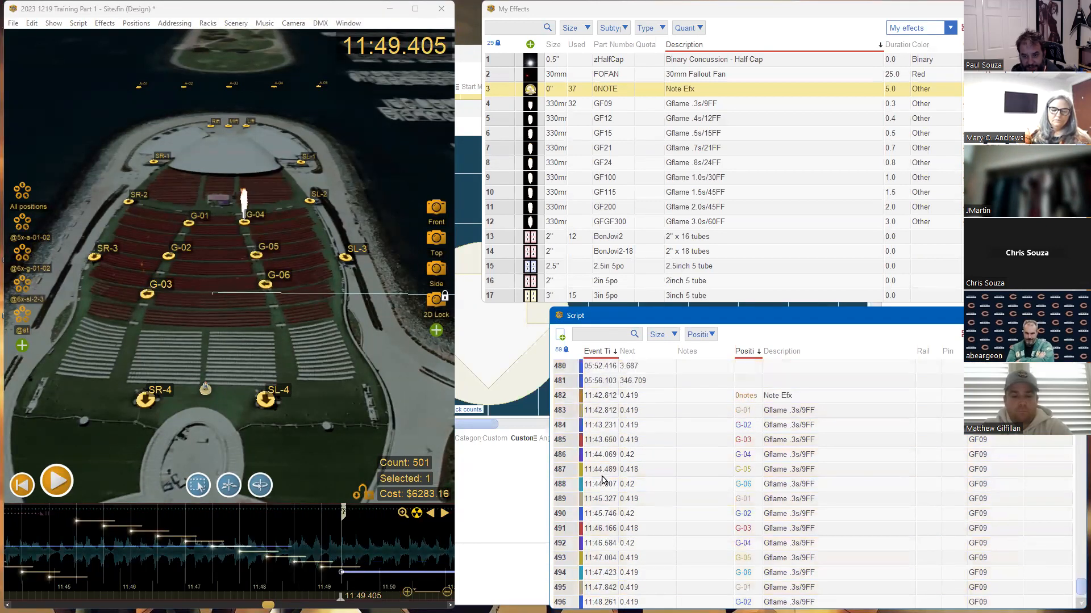
{"action": "left_click", "coordinate": [561, 414], "text": "shift"}
{"action": "scroll", "coordinate": [589, 439], "scroll_direction": "down", "scroll_amount": 2}
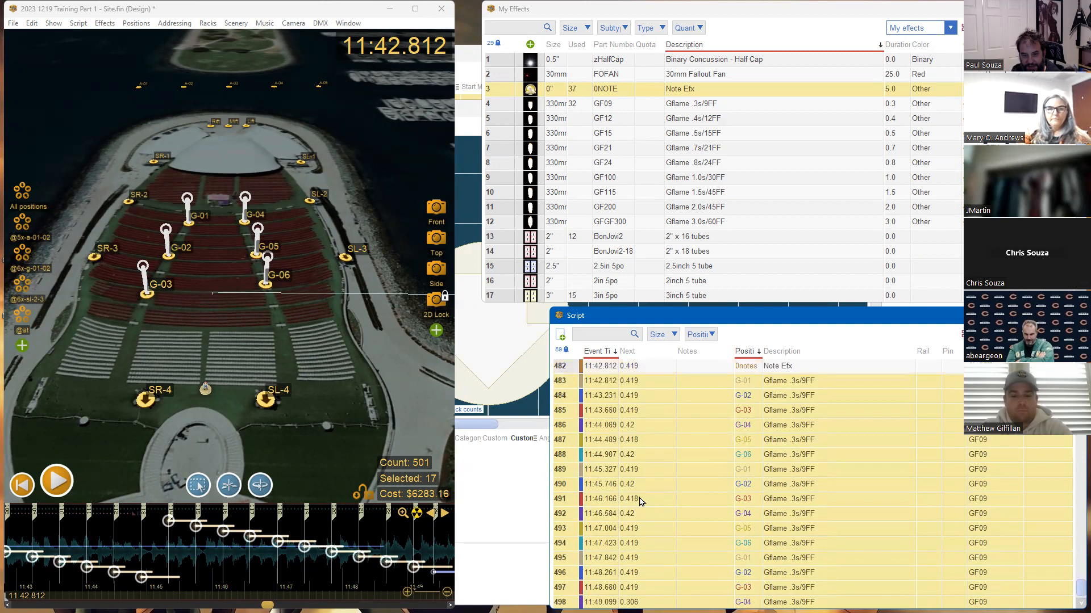
{"action": "scroll", "coordinate": [653, 448], "scroll_direction": "up", "scroll_amount": 1}
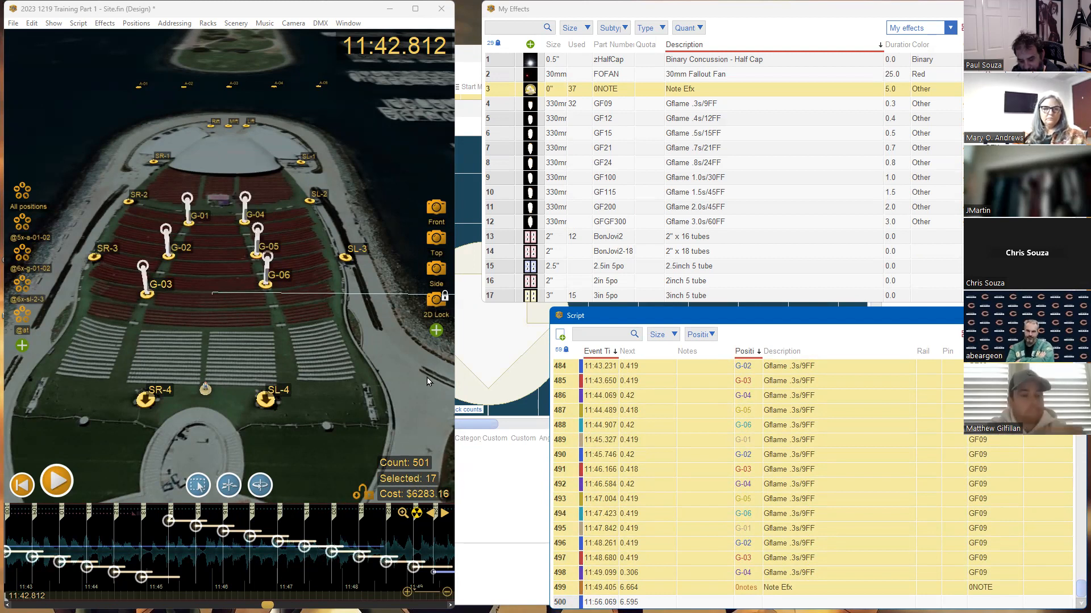
{"action": "key", "text": "ctrl+e"}
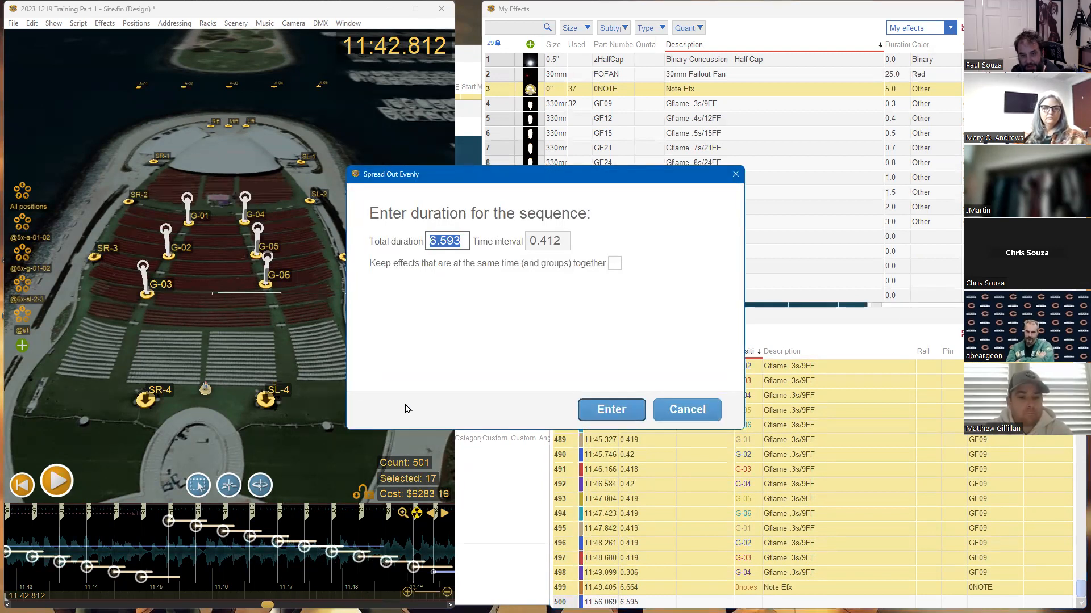
{"action": "left_click", "coordinate": [603, 411]}
{"action": "scroll", "coordinate": [300, 555], "scroll_direction": "down", "scroll_amount": 1}
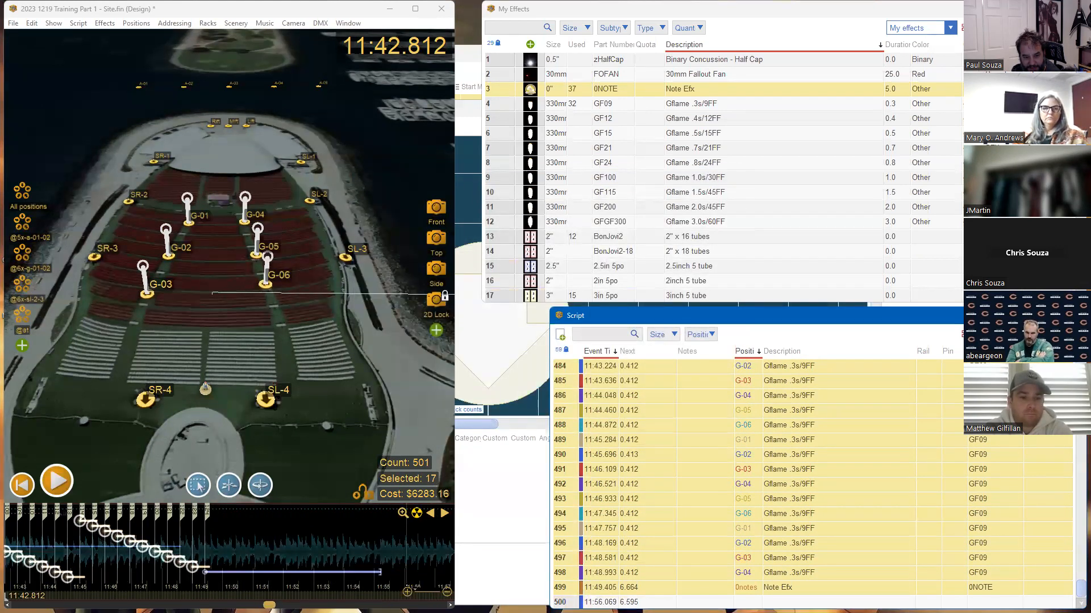
Play back the evenly spaced flame sequence through the note at 11:49.405 to check its timing against the music
{"action": "left_click_drag", "start_coordinate": [269, 605], "coordinate": [265, 605]}
{"action": "left_click", "coordinate": [236, 587]}
{"action": "left_click", "coordinate": [236, 587]}
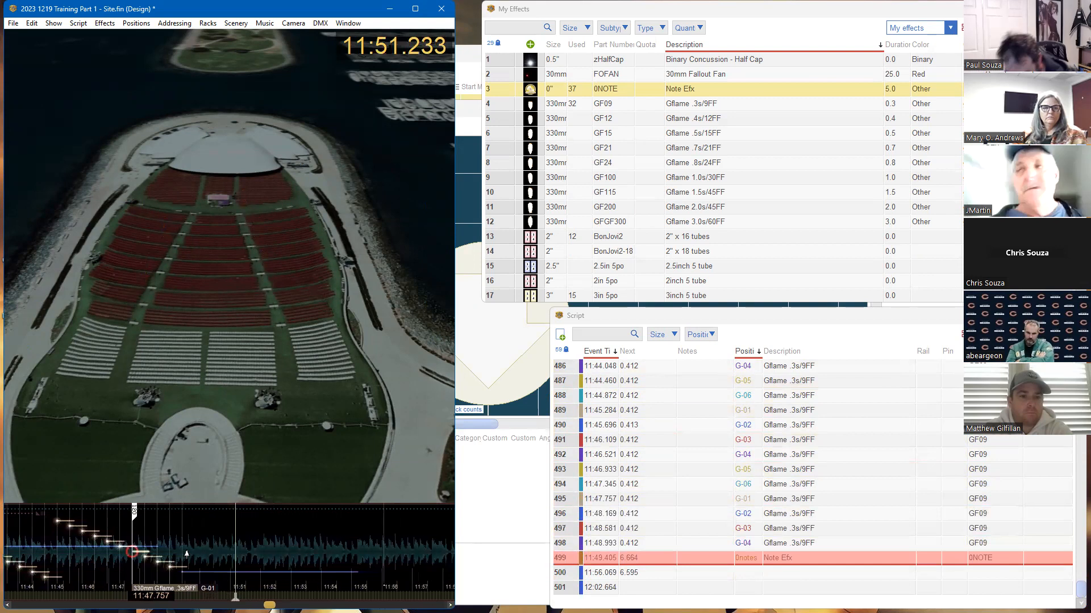
{"action": "key", "text": "space"}
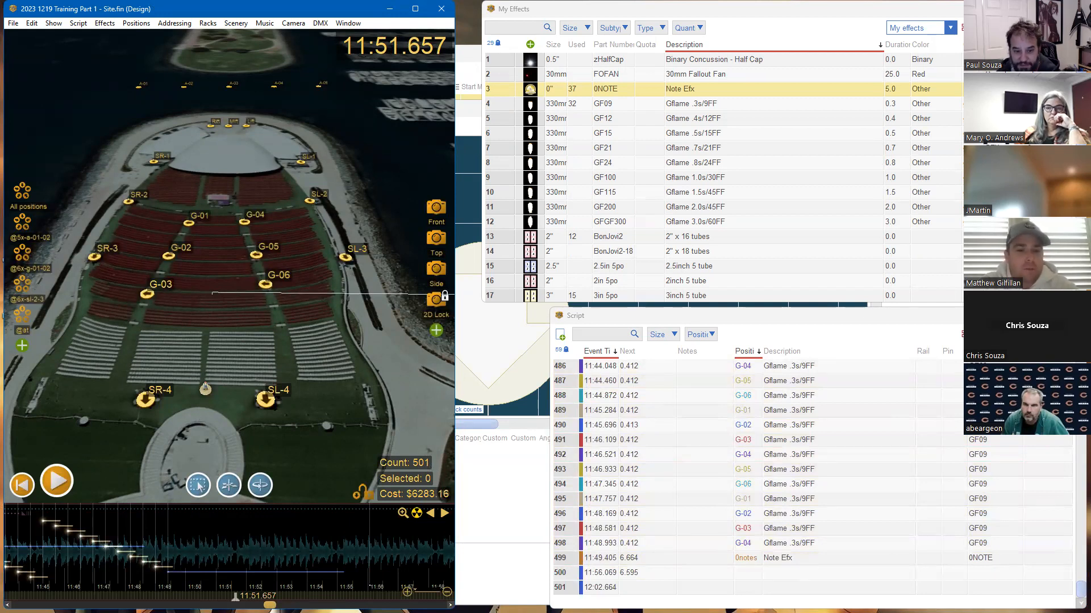
Play the music onward from about 12:00 and mark the next cue with an empty event at about 12:09.246
{"action": "scroll", "coordinate": [19, 436], "scroll_direction": "down", "scroll_amount": 3}
{"action": "scroll", "coordinate": [203, 510], "scroll_direction": "down", "scroll_amount": 3}
{"action": "scroll", "coordinate": [281, 537], "scroll_direction": "down", "scroll_amount": 2}
{"action": "left_click_drag", "start_coordinate": [320, 546], "coordinate": [312, 526]}
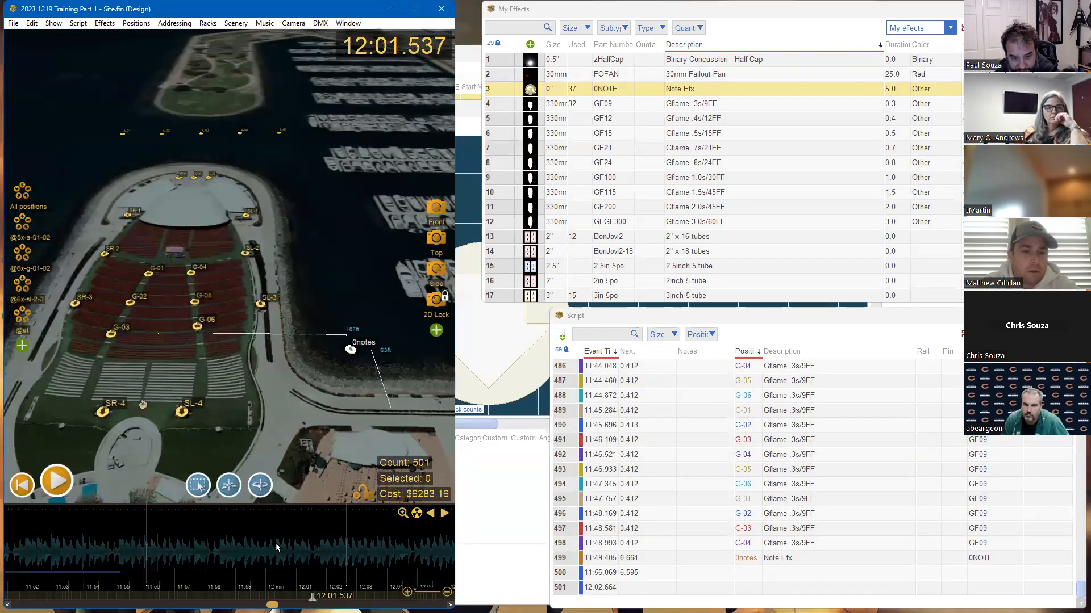
{"action": "left_click_drag", "start_coordinate": [244, 553], "coordinate": [244, 547]}
{"action": "key", "text": "space"}
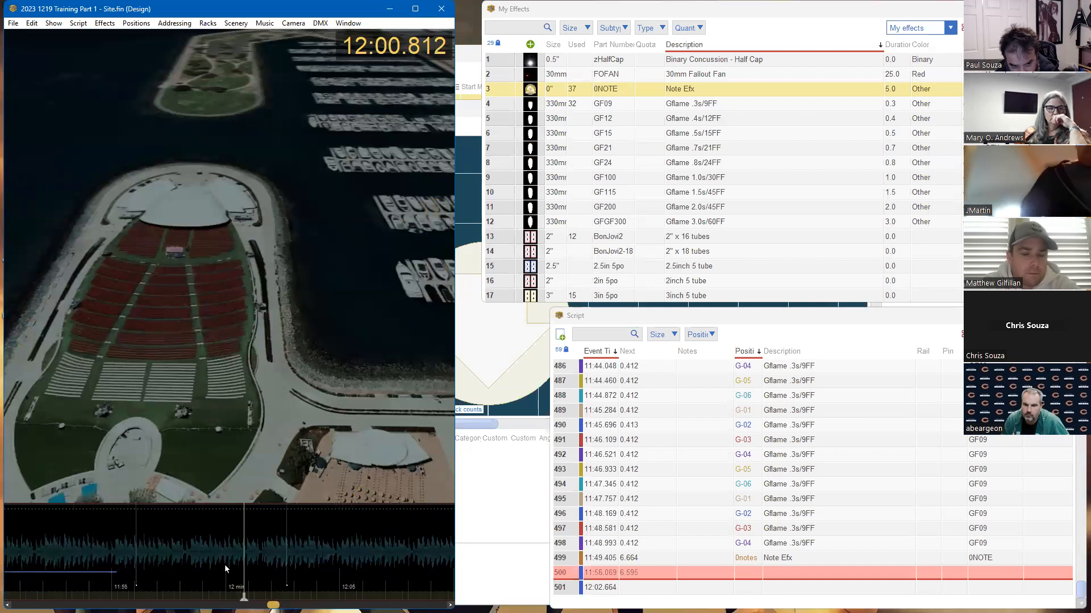
{"action": "scroll", "coordinate": [222, 561], "scroll_direction": "down", "scroll_amount": 2}
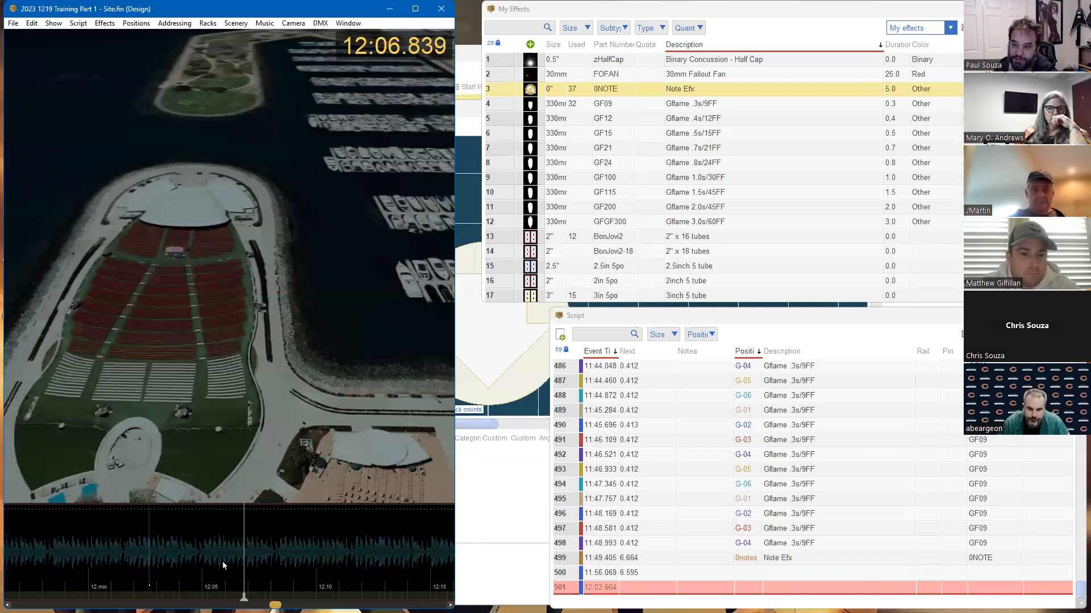
{"action": "key", "text": "t"}
{"action": "key", "text": "space"}
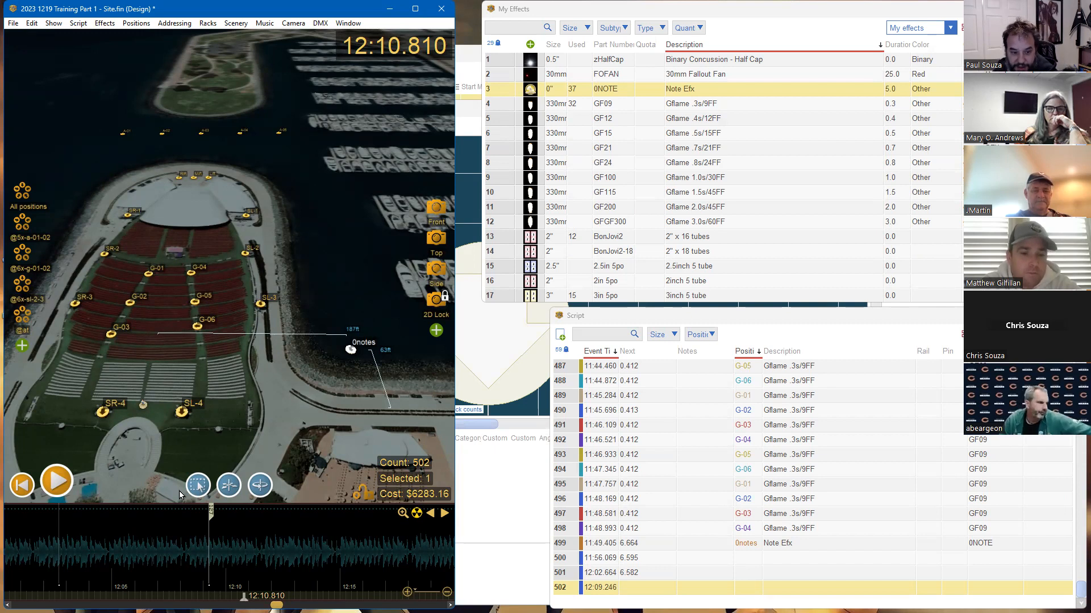
Replay the music around the new cue event and fine-tune its time to 12:09.243 against the waveform
{"action": "key", "text": "space"}
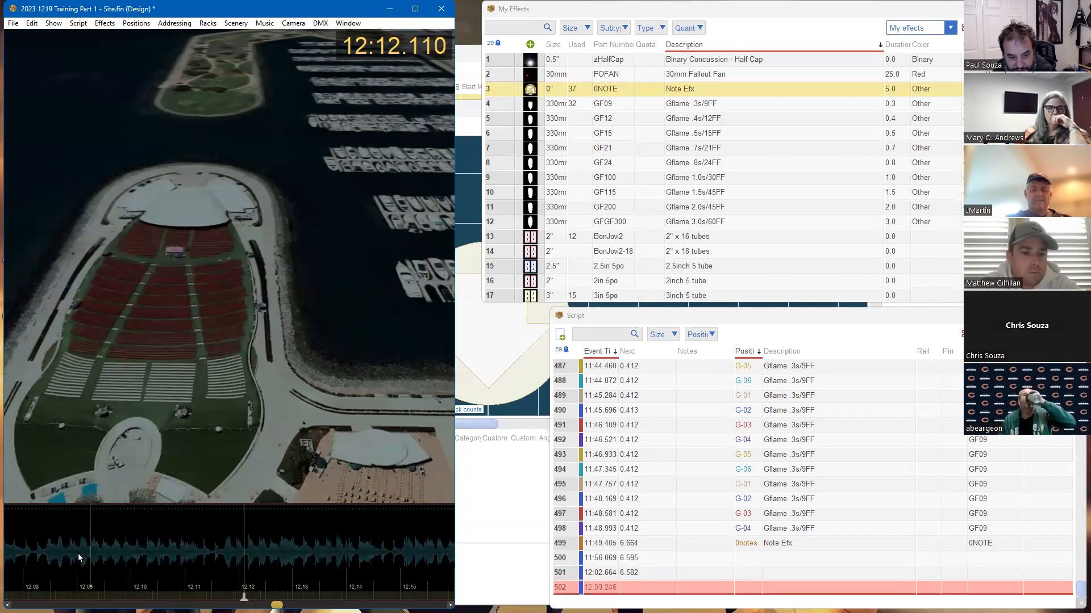
{"action": "left_click", "coordinate": [47, 550]}
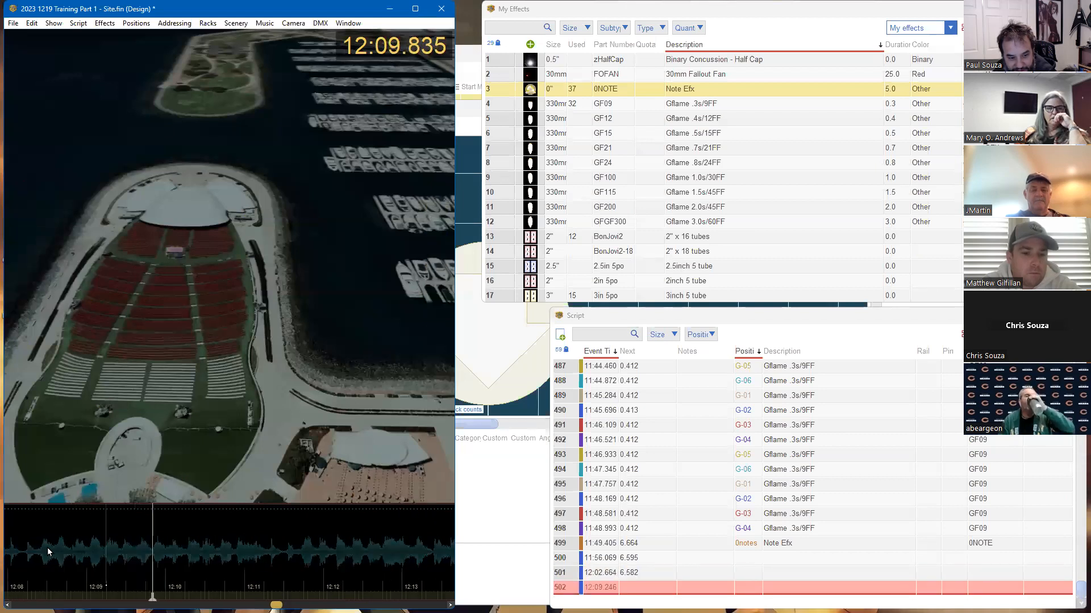
{"action": "left_click", "coordinate": [31, 560]}
{"action": "left_click", "coordinate": [125, 544]}
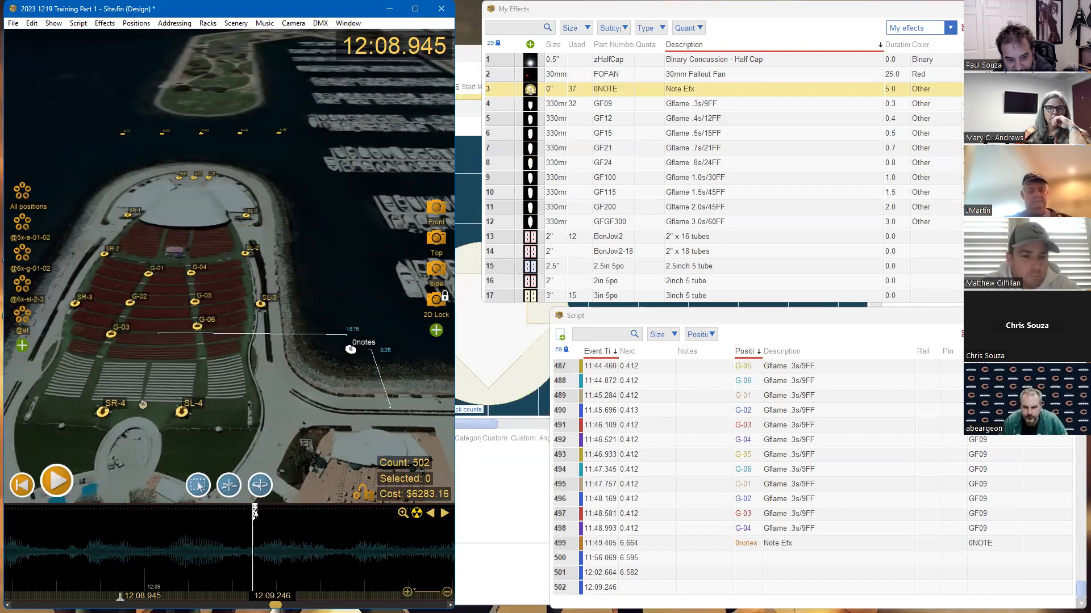
{"action": "left_click", "coordinate": [254, 511]}
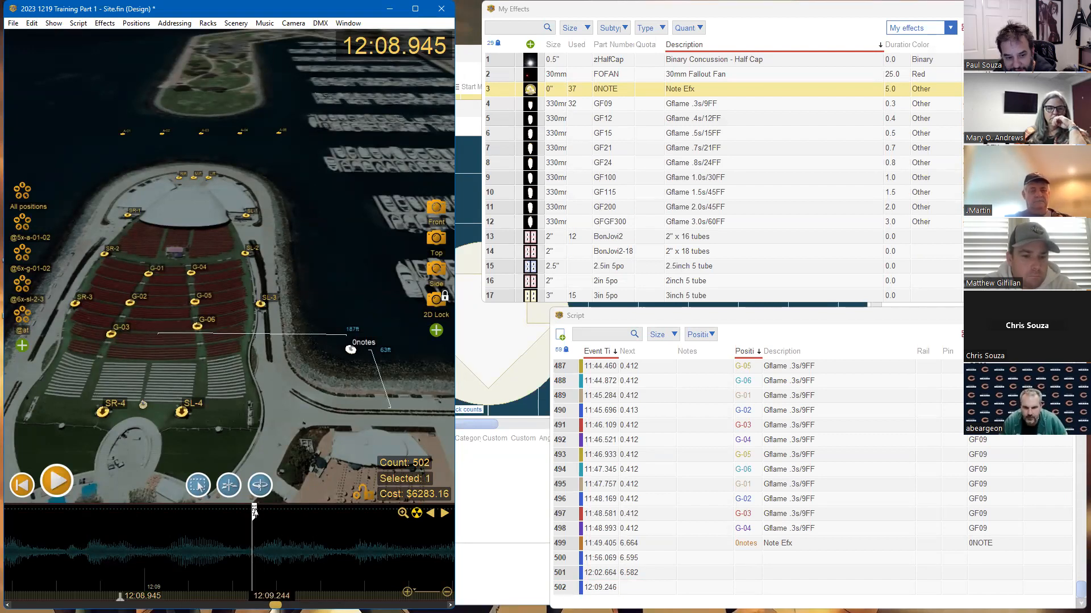
{"action": "left_click_drag", "start_coordinate": [254, 512], "coordinate": [254, 515]}
{"action": "scroll", "coordinate": [271, 576], "scroll_direction": "up", "scroll_amount": 3}
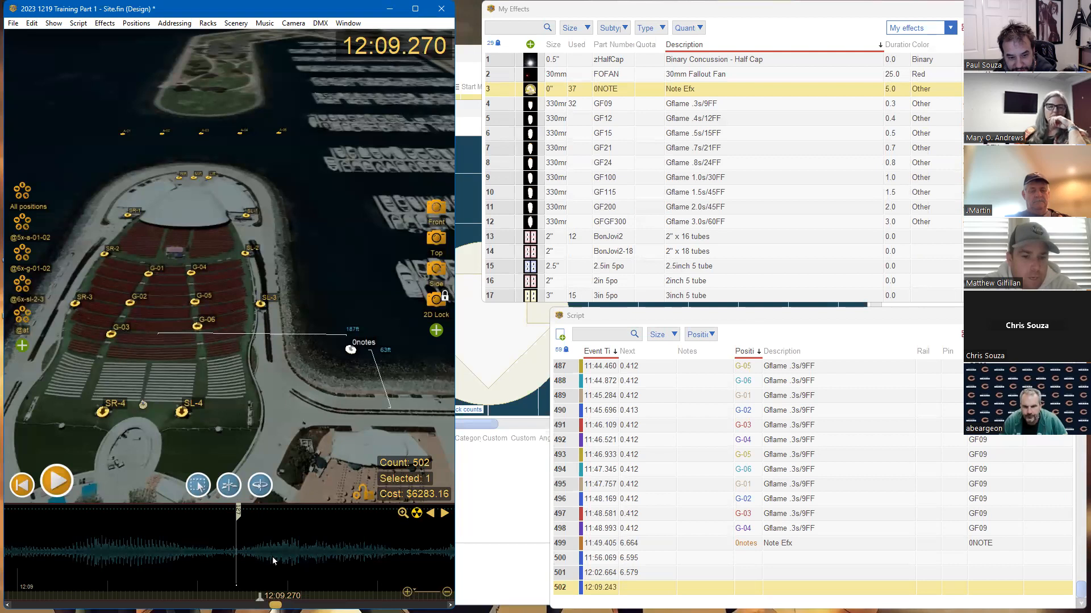
{"action": "scroll", "coordinate": [217, 548], "scroll_direction": "down", "scroll_amount": 8}
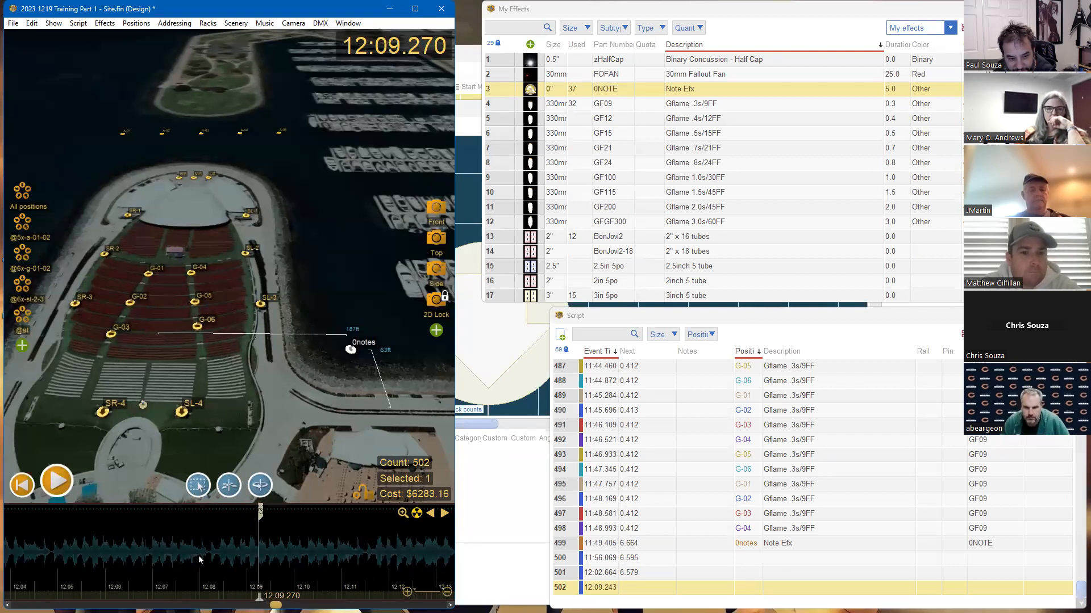
{"action": "left_click", "coordinate": [199, 559]}
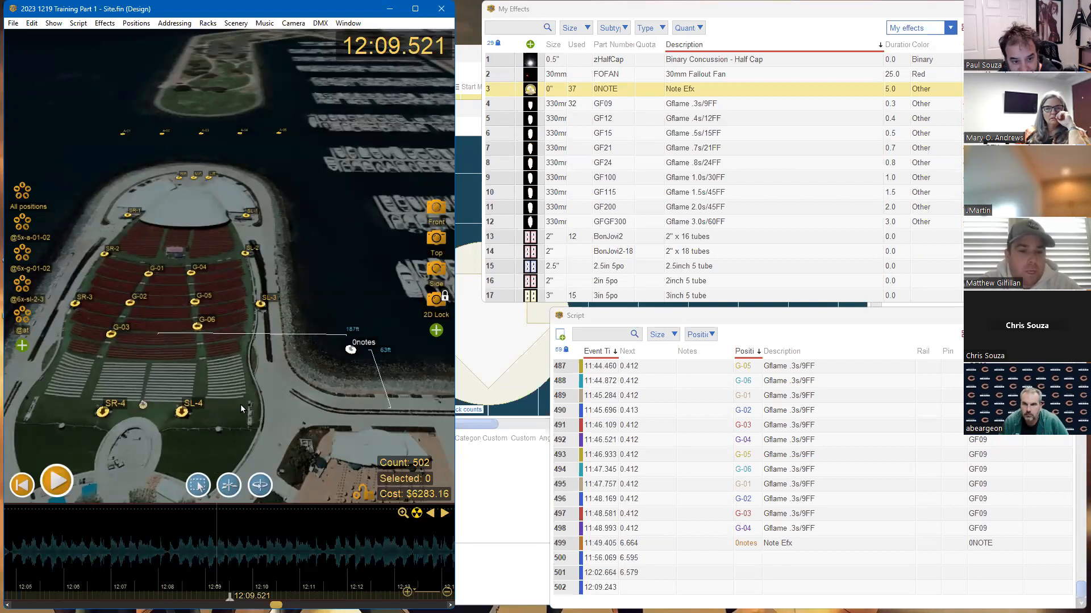
{"action": "left_click_drag", "start_coordinate": [241, 409], "coordinate": [307, 431]}
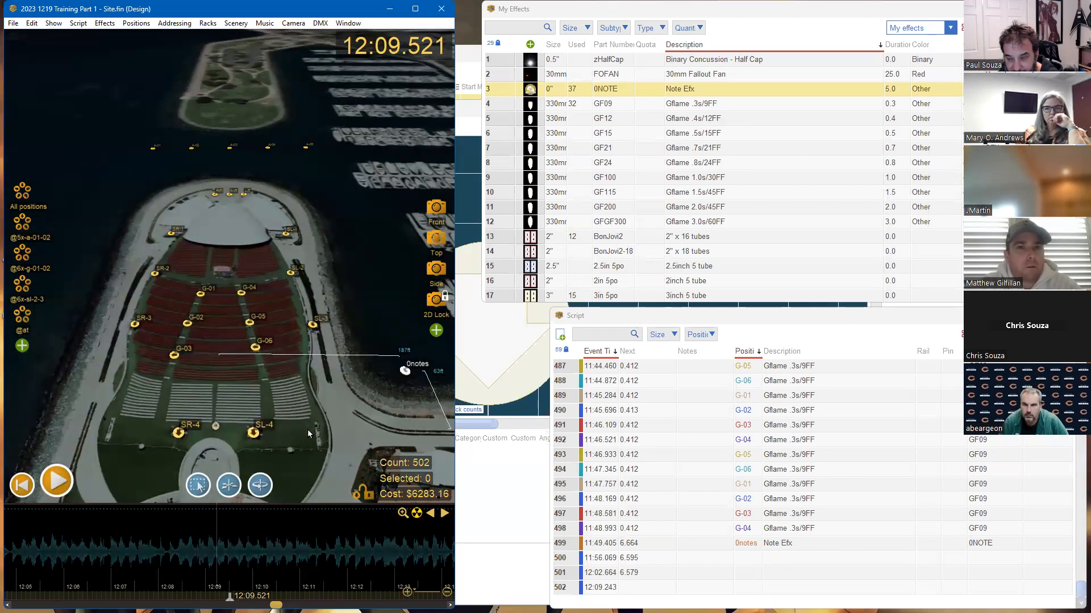
{"action": "scroll", "coordinate": [288, 404], "scroll_direction": "up", "scroll_amount": 3}
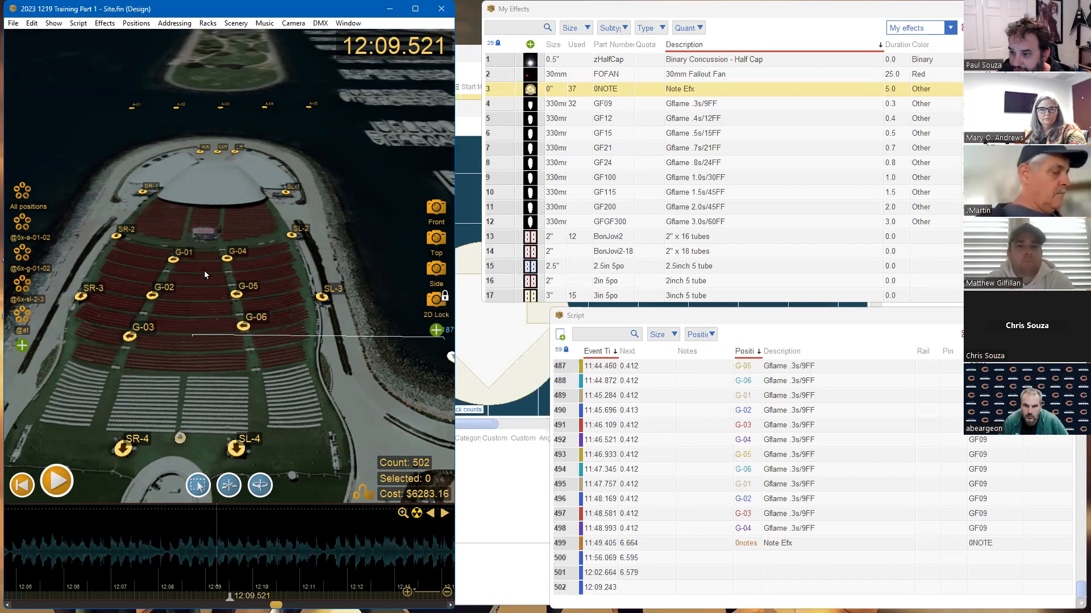
{"action": "scroll", "coordinate": [205, 271], "scroll_direction": "down", "scroll_amount": 3}
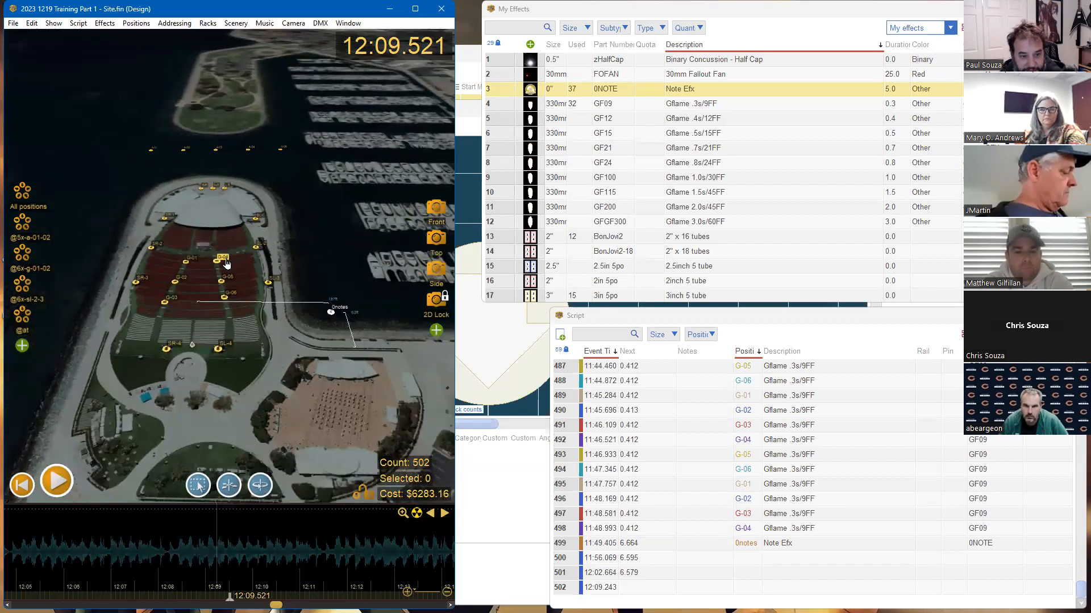
{"action": "scroll", "coordinate": [211, 266], "scroll_direction": "up", "scroll_amount": 1}
{"action": "scroll", "coordinate": [223, 281], "scroll_direction": "up", "scroll_amount": 4}
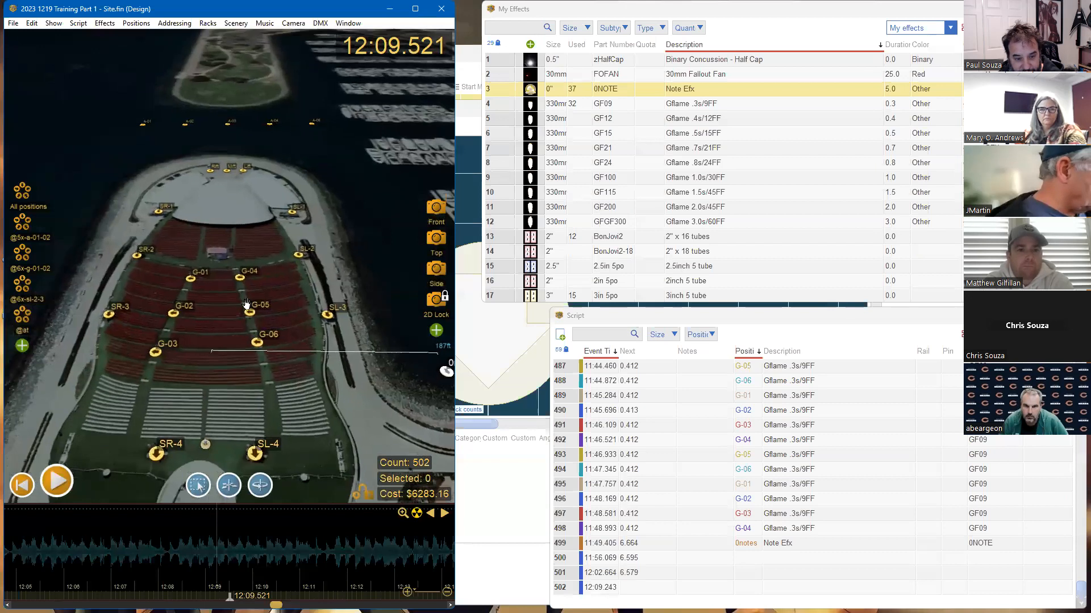
{"action": "left_click_drag", "start_coordinate": [247, 230], "coordinate": [258, 246]}
{"action": "left_click_drag", "start_coordinate": [258, 244], "coordinate": [257, 254]}
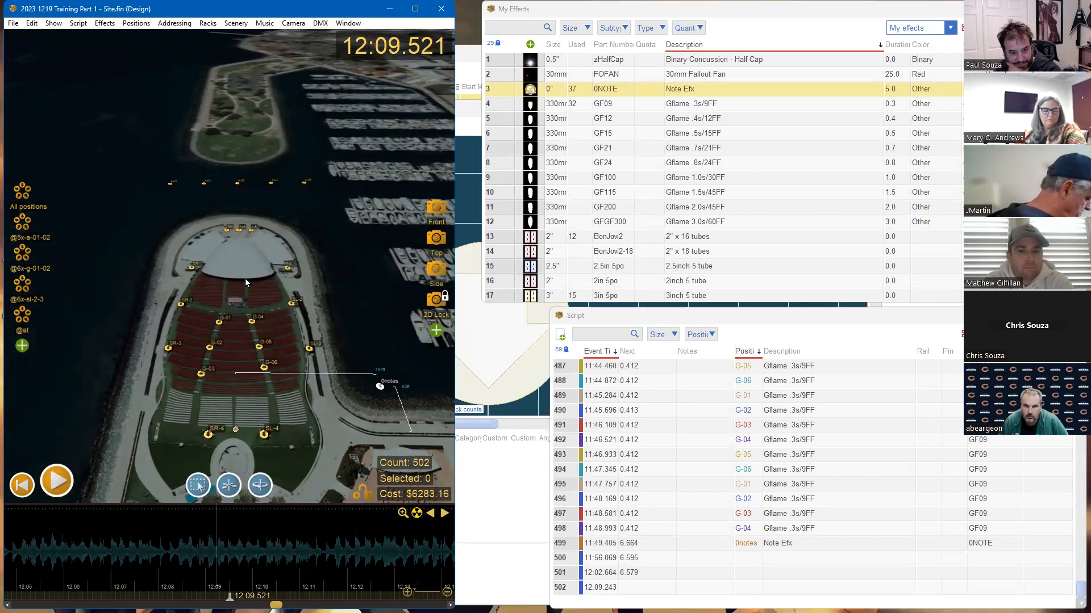
Select launch position SR-1 and move the playhead back to about 09:11 in the music
{"action": "scroll", "coordinate": [187, 516], "scroll_direction": "down", "scroll_amount": 1}
{"action": "left_click_drag", "start_coordinate": [169, 451], "coordinate": [225, 343]}
{"action": "scroll", "coordinate": [160, 525], "scroll_direction": "down", "scroll_amount": 3}
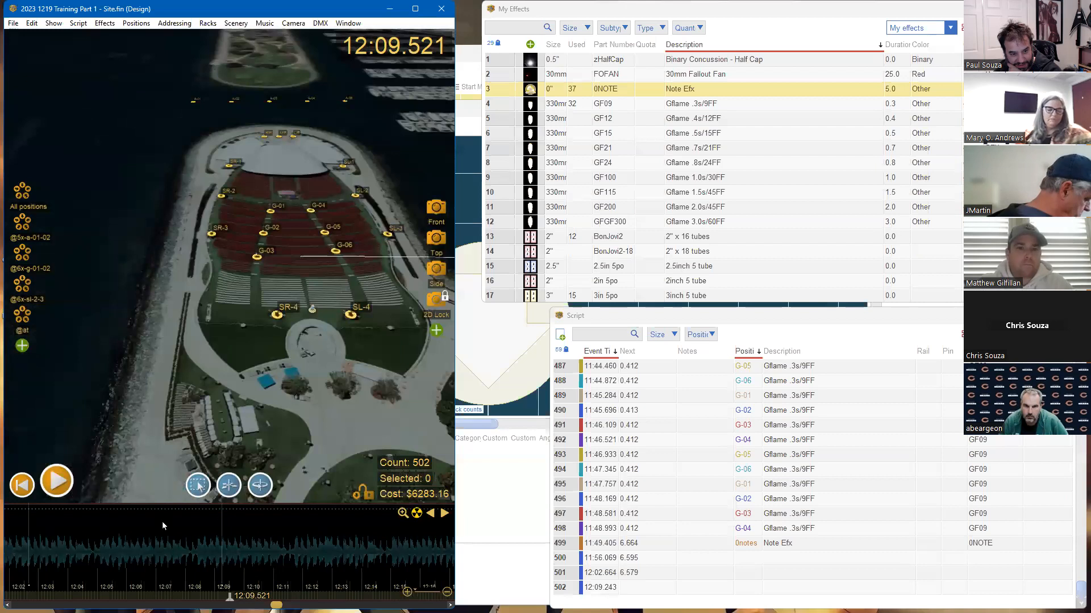
{"action": "scroll", "coordinate": [159, 523], "scroll_direction": "down", "scroll_amount": 3}
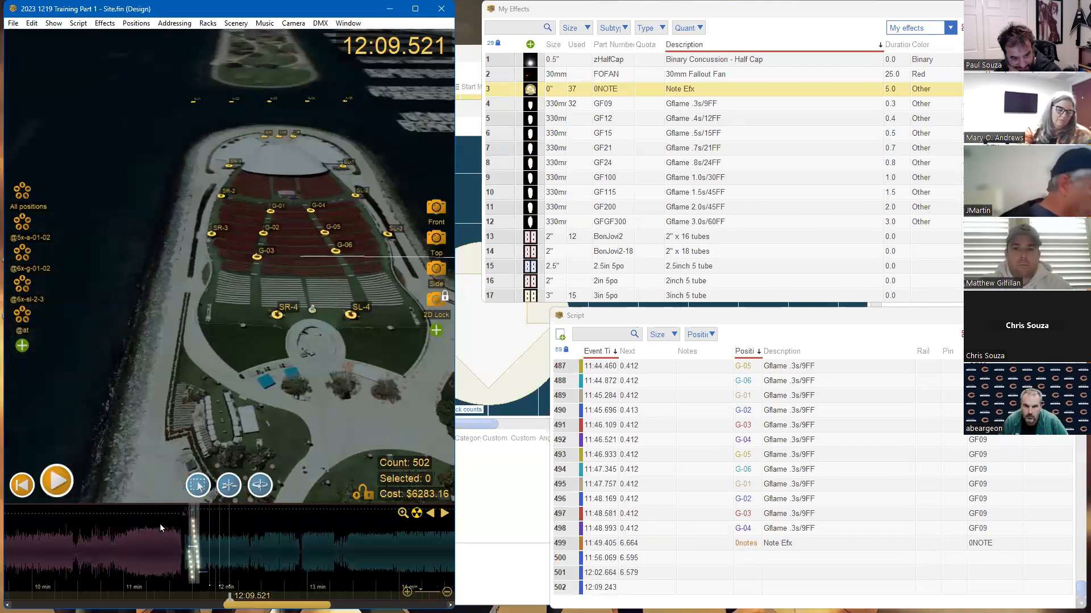
{"action": "left_click", "coordinate": [30, 521]}
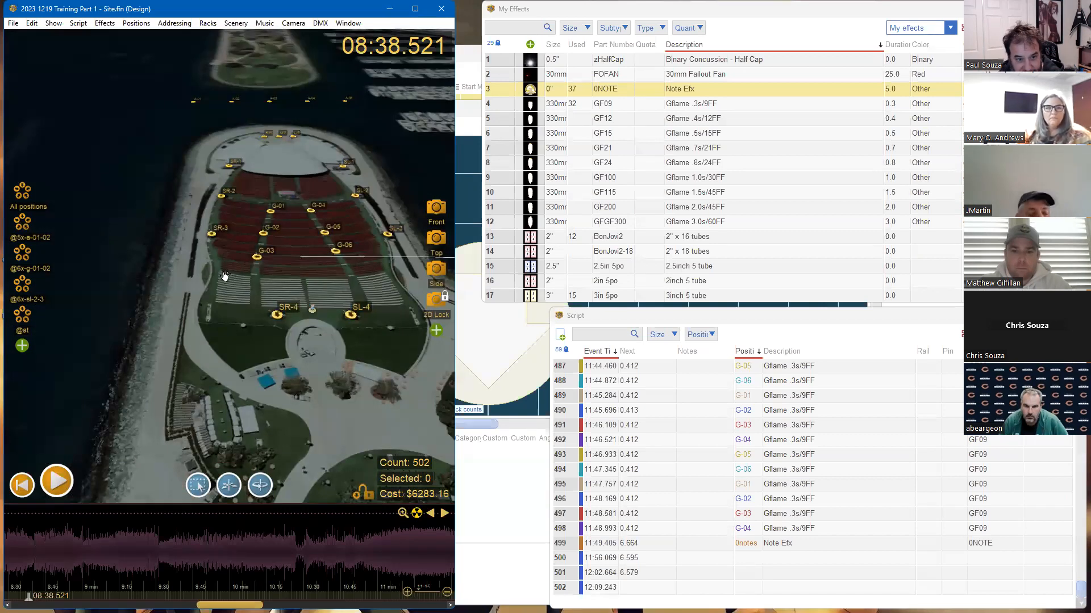
{"action": "left_click_drag", "start_coordinate": [223, 277], "coordinate": [200, 352]}
{"action": "scroll", "coordinate": [206, 219], "scroll_direction": "up", "scroll_amount": 3}
{"action": "left_click", "coordinate": [215, 252]}
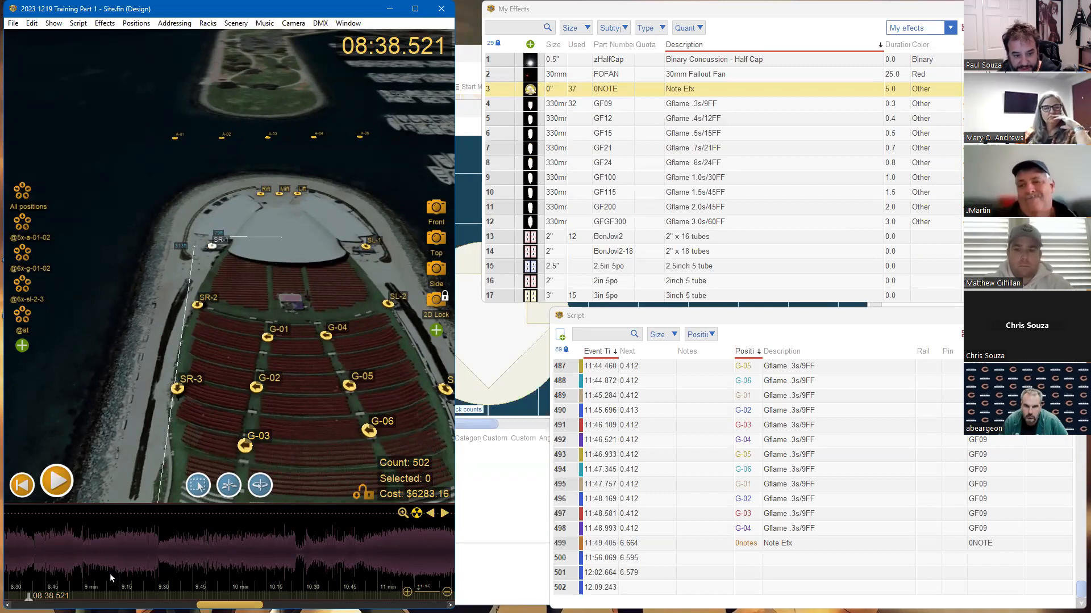
{"action": "left_click", "coordinate": [110, 555]}
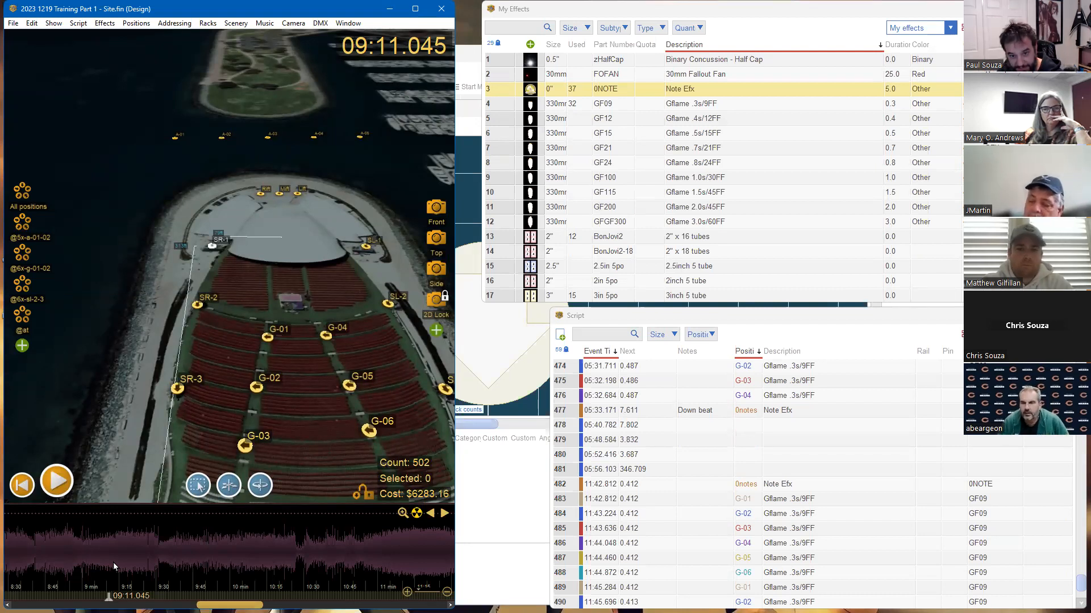
Switch the effects list to the pyrospec collection and choose the 44 mm Blue Comet w/ Tail
{"action": "left_click", "coordinate": [910, 29]}
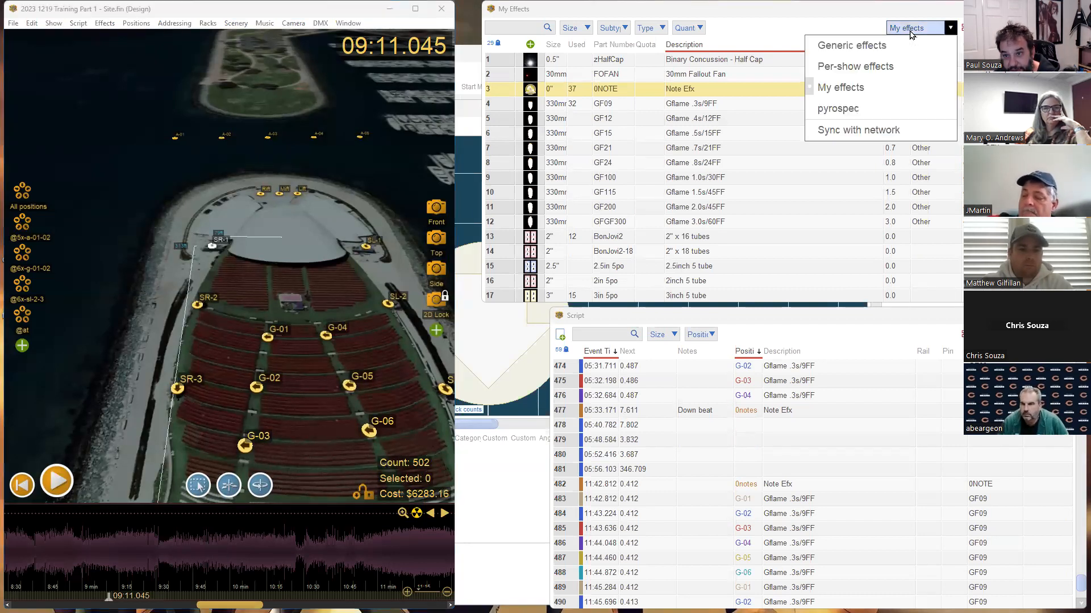
{"action": "left_click", "coordinate": [846, 108]}
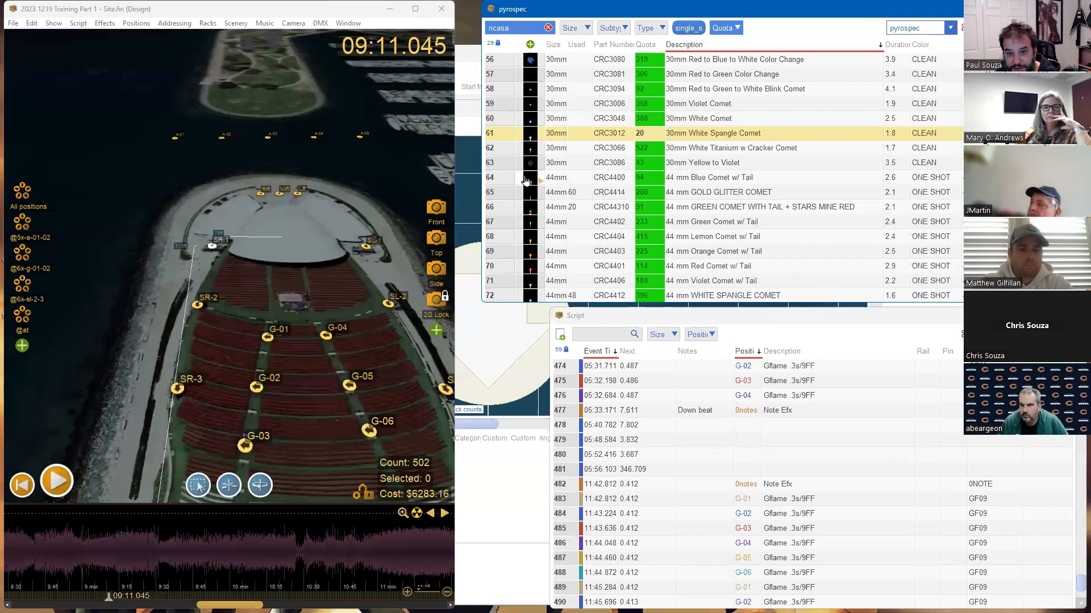
{"action": "left_click", "coordinate": [496, 177]}
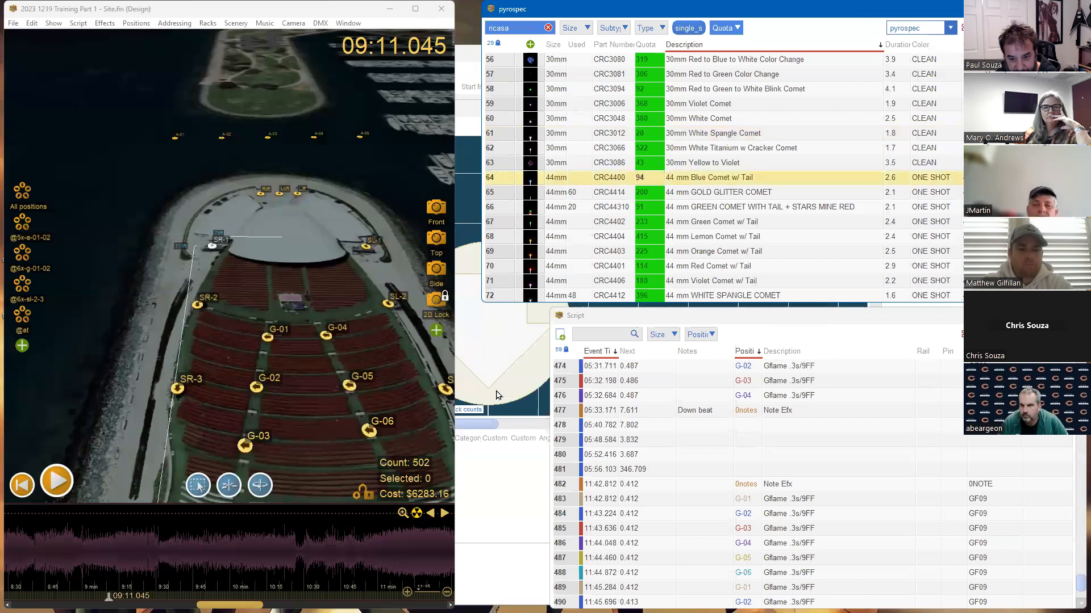
Insert seven 44 mm Blue Comet w/ Tail events on SR-1 at 09:28.575
{"action": "left_click", "coordinate": [152, 554]}
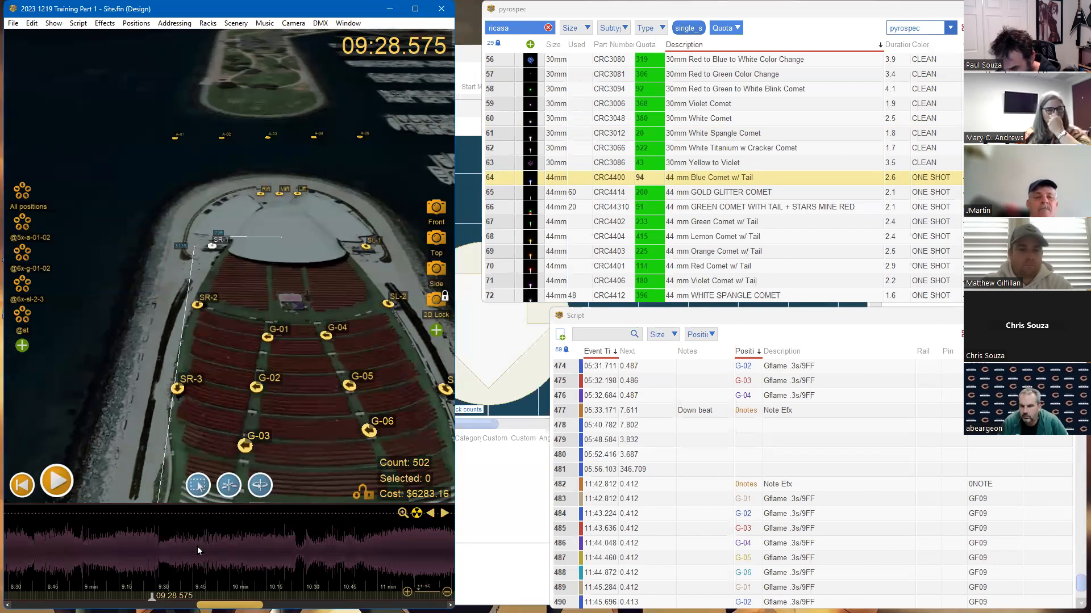
{"action": "key", "text": "Return"}
{"action": "key", "text": "Return"}
{"action": "key", "text": "Return"}
{"action": "key", "text": "Return"}
{"action": "key", "text": "Return"}
{"action": "key", "text": "Return"}
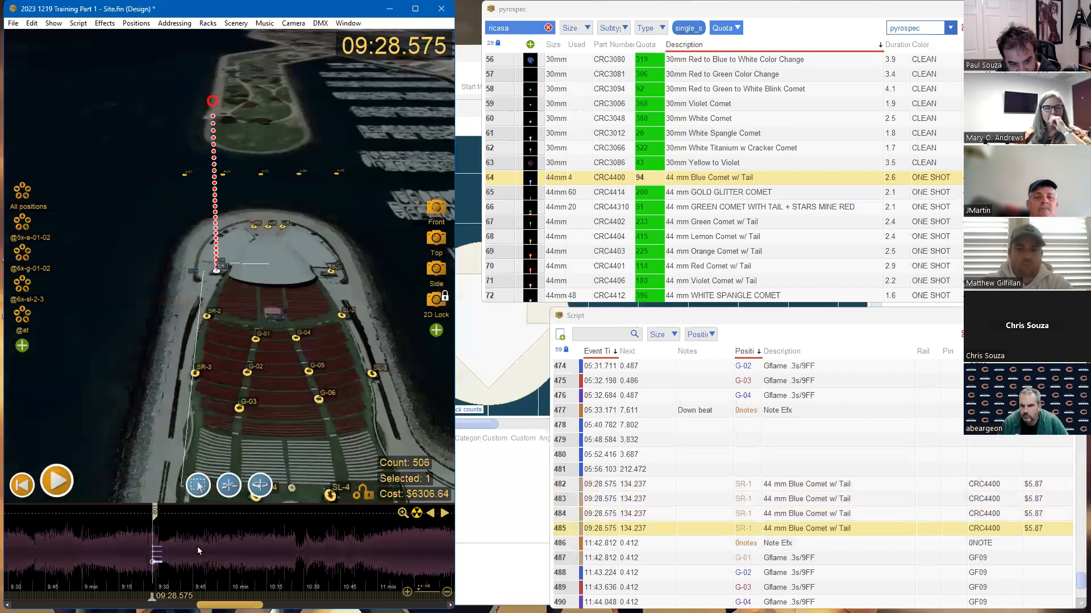
{"action": "key", "text": "Return"}
Make the seven blue comets on SR-1 into a normal fan with a 15-degree angle interval
{"action": "left_click_drag", "start_coordinate": [125, 551], "coordinate": [314, 542]}
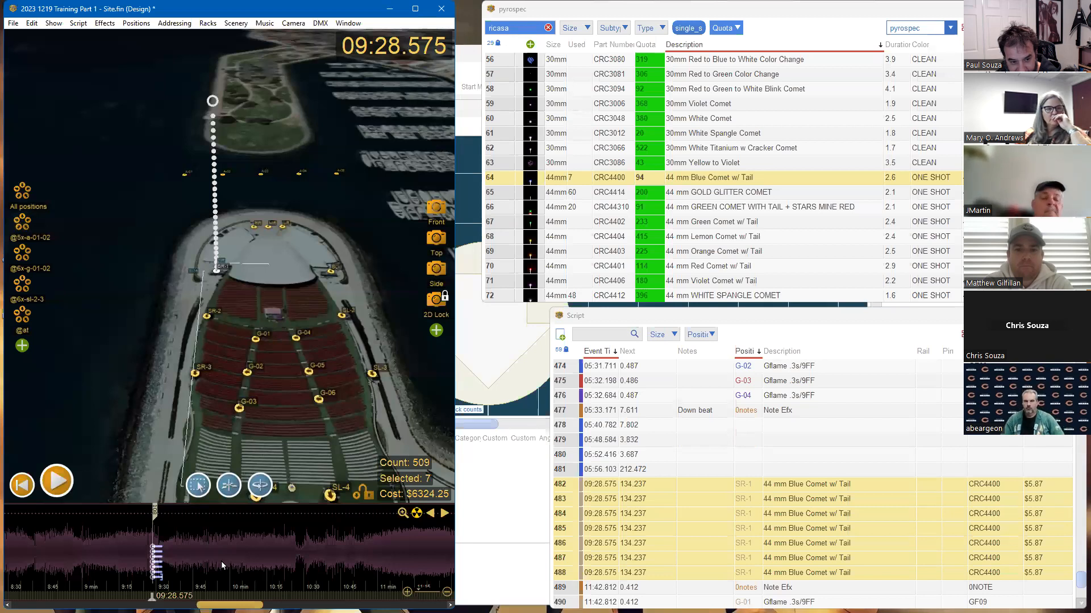
{"action": "left_click", "coordinate": [151, 528]}
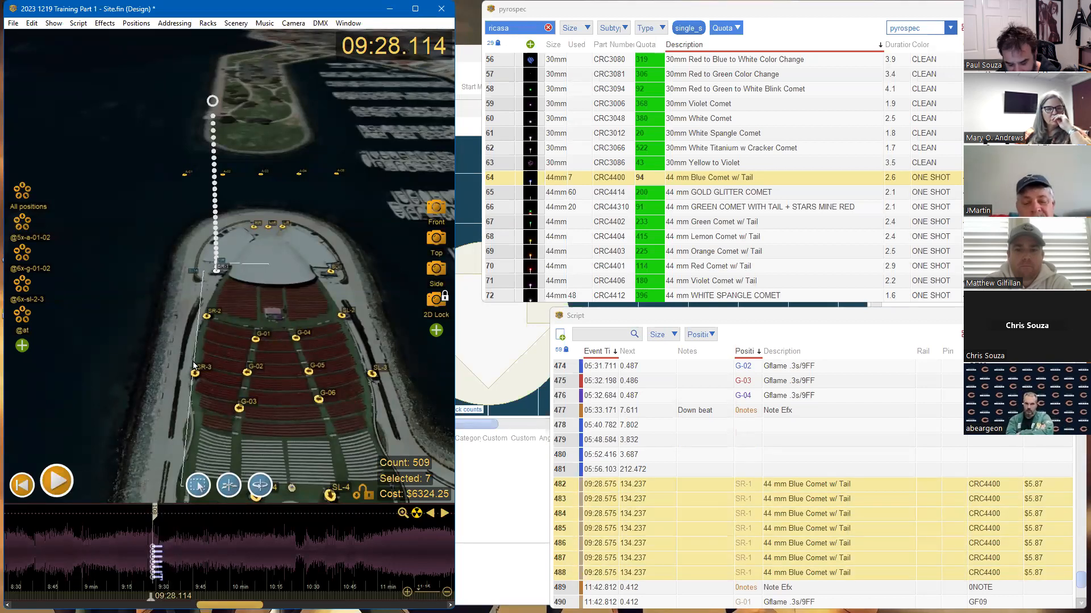
{"action": "key", "text": "ctrl+f"}
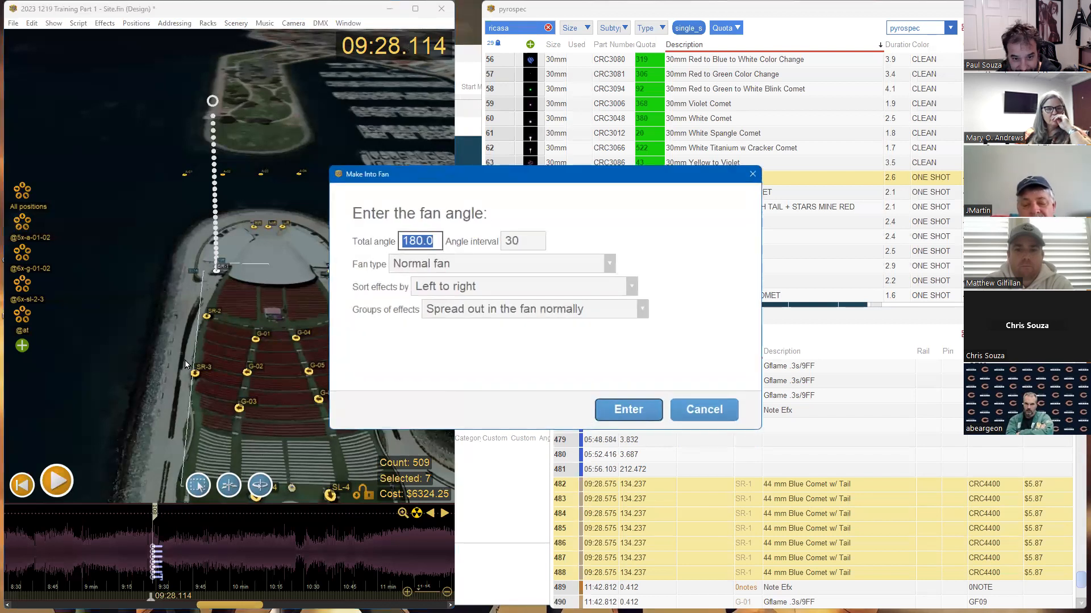
{"action": "left_click", "coordinate": [516, 241]}
{"action": "key", "text": "Return"}
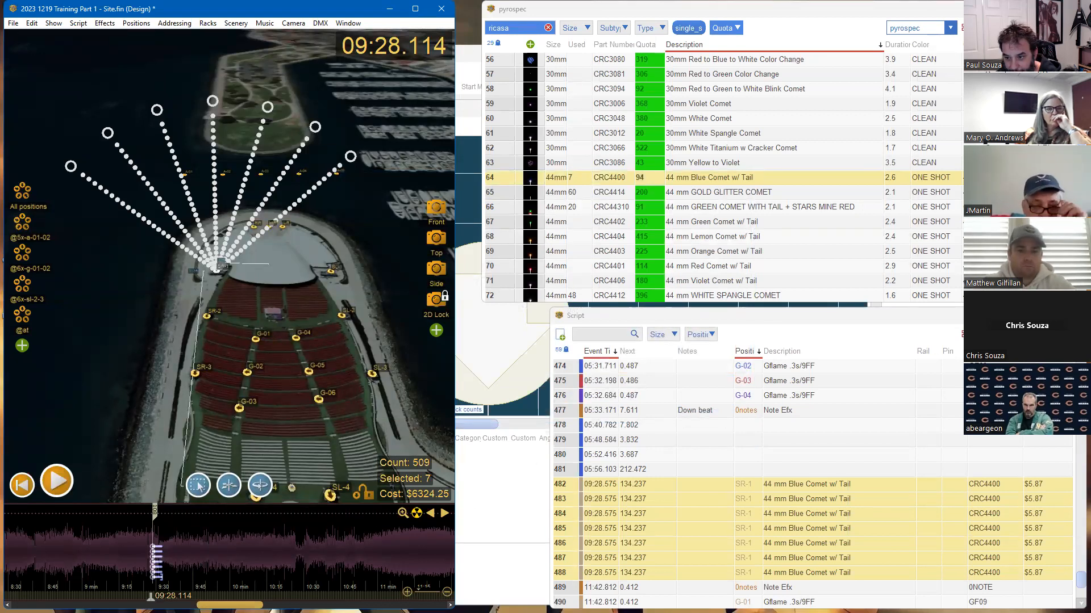
Show the Tilt column in the script table
{"action": "left_click", "coordinate": [1065, 334]}
{"action": "mouse_move", "coordinate": [897, 394]}
{"action": "scroll", "coordinate": [754, 487], "scroll_direction": "down", "scroll_amount": 2}
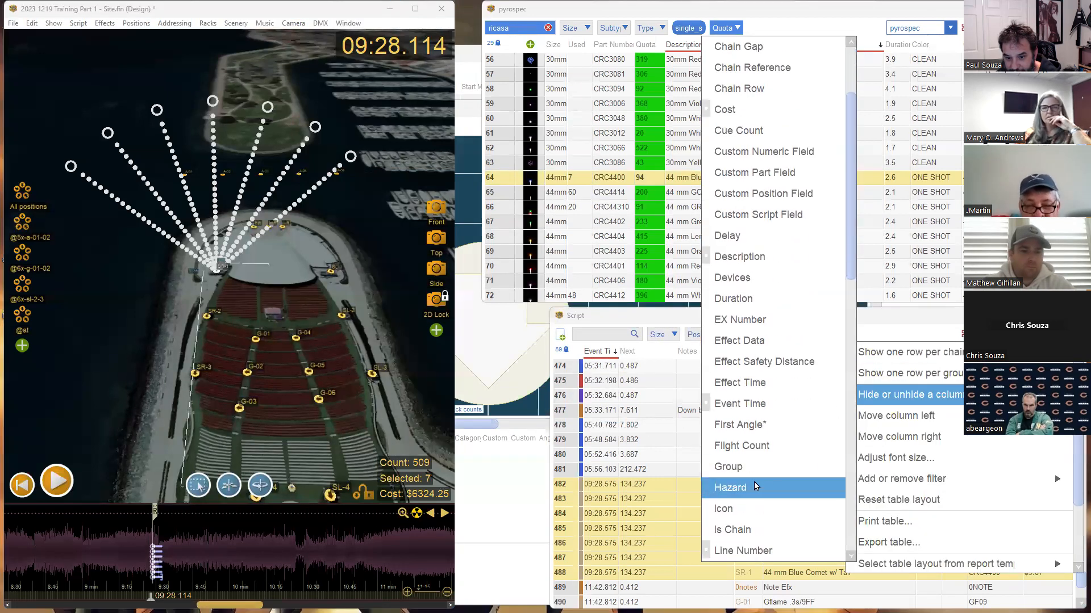
{"action": "scroll", "coordinate": [755, 486], "scroll_direction": "down", "scroll_amount": 12}
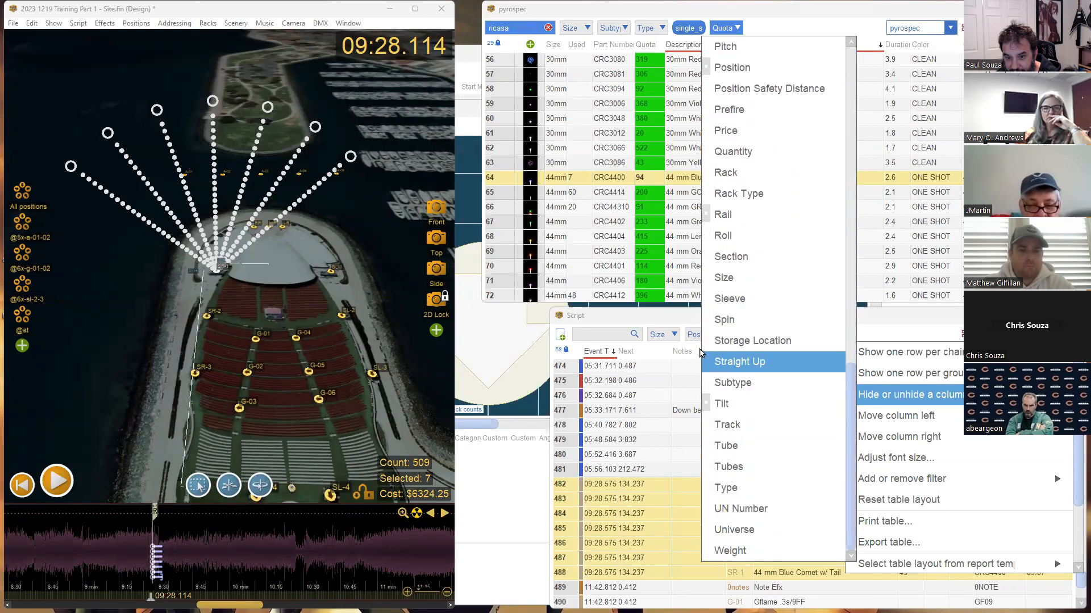
{"action": "left_click", "coordinate": [672, 322]}
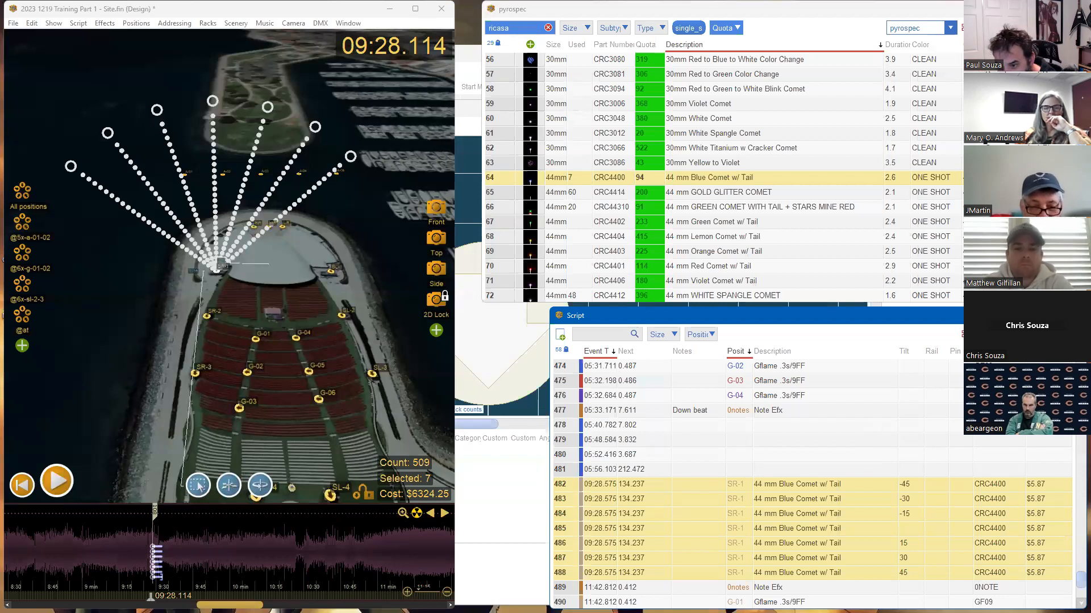
Show the Angles column in the script table and widen it enough to read the comet angles
{"action": "right_click", "coordinate": [856, 344]}
{"action": "mouse_move", "coordinate": [946, 398]}
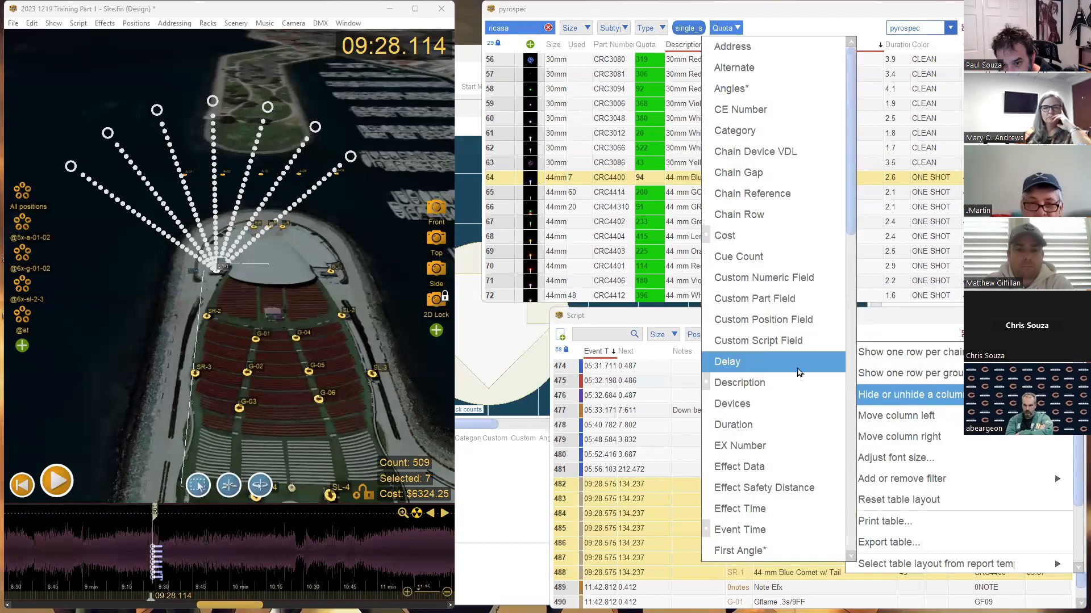
{"action": "left_click", "coordinate": [728, 89]}
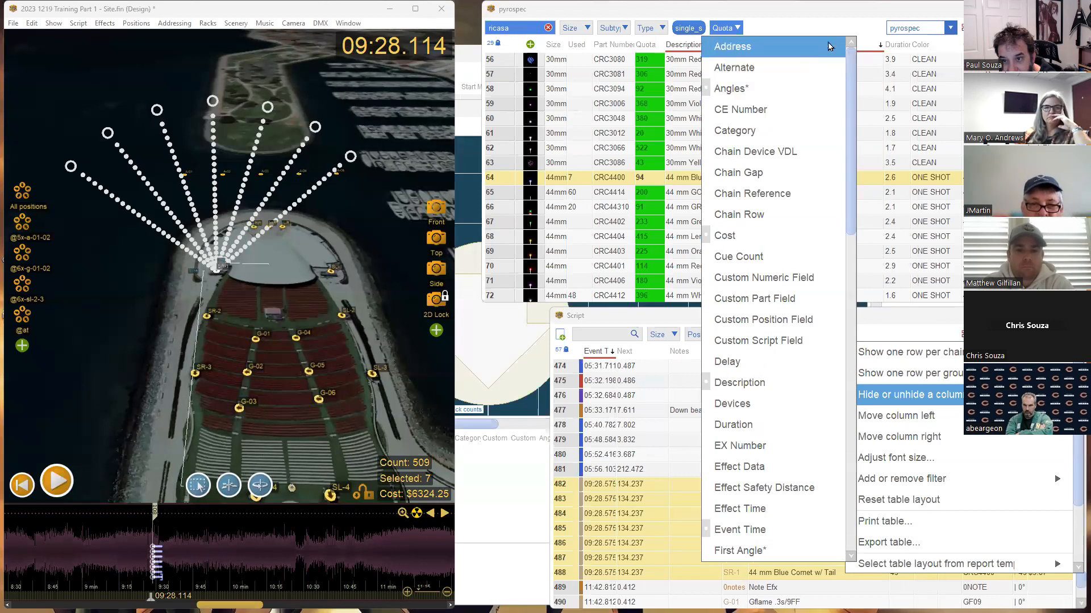
{"action": "left_click", "coordinate": [830, 28]}
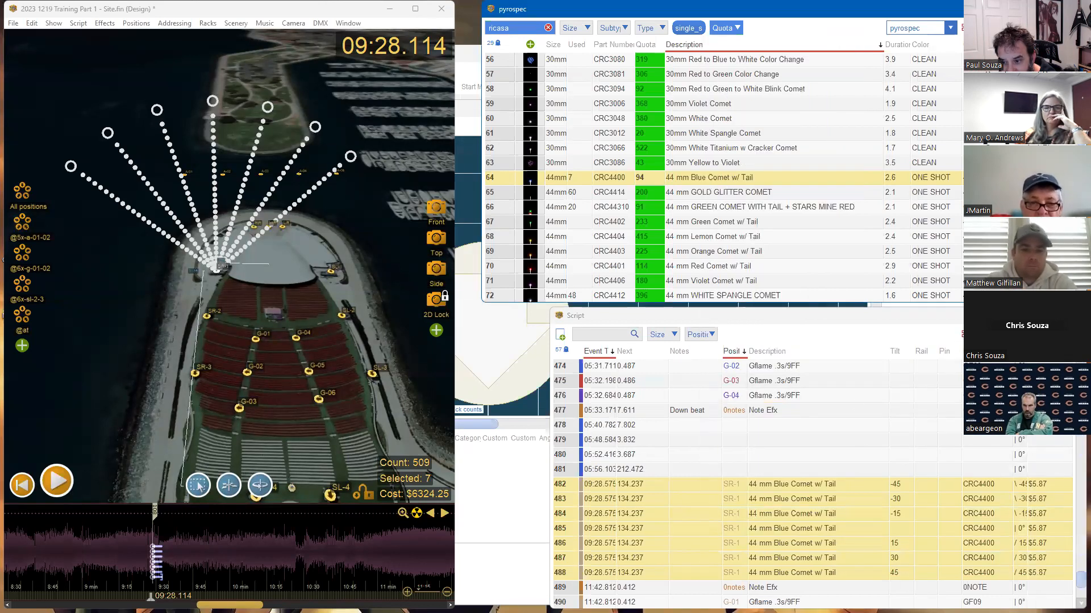
{"action": "left_click_drag", "start_coordinate": [1027, 351], "coordinate": [1046, 351]}
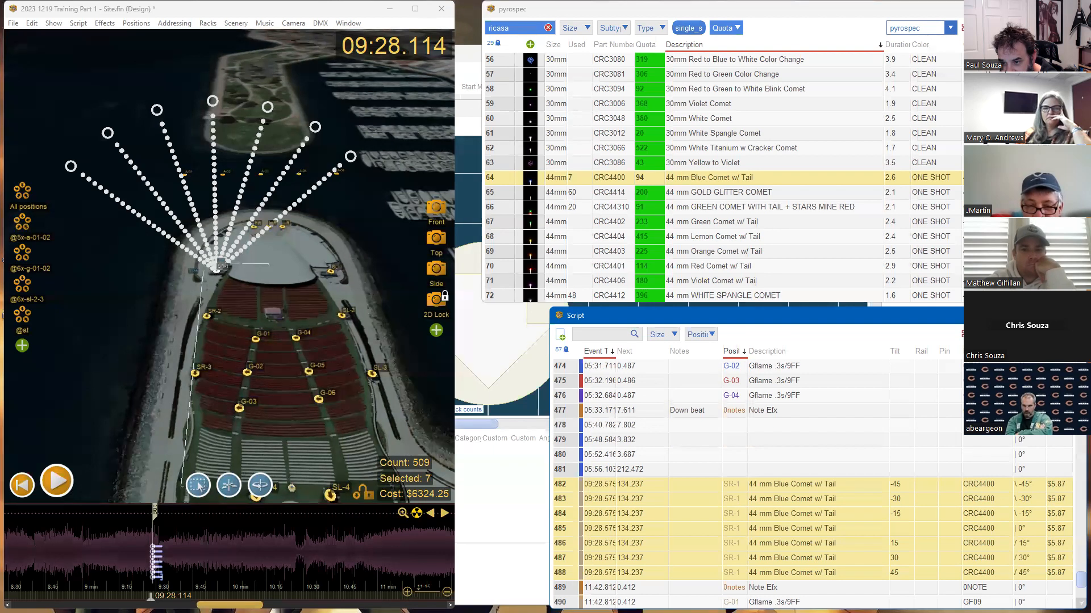
Hide the Angles column in the script table again
{"action": "right_click", "coordinate": [857, 344]}
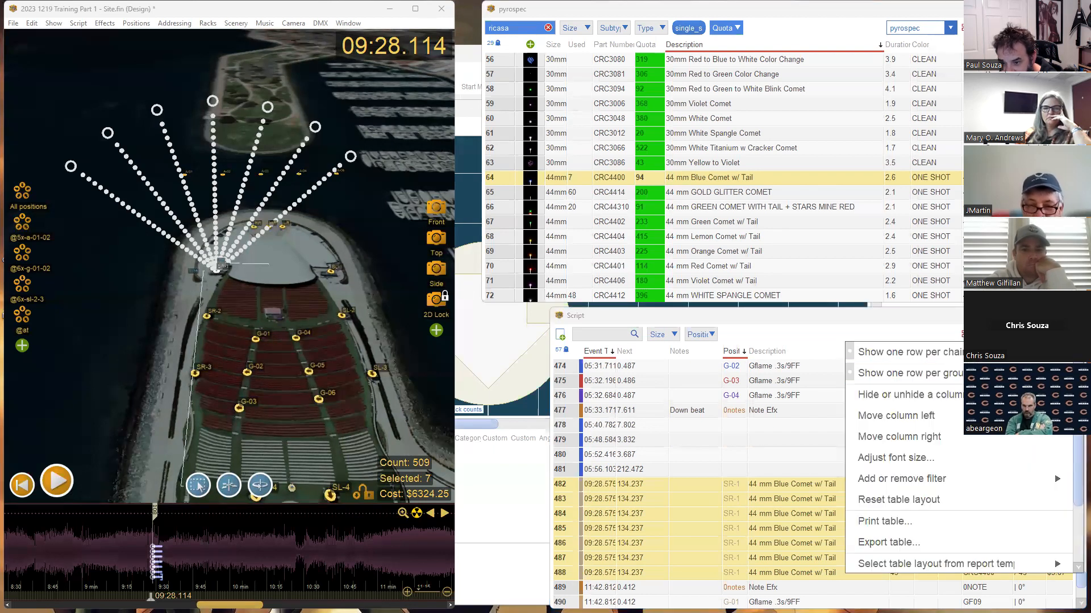
{"action": "mouse_move", "coordinate": [892, 394]}
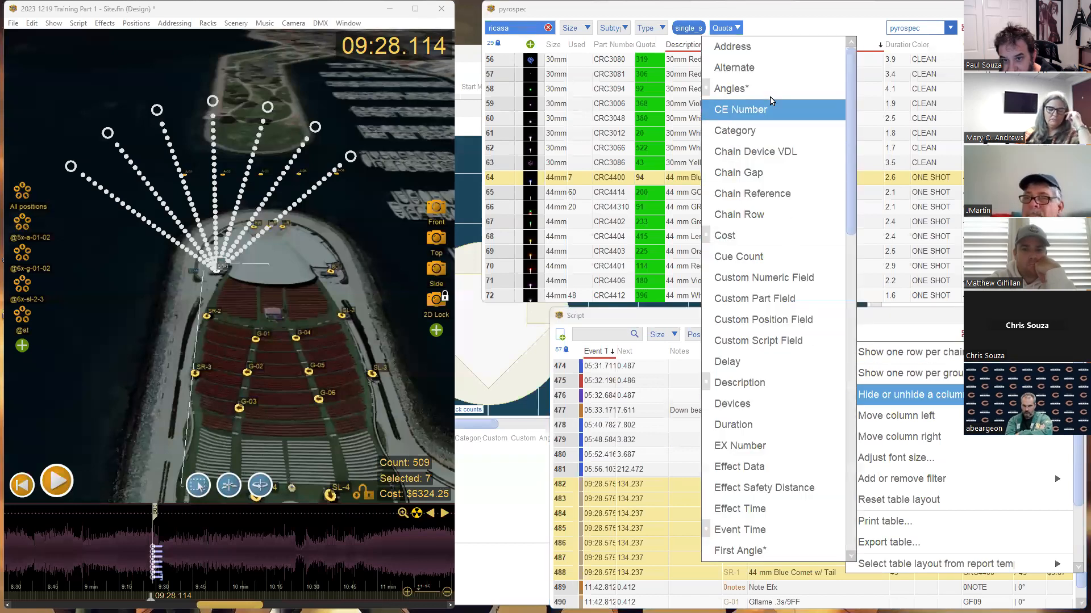
{"action": "left_click", "coordinate": [793, 17]}
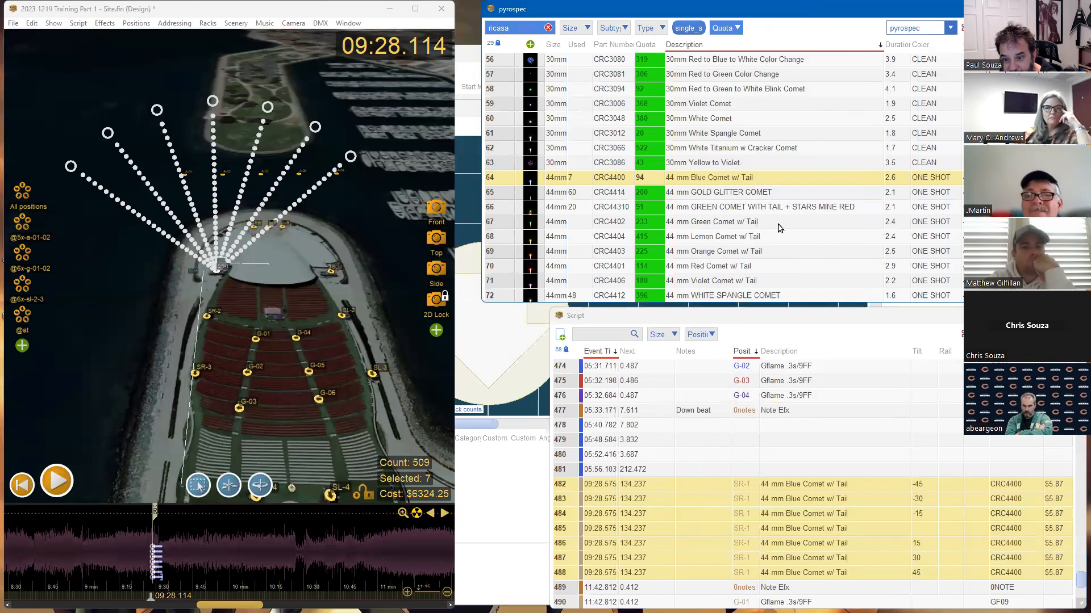
Play back the music around 09:28.575 to check the blue comet fan on SR-1 against the waveform
{"action": "scroll", "coordinate": [778, 425], "scroll_direction": "down", "scroll_amount": 1}
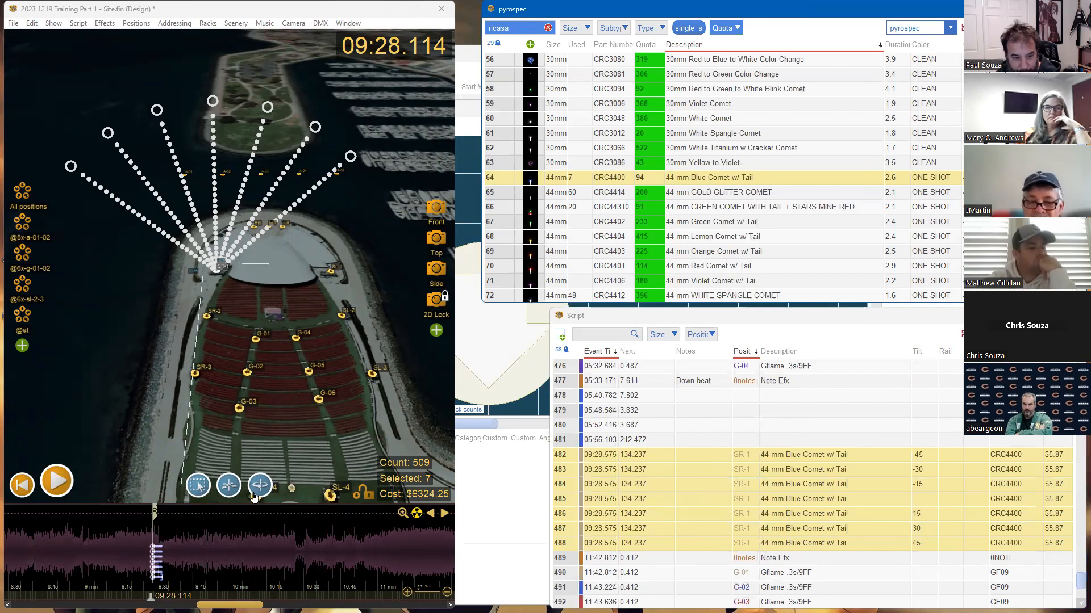
{"action": "left_click", "coordinate": [141, 564]}
{"action": "key", "text": "space"}
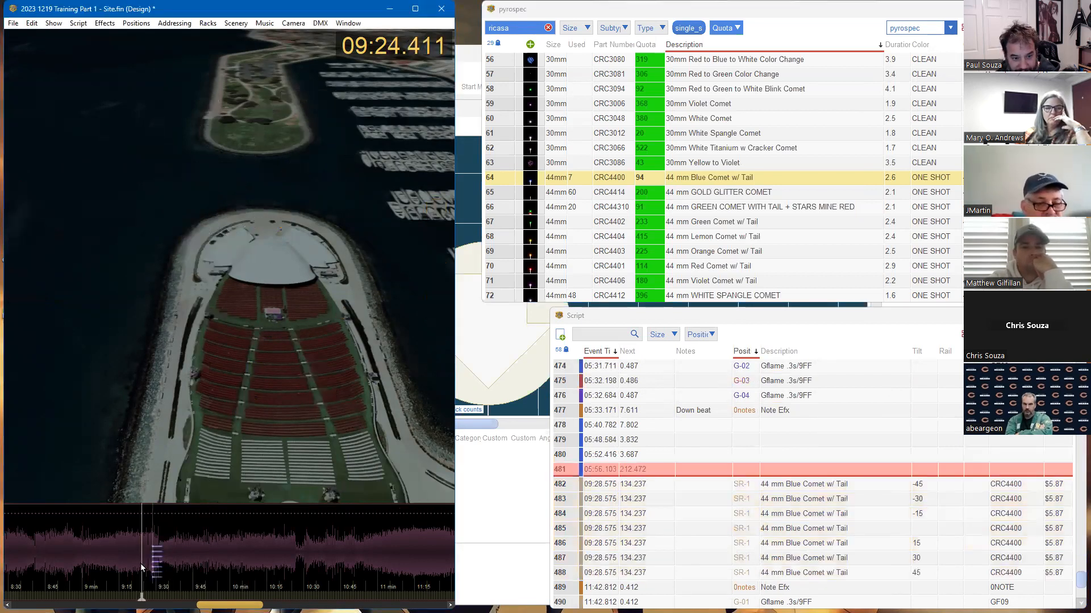
{"action": "key", "text": "space"}
{"action": "left_click", "coordinate": [151, 567]}
{"action": "key", "text": "space"}
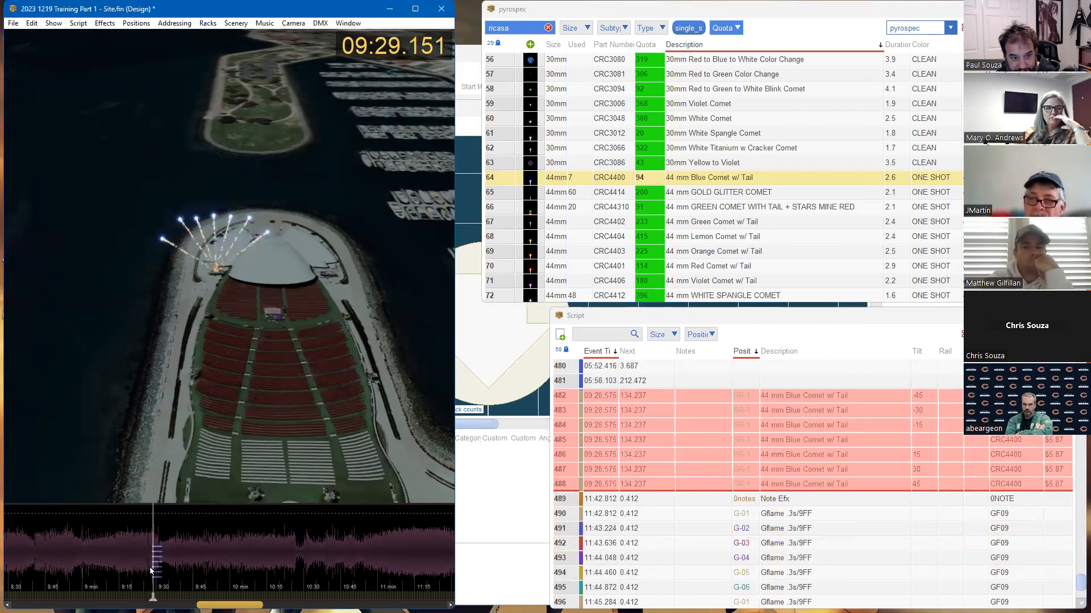
{"action": "left_click", "coordinate": [142, 568]}
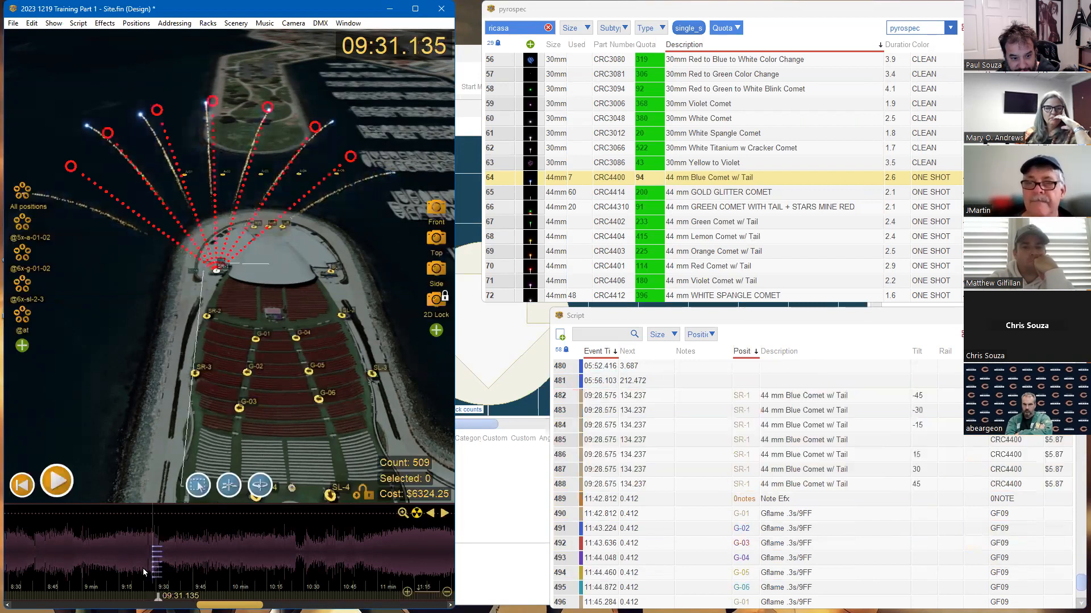
{"action": "scroll", "coordinate": [144, 574], "scroll_direction": "up", "scroll_amount": 5}
{"action": "scroll", "coordinate": [144, 574], "scroll_direction": "up", "scroll_amount": 4}
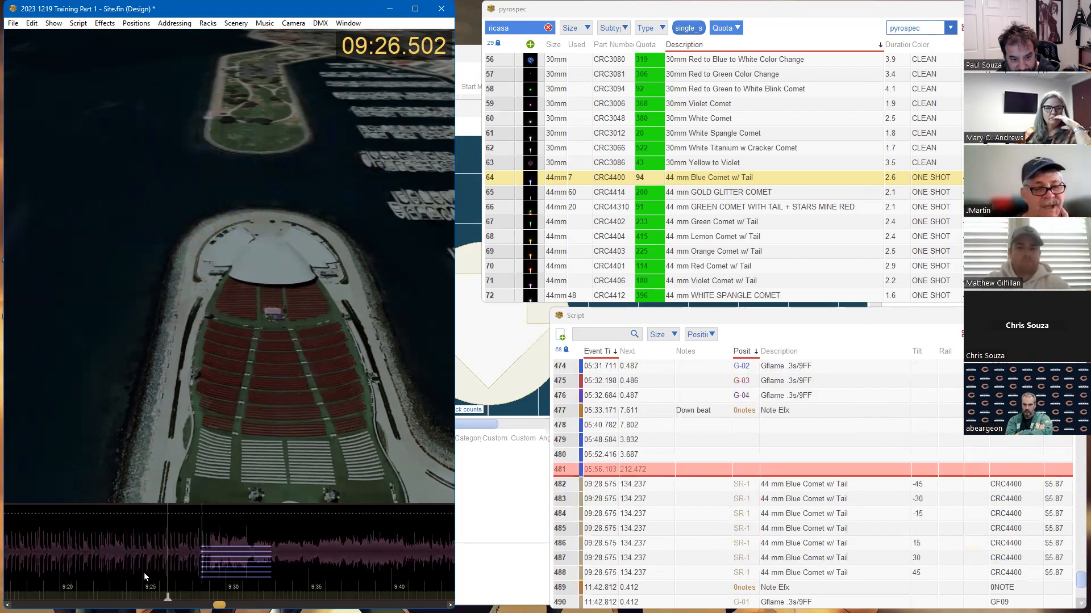
{"action": "scroll", "coordinate": [144, 573], "scroll_direction": "down", "scroll_amount": 1}
{"action": "scroll", "coordinate": [144, 572], "scroll_direction": "down", "scroll_amount": 2}
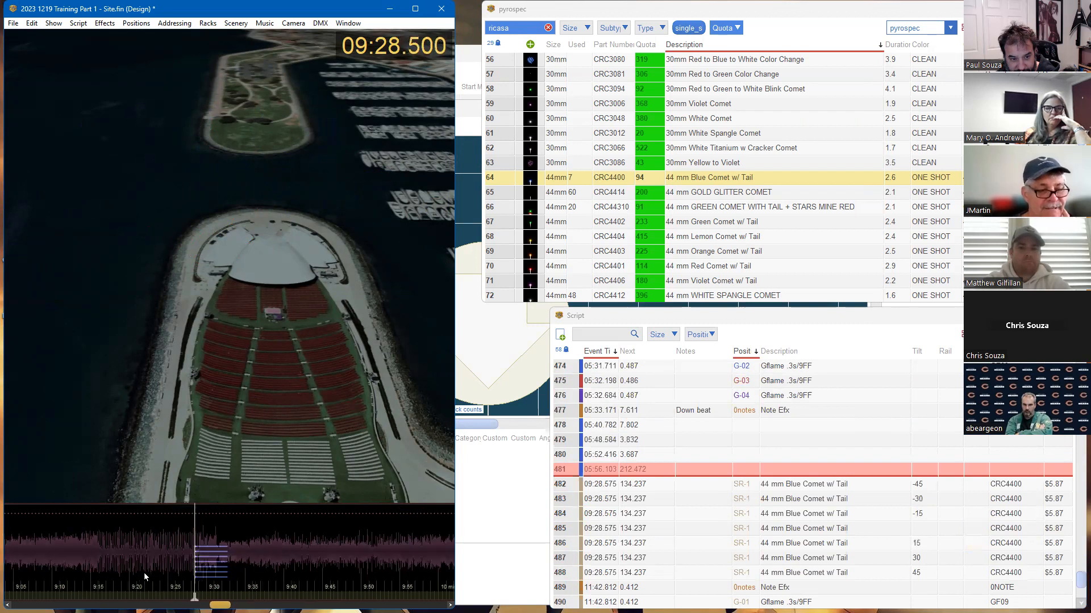
Copy the seven 44 mm Blue Comet w/ Tail events from SR-1 to SL-1 at 09:28.575
{"action": "left_click_drag", "start_coordinate": [177, 540], "coordinate": [239, 583]}
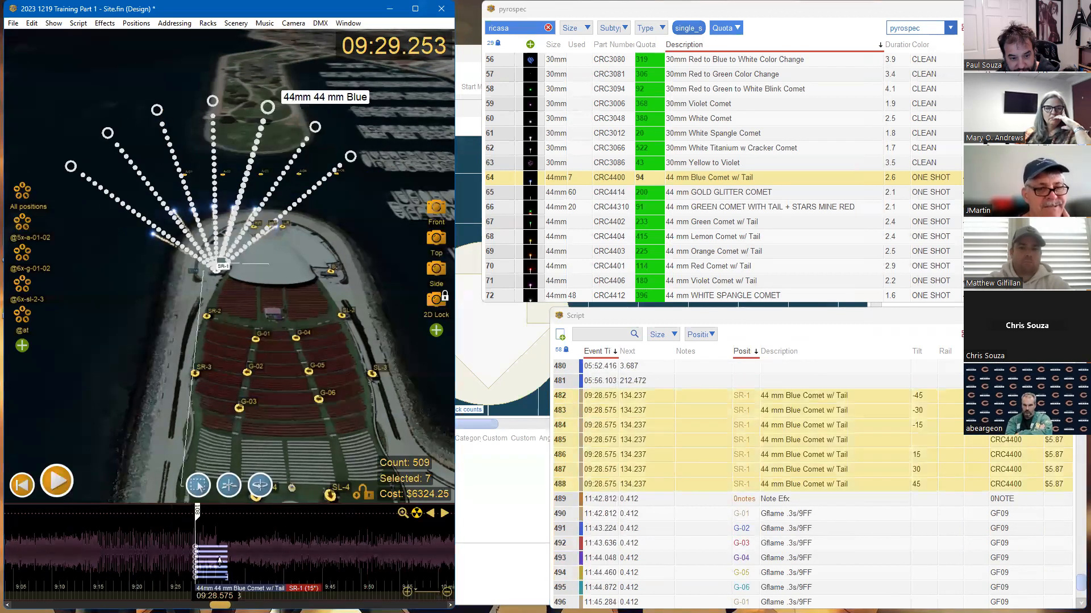
{"action": "key", "text": "super"}
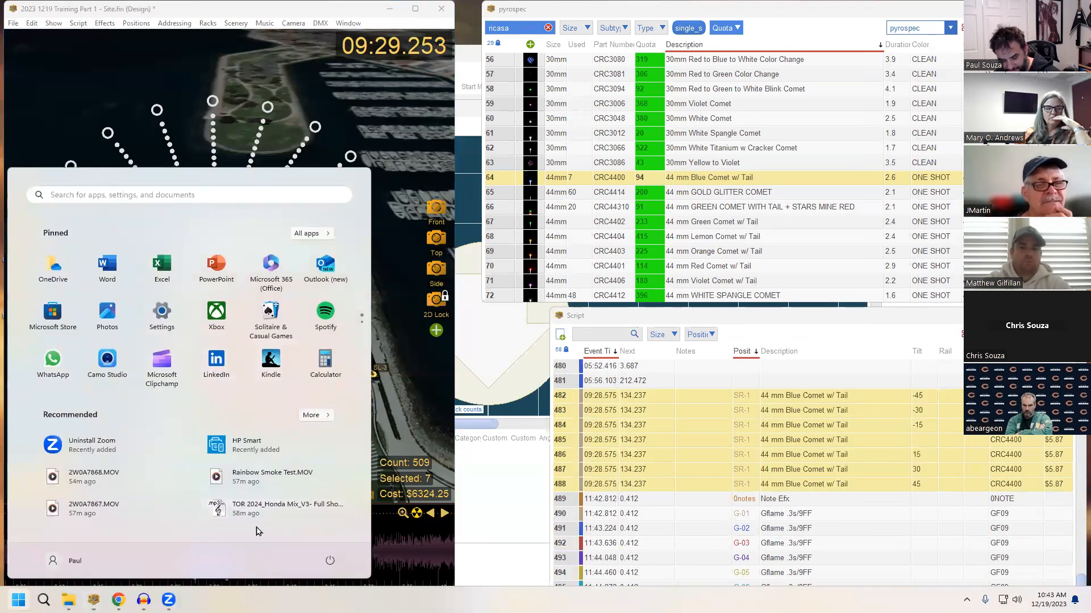
{"action": "left_click", "coordinate": [401, 542]}
{"action": "left_click", "coordinate": [196, 533]}
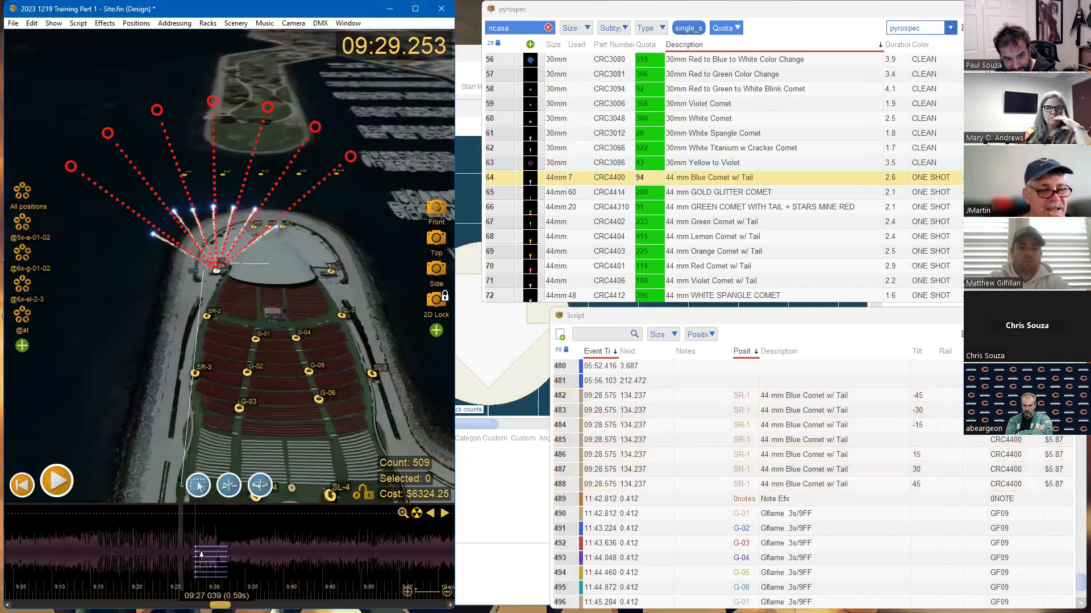
{"action": "left_click", "coordinate": [199, 550]}
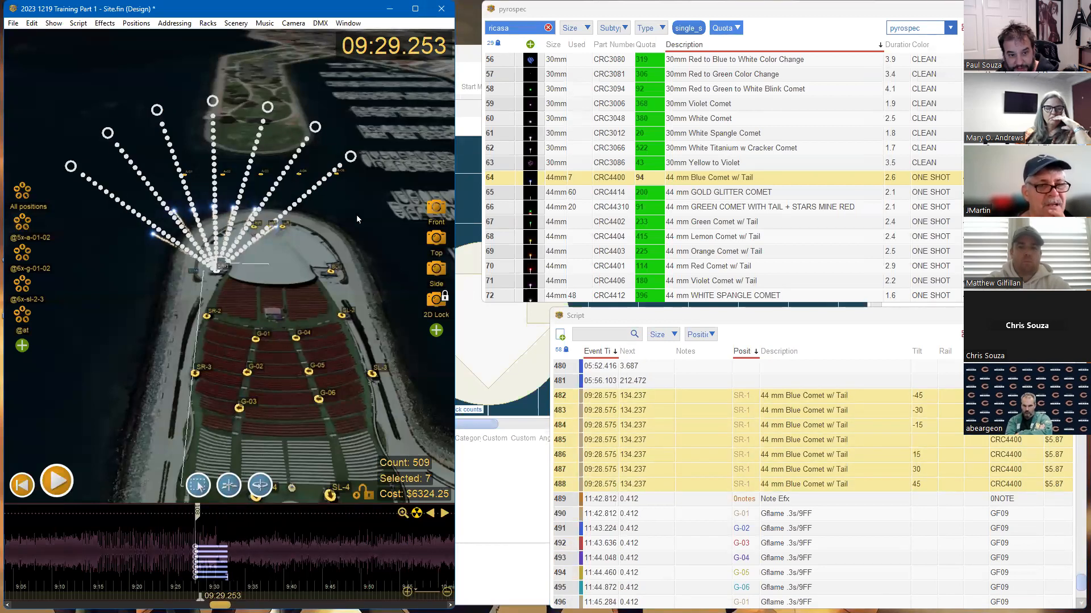
{"action": "left_click", "coordinate": [279, 510]}
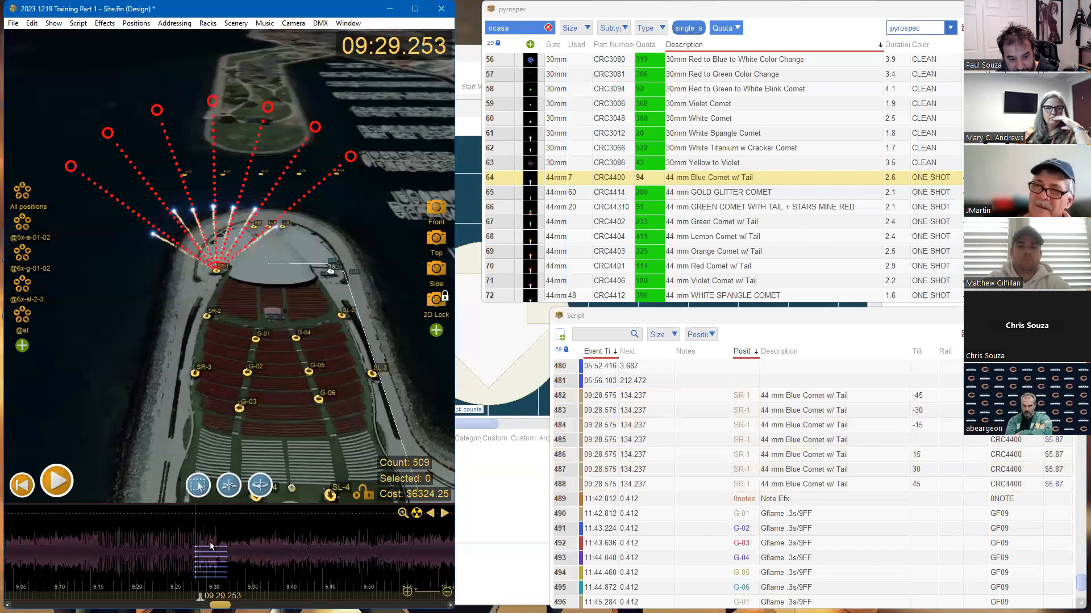
{"action": "left_click", "coordinate": [568, 385]}
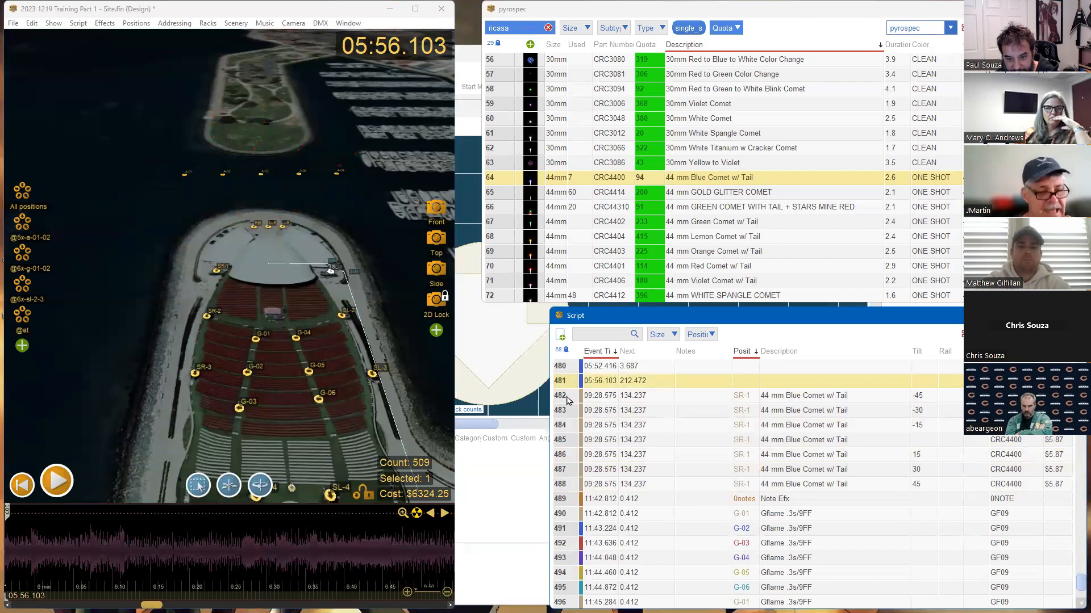
{"action": "left_click", "coordinate": [567, 400]}
{"action": "key", "text": "ctrl+v"}
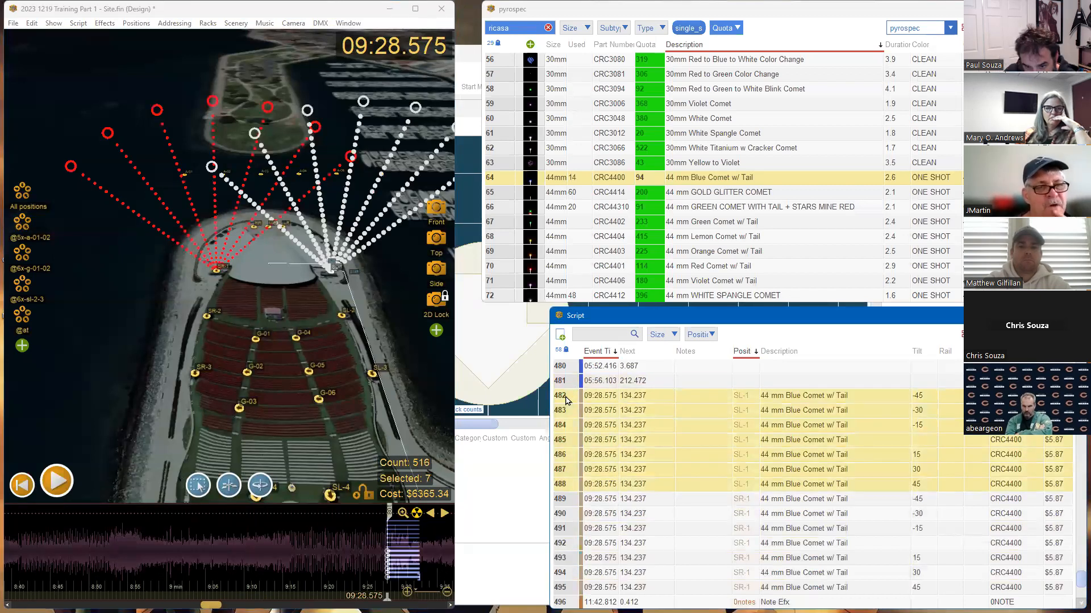
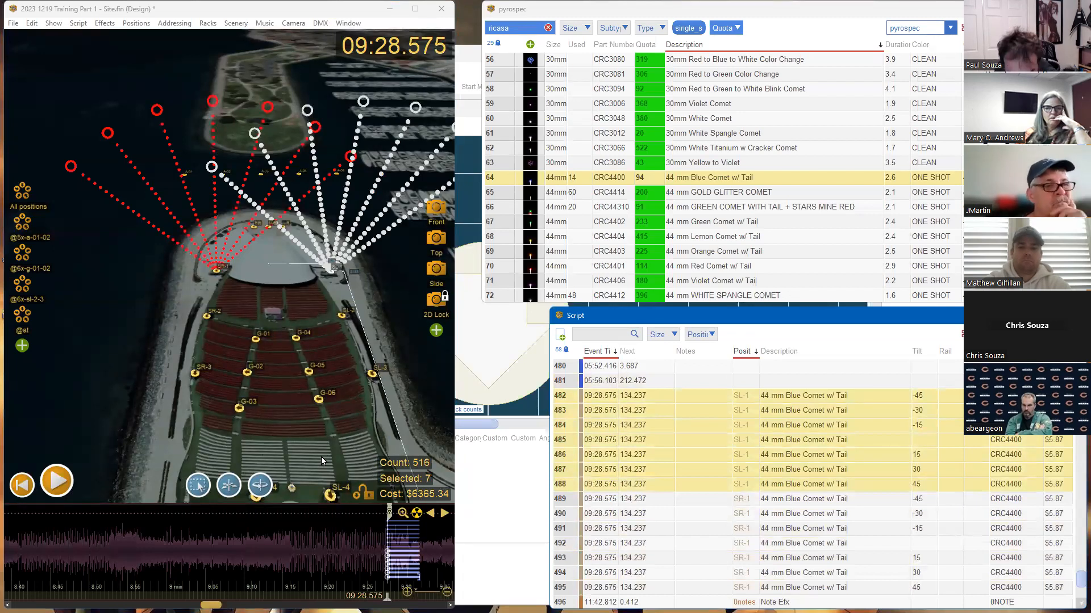
Copy both blue comet fans on SL-1 and SR-1 from 09:28.575 and paste them at 09:35.509
{"action": "left_click", "coordinate": [349, 559]}
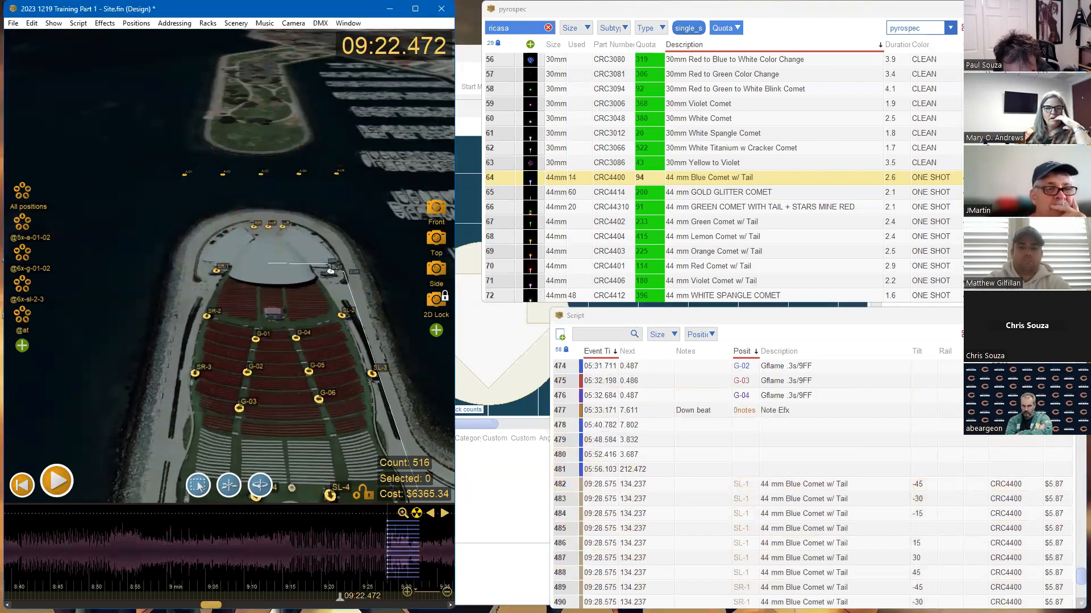
{"action": "left_click_drag", "start_coordinate": [202, 604], "coordinate": [210, 602]}
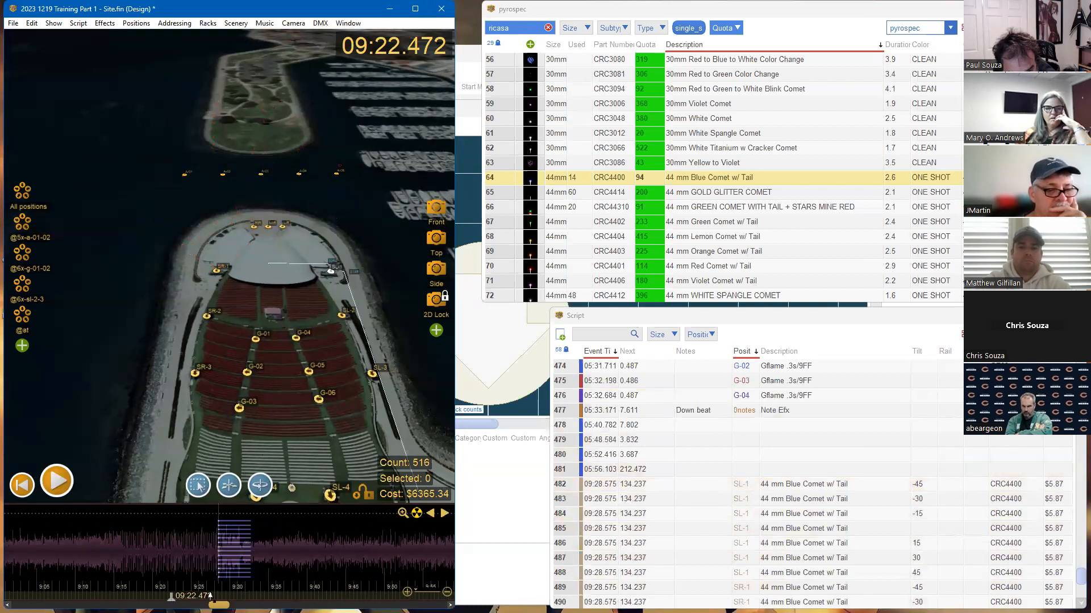
{"action": "left_click_drag", "start_coordinate": [198, 523], "coordinate": [242, 582]}
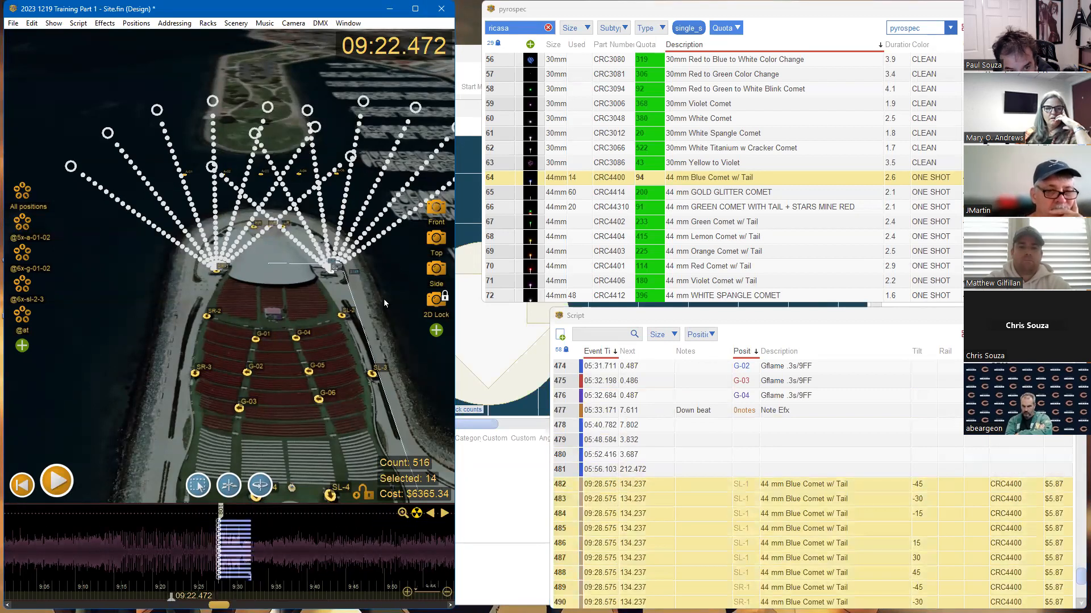
{"action": "left_click", "coordinate": [291, 349]}
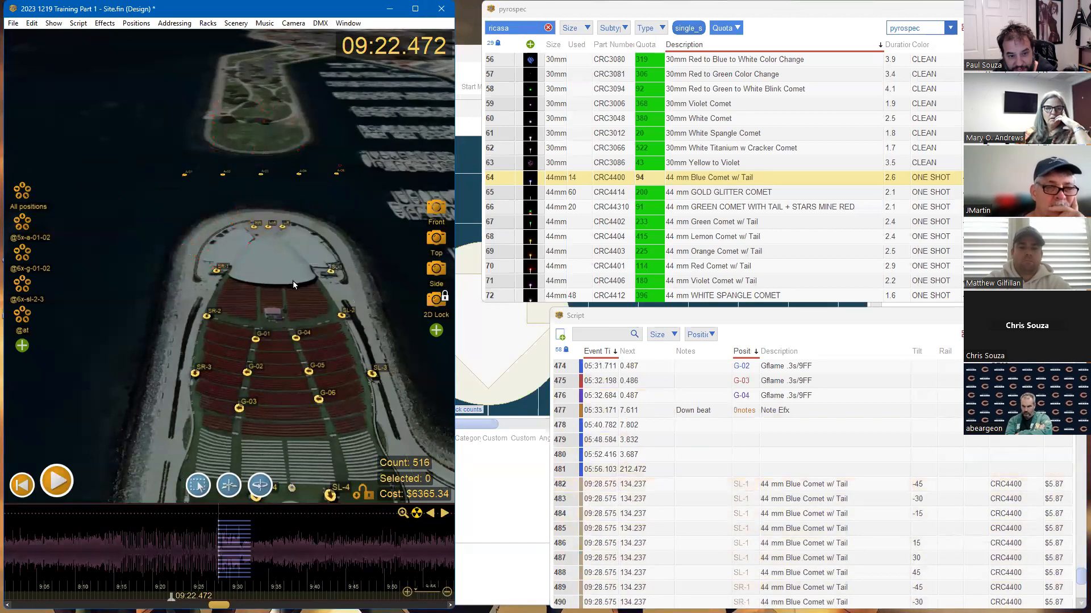
{"action": "left_click", "coordinate": [274, 534]}
{"action": "key", "text": "ctrl+v"}
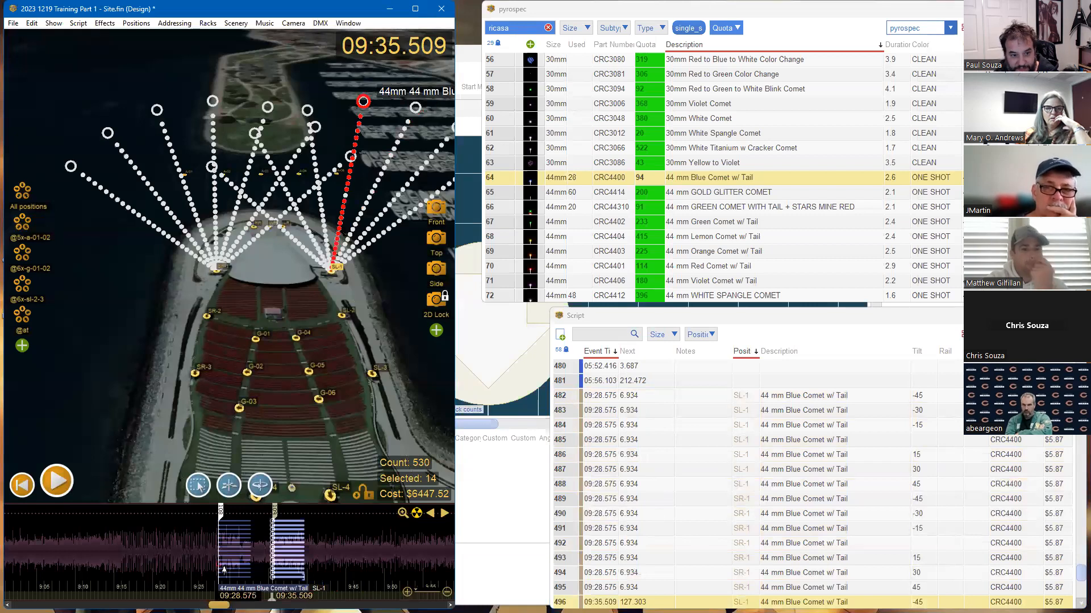
Paste the copied pair of comet fans onto positions SR-2 and SL-2 at 09:46.017 and review their script rows
{"action": "left_click", "coordinate": [208, 318]}
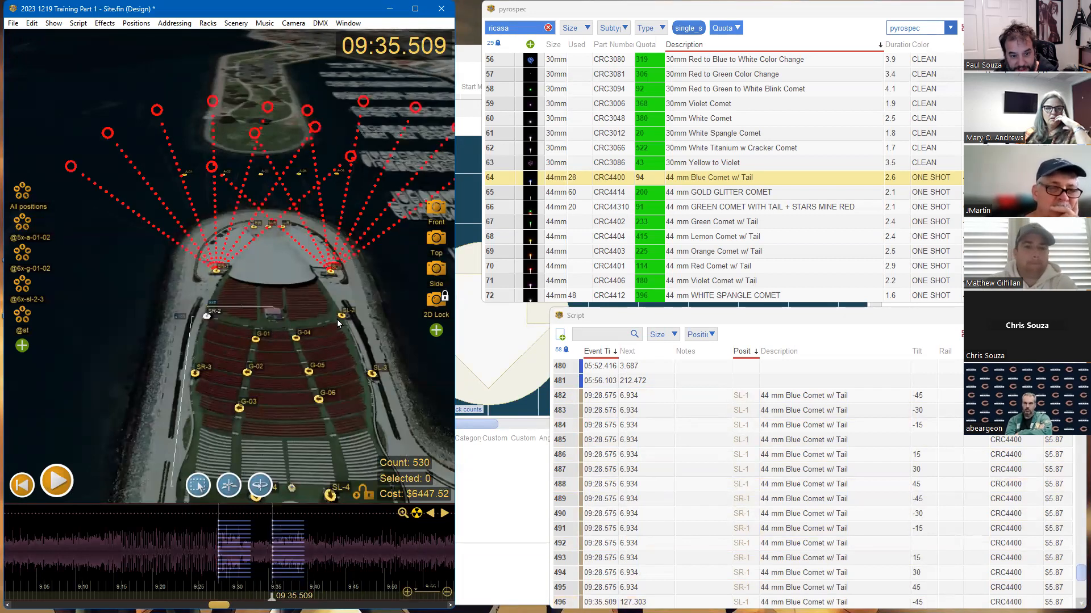
{"action": "left_click", "coordinate": [342, 316], "text": "ctrl"}
{"action": "left_click", "coordinate": [372, 542]}
{"action": "key", "text": "ctrl+v"}
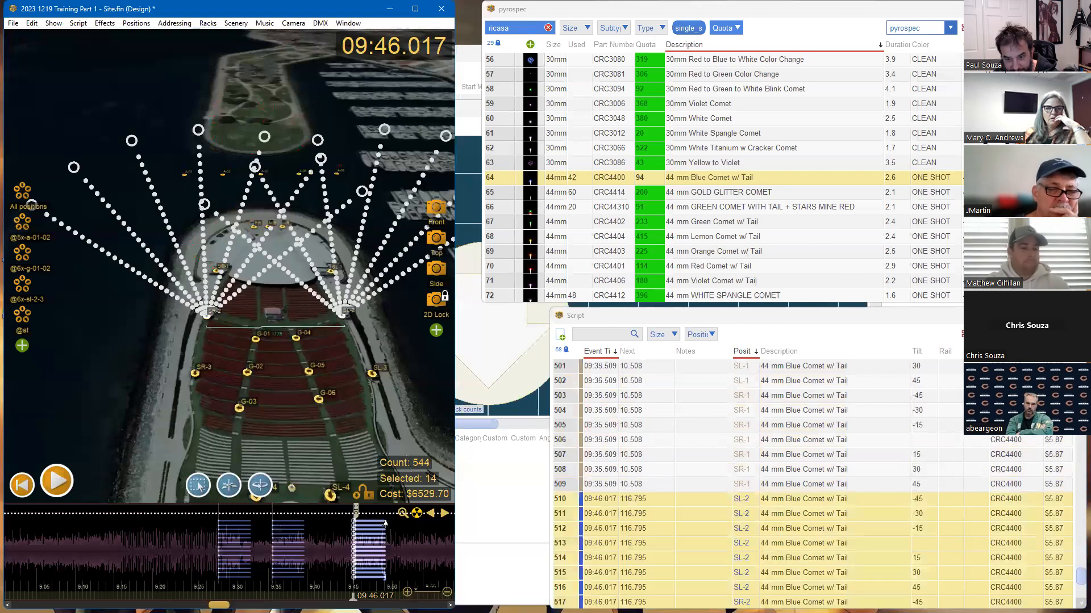
{"action": "scroll", "coordinate": [931, 451], "scroll_direction": "down", "scroll_amount": 2}
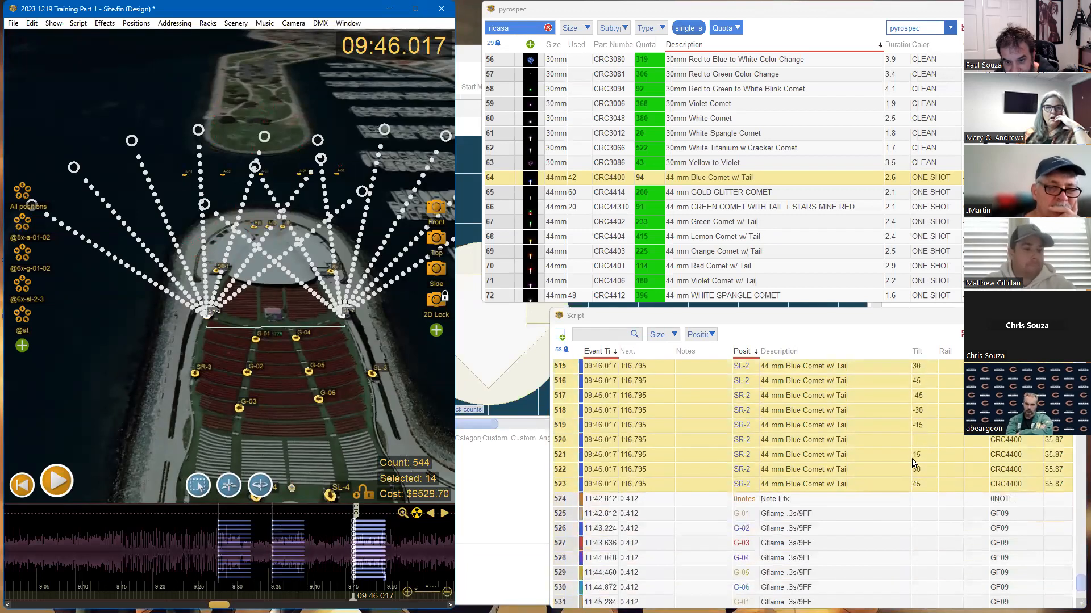
{"action": "scroll", "coordinate": [897, 466], "scroll_direction": "up", "scroll_amount": 1}
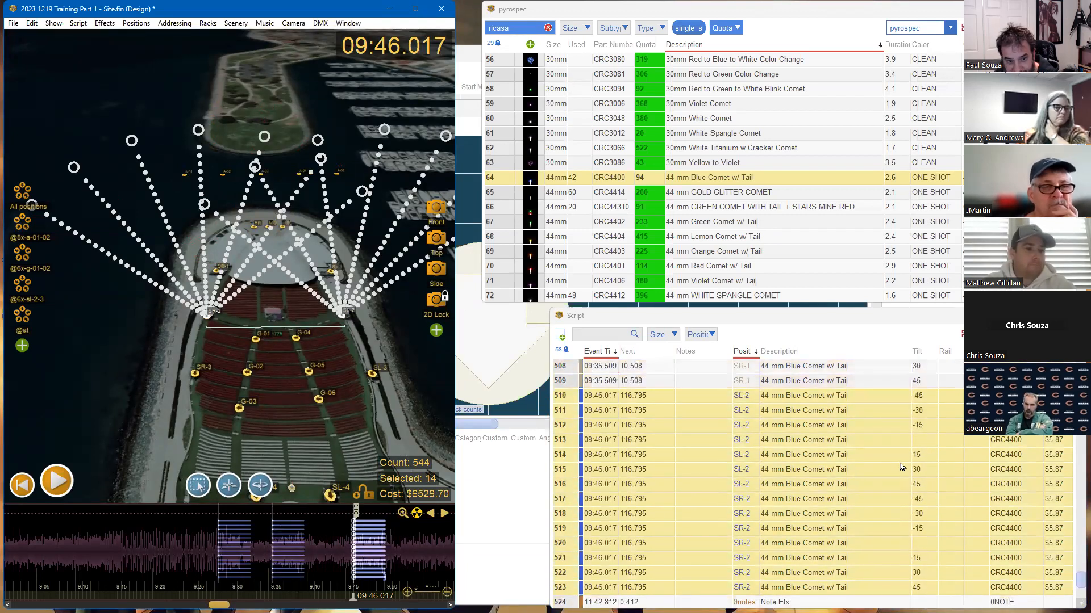
Paste the copied pair of comet fans onto positions SR-3 and SL-3 at 09:54.835
{"action": "left_click", "coordinate": [200, 370]}
{"action": "left_click", "coordinate": [372, 376], "text": "ctrl"}
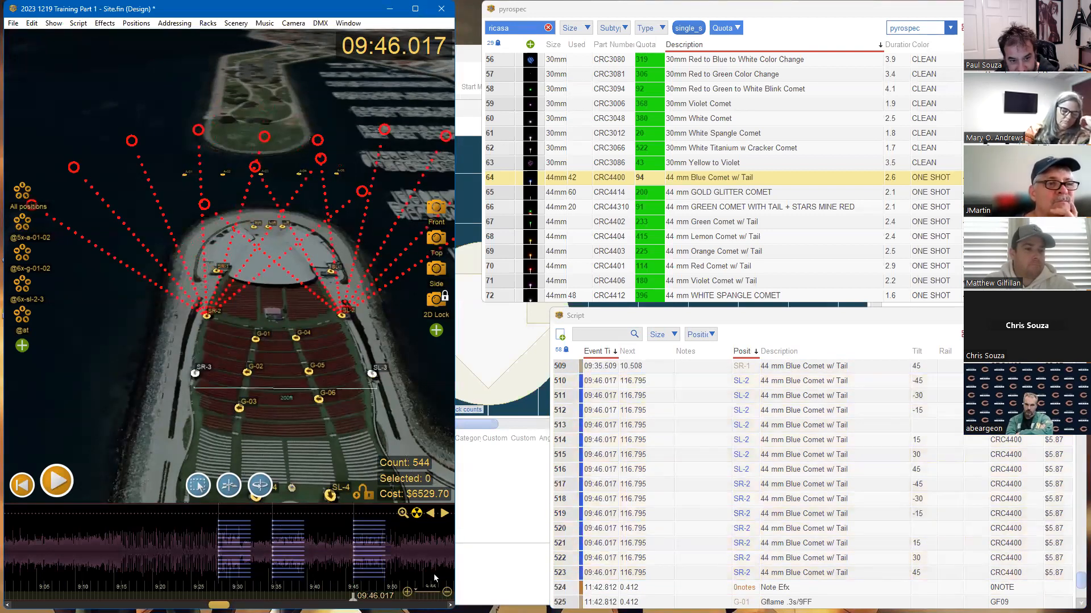
{"action": "left_click", "coordinate": [421, 549]}
{"action": "key", "text": "ctrl+v"}
Copy all four groups of blue comet fans from 09:28.575 to 09:54.835 and paste them starting at 10:04.192
{"action": "left_click_drag", "start_coordinate": [162, 518], "coordinate": [402, 594]}
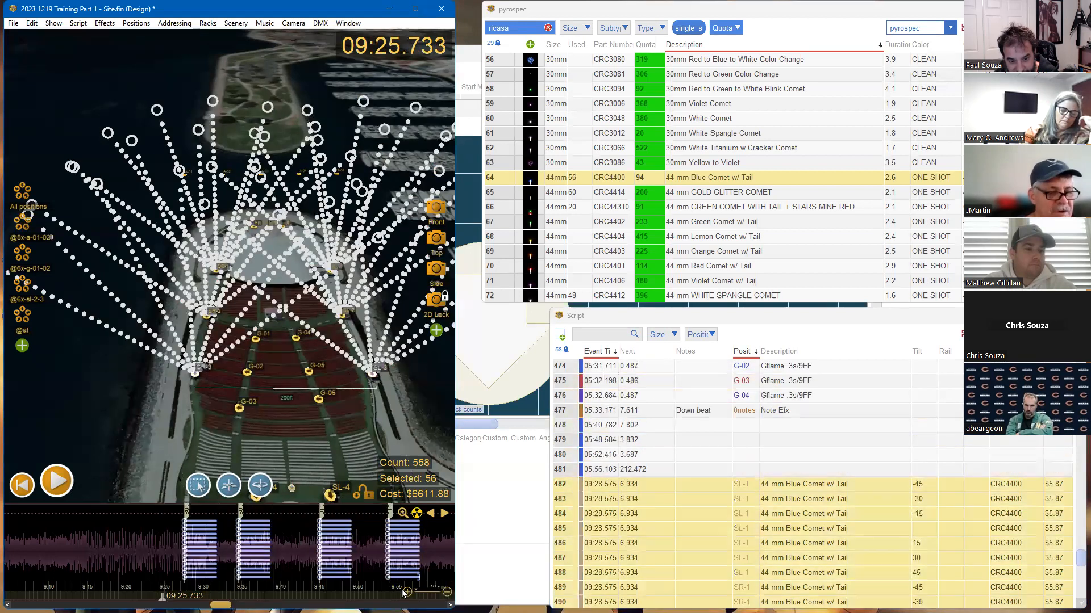
{"action": "left_click", "coordinate": [304, 555]}
{"action": "scroll", "coordinate": [292, 556], "scroll_direction": "down", "scroll_amount": 1}
{"action": "scroll", "coordinate": [229, 551], "scroll_direction": "right", "scroll_amount": 1}
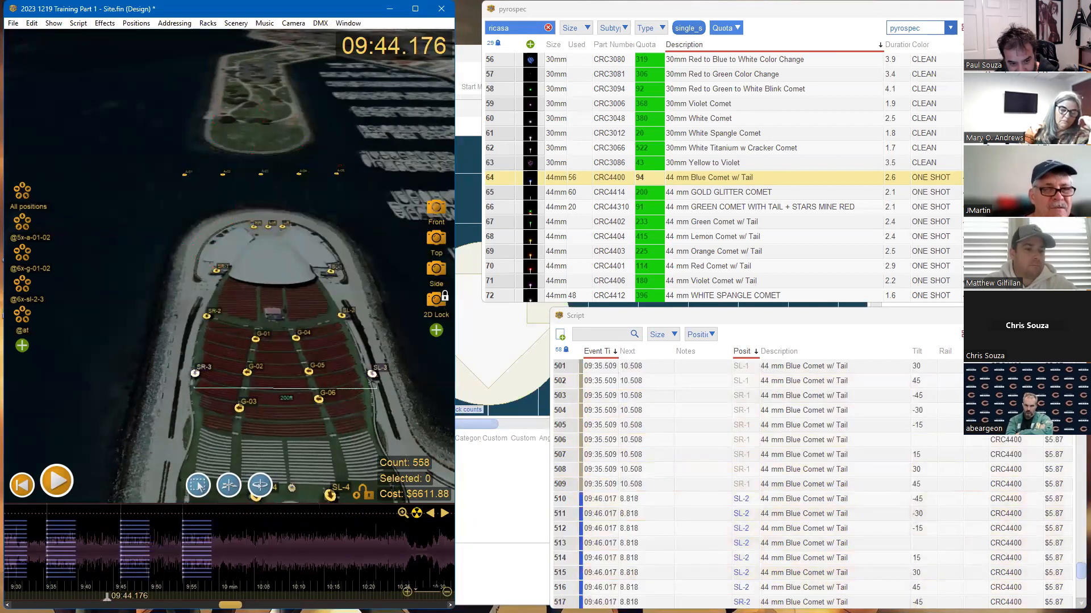
{"action": "scroll", "coordinate": [229, 551], "scroll_direction": "left", "scroll_amount": 1}
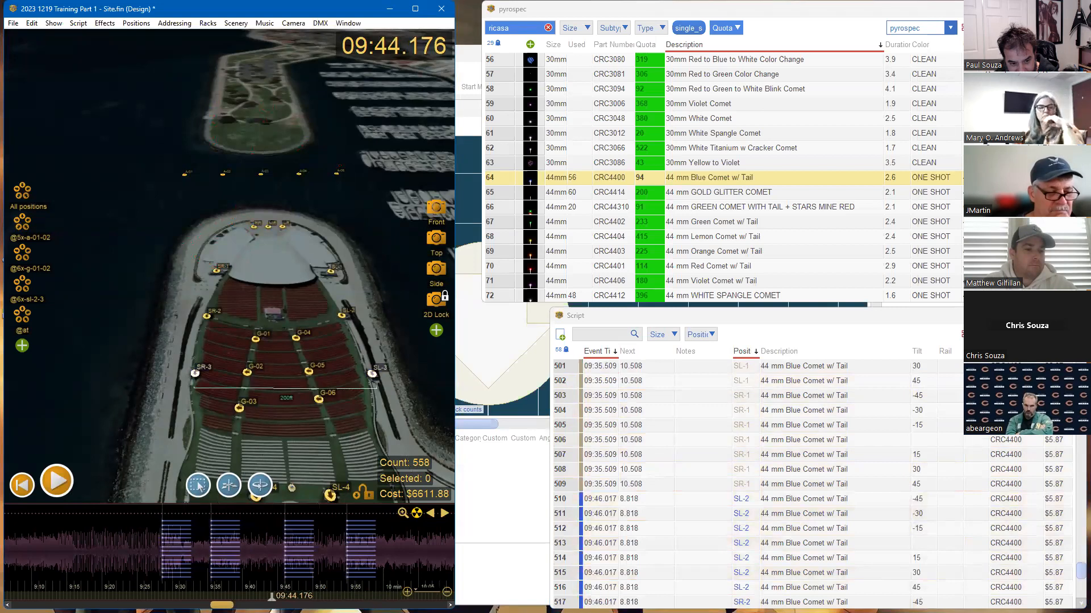
{"action": "left_click_drag", "start_coordinate": [121, 528], "coordinate": [336, 575]}
{"action": "left_click", "coordinate": [109, 453]}
{"action": "left_click_drag", "start_coordinate": [110, 452], "coordinate": [195, 508]}
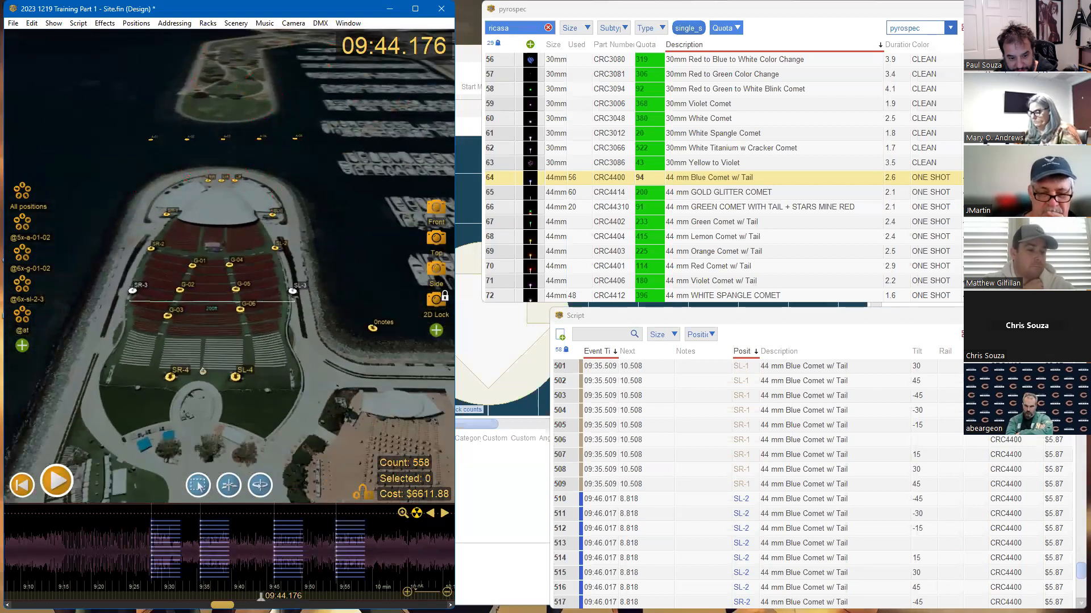
{"action": "left_click_drag", "start_coordinate": [402, 539], "coordinate": [249, 538]}
{"action": "left_click", "coordinate": [248, 538]}
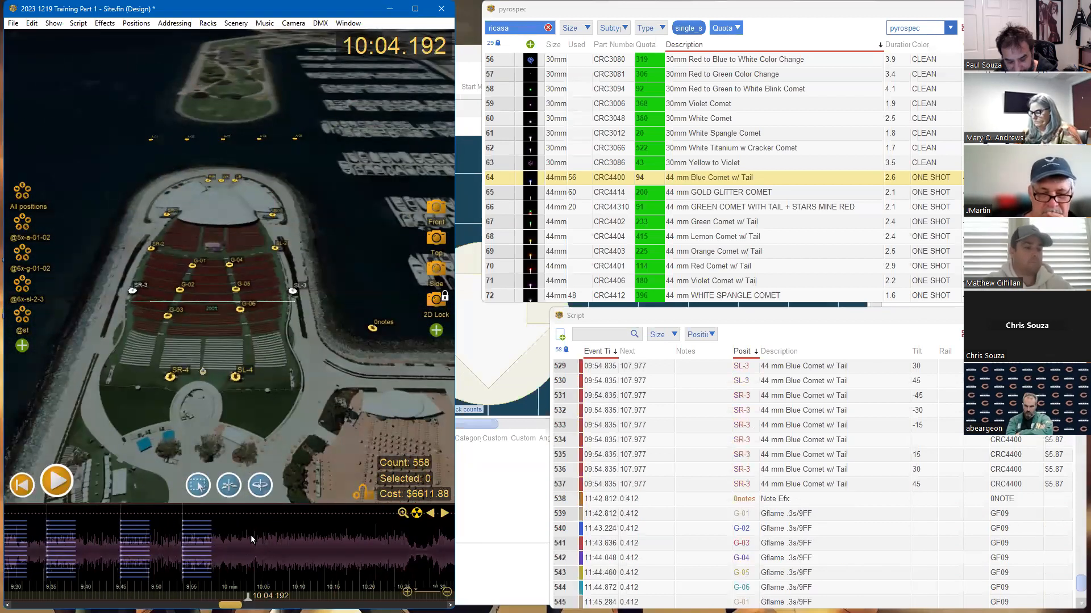
{"action": "key", "text": "ctrl+v"}
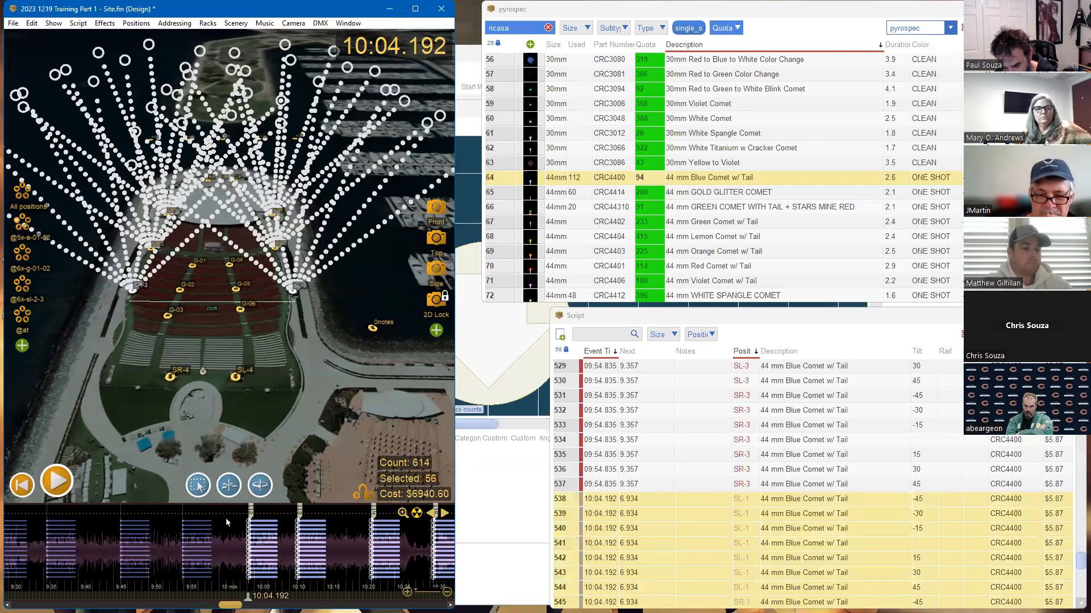
Make the SL-1 and SR-1 comet flights at 10:04.192 into sequences with a 0.1 time interval, sorted left to right
{"action": "left_click", "coordinate": [240, 527]}
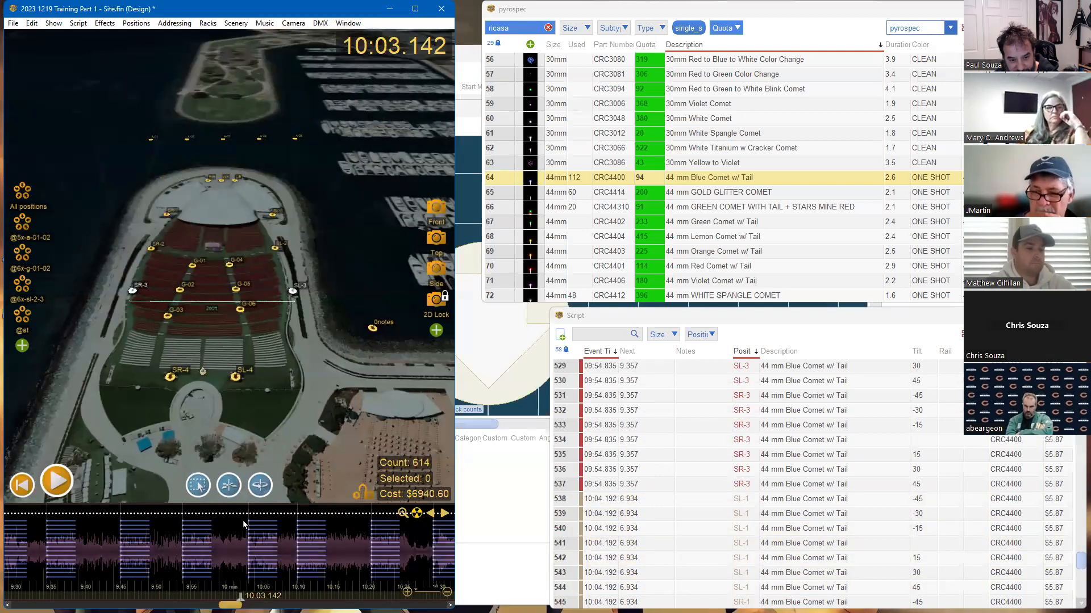
{"action": "left_click", "coordinate": [248, 546]}
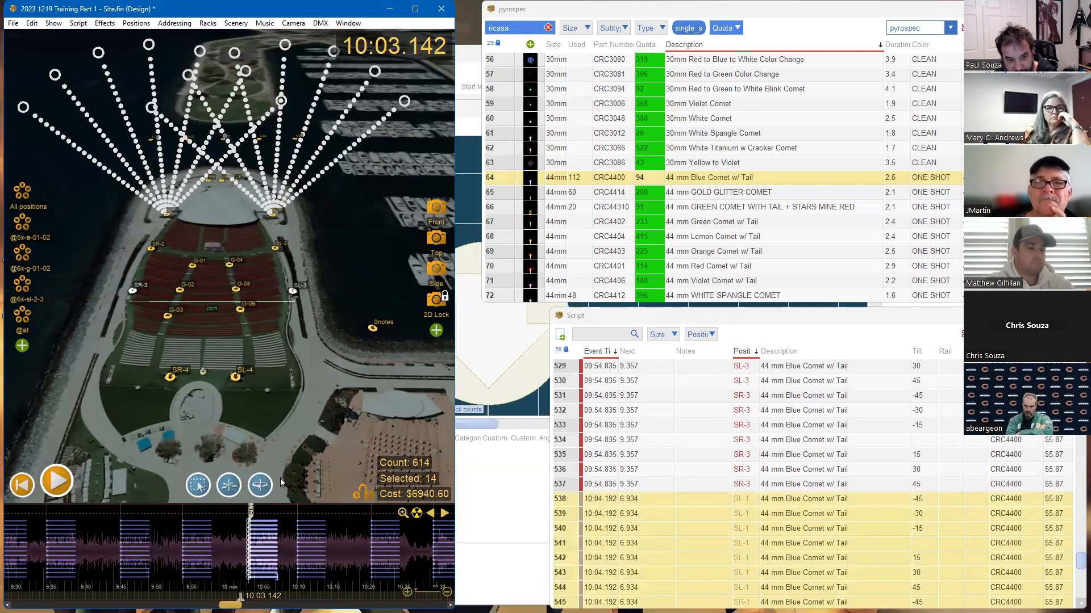
{"action": "scroll", "coordinate": [652, 514], "scroll_direction": "down", "scroll_amount": 3}
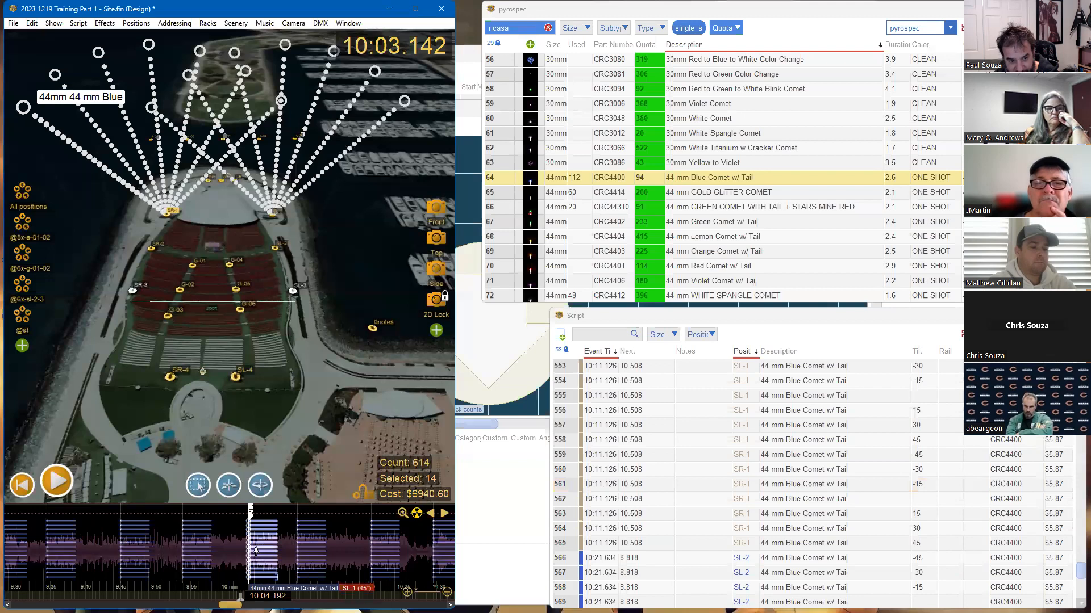
{"action": "left_click", "coordinate": [105, 24]}
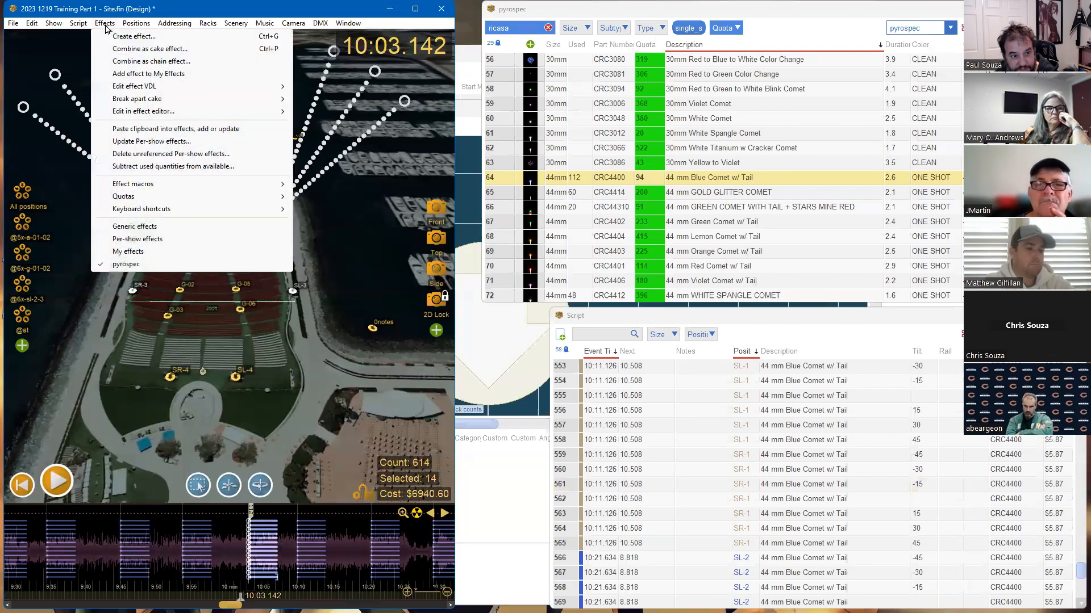
{"action": "mouse_move", "coordinate": [85, 22]}
{"action": "mouse_move", "coordinate": [108, 293]}
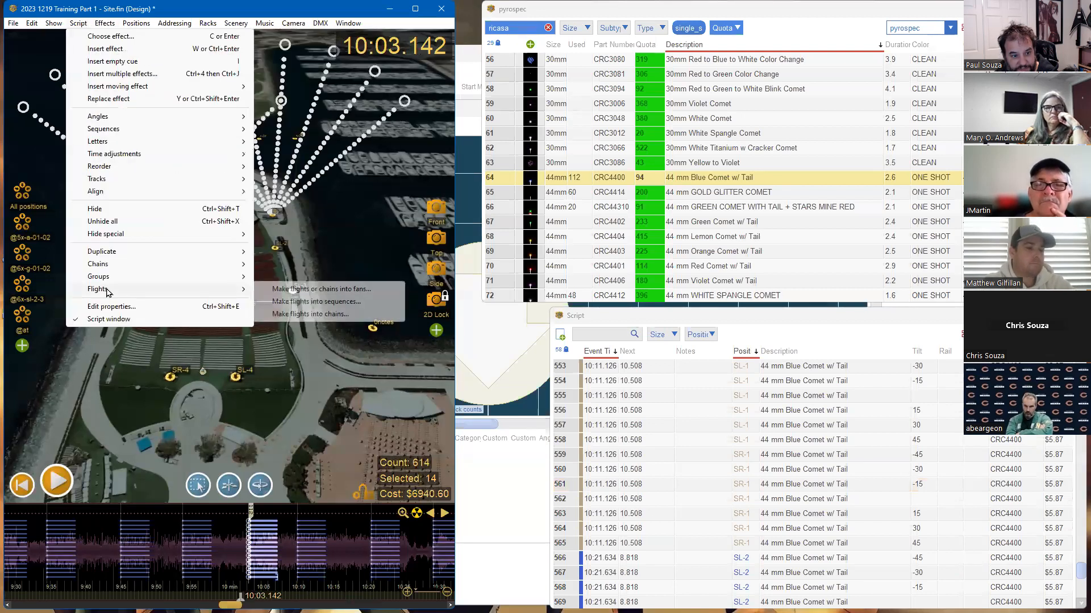
{"action": "left_click", "coordinate": [292, 302]}
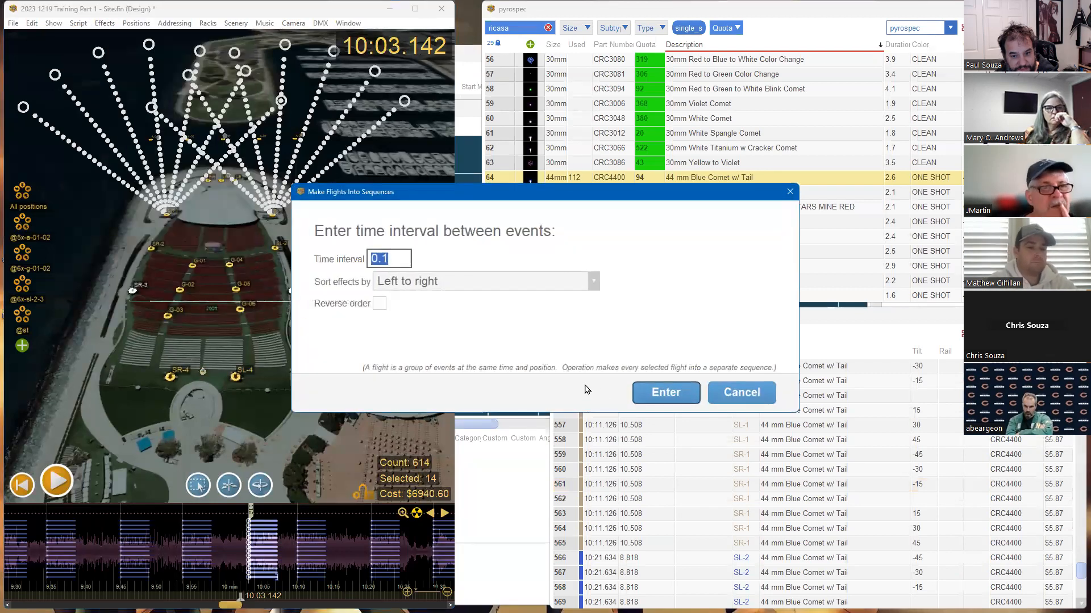
{"action": "left_click", "coordinate": [661, 393]}
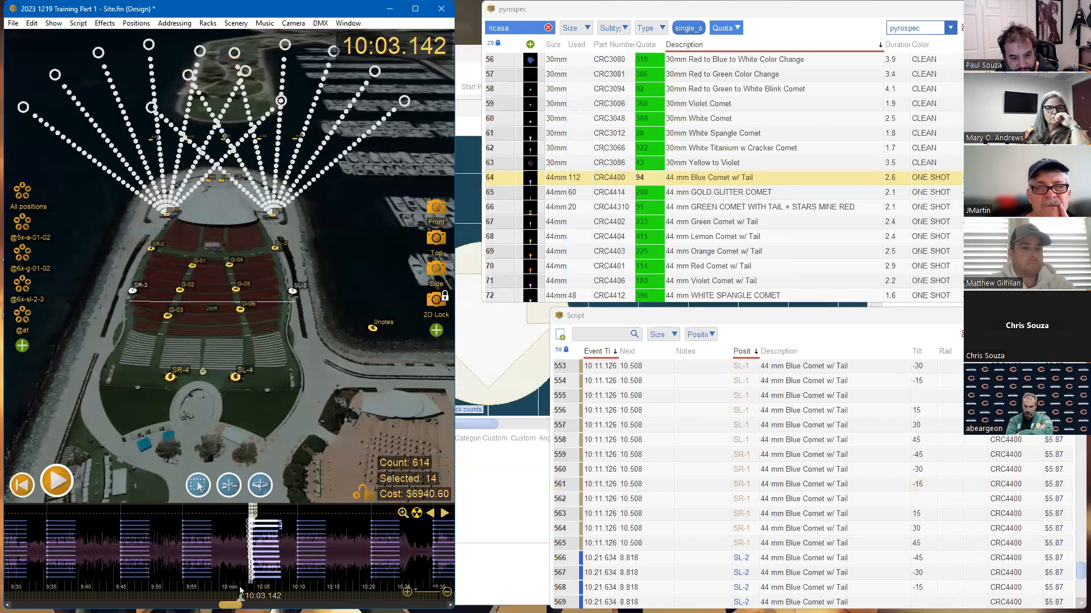
Play back the show from just before 10:04.192 to check the sequenced comets on SL-1 and SR-1
{"action": "left_click", "coordinate": [238, 572]}
{"action": "key", "text": "space"}
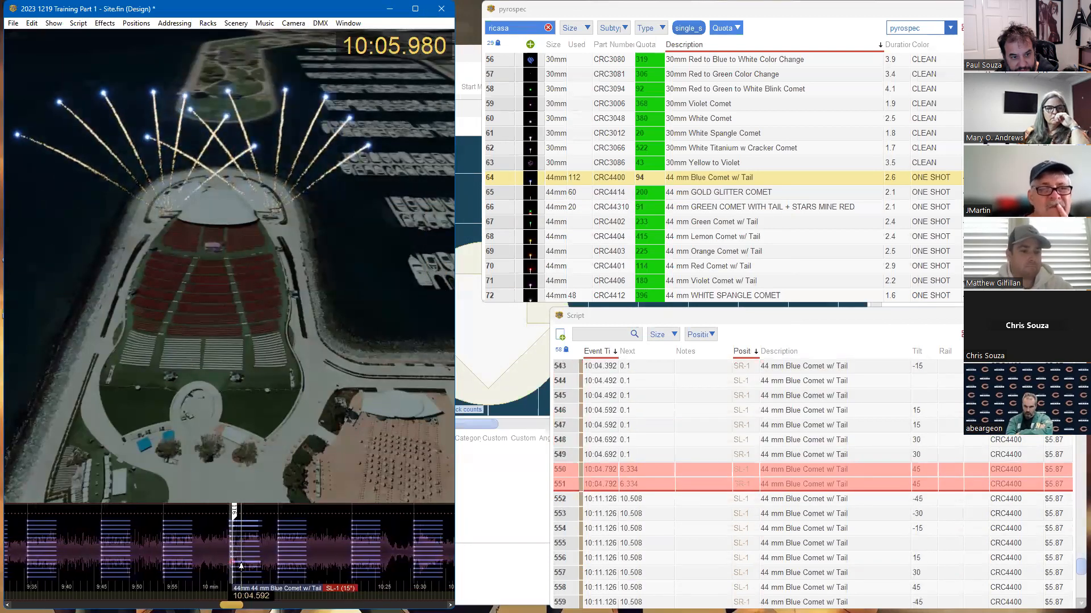
{"action": "key", "text": "space"}
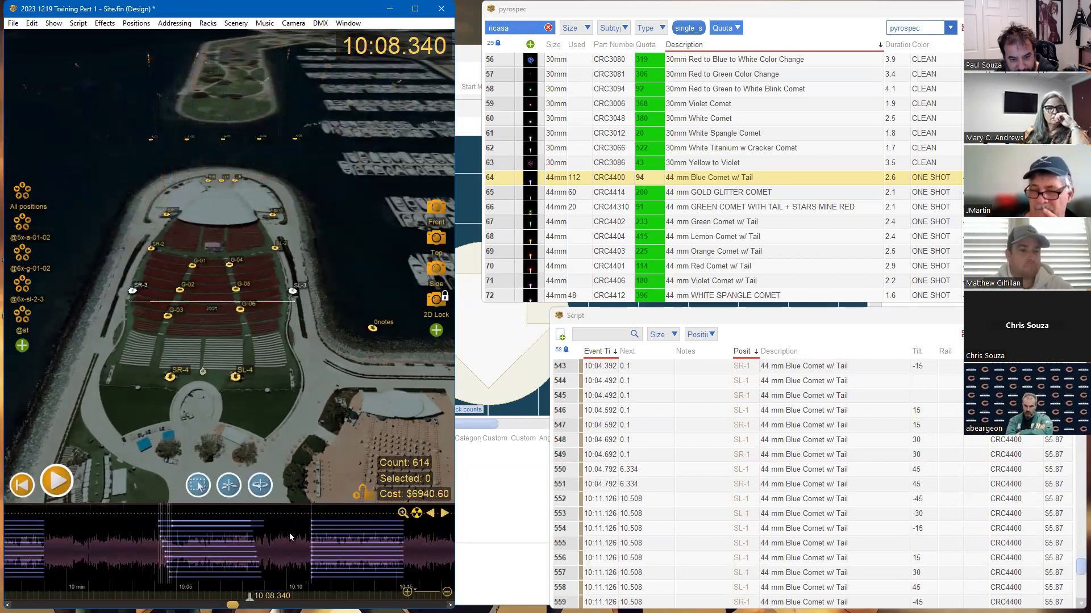
Make the SL-1 and SR-1 comet flights at 10:11.126 into sequences with a 0.1 time interval, sorted left to right in reverse order
{"action": "left_click", "coordinate": [308, 551]}
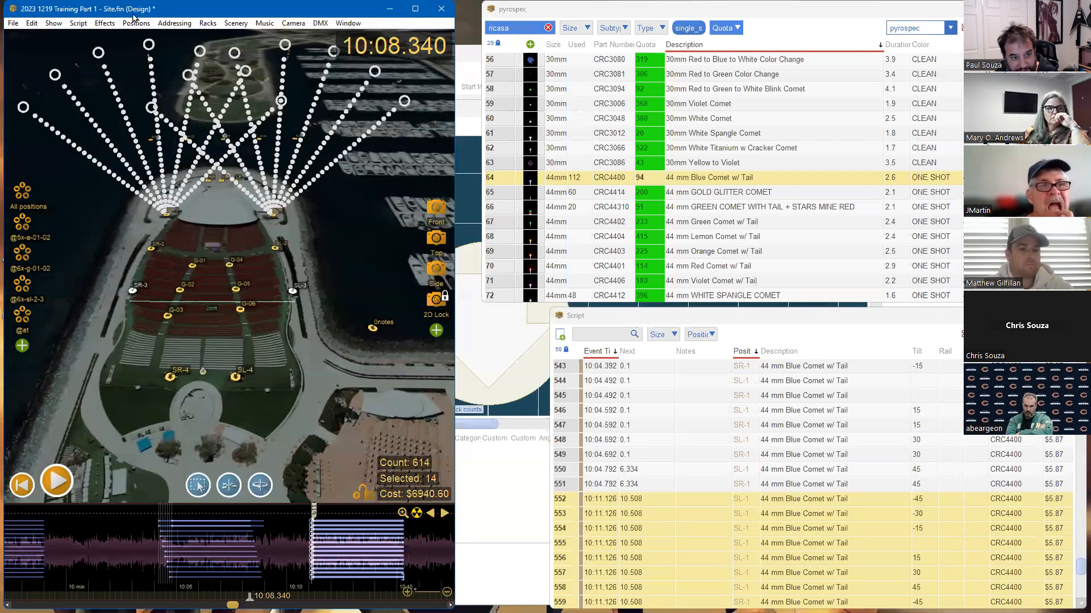
{"action": "left_click", "coordinate": [86, 24]}
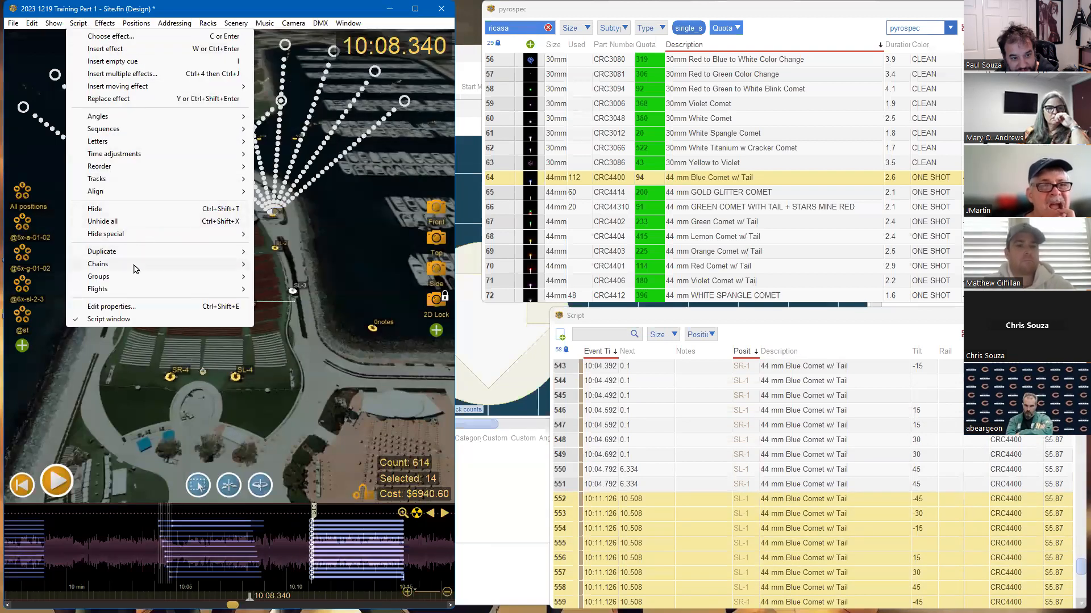
{"action": "mouse_move", "coordinate": [109, 292]}
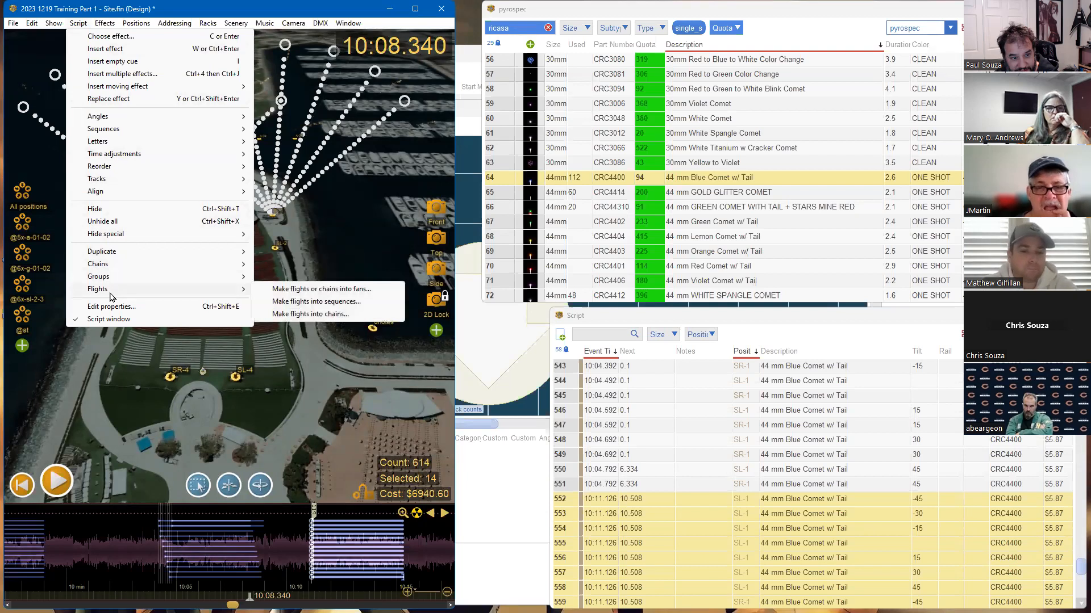
{"action": "left_click", "coordinate": [295, 302]}
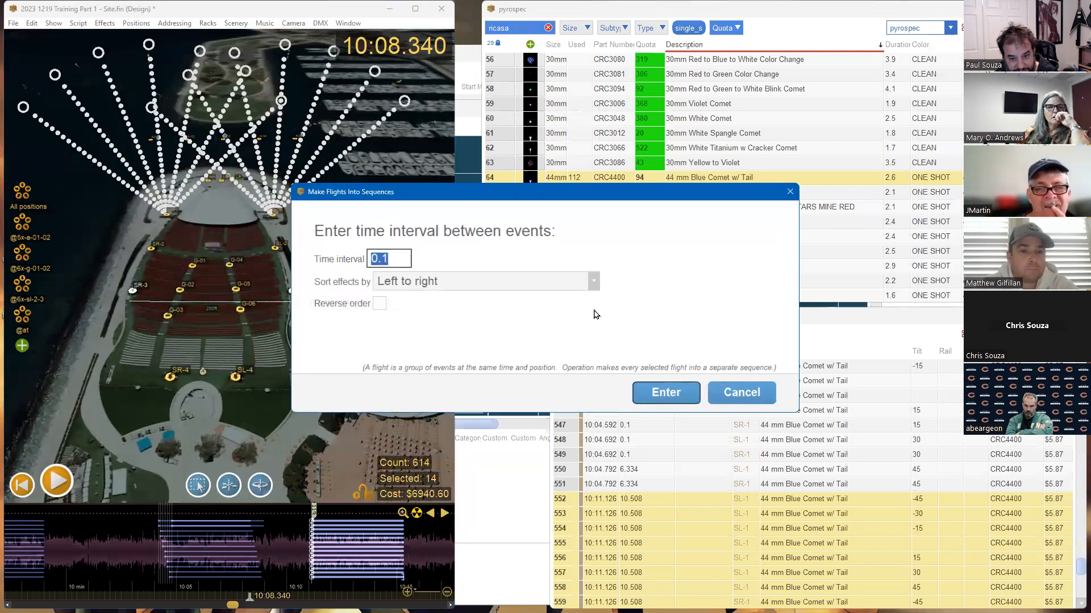
{"action": "left_click", "coordinate": [592, 281]}
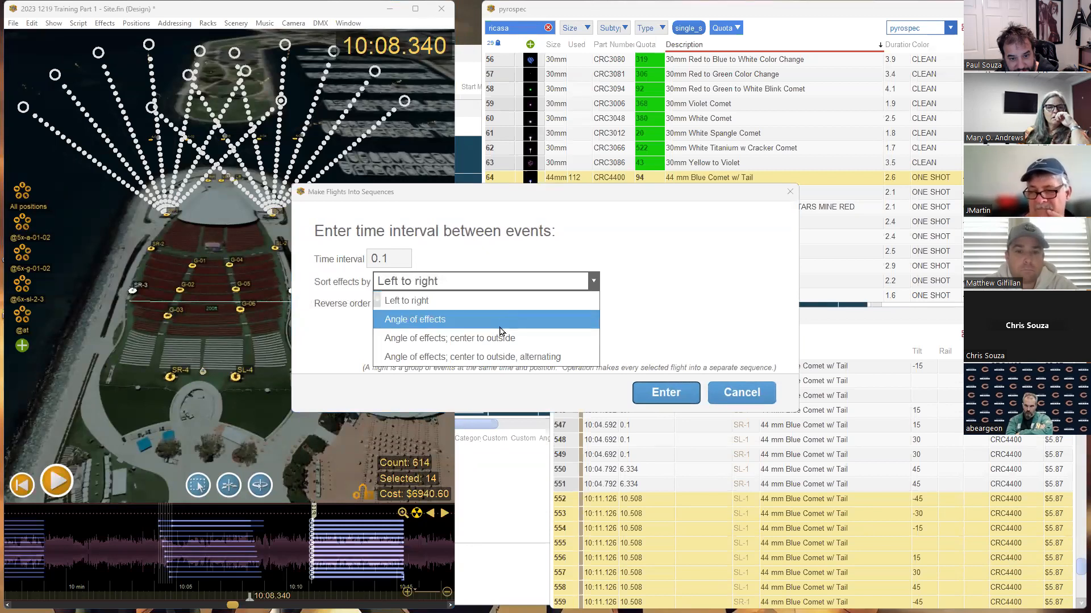
{"action": "left_click", "coordinate": [476, 301]}
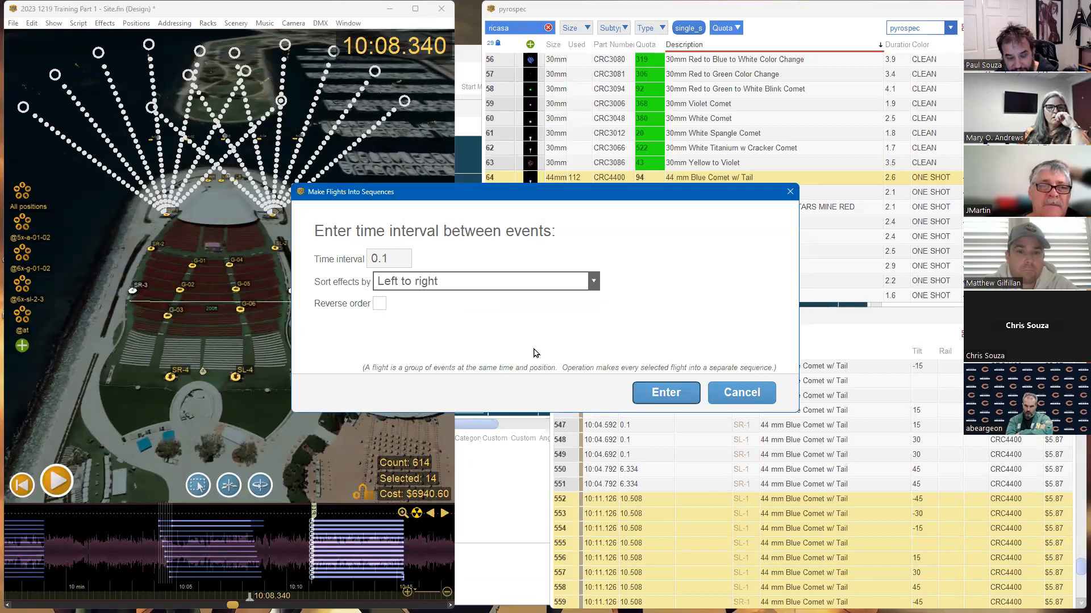
{"action": "left_click", "coordinate": [644, 390]}
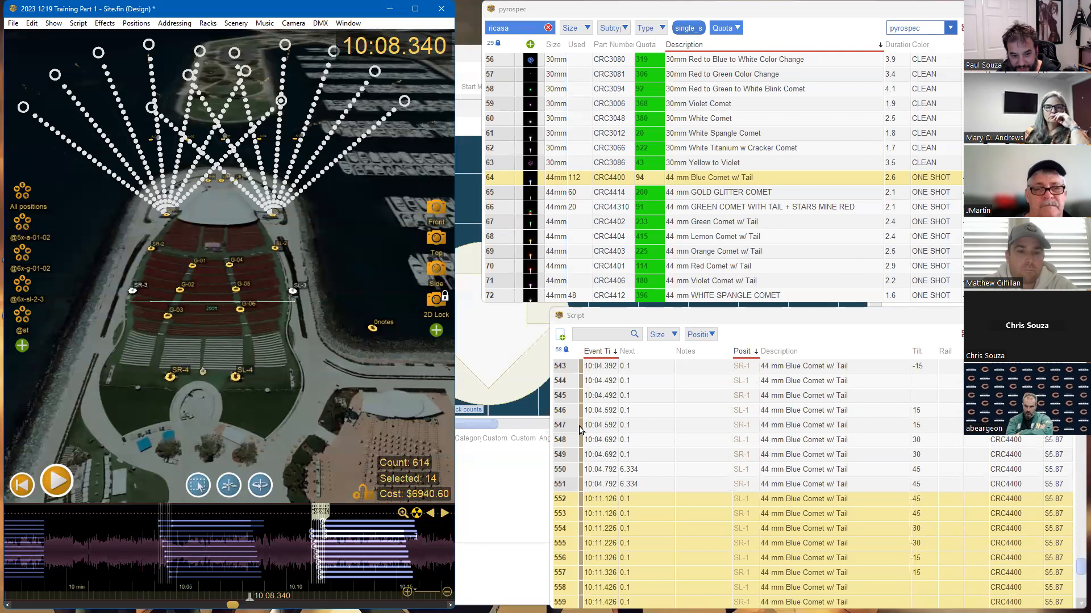
Play back the show around 10:11.126 to check the reversed comet sequences on SL-1 and SR-1
{"action": "double_click", "coordinate": [152, 547]}
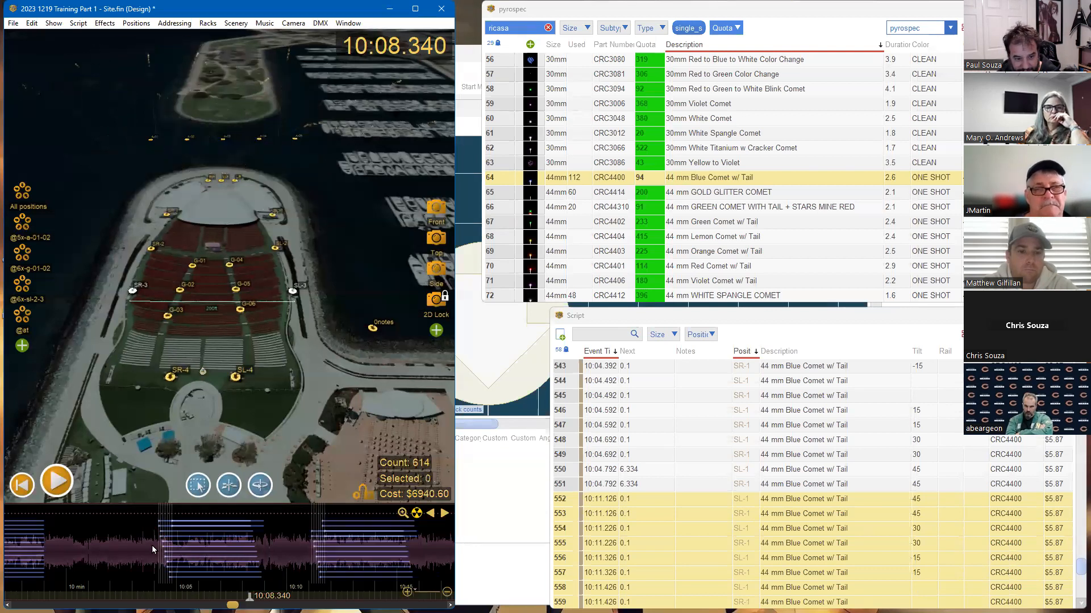
{"action": "double_click", "coordinate": [306, 566]}
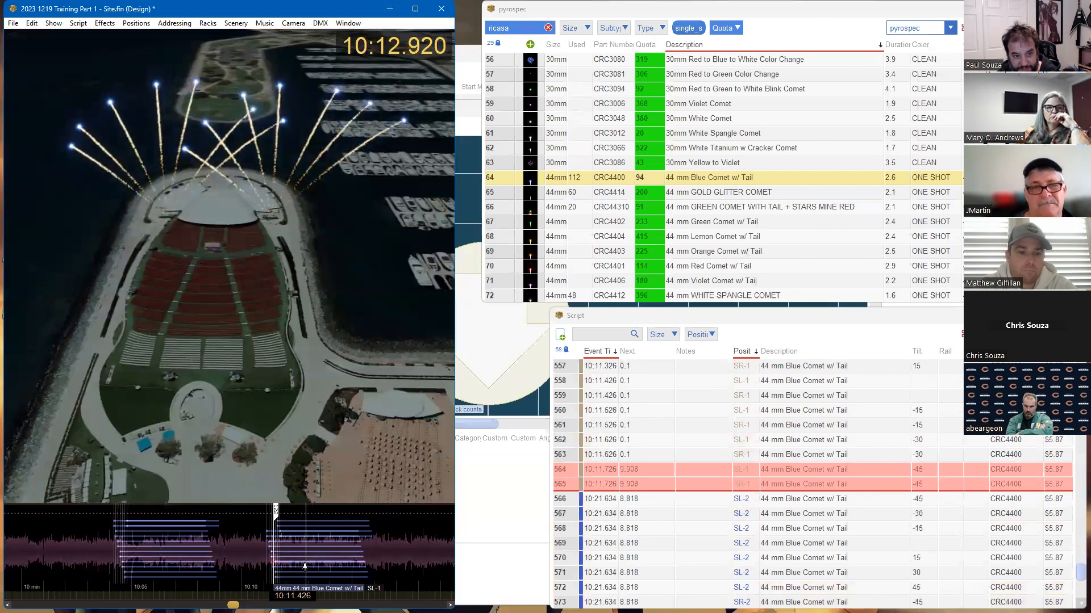
{"action": "key", "text": "space"}
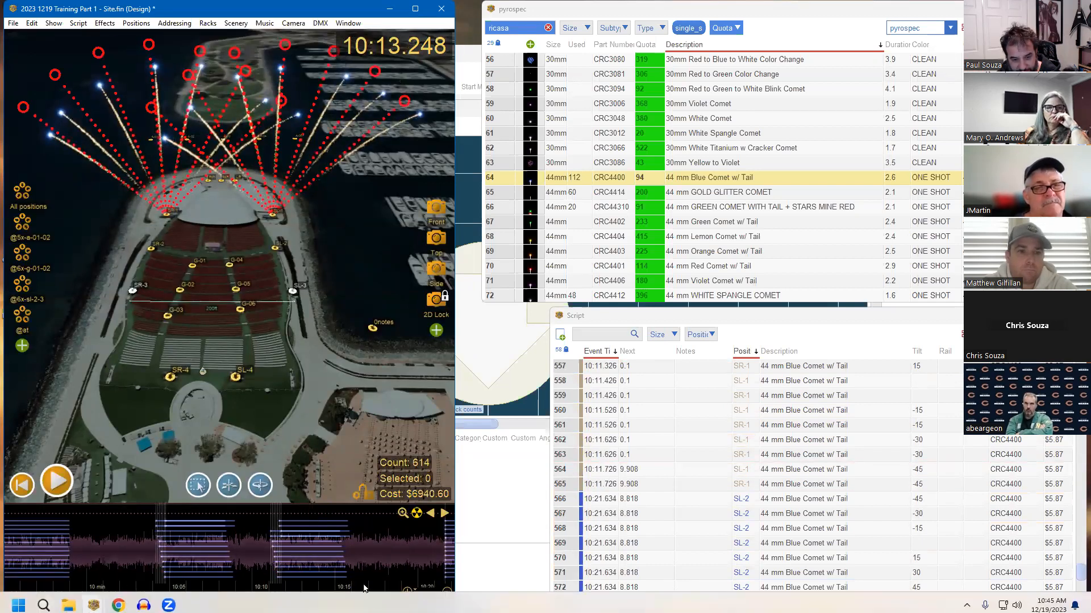
{"action": "key", "text": "space"}
Make the SL-2 and SR-2 comet flights at 10:21.634 into sequences with a 0.1 time interval, sorted left to right
{"action": "left_click_drag", "start_coordinate": [409, 561], "coordinate": [210, 560]}
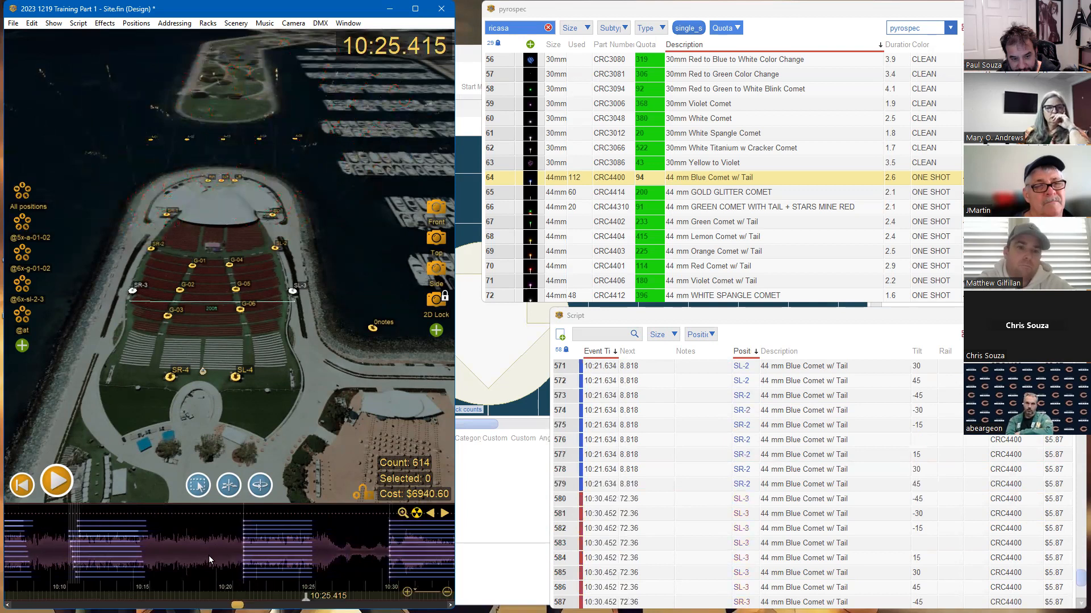
{"action": "left_click", "coordinate": [244, 547]}
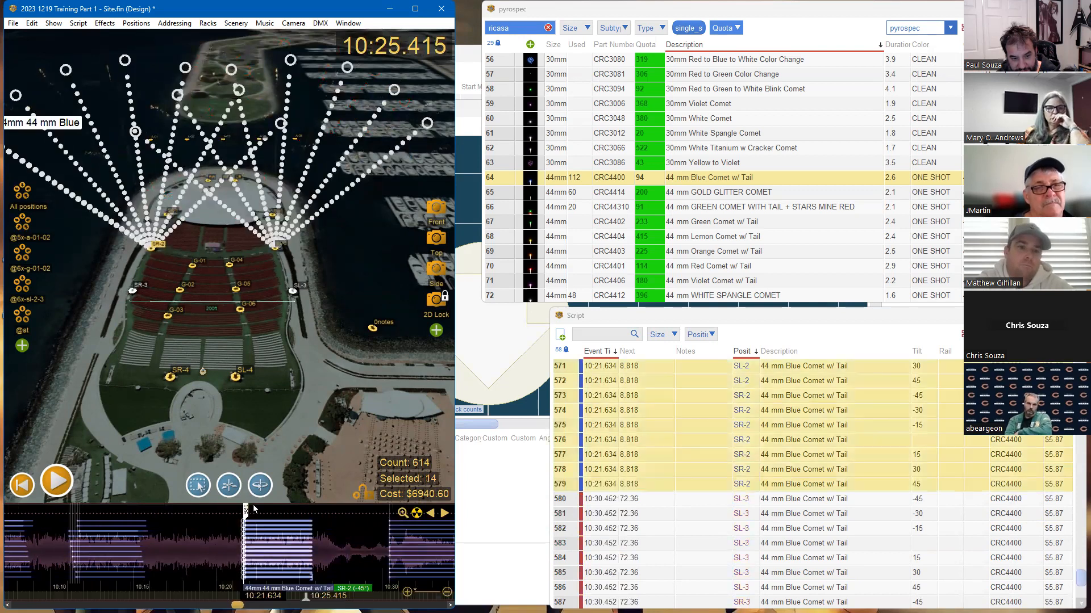
{"action": "left_click", "coordinate": [102, 23]}
{"action": "left_click", "coordinate": [79, 22]}
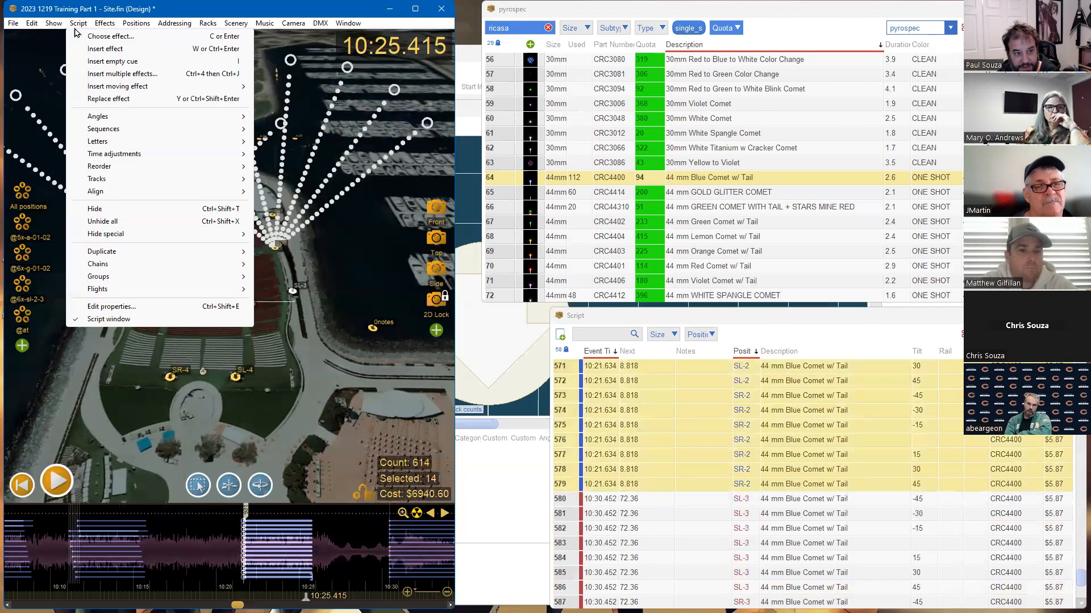
{"action": "mouse_move", "coordinate": [134, 291]}
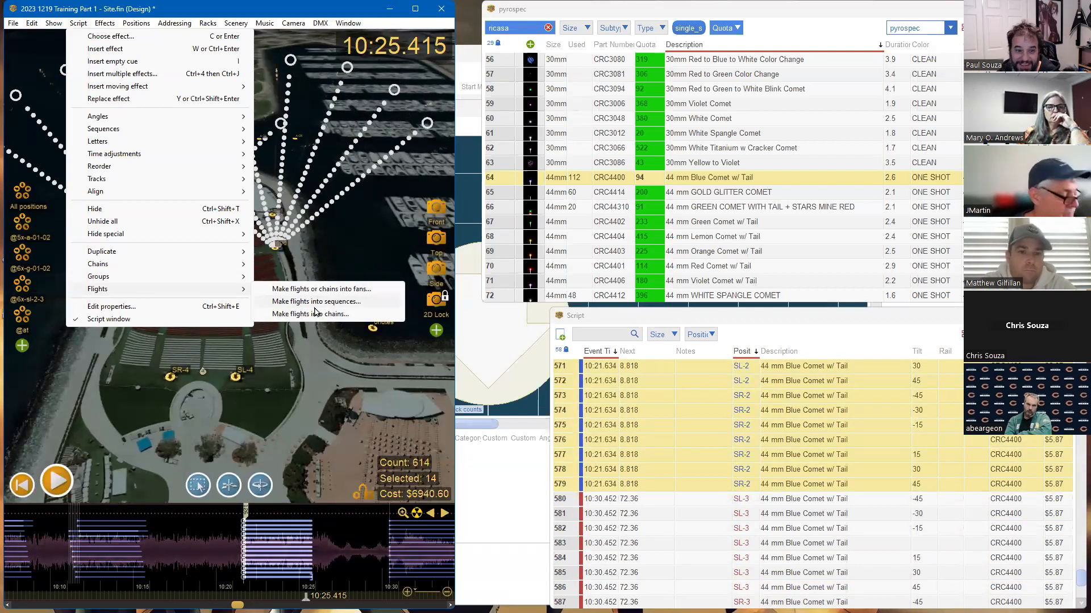
{"action": "left_click", "coordinate": [337, 305]}
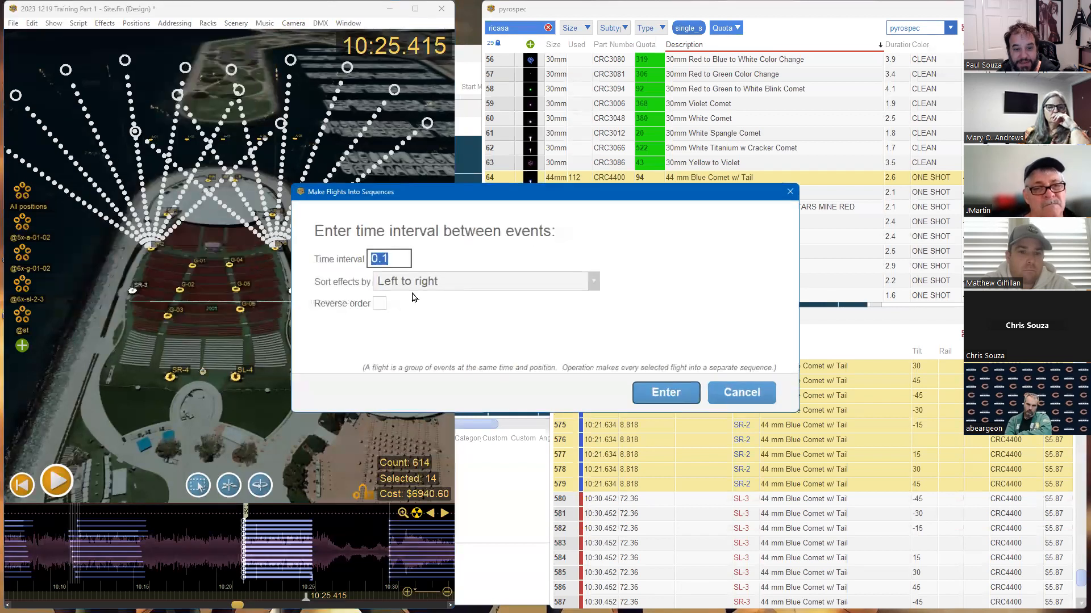
{"action": "left_click", "coordinate": [632, 391]}
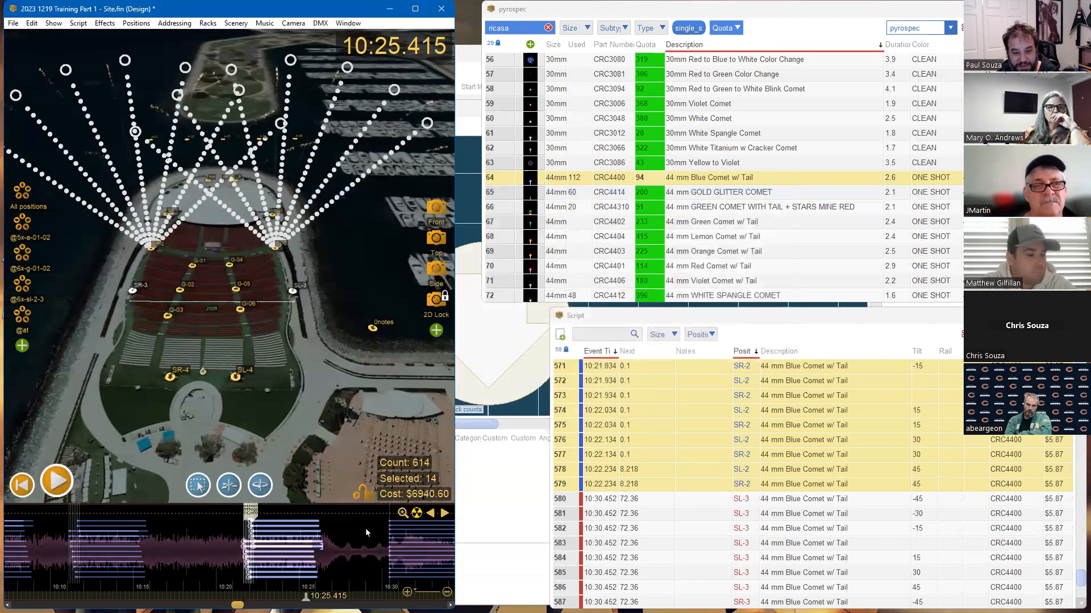
Make the SL-3 and SR-3 comet flights at 10:30.452 into sequences with a 0.1 time interval, in reverse order
{"action": "left_click_drag", "start_coordinate": [389, 547], "coordinate": [391, 550], "text": "shift"}
{"action": "left_click", "coordinate": [78, 23]}
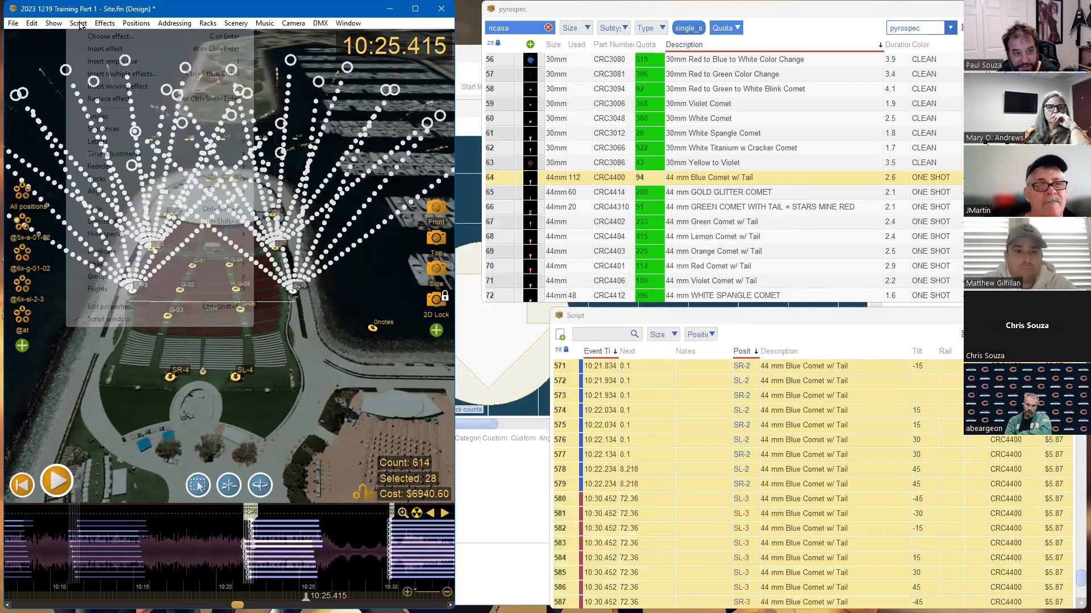
{"action": "mouse_move", "coordinate": [238, 292]}
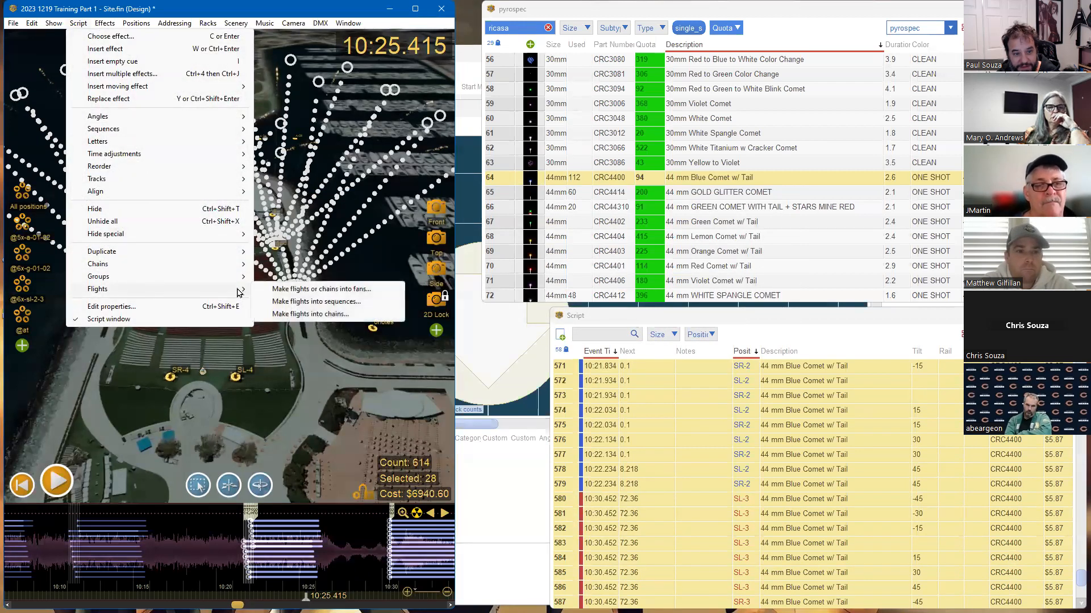
{"action": "left_click", "coordinate": [302, 302]}
{"action": "left_click", "coordinate": [380, 303]}
{"action": "left_click", "coordinate": [665, 392]}
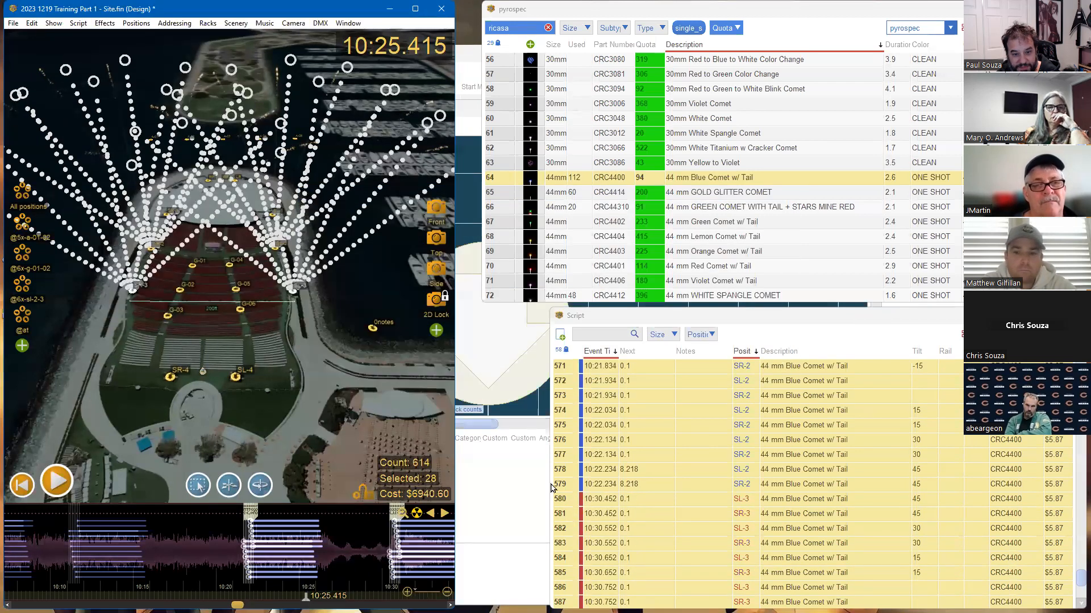
Play back the show from just before 10:21.634 and 10:30.452 to check the SL-2/SR-2 and SL-3/SR-3 comet sequences
{"action": "left_click", "coordinate": [239, 563]}
{"action": "key", "text": "space"}
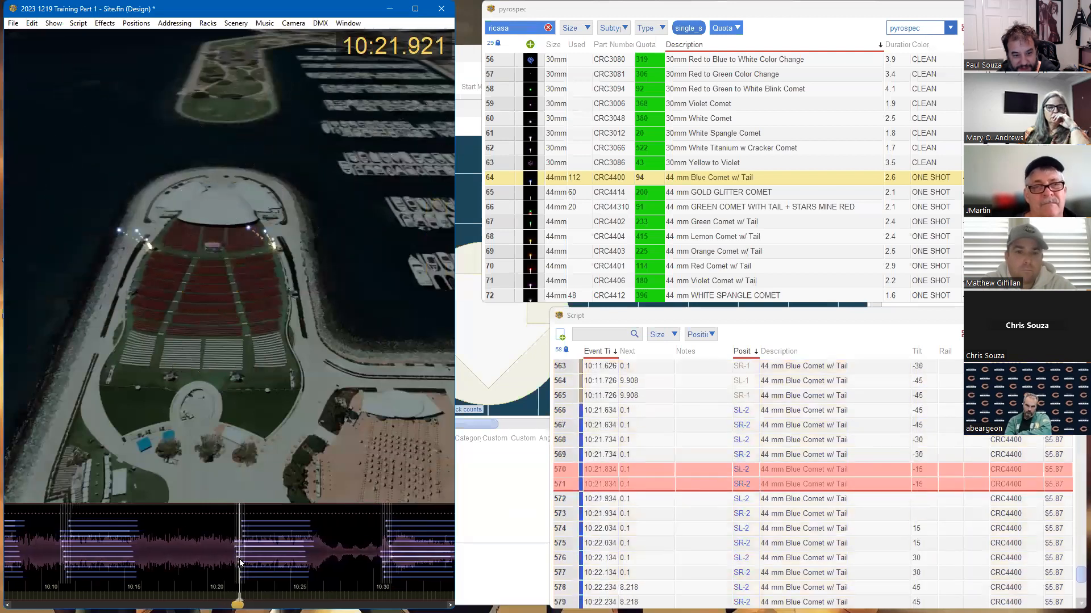
{"action": "key", "text": "space"}
{"action": "left_click", "coordinate": [361, 571]}
{"action": "key", "text": "space"}
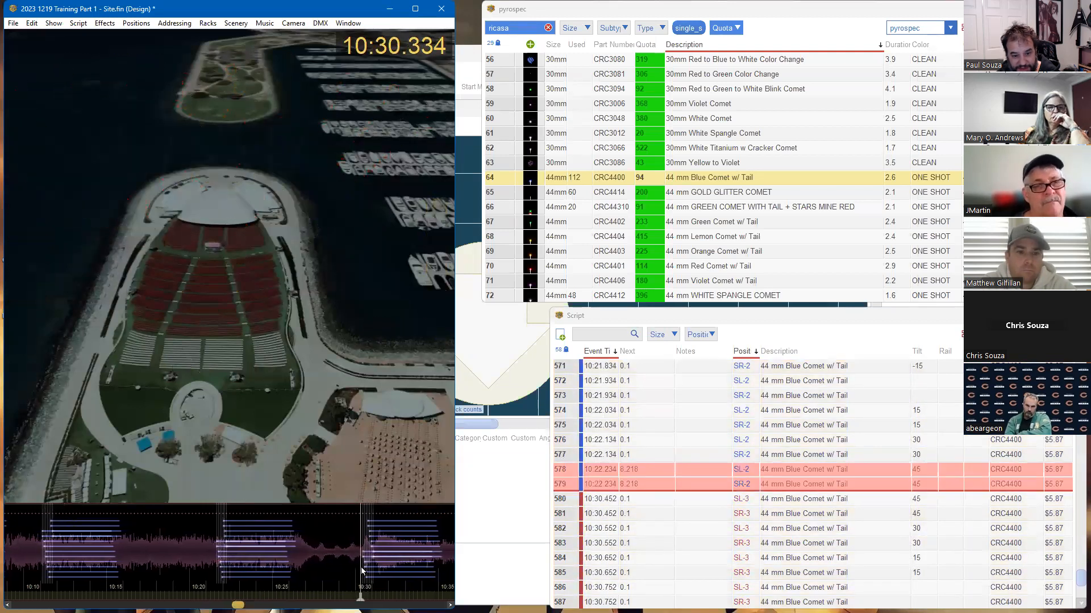
{"action": "key", "text": "space"}
Stretch the SL-2 and SR-2 comet sequences starting at 10:21.634 to intervals of about 0.4 s
{"action": "left_click_drag", "start_coordinate": [182, 525], "coordinate": [284, 568]}
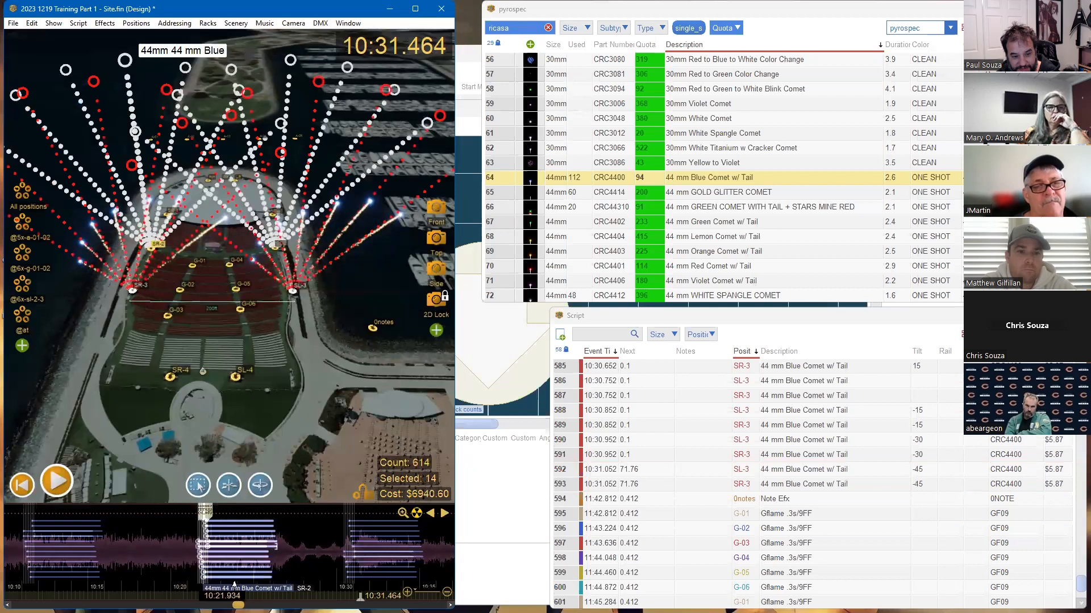
{"action": "scroll", "coordinate": [318, 549], "scroll_direction": "up", "scroll_amount": 3}
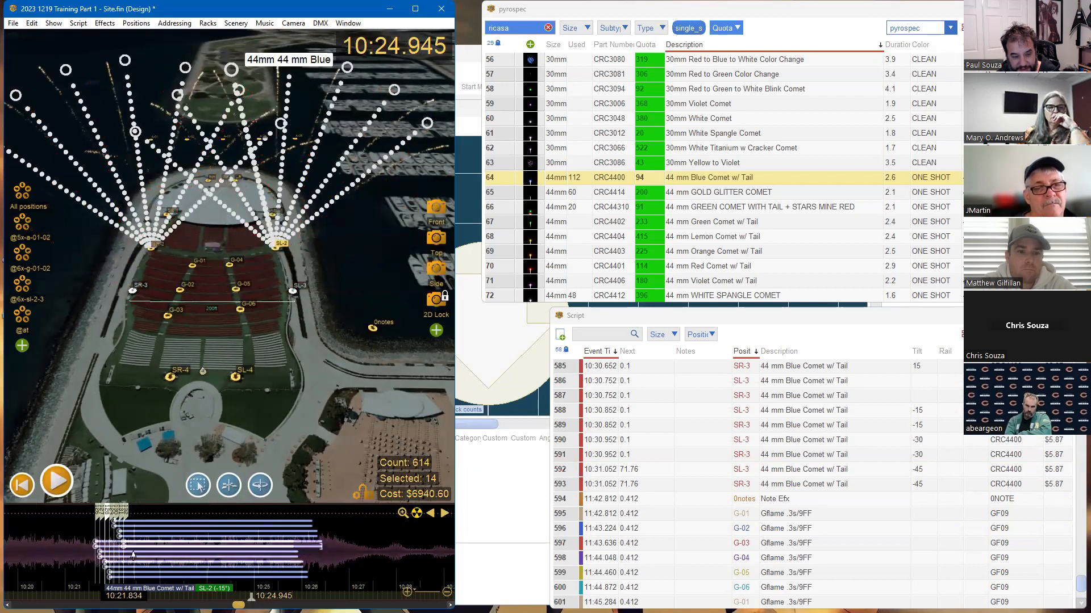
{"action": "left_click", "coordinate": [76, 523]}
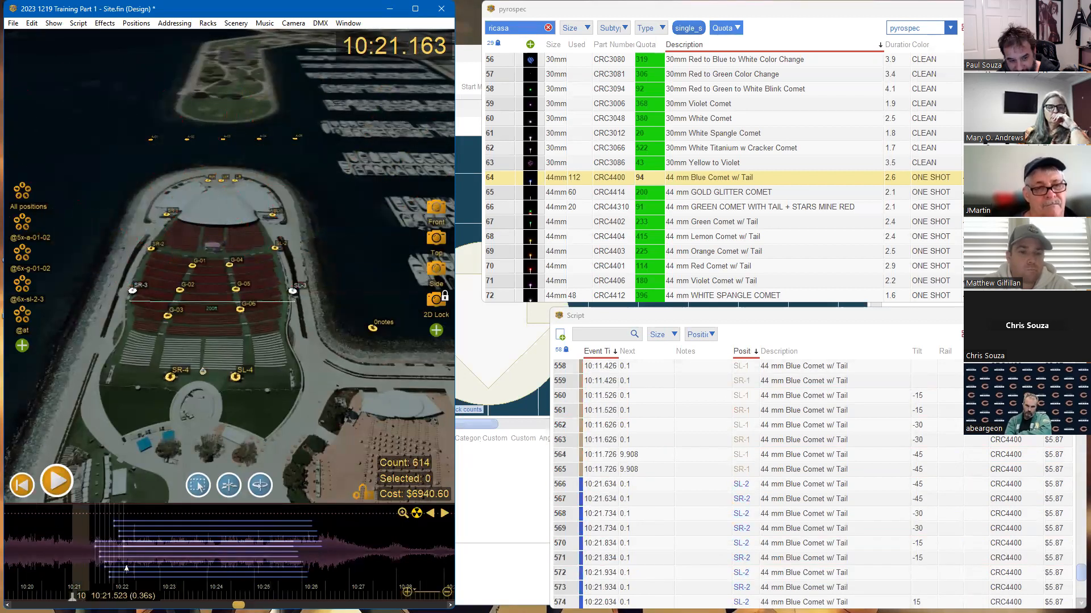
{"action": "left_click_drag", "start_coordinate": [72, 522], "coordinate": [230, 581]}
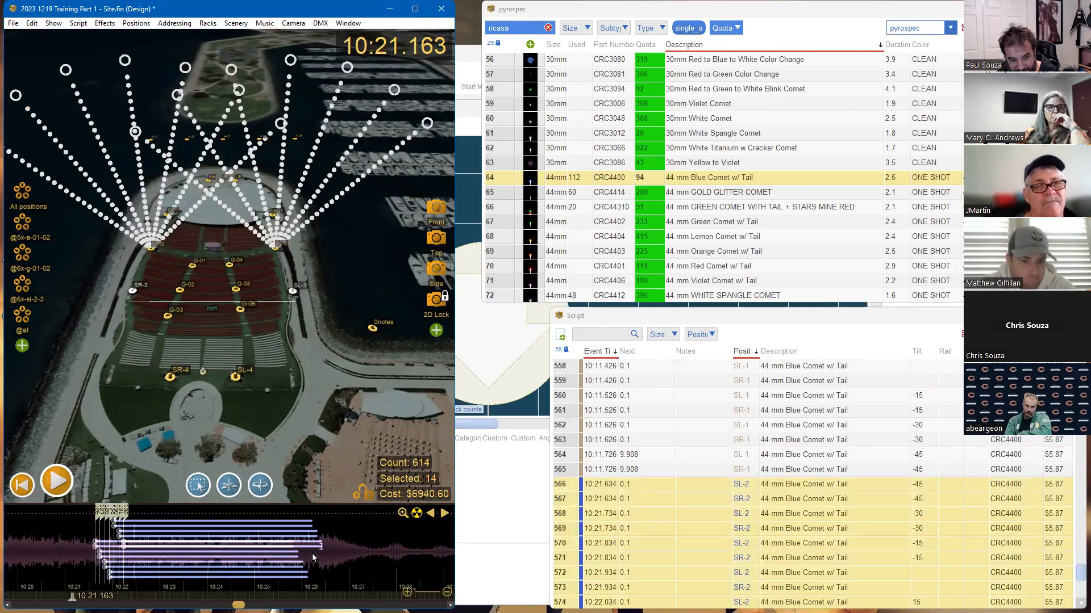
{"action": "left_click_drag", "start_coordinate": [313, 558], "coordinate": [407, 557]}
Play back the stretched SL-2 and SR-2 comet sequences from just before 10:21.634
{"action": "left_click", "coordinate": [78, 564]}
{"action": "key", "text": "space"}
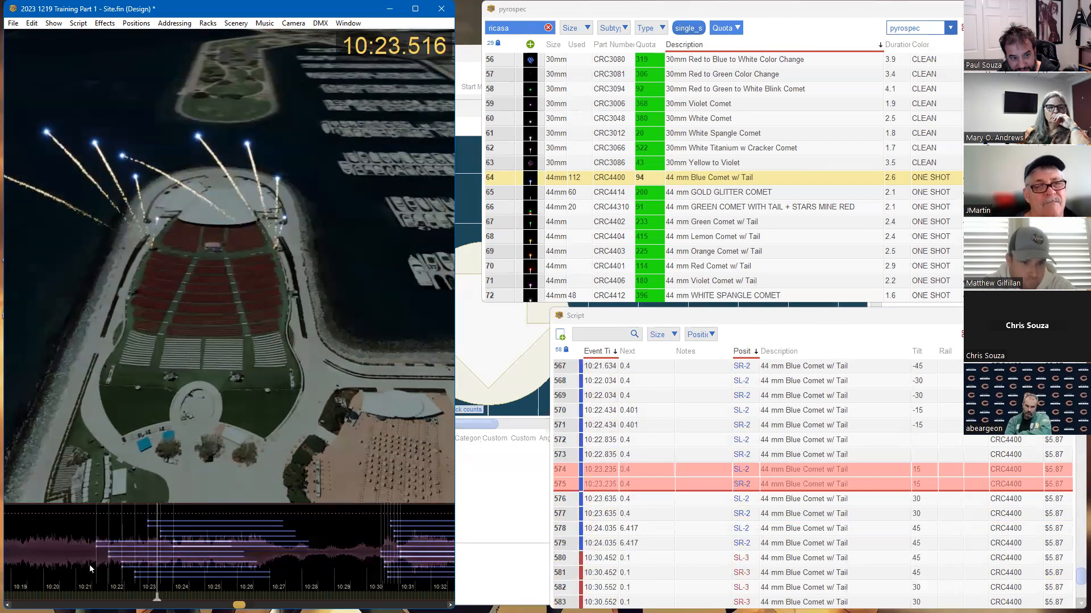
{"action": "key", "text": "space"}
Stretch the SL-3 and SR-3 comet sequences starting at 10:30.452 to intervals of about 2.74 s and save the show
{"action": "scroll", "coordinate": [264, 537], "scroll_direction": "down", "scroll_amount": 2}
{"action": "left_click_drag", "start_coordinate": [263, 537], "coordinate": [408, 567]}
{"action": "scroll", "coordinate": [407, 568], "scroll_direction": "up", "scroll_amount": 2}
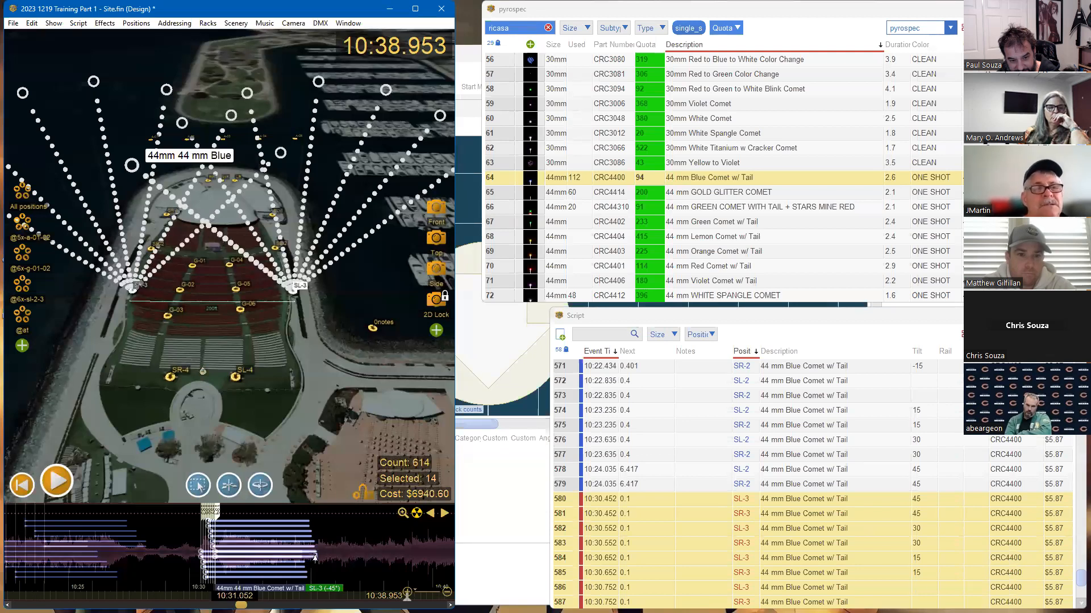
{"action": "left_click_drag", "start_coordinate": [315, 557], "coordinate": [401, 514]}
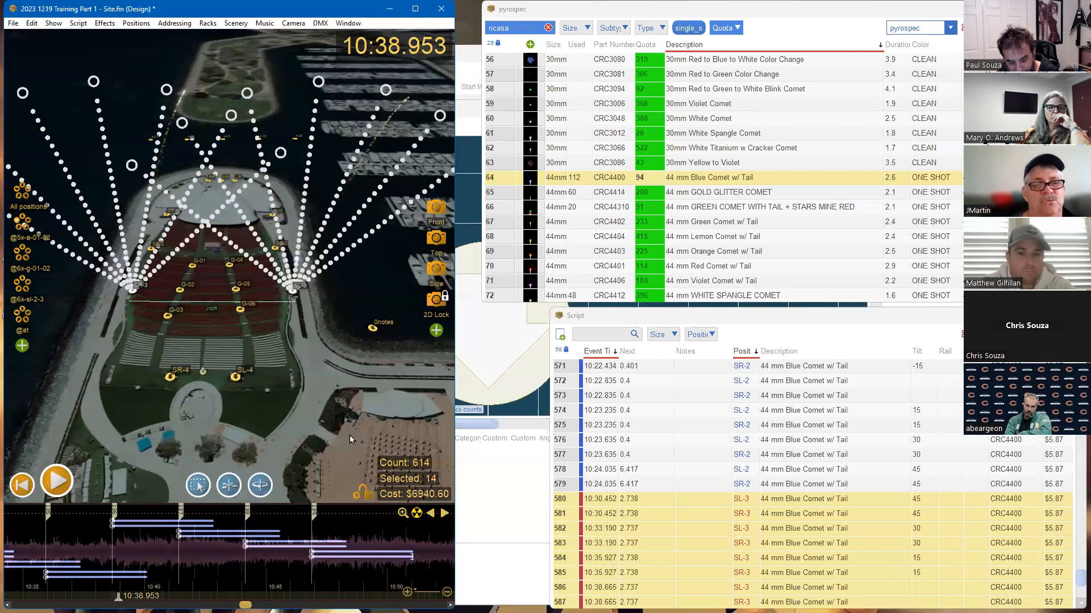
{"action": "scroll", "coordinate": [256, 494], "scroll_direction": "down", "scroll_amount": 1}
{"action": "scroll", "coordinate": [201, 538], "scroll_direction": "down", "scroll_amount": 1}
{"action": "scroll", "coordinate": [201, 538], "scroll_direction": "down", "scroll_amount": 2}
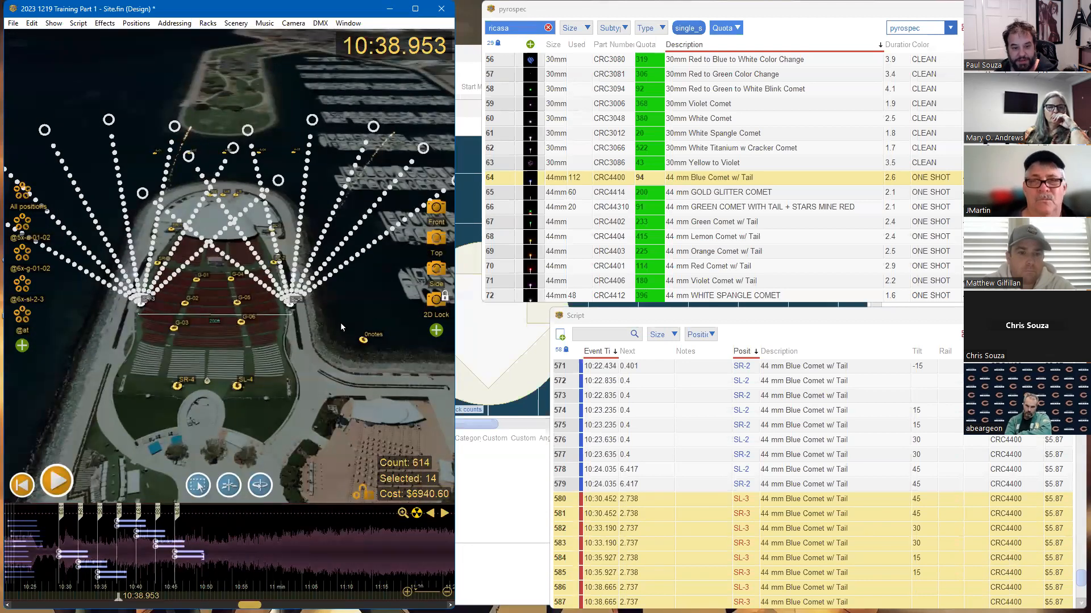
{"action": "left_click", "coordinate": [227, 431]}
{"action": "key", "text": "ctrl+s"}
Select the row of five positions A-01 to A-05 in the water behind the stage
{"action": "scroll", "coordinate": [267, 373], "scroll_direction": "down", "scroll_amount": 2}
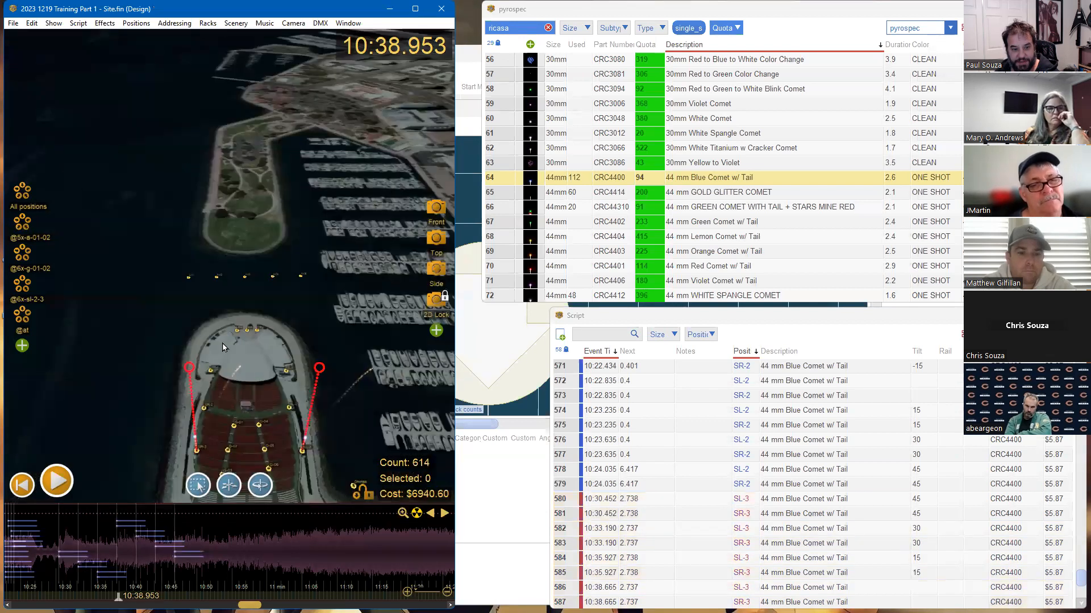
{"action": "left_click_drag", "start_coordinate": [286, 317], "coordinate": [282, 352]}
{"action": "scroll", "coordinate": [236, 368], "scroll_direction": "up", "scroll_amount": 3}
{"action": "left_click_drag", "start_coordinate": [250, 311], "coordinate": [196, 376]}
{"action": "scroll", "coordinate": [196, 376], "scroll_direction": "up", "scroll_amount": 2}
{"action": "scroll", "coordinate": [176, 336], "scroll_direction": "down", "scroll_amount": 3}
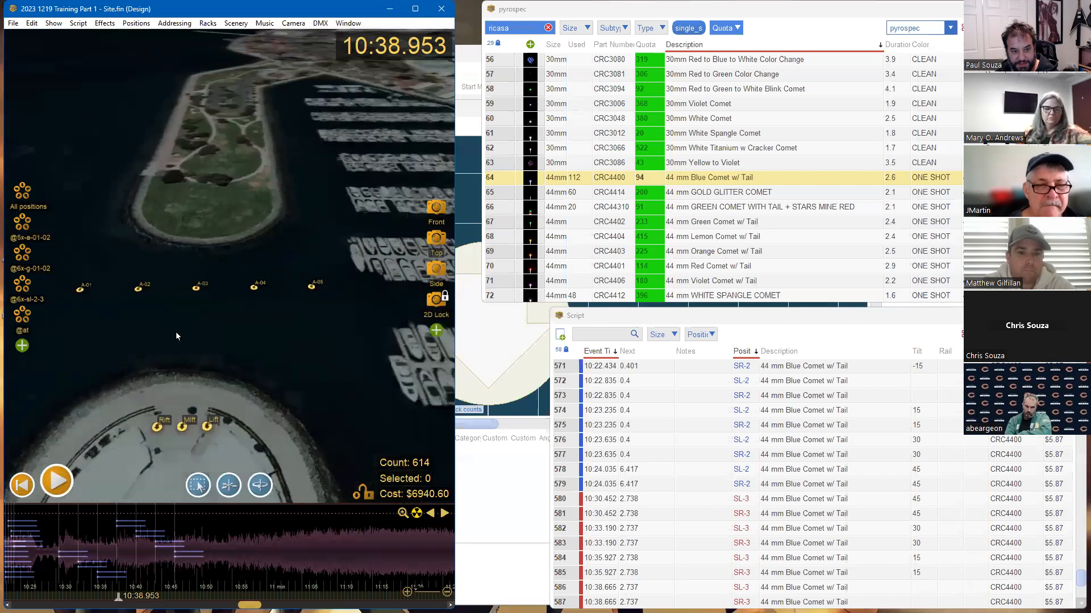
{"action": "left_click_drag", "start_coordinate": [90, 290], "coordinate": [342, 320]}
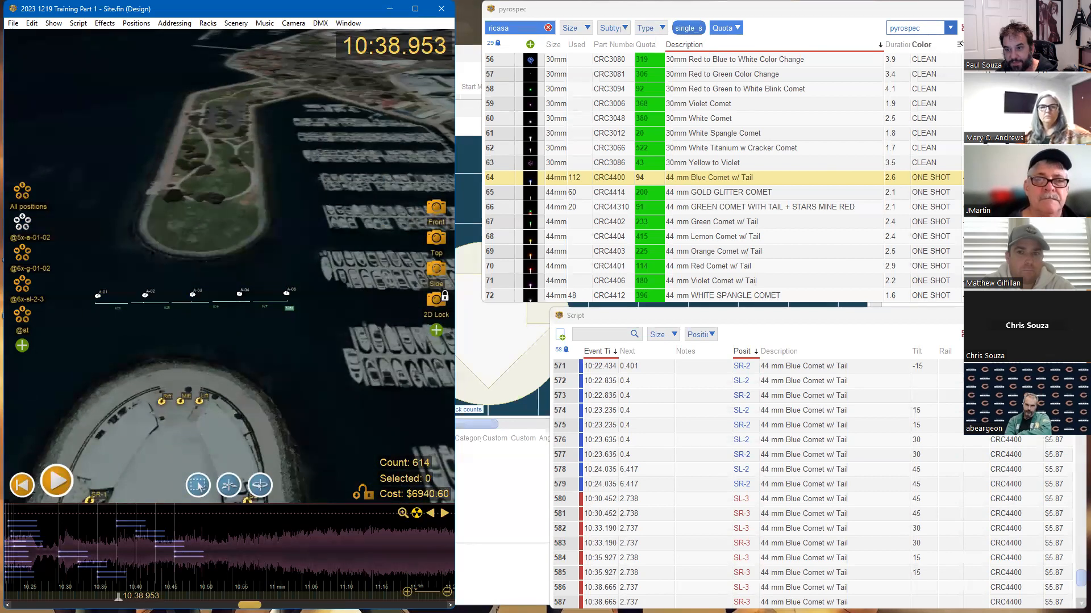
Clear the ricasa search and the single_shot and quota filters from the pyrospec effects list, and filter it to shell effects
{"action": "left_click", "coordinate": [697, 26]}
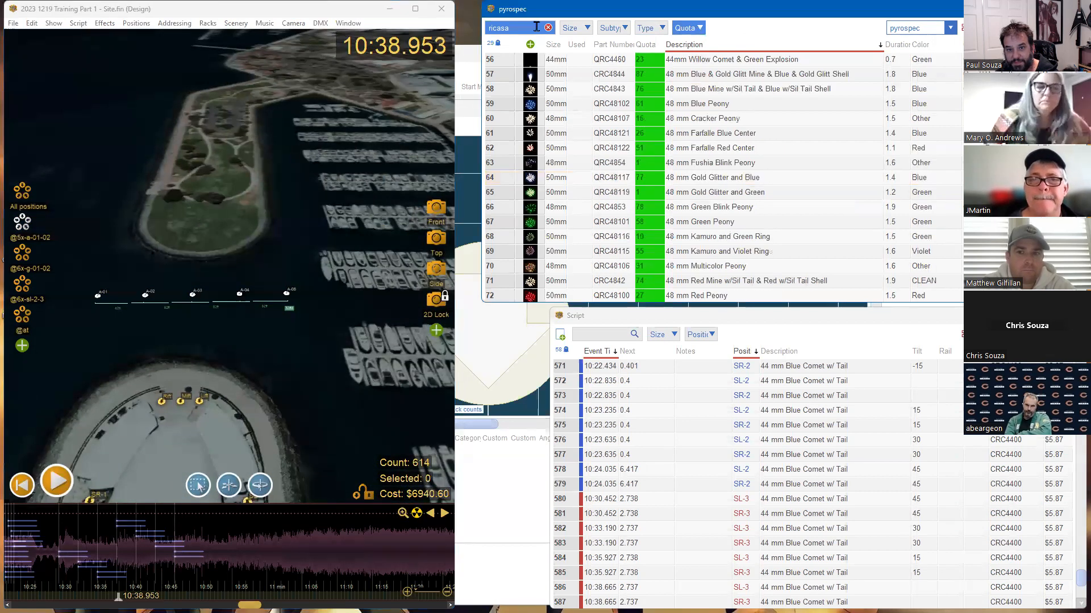
{"action": "left_click", "coordinate": [548, 27]}
{"action": "left_click", "coordinate": [687, 28]}
{"action": "left_click", "coordinate": [591, 44]}
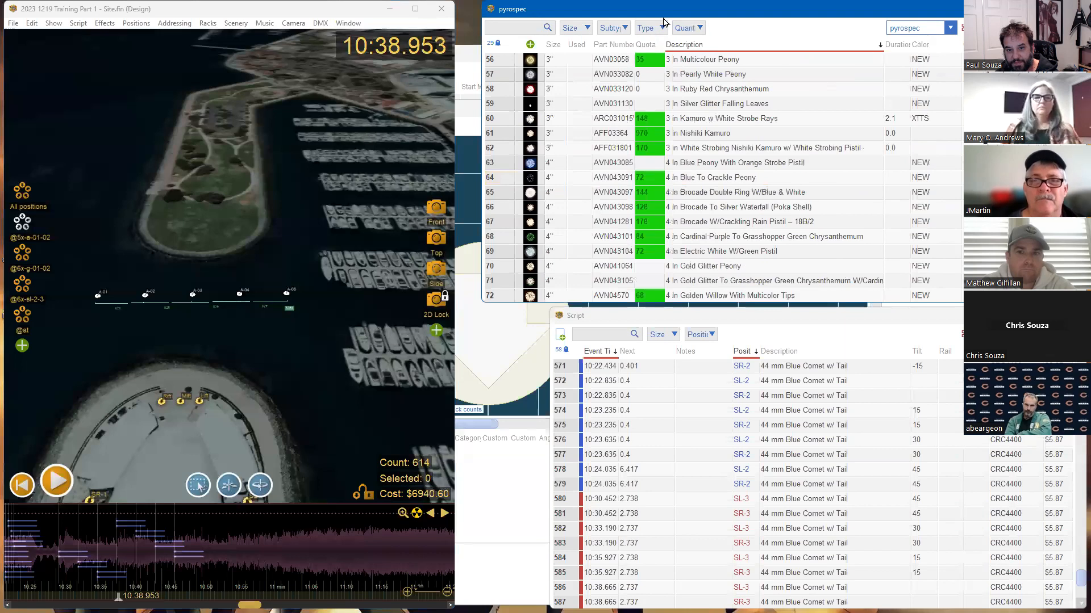
{"action": "left_click", "coordinate": [657, 28]}
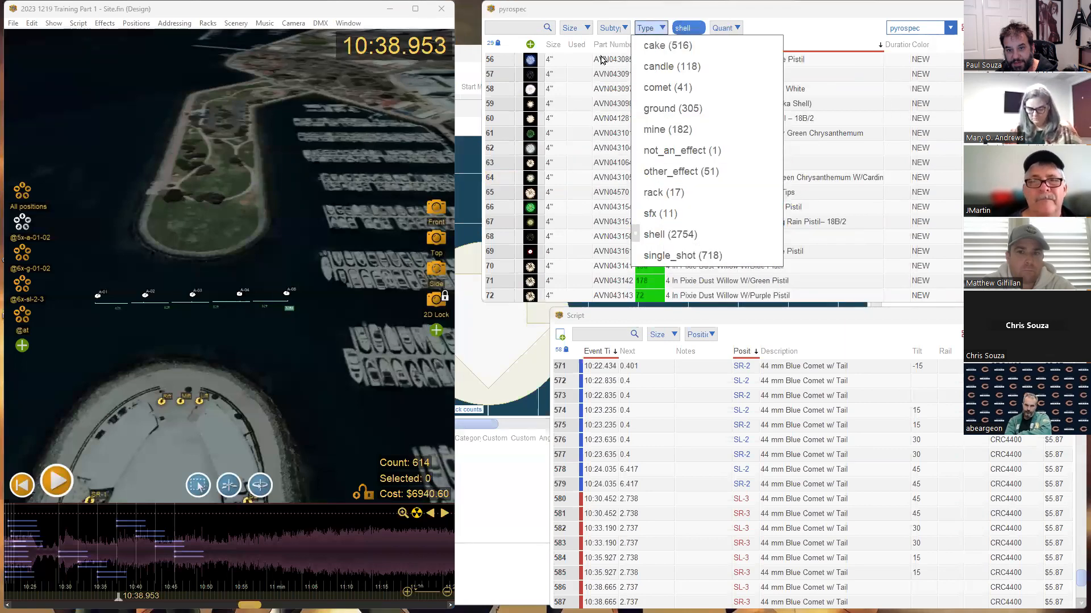
Search the pyrospec shell effects for a04 and select the 4 in Color Shells effect
{"action": "left_click", "coordinate": [670, 234]}
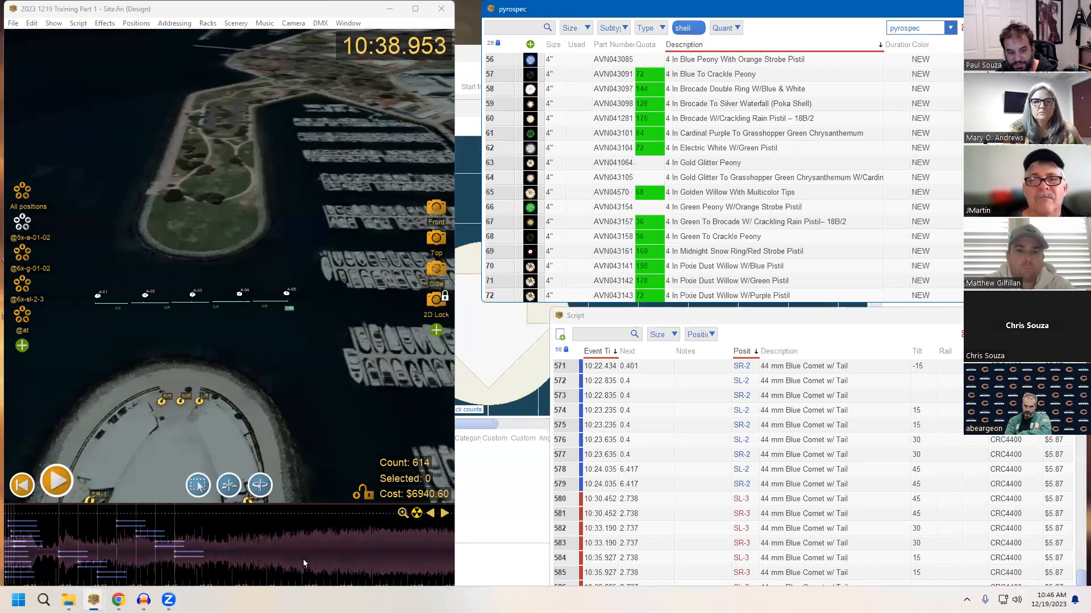
{"action": "left_click", "coordinate": [306, 559]}
{"action": "scroll", "coordinate": [306, 560], "scroll_direction": "down", "scroll_amount": 2}
{"action": "left_click_drag", "start_coordinate": [272, 559], "coordinate": [172, 554]}
{"action": "left_click", "coordinate": [417, 542]}
{"action": "left_click", "coordinate": [524, 23]}
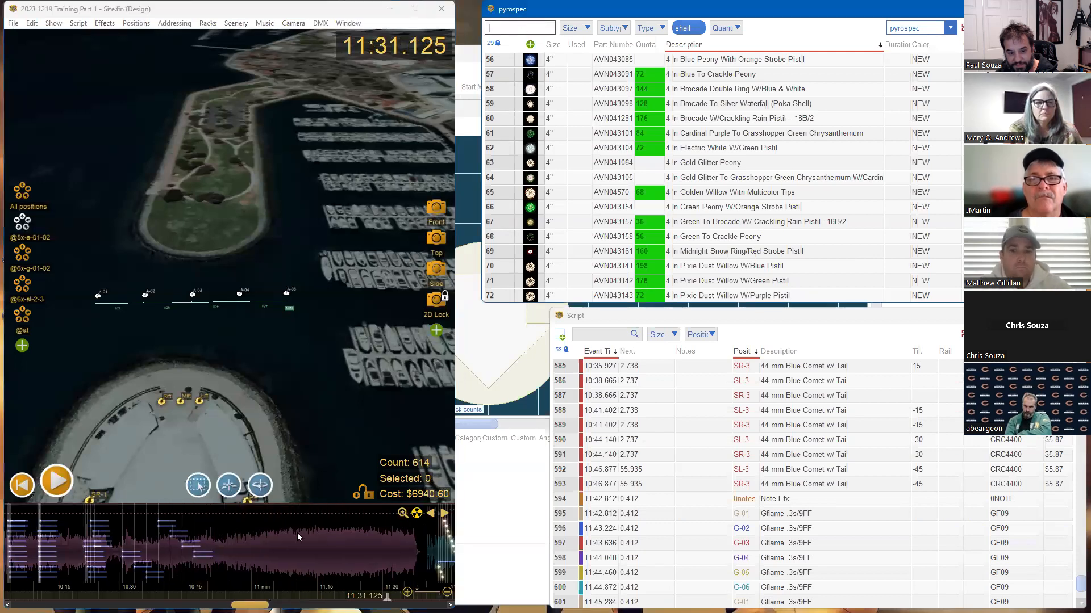
{"action": "scroll", "coordinate": [299, 537], "scroll_direction": "down", "scroll_amount": 4}
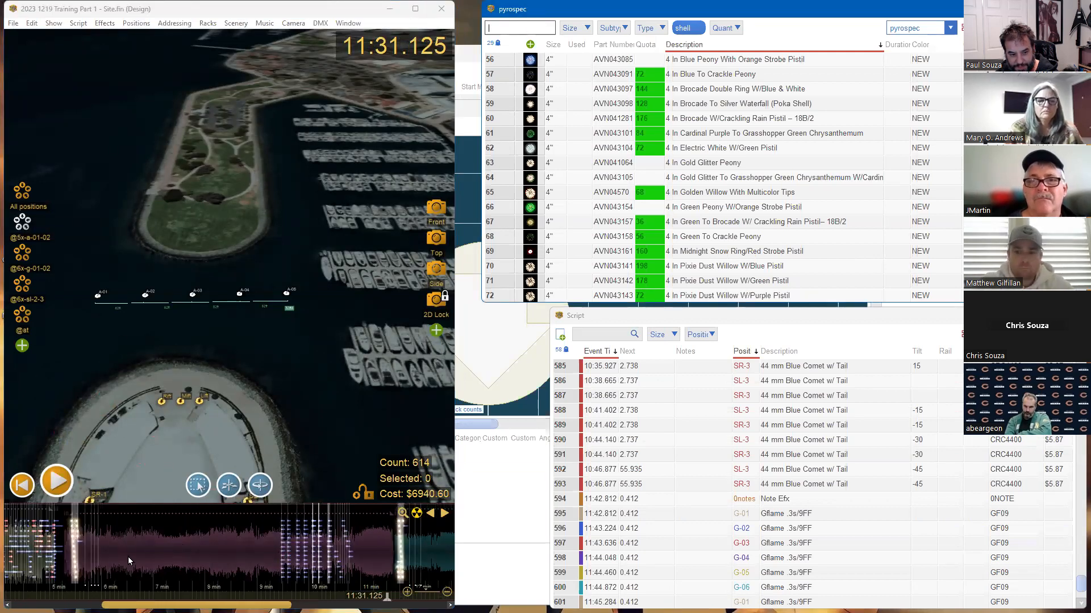
{"action": "left_click", "coordinate": [128, 557]}
{"action": "left_click", "coordinate": [527, 28]}
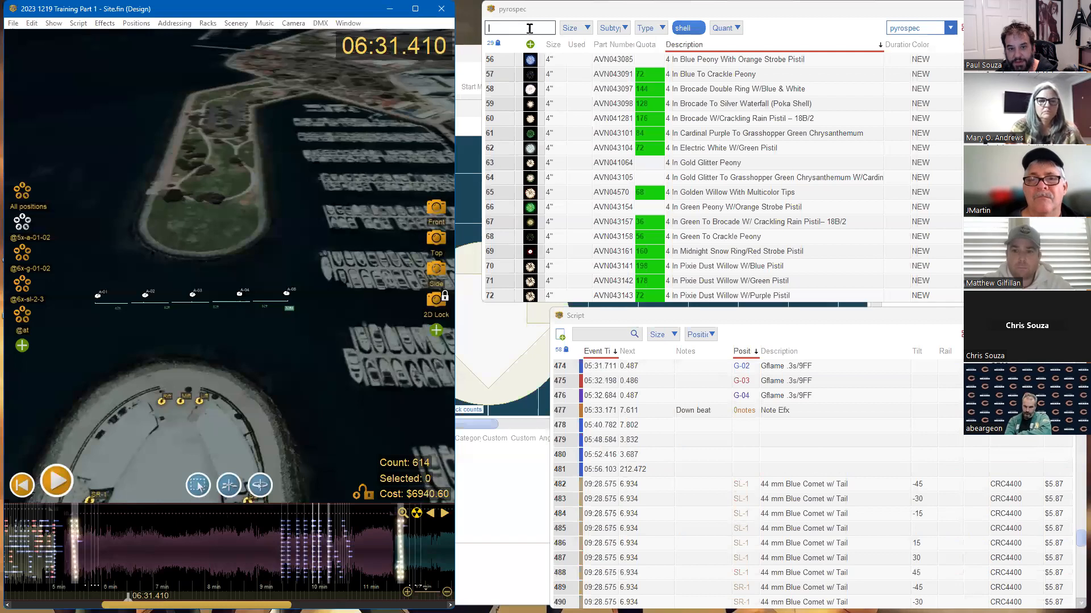
{"action": "type", "text": "a04"}
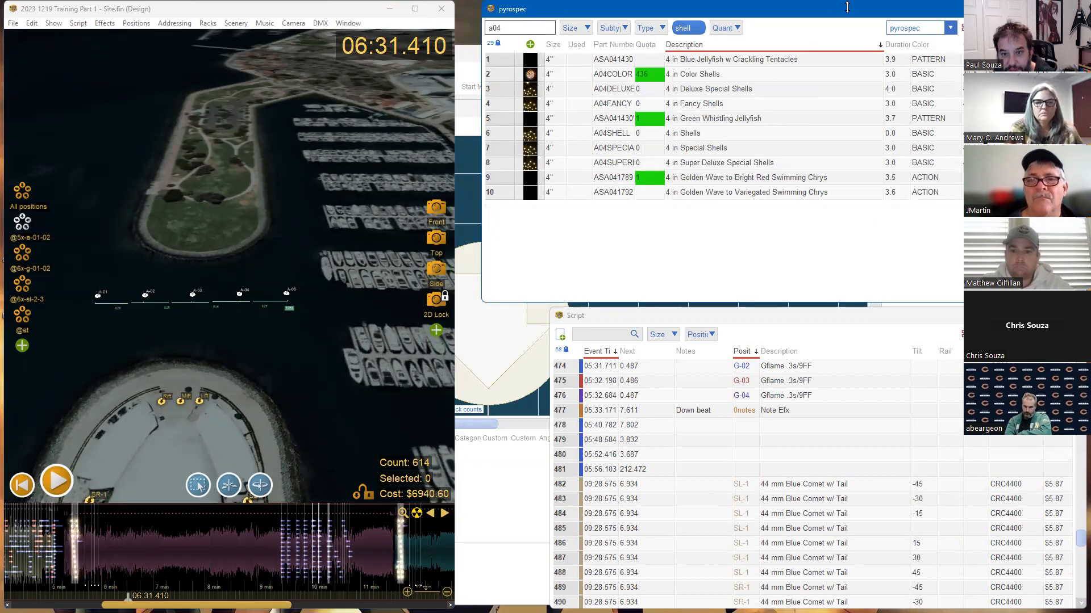
{"action": "left_click", "coordinate": [492, 78]}
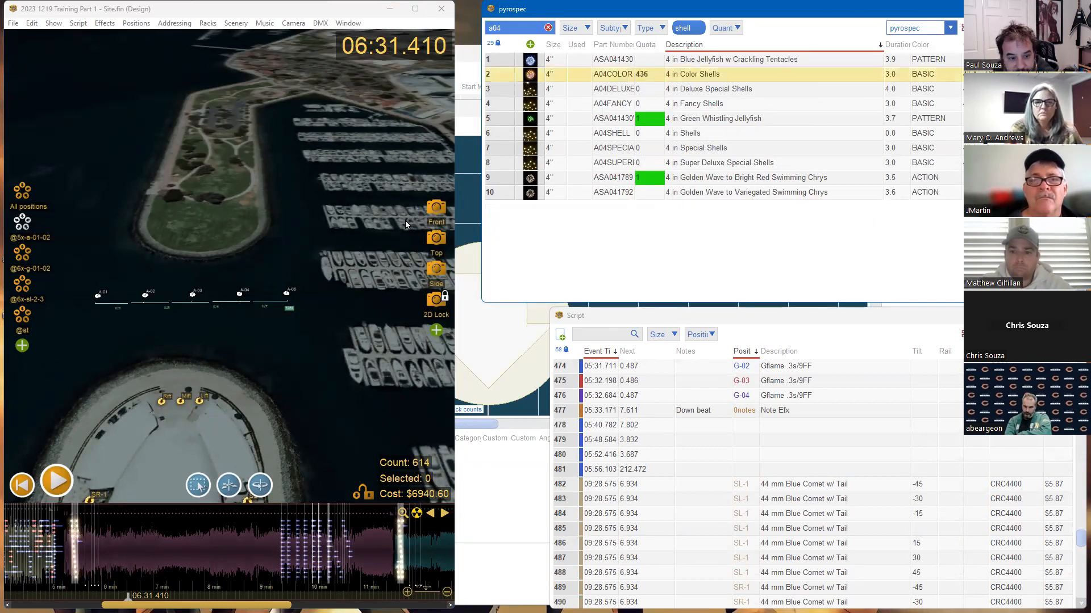
Insert 60 of the selected 4 in Color Shells at 06:16.953, randomized with 2.0 seconds between effects
{"action": "left_click", "coordinate": [116, 570]}
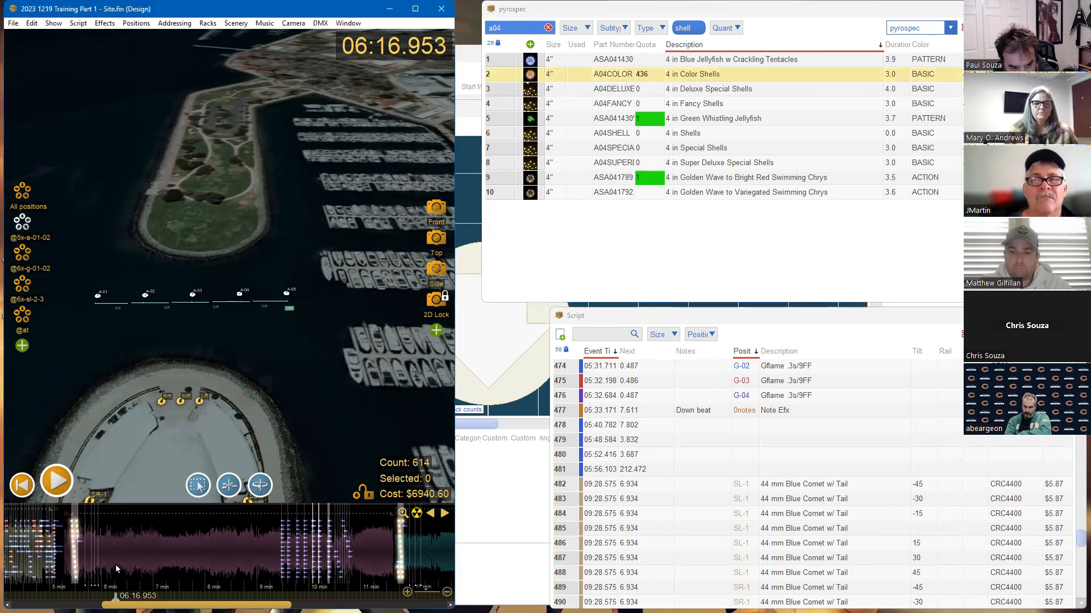
{"action": "left_click", "coordinate": [77, 23]}
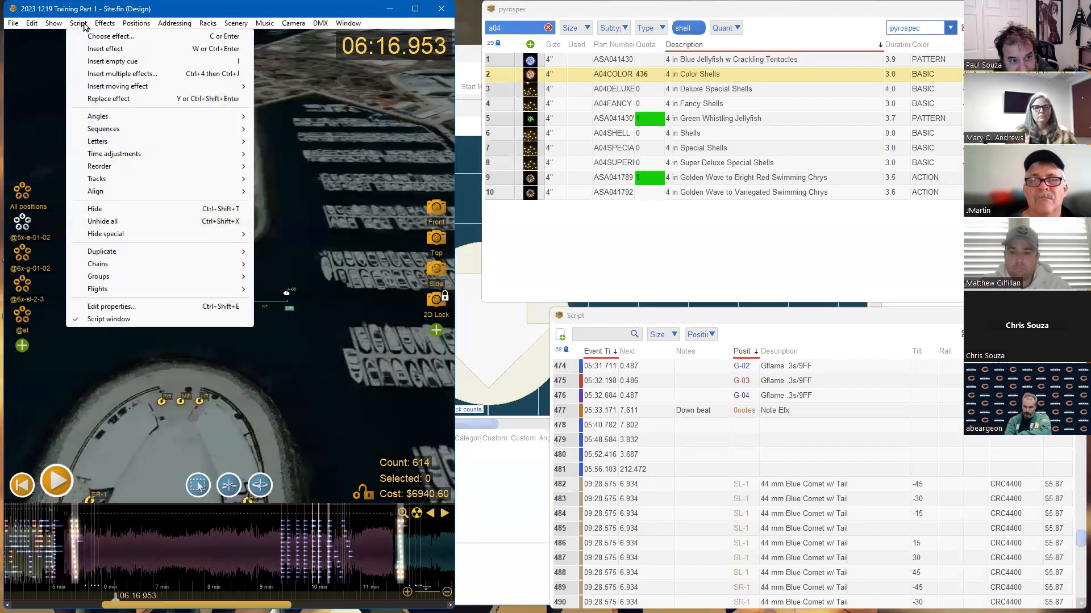
{"action": "left_click", "coordinate": [109, 74]}
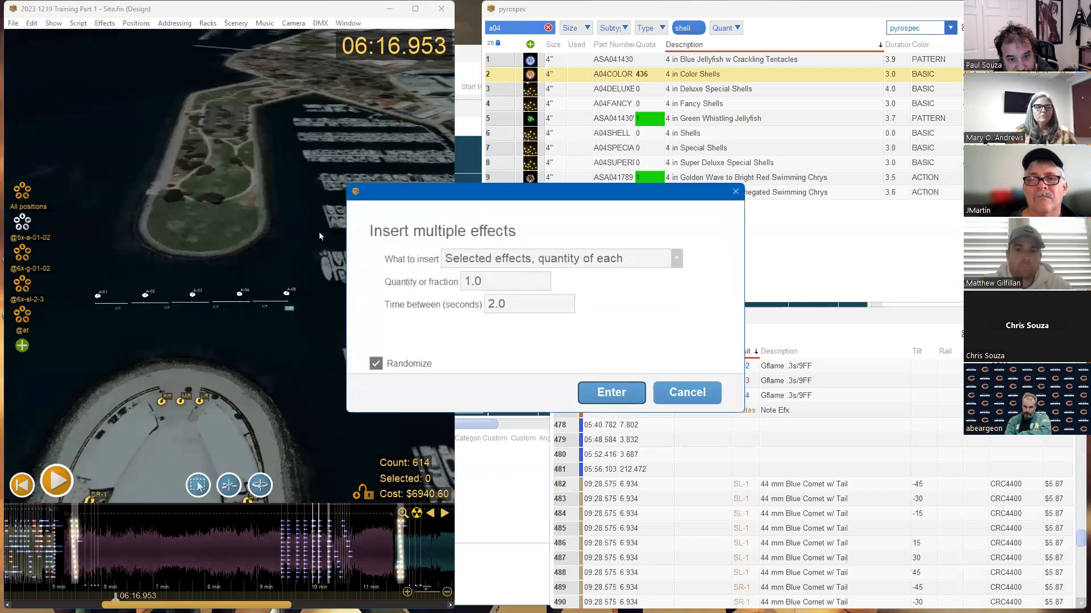
{"action": "left_click_drag", "start_coordinate": [484, 284], "coordinate": [459, 288]}
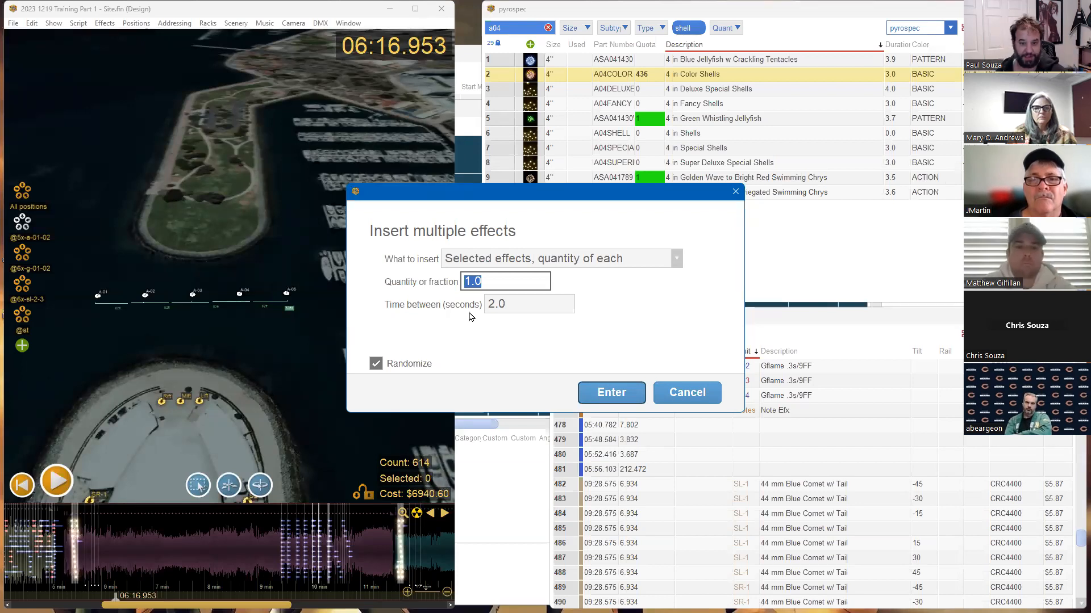
{"action": "type", "text": "60"}
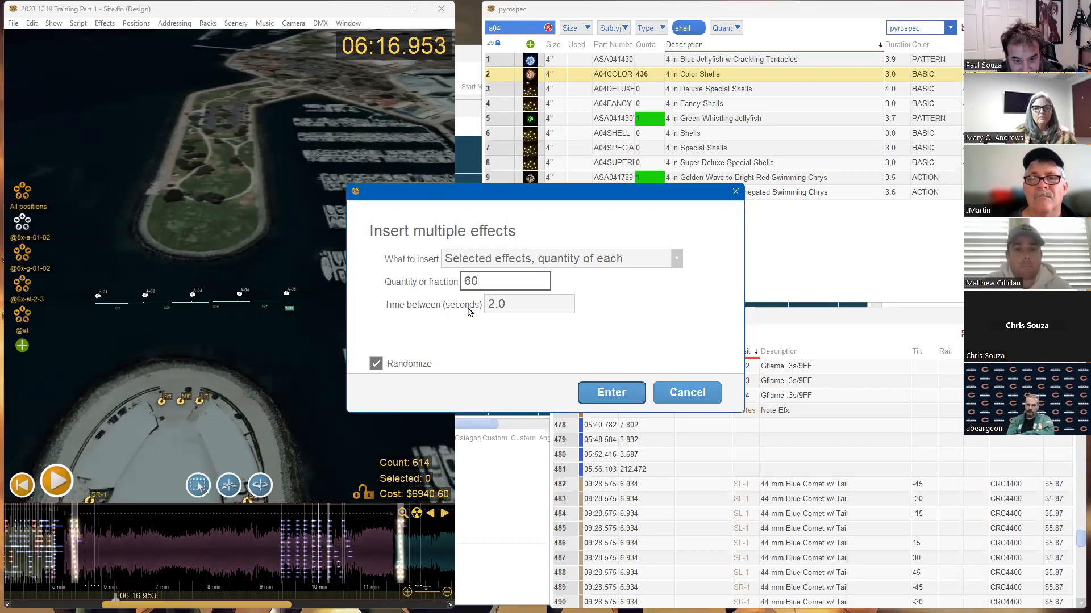
{"action": "left_click", "coordinate": [611, 392]}
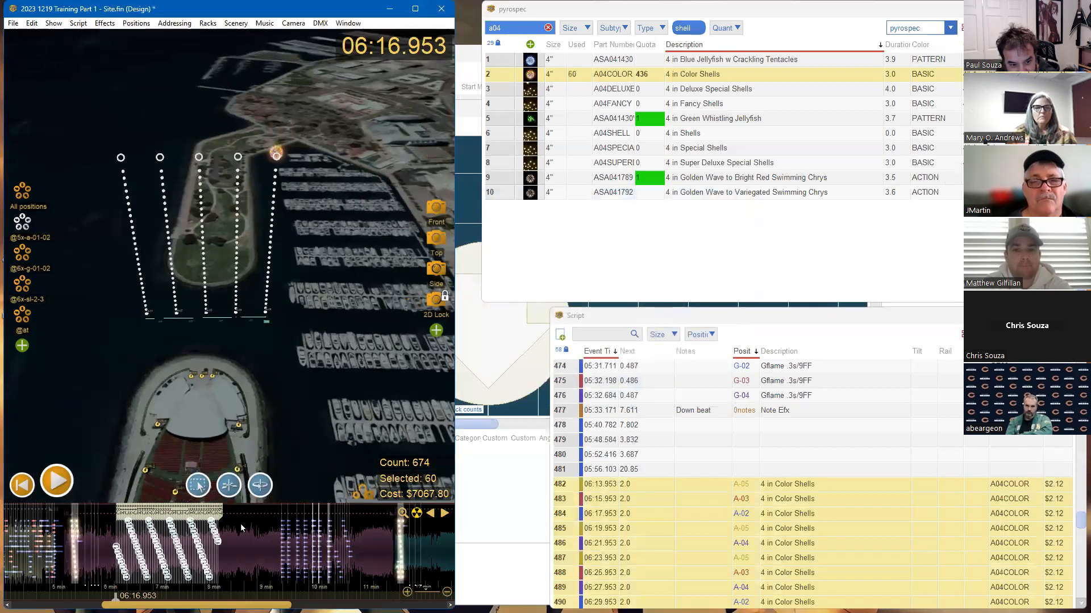
Play back the inserted 4 in Color Shells starting from 06:14.790
{"action": "scroll", "coordinate": [213, 560], "scroll_direction": "up", "scroll_amount": 4}
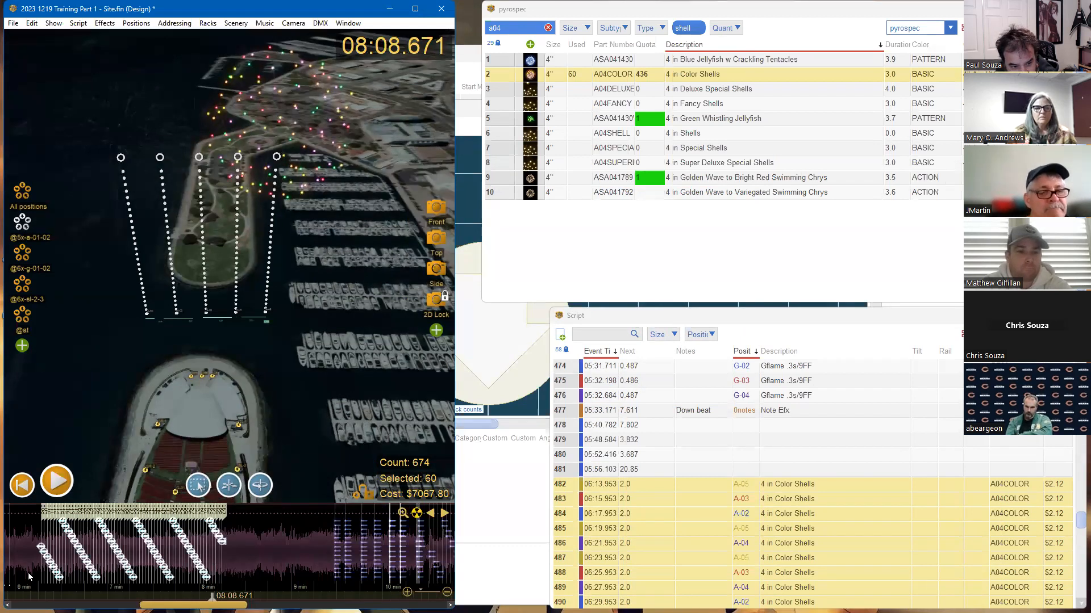
{"action": "left_click", "coordinate": [35, 574]}
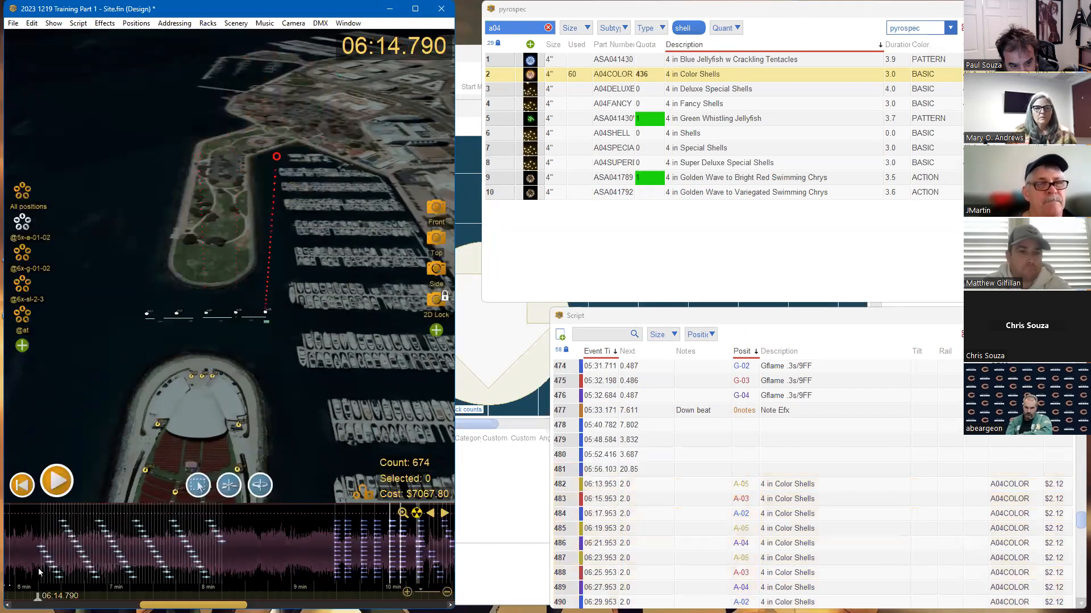
{"action": "scroll", "coordinate": [33, 562], "scroll_direction": "up", "scroll_amount": 2}
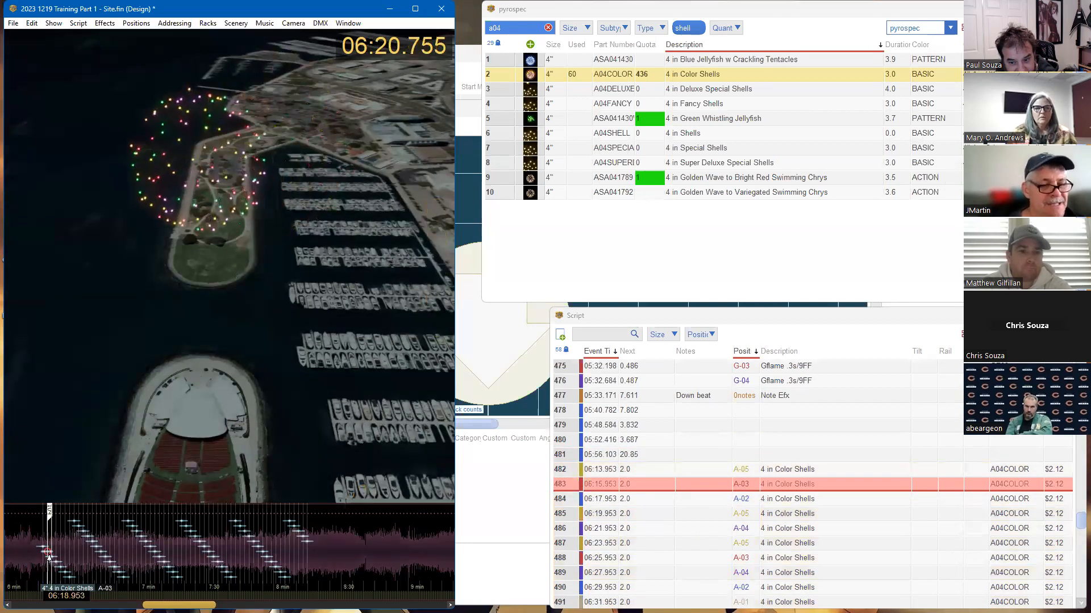
{"action": "key", "text": "space"}
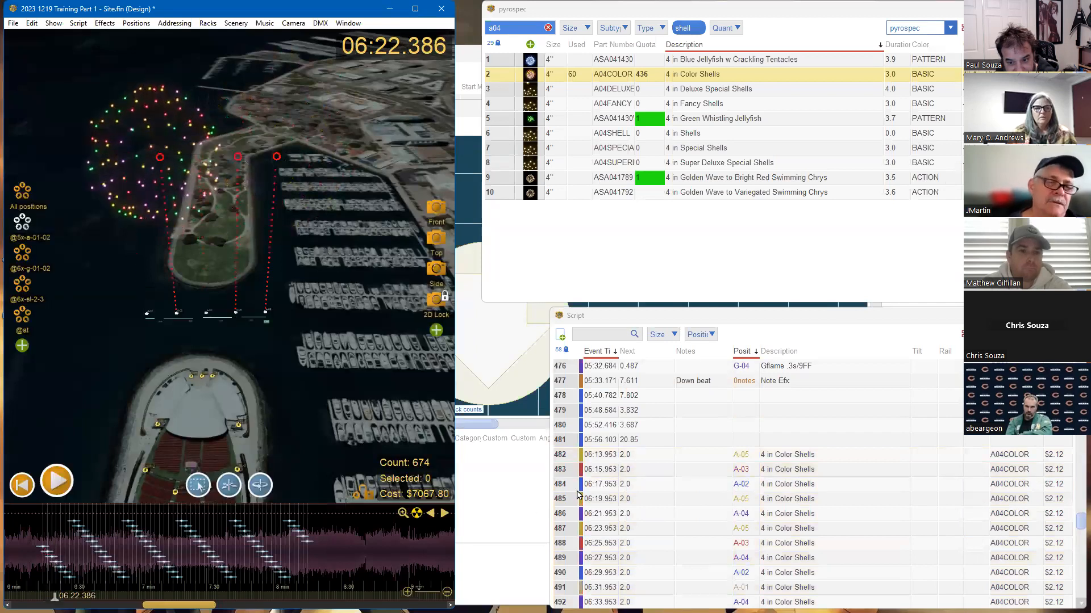
Select all the 4 in Color Shells script events from 06:13.953 through 08:11.953
{"action": "left_click", "coordinate": [583, 469]}
{"action": "scroll", "coordinate": [588, 489], "scroll_direction": "down", "scroll_amount": 10}
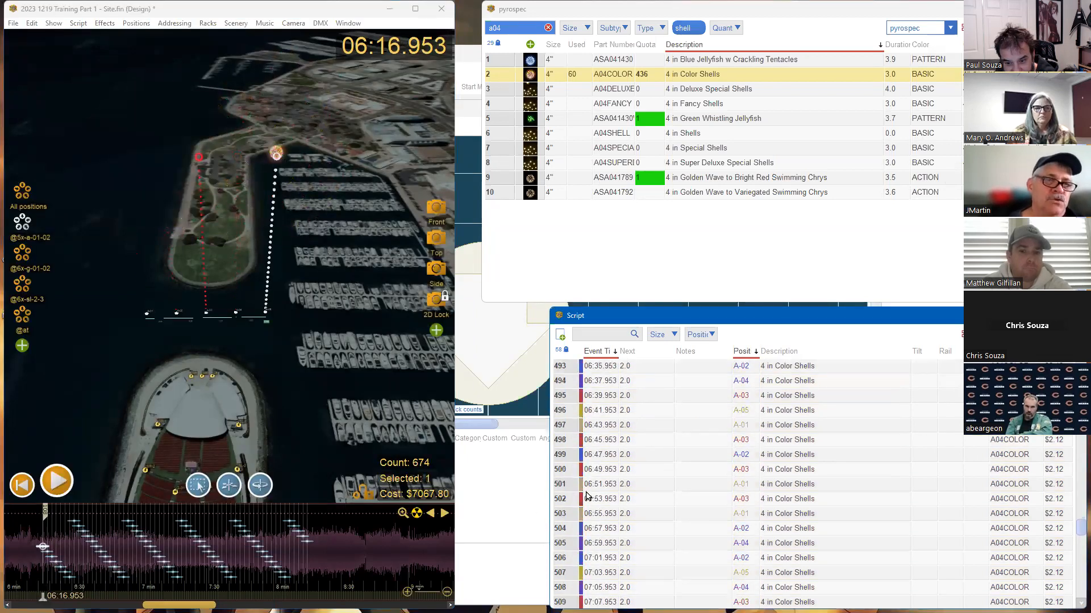
{"action": "scroll", "coordinate": [590, 500], "scroll_direction": "down", "scroll_amount": 9}
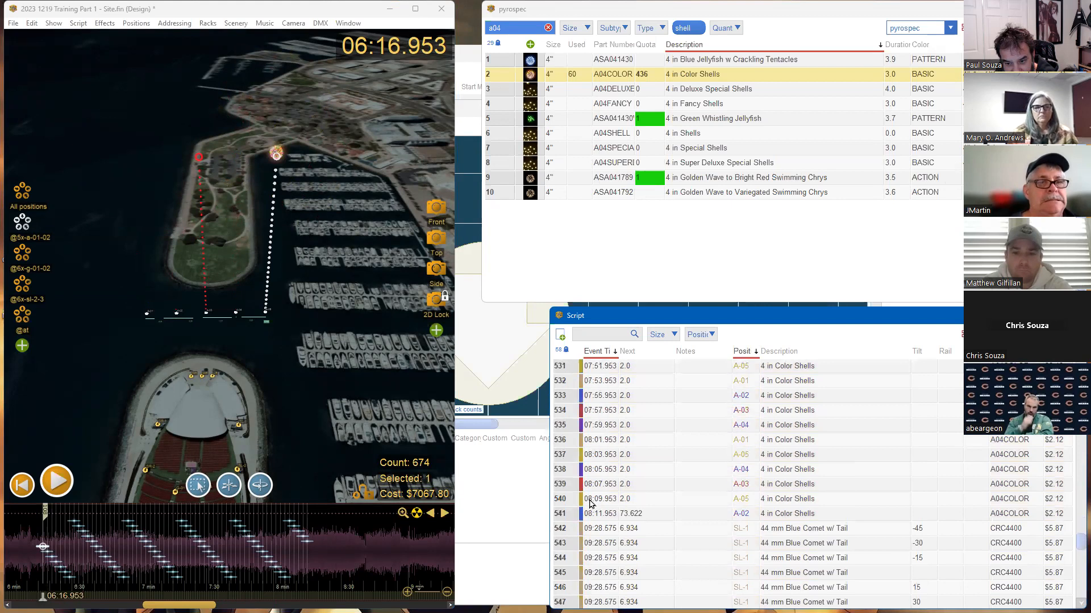
{"action": "left_click", "coordinate": [563, 513], "text": "shift"}
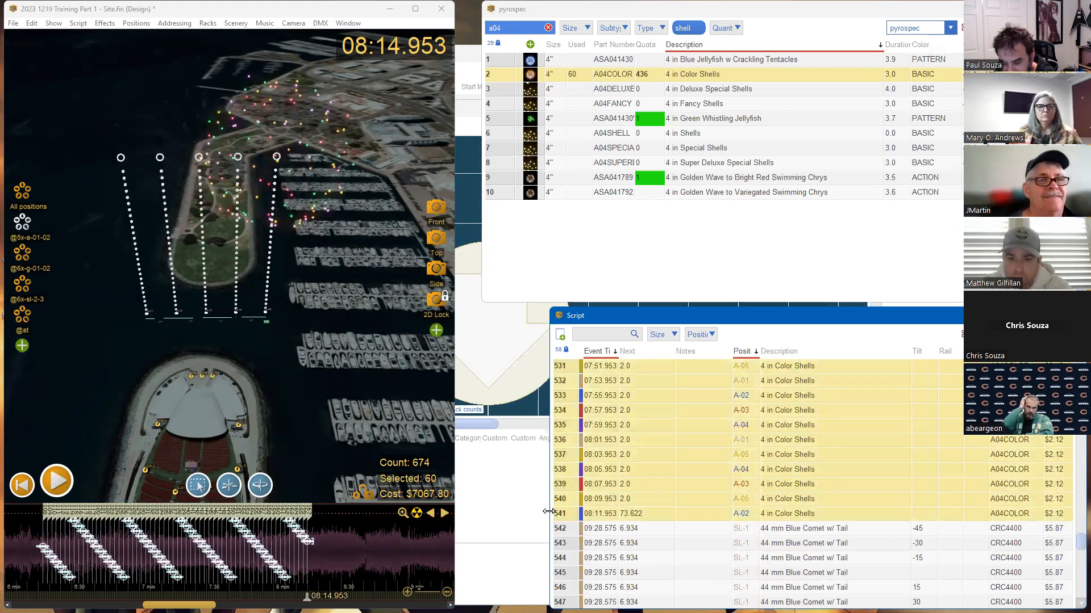
Paste copies of the color shell sequence at 12:48.886, about 15:00 and 17:03.154 along the music
{"action": "scroll", "coordinate": [354, 528], "scroll_direction": "down", "scroll_amount": 3}
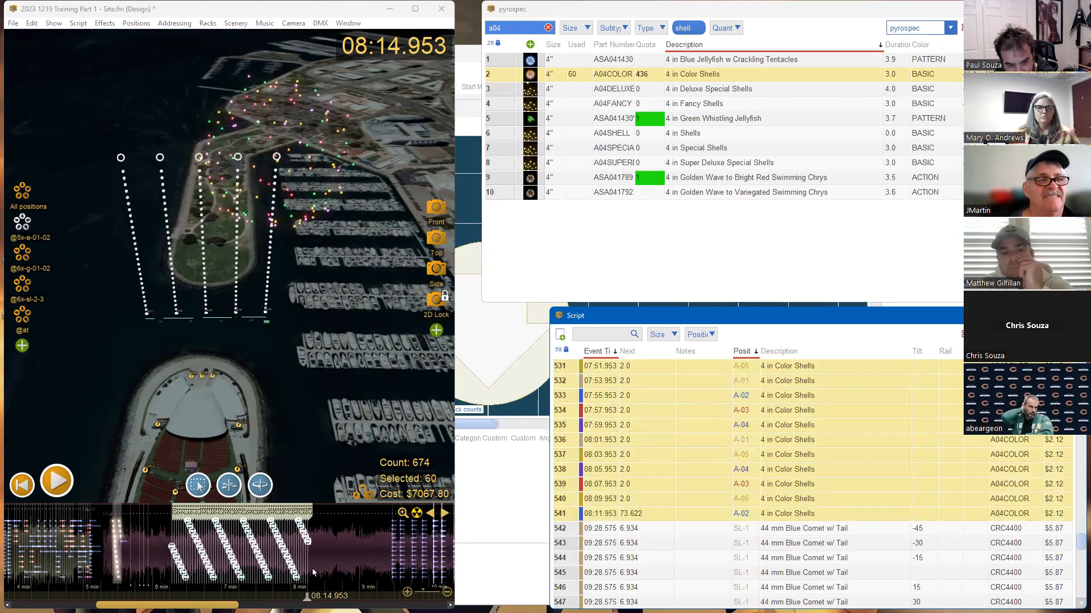
{"action": "left_click_drag", "start_coordinate": [167, 605], "coordinate": [329, 605]}
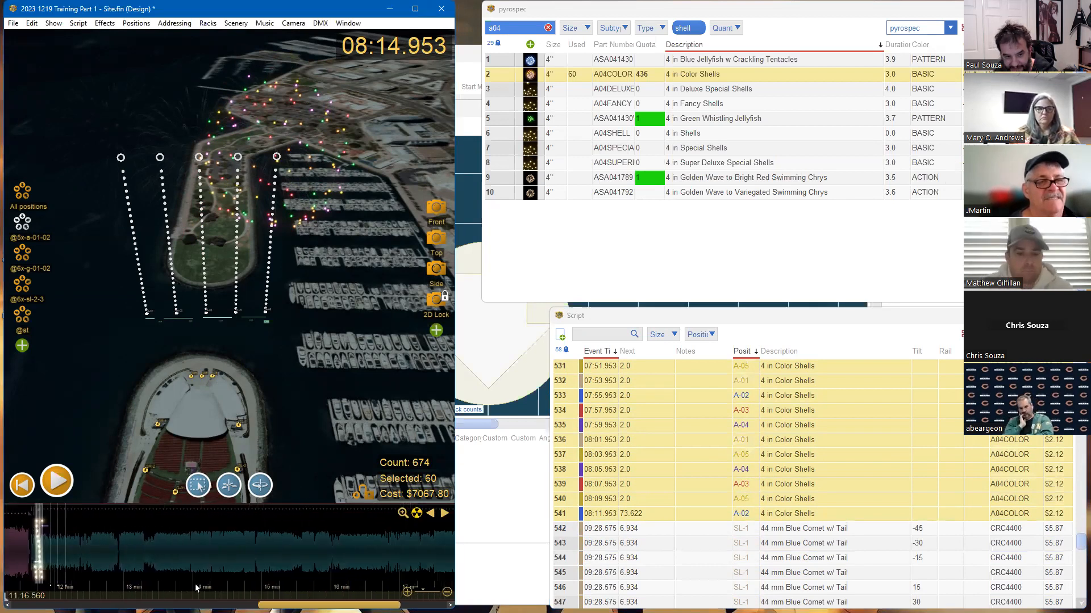
{"action": "left_click", "coordinate": [111, 553]}
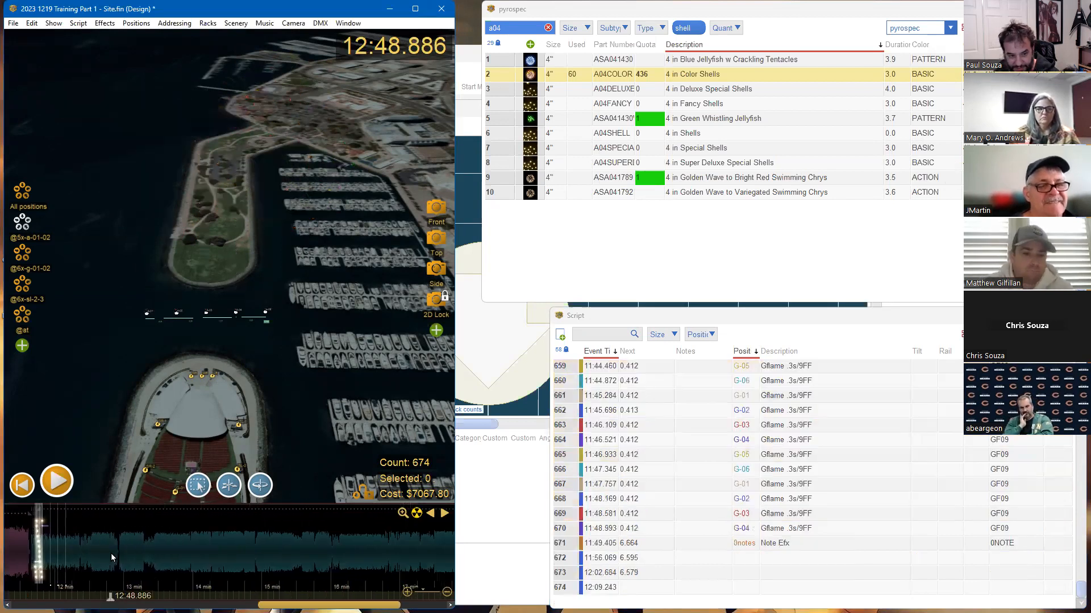
{"action": "left_click", "coordinate": [261, 560]}
{"action": "key", "text": "ctrl+v"}
{"action": "left_click", "coordinate": [403, 565]}
{"action": "key", "text": "ctrl+v"}
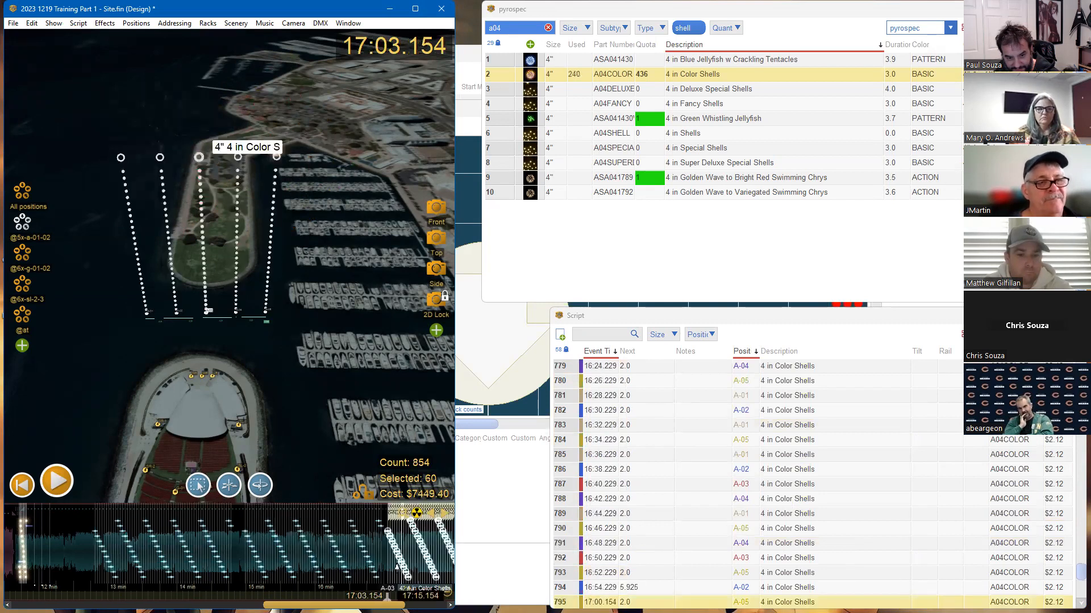
{"action": "scroll", "coordinate": [392, 574], "scroll_direction": "down", "scroll_amount": 5}
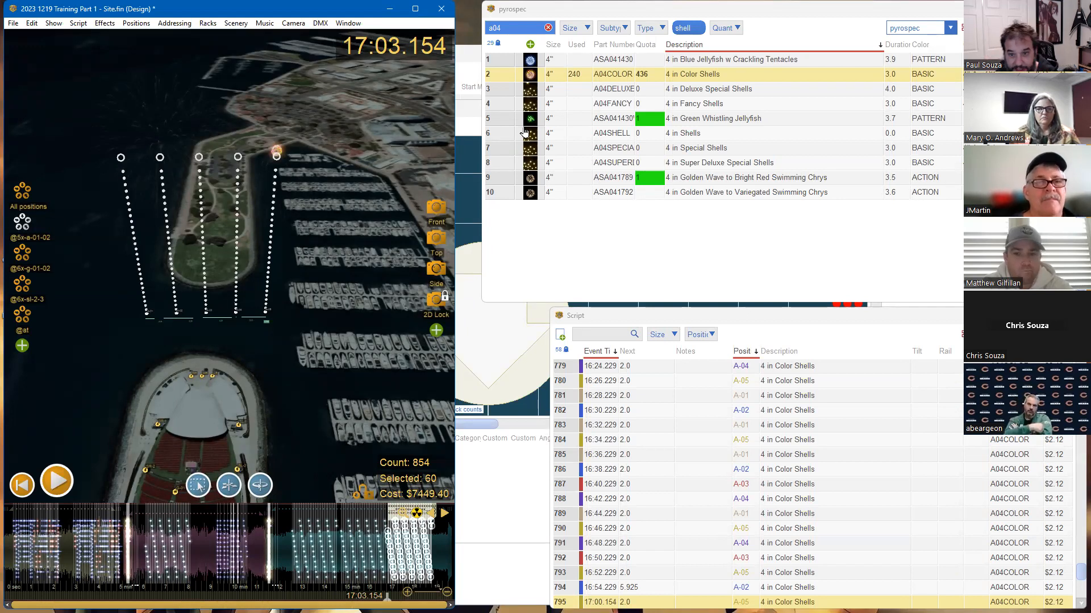
Replace the a04 search in the pyrospec effects list with a03
{"action": "left_click", "coordinate": [519, 25]}
{"action": "type", "text": "0"}
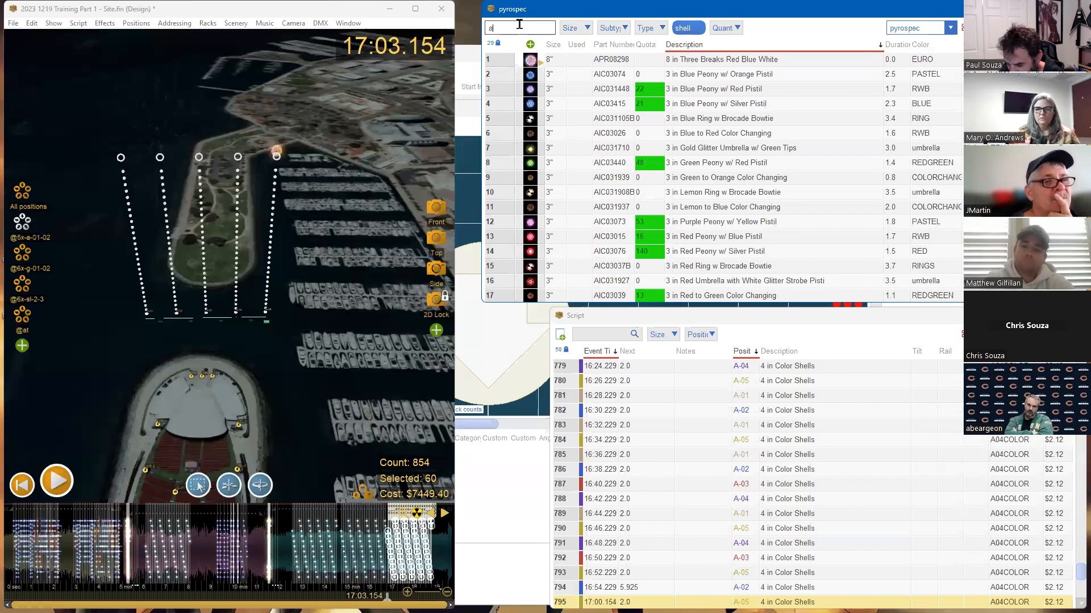
{"action": "key", "text": "BackSpace"}
{"action": "type", "text": "a03"}
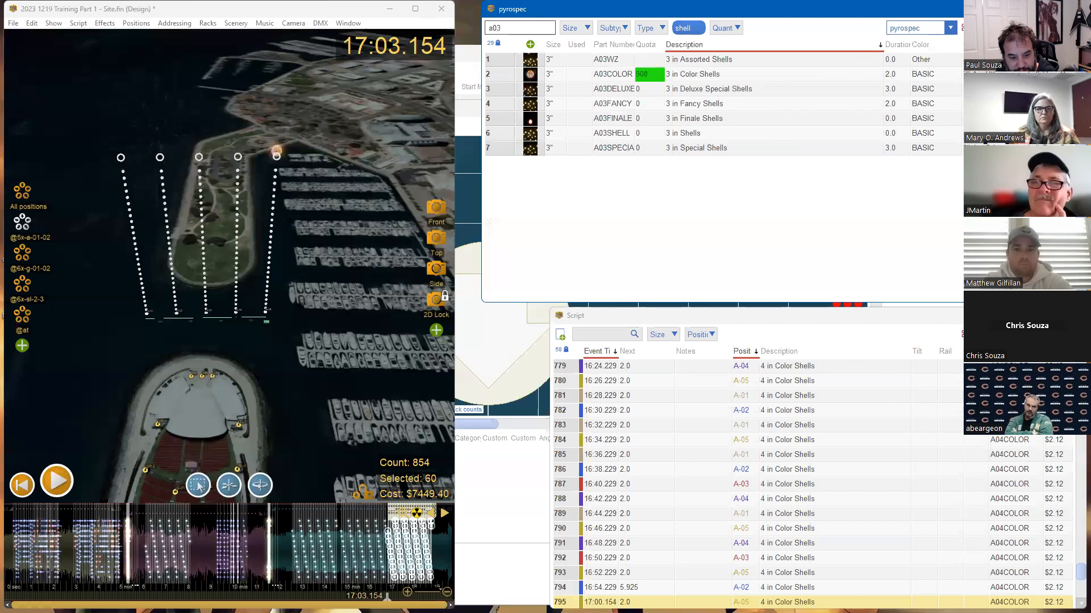
Try to insert 300 effects at 19:19.688, randomized with 0 seconds between them
{"action": "left_click", "coordinate": [388, 597]}
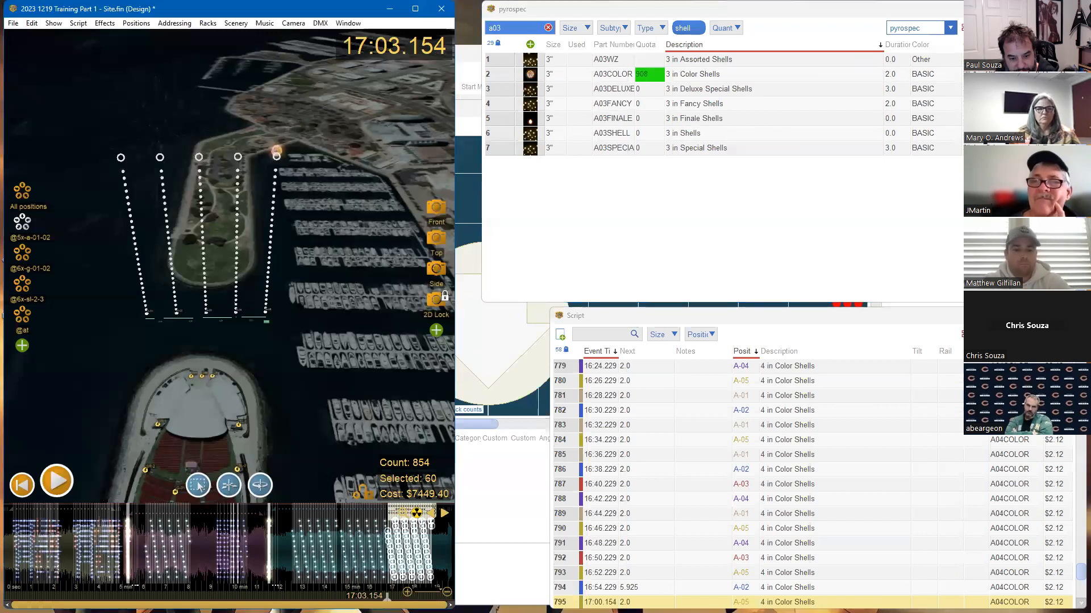
{"action": "left_click", "coordinate": [437, 552]}
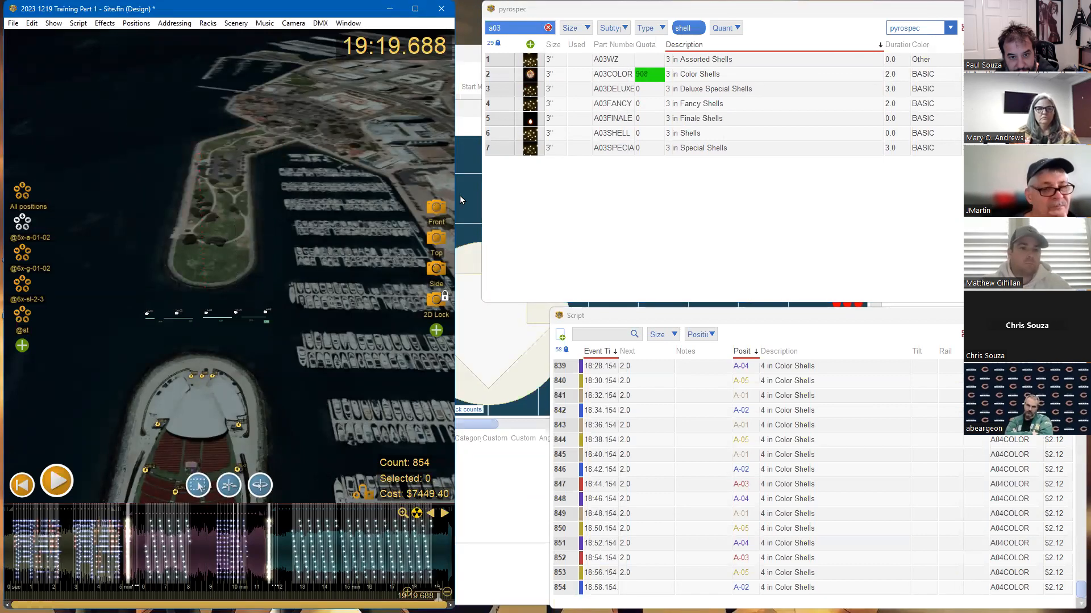
{"action": "left_click", "coordinate": [78, 25]}
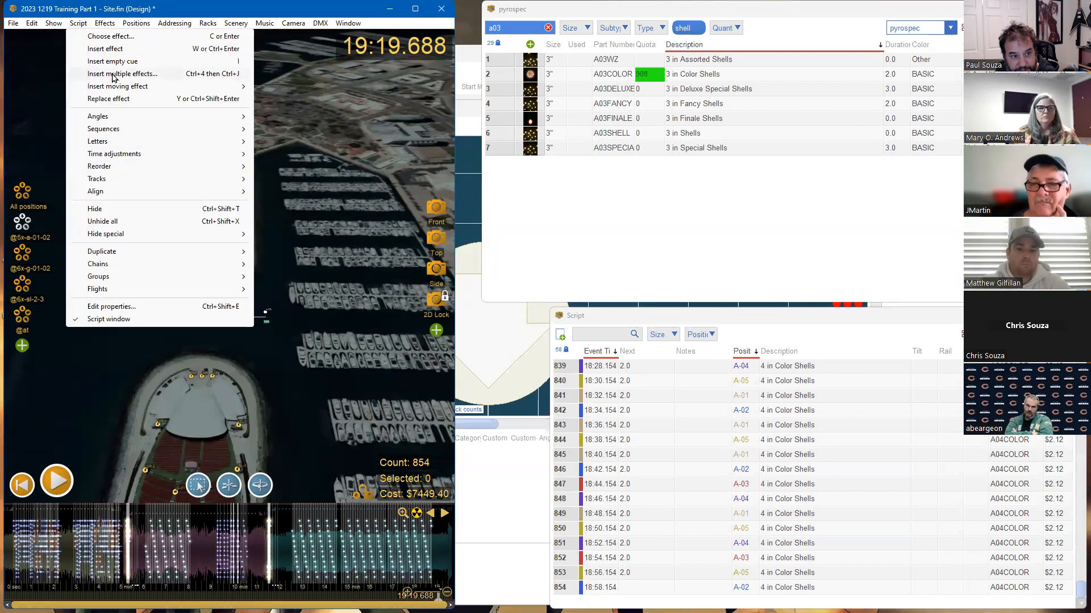
{"action": "left_click", "coordinate": [114, 75]}
{"action": "left_click", "coordinate": [514, 303]}
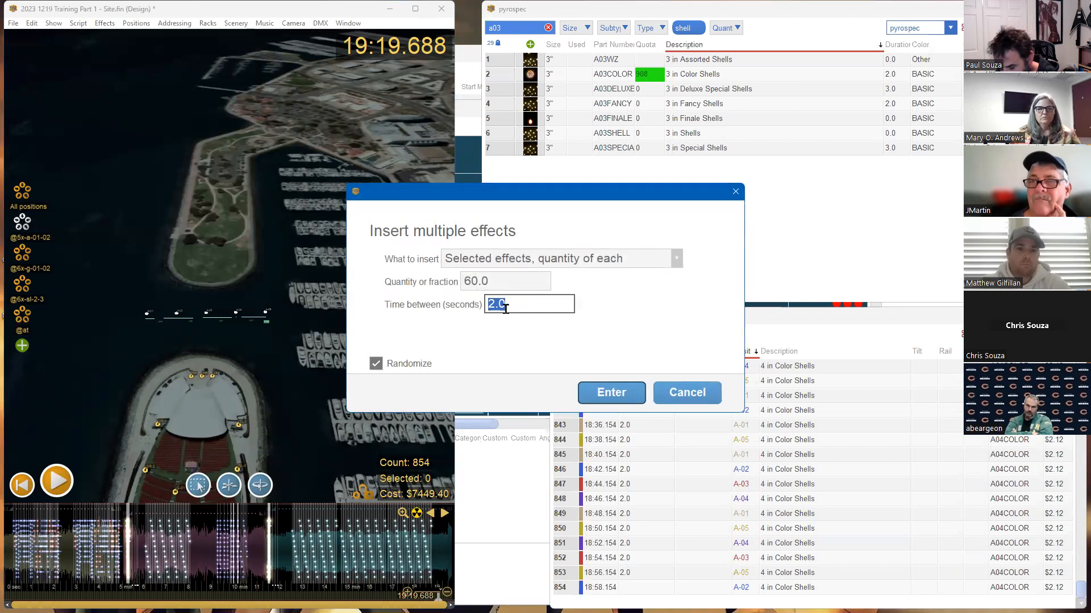
{"action": "left_click", "coordinate": [508, 282]}
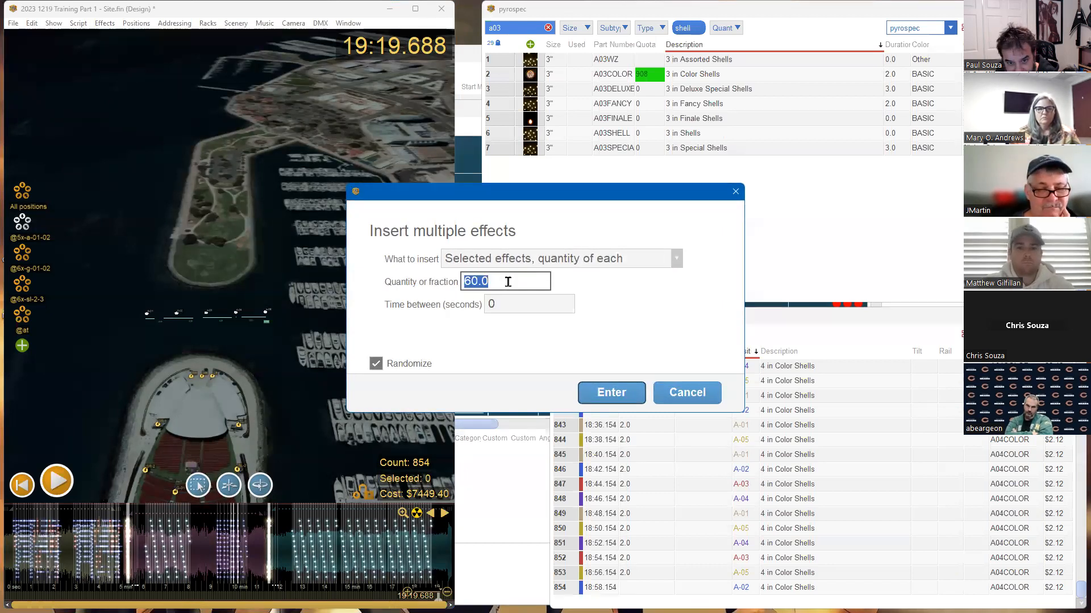
{"action": "type", "text": "300"}
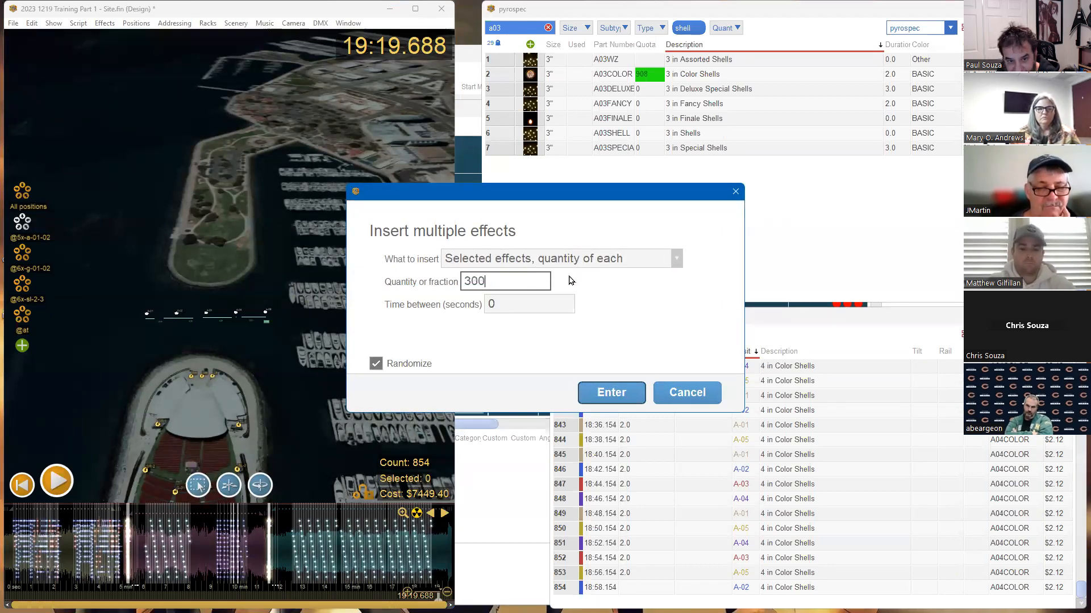
{"action": "left_click", "coordinate": [614, 393]}
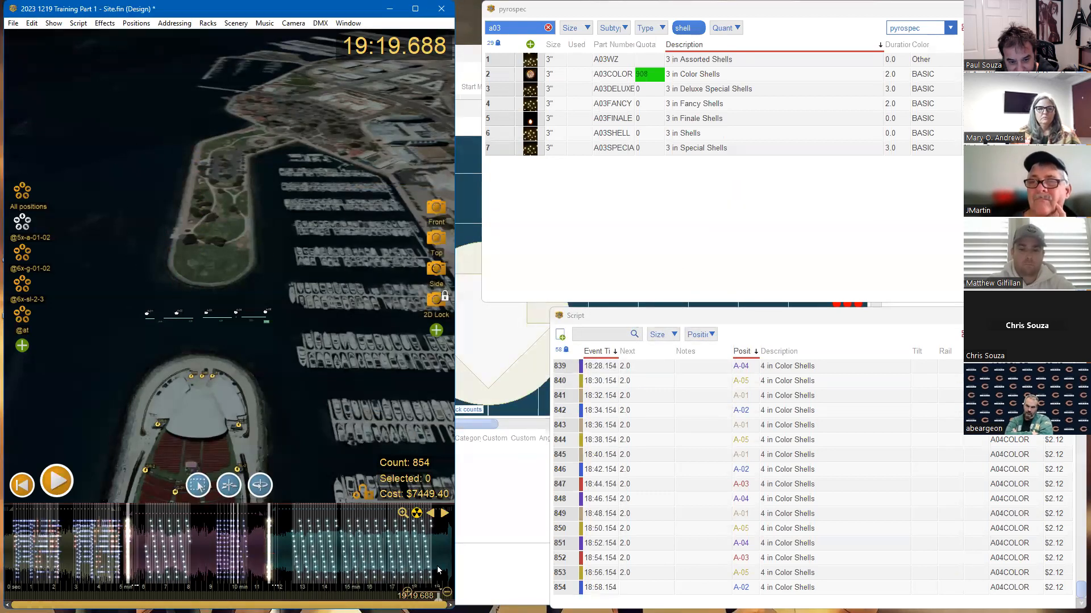
Review the script's color shell and blue comet events and check its breakdown of effects by size
{"action": "scroll", "coordinate": [860, 479], "scroll_direction": "up", "scroll_amount": 2}
{"action": "scroll", "coordinate": [860, 479], "scroll_direction": "up", "scroll_amount": 7}
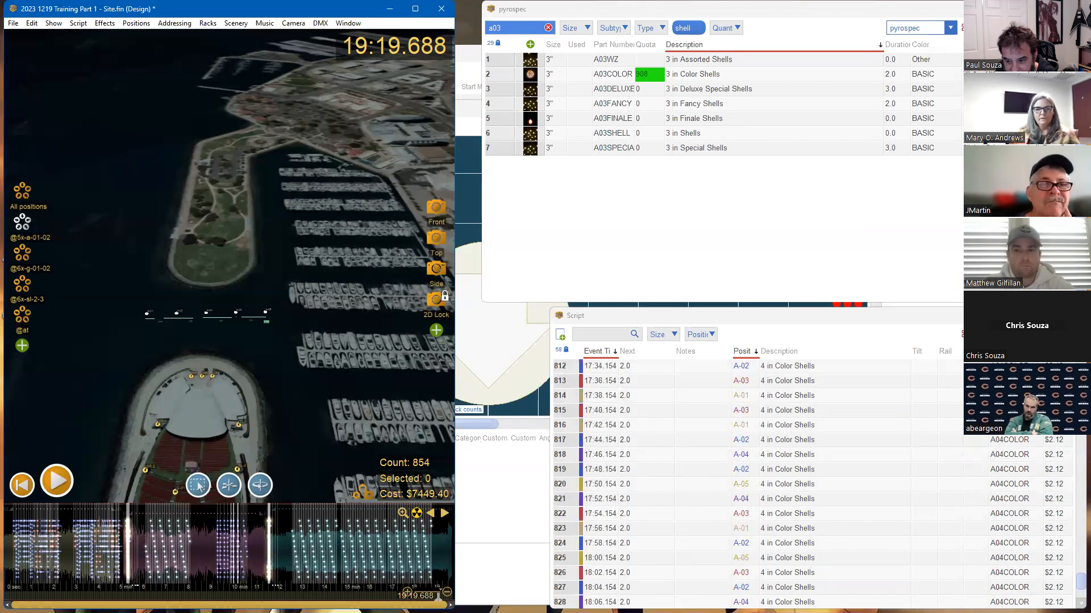
{"action": "left_click_drag", "start_coordinate": [1079, 588], "coordinate": [1078, 505]}
{"action": "left_click", "coordinate": [672, 338]}
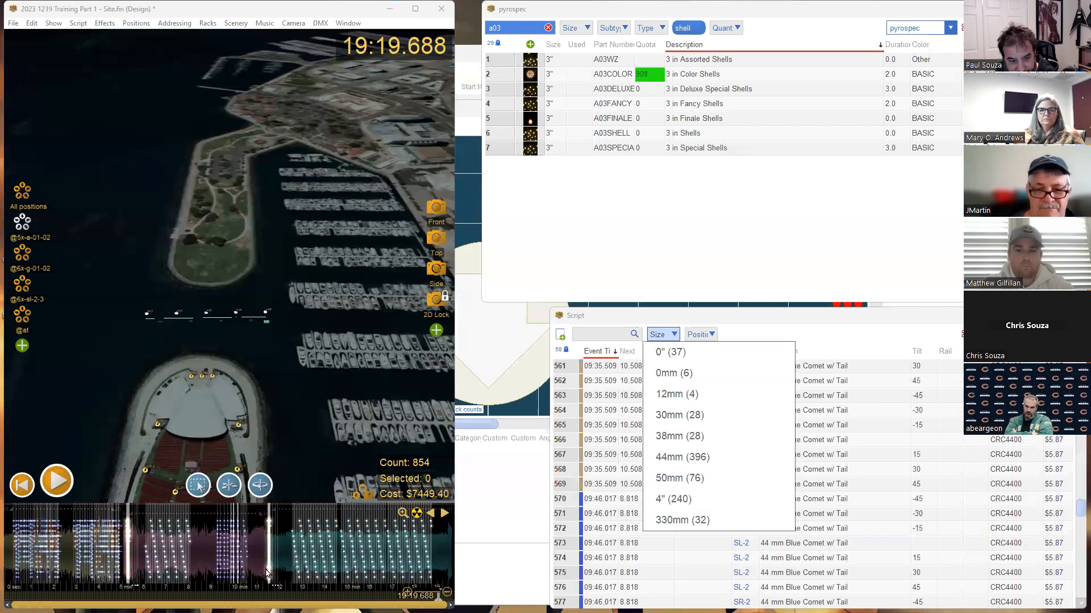
{"action": "left_click", "coordinate": [288, 558]}
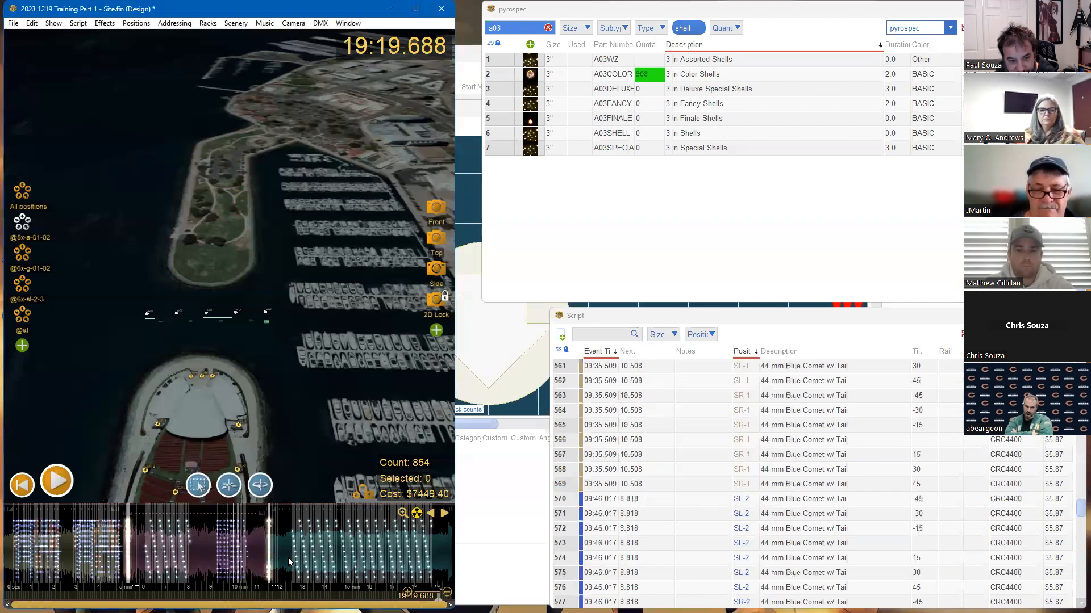
Insert 300 of the 3 in Color Shells at 19:19.688, randomized with 0.1 seconds between them
{"action": "left_click", "coordinate": [495, 74]}
{"action": "left_click", "coordinate": [105, 23]}
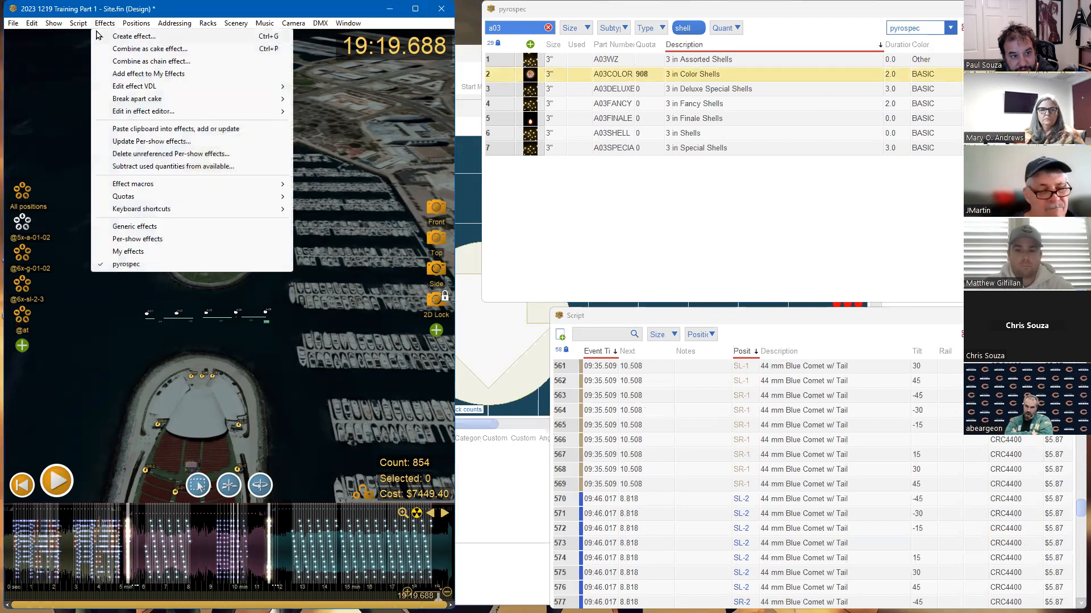
{"action": "left_click", "coordinate": [122, 74]}
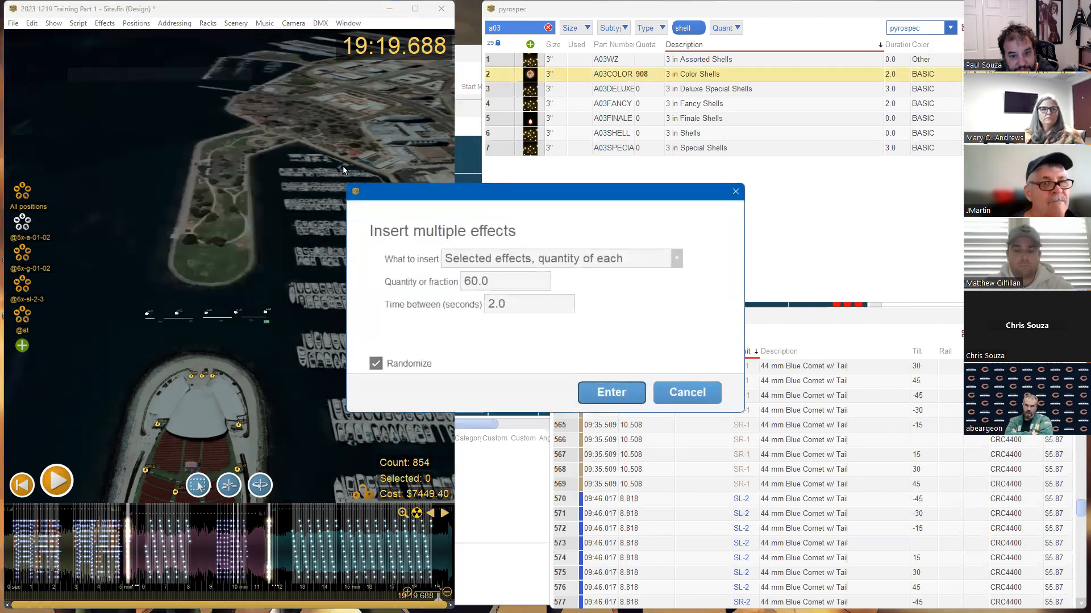
{"action": "double_click", "coordinate": [493, 290]}
{"action": "type", "text": "300"}
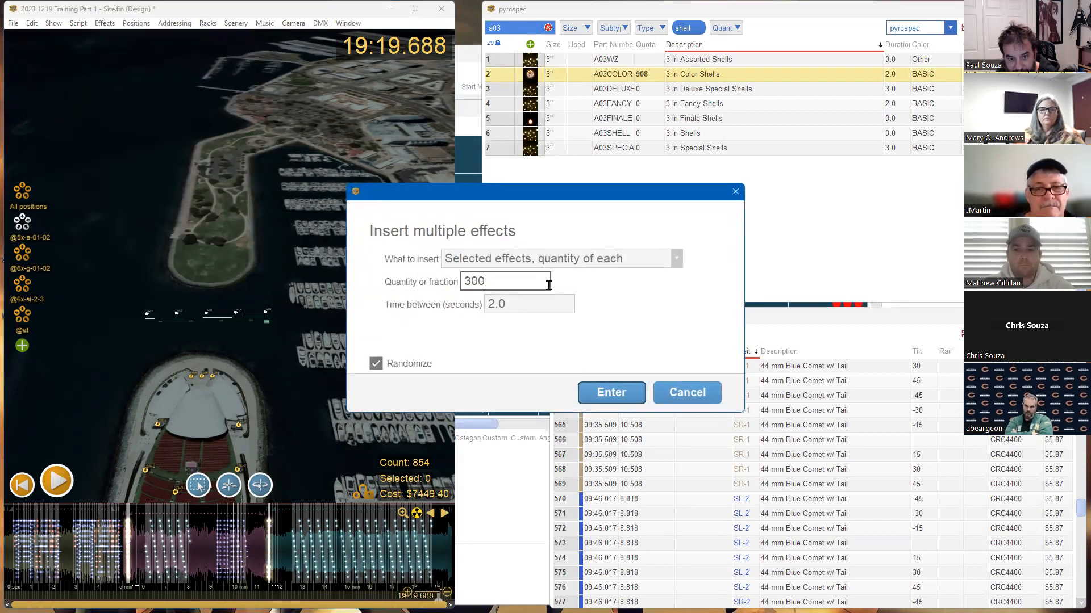
{"action": "left_click", "coordinate": [519, 303]}
{"action": "type", "text": ".1"}
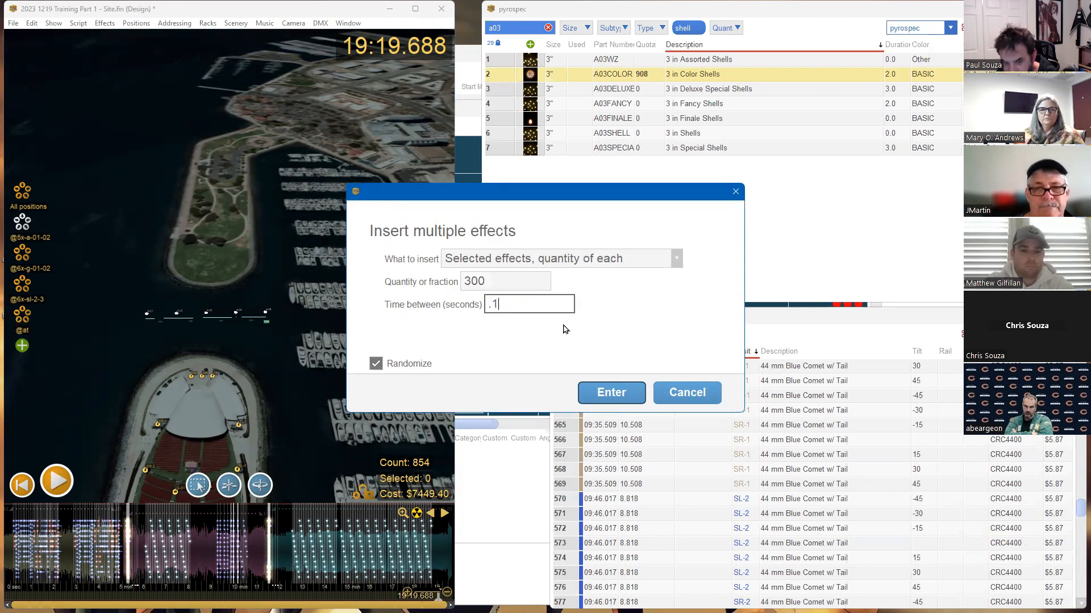
{"action": "left_click", "coordinate": [617, 393]}
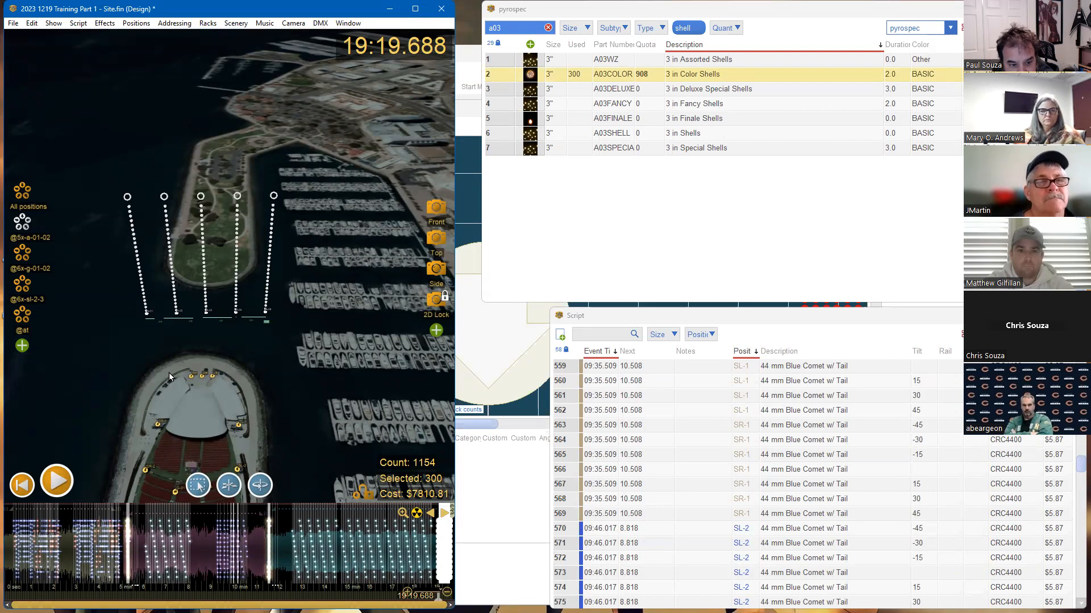
{"action": "scroll", "coordinate": [169, 373], "scroll_direction": "up", "scroll_amount": 5}
{"action": "left_click_drag", "start_coordinate": [222, 333], "coordinate": [220, 329]}
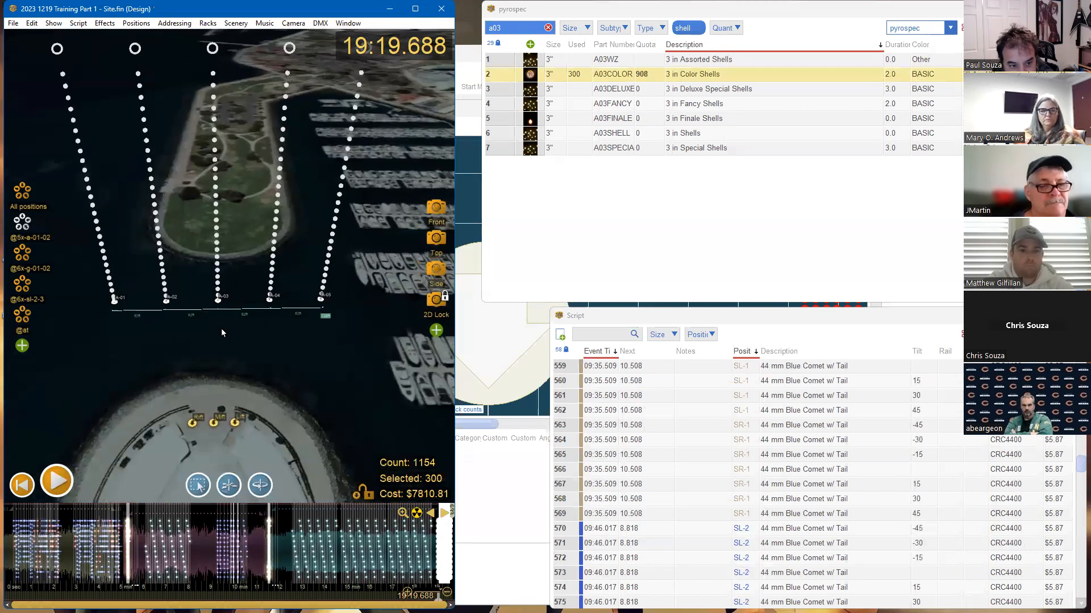
Clear the a03 search from the pyrospec effects list
{"action": "left_click", "coordinate": [520, 28]}
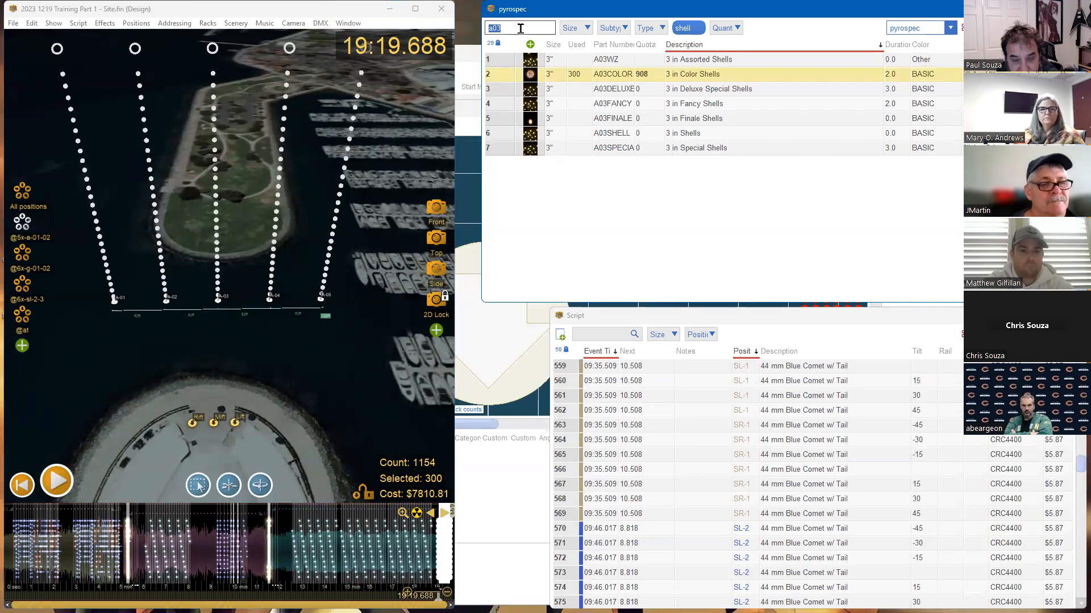
{"action": "key", "text": "BackSpace"}
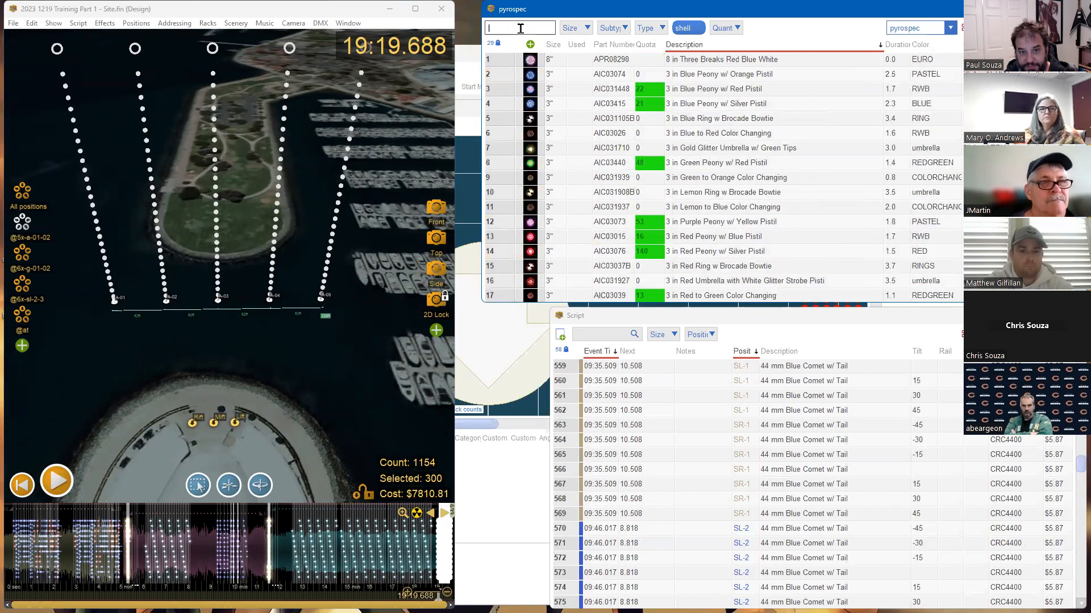
{"action": "type", "text": "ain"}
{"action": "key", "text": "BackSpace"}
{"action": "key", "text": "BackSpace"}
{"action": "key", "text": "BackSpace"}
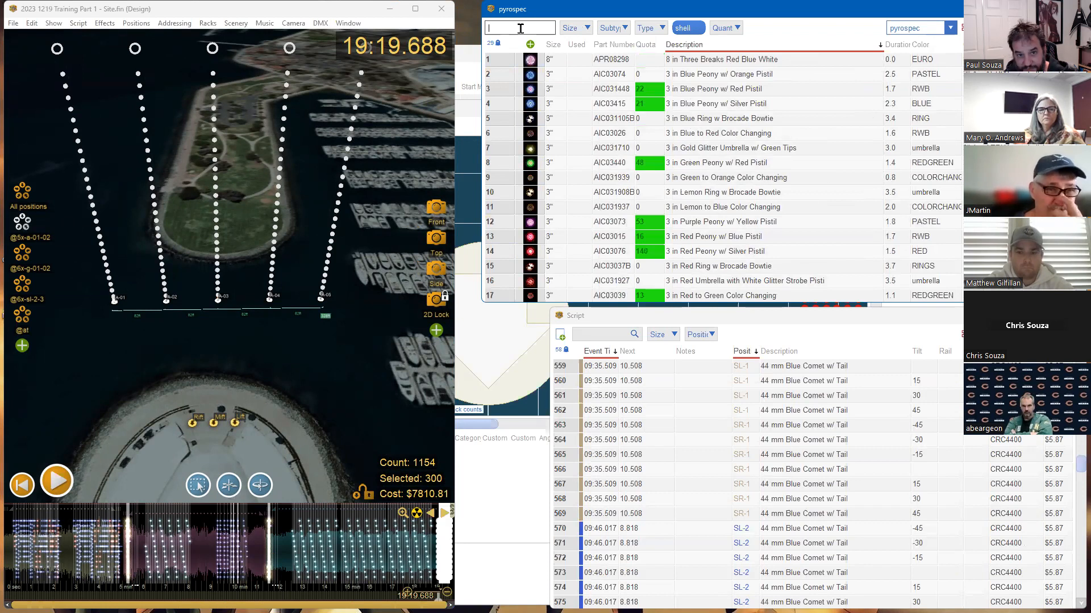
{"action": "key", "text": "BackSpace"}
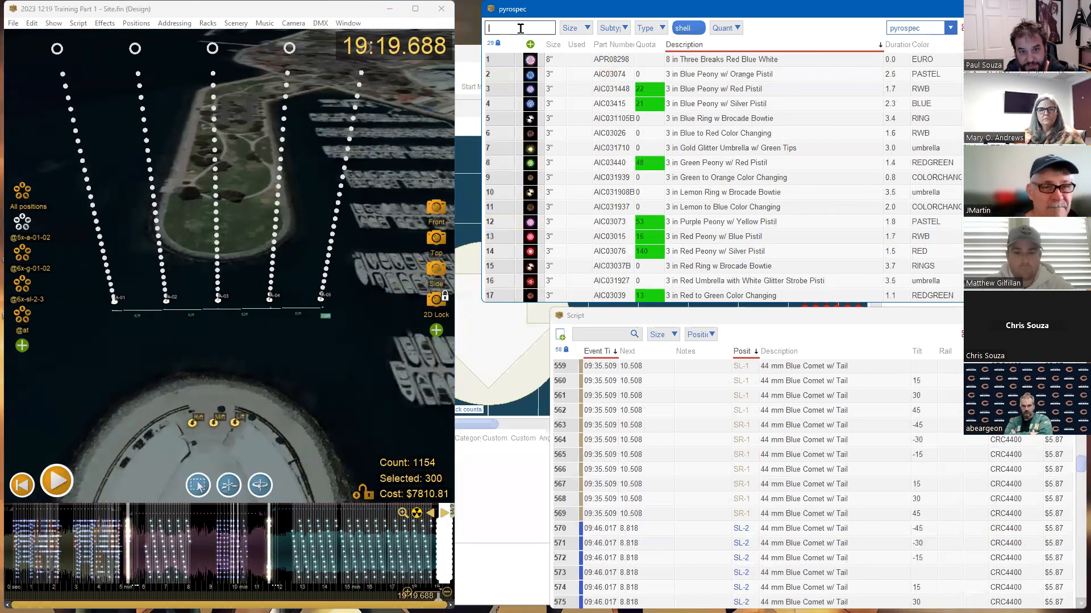
{"action": "type", "text": "d"}
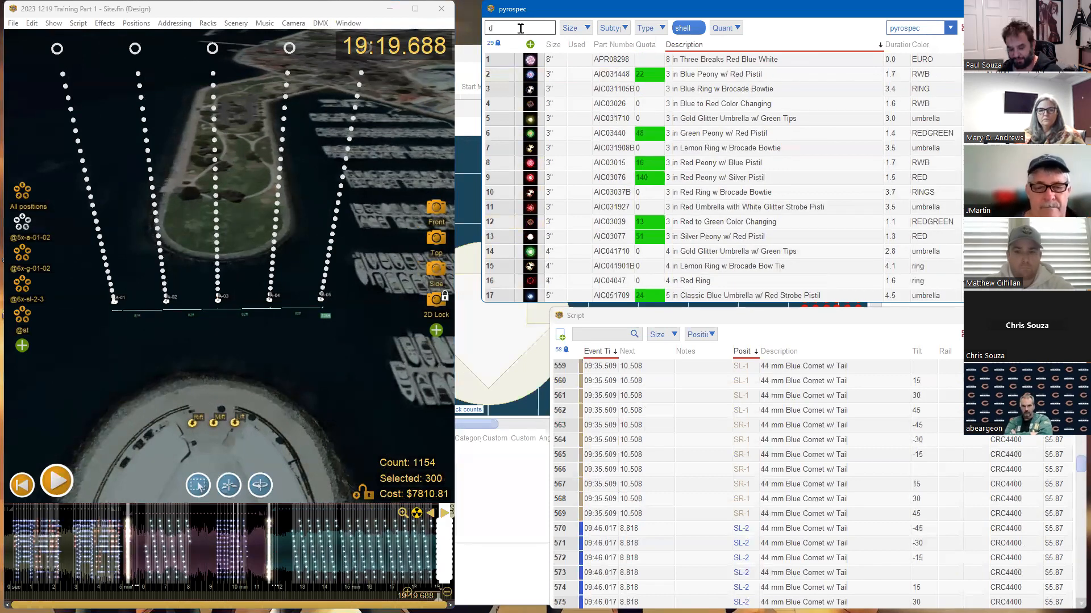
{"action": "key", "text": "BackSpace"}
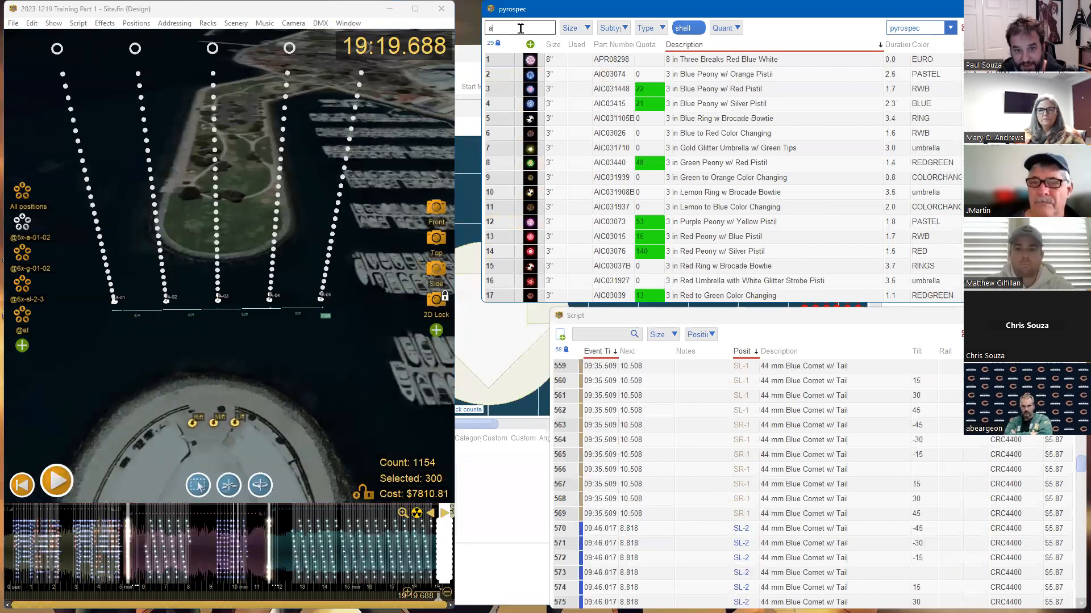
{"action": "key", "text": "BackSpace"}
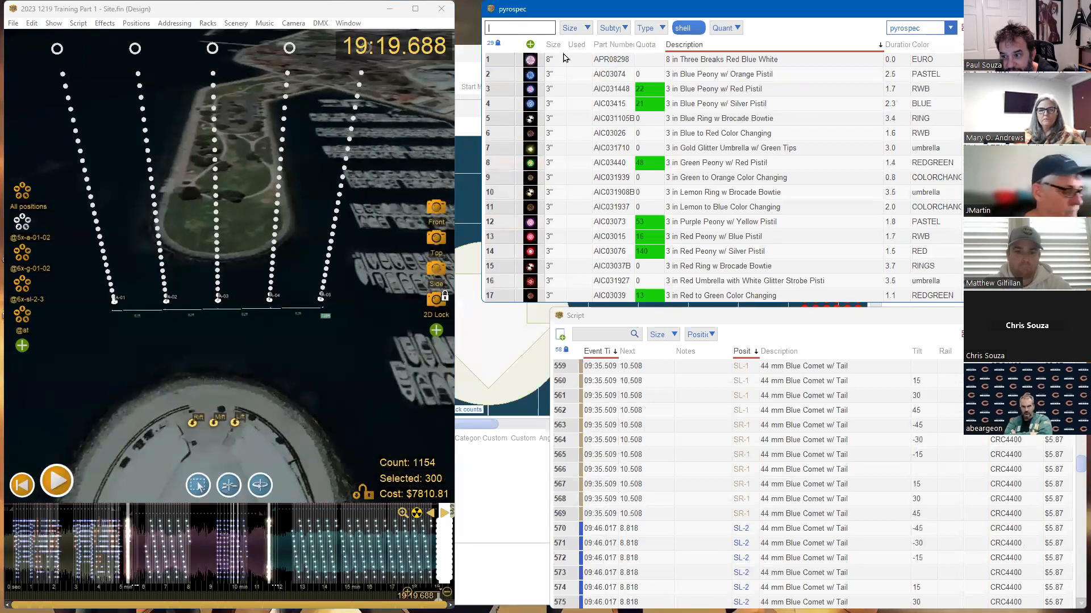
Search the pyrospec effects list for fin
{"action": "left_click", "coordinate": [524, 26]}
{"action": "type", "text": "fin"}
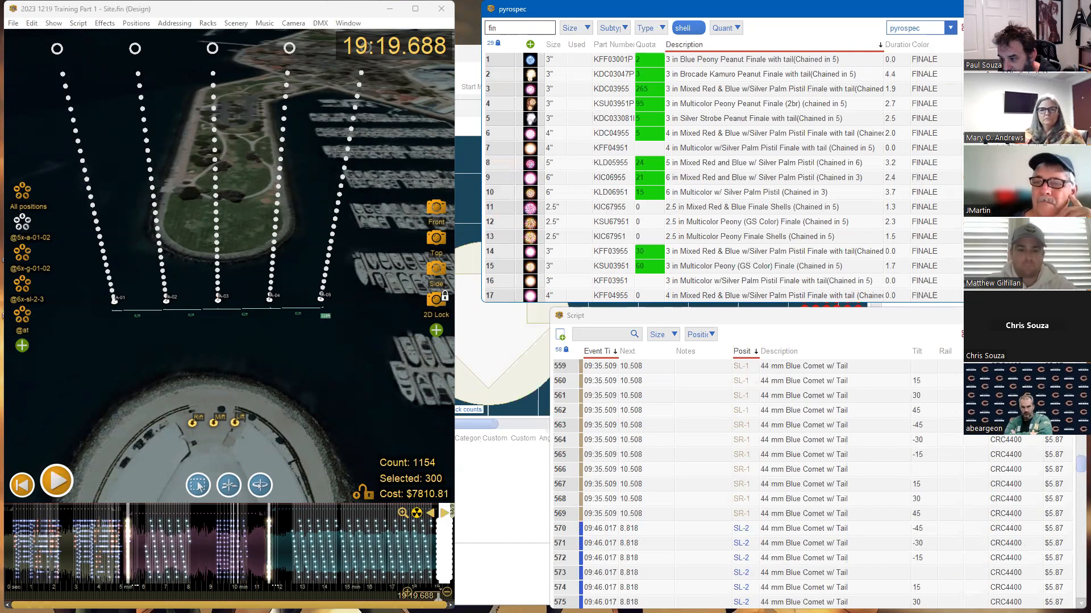
{"action": "key", "text": "Return"}
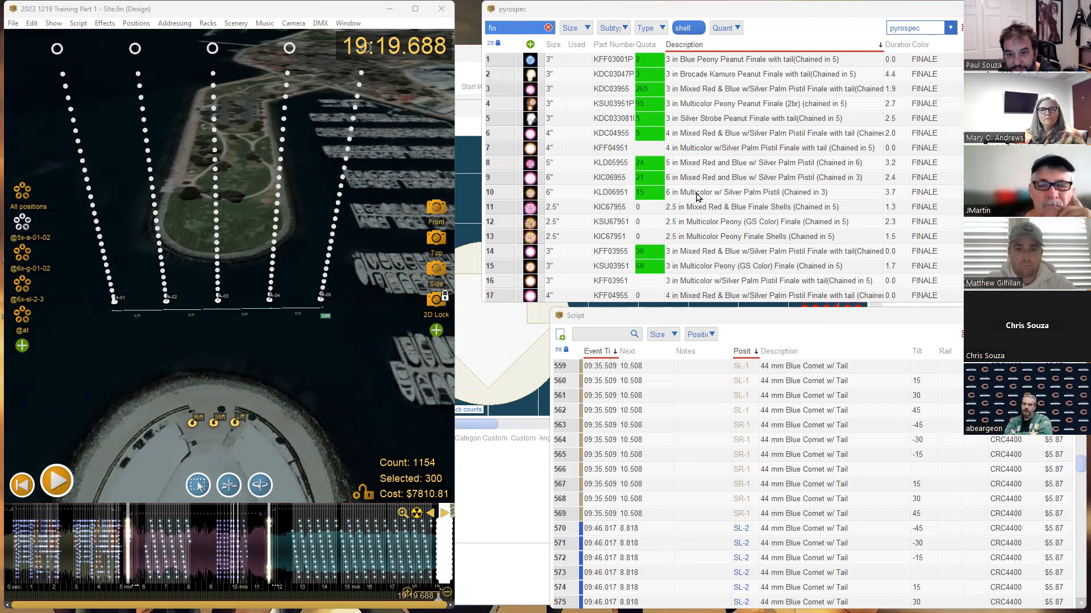
Insert the 6 in Multicolor w/ Silver Palm Pistil chain of 3 at position A-03 at 10:04.131 and locate its script events
{"action": "left_click", "coordinate": [218, 299]}
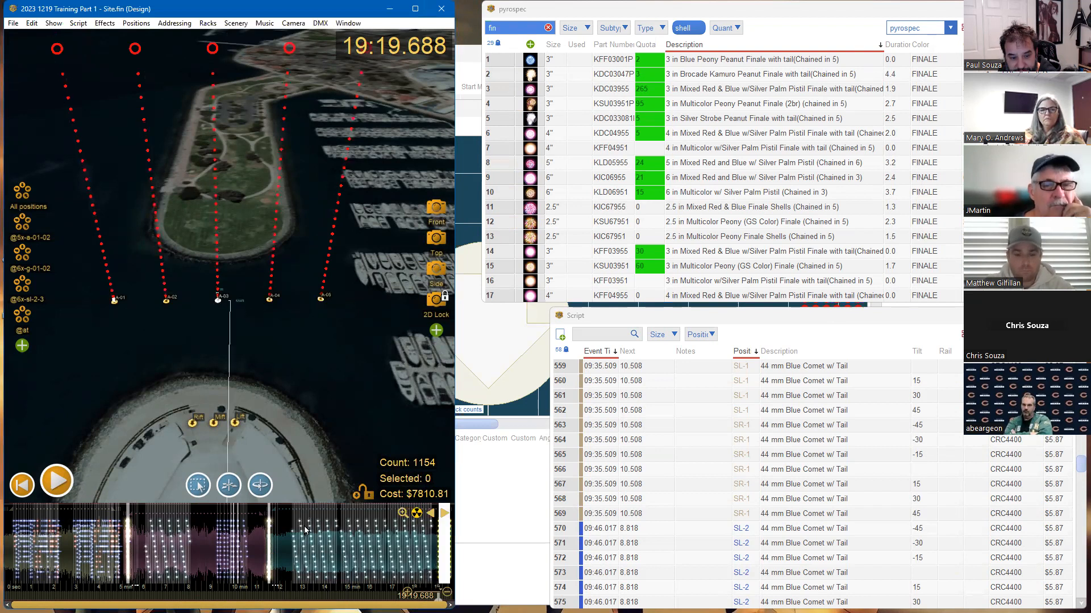
{"action": "left_click", "coordinate": [196, 571]}
{"action": "scroll", "coordinate": [230, 546], "scroll_direction": "up", "scroll_amount": 2}
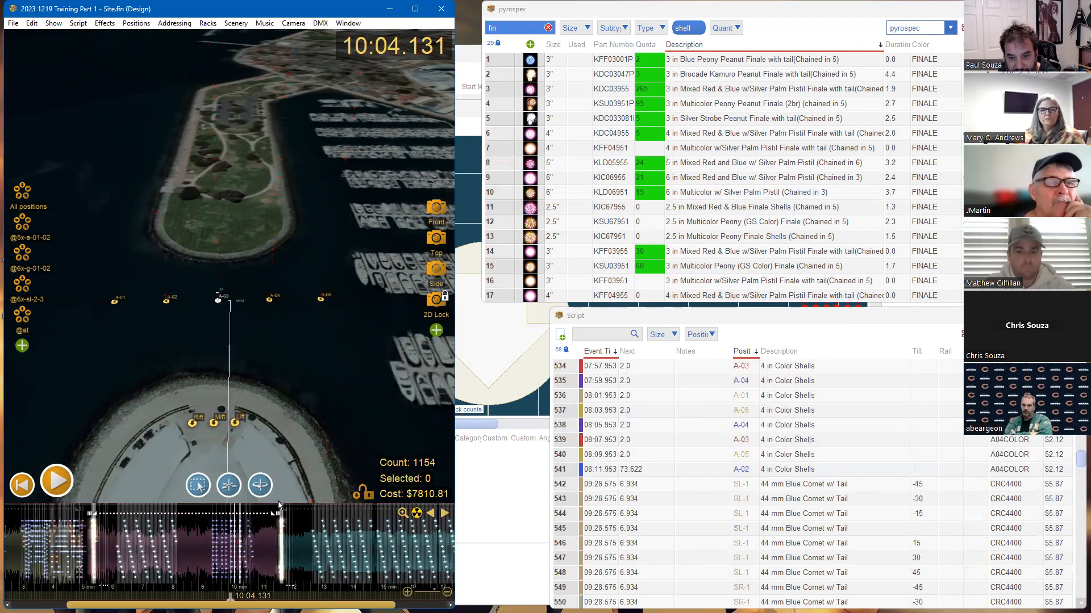
{"action": "scroll", "coordinate": [305, 433], "scroll_direction": "up", "scroll_amount": 3}
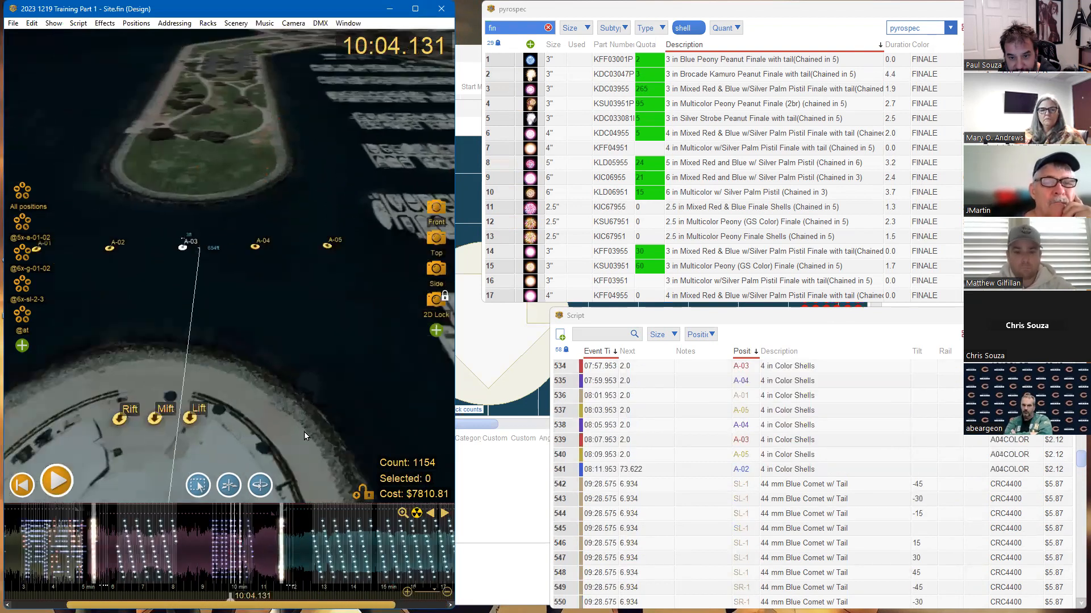
{"action": "double_click", "coordinate": [532, 198]}
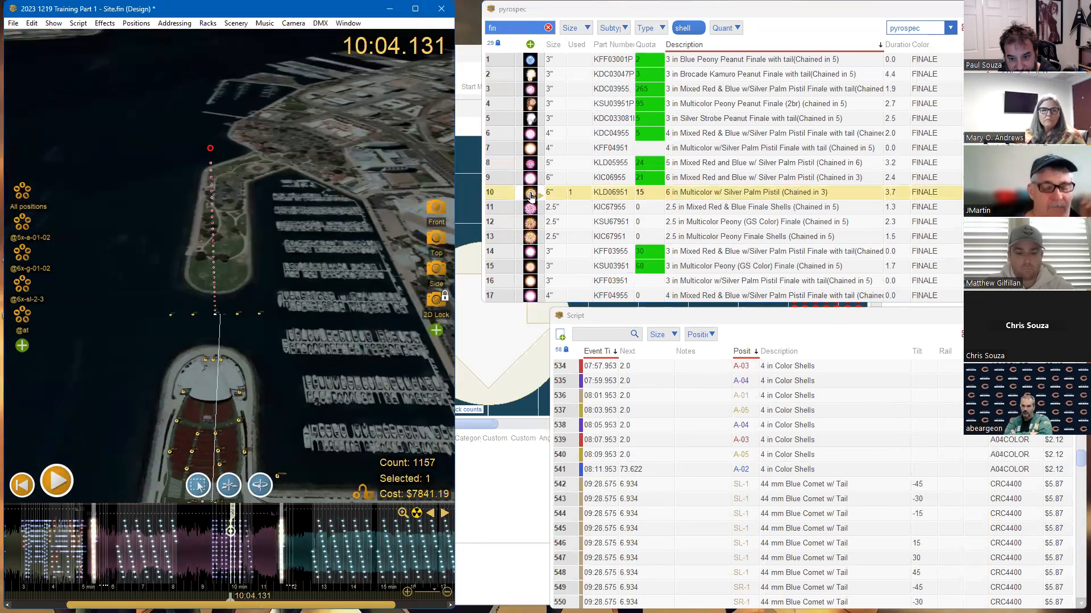
{"action": "scroll", "coordinate": [1017, 472], "scroll_direction": "down", "scroll_amount": 3}
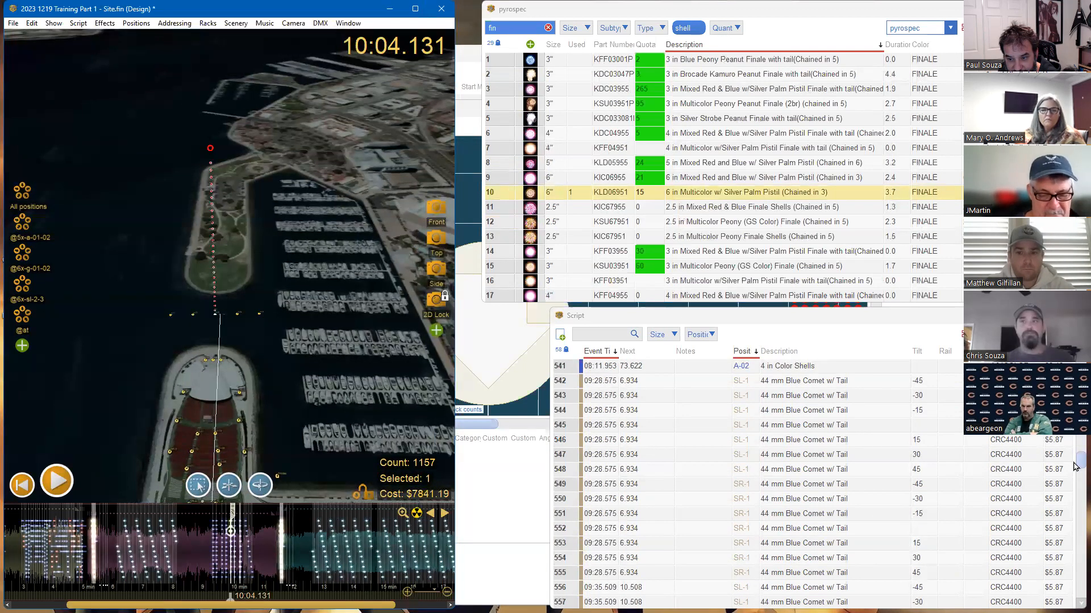
{"action": "mouse_move", "coordinate": [1078, 462]}
{"action": "left_mouse_down"}
{"action": "mouse_move", "coordinate": [1077, 566]}
{"action": "mouse_move", "coordinate": [1073, 476]}
{"action": "left_mouse_up"}
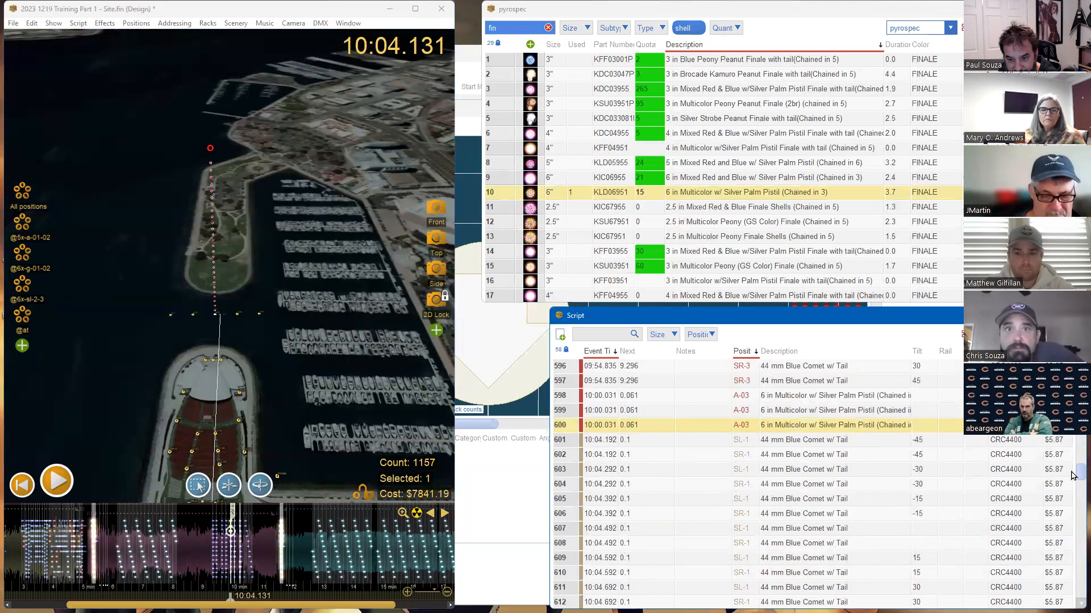
Turn off the user setting that counts chains as one in the 'used' and 'quantity' columns
{"action": "left_click", "coordinate": [13, 23]}
{"action": "mouse_move", "coordinate": [31, 23]}
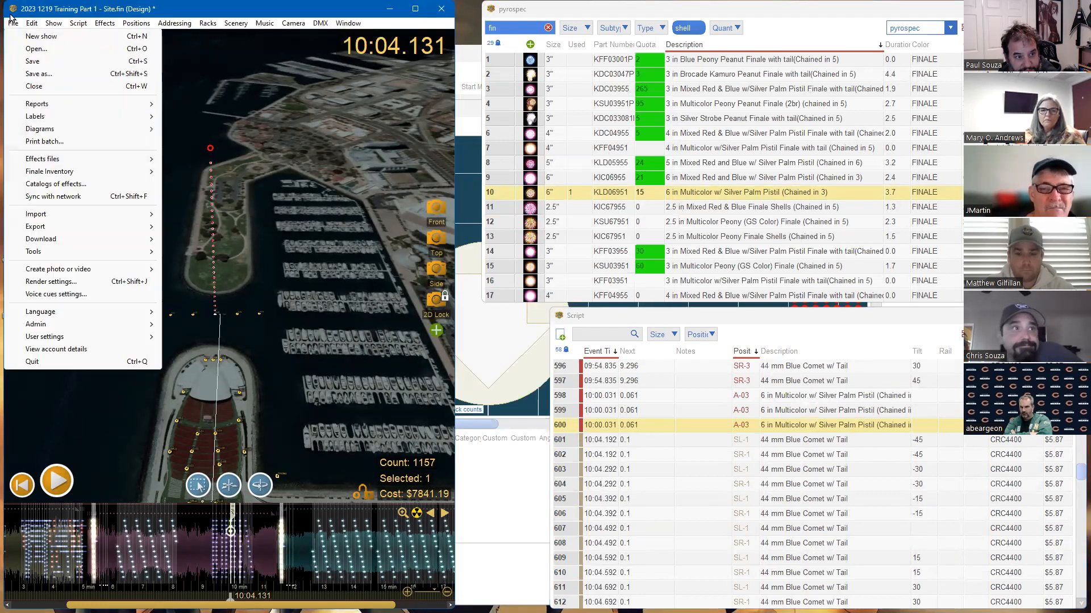
{"action": "mouse_move", "coordinate": [87, 336]}
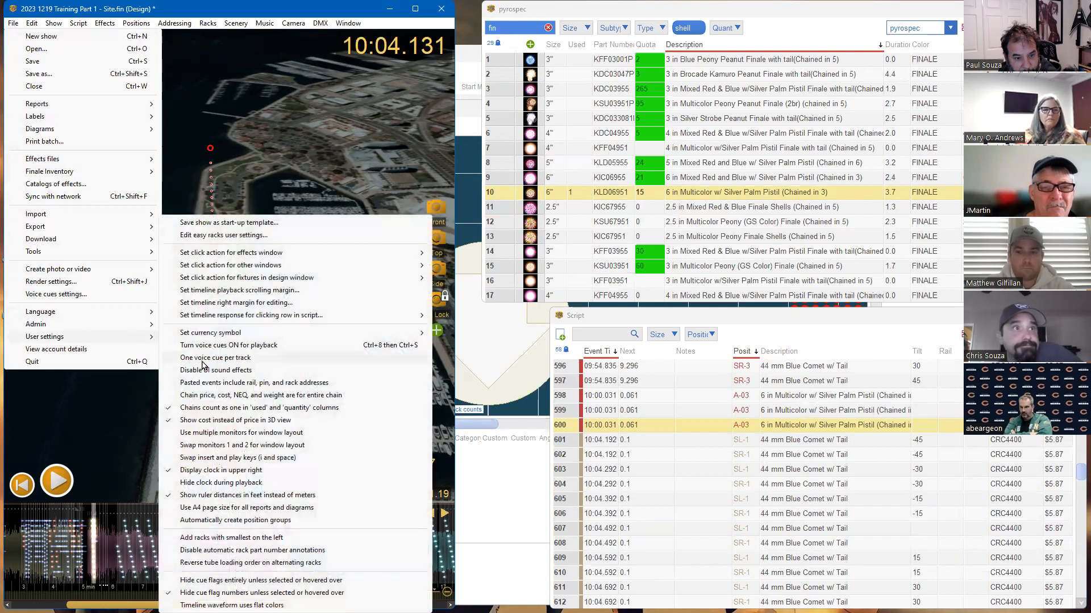
{"action": "left_click", "coordinate": [239, 409]}
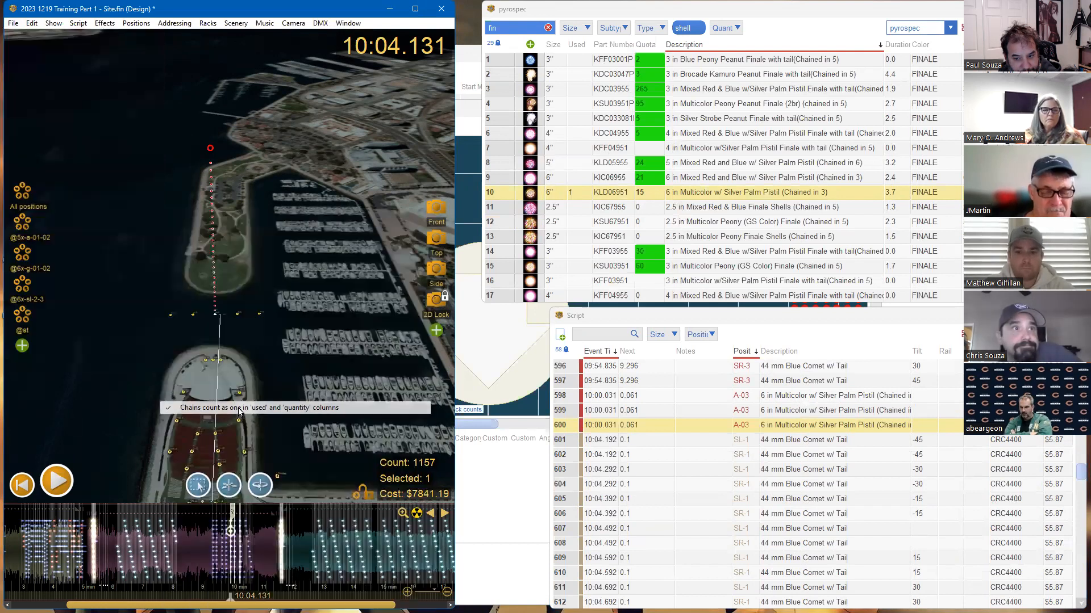
Delete the three chained 6 in Multicolor w/ Silver Palm Pistil events at A-03 from the script
{"action": "left_click", "coordinate": [574, 395], "text": "shift"}
{"action": "key", "text": "Delete"}
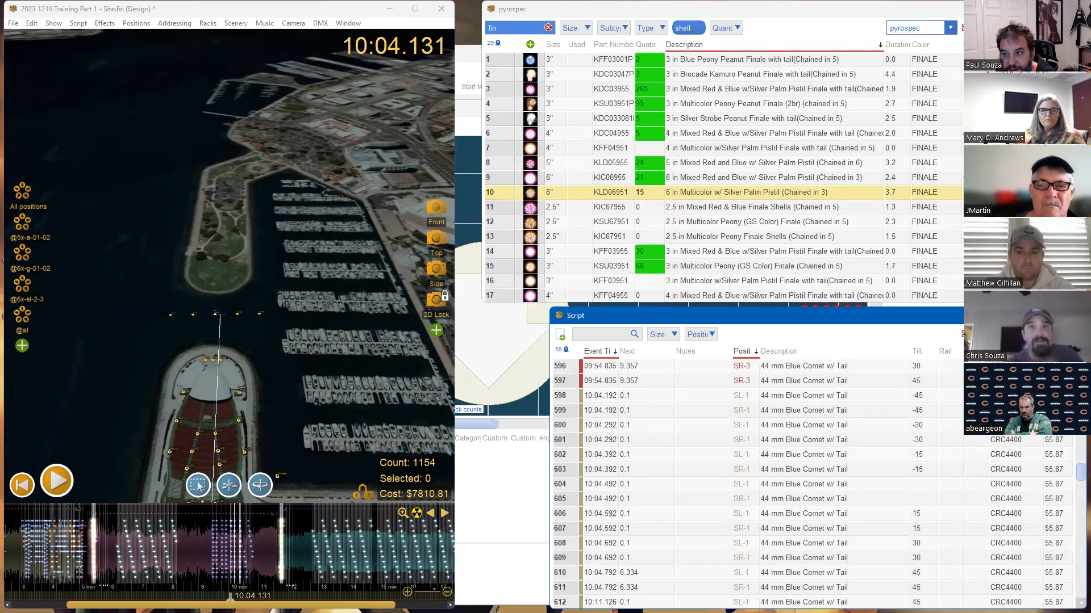
Unhide the Devices column in the pyrospec effects list
{"action": "left_click", "coordinate": [1066, 27]}
{"action": "mouse_move", "coordinate": [898, 46]}
{"action": "scroll", "coordinate": [770, 308], "scroll_direction": "down", "scroll_amount": 4}
{"action": "scroll", "coordinate": [770, 308], "scroll_direction": "down", "scroll_amount": 2}
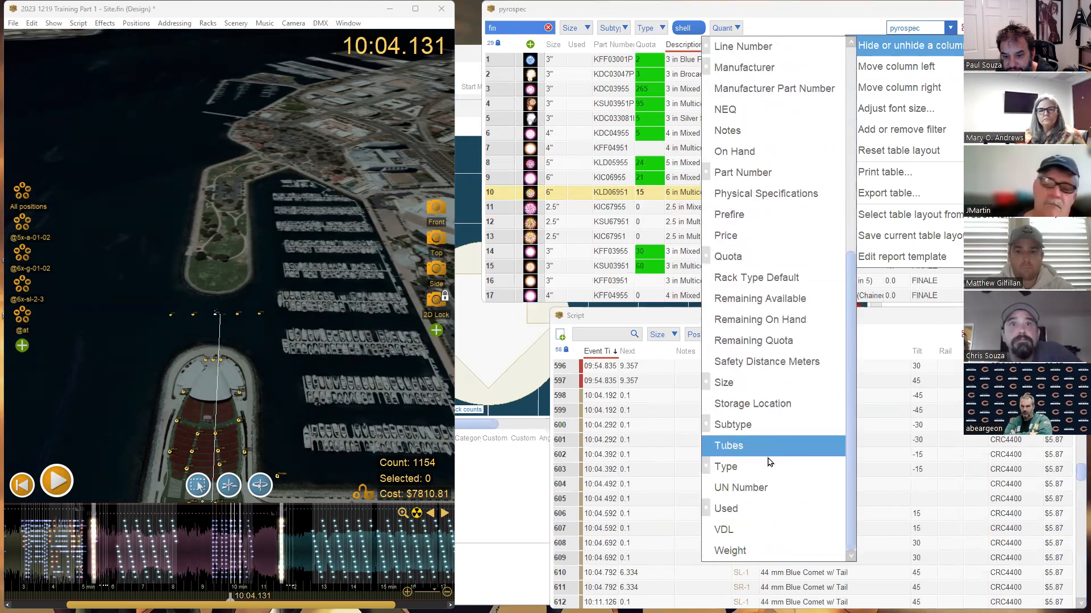
{"action": "scroll", "coordinate": [769, 477], "scroll_direction": "up", "scroll_amount": 3}
{"action": "scroll", "coordinate": [764, 491], "scroll_direction": "down", "scroll_amount": 4}
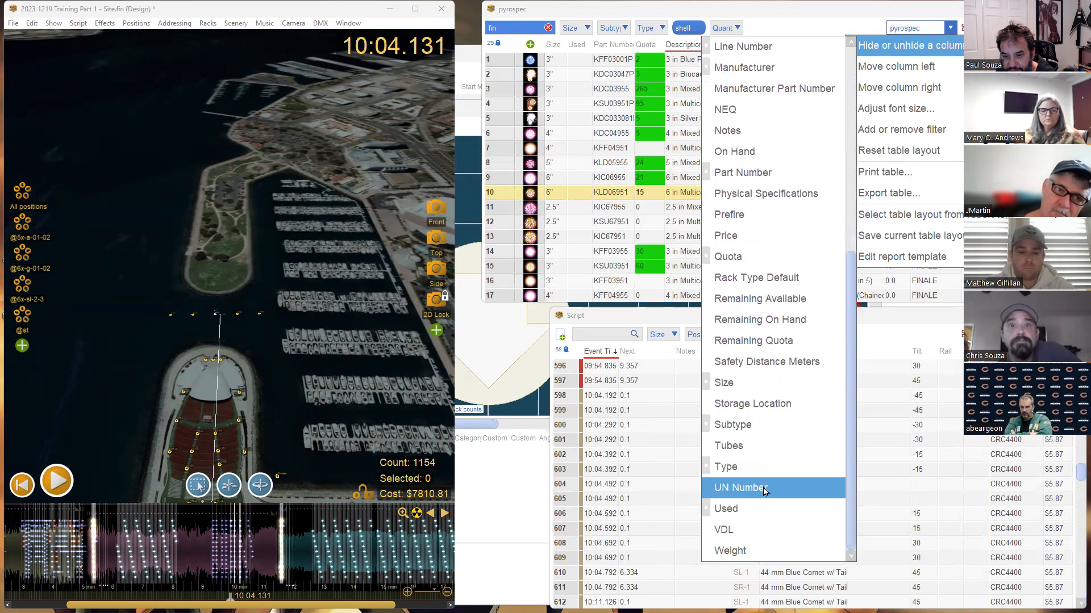
{"action": "scroll", "coordinate": [764, 491], "scroll_direction": "up", "scroll_amount": 6}
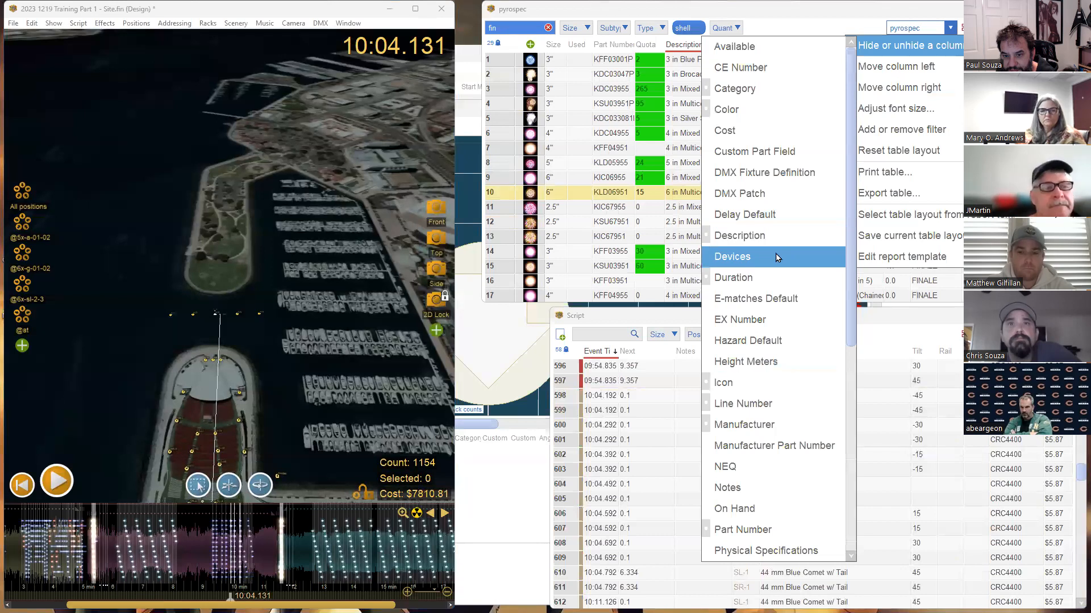
{"action": "left_click", "coordinate": [774, 256]}
{"action": "left_click", "coordinate": [793, 14]}
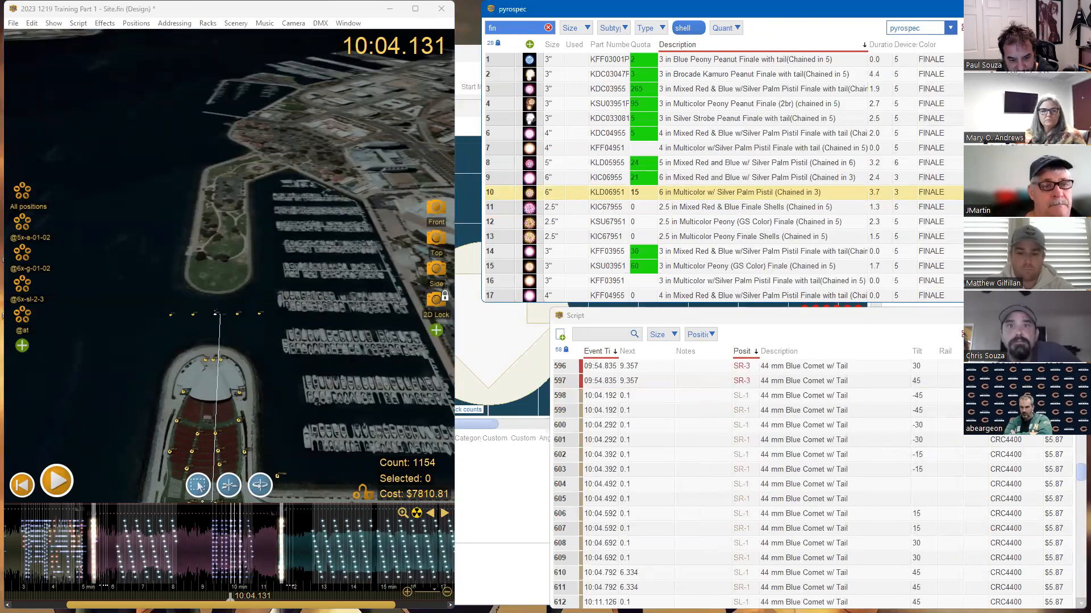
Insert the 6 in Multicolor w/ Silver Palm Pistil (Chained in 3) effect at position A-03 at 08:17.320
{"action": "left_click_drag", "start_coordinate": [132, 605], "coordinate": [78, 605]}
{"action": "left_click", "coordinate": [248, 564]}
{"action": "scroll", "coordinate": [249, 562], "scroll_direction": "up", "scroll_amount": 1}
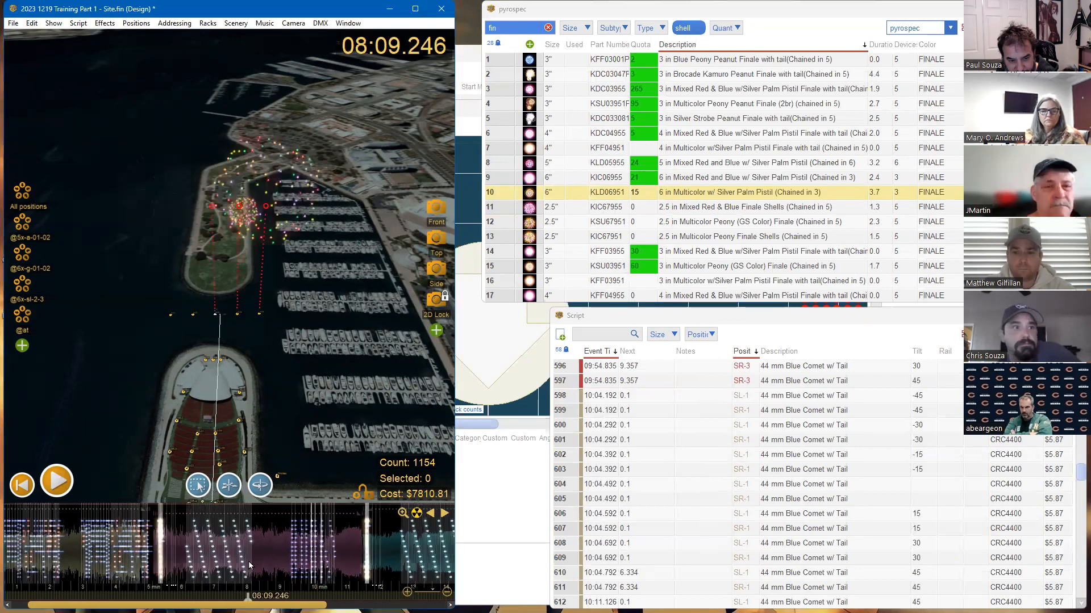
{"action": "scroll", "coordinate": [248, 563], "scroll_direction": "up", "scroll_amount": 5}
{"action": "left_click", "coordinate": [292, 554]}
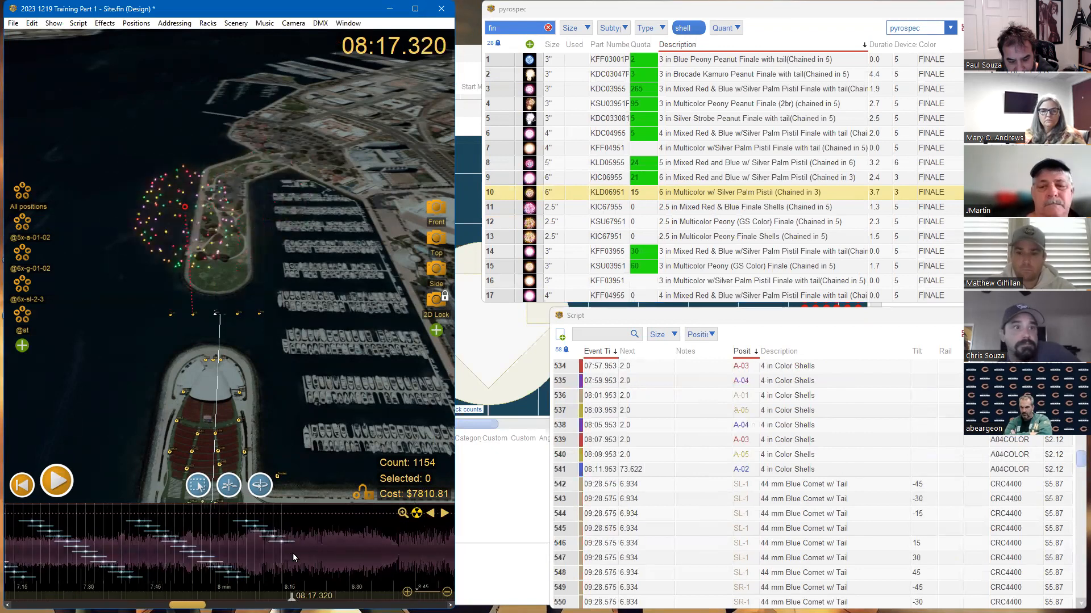
{"action": "double_click", "coordinate": [529, 193]}
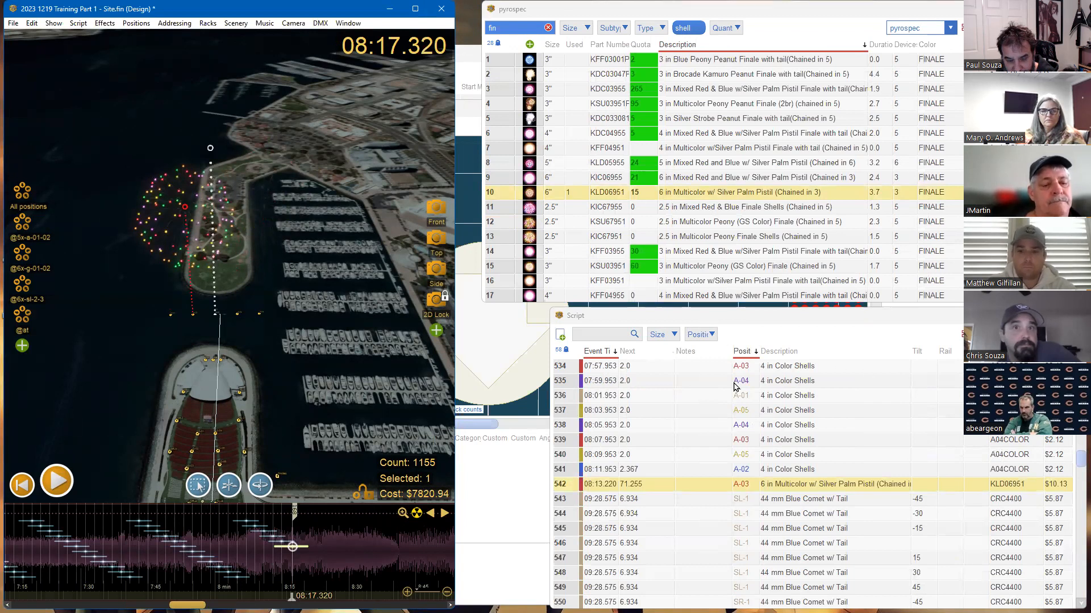
Preview the 6 in Multicolor w/ Silver Palm Pistil (Chained in 3) effect at A-03 and undo its insertion
{"action": "left_click", "coordinate": [288, 564]}
{"action": "key", "text": "space"}
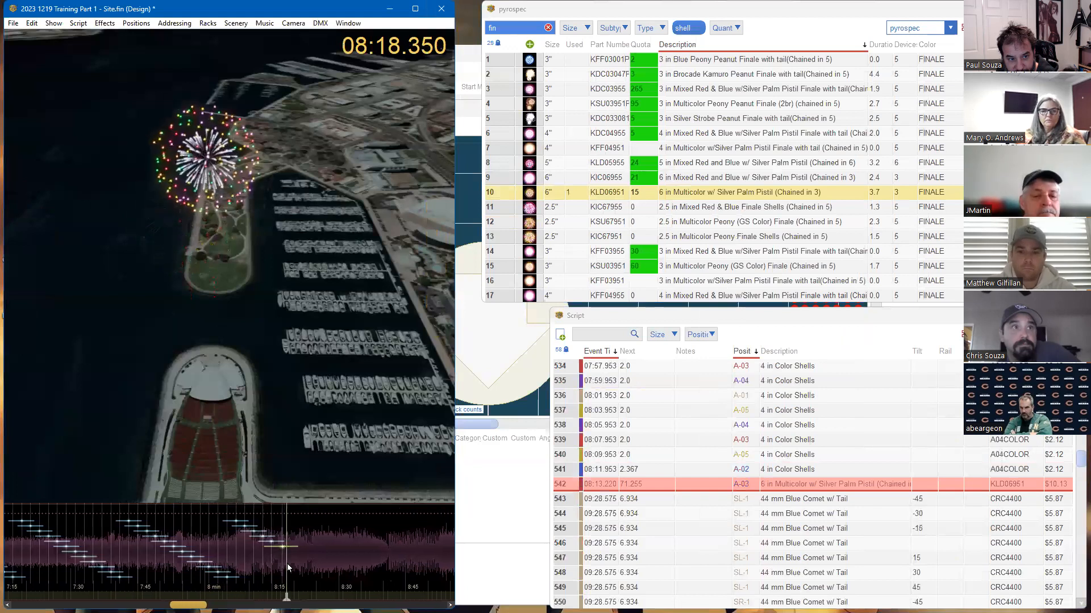
{"action": "key", "text": "space"}
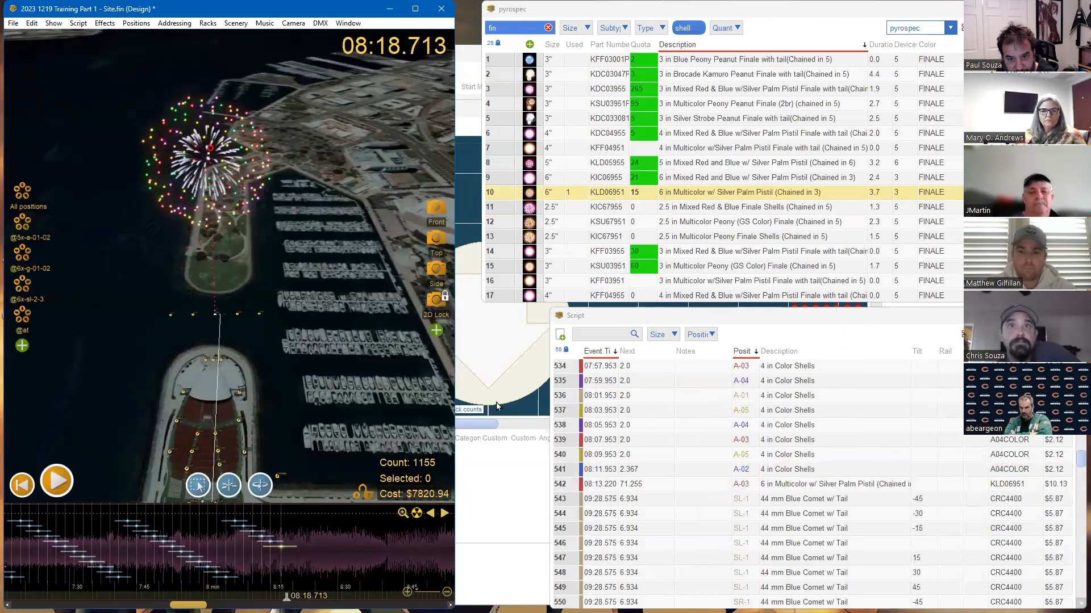
{"action": "key", "text": "ctrl+z"}
{"action": "left_click", "coordinate": [593, 177]}
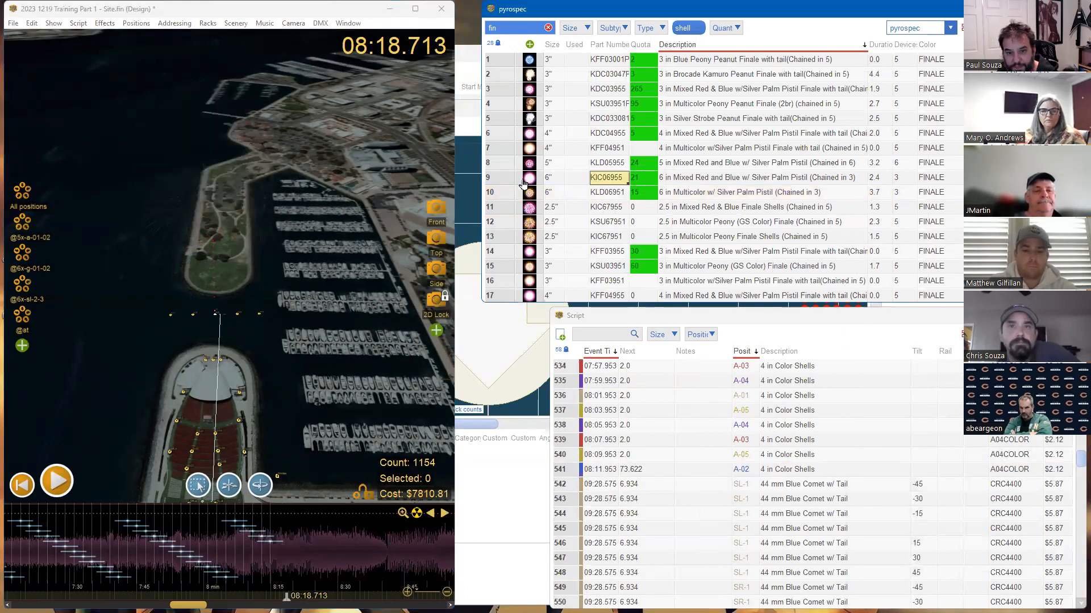
Try the 3 in Multicolor Peony (GS Color) Finale (Chained in 5) effect at position A-03 at 08:18.713
{"action": "left_click", "coordinate": [22, 26]}
{"action": "mouse_move", "coordinate": [41, 336]}
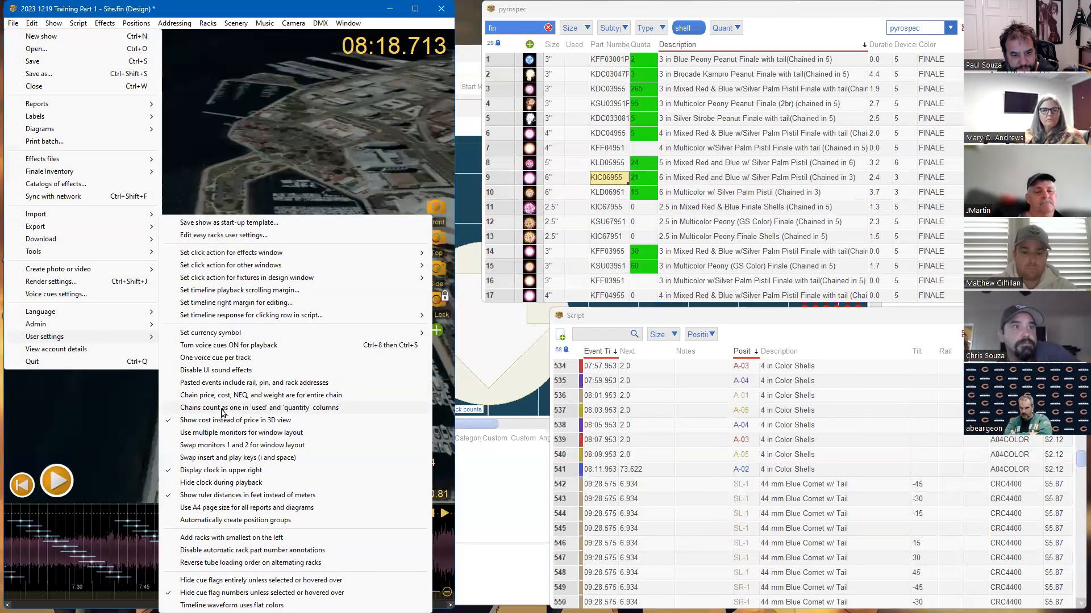
{"action": "left_click", "coordinate": [712, 265]}
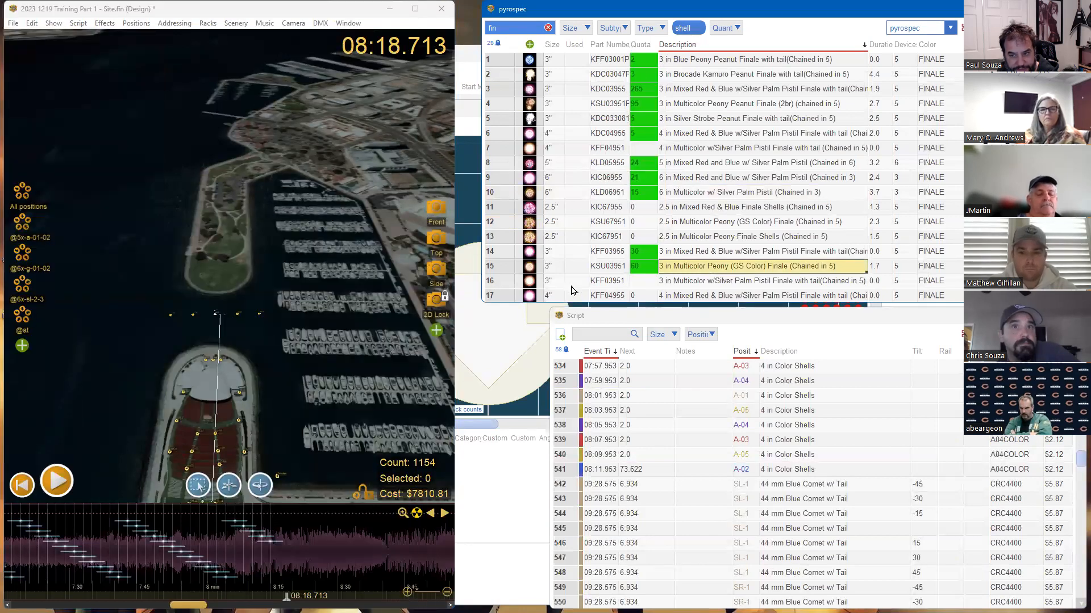
{"action": "double_click", "coordinate": [529, 272]}
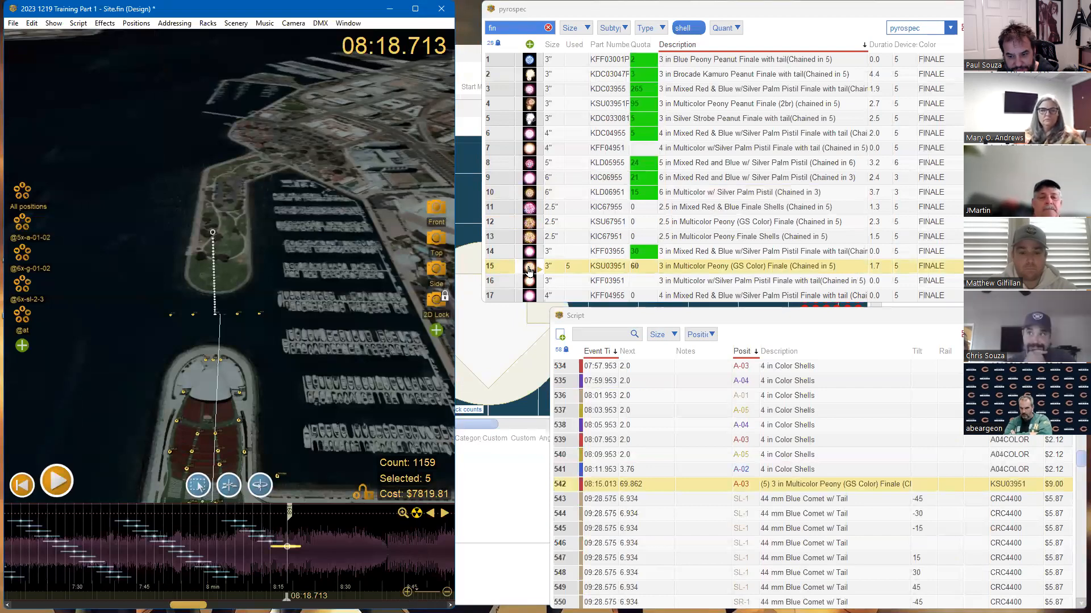
{"action": "key", "text": "Delete"}
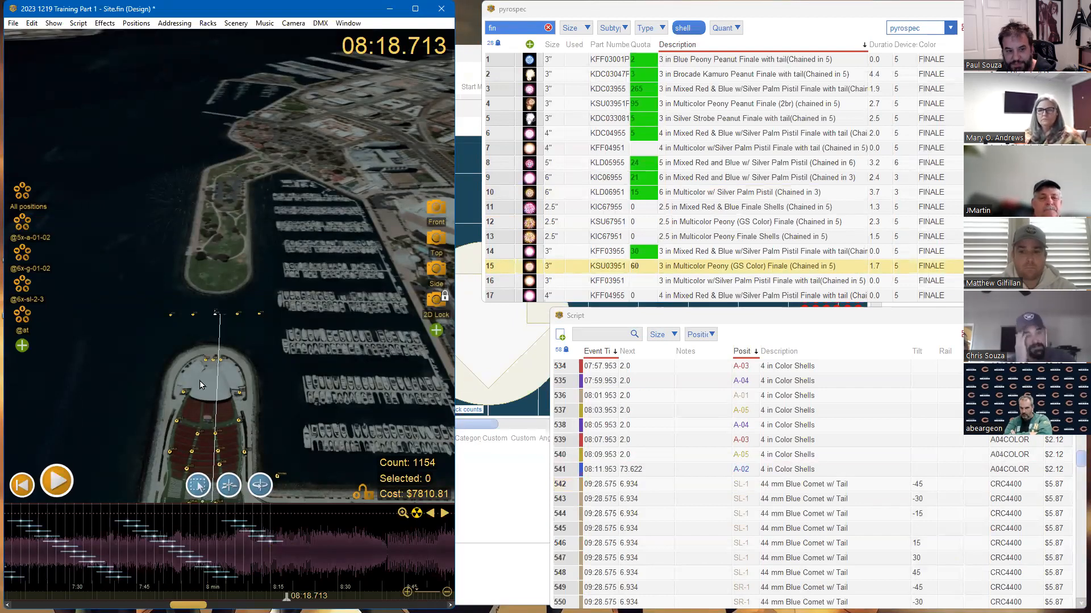
Insert the 3 in Multicolor Peony (GS Color) Finale (Chained in 5) at A-02 at 08:18.713 and fan it with a 10-degree angle interval
{"action": "key", "text": "ctrl+r"}
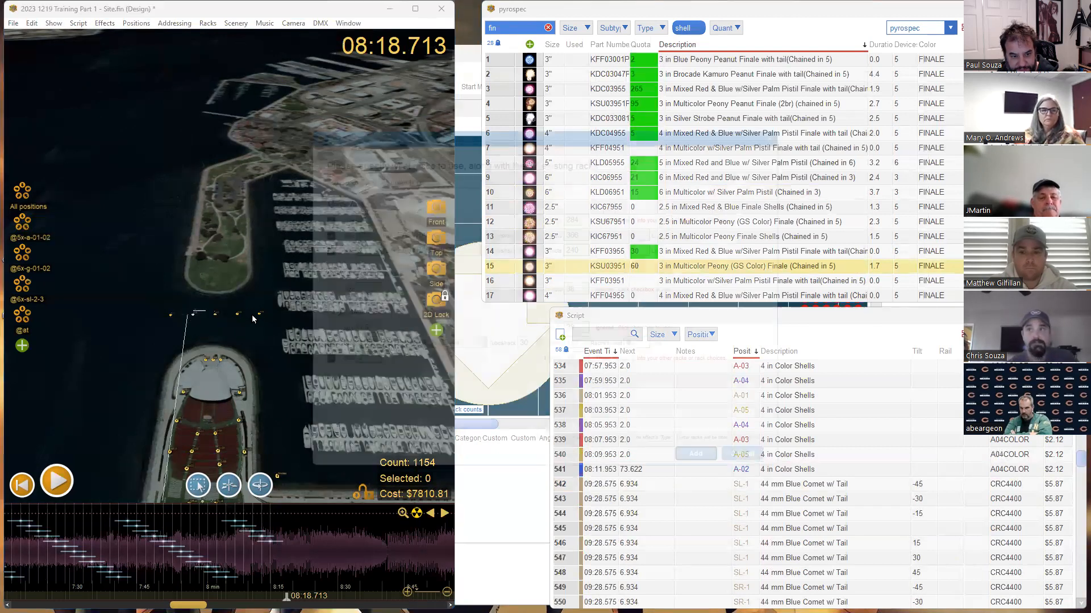
{"action": "left_click", "coordinate": [770, 476]}
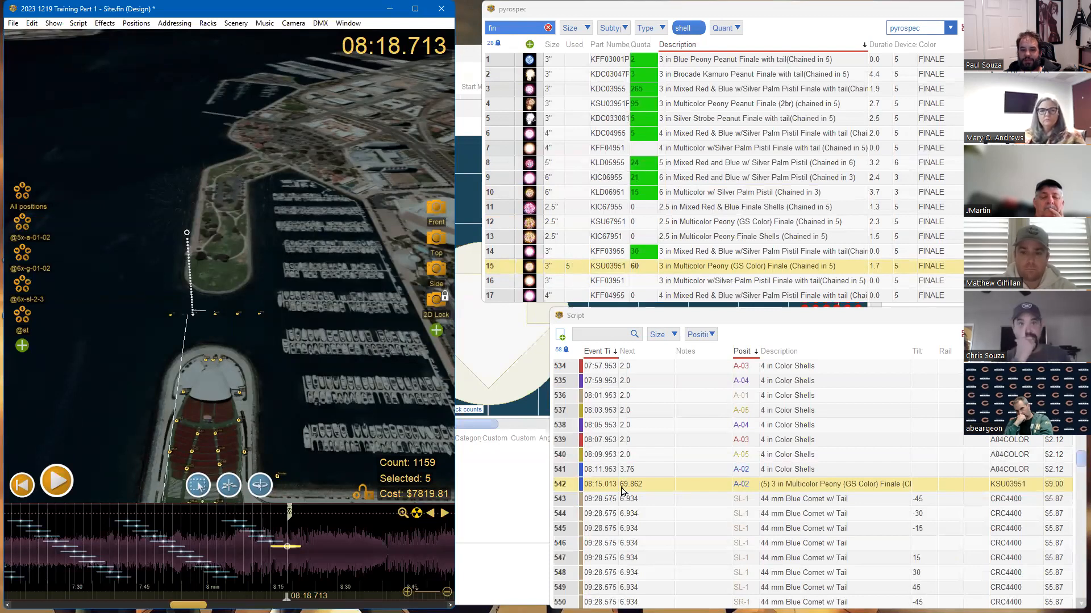
{"action": "left_click", "coordinate": [57, 23]}
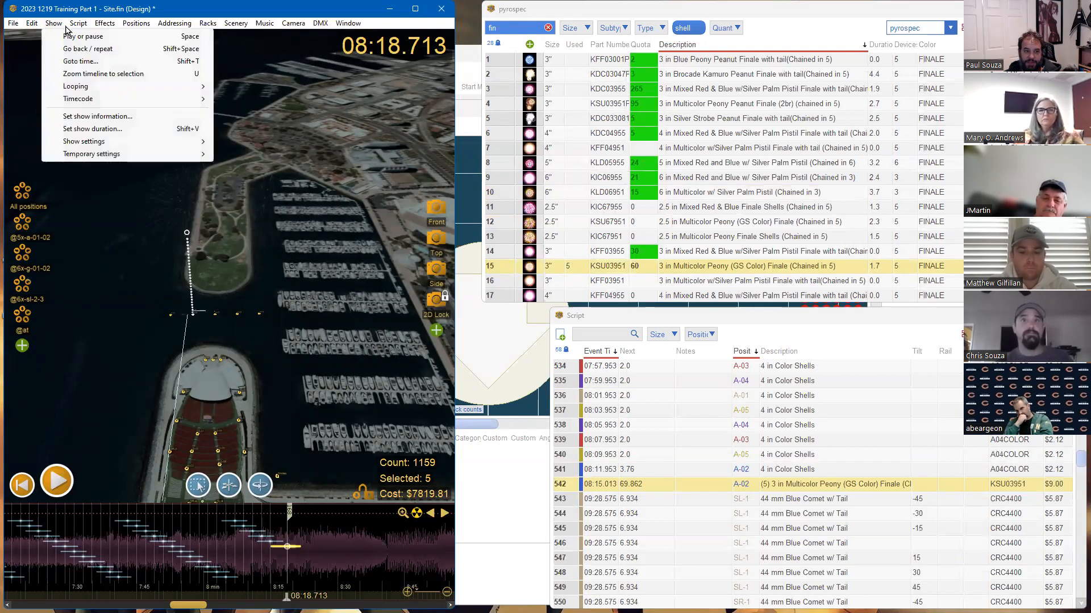
{"action": "mouse_move", "coordinate": [78, 24]}
{"action": "mouse_move", "coordinate": [157, 290]}
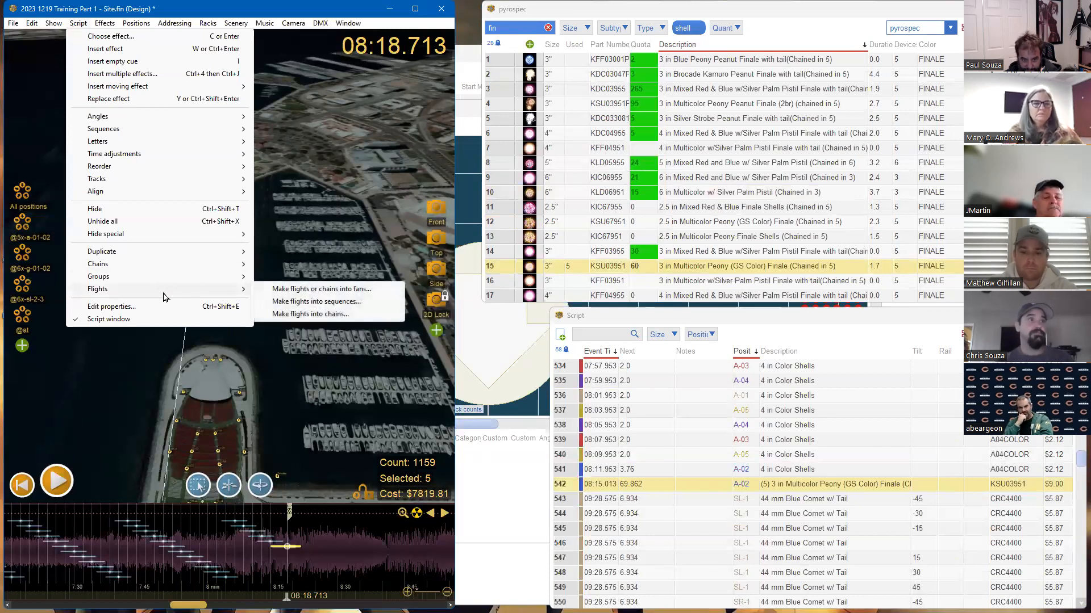
{"action": "left_click", "coordinate": [303, 290]}
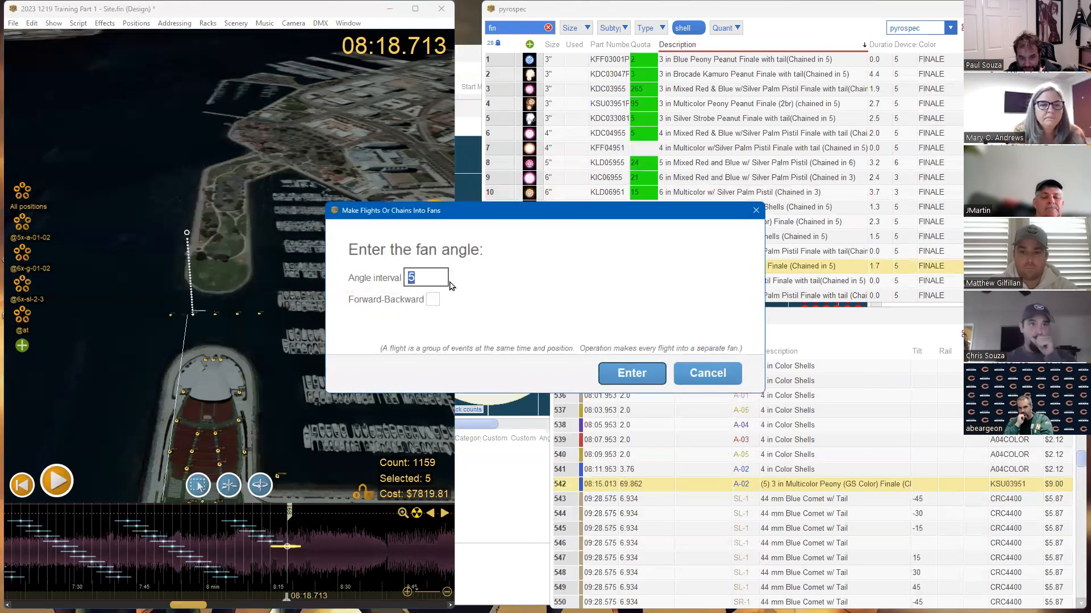
{"action": "type", "text": "15"}
{"action": "key", "text": "Return"}
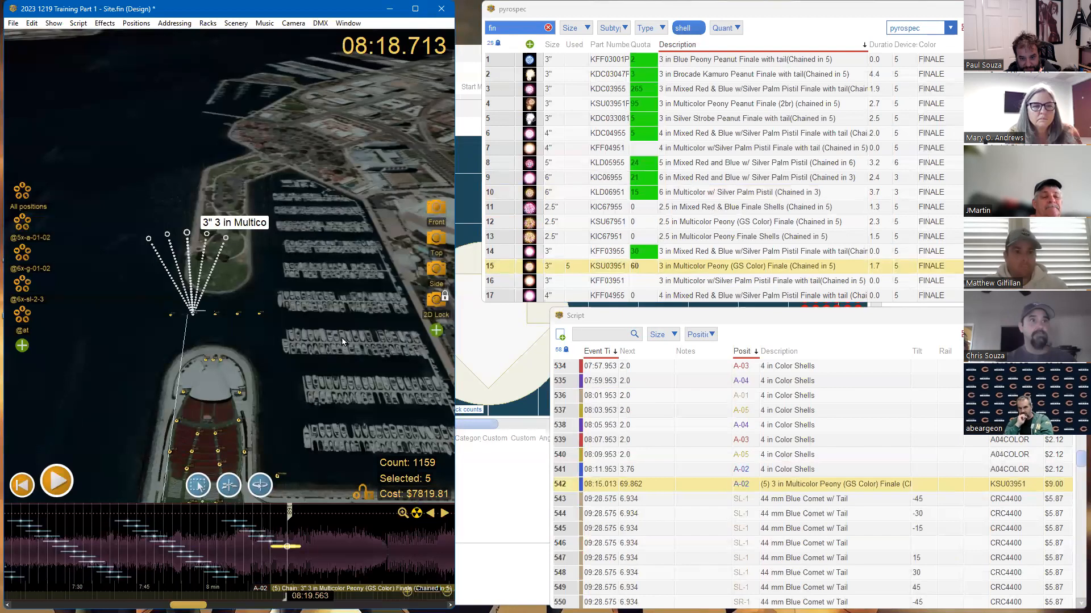
Duplicate the fanned 3 in finale chain at A-02 to event times 08:16.923, 08:19.470, 08:20.998 and 08:22.908
{"action": "left_click", "coordinate": [573, 484]}
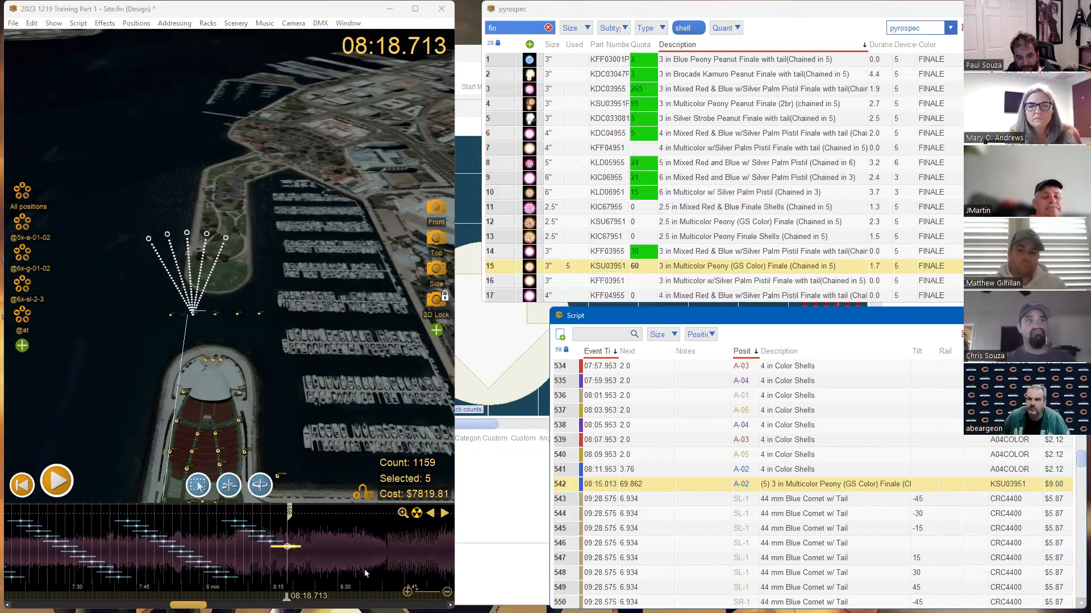
{"action": "left_click", "coordinate": [295, 567]}
{"action": "key", "text": "ctrl+v"}
{"action": "left_click", "coordinate": [306, 561]}
{"action": "key", "text": "ctrl+v"}
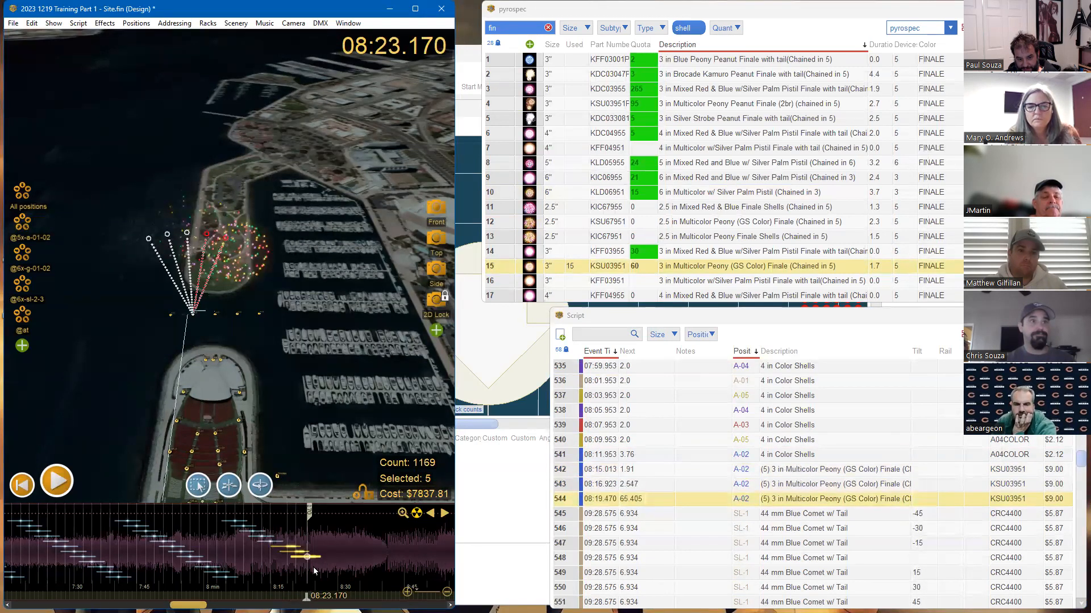
{"action": "left_click", "coordinate": [312, 567]}
{"action": "key", "text": "ctrl+v"}
{"action": "left_click", "coordinate": [322, 568]}
{"action": "key", "text": "ctrl+v"}
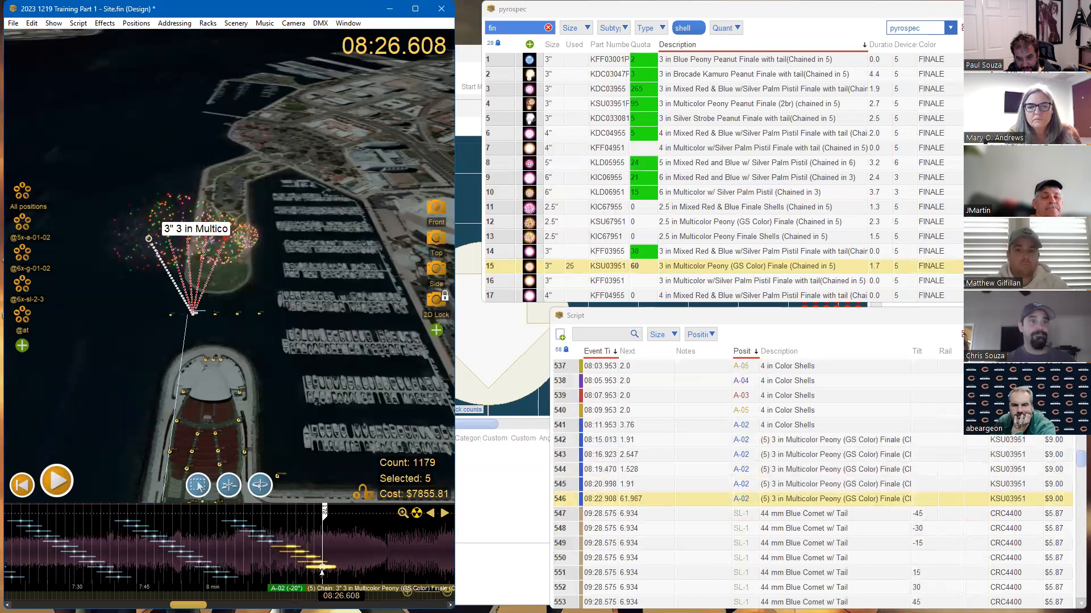
Copy the five fanned 3 in finale chains from A-02 to position A-04 at the same times and preview them
{"action": "left_click_drag", "start_coordinate": [572, 447], "coordinate": [560, 507]}
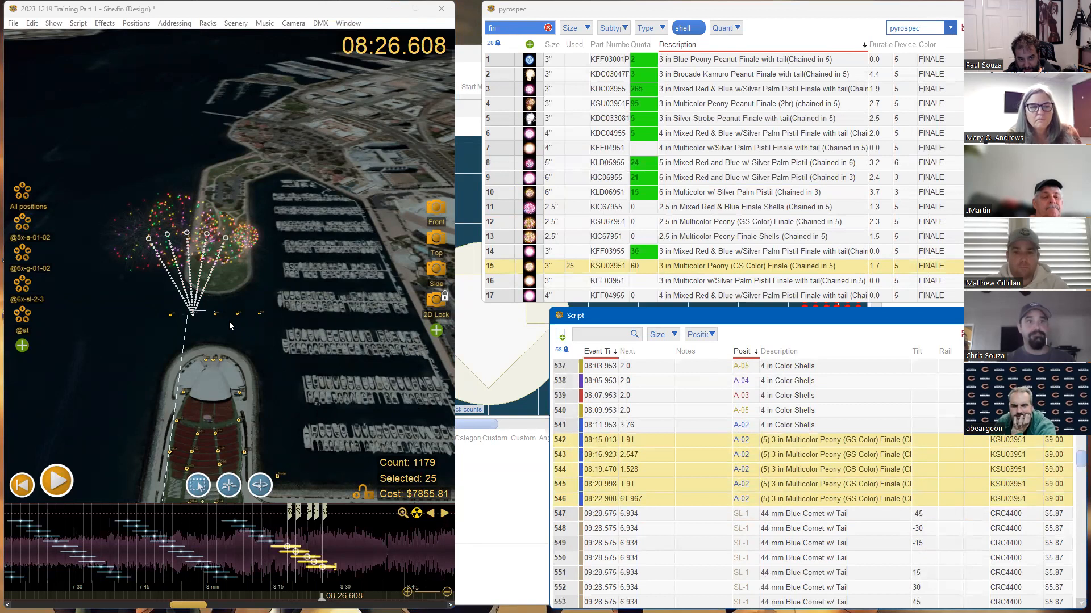
{"action": "left_click", "coordinate": [397, 405]}
{"action": "left_click", "coordinate": [565, 446]}
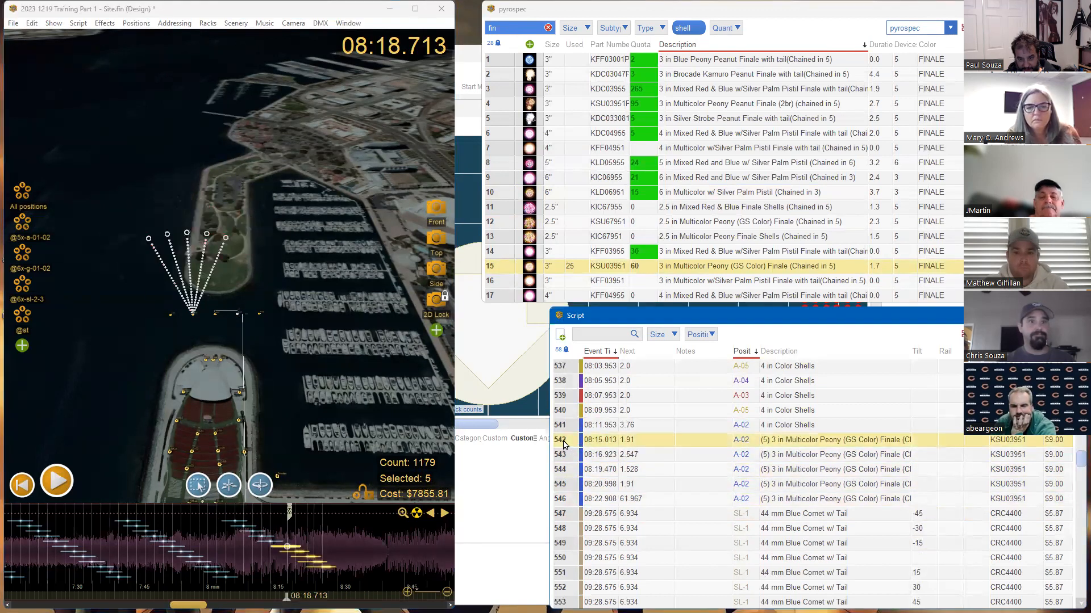
{"action": "key", "text": "ctrl+v"}
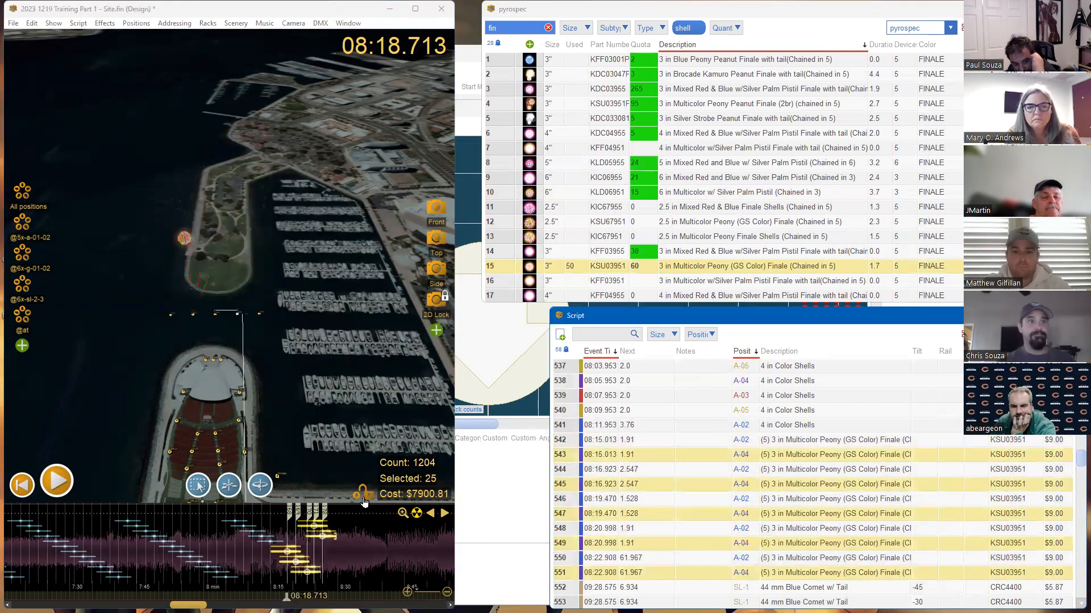
{"action": "left_click", "coordinate": [278, 568]}
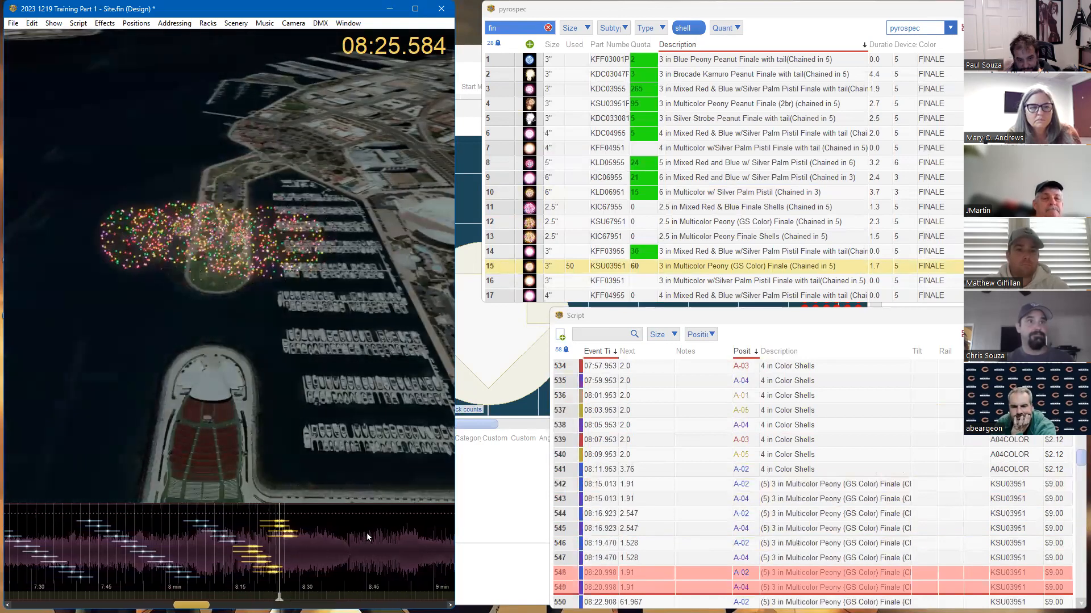
{"action": "key", "text": "space"}
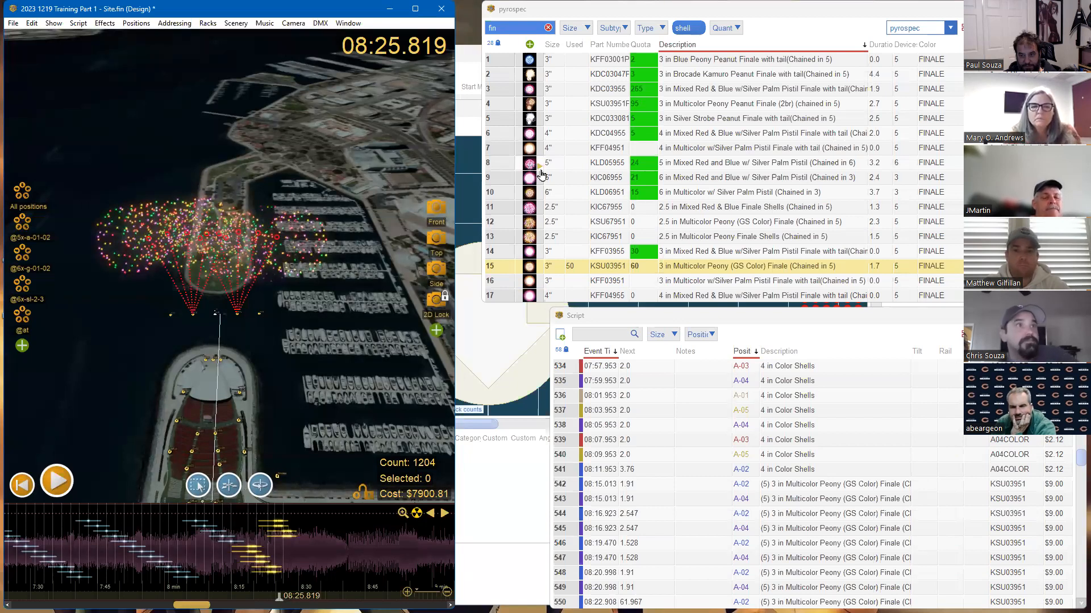
Sort the effects by size and insert the 5 in GS Red and Blue w/ Silver Palm Pistil (Chained in 3) three times at A-03 at 08:33.332
{"action": "left_click", "coordinate": [553, 44]}
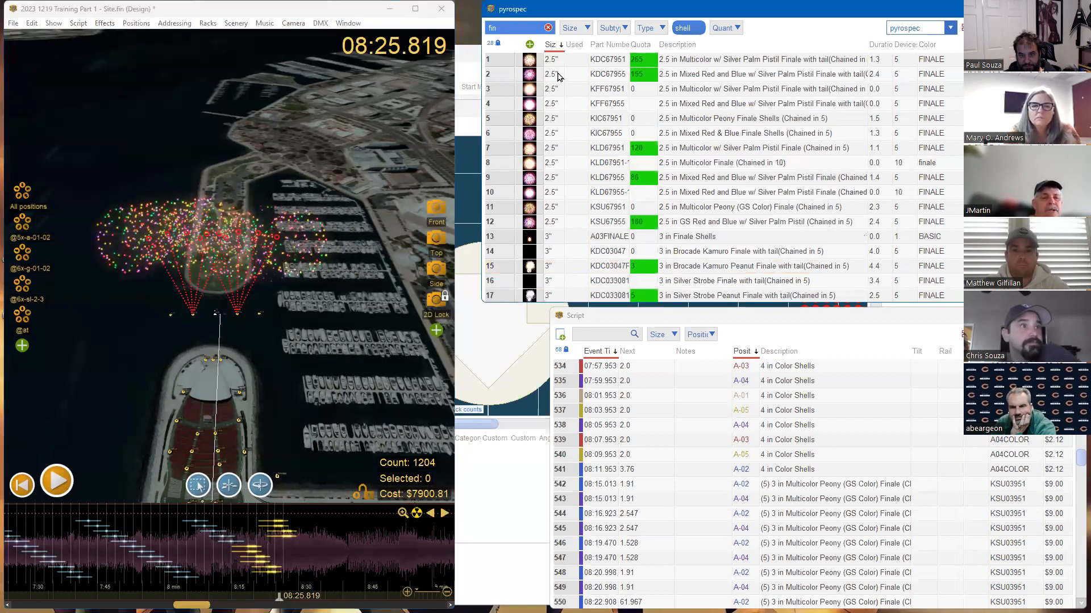
{"action": "scroll", "coordinate": [762, 104], "scroll_direction": "down", "scroll_amount": 20}
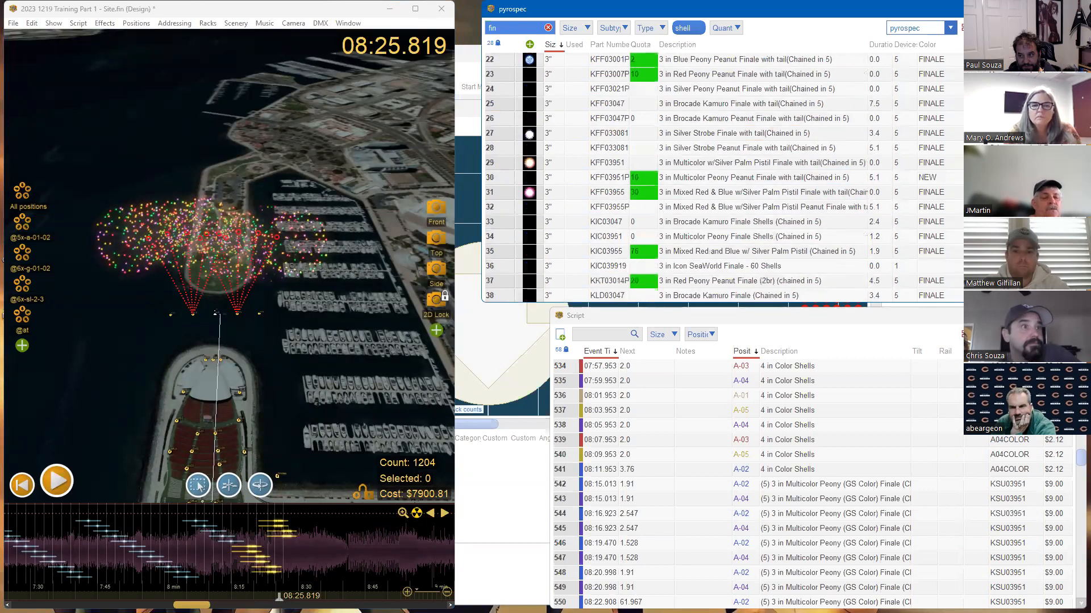
{"action": "scroll", "coordinate": [722, 170], "scroll_direction": "up", "scroll_amount": 3}
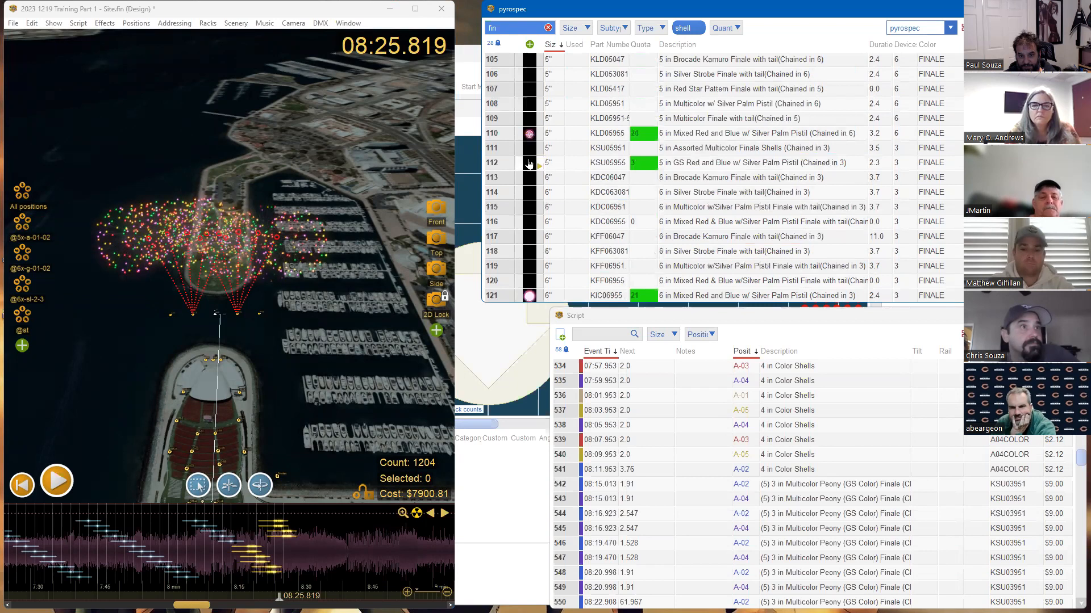
{"action": "left_click", "coordinate": [314, 549]}
{"action": "left_click", "coordinate": [527, 167]}
{"action": "left_click", "coordinate": [528, 167]}
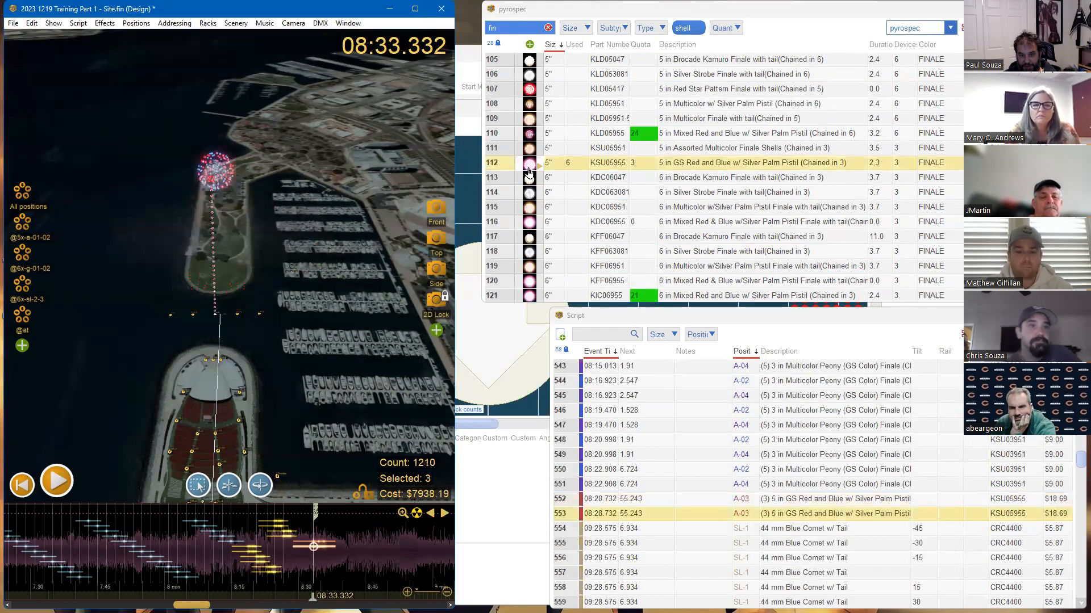
{"action": "left_click", "coordinate": [527, 167]}
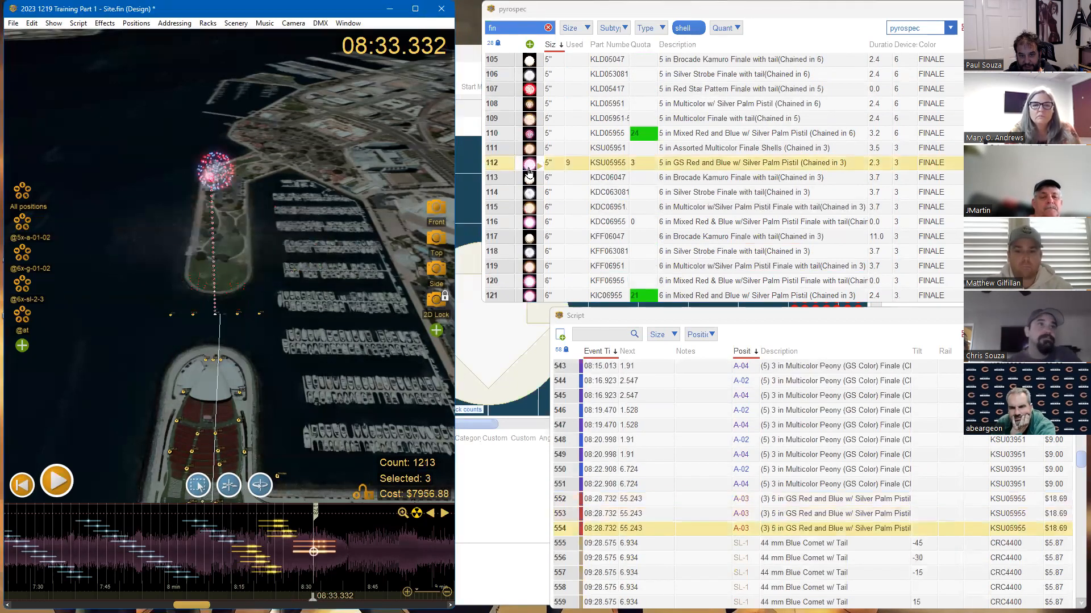
Delete two of the three identical 5 in GS Red and Blue w/ Silver Palm Pistil chains at A-03
{"action": "left_click", "coordinate": [362, 553]}
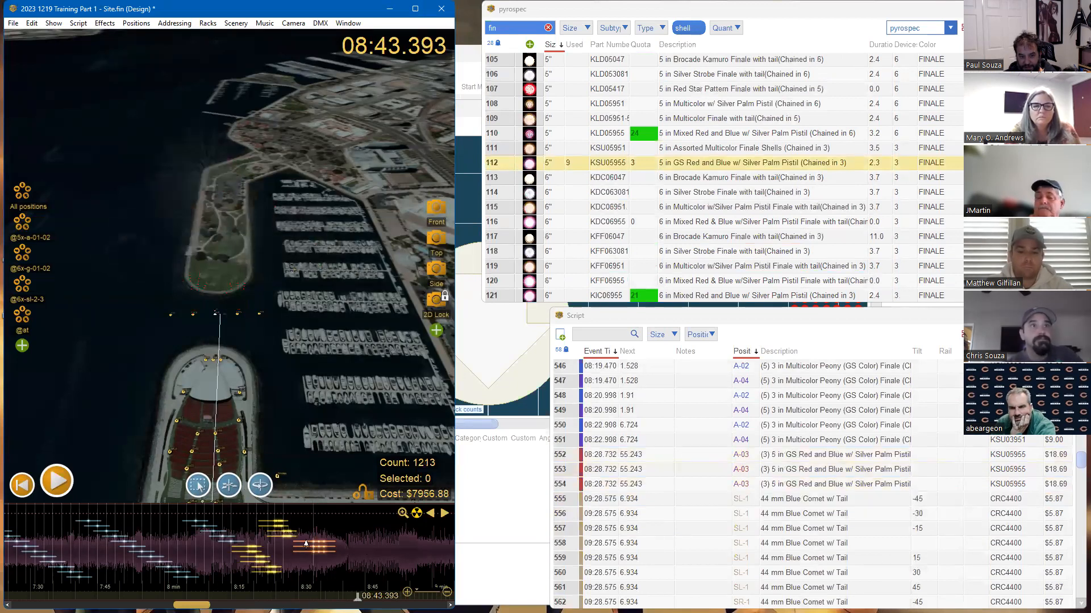
{"action": "left_click", "coordinate": [565, 454]}
{"action": "left_click", "coordinate": [568, 469]}
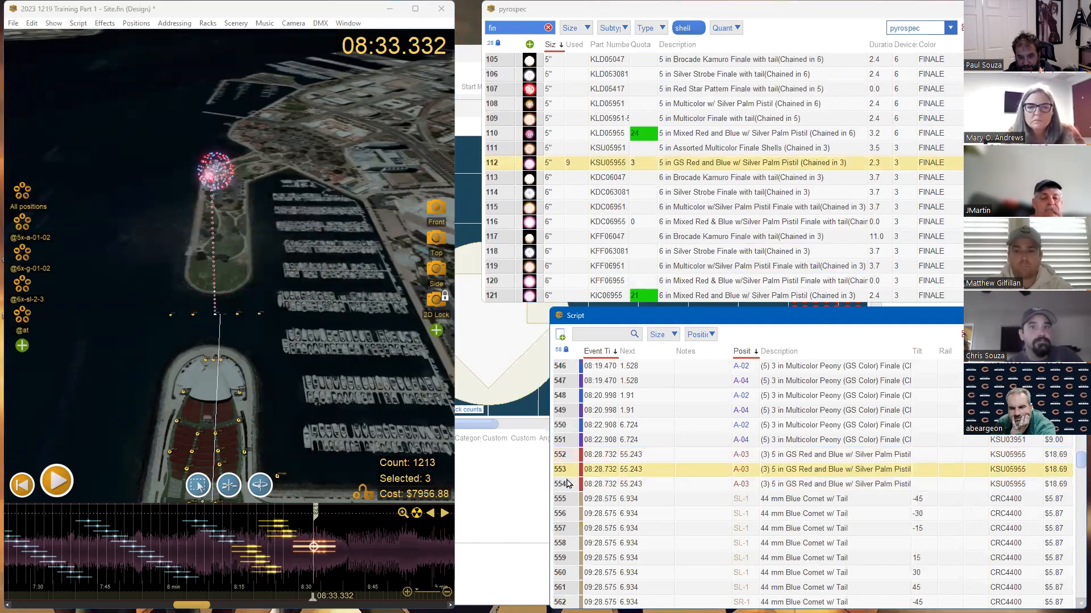
{"action": "left_click", "coordinate": [567, 484], "text": "shift"}
{"action": "key", "text": "Delete"}
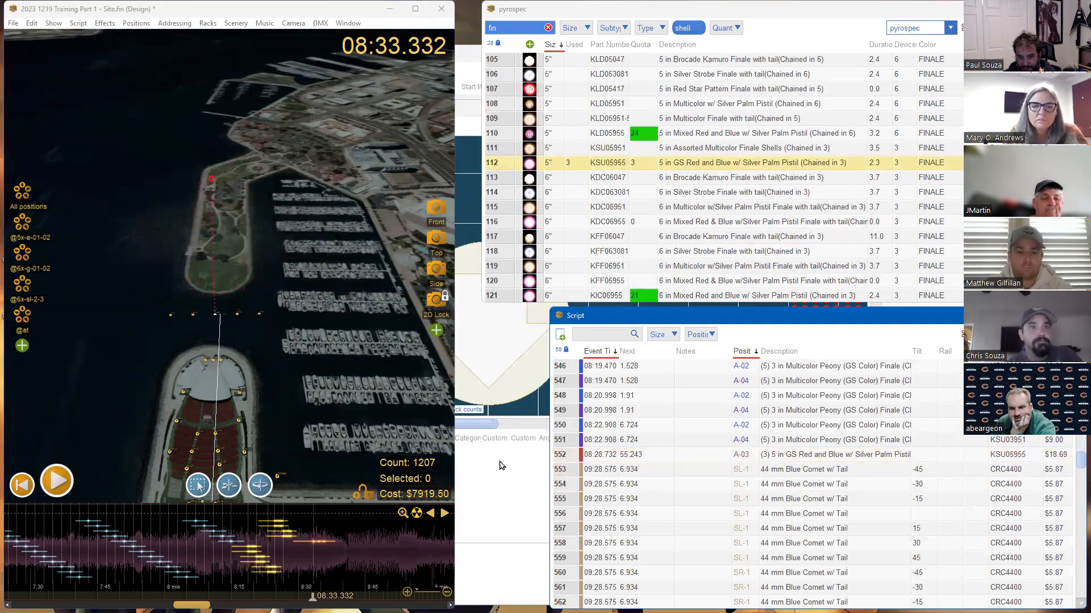
Make the remaining 5 in GS Red and Blue chain at A-03 into a fan with a 5-degree angle interval
{"action": "left_click", "coordinate": [576, 455]}
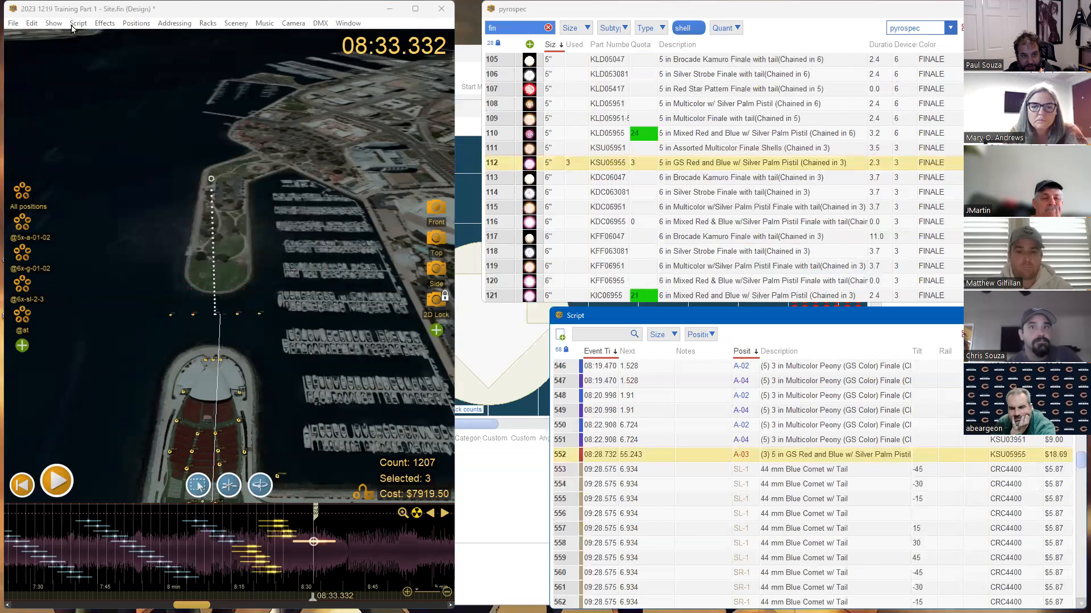
{"action": "left_click", "coordinate": [76, 24]}
{"action": "mouse_move", "coordinate": [130, 289]}
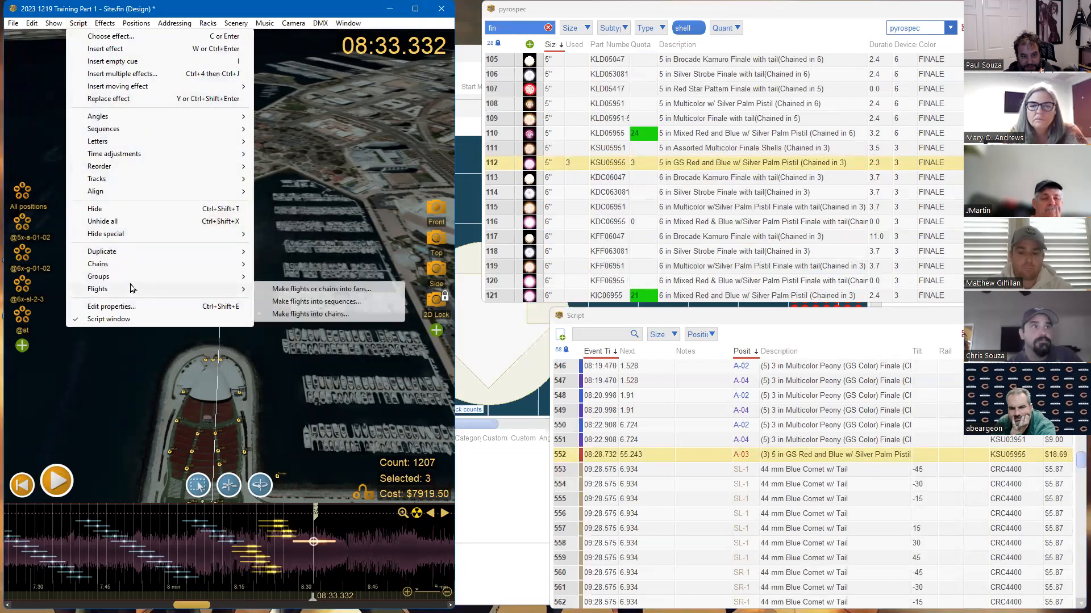
{"action": "left_click", "coordinate": [279, 289]}
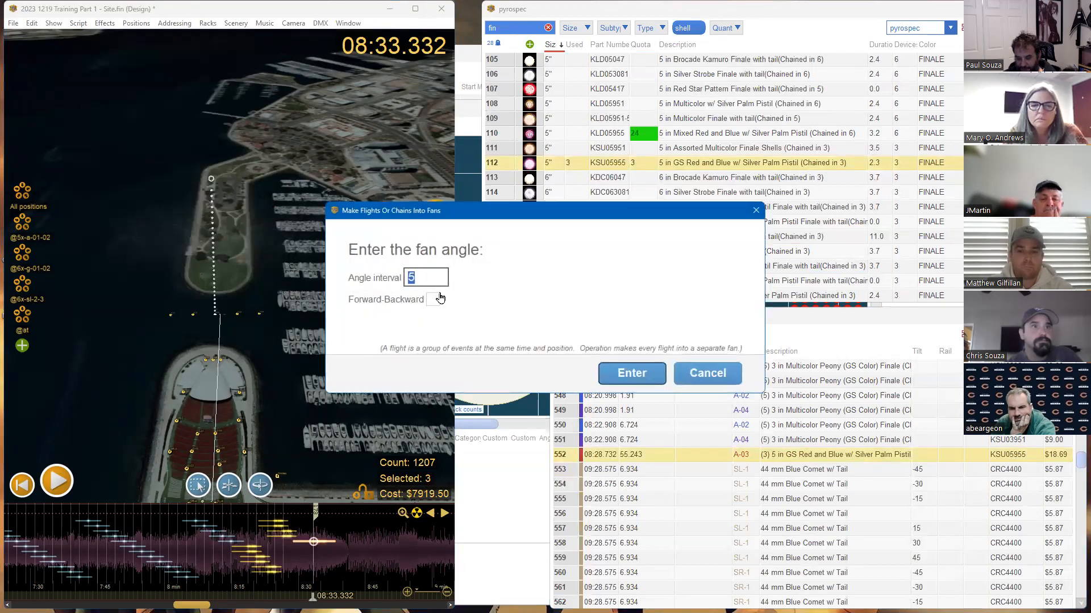
{"action": "key", "text": "Return"}
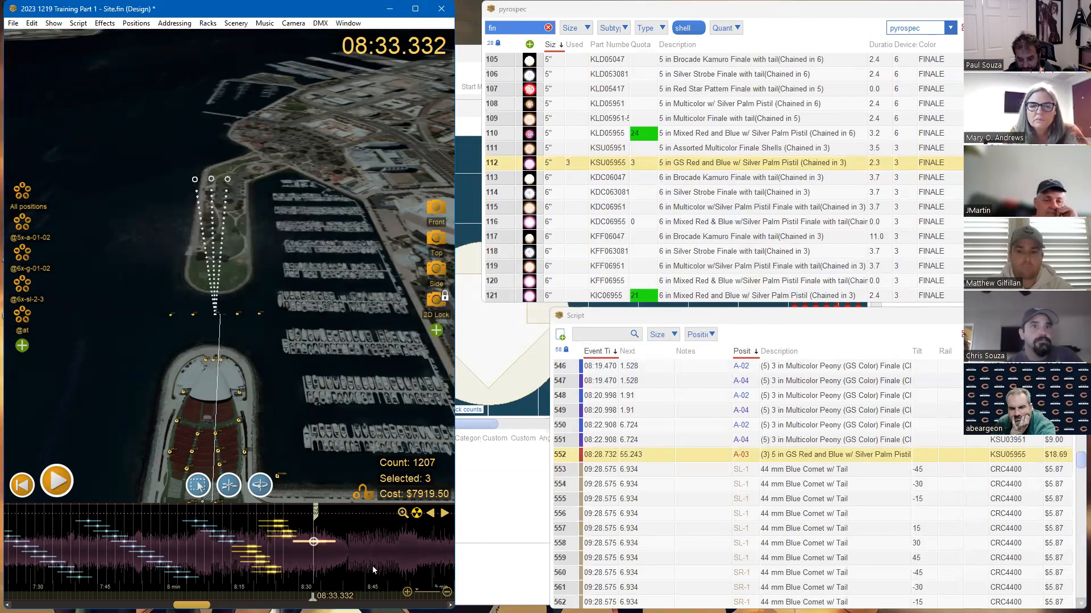
Duplicate the fanned 5 in chain at A-03 to event times 08:30.897 and 08:32.552, and move the first one to 08:28.350
{"action": "left_click", "coordinate": [327, 565]}
{"action": "left_click", "coordinate": [330, 565]}
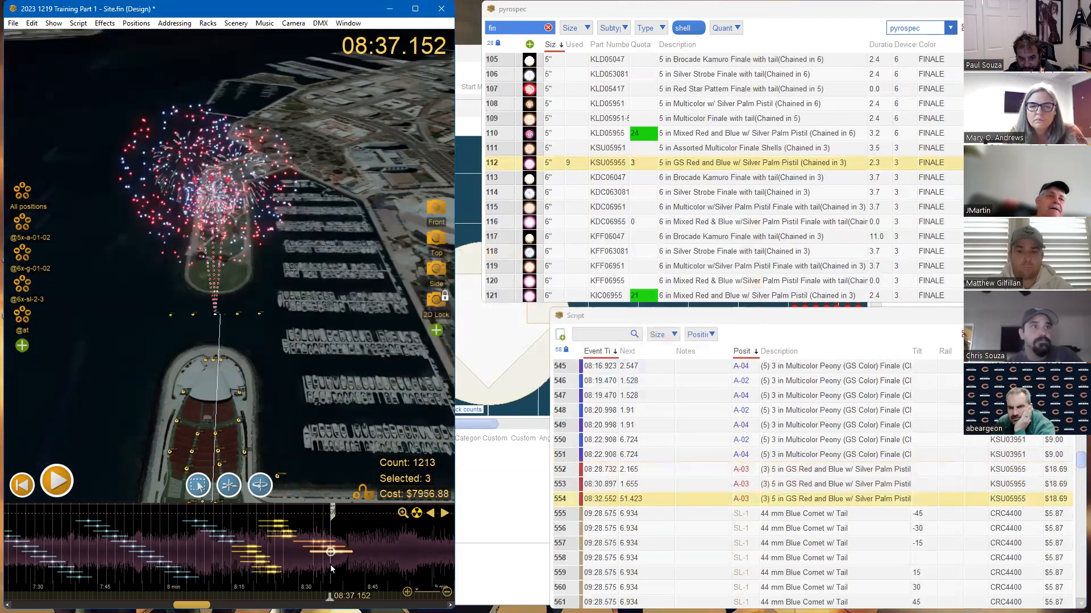
{"action": "left_click", "coordinate": [301, 561]}
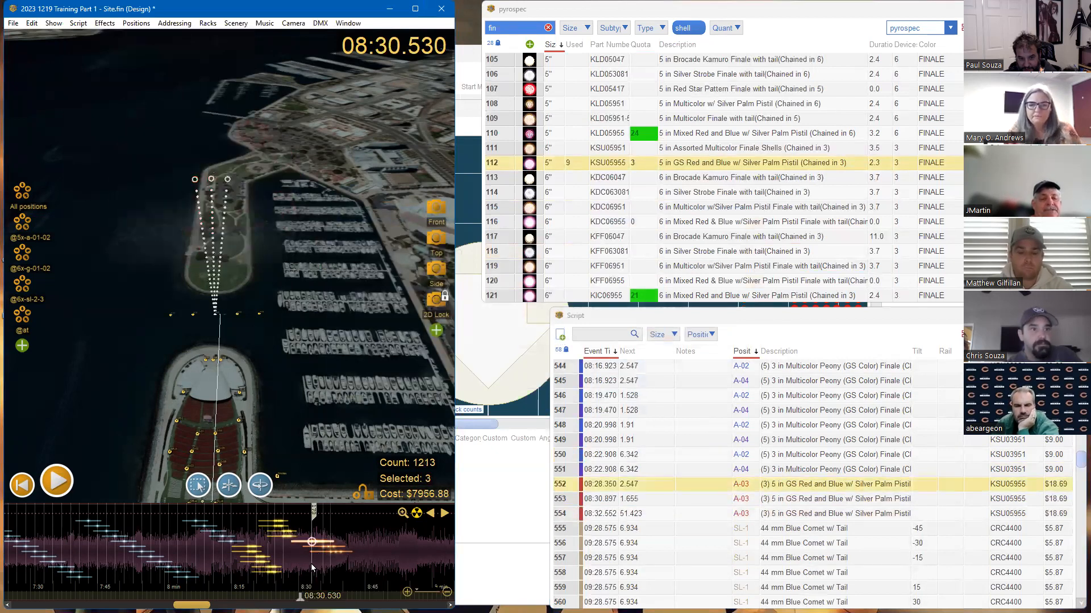
Duplicate the three fanned 5 in GS Red and Blue chains at A-03 to event times 08:40.449, 08:42.996 and 08:44.651
{"action": "left_click_drag", "start_coordinate": [304, 523], "coordinate": [351, 586]}
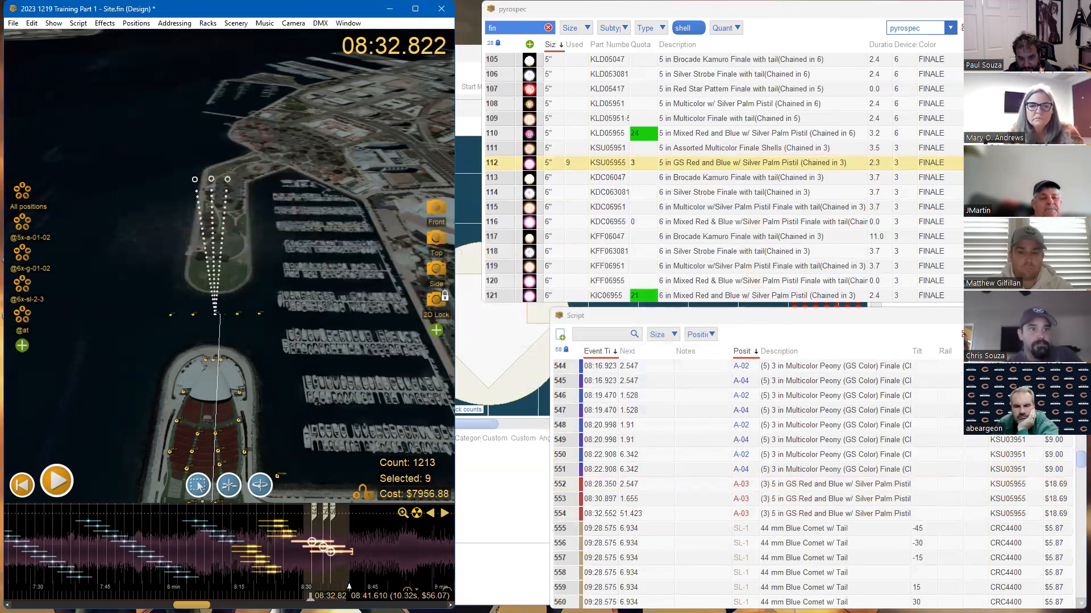
{"action": "key", "text": "ctrl+v"}
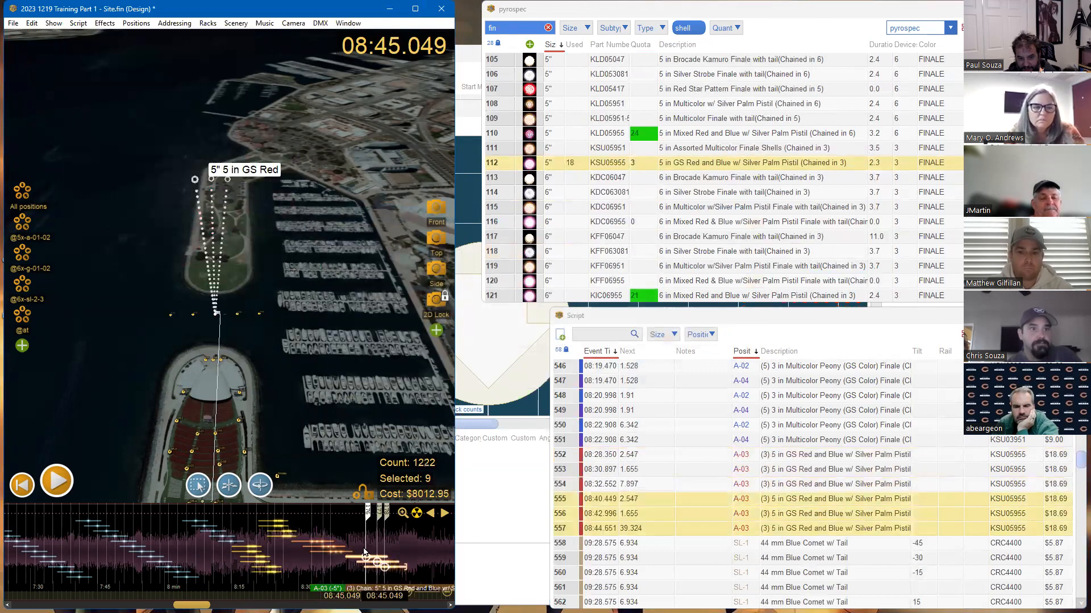
{"action": "left_click", "coordinate": [352, 541]}
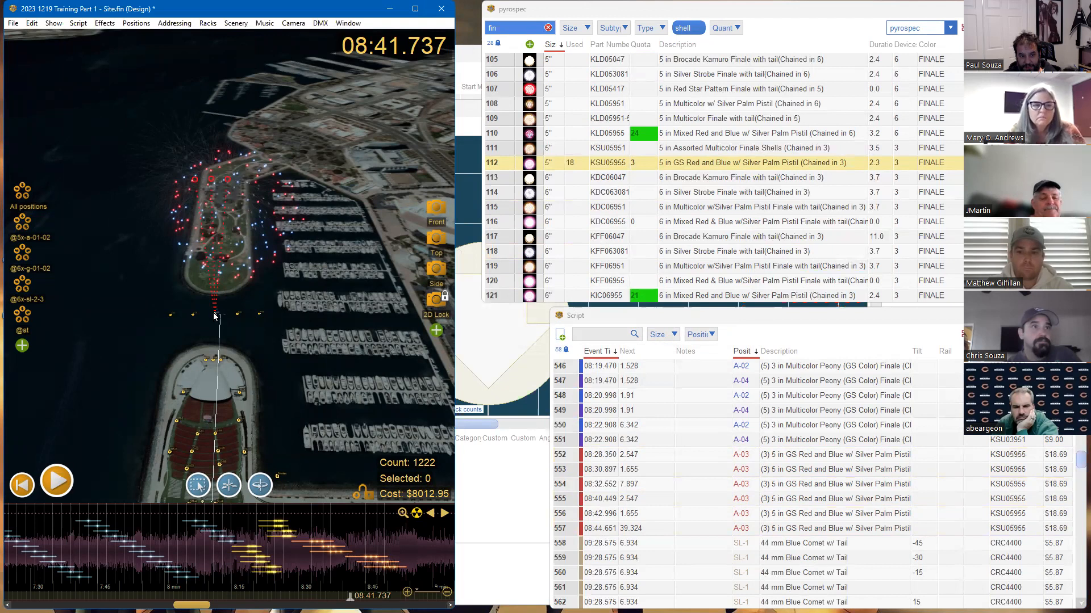
{"action": "scroll", "coordinate": [235, 335], "scroll_direction": "up", "scroll_amount": 2}
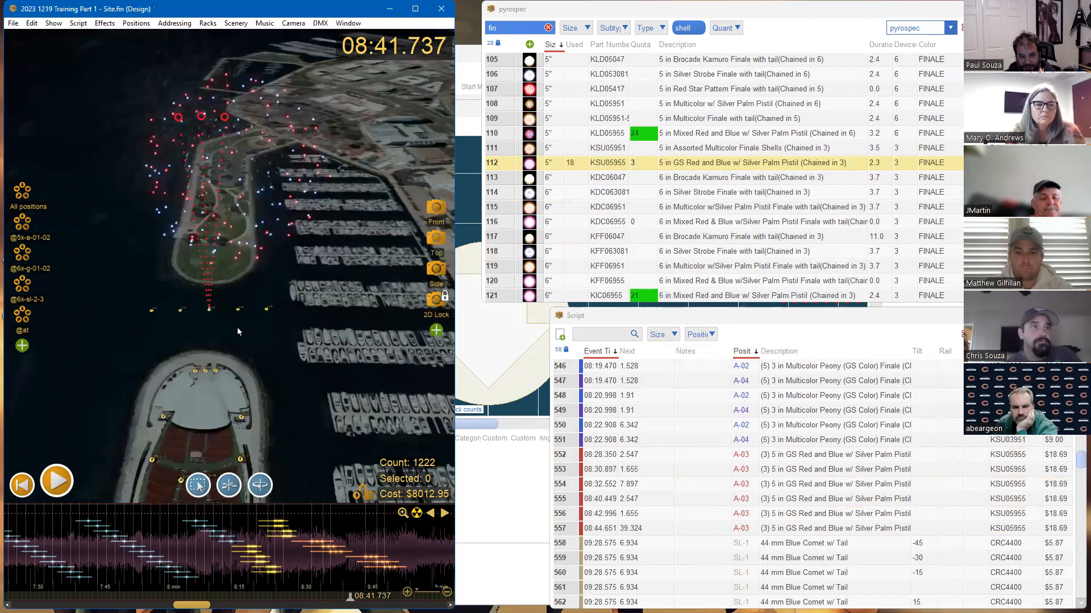
Filter the effects list to 5" shells and clear the "fin" search text
{"action": "left_click", "coordinate": [573, 29]}
{"action": "scroll", "coordinate": [585, 364], "scroll_direction": "down", "scroll_amount": 5}
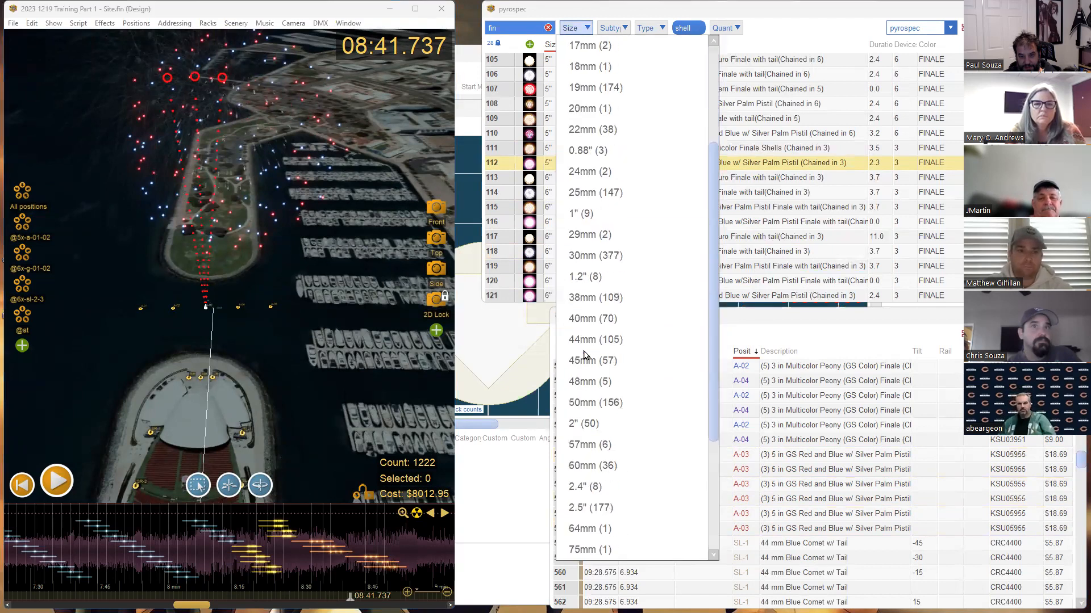
{"action": "left_click", "coordinate": [582, 466]}
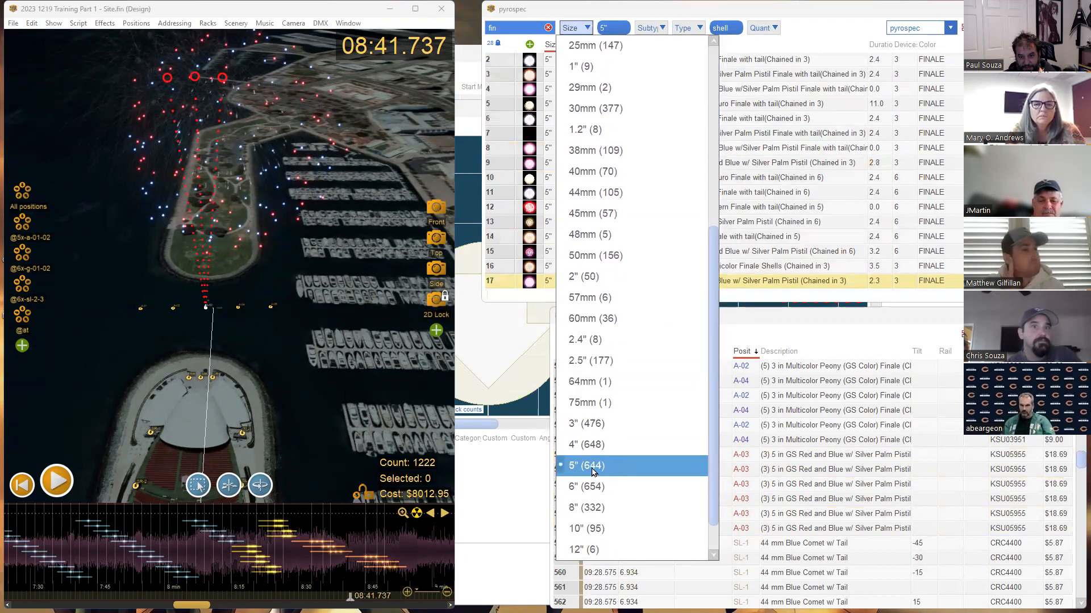
{"action": "left_click", "coordinate": [548, 27]}
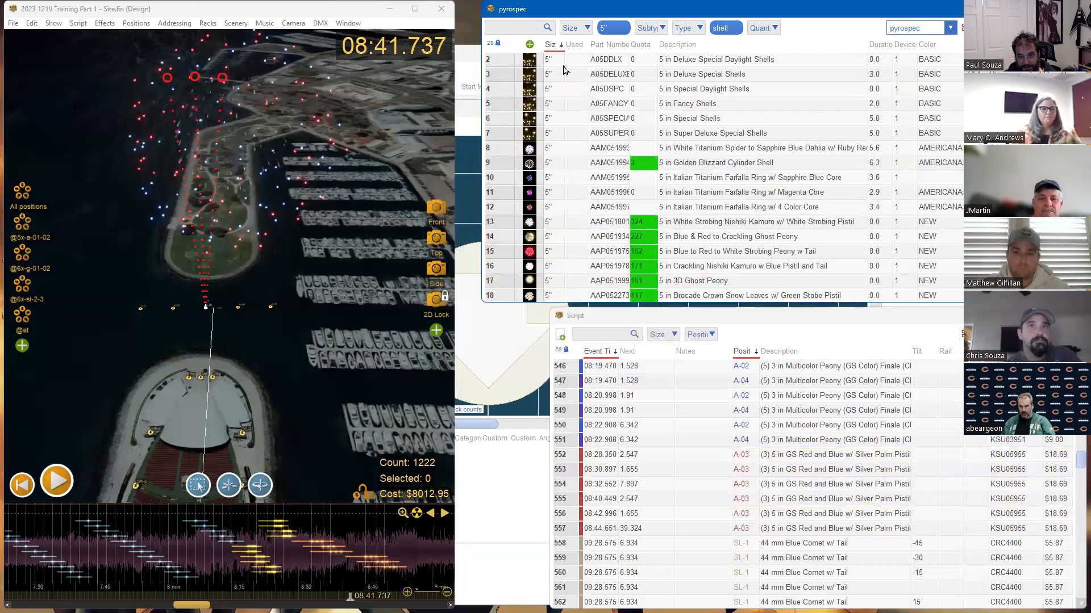
Insert 91 of the 5 in Deluxe Special Daylight Shells at A-03 at 08:55.110, with 0.1 seconds between them
{"action": "left_click", "coordinate": [409, 552]}
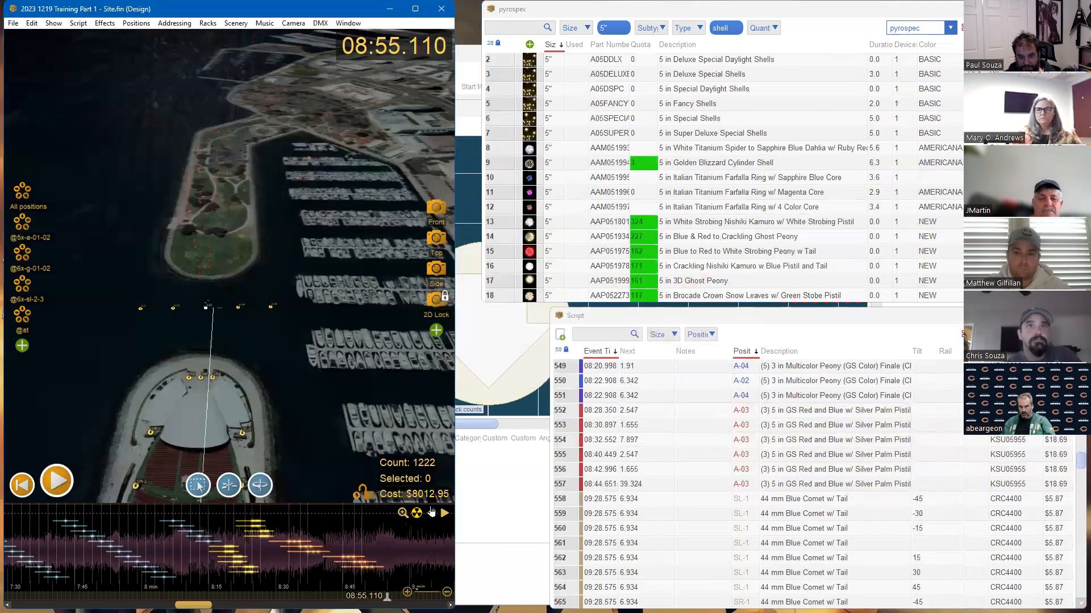
{"action": "left_click", "coordinate": [500, 61]}
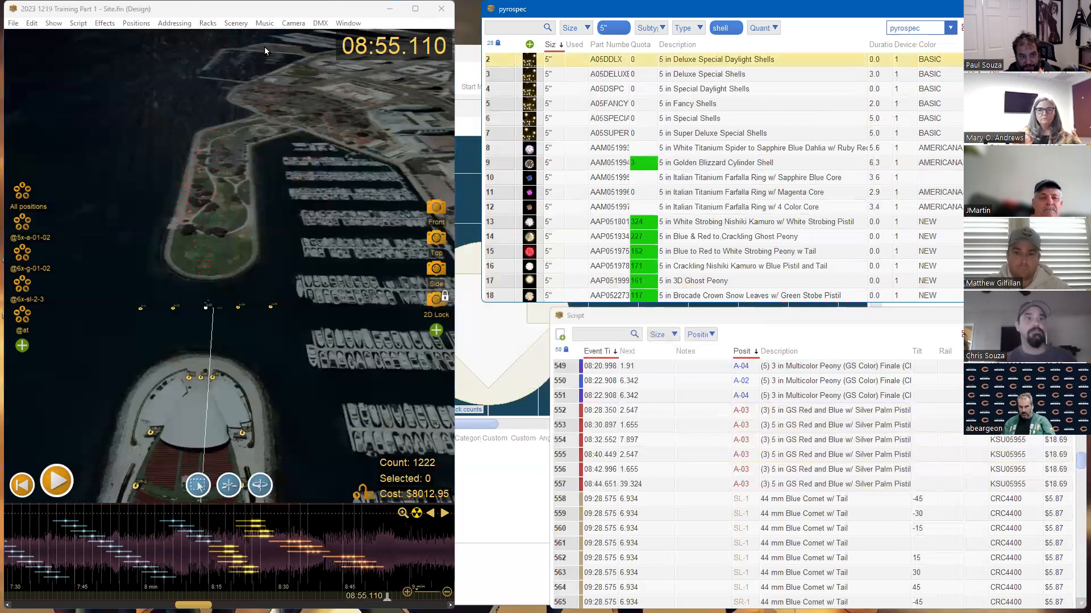
{"action": "left_click", "coordinate": [126, 24]}
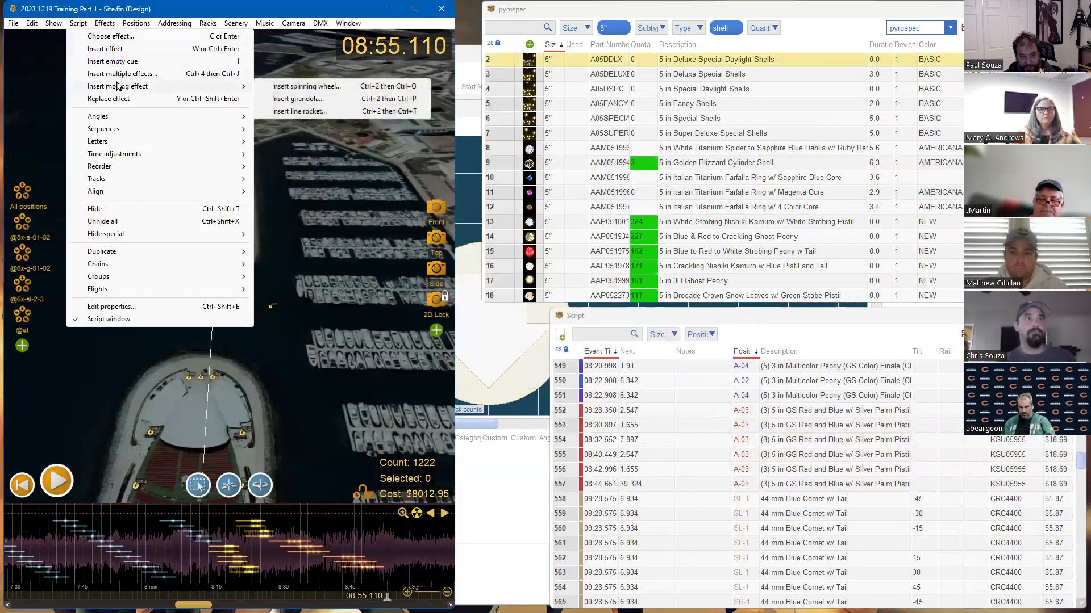
{"action": "left_click", "coordinate": [119, 73]}
{"action": "double_click", "coordinate": [505, 281]}
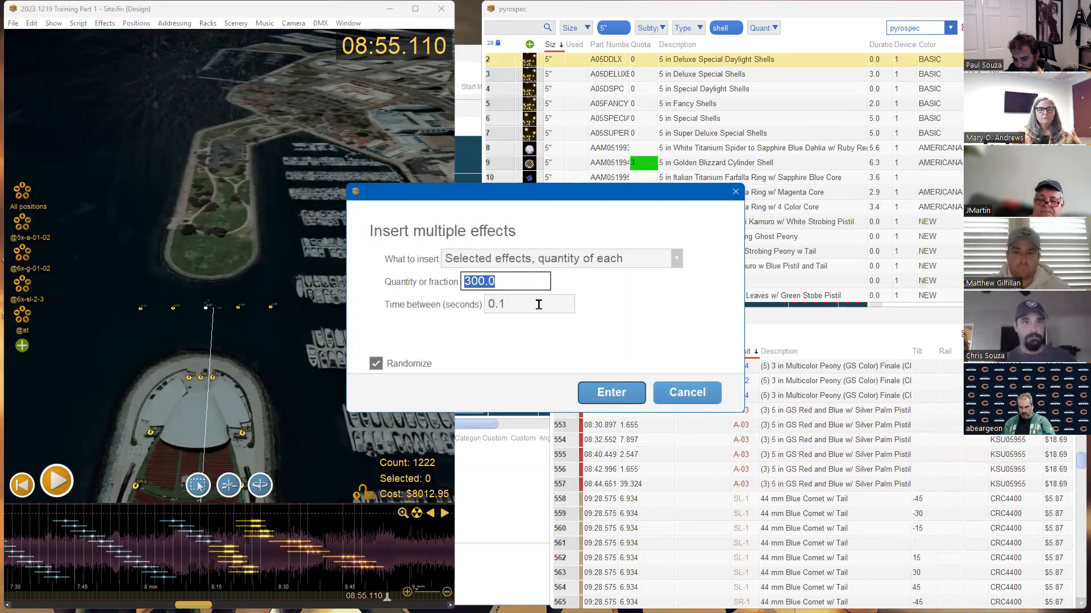
{"action": "type", "text": "91"}
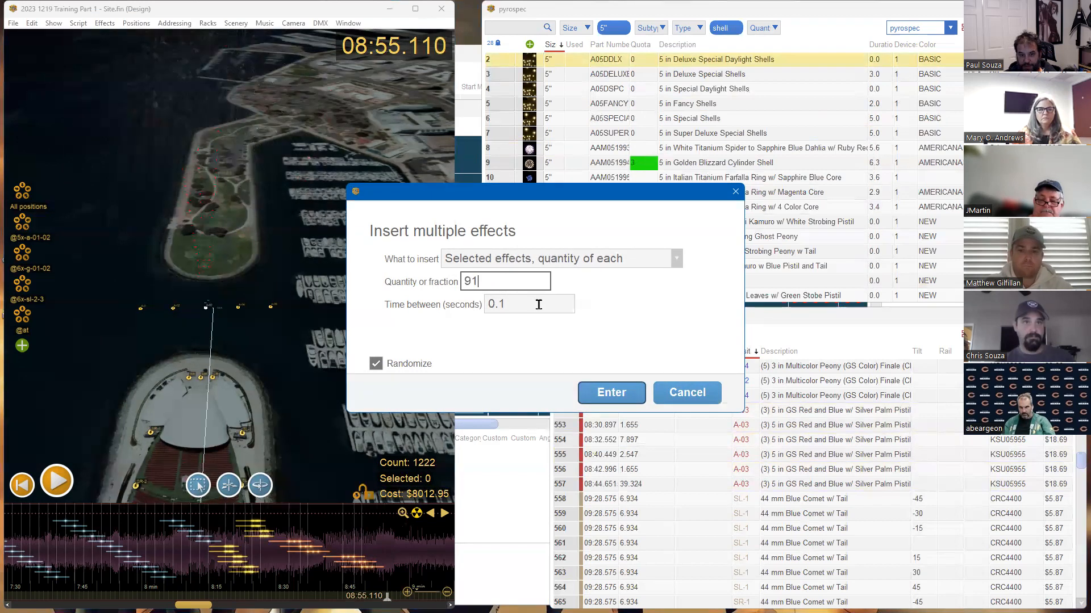
{"action": "key", "text": "Return"}
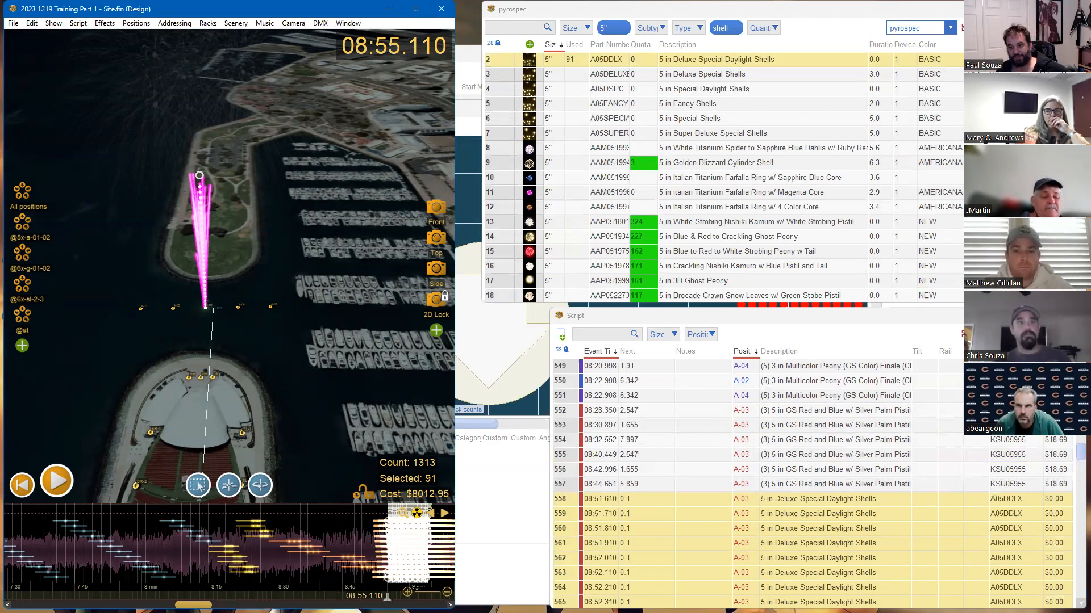
Widen the script table and show its Size column
{"action": "left_click_drag", "start_coordinate": [1079, 452], "coordinate": [1080, 365]}
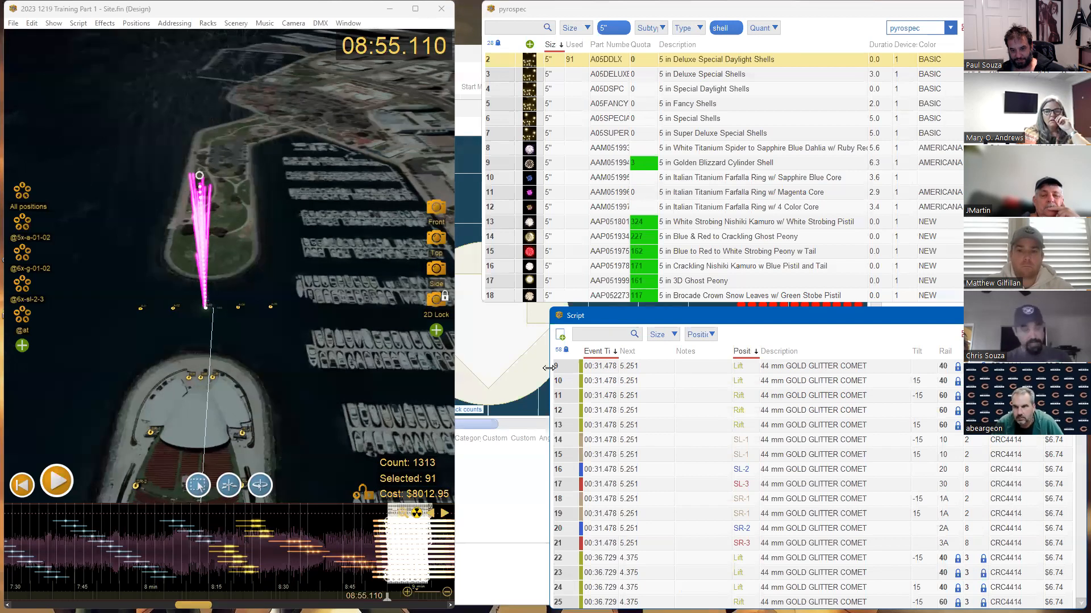
{"action": "left_click_drag", "start_coordinate": [548, 368], "coordinate": [466, 368]}
{"action": "right_click", "coordinate": [847, 348]}
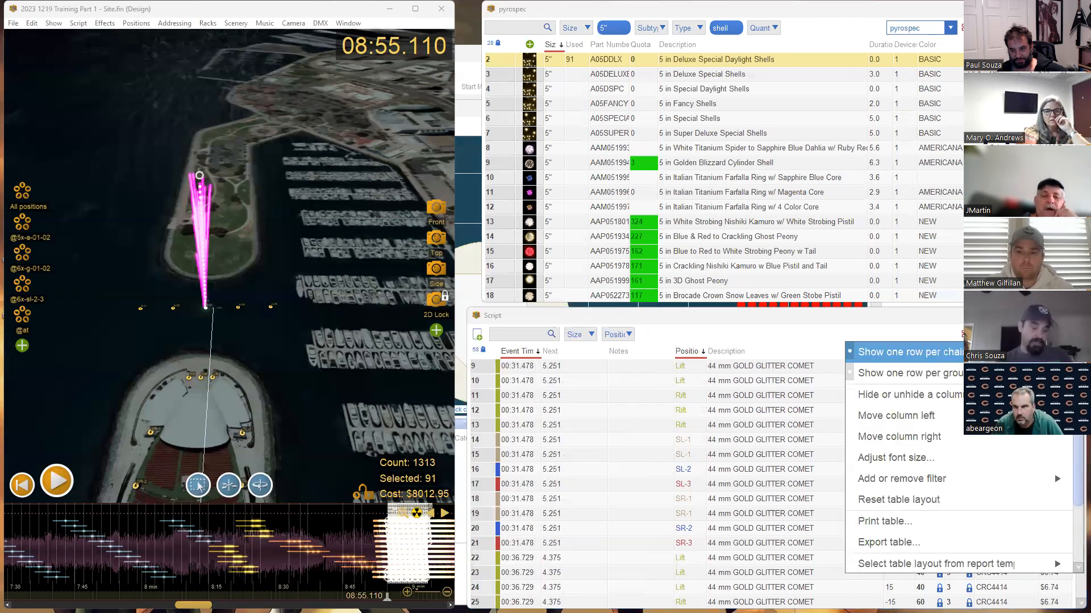
{"action": "mouse_move", "coordinate": [909, 394]}
{"action": "scroll", "coordinate": [806, 471], "scroll_direction": "down", "scroll_amount": 10}
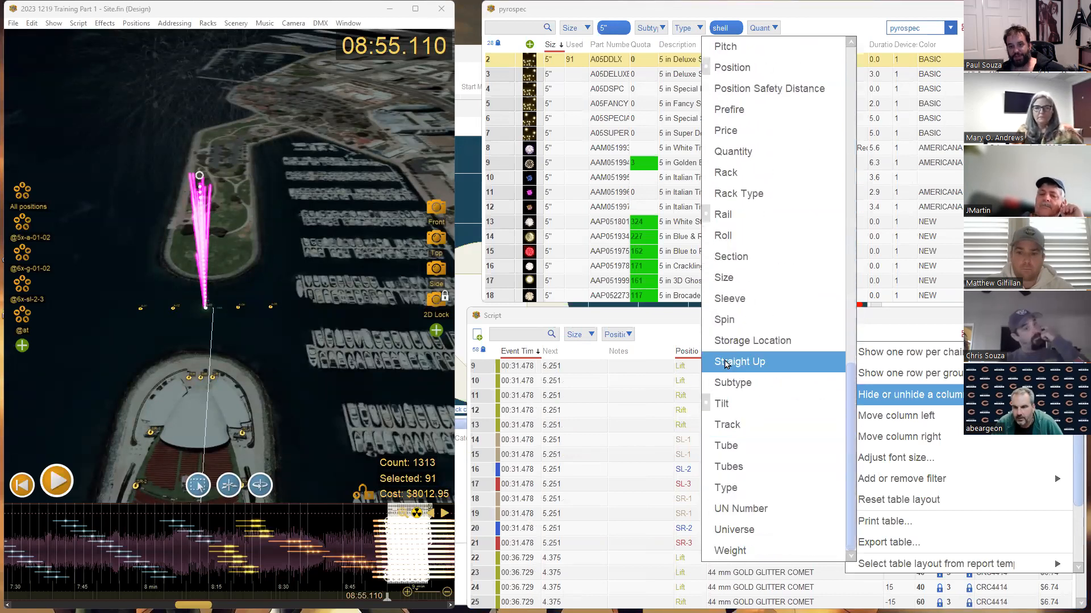
{"action": "left_click", "coordinate": [730, 298]}
{"action": "left_click", "coordinate": [681, 317]}
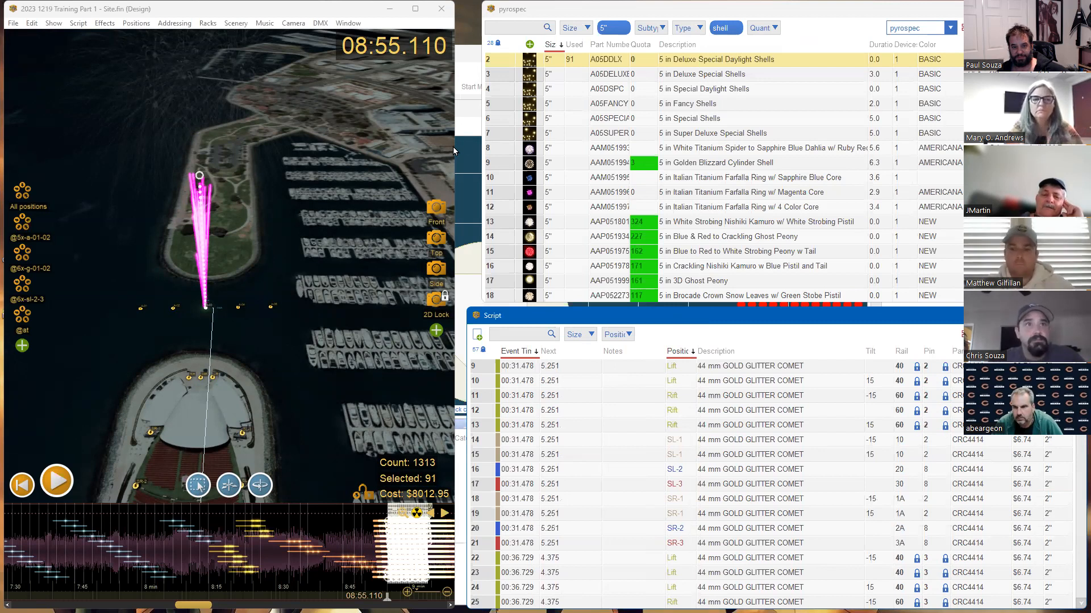
Narrow the design window, close the effects list and enlarge the script table to fill the freed space
{"action": "left_click_drag", "start_coordinate": [455, 144], "coordinate": [316, 144]}
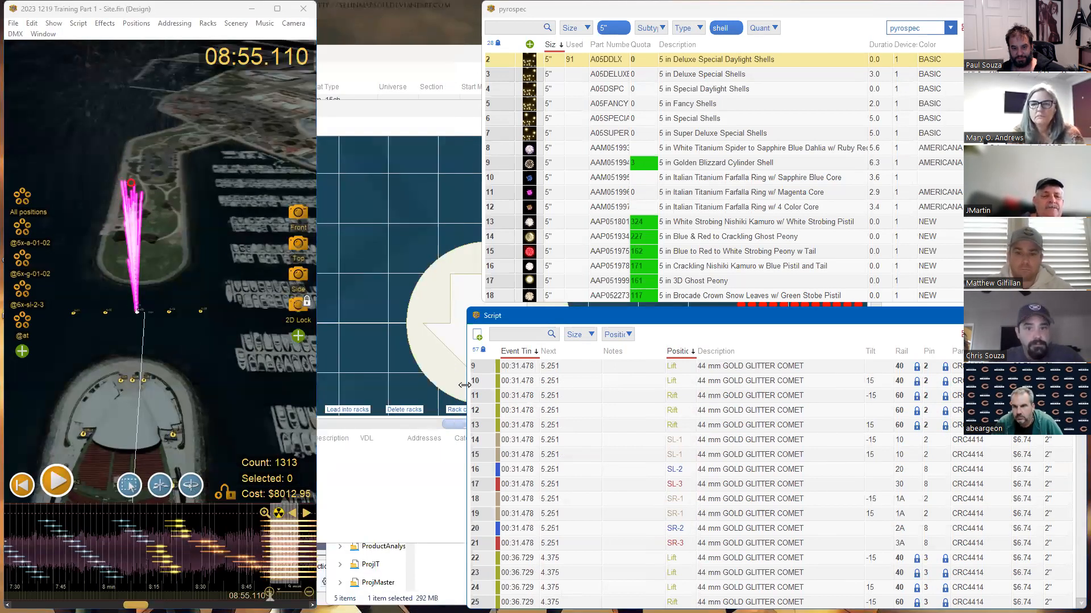
{"action": "left_click_drag", "start_coordinate": [464, 385], "coordinate": [320, 385]}
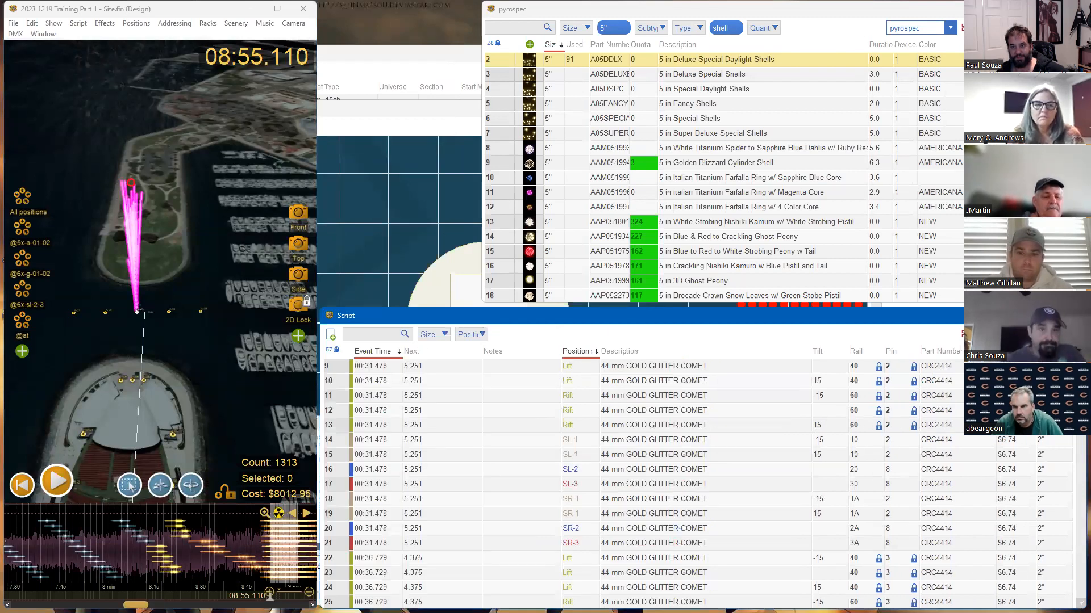
{"action": "left_click", "coordinate": [1039, 9]}
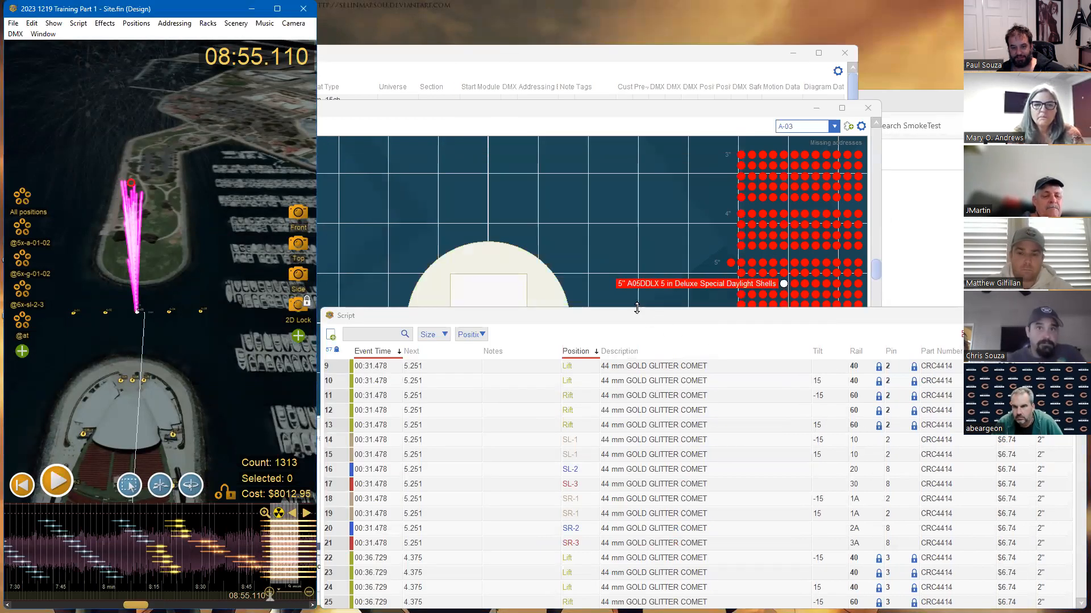
{"action": "left_click_drag", "start_coordinate": [637, 308], "coordinate": [637, 38]}
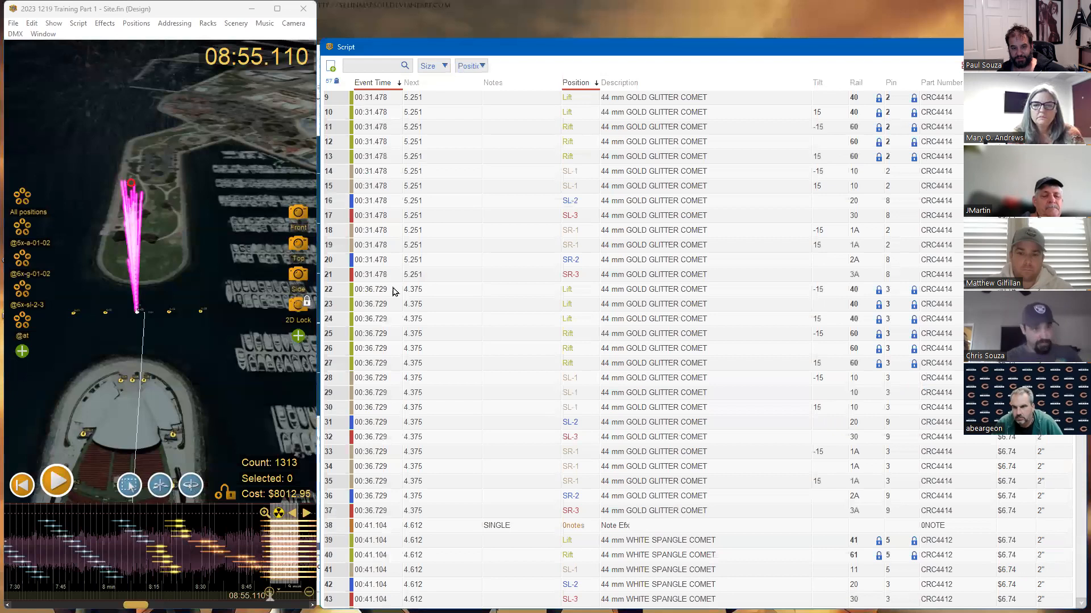
Examine the rail and pin addresses and their locks in the first rows of the script
{"action": "scroll", "coordinate": [494, 355], "scroll_direction": "up", "scroll_amount": 3}
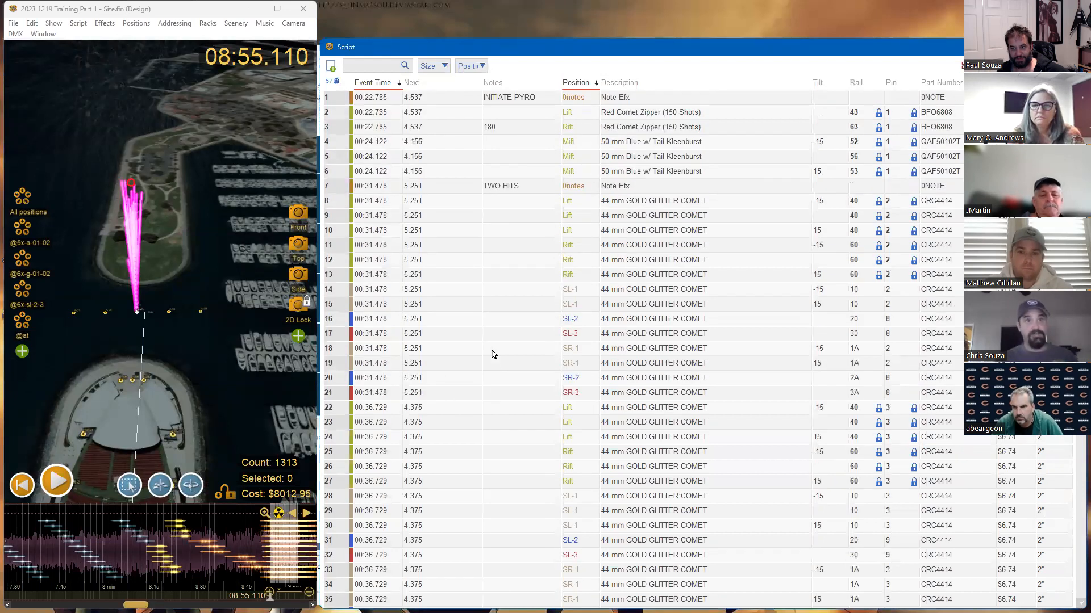
{"action": "scroll", "coordinate": [494, 354], "scroll_direction": "down", "scroll_amount": 6}
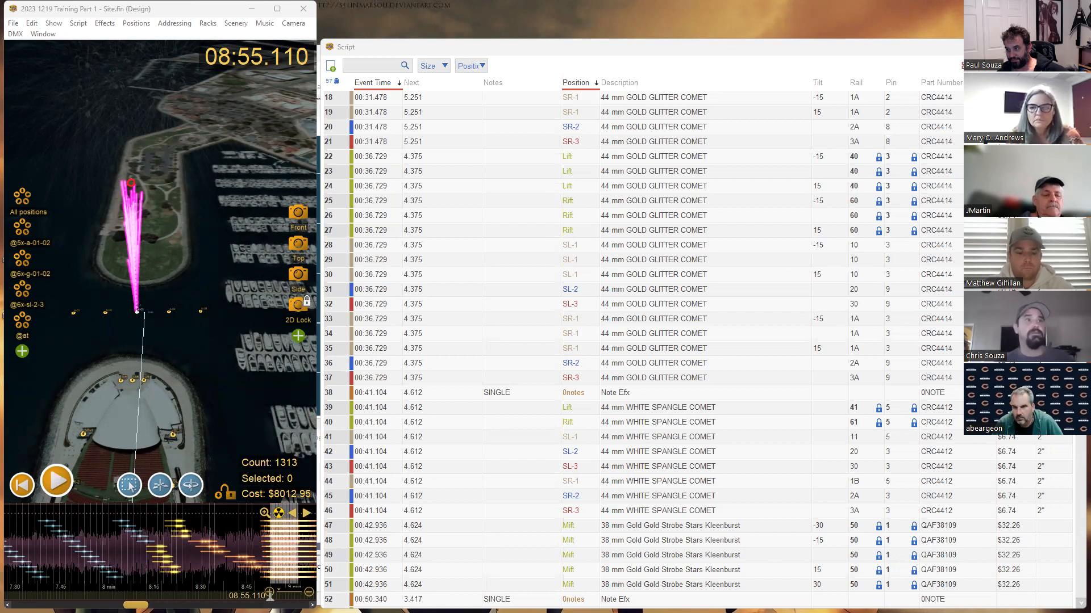
{"action": "mouse_move", "coordinate": [454, 612]}
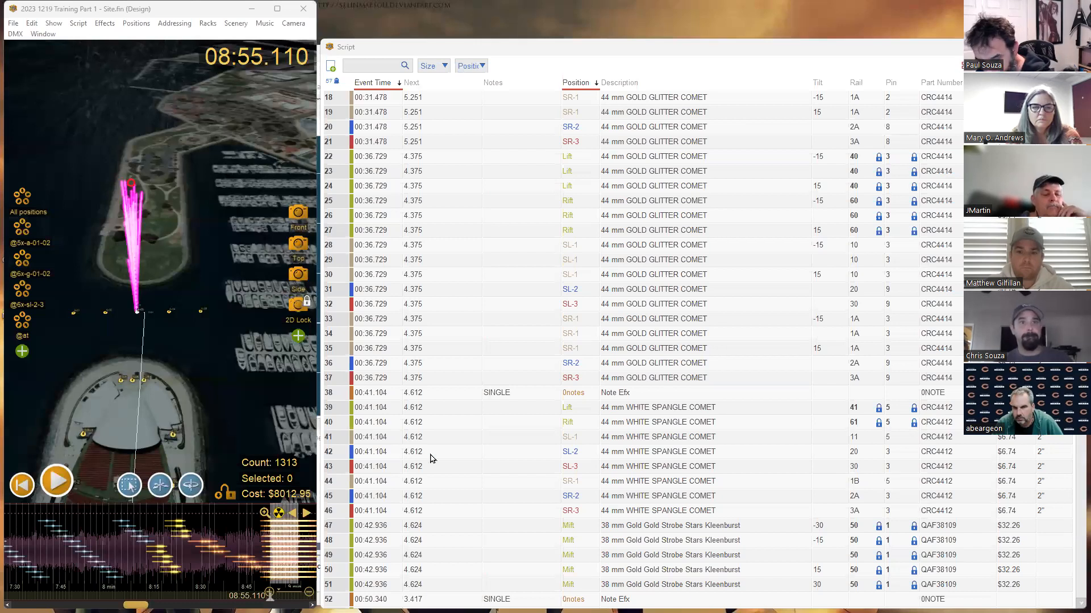
{"action": "left_click", "coordinate": [728, 58]}
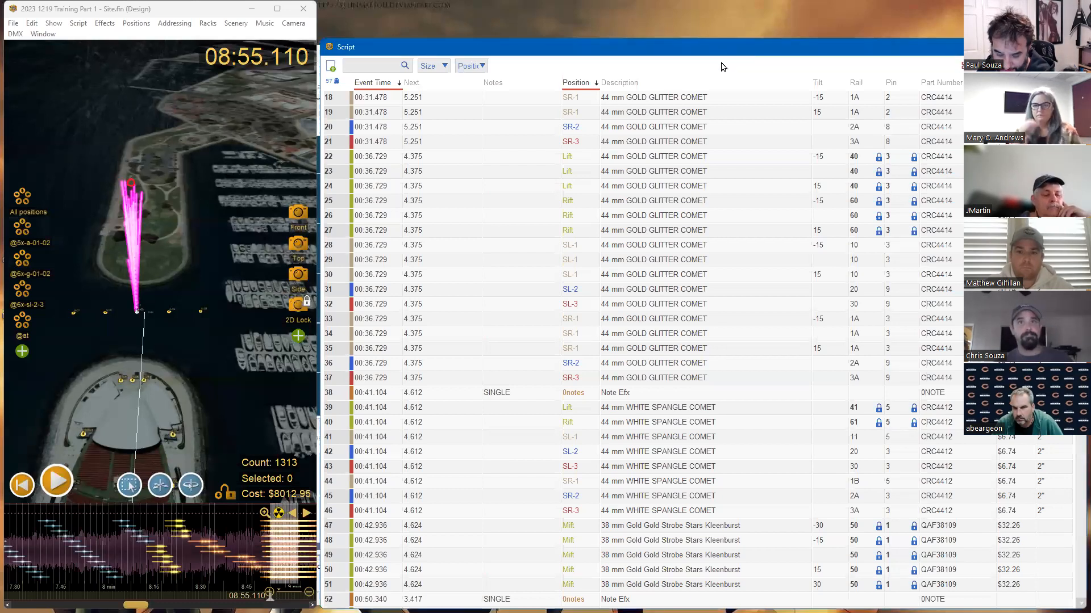
{"action": "scroll", "coordinate": [654, 420], "scroll_direction": "down", "scroll_amount": 5}
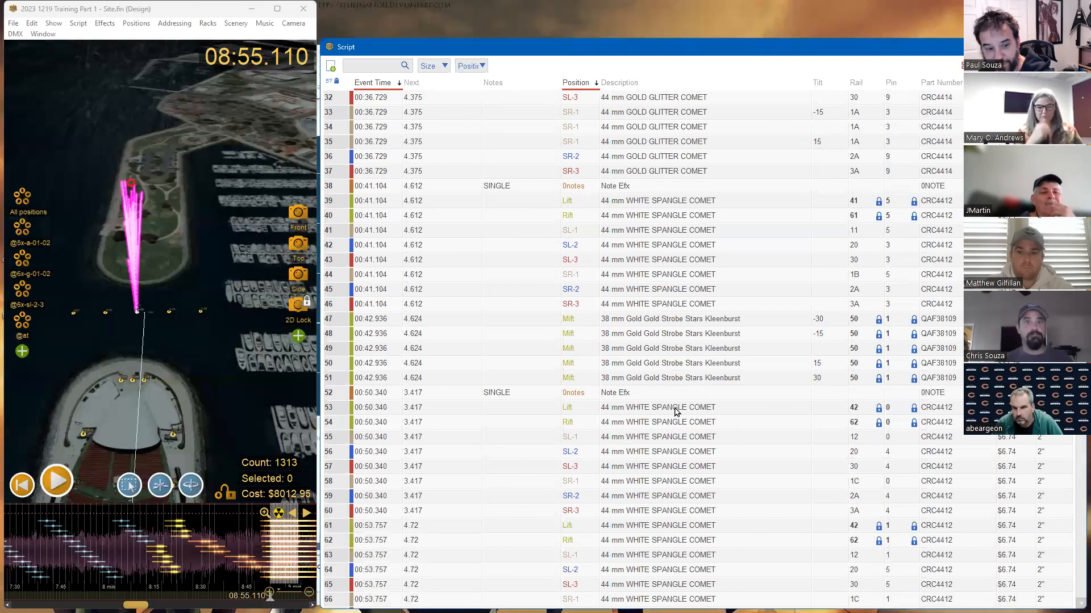
{"action": "scroll", "coordinate": [699, 426], "scroll_direction": "down", "scroll_amount": 1}
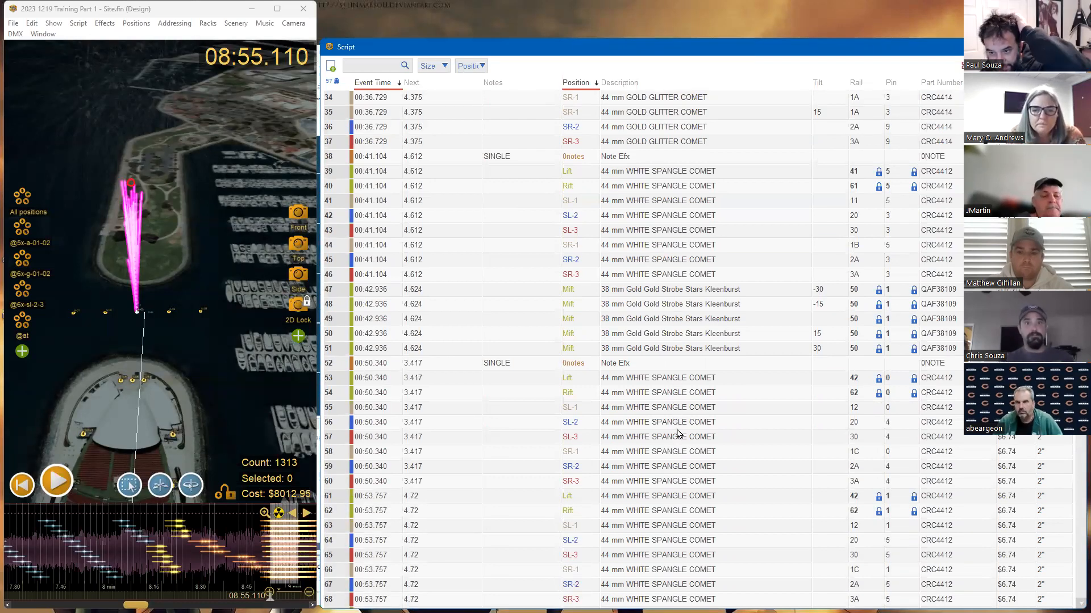
{"action": "scroll", "coordinate": [721, 437], "scroll_direction": "up", "scroll_amount": 2}
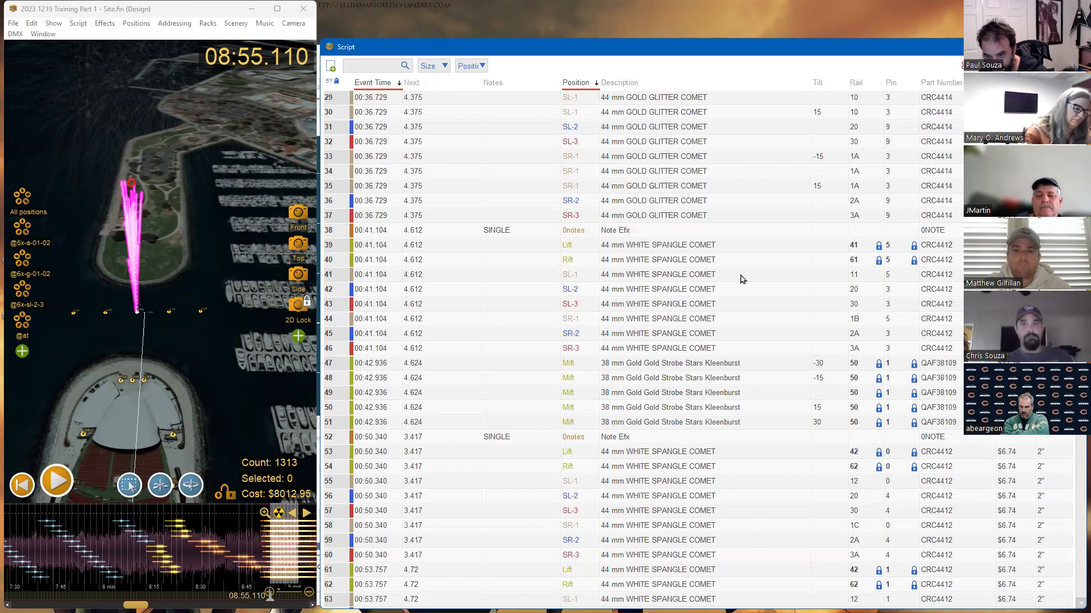
Lock the rail and pin addresses of all effects in the script and unlock them again
{"action": "key", "text": "ctrl+a"}
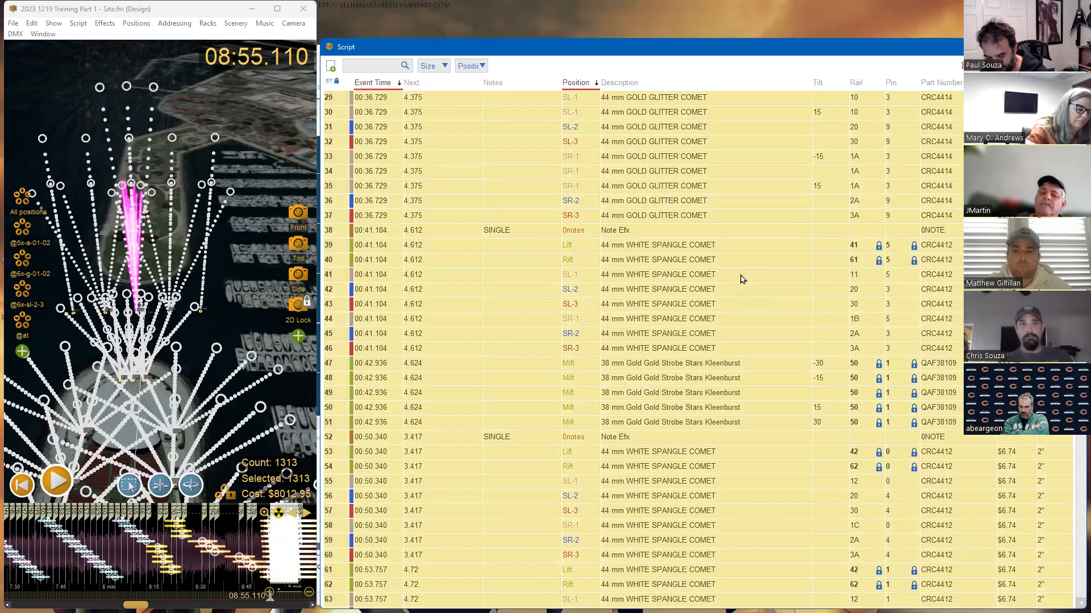
{"action": "key", "text": "ctrl+u"}
{"action": "key", "text": "ctrl+l"}
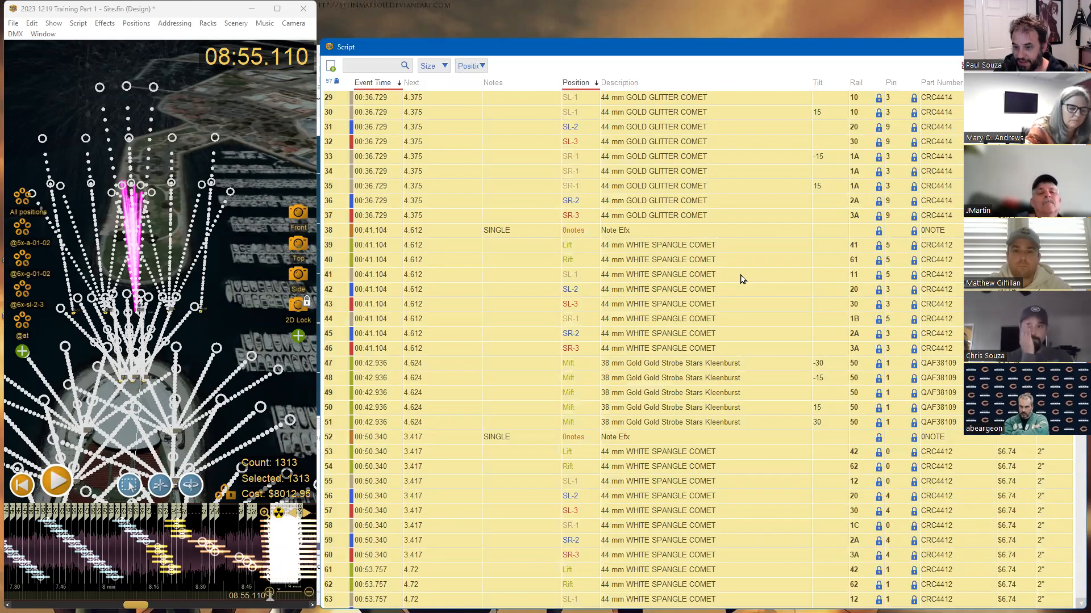
{"action": "key", "text": "ctrl+u"}
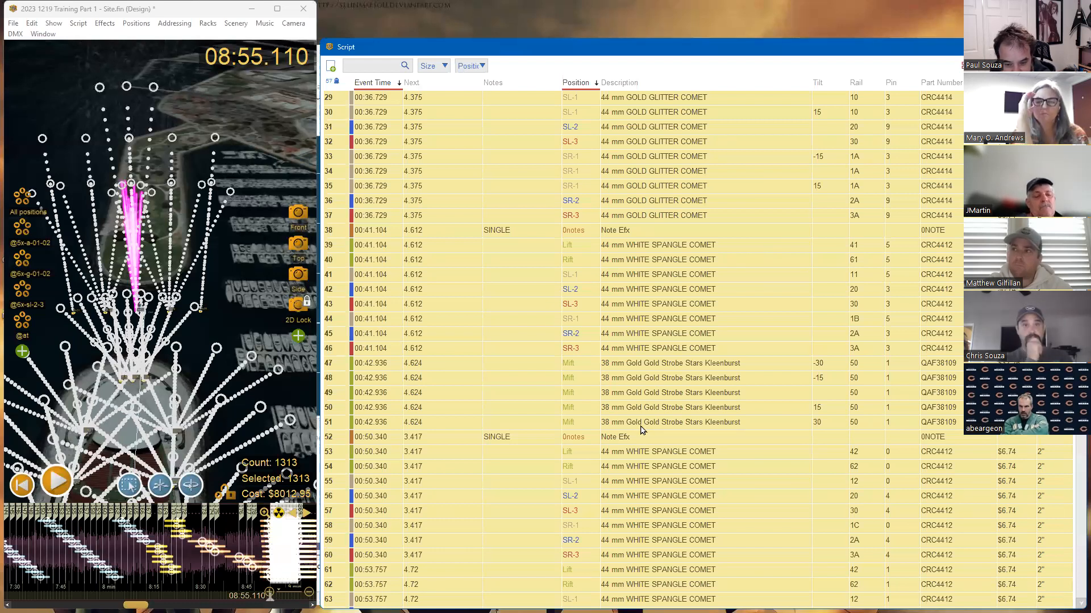
{"action": "scroll", "coordinate": [648, 426], "scroll_direction": "down", "scroll_amount": 3}
{"action": "scroll", "coordinate": [667, 420], "scroll_direction": "up", "scroll_amount": 4}
{"action": "scroll", "coordinate": [669, 417], "scroll_direction": "up", "scroll_amount": 9}
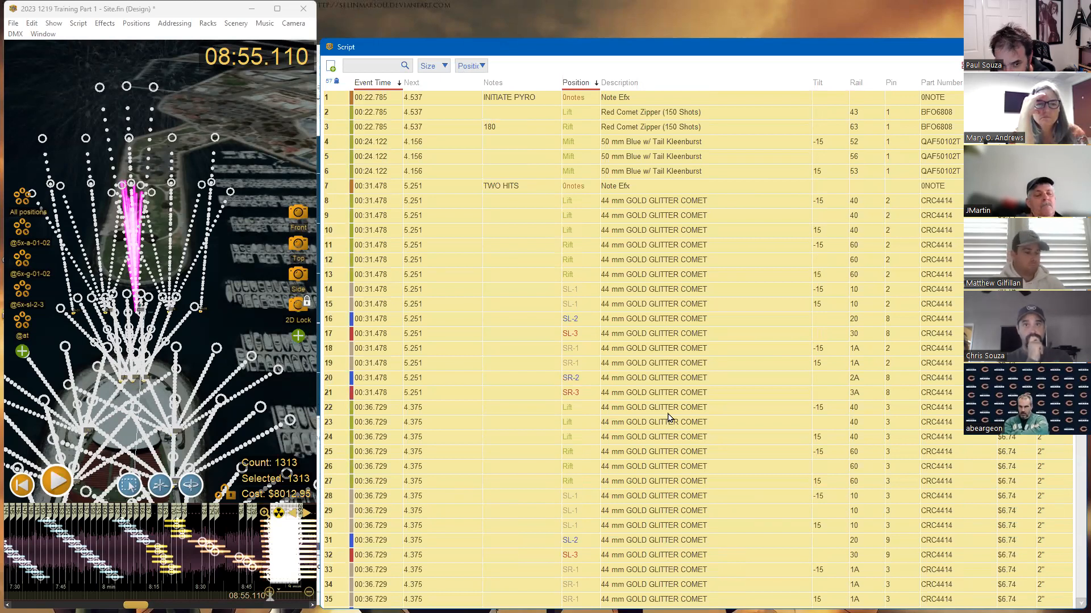
{"action": "scroll", "coordinate": [669, 417], "scroll_direction": "down", "scroll_amount": 1}
{"action": "scroll", "coordinate": [669, 417], "scroll_direction": "up", "scroll_amount": 1}
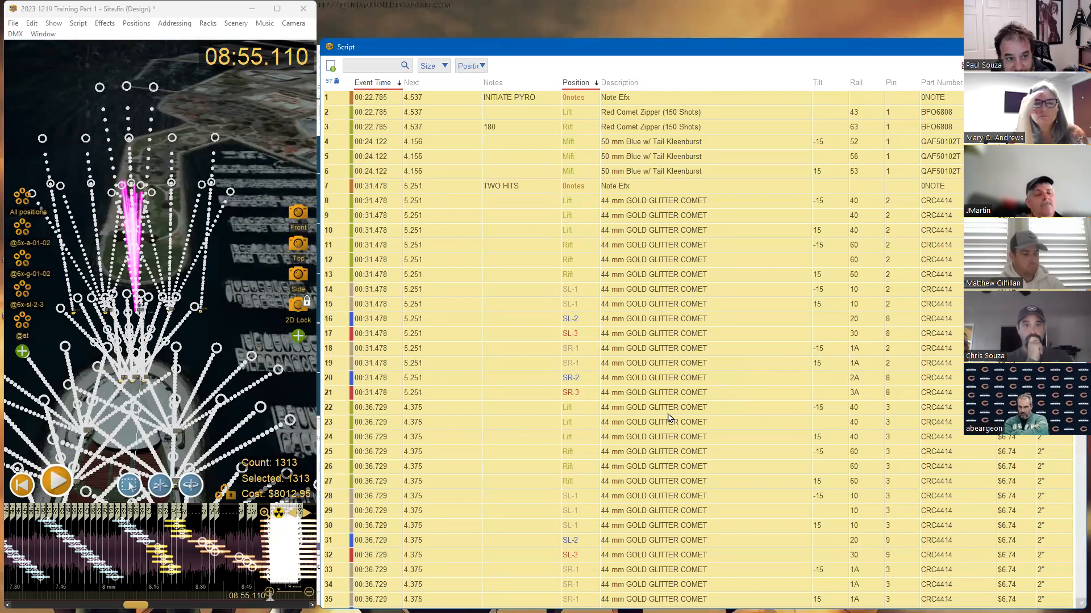
Open the Positions window listing all firing positions of the show
{"action": "left_click", "coordinate": [183, 14]}
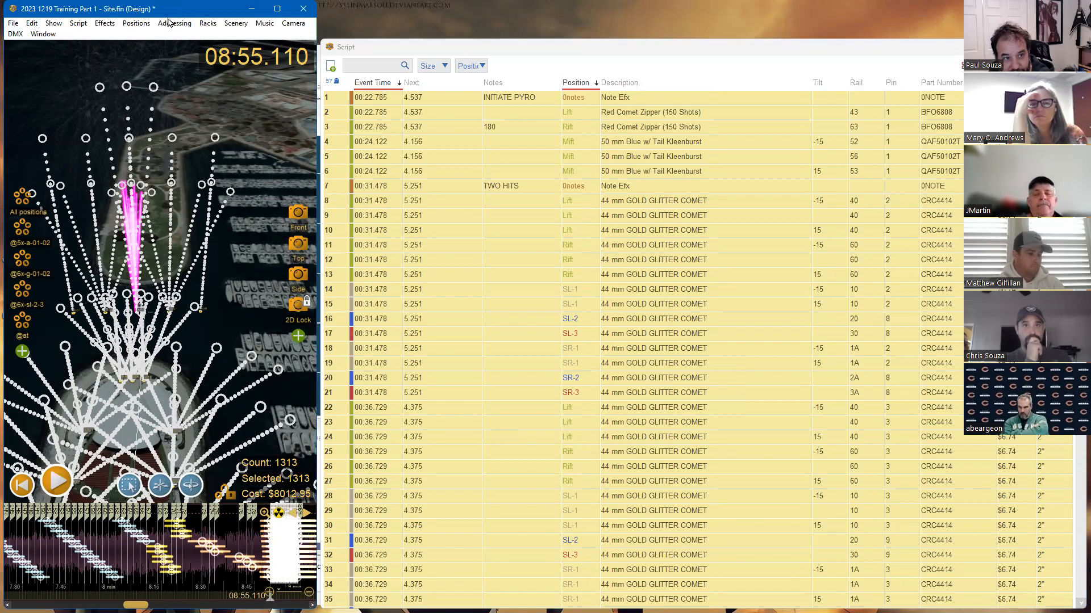
{"action": "left_click", "coordinate": [136, 23]}
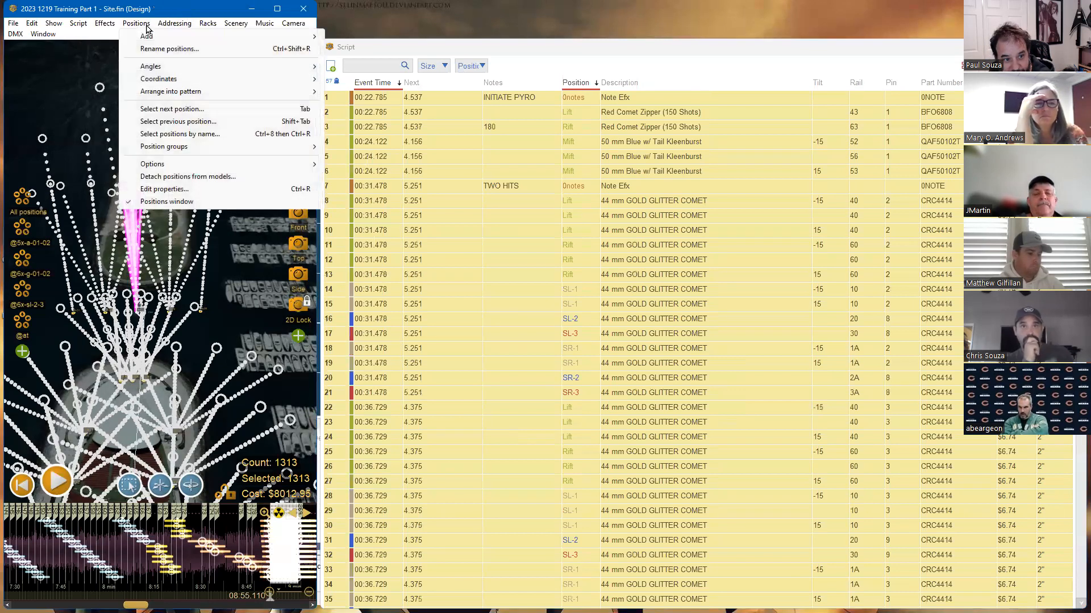
{"action": "left_click", "coordinate": [195, 202]}
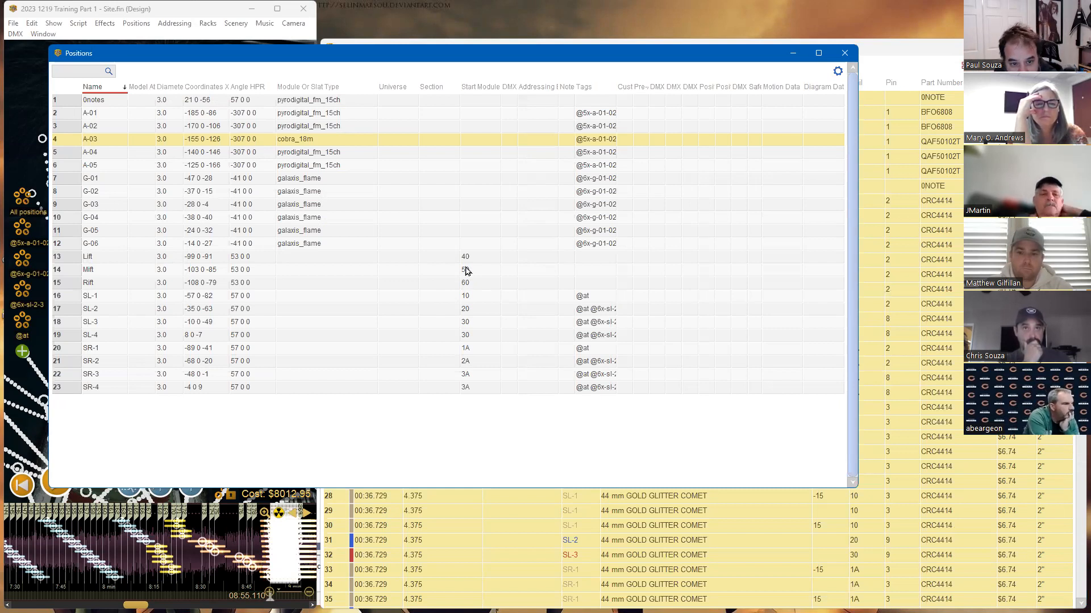
Set the start modules of positions G-01 through G-06 to 1, 2, 3, 4, 5 and 6 in order
{"action": "left_click", "coordinate": [488, 179]}
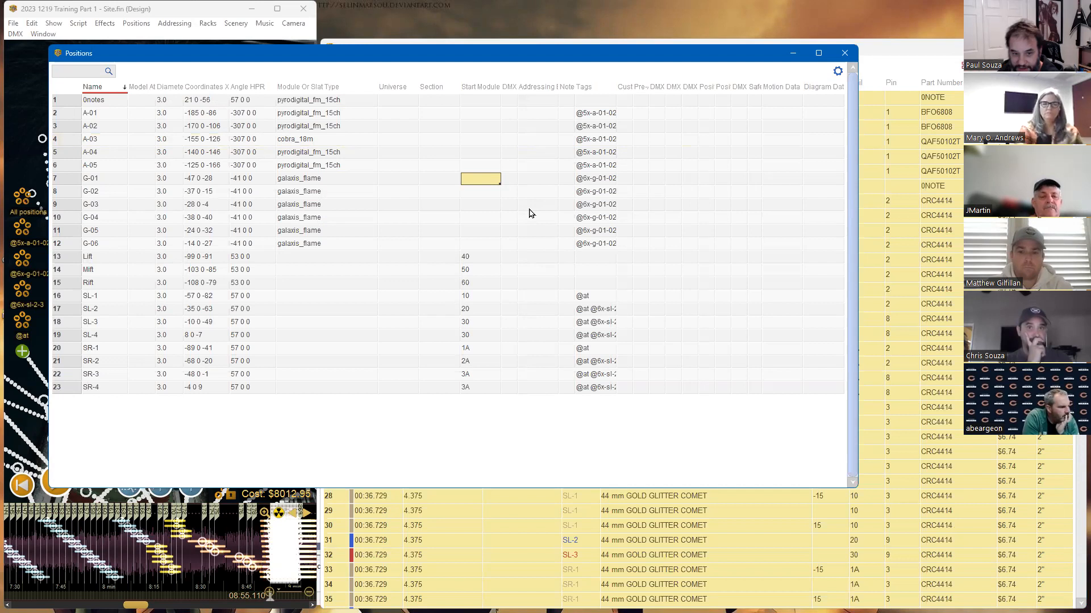
{"action": "type", "text": "1"}
{"action": "key", "text": "Return"}
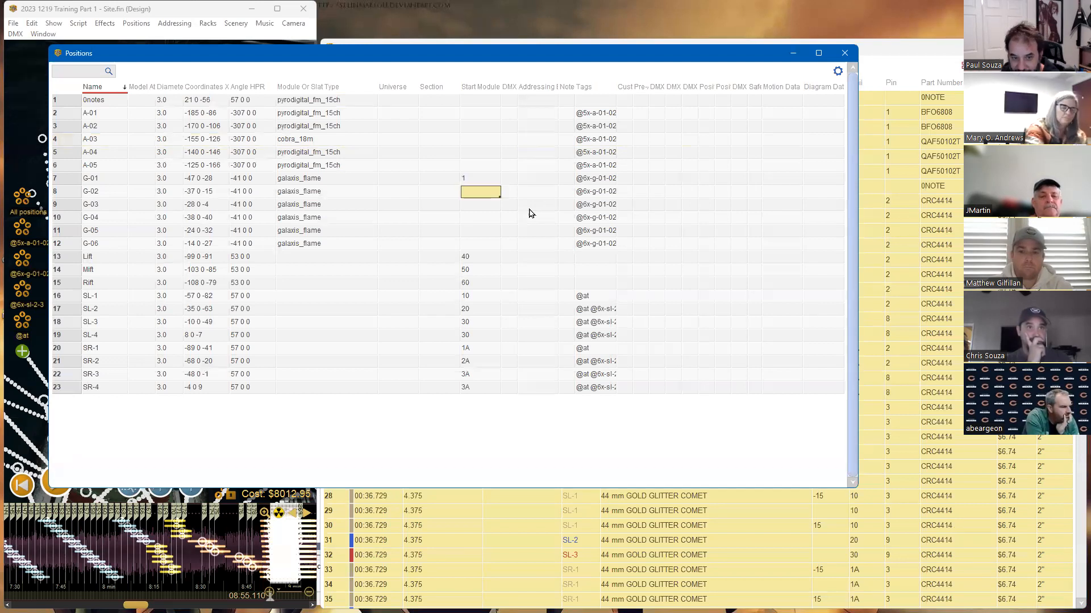
{"action": "type", "text": "2"}
{"action": "key", "text": "Return"}
{"action": "type", "text": "6"}
{"action": "type", "text": "3"}
{"action": "key", "text": "Return"}
{"action": "type", "text": "4"}
{"action": "key", "text": "Return"}
{"action": "type", "text": "5"}
{"action": "key", "text": "Return"}
{"action": "type", "text": "6"}
{"action": "key", "text": "Return"}
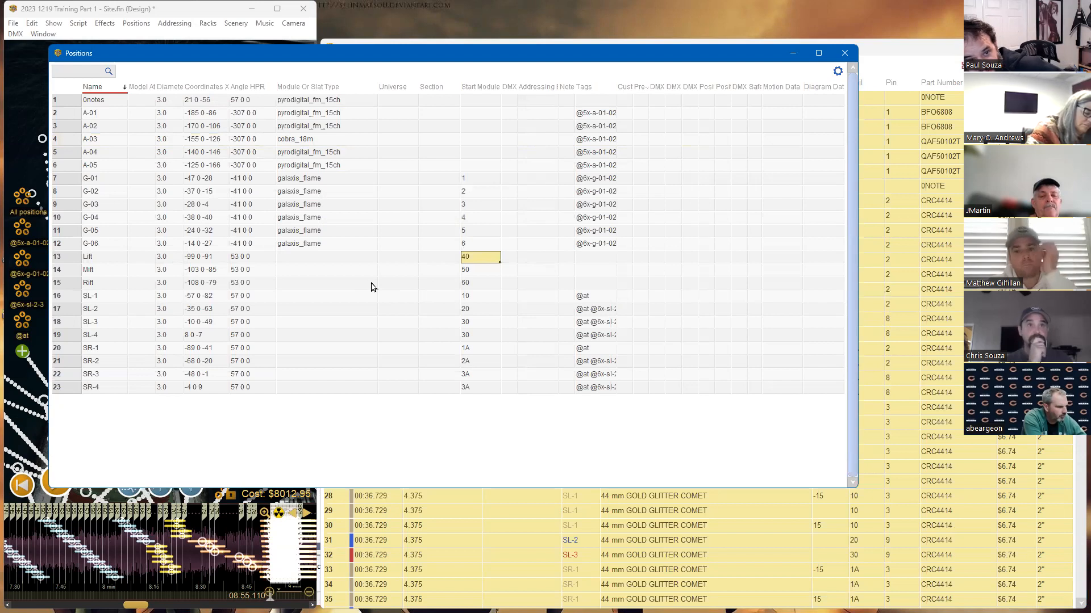
Set the start modules of positions A-01 through A-05 to 10, 20, 30, 40 and 50 in order
{"action": "left_click", "coordinate": [486, 113]}
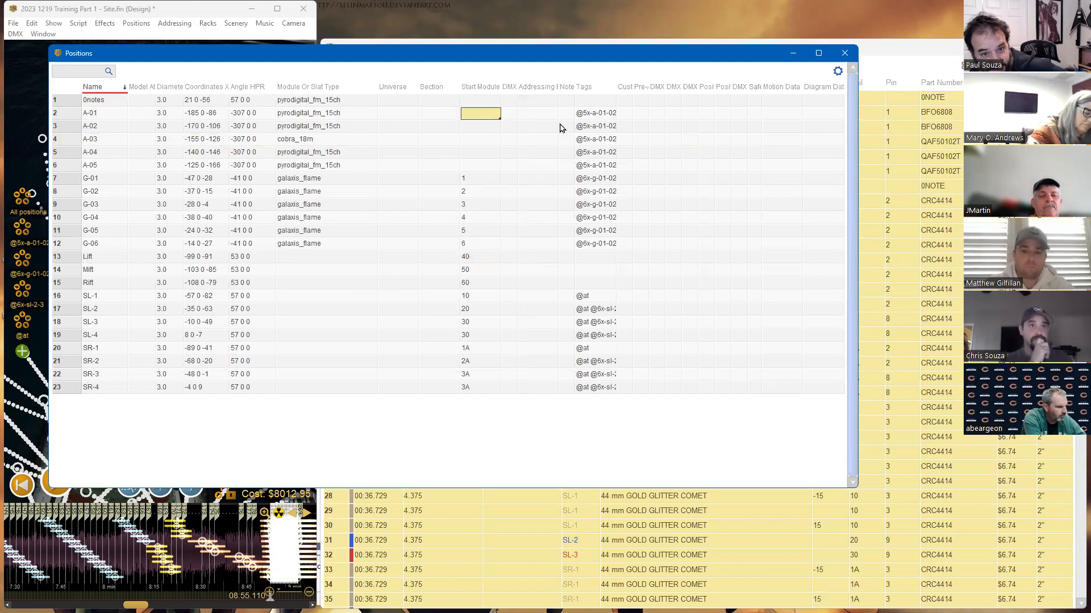
{"action": "type", "text": "10"}
{"action": "key", "text": "Return"}
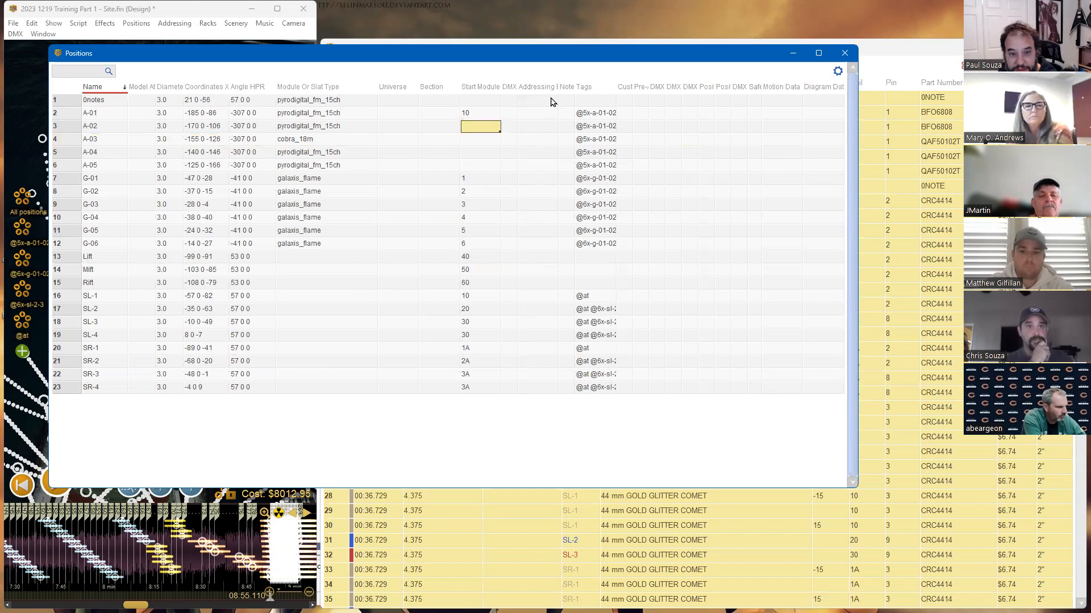
{"action": "type", "text": "20"}
{"action": "key", "text": "Return"}
{"action": "type", "text": "30"}
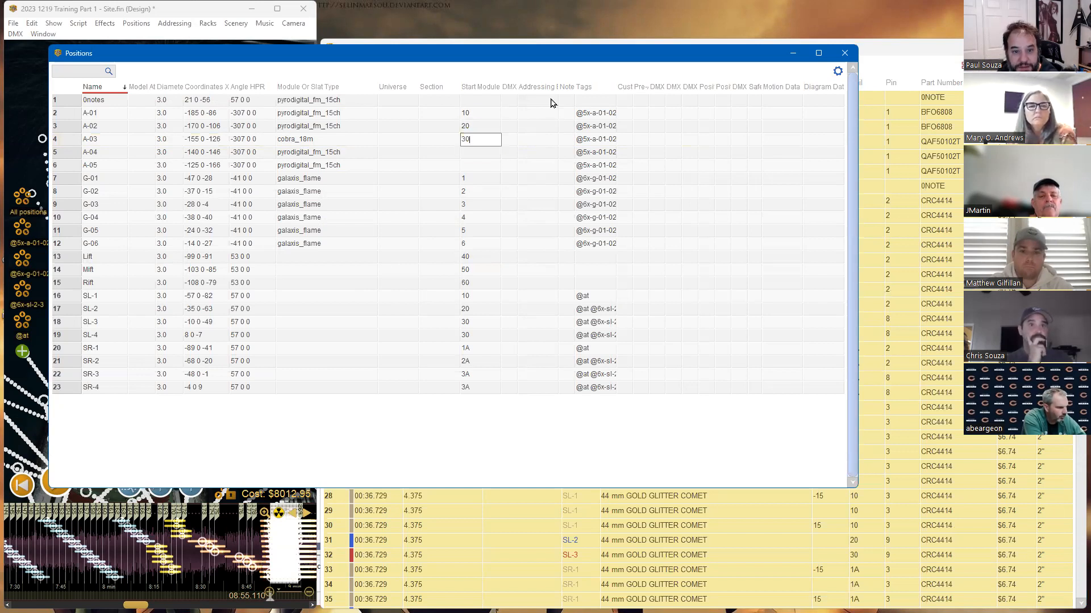
{"action": "key", "text": "Return"}
{"action": "type", "text": "40"}
{"action": "key", "text": "Return"}
{"action": "type", "text": "50"}
{"action": "key", "text": "Return"}
{"action": "key", "text": "Down"}
{"action": "key", "text": "Down"}
{"action": "key", "text": "Down"}
{"action": "key", "text": "Down"}
{"action": "key", "text": "Down"}
{"action": "key", "text": "Down"}
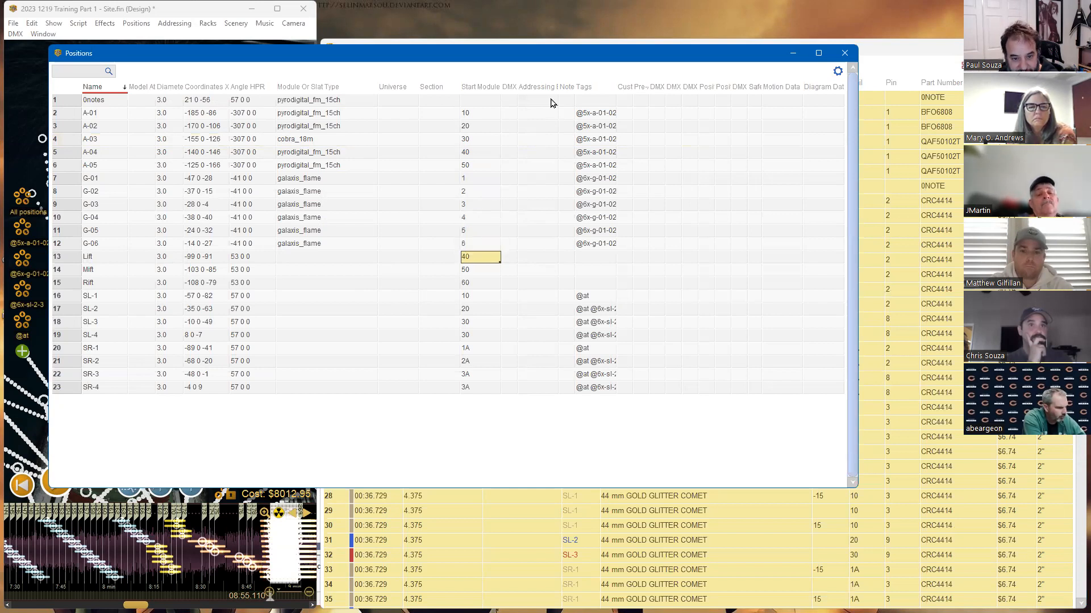
{"action": "key", "text": "Down"}
{"action": "key", "text": "Down"}
{"action": "key", "text": "Up"}
{"action": "key", "text": "Up"}
{"action": "key", "text": "Down"}
{"action": "key", "text": "Down"}
{"action": "key", "text": "Up"}
{"action": "key", "text": "Up"}
{"action": "key", "text": "Down"}
{"action": "key", "text": "Down"}
{"action": "key", "text": "Down"}
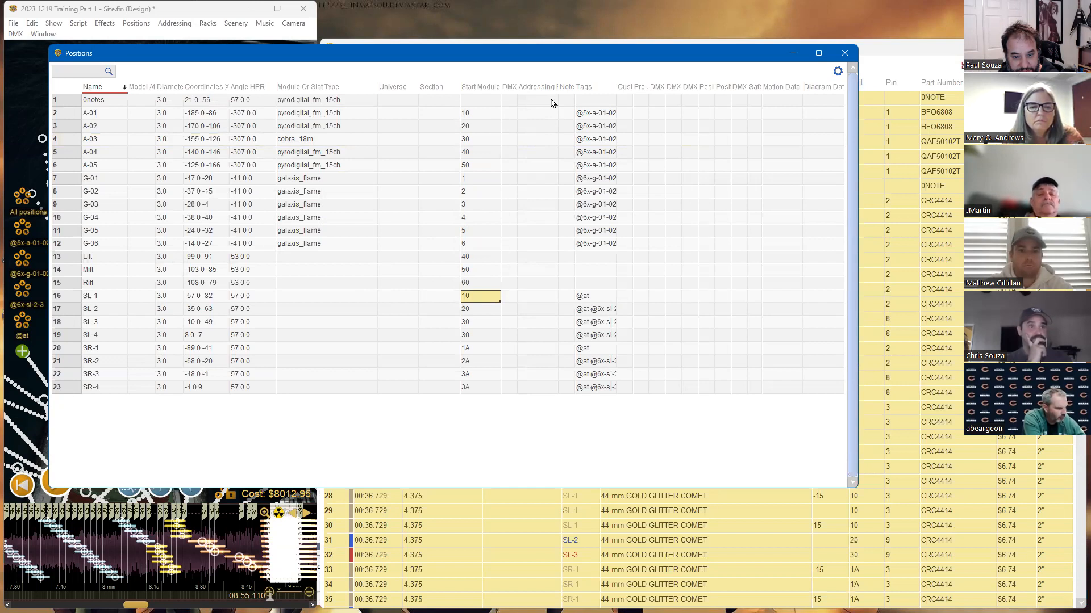
{"action": "key", "text": "Up"}
{"action": "key", "text": "Up"}
{"action": "key", "text": "Up"}
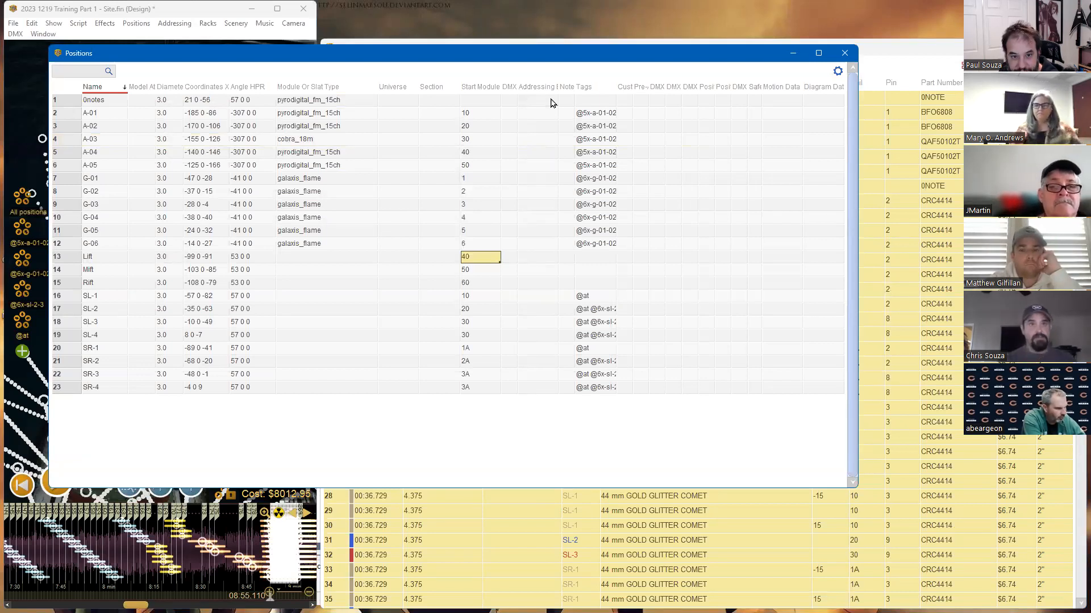
Set the start module of Lift to 60, Mift to 64 and Rift to 6A
{"action": "type", "text": "60"}
{"action": "key", "text": "Return"}
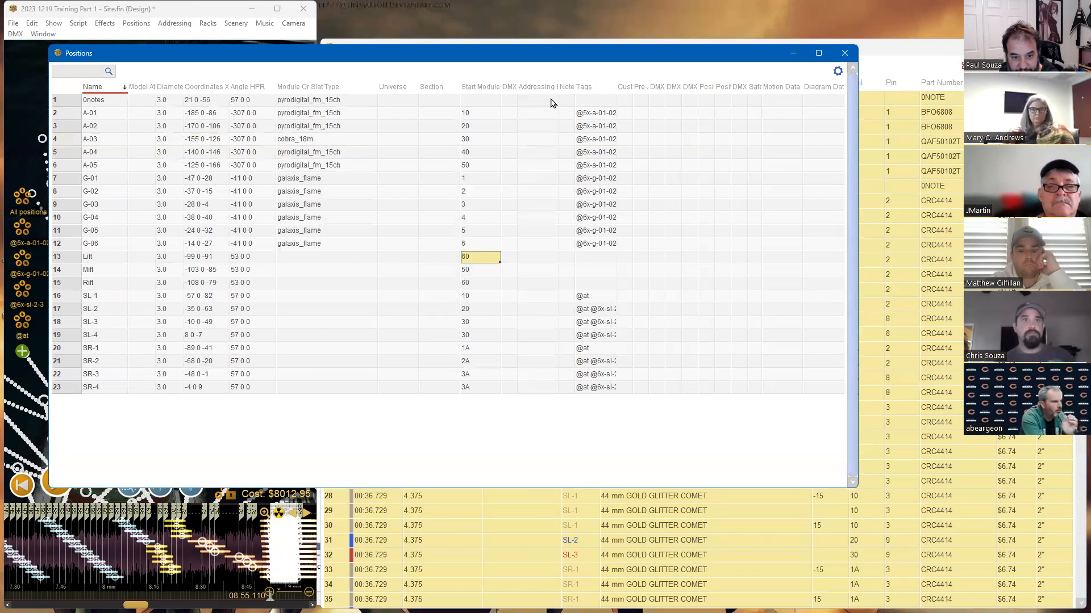
{"action": "key", "text": "Down"}
{"action": "type", "text": "6"}
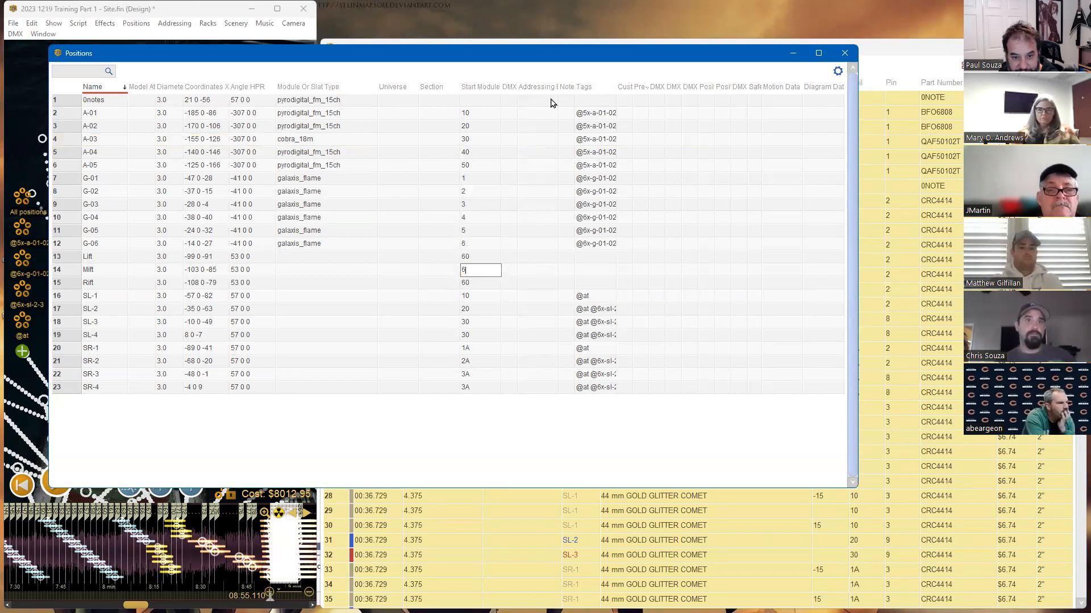
{"action": "type", "text": "4"}
{"action": "key", "text": "Down"}
{"action": "type", "text": "6"}
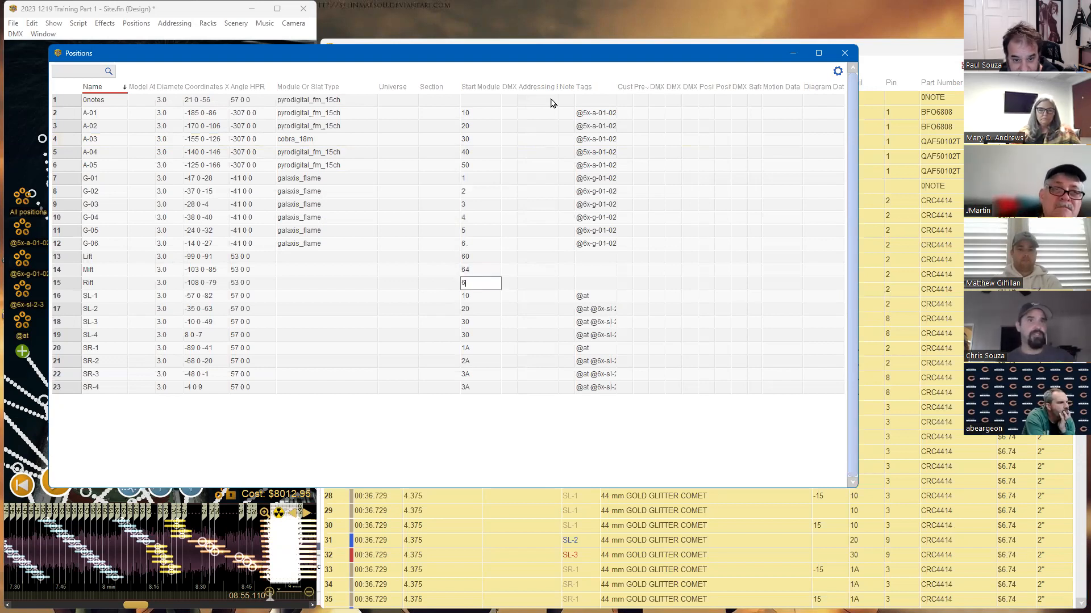
{"action": "type", "text": "A"}
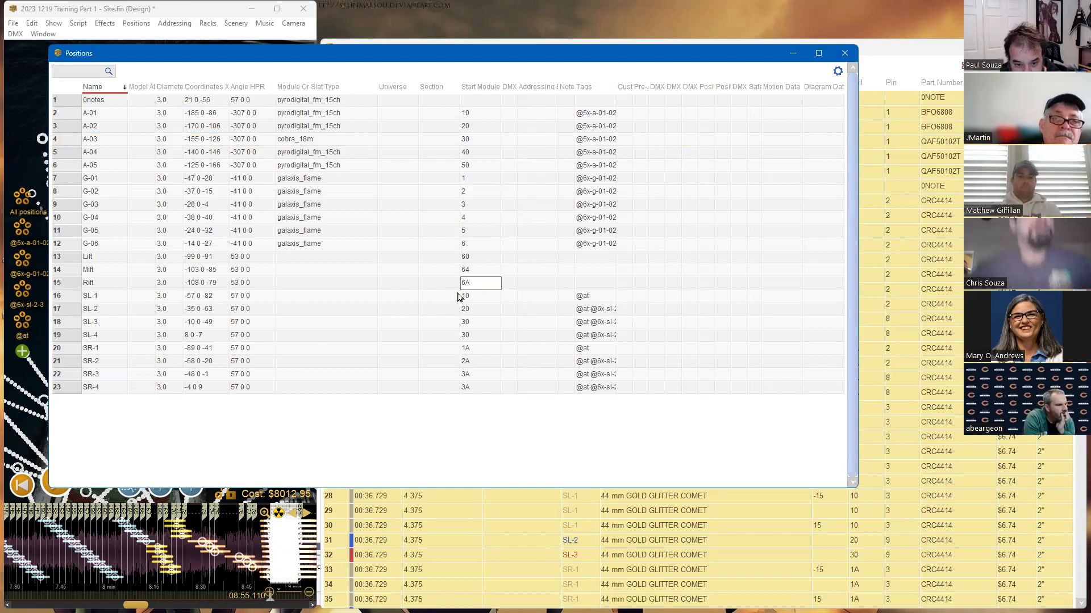
Clear the start modules of positions SL-1 through SL-4 and SR-1 through SR-4
{"action": "left_click", "coordinate": [486, 293]}
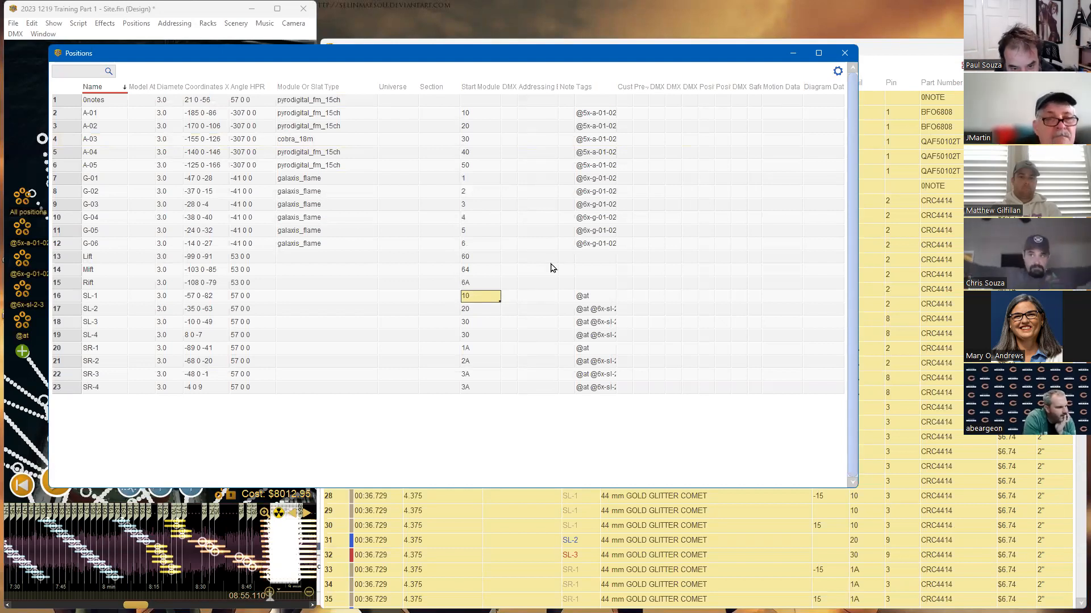
{"action": "key", "text": "Delete"}
{"action": "key", "text": "Down"}
{"action": "key", "text": "Delete"}
{"action": "key", "text": "Down"}
{"action": "key", "text": "Delete"}
{"action": "key", "text": "Down"}
{"action": "key", "text": "Delete"}
{"action": "key", "text": "Down"}
{"action": "key", "text": "Delete"}
{"action": "key", "text": "Down"}
{"action": "key", "text": "Delete"}
{"action": "key", "text": "Down"}
{"action": "key", "text": "Delete"}
{"action": "key", "text": "Down"}
{"action": "key", "text": "Delete"}
Change the start module of the Rift position to 68
{"action": "key", "text": "Up"}
{"action": "key", "text": "Up"}
{"action": "key", "text": "Up"}
{"action": "key", "text": "Up"}
{"action": "key", "text": "Up"}
{"action": "key", "text": "Up"}
{"action": "key", "text": "Up"}
{"action": "key", "text": "Up"}
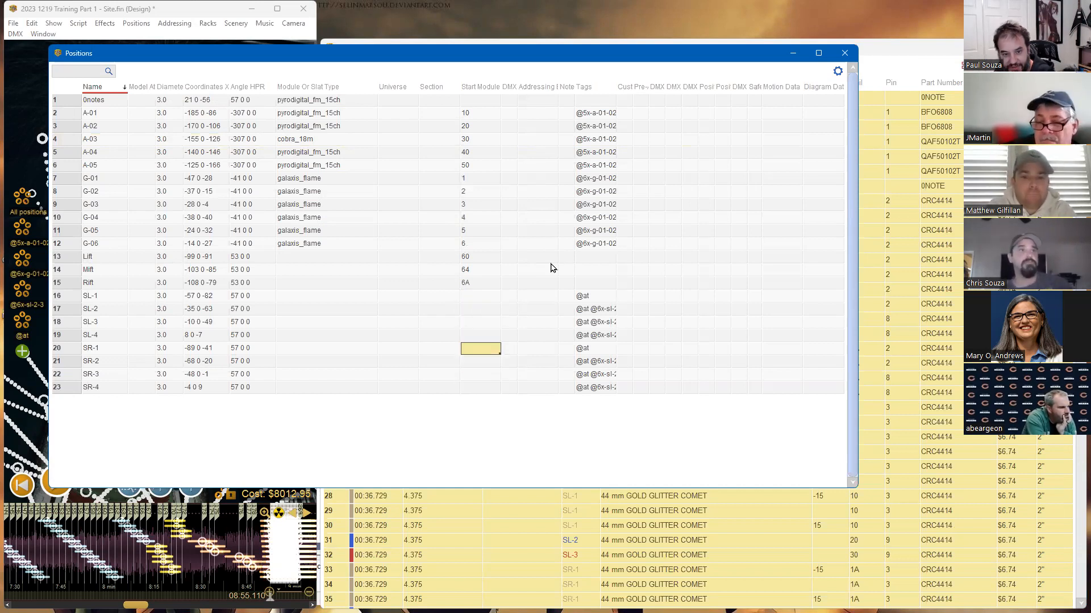
{"action": "key", "text": "Up"}
{"action": "key", "text": "Down"}
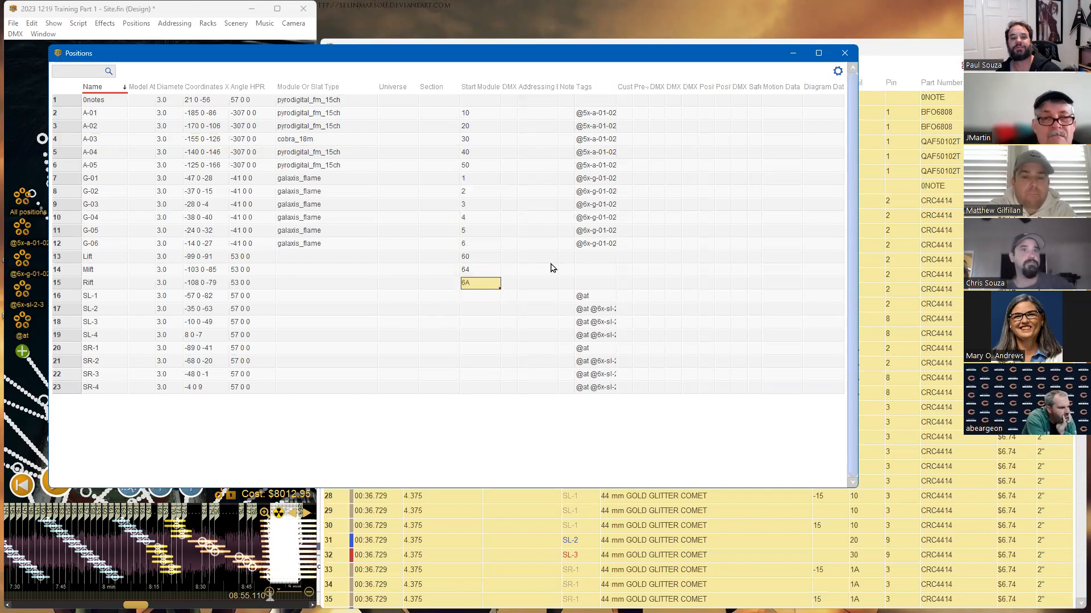
{"action": "type", "text": "68"}
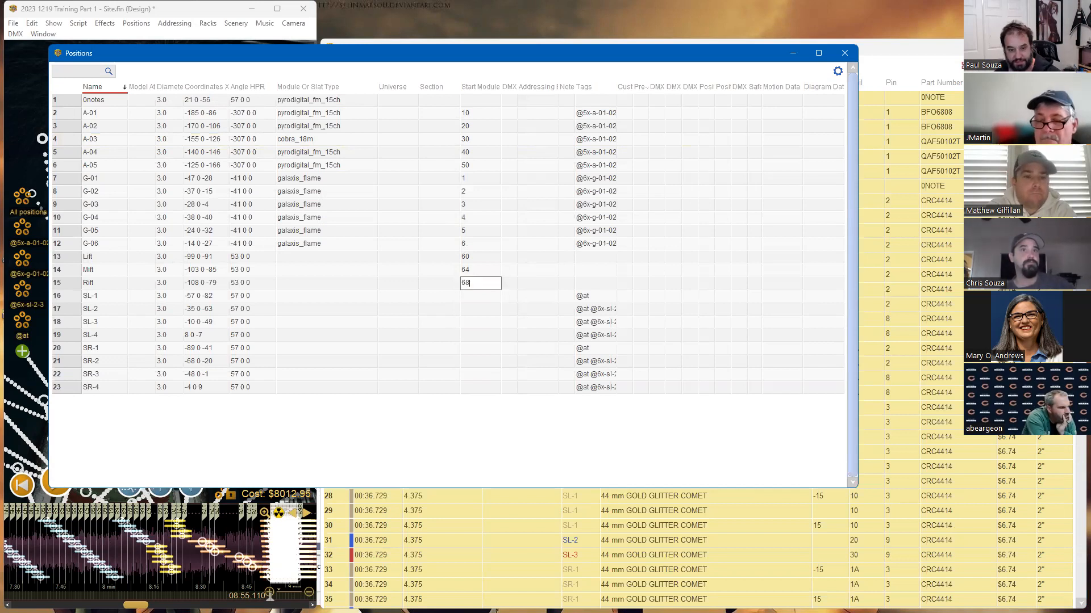
{"action": "left_click", "coordinate": [426, 256]}
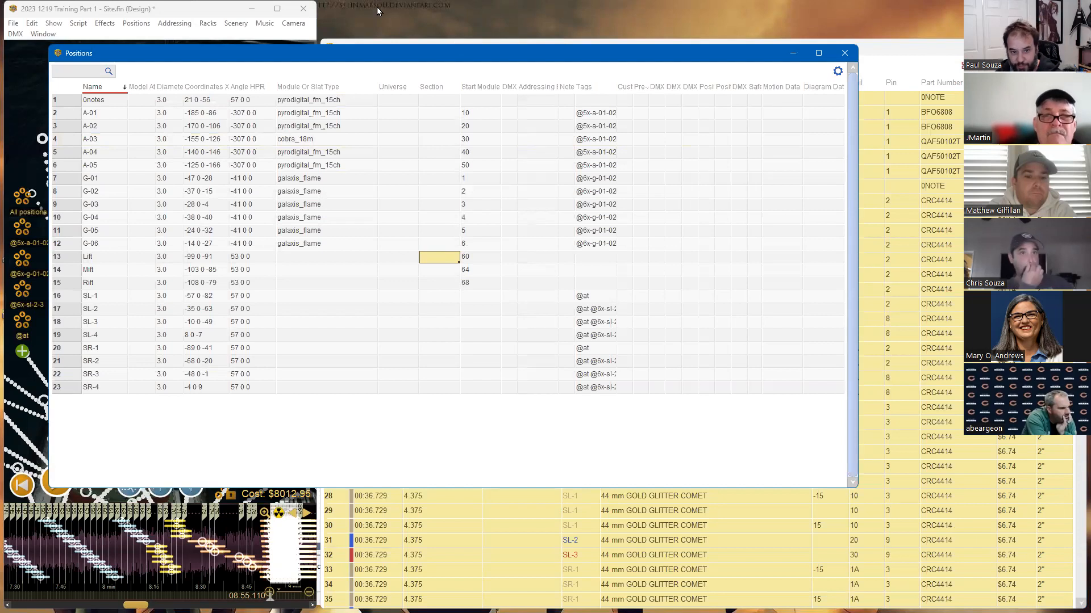
{"action": "left_click", "coordinate": [174, 13]}
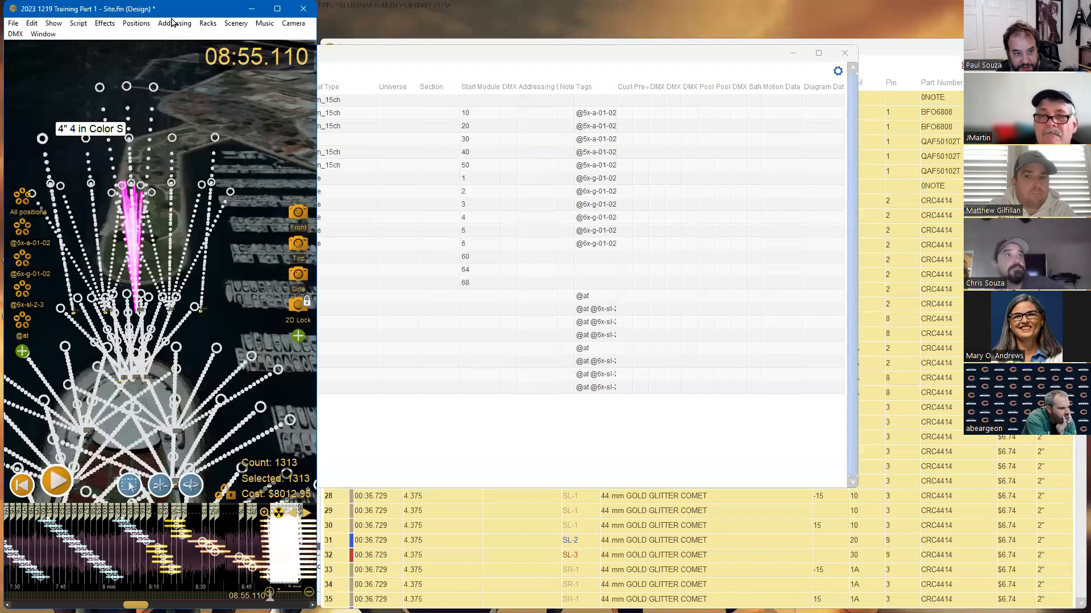
{"action": "left_click", "coordinate": [219, 24]}
{"action": "left_click", "coordinate": [216, 23]}
{"action": "left_click", "coordinate": [217, 23]}
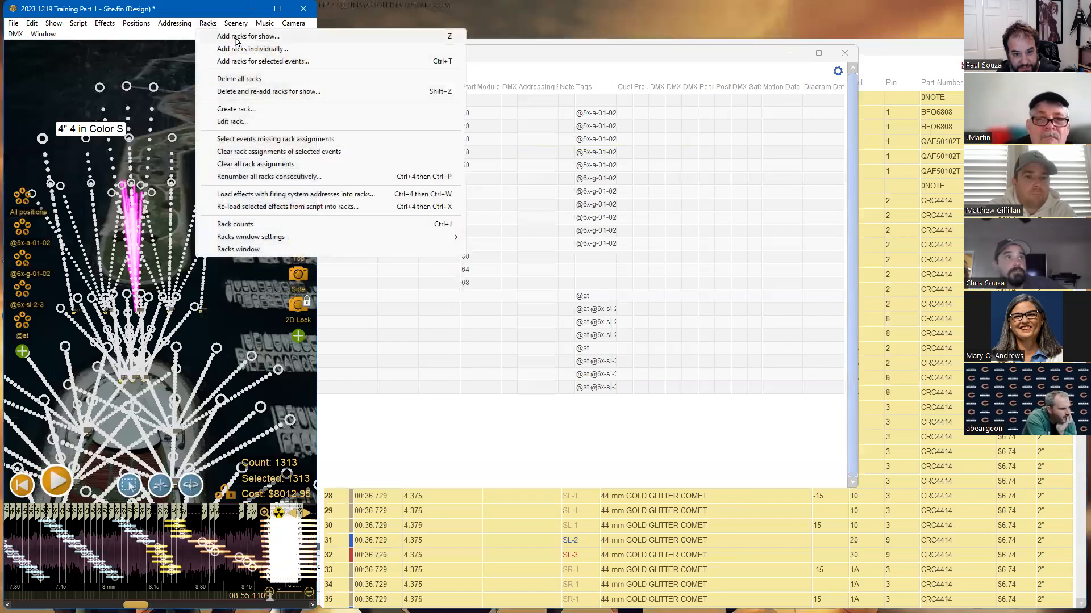
{"action": "left_click", "coordinate": [236, 36]}
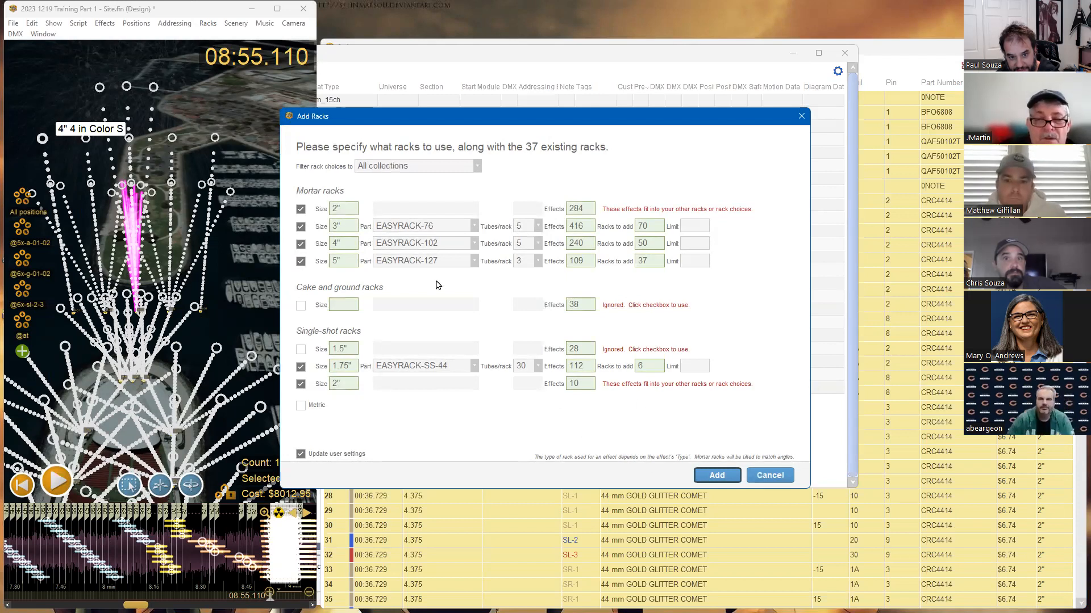
{"action": "left_click", "coordinate": [428, 226]}
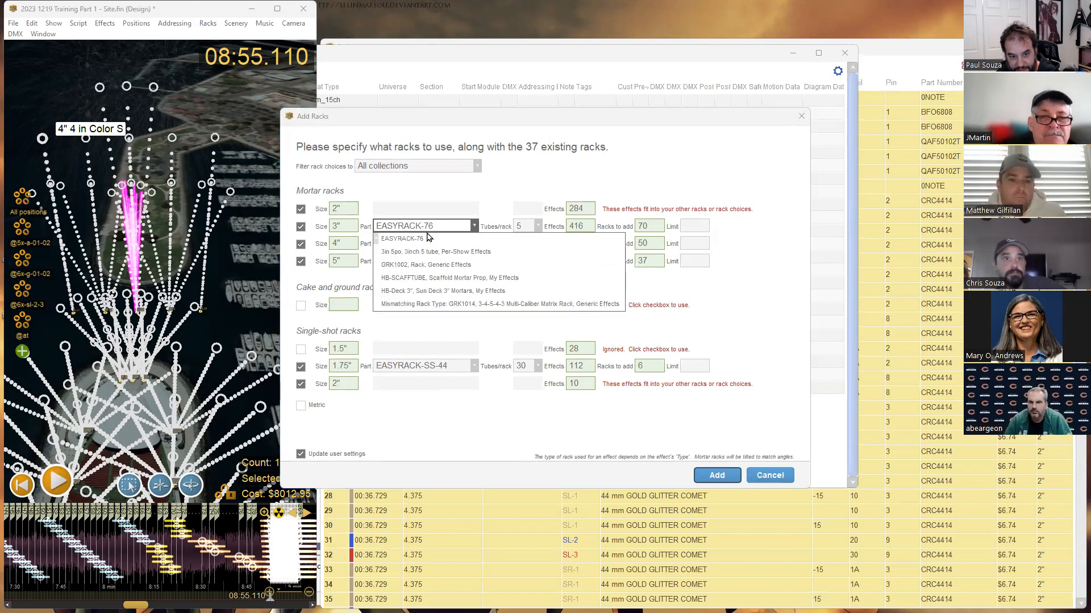
{"action": "left_click", "coordinate": [431, 251]}
{"action": "left_click", "coordinate": [452, 245]}
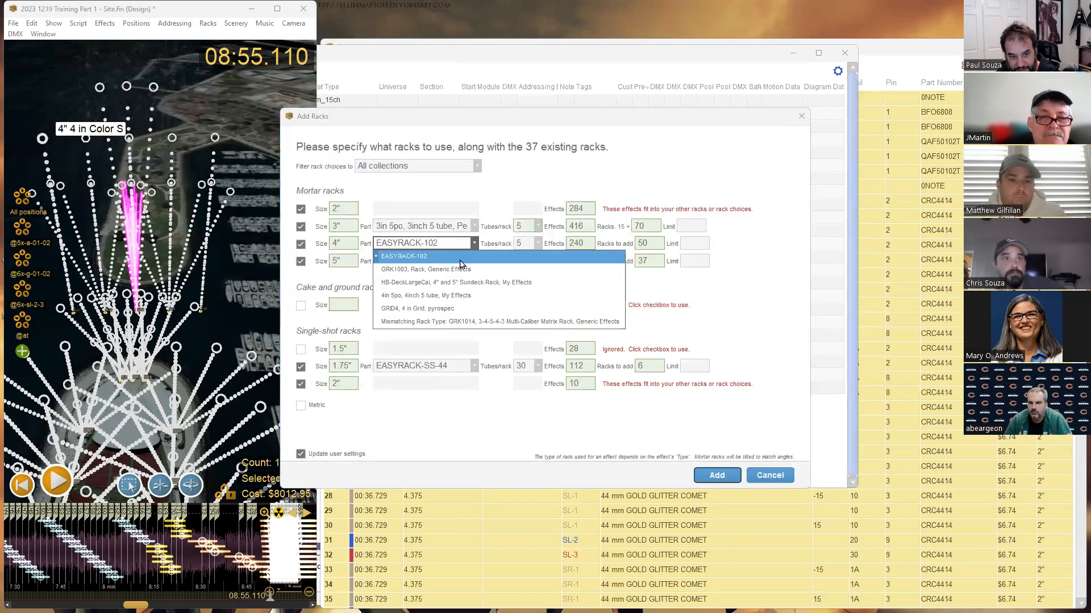
{"action": "left_click", "coordinate": [459, 295]}
{"action": "left_click", "coordinate": [425, 263]}
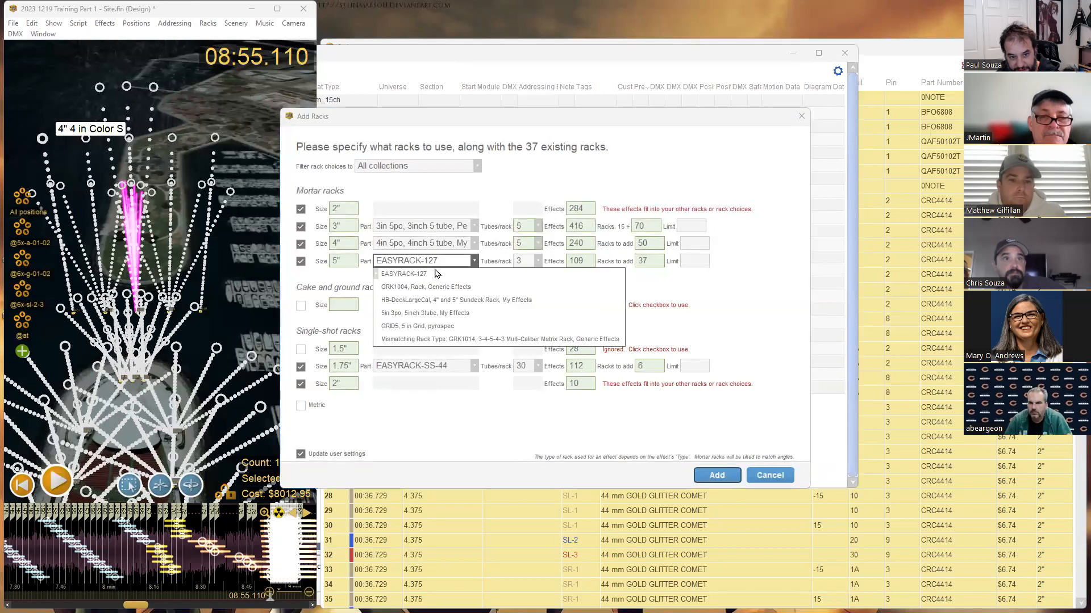
{"action": "left_click", "coordinate": [432, 313]}
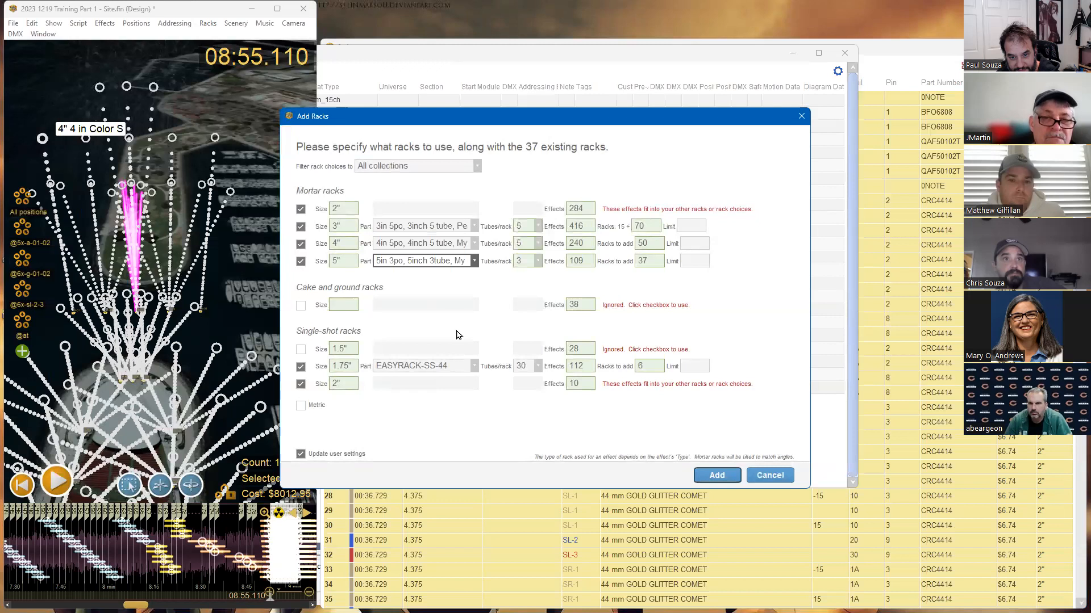
{"action": "left_click", "coordinate": [464, 369]}
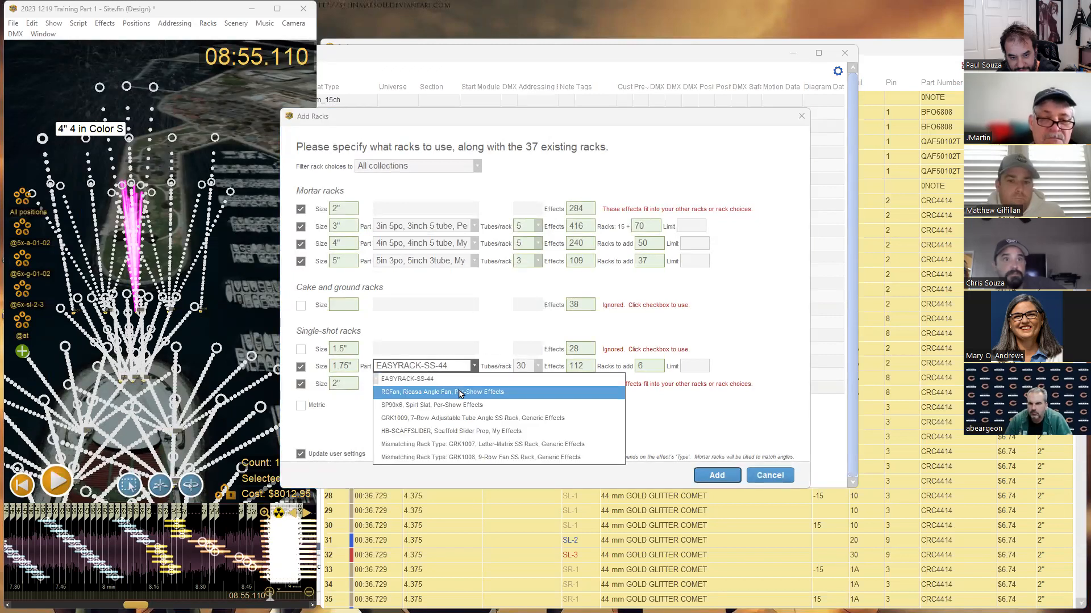
{"action": "left_click", "coordinate": [459, 392]}
{"action": "scroll", "coordinate": [460, 404], "scroll_direction": "down", "scroll_amount": 2}
{"action": "scroll", "coordinate": [475, 427], "scroll_direction": "up", "scroll_amount": 2}
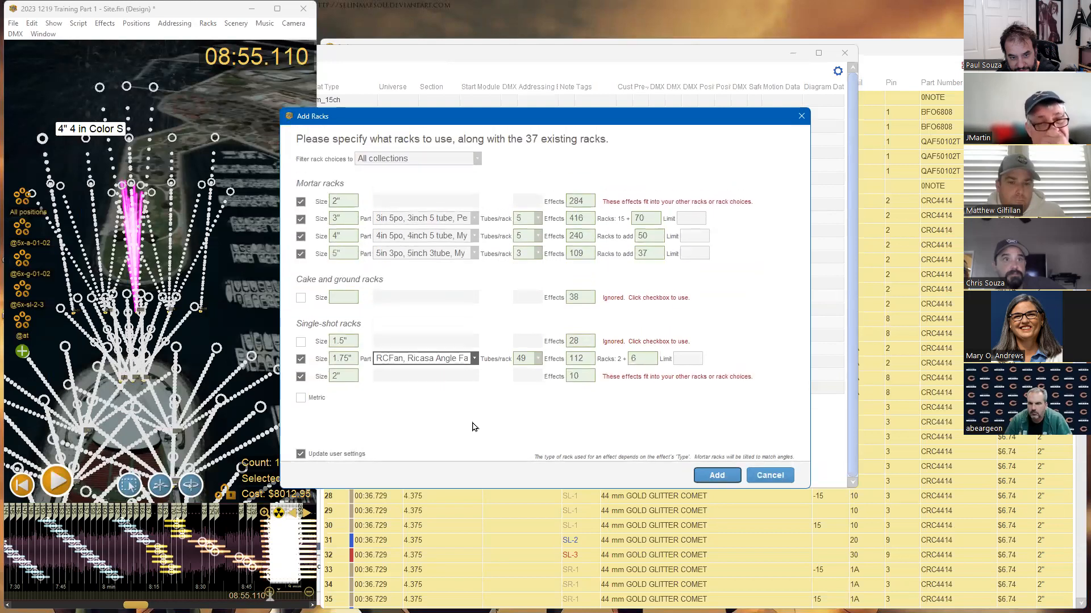
{"action": "left_click", "coordinate": [787, 478]}
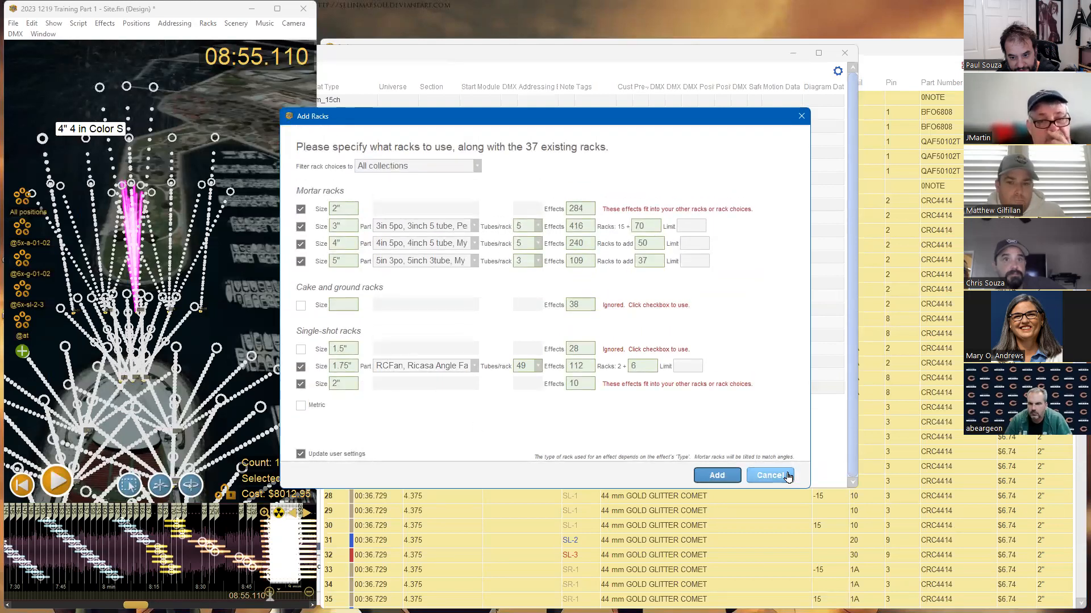
Delete all existing racks from the show
{"action": "left_click", "coordinate": [204, 25]}
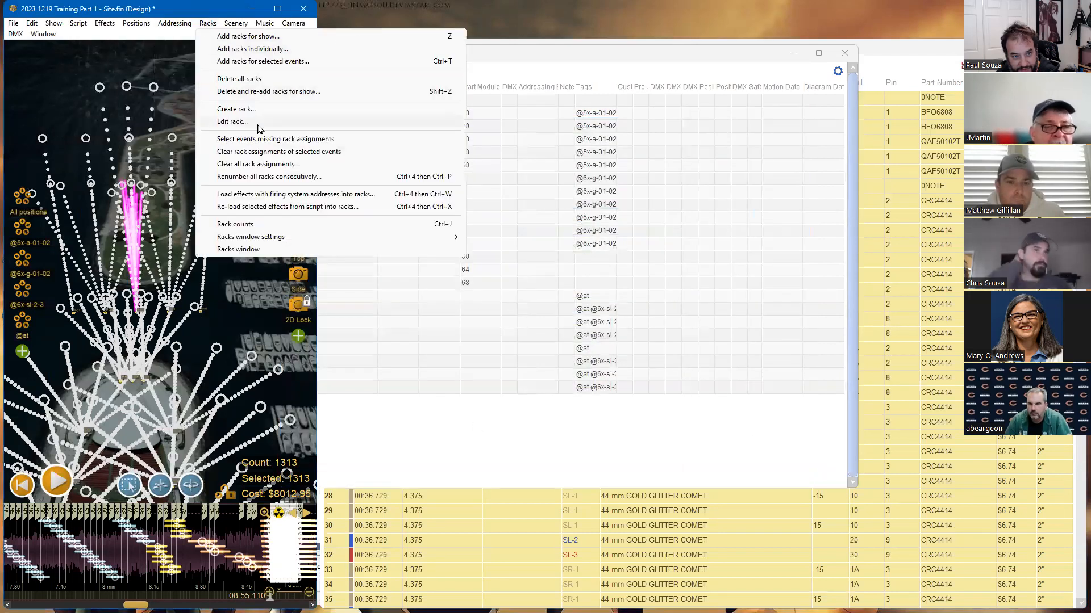
{"action": "left_click", "coordinate": [249, 80]}
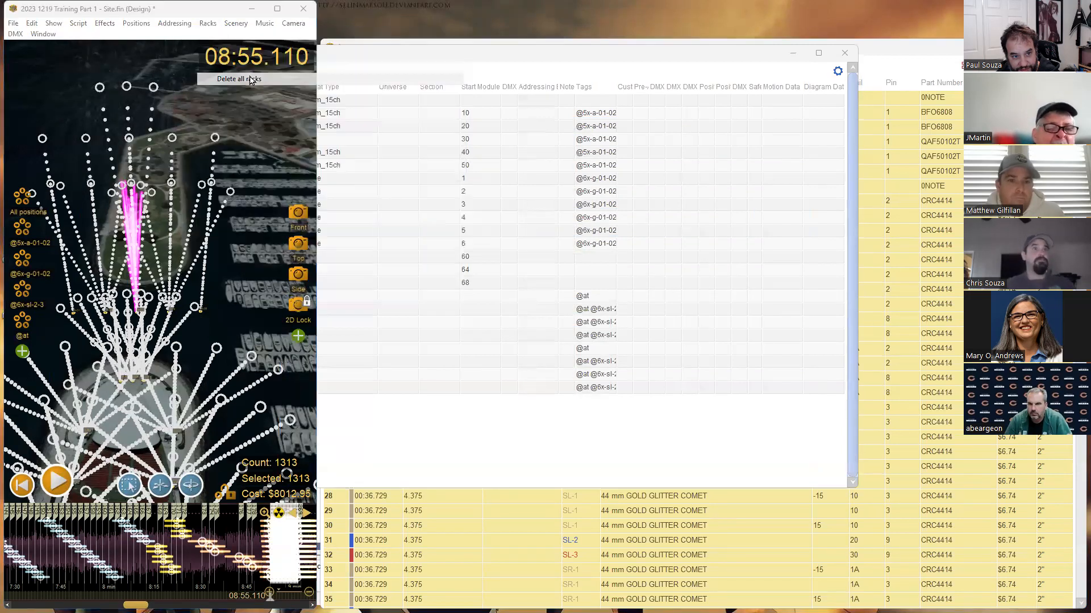
{"action": "left_click", "coordinate": [530, 336]}
Start adding racks, using BonJovi2 2" x 16 tubes for the 2" mortars and 3in 5po for the 3" mortars
{"action": "left_click", "coordinate": [137, 23]}
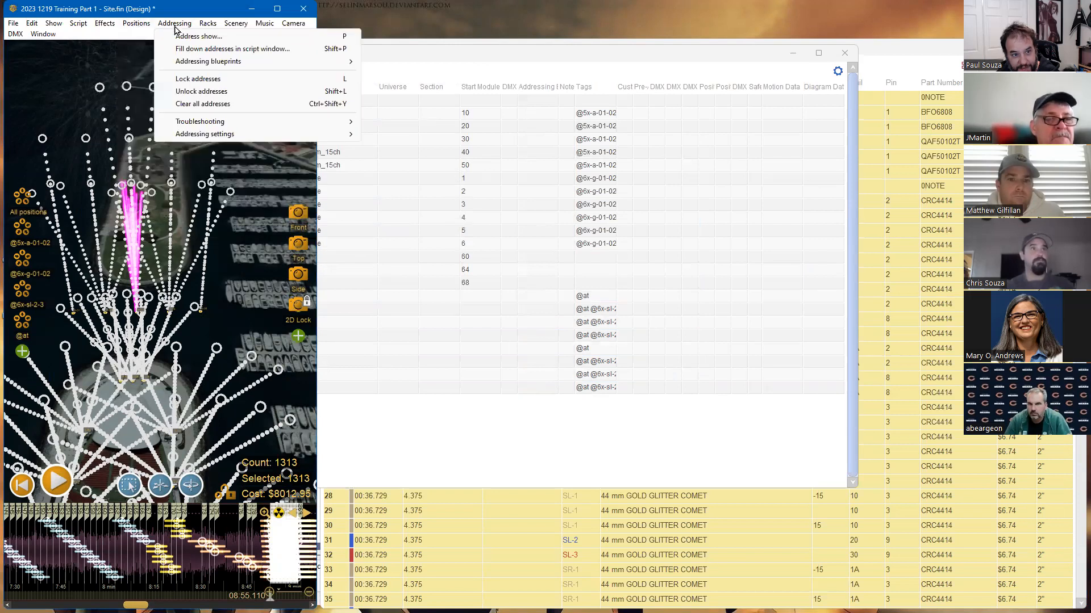
{"action": "mouse_move", "coordinate": [208, 23]}
{"action": "left_click", "coordinate": [223, 46]}
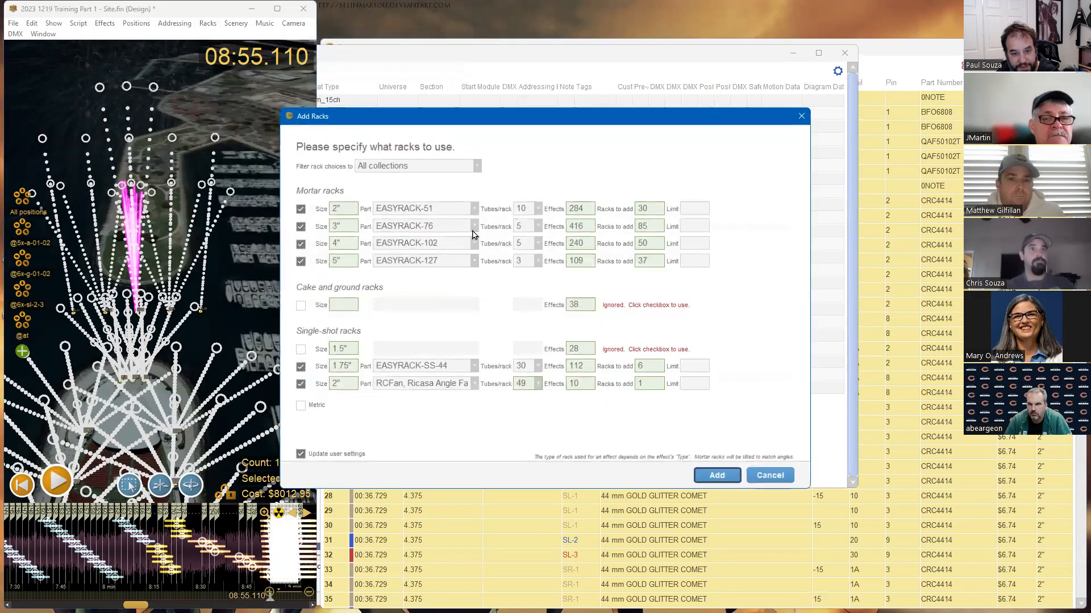
{"action": "left_click", "coordinate": [469, 209]}
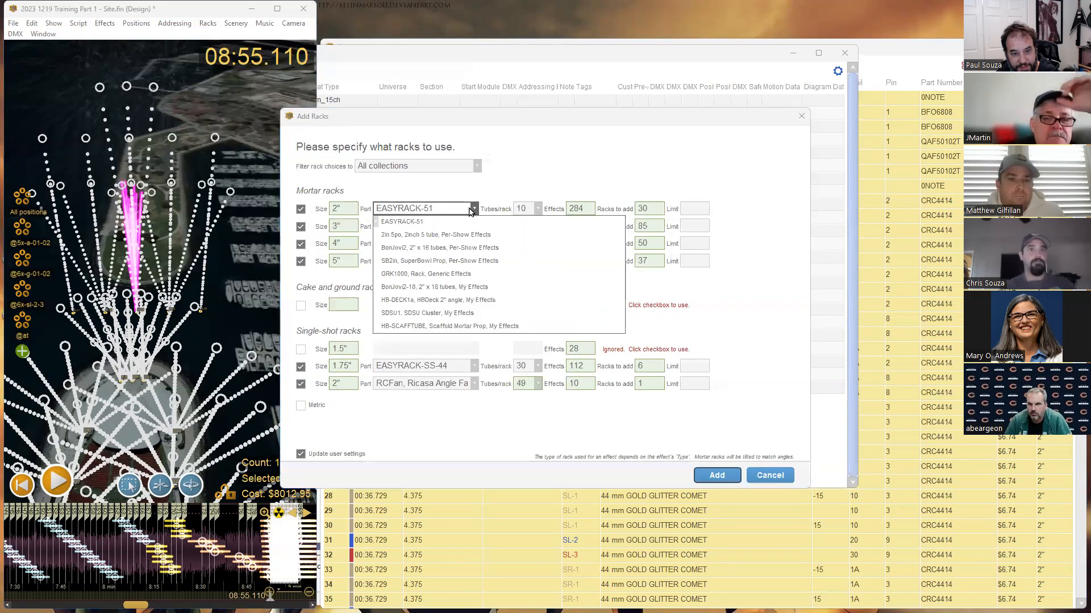
{"action": "left_click", "coordinate": [469, 249]}
{"action": "left_click", "coordinate": [451, 227]}
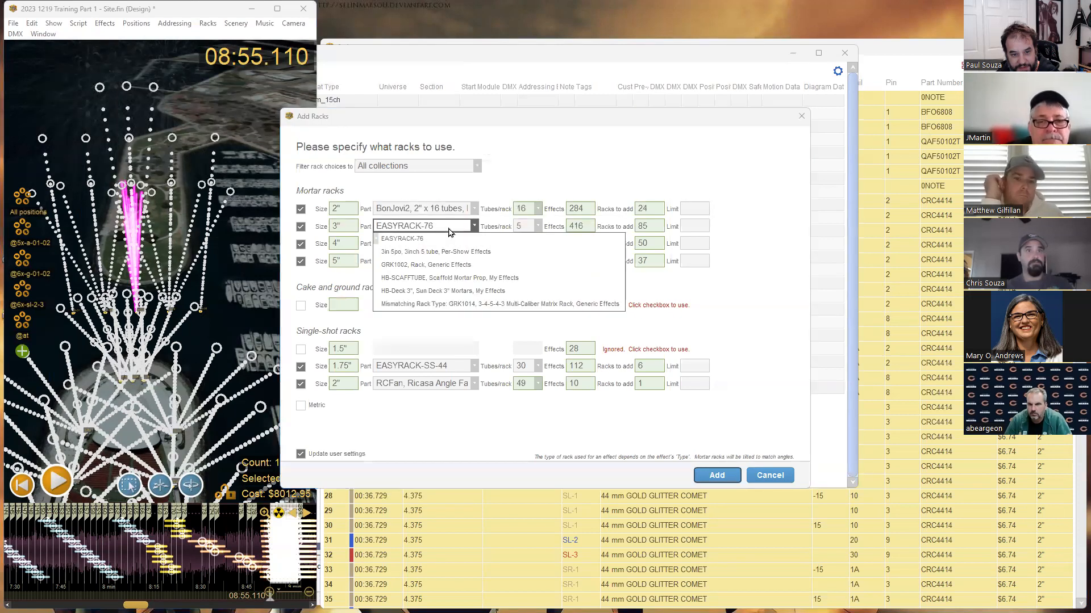
{"action": "left_click", "coordinate": [489, 253]}
Choose the 4in 5po rack for the 4" mortars and the 5in 3po rack for the 5" mortars
{"action": "left_click", "coordinate": [465, 244]}
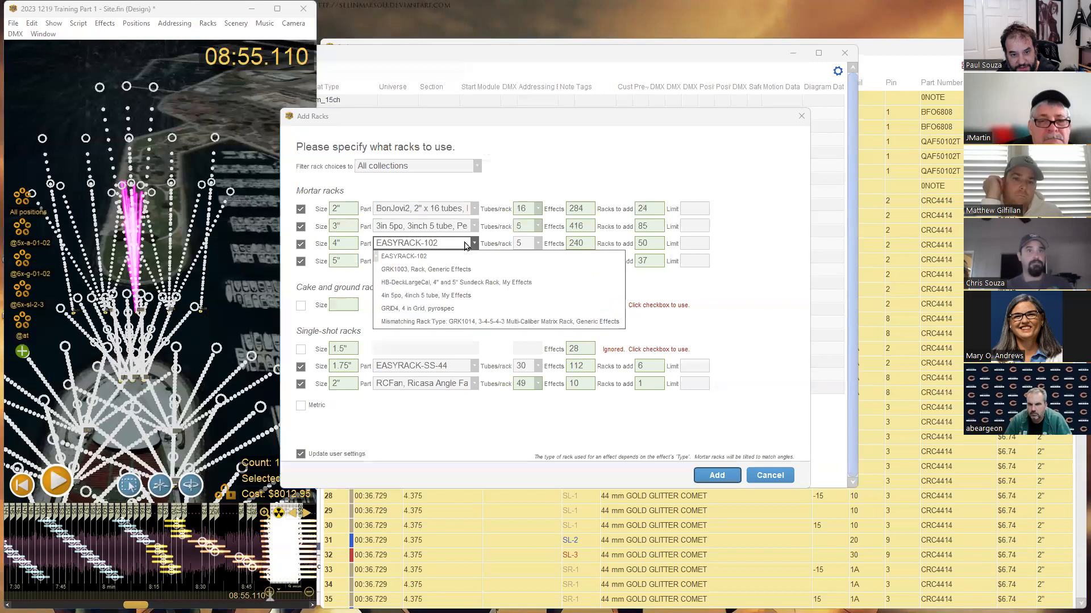
{"action": "left_click", "coordinate": [458, 296]}
{"action": "left_click", "coordinate": [436, 267]}
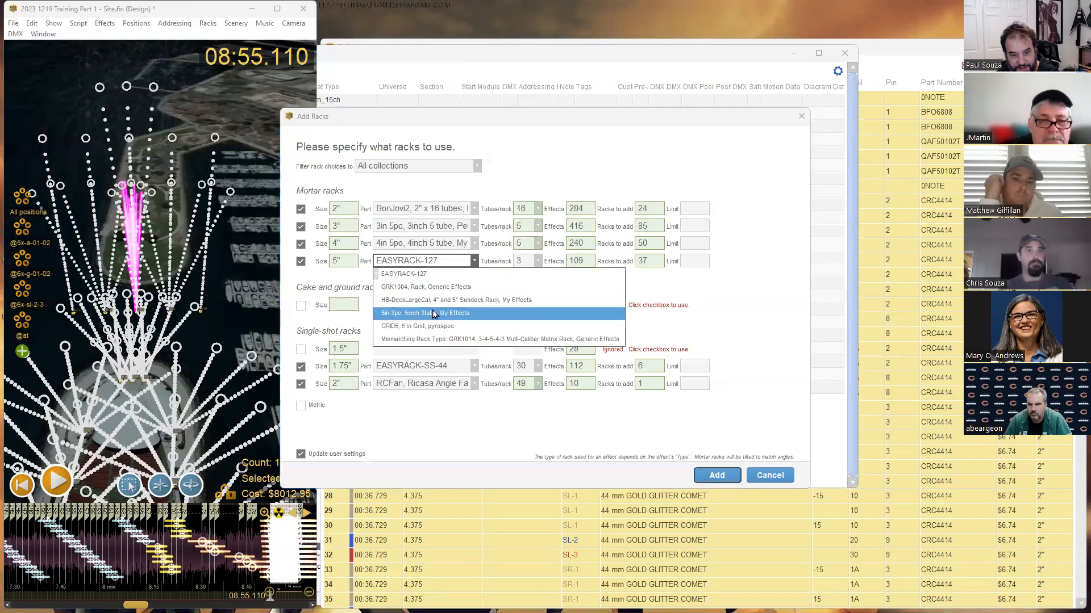
{"action": "left_click", "coordinate": [434, 314]}
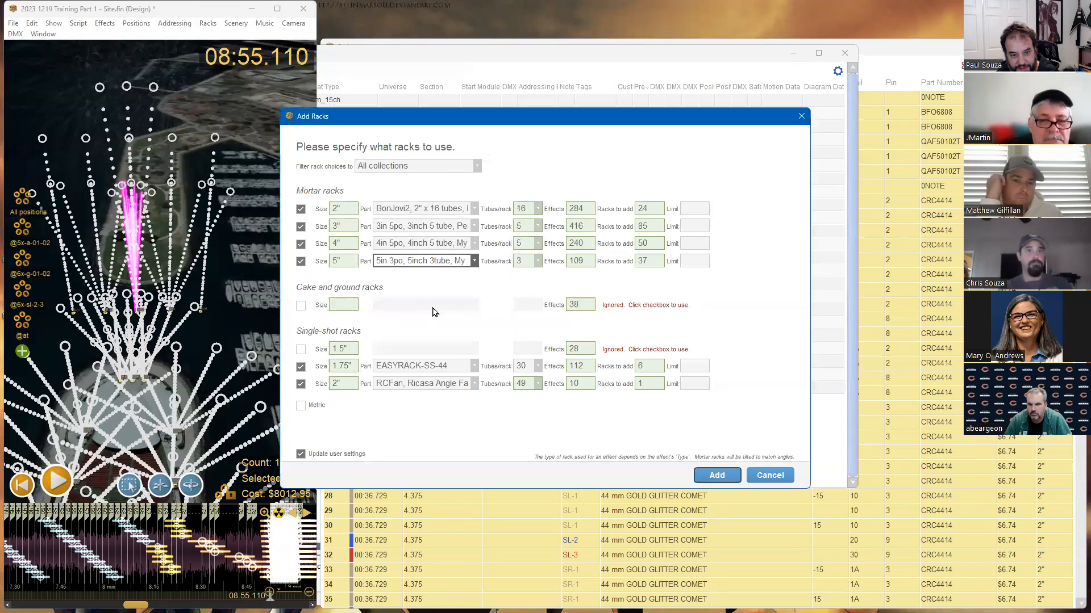
Choose the RCFan Ricasa Angle Fan rack for the 1.75" single-shots, then add the racks and accept the summary
{"action": "left_click", "coordinate": [435, 368]}
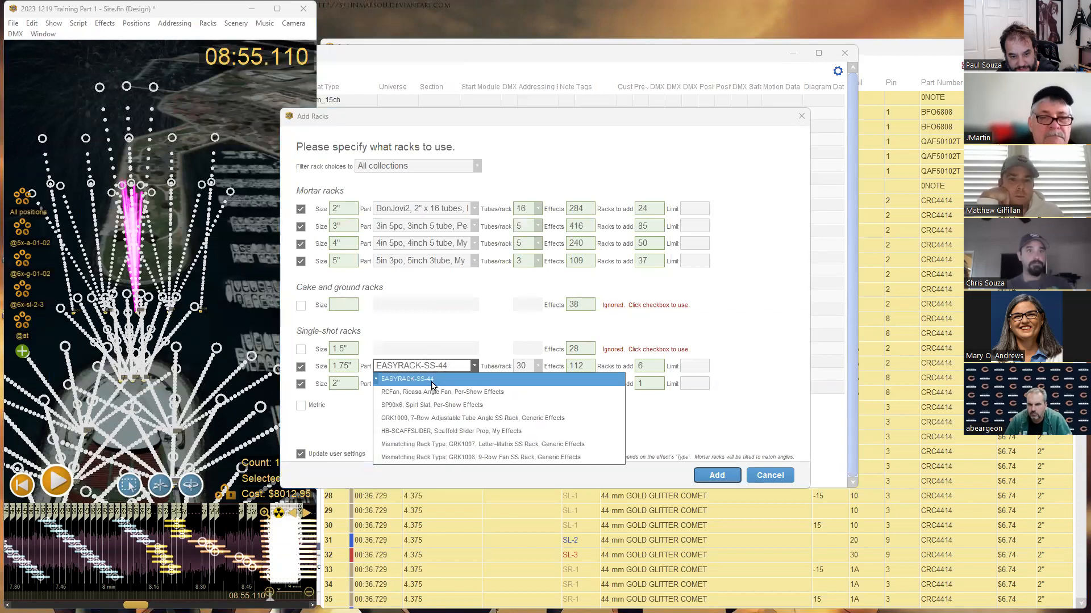
{"action": "left_click", "coordinate": [430, 394]}
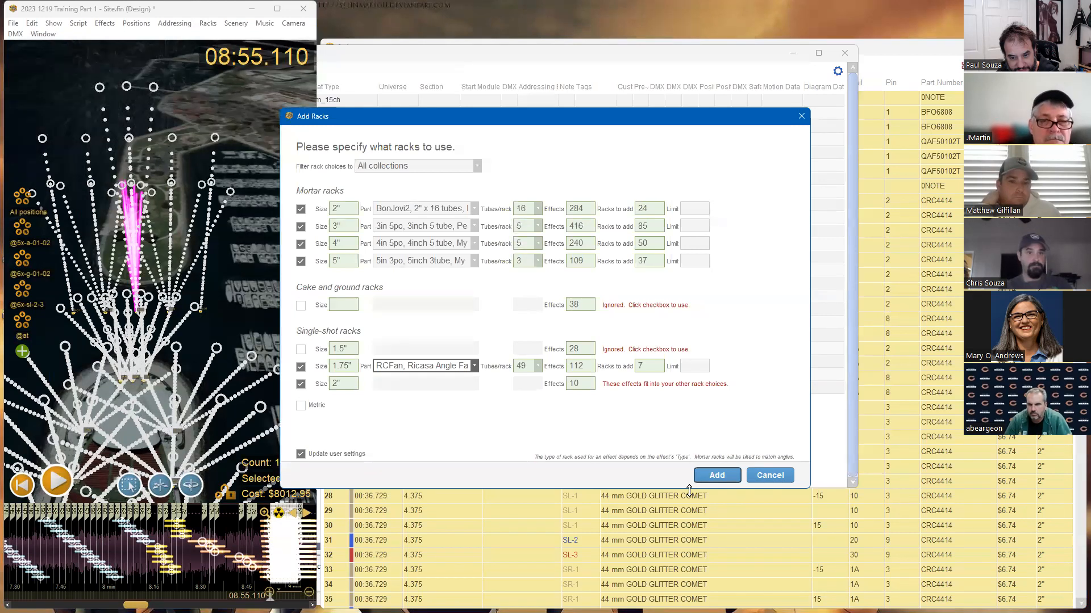
{"action": "left_click", "coordinate": [707, 479]}
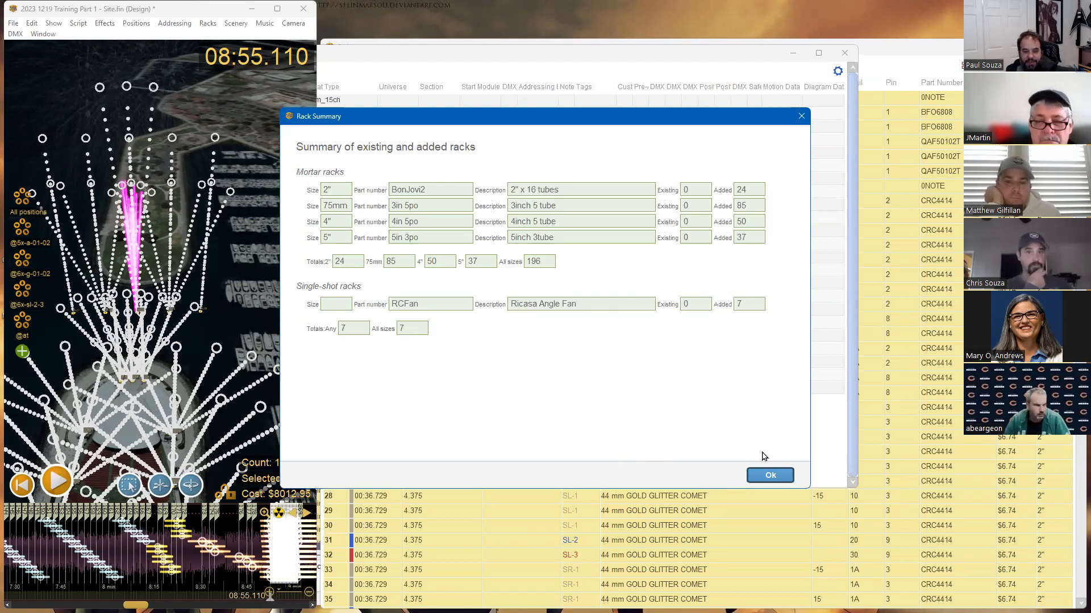
{"action": "left_click", "coordinate": [791, 478]}
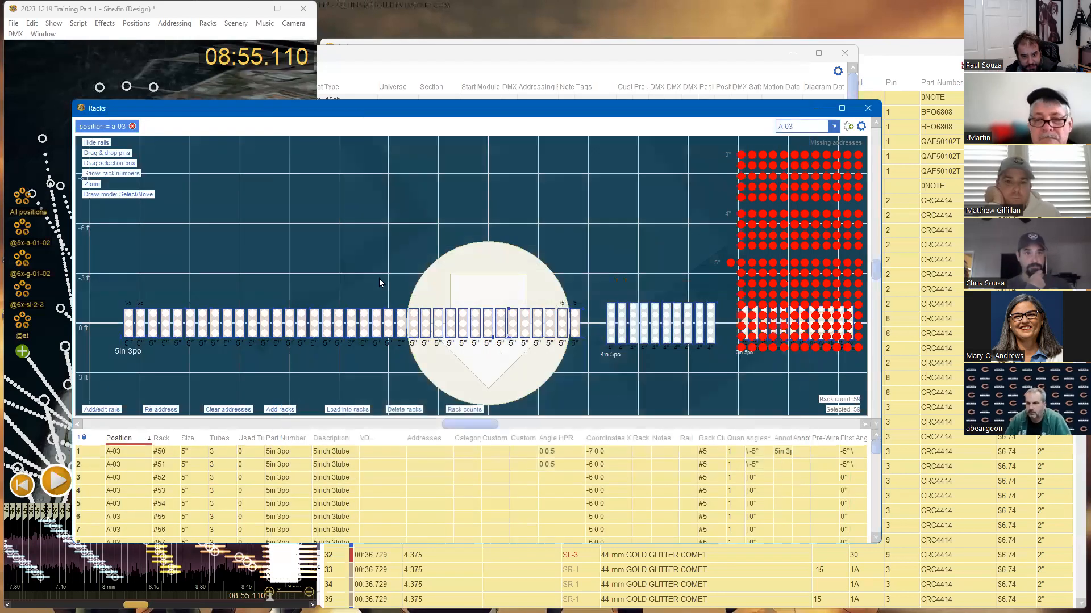
Review the module restrictions in the show addressing options and check the positions table
{"action": "left_click", "coordinate": [169, 24]}
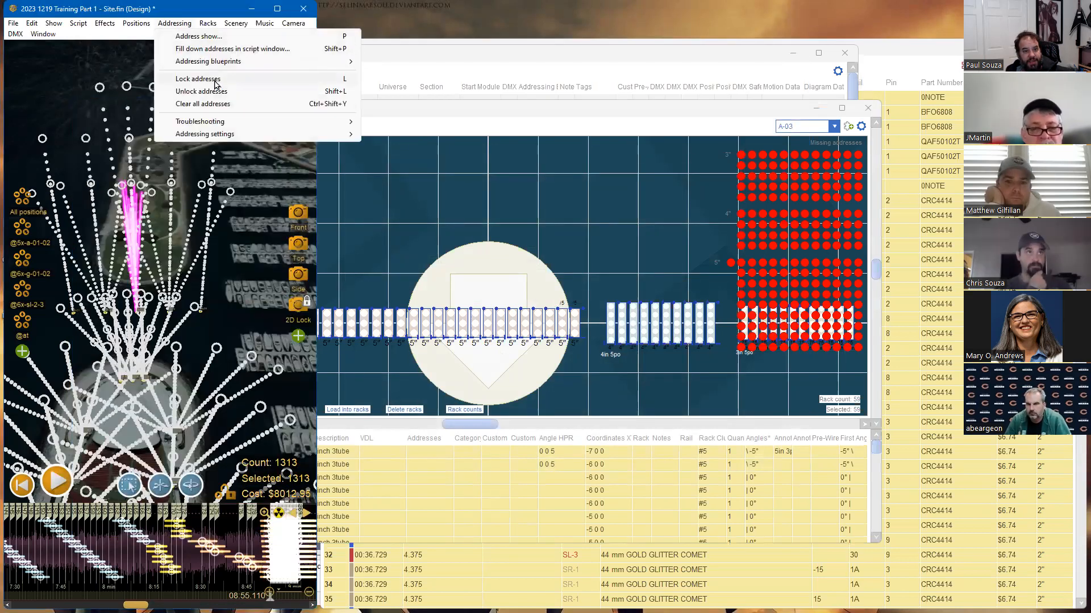
{"action": "left_click", "coordinate": [218, 42]}
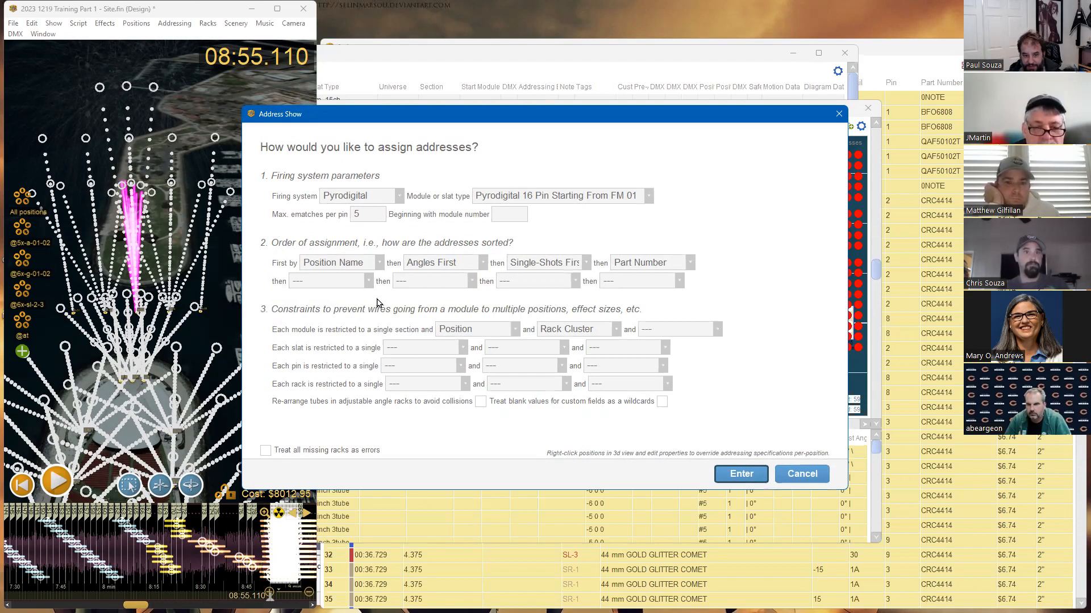
{"action": "left_click", "coordinate": [512, 327]}
{"action": "left_click", "coordinate": [518, 326]}
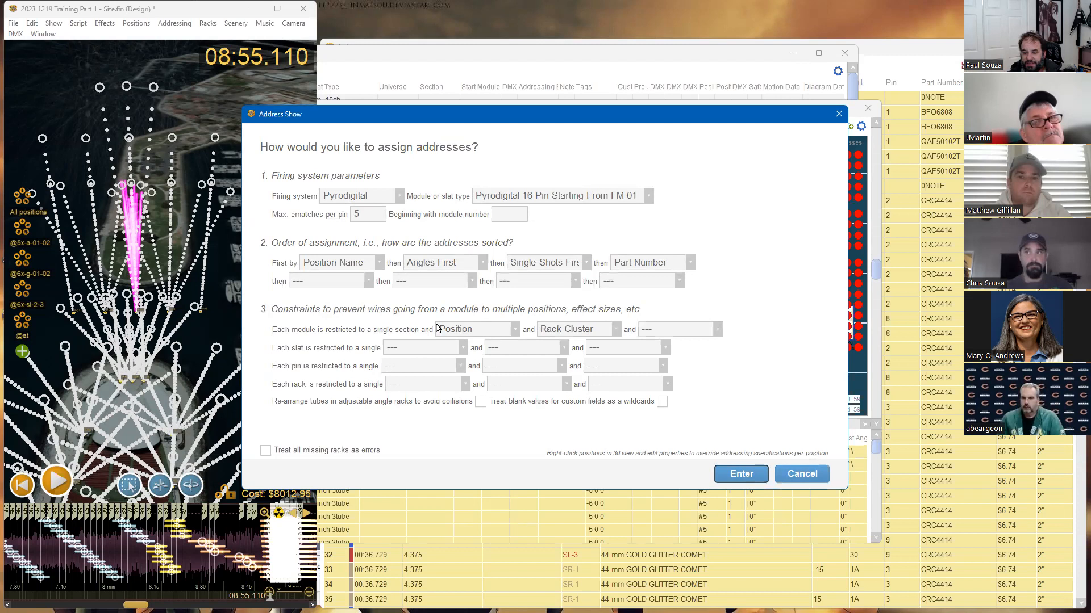
{"action": "left_click", "coordinate": [606, 333]}
{"action": "left_click", "coordinate": [606, 332]}
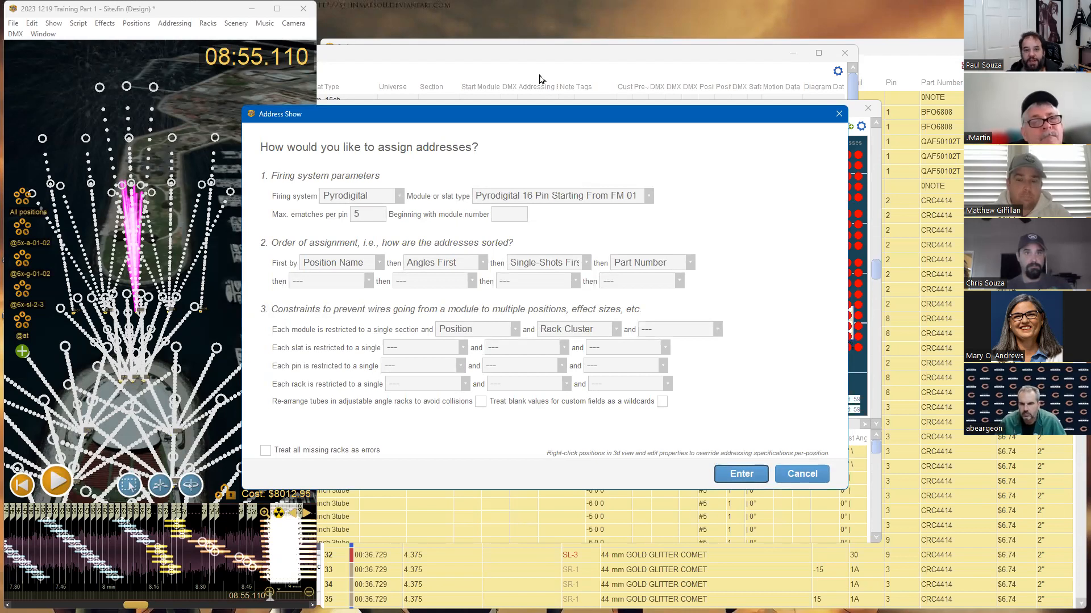
{"action": "left_click", "coordinate": [417, 74]}
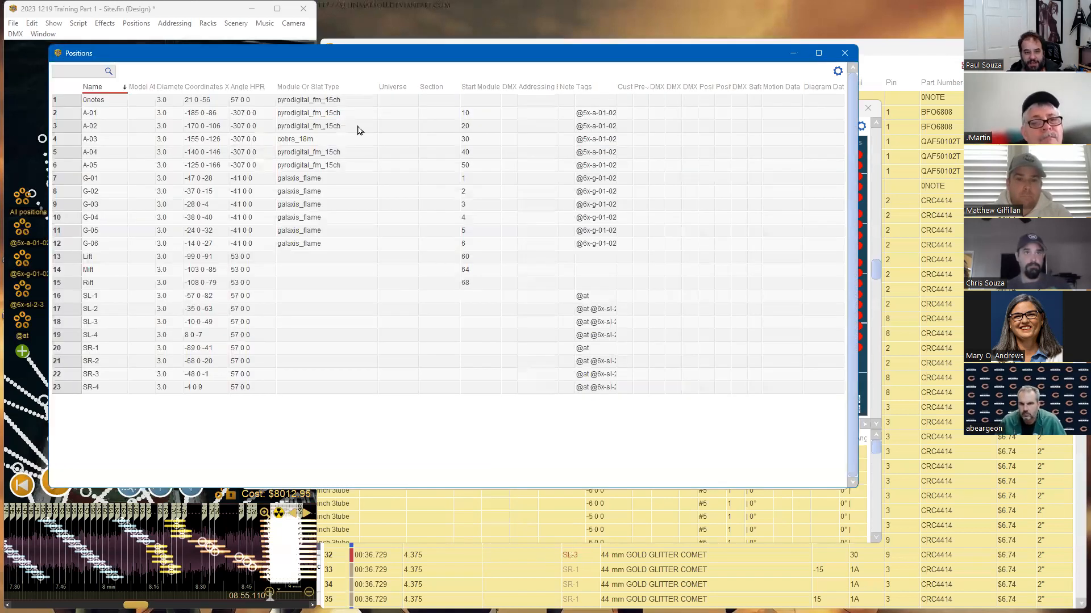
Cancel the addressing dialog and examine the rack layout of position A-03, checking the angled 5" racks at both ends of the row
{"action": "left_click", "coordinate": [31, 22]}
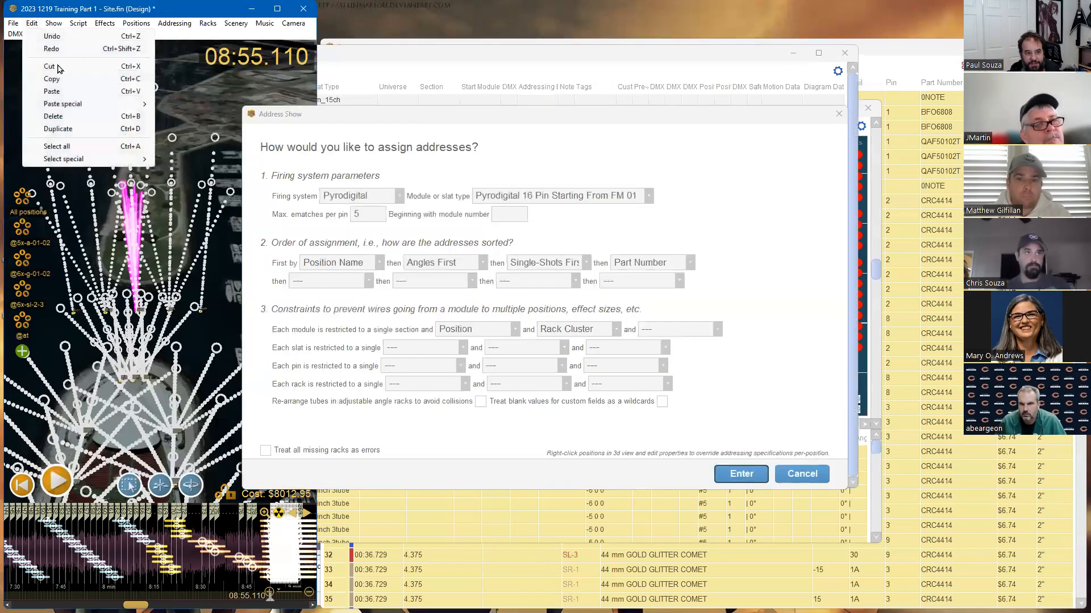
{"action": "left_click", "coordinate": [38, 34]}
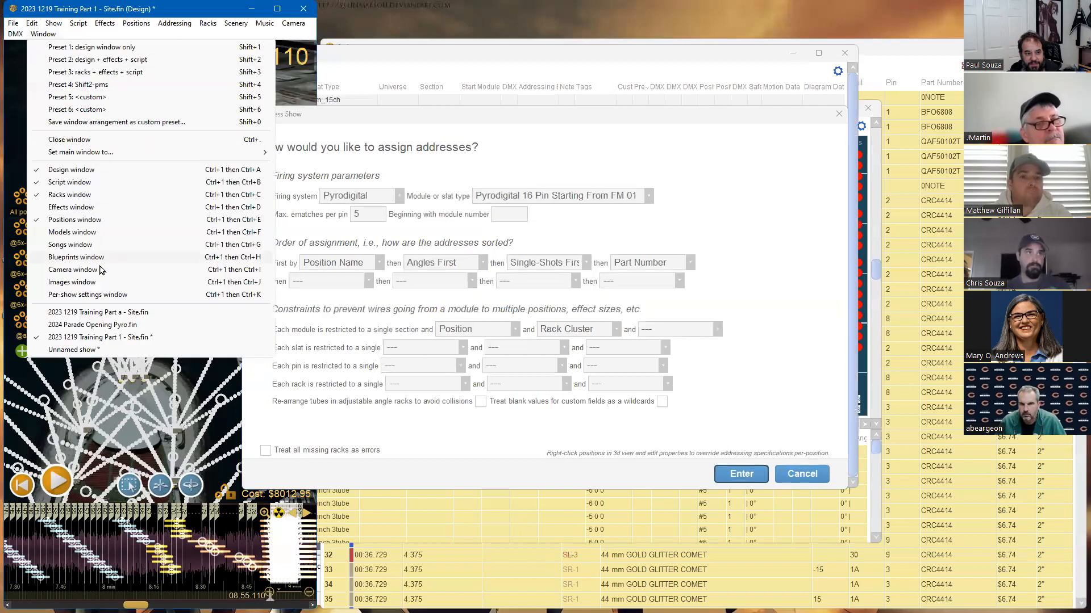
{"action": "left_click", "coordinate": [72, 204]}
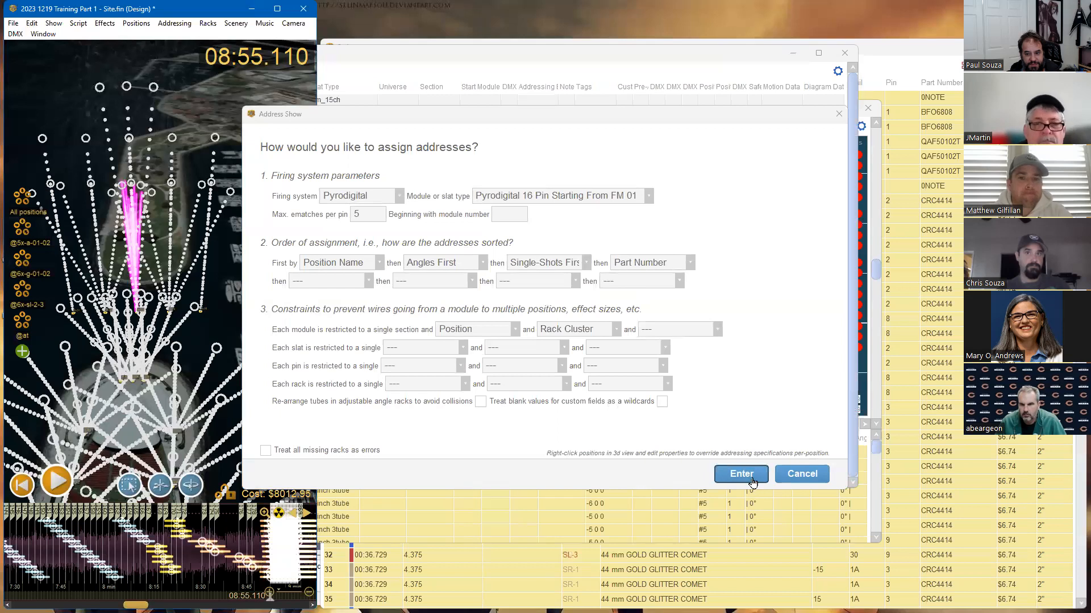
{"action": "left_click", "coordinate": [786, 478]}
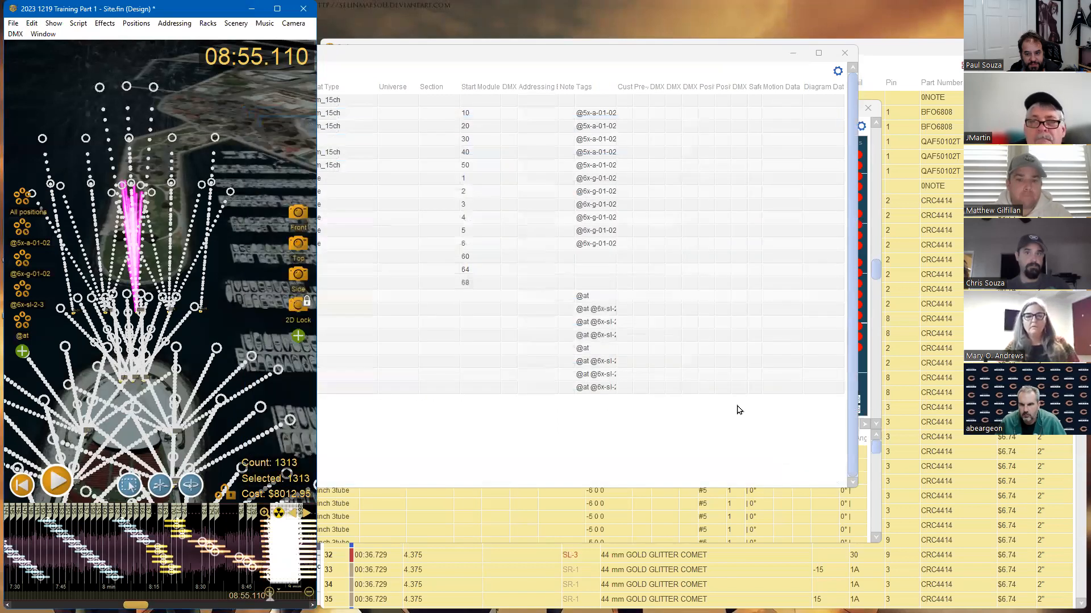
{"action": "left_click", "coordinate": [866, 313]}
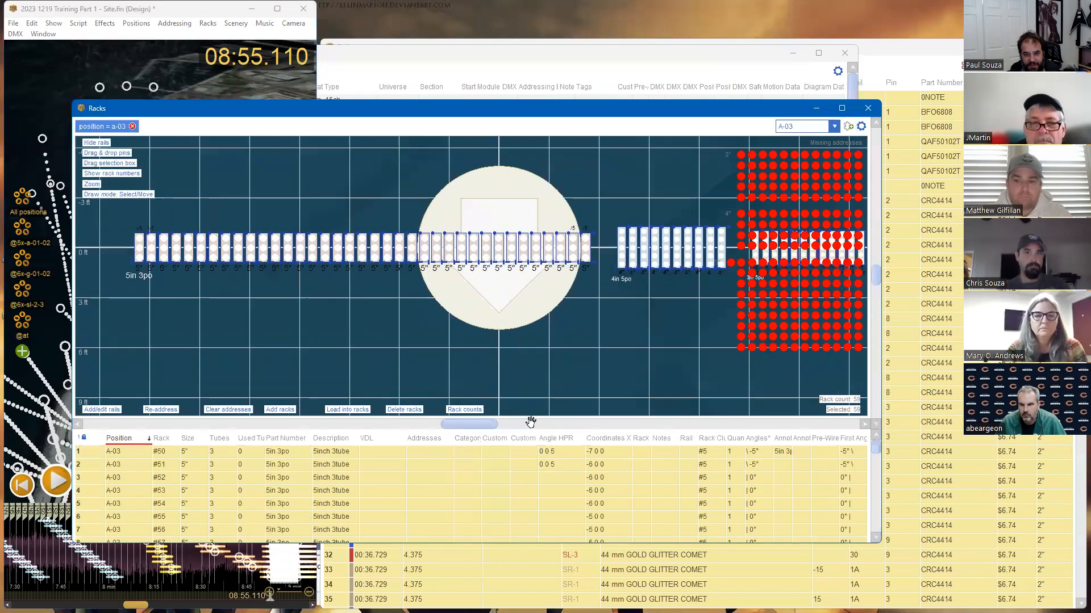
{"action": "left_click", "coordinate": [96, 243]}
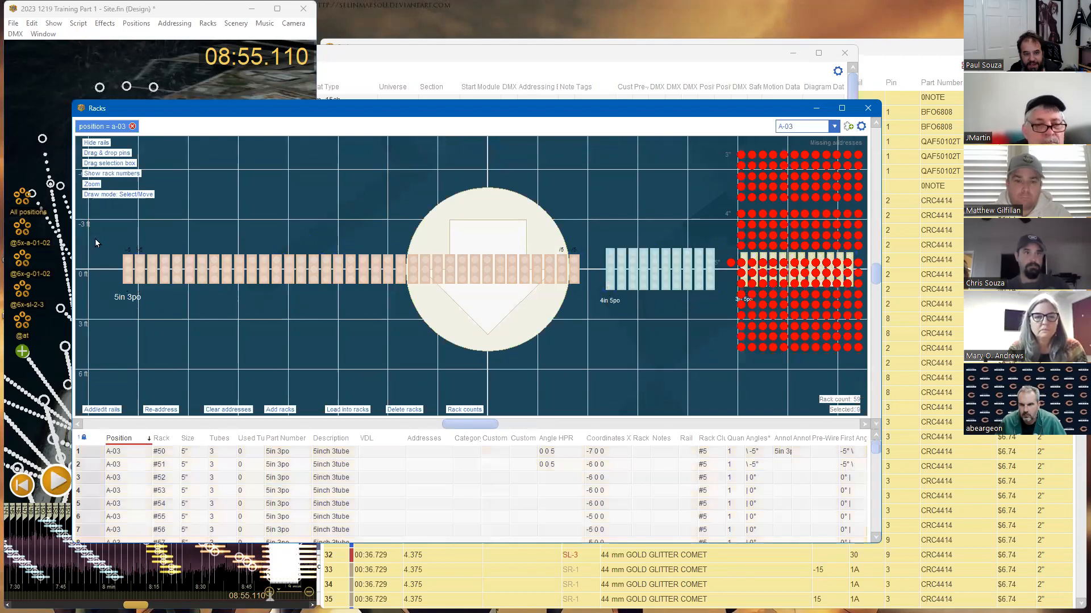
{"action": "left_click_drag", "start_coordinate": [95, 243], "coordinate": [194, 277]}
{"action": "left_click_drag", "start_coordinate": [422, 331], "coordinate": [414, 173]}
{"action": "left_click_drag", "start_coordinate": [466, 279], "coordinate": [360, 384]}
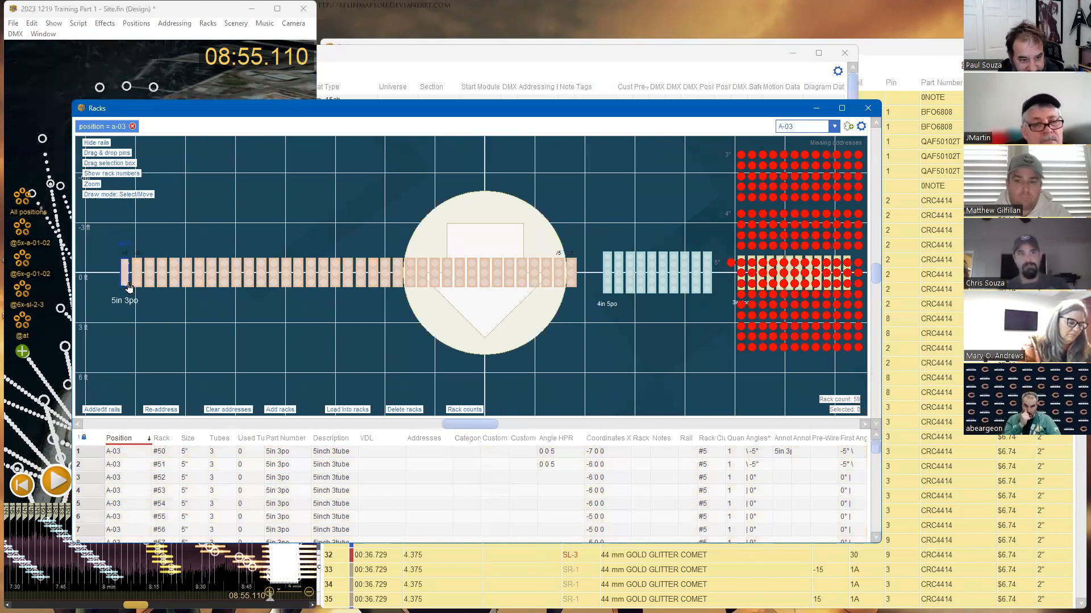
{"action": "scroll", "coordinate": [128, 286], "scroll_direction": "up", "scroll_amount": 4}
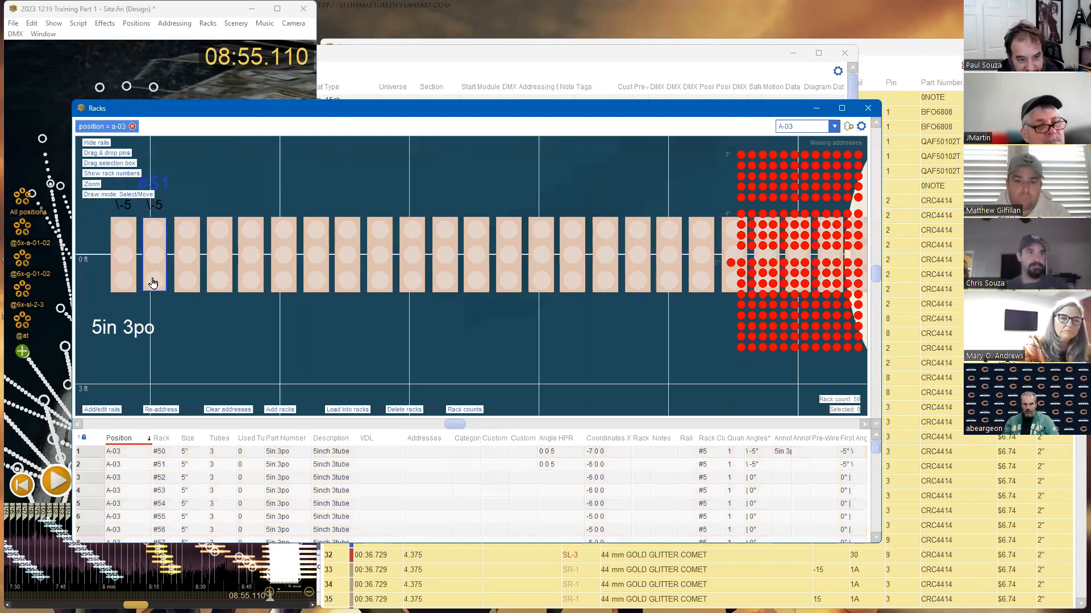
{"action": "scroll", "coordinate": [152, 282], "scroll_direction": "down", "scroll_amount": 2}
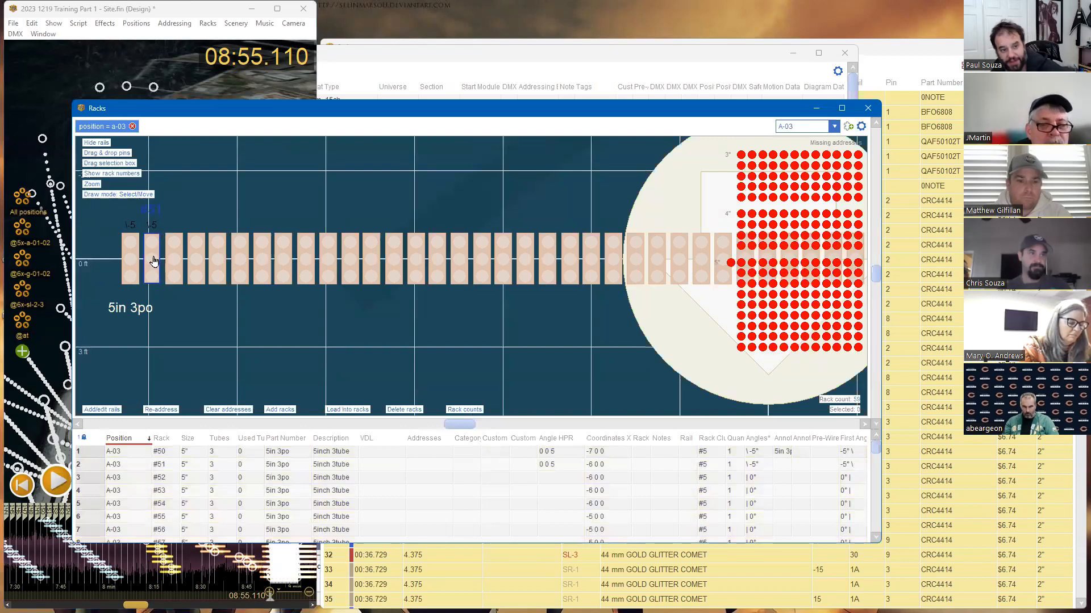
{"action": "left_click_drag", "start_coordinate": [501, 297], "coordinate": [289, 333]}
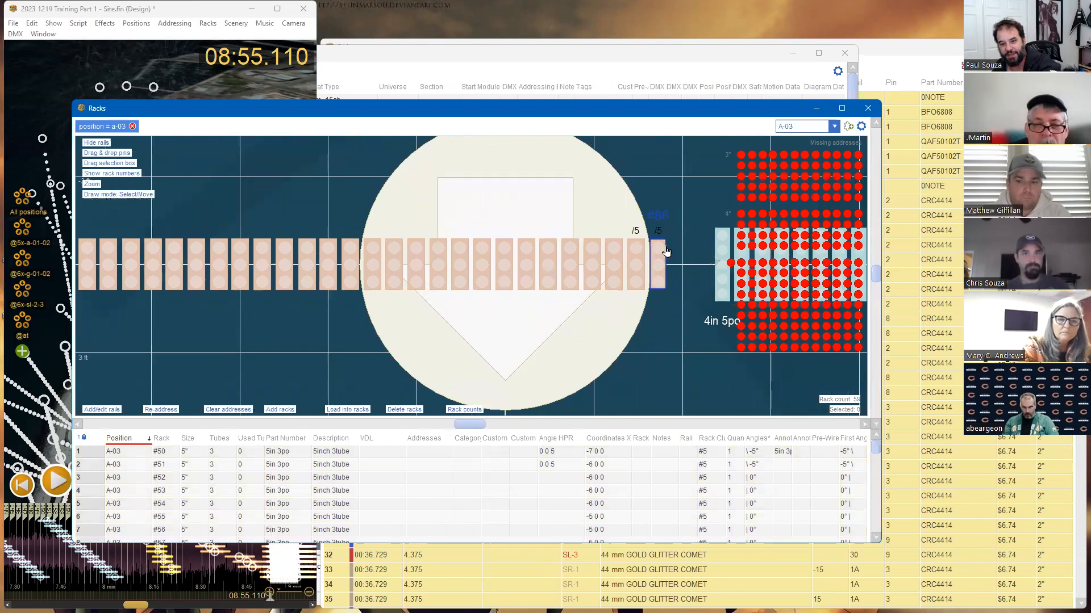
{"action": "scroll", "coordinate": [653, 254], "scroll_direction": "down", "scroll_amount": 4}
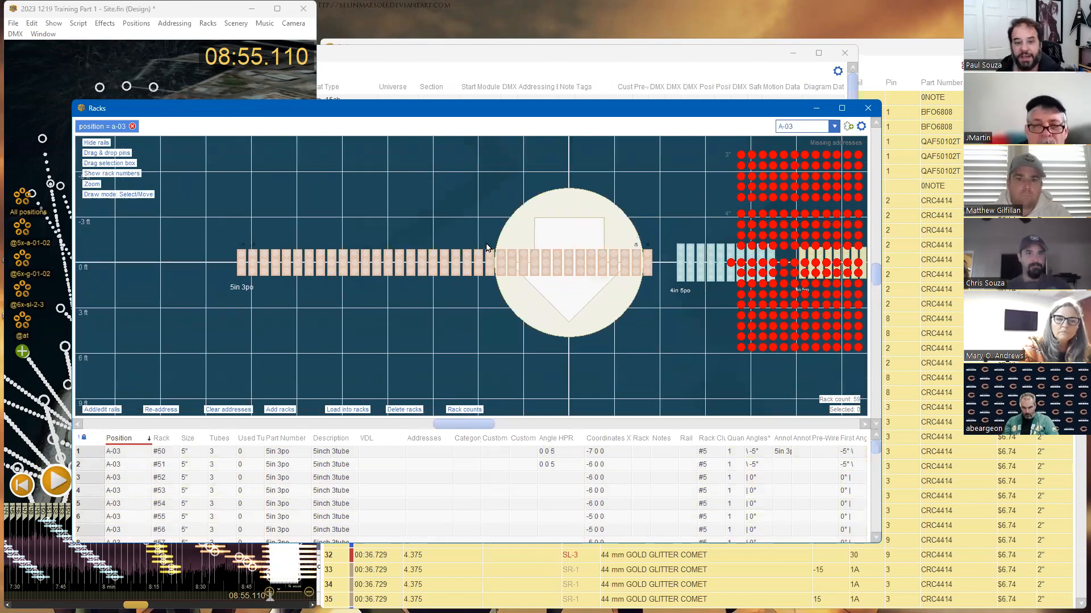
{"action": "scroll", "coordinate": [486, 248], "scroll_direction": "up", "scroll_amount": 3}
{"action": "scroll", "coordinate": [476, 228], "scroll_direction": "down", "scroll_amount": 1}
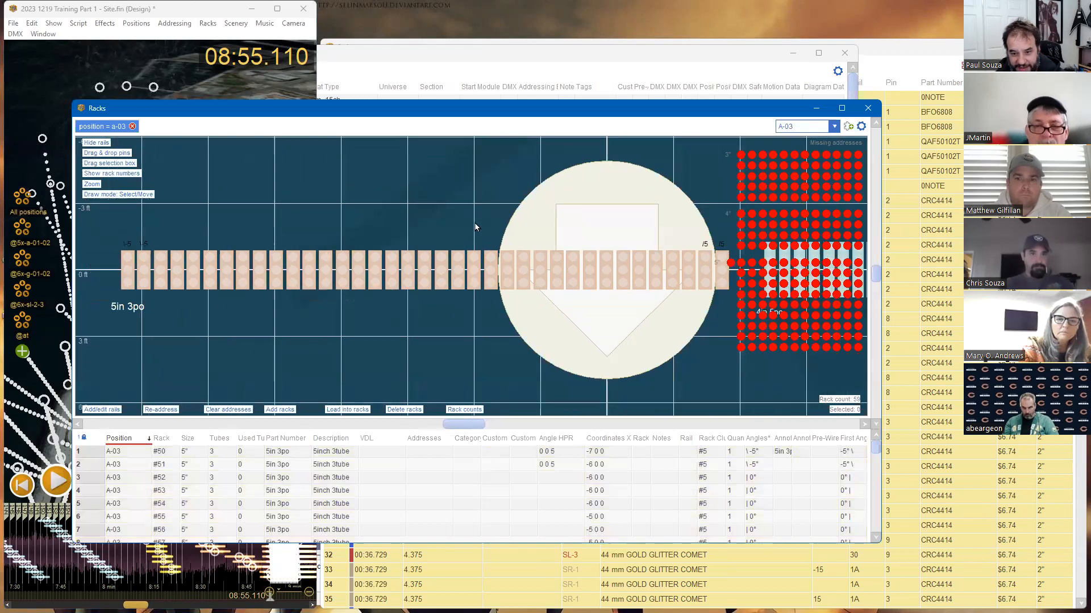
Reopen the show addressing options and set the maximum e-matches per pin to 7
{"action": "left_click", "coordinate": [175, 24]}
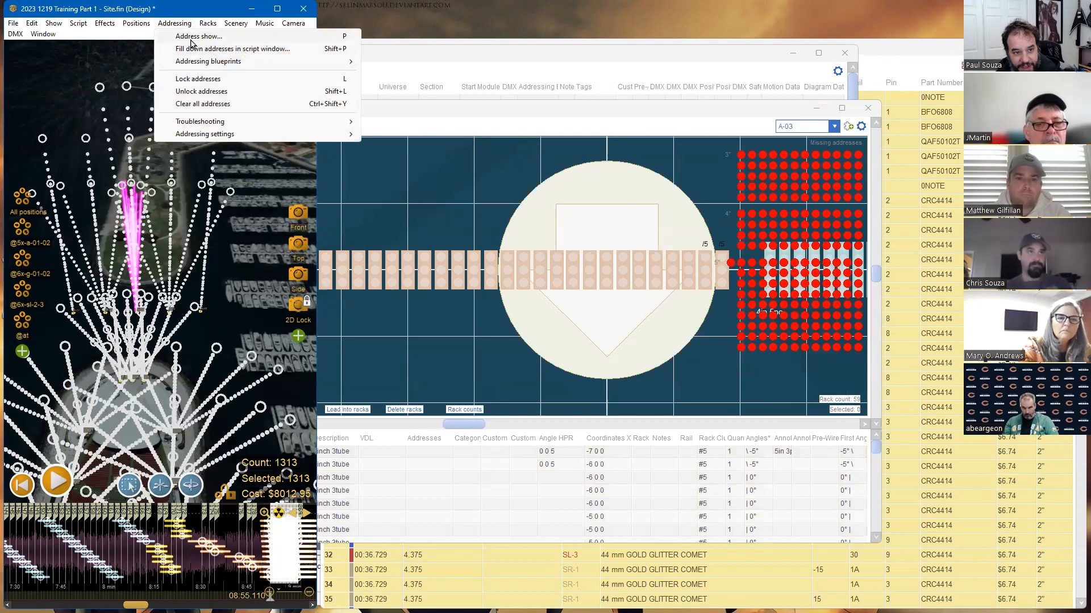
{"action": "left_click", "coordinate": [192, 41]}
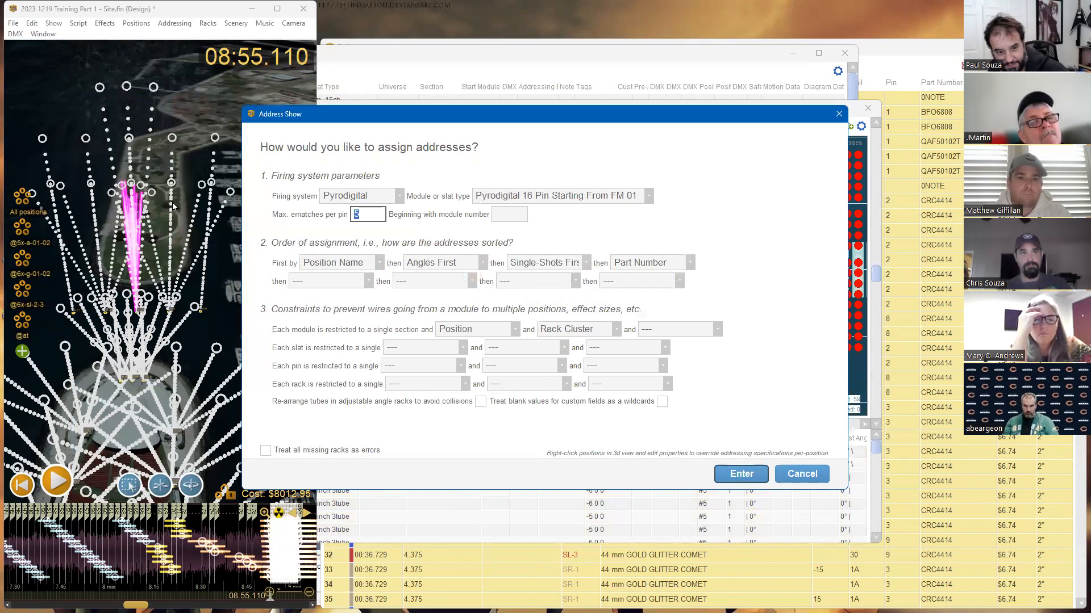
{"action": "double_click", "coordinate": [383, 220]}
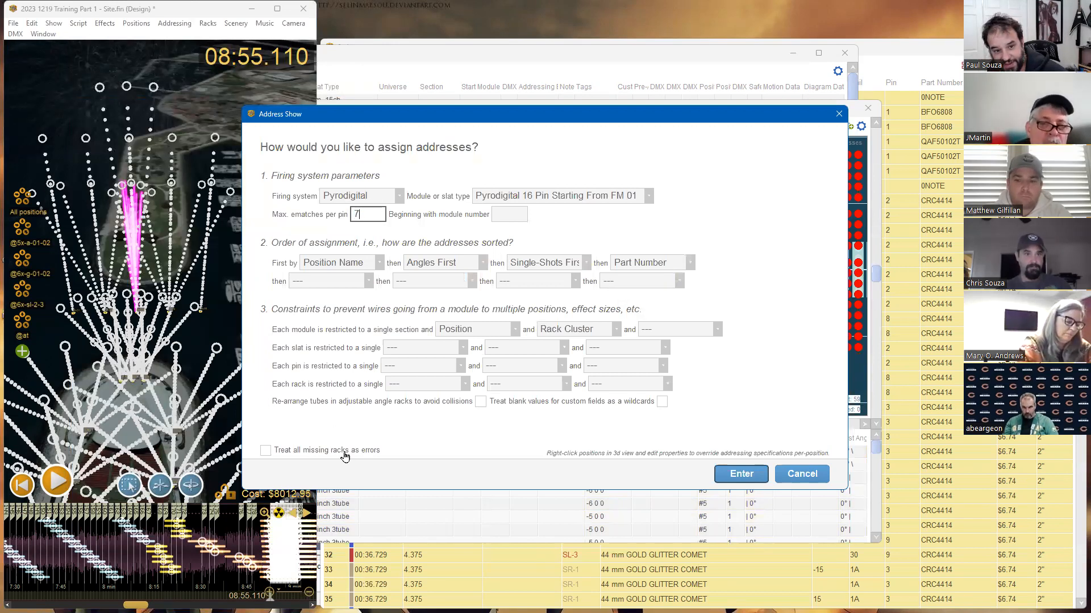
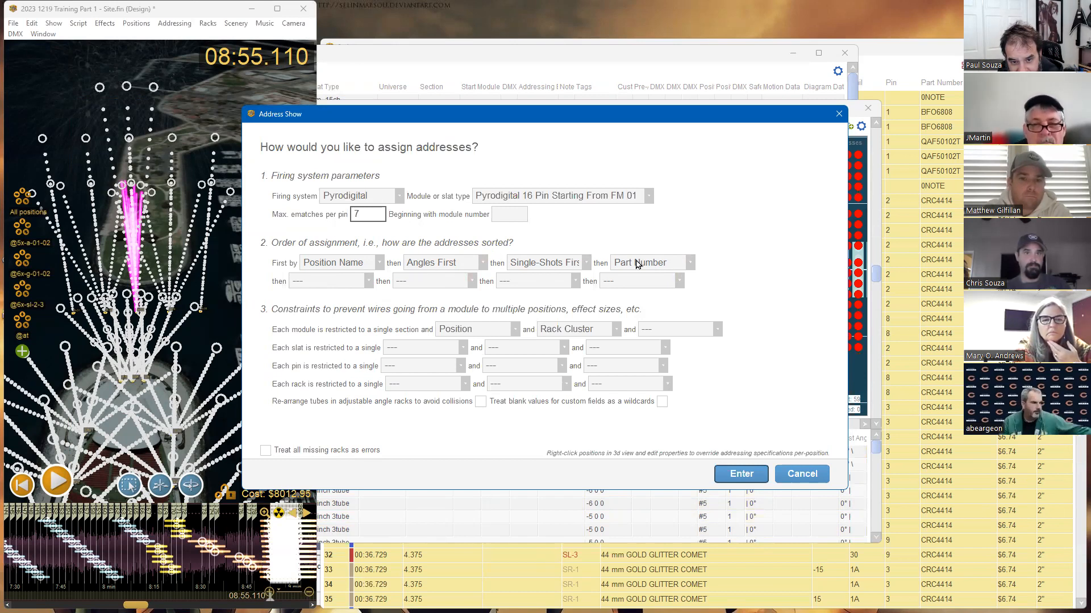
Add Event Time as the fifth sorting criterion in the order of address assignment, following Part Number
{"action": "left_click", "coordinate": [461, 263]}
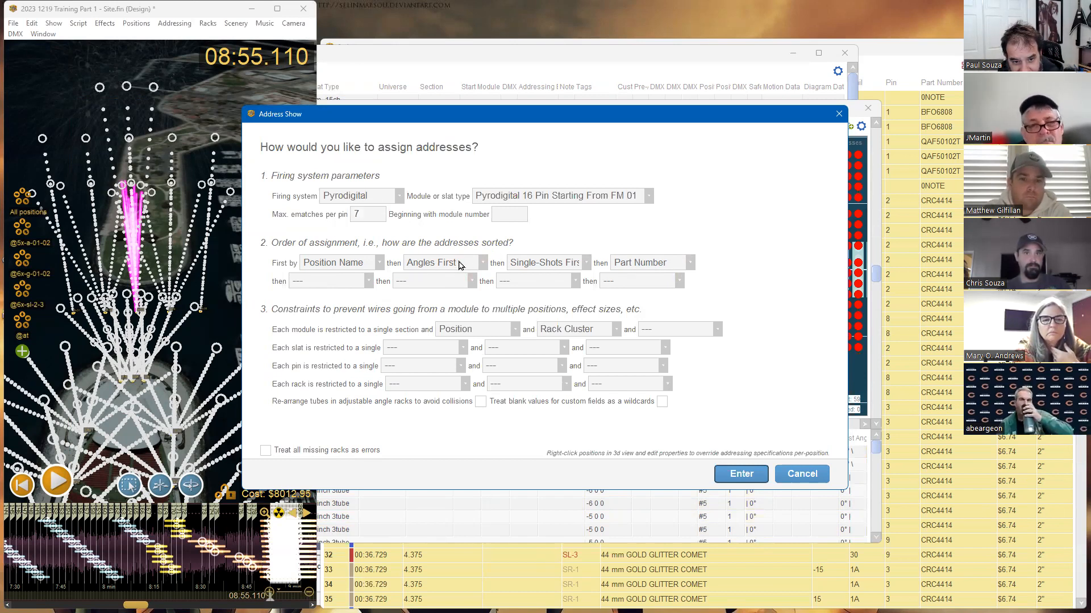
{"action": "left_click", "coordinate": [461, 264]}
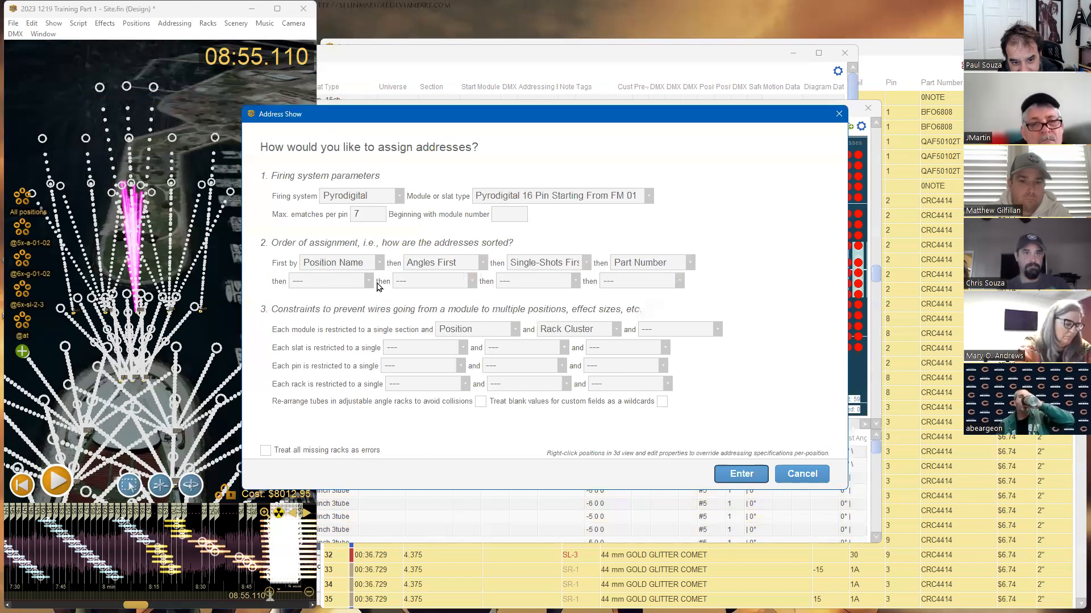
{"action": "left_click", "coordinate": [367, 281]}
{"action": "scroll", "coordinate": [367, 427], "scroll_direction": "down", "scroll_amount": 1}
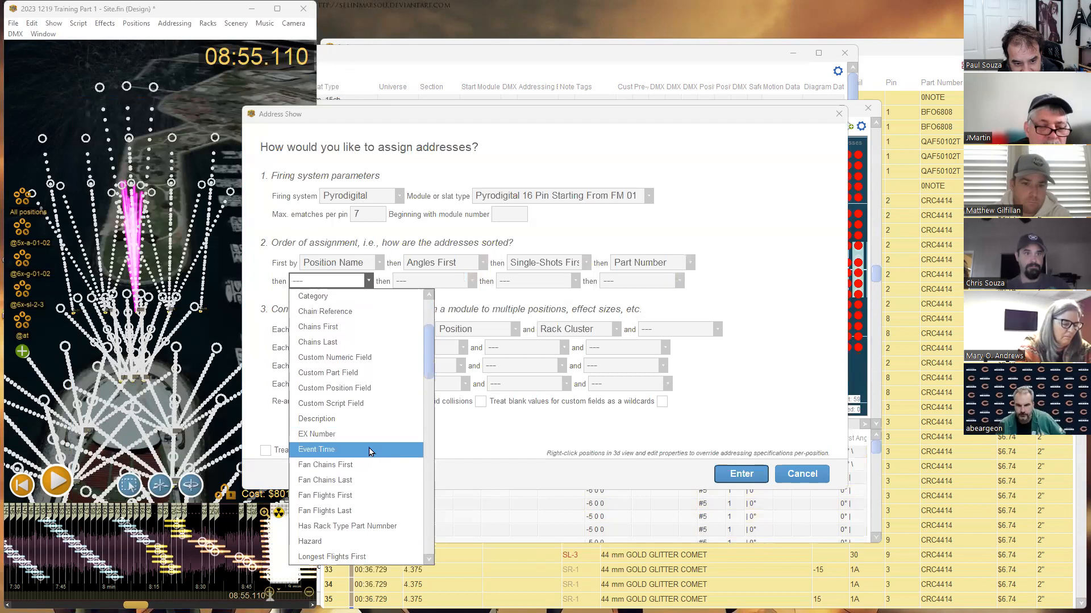
{"action": "left_click", "coordinate": [369, 450]}
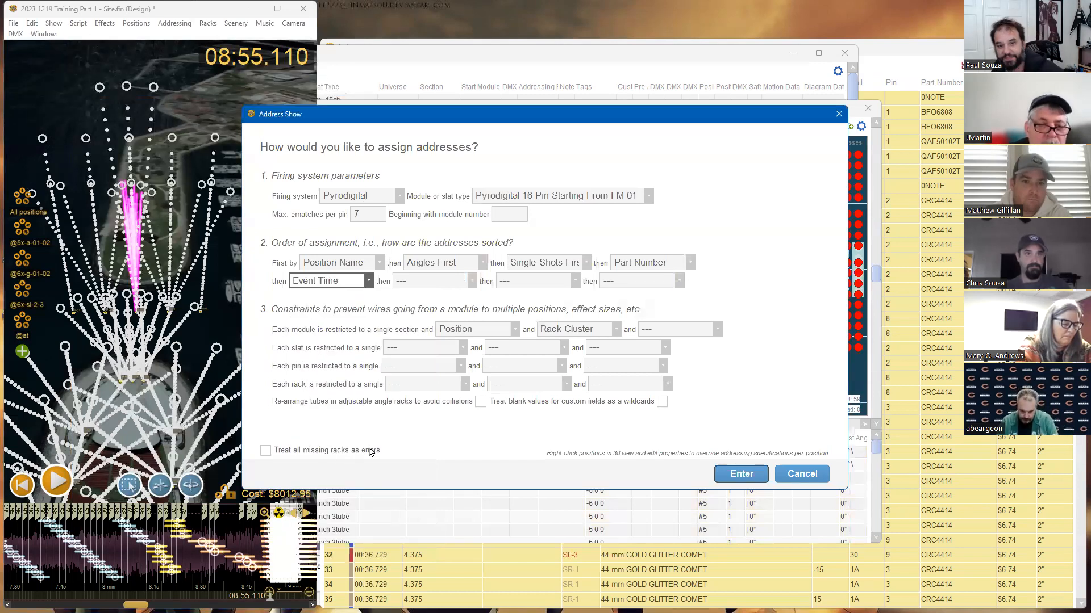
Run the show addressing with these settings, then dismiss the addressing summary and the additional-racks notice
{"action": "left_click", "coordinate": [739, 472]}
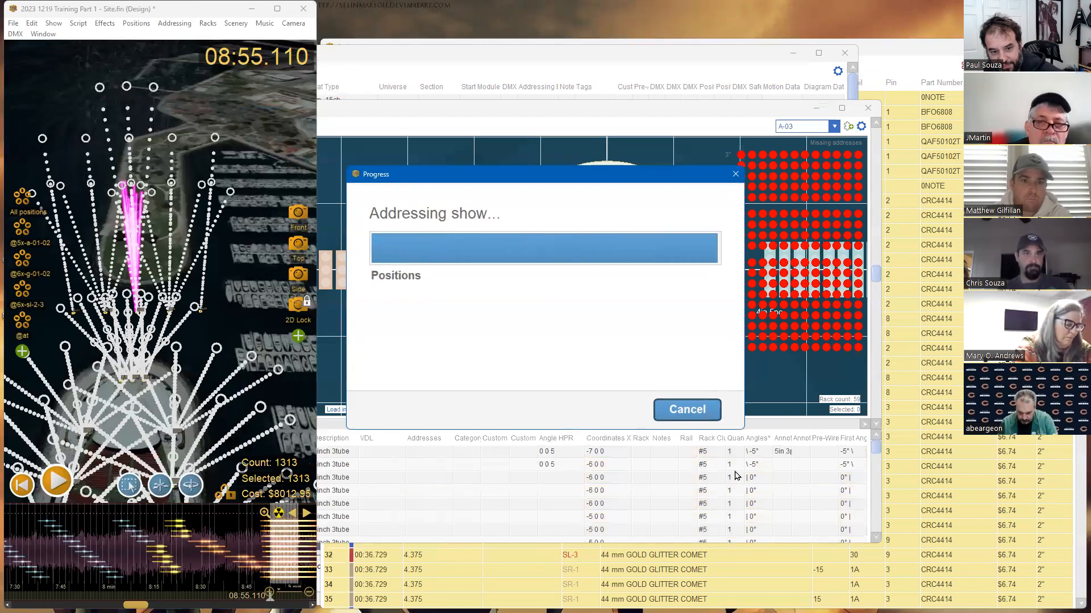
{"action": "scroll", "coordinate": [636, 339], "scroll_direction": "down", "scroll_amount": 1}
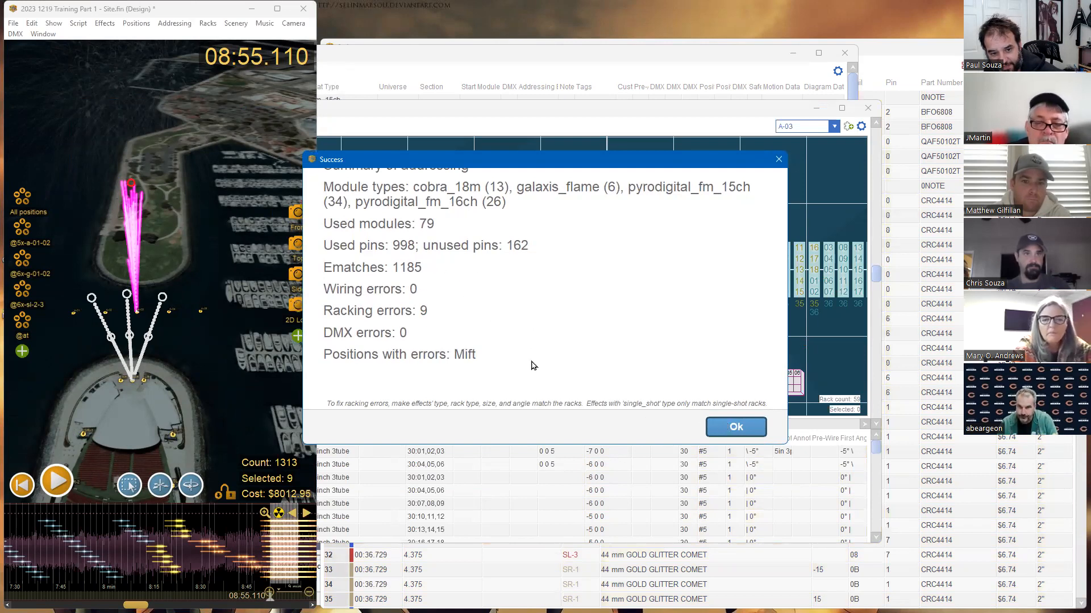
{"action": "left_click", "coordinate": [733, 427]}
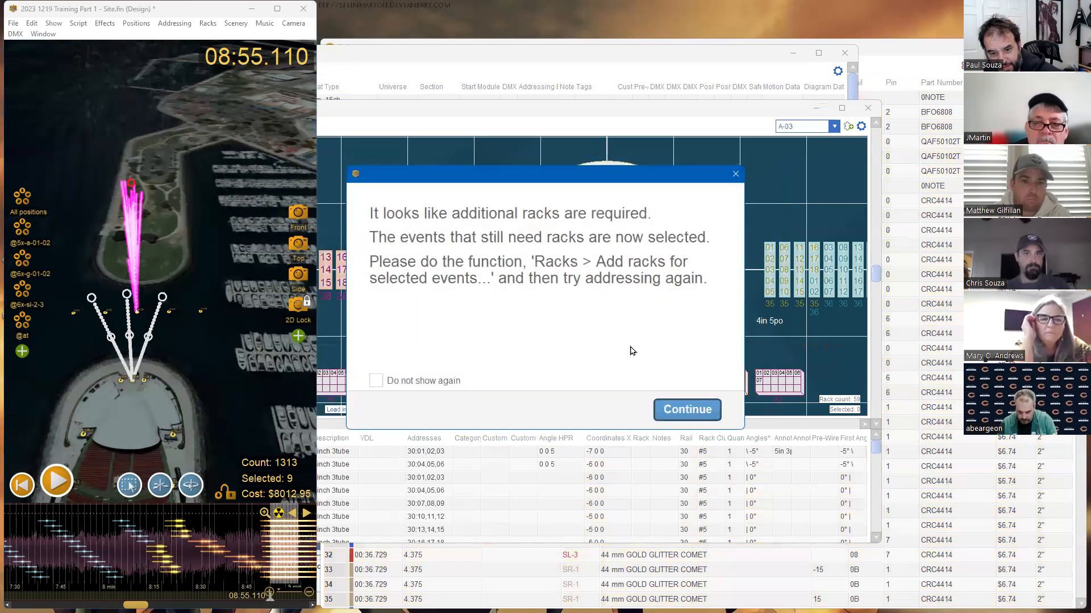
{"action": "left_click", "coordinate": [687, 410]}
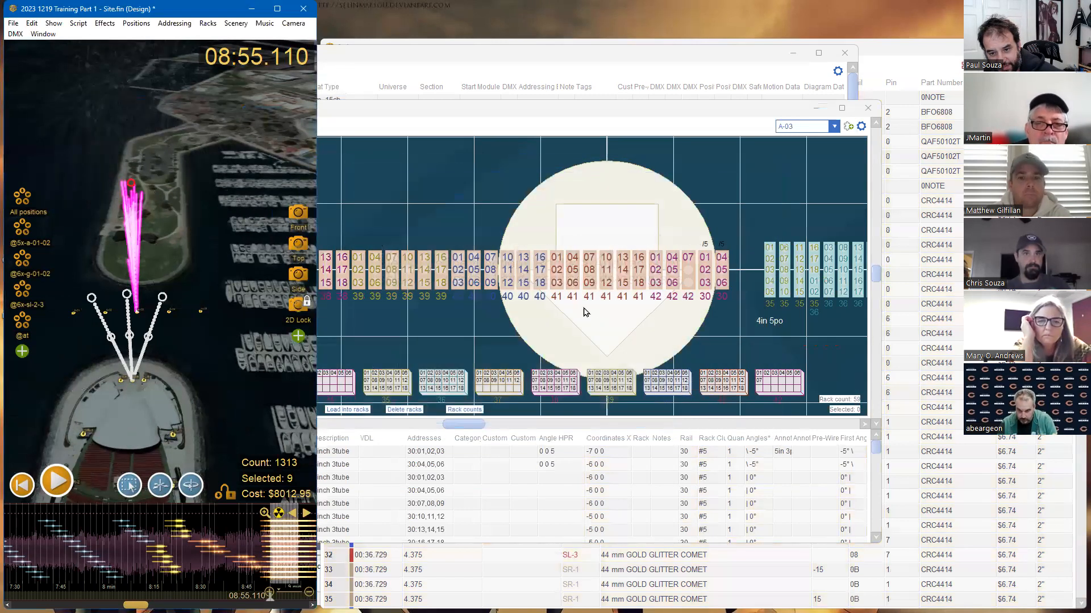
Select the whole row of 5" racks at position A-03 and rearrange them based on their addresses
{"action": "scroll", "coordinate": [540, 331], "scroll_direction": "down", "scroll_amount": 1}
{"action": "mouse_move", "coordinate": [541, 332]}
{"action": "left_mouse_down"}
{"action": "mouse_move", "coordinate": [618, 342]}
{"action": "mouse_move", "coordinate": [539, 311]}
{"action": "left_mouse_up"}
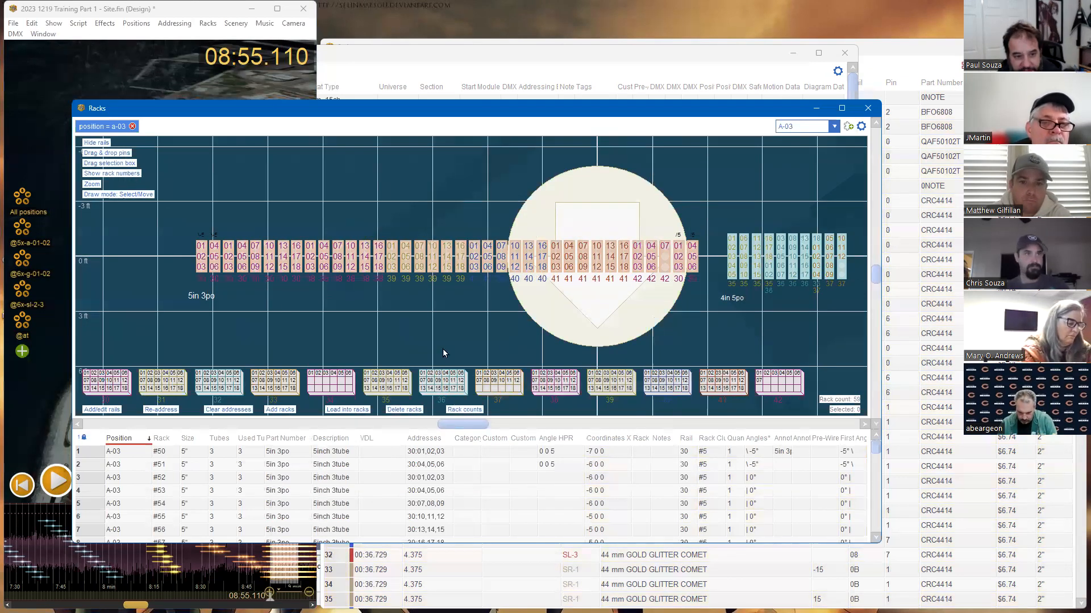
{"action": "left_click_drag", "start_coordinate": [169, 212], "coordinate": [714, 335]}
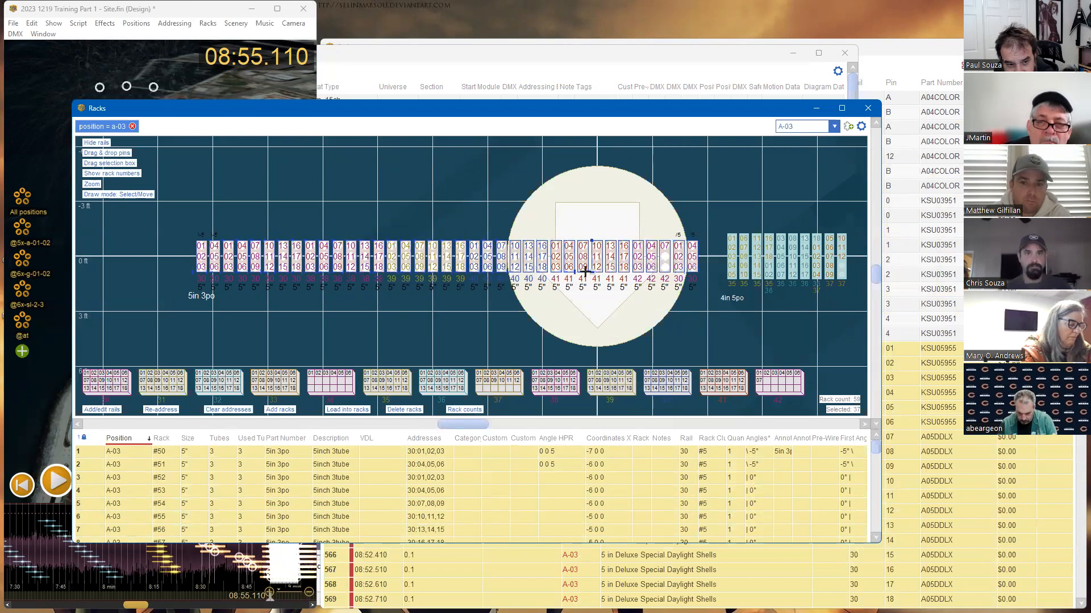
{"action": "right_click", "coordinate": [542, 262]}
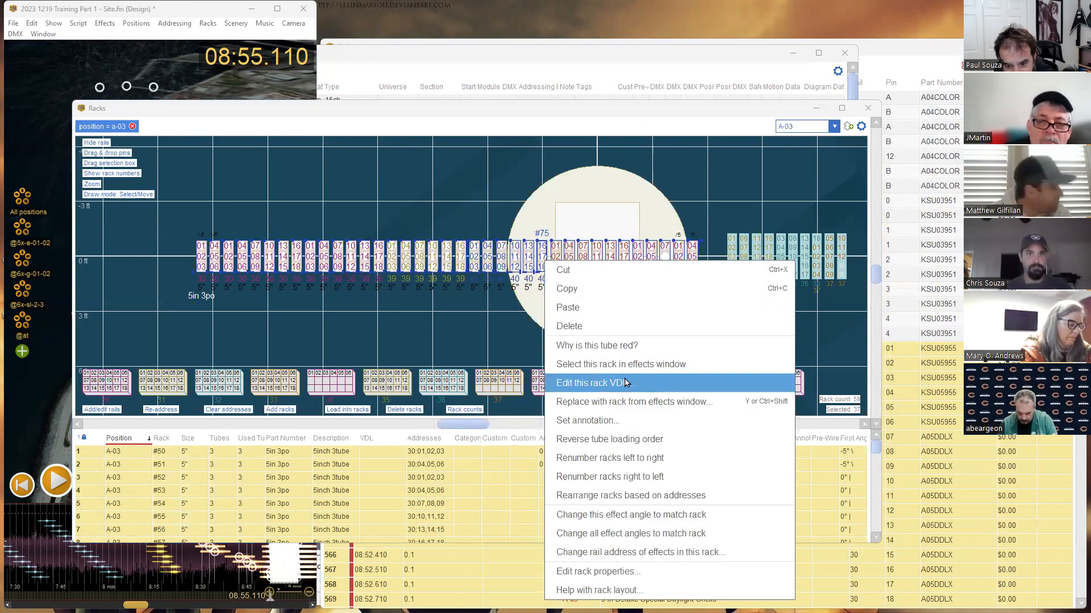
{"action": "left_click", "coordinate": [630, 495]}
{"action": "left_click", "coordinate": [197, 308]}
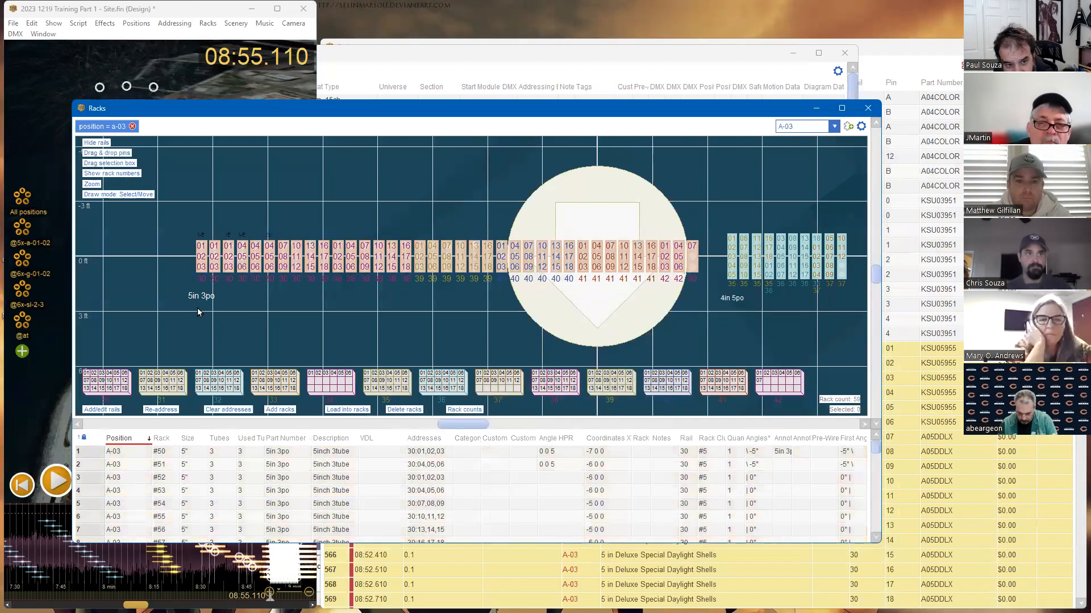
Separate the six angled 5" racks from the straight ones, placing them as their own cluster slightly offset beside the row's start
{"action": "scroll", "coordinate": [193, 305], "scroll_direction": "up", "scroll_amount": 1}
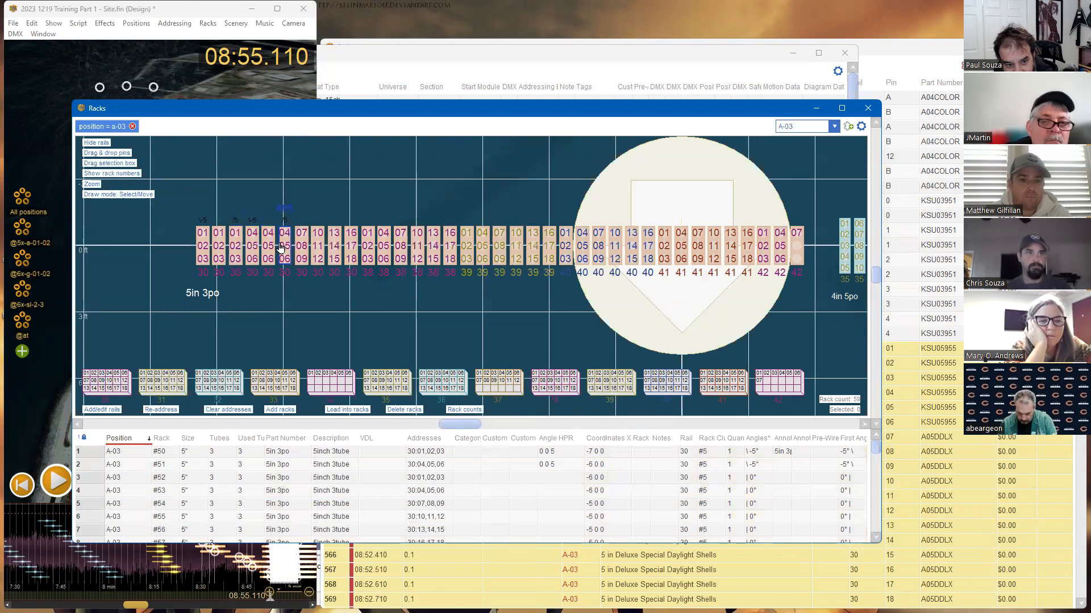
{"action": "left_click_drag", "start_coordinate": [173, 237], "coordinate": [315, 345]}
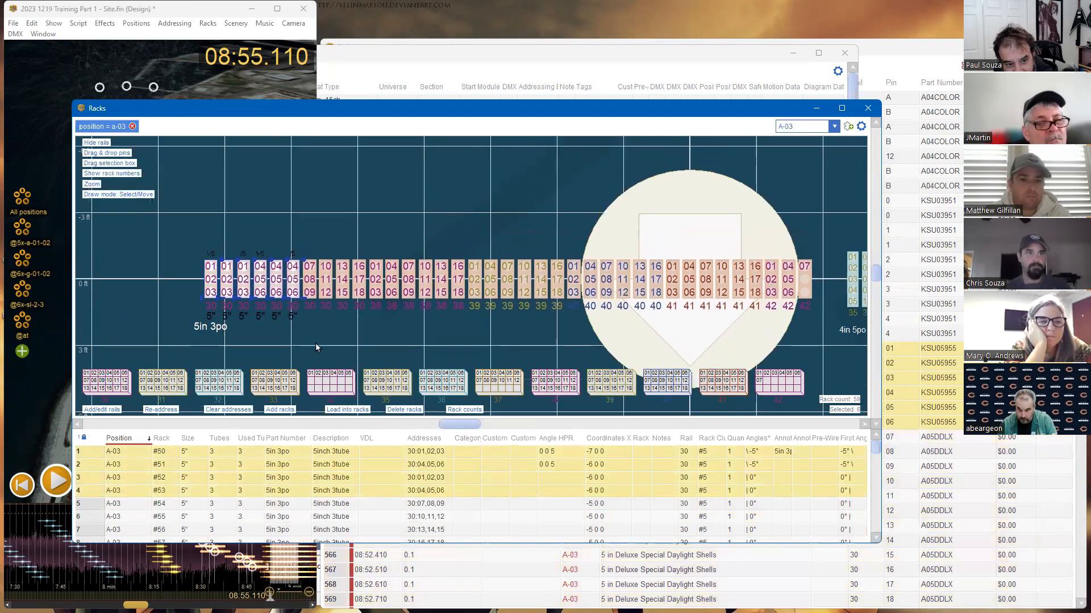
{"action": "left_click_drag", "start_coordinate": [292, 276], "coordinate": [307, 197]}
{"action": "scroll", "coordinate": [263, 251], "scroll_direction": "up", "scroll_amount": 2}
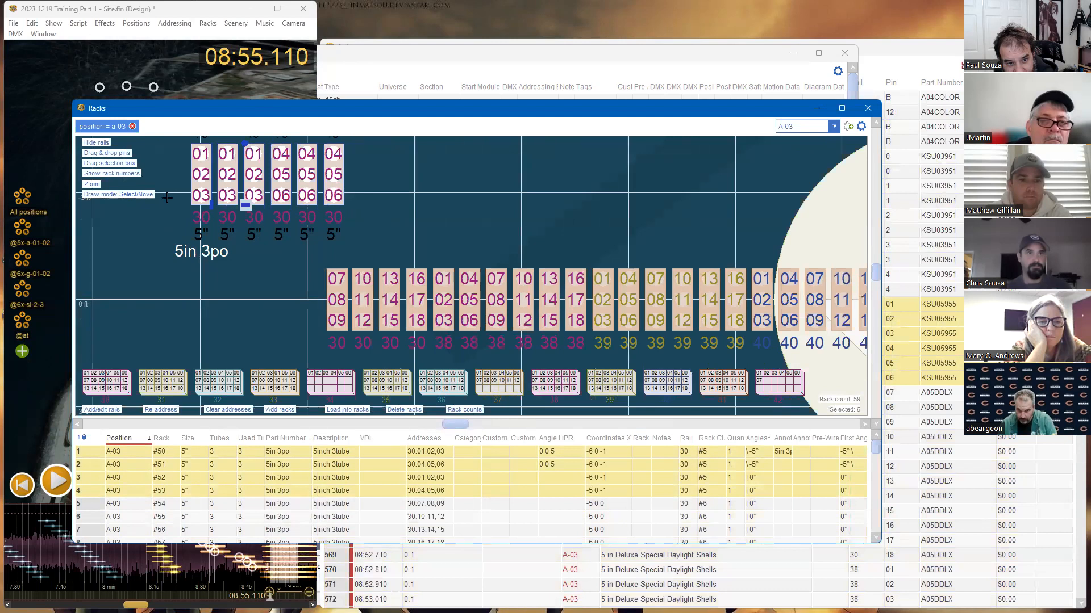
{"action": "scroll", "coordinate": [391, 235], "scroll_direction": "down", "scroll_amount": 1}
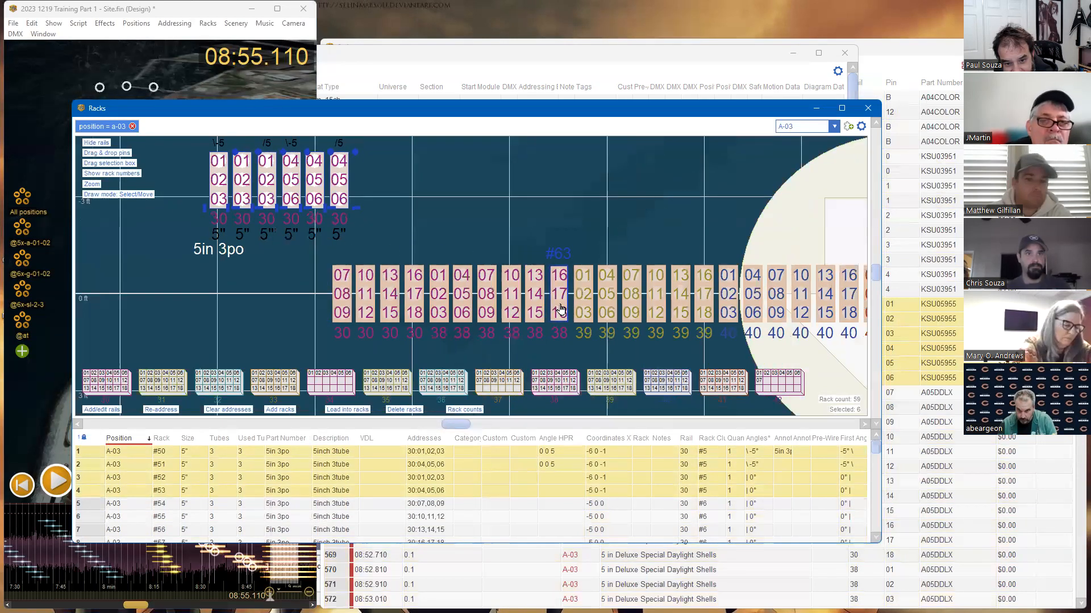
{"action": "scroll", "coordinate": [469, 263], "scroll_direction": "down", "scroll_amount": 2}
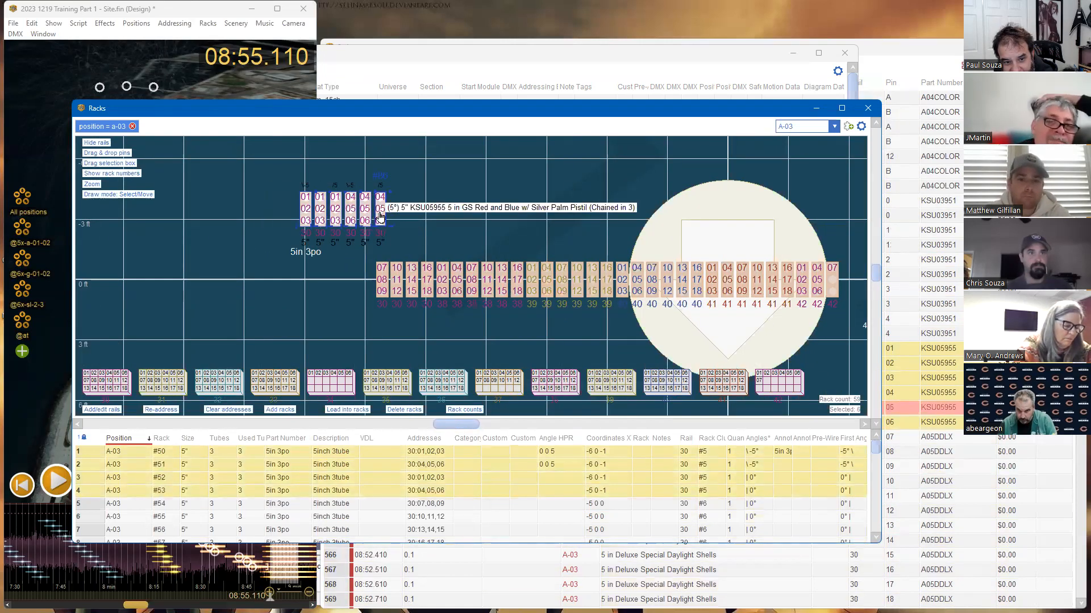
{"action": "left_click_drag", "start_coordinate": [380, 214], "coordinate": [355, 254]}
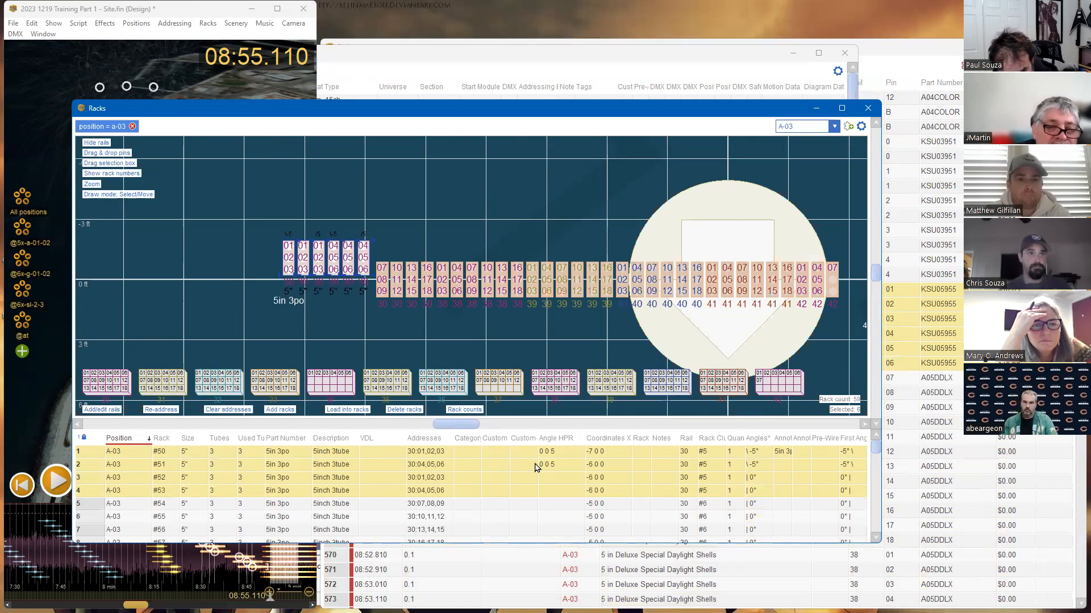
Offset the first seven 4in 5po racks and the first seven 3in 5po racks from their rows, splitting each row into two clusters
{"action": "left_click_drag", "start_coordinate": [455, 430], "coordinate": [484, 430]}
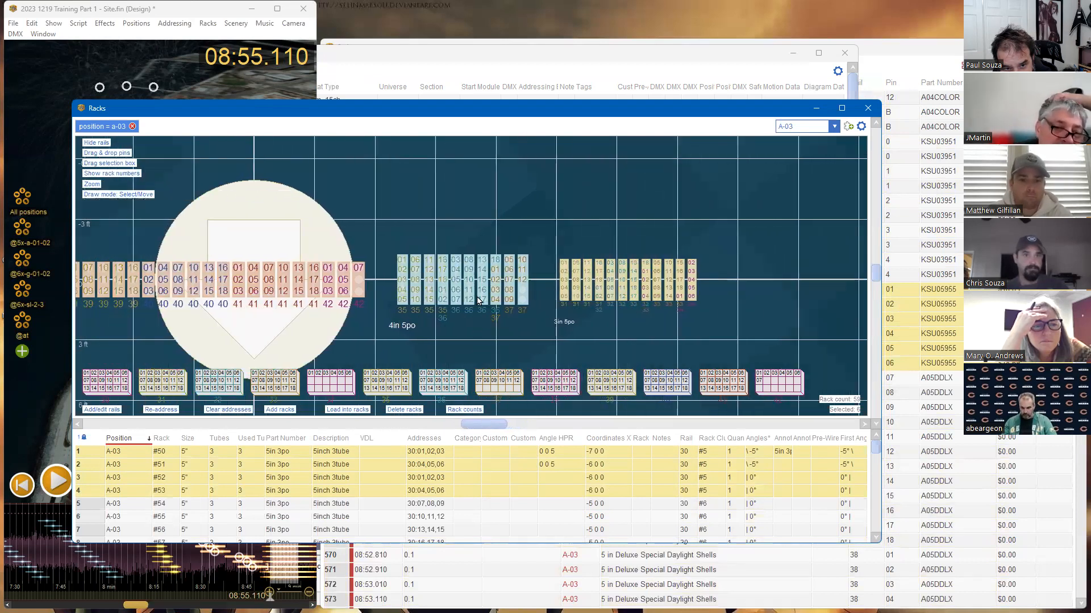
{"action": "scroll", "coordinate": [477, 301], "scroll_direction": "up", "scroll_amount": 4}
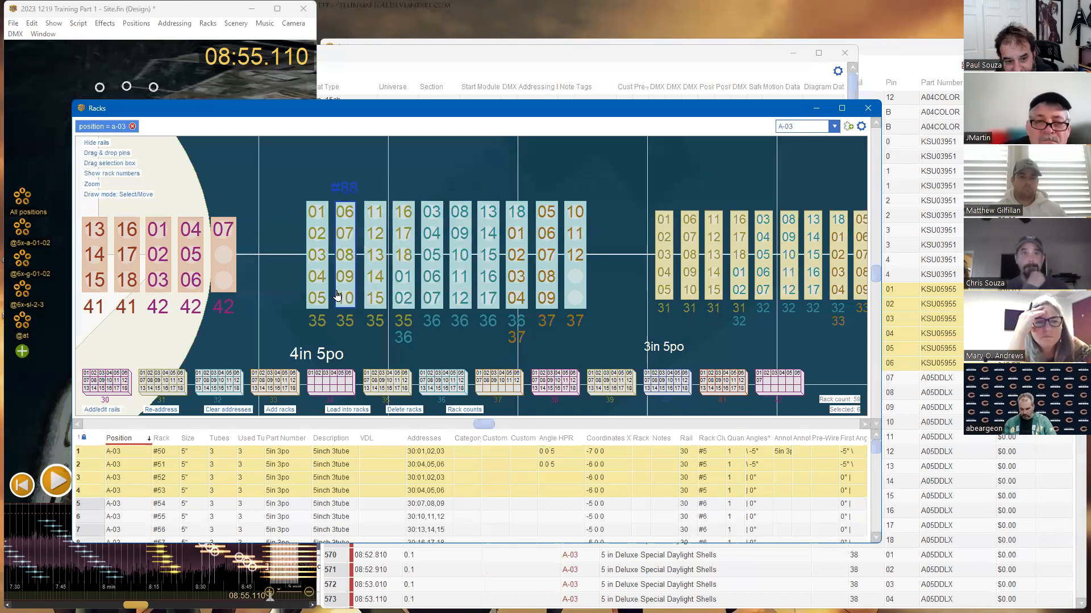
{"action": "left_click_drag", "start_coordinate": [286, 200], "coordinate": [456, 200]}
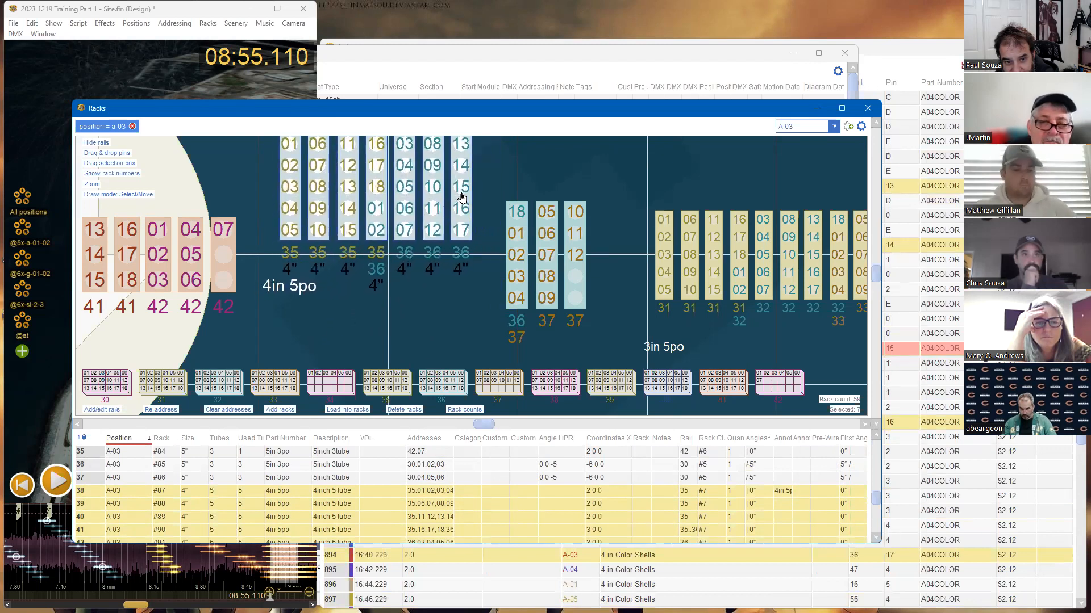
{"action": "scroll", "coordinate": [454, 302], "scroll_direction": "down", "scroll_amount": 1}
{"action": "left_click_drag", "start_coordinate": [610, 320], "coordinate": [465, 325]}
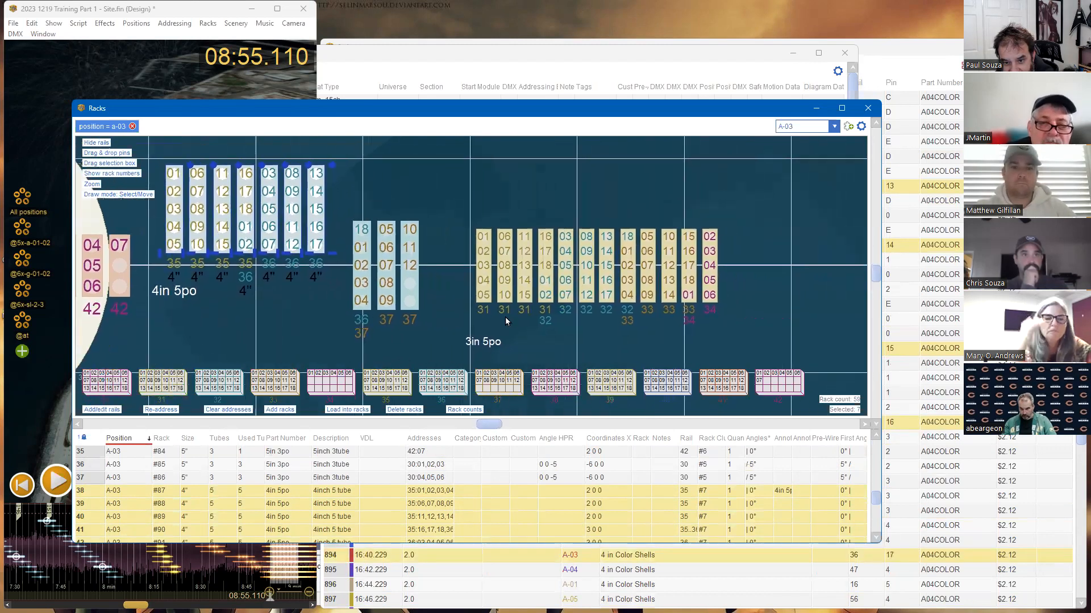
{"action": "left_click_drag", "start_coordinate": [459, 204], "coordinate": [602, 229]}
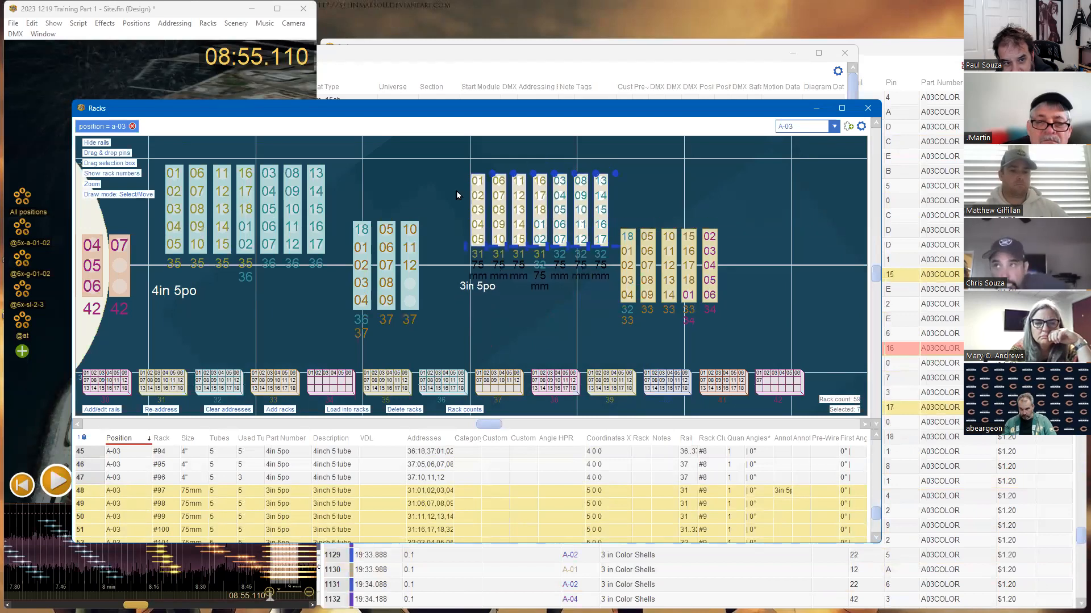
Re-address the show with the same addressing options, then dismiss the summary and the additional-racks notice
{"action": "left_click", "coordinate": [165, 23]}
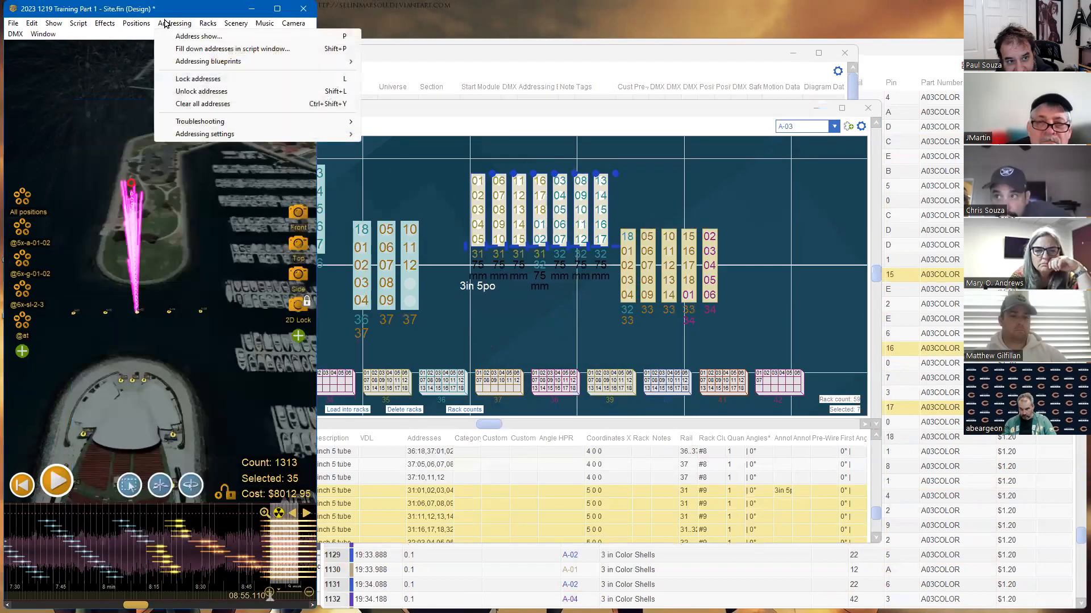
{"action": "left_click", "coordinate": [195, 38]}
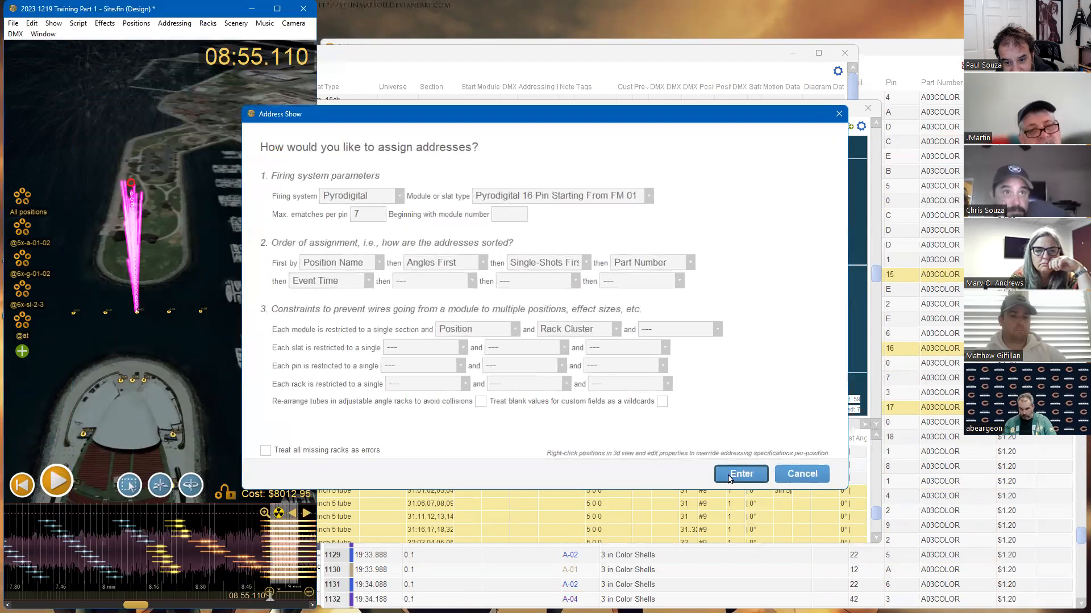
{"action": "left_click", "coordinate": [729, 476]}
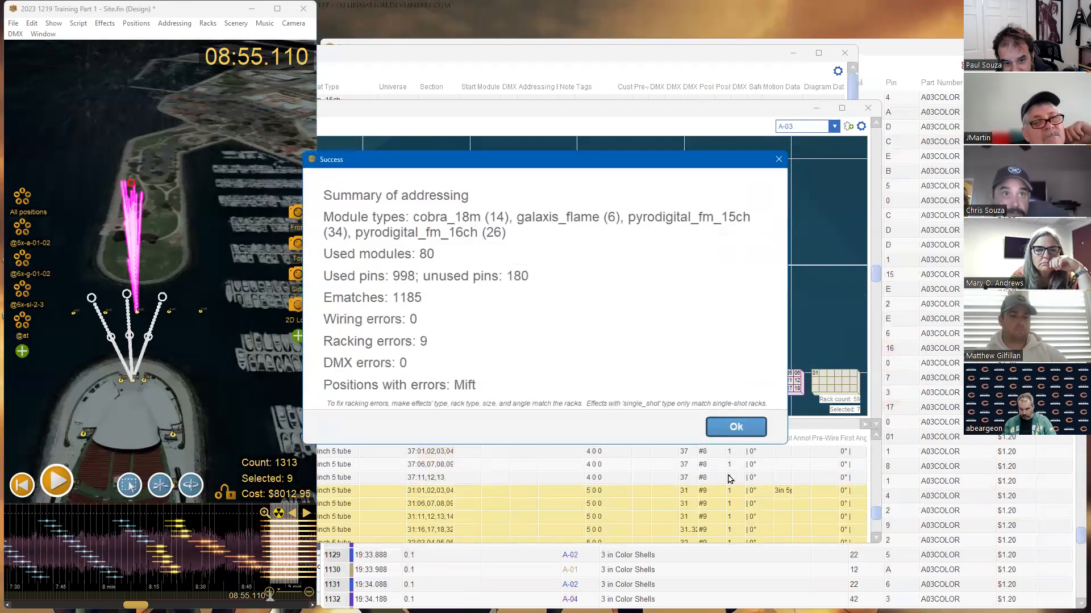
{"action": "left_click", "coordinate": [737, 427]}
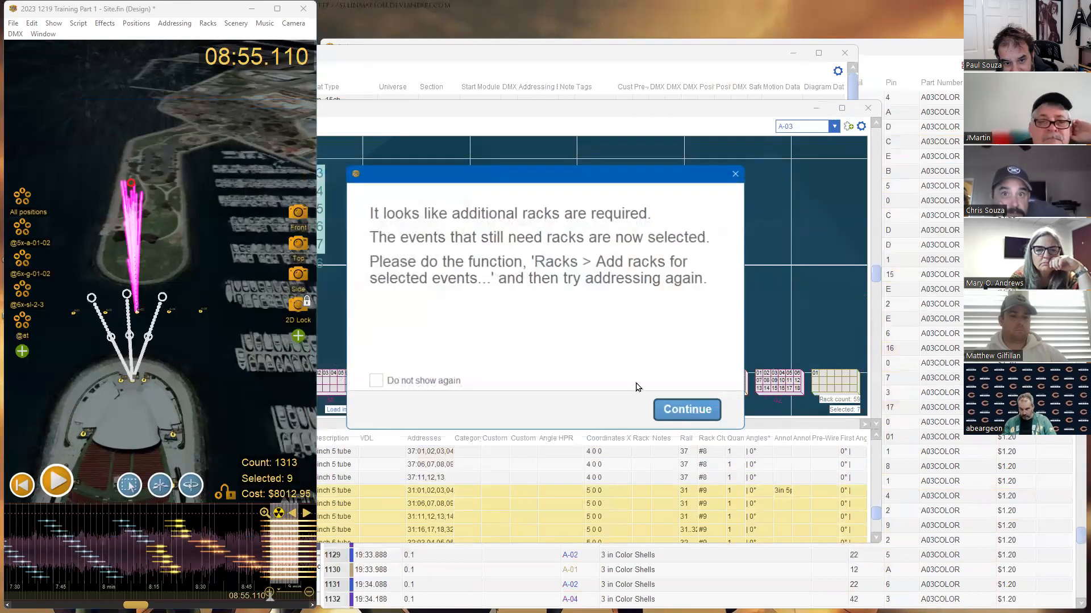
{"action": "left_click", "coordinate": [684, 410]}
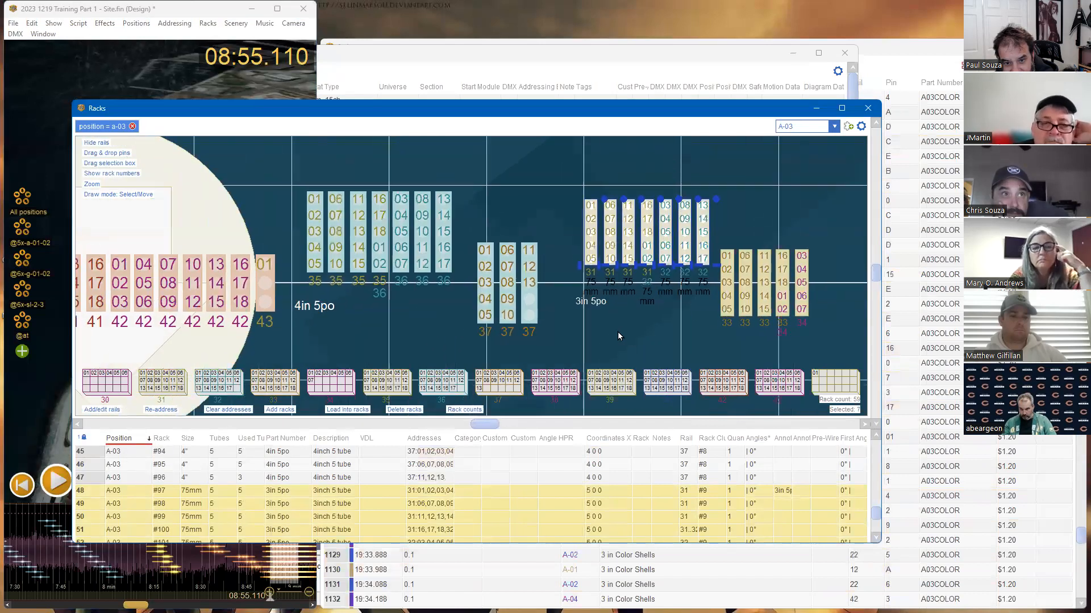
Examine the module and pin addresses across the separated 5", 4" and 3" rack clusters at position A-03
{"action": "left_click_drag", "start_coordinate": [450, 333], "coordinate": [779, 276]}
{"action": "scroll", "coordinate": [451, 317], "scroll_direction": "down", "scroll_amount": 2}
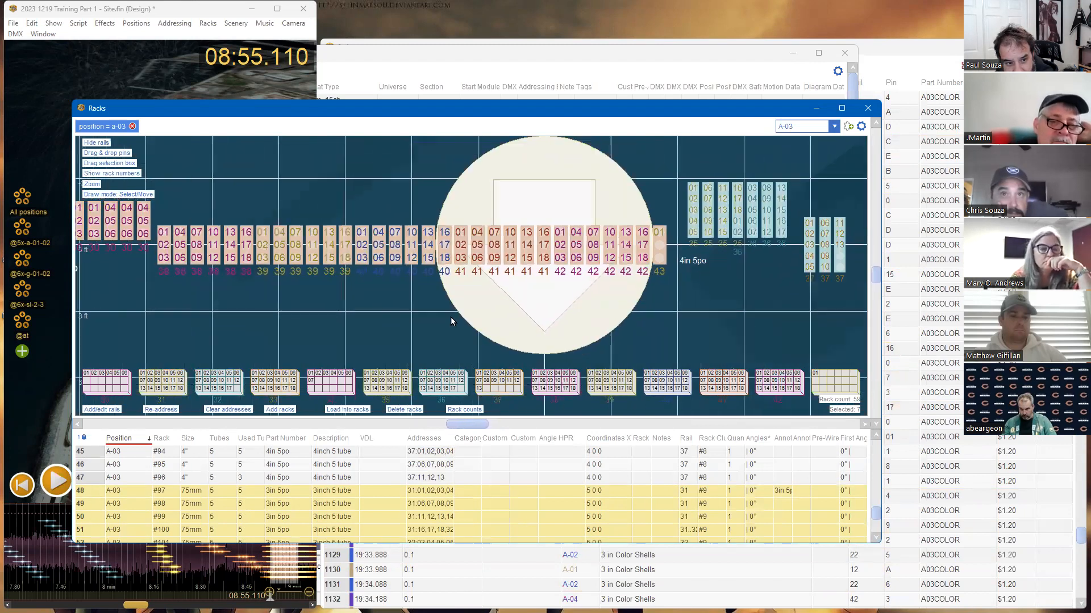
{"action": "left_click_drag", "start_coordinate": [402, 342], "coordinate": [586, 353]}
{"action": "scroll", "coordinate": [400, 293], "scroll_direction": "up", "scroll_amount": 3}
{"action": "scroll", "coordinate": [401, 292], "scroll_direction": "up", "scroll_amount": 3}
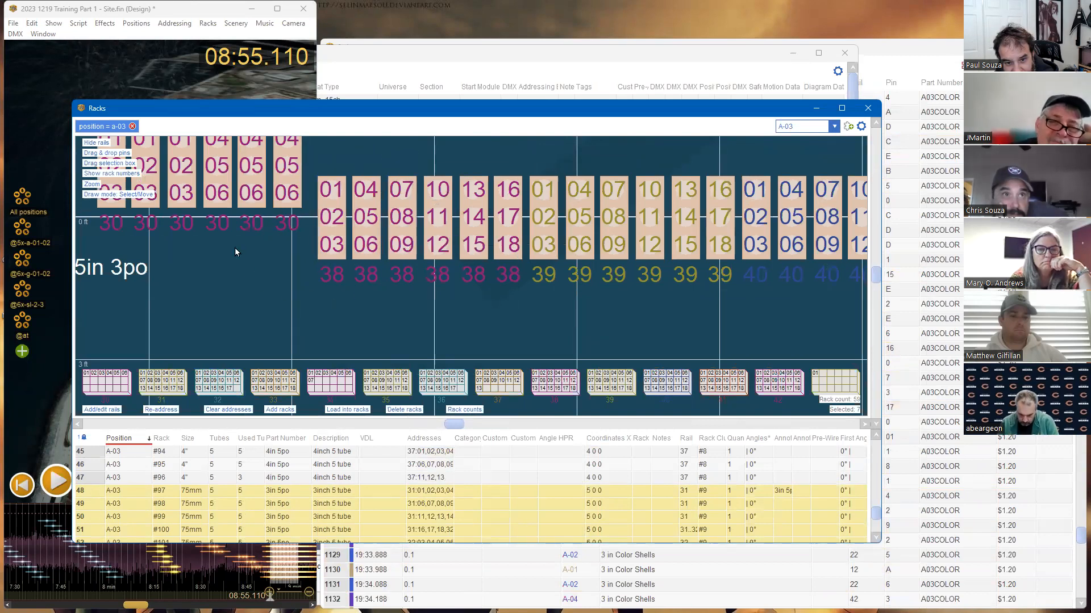
{"action": "left_click_drag", "start_coordinate": [455, 291], "coordinate": [319, 327]}
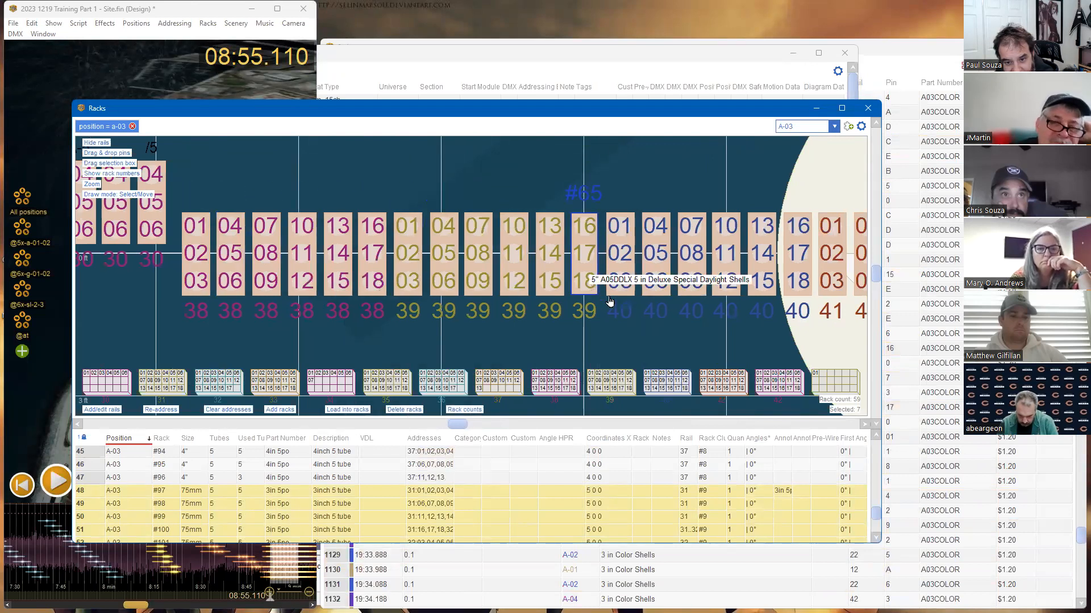
{"action": "scroll", "coordinate": [627, 323], "scroll_direction": "down", "scroll_amount": 3}
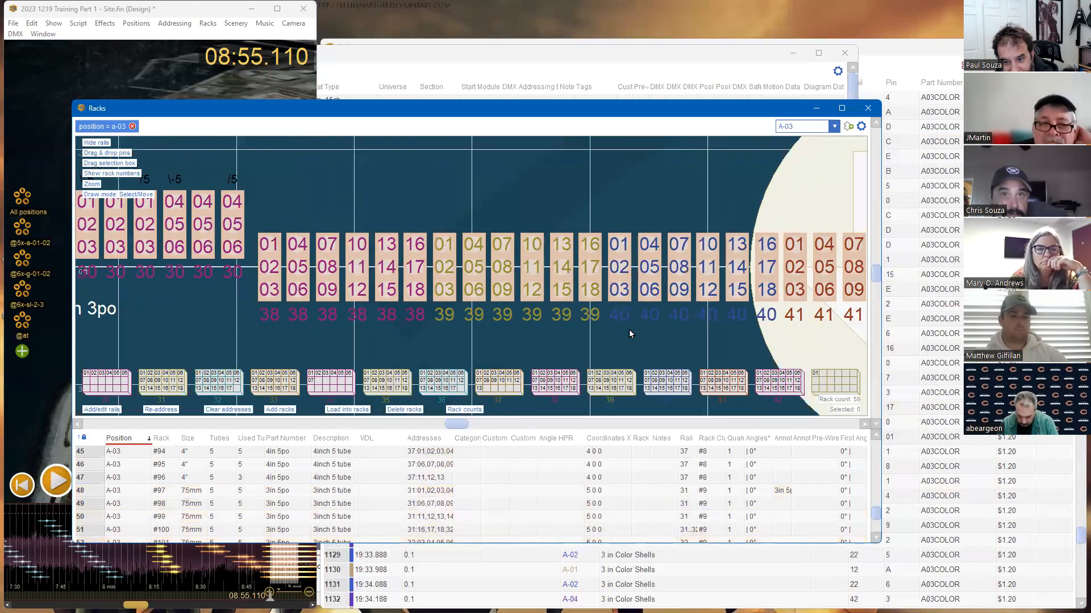
{"action": "left_click_drag", "start_coordinate": [613, 309], "coordinate": [475, 311]}
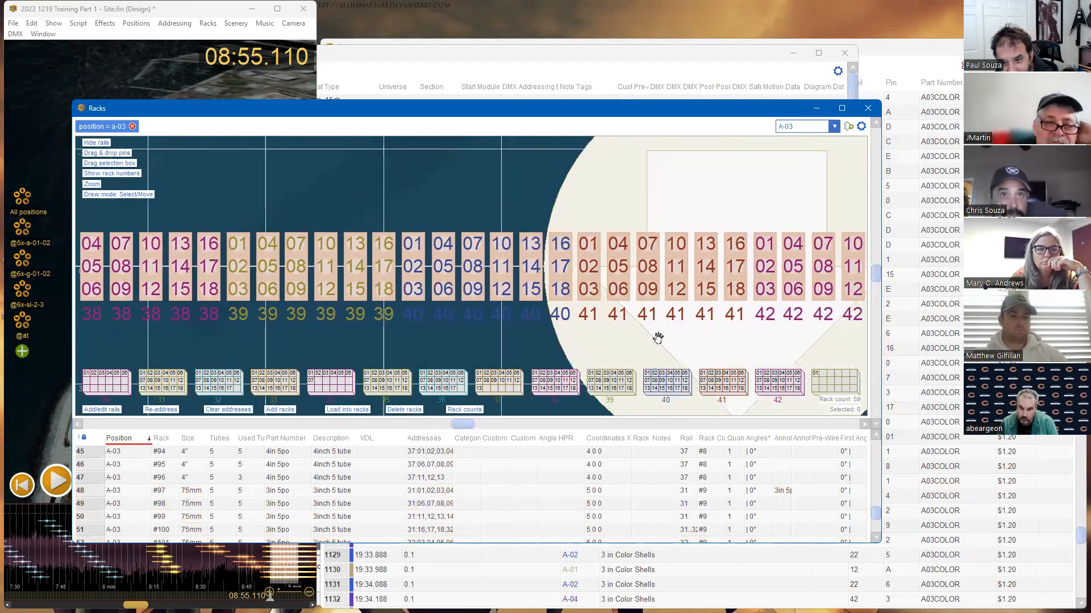
{"action": "left_click_drag", "start_coordinate": [657, 337], "coordinate": [338, 288]}
{"action": "left_click_drag", "start_coordinate": [682, 301], "coordinate": [562, 369]}
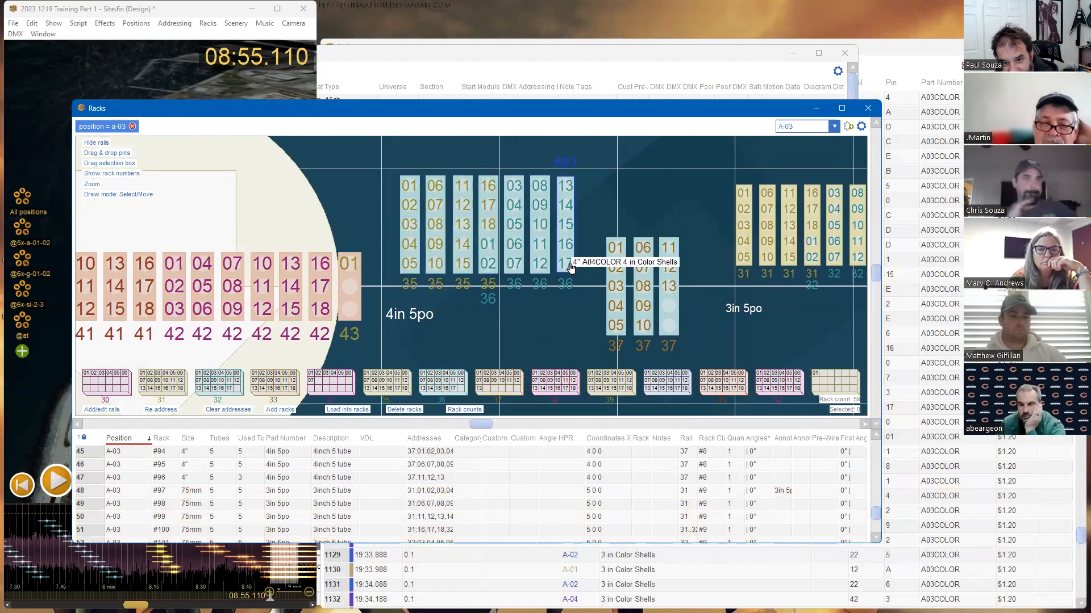
{"action": "left_click_drag", "start_coordinate": [587, 341], "coordinate": [339, 314]}
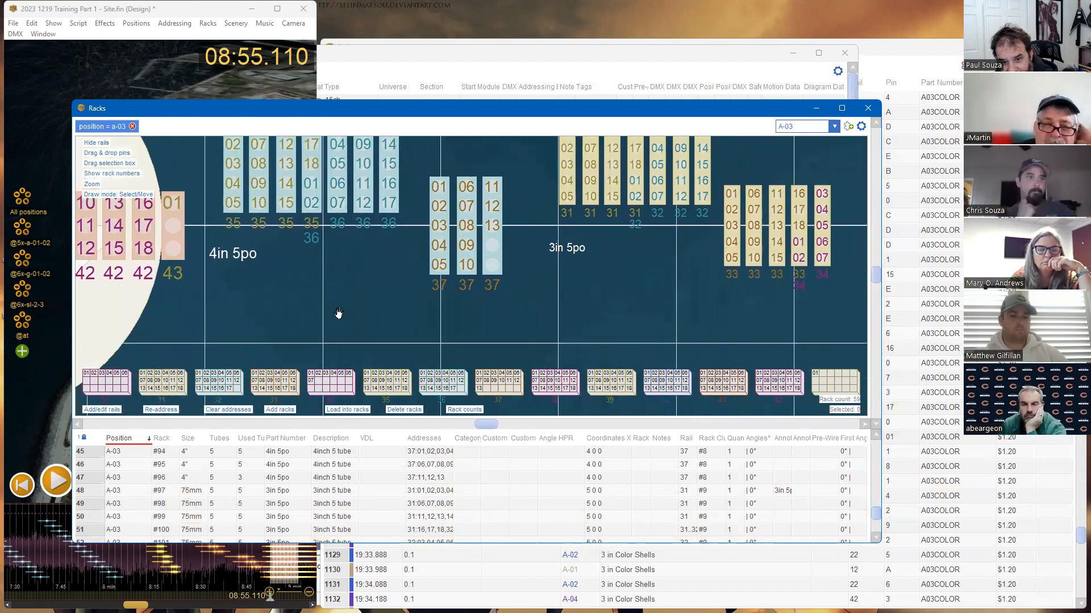
At position A-02, rearrange the 3in 5po racks based on addresses and offset the first five as their own cluster
{"action": "left_click_drag", "start_coordinate": [577, 312], "coordinate": [531, 324]}
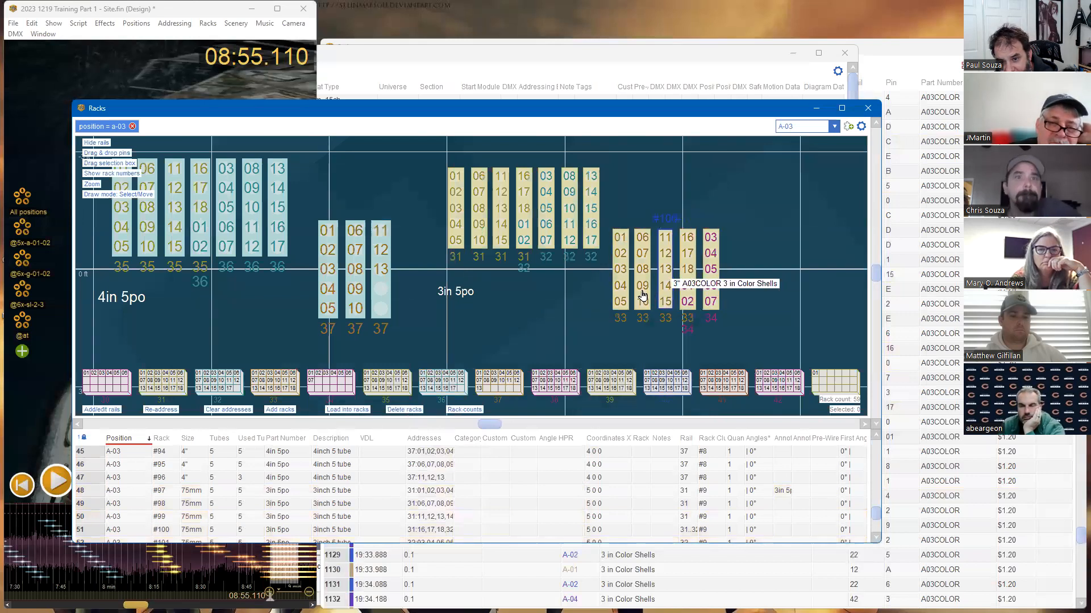
{"action": "left_click", "coordinate": [804, 126]}
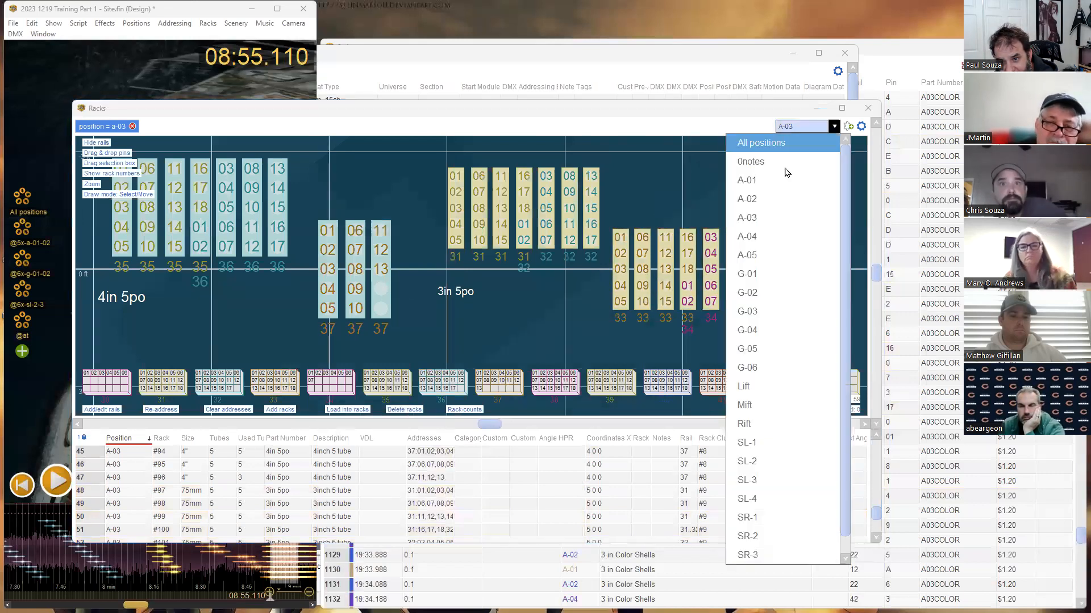
{"action": "left_click", "coordinate": [772, 198]}
{"action": "scroll", "coordinate": [601, 259], "scroll_direction": "down", "scroll_amount": 1}
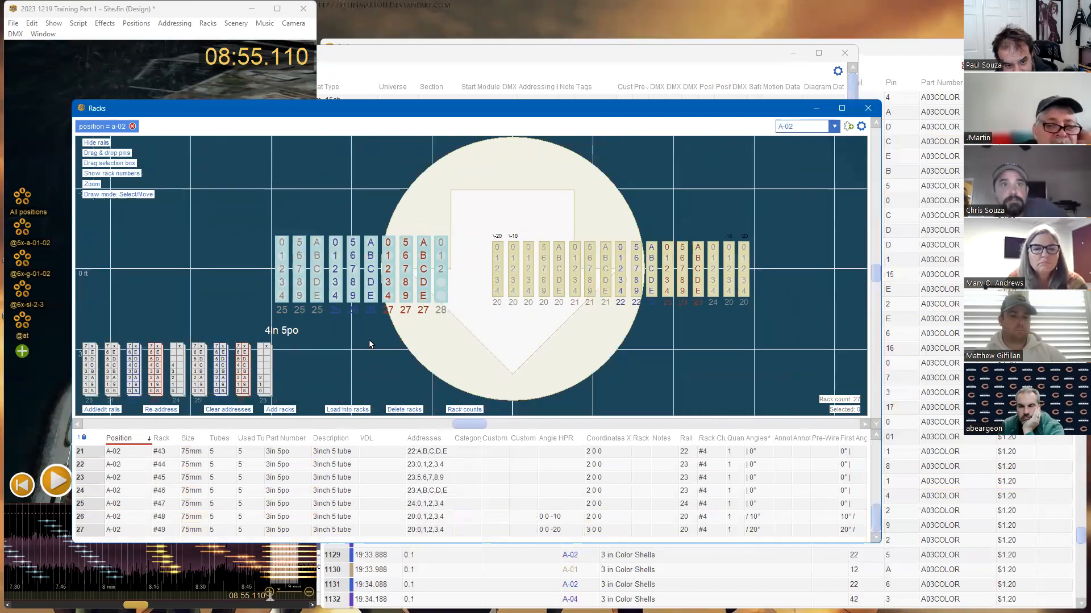
{"action": "scroll", "coordinate": [356, 340], "scroll_direction": "up", "scroll_amount": 2}
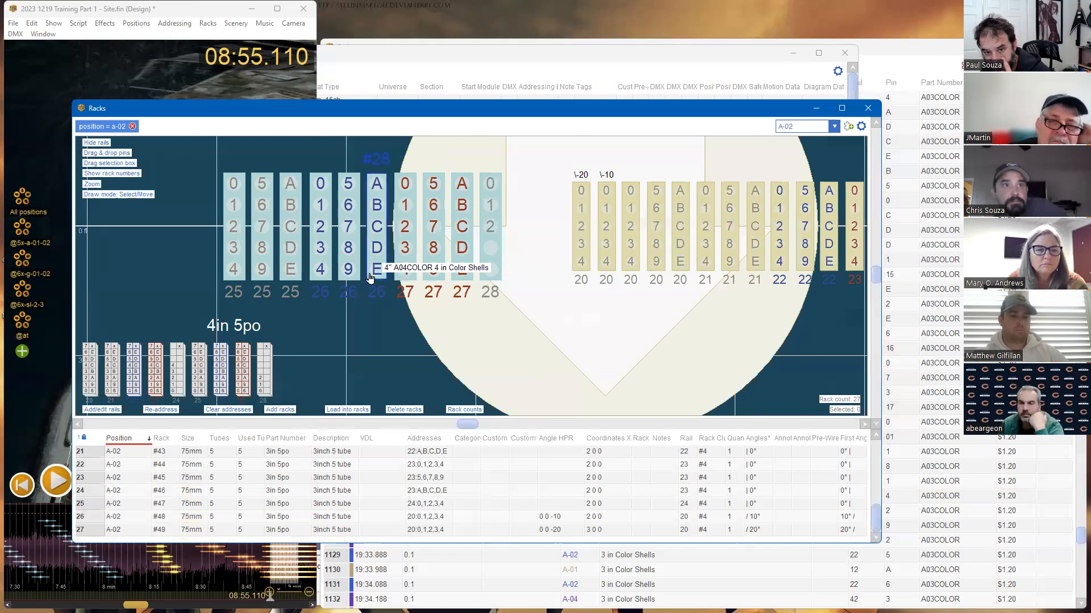
{"action": "scroll", "coordinate": [675, 345], "scroll_direction": "down", "scroll_amount": 3}
{"action": "left_click_drag", "start_coordinate": [659, 350], "coordinate": [498, 362]}
{"action": "left_click_drag", "start_coordinate": [409, 233], "coordinate": [768, 305]}
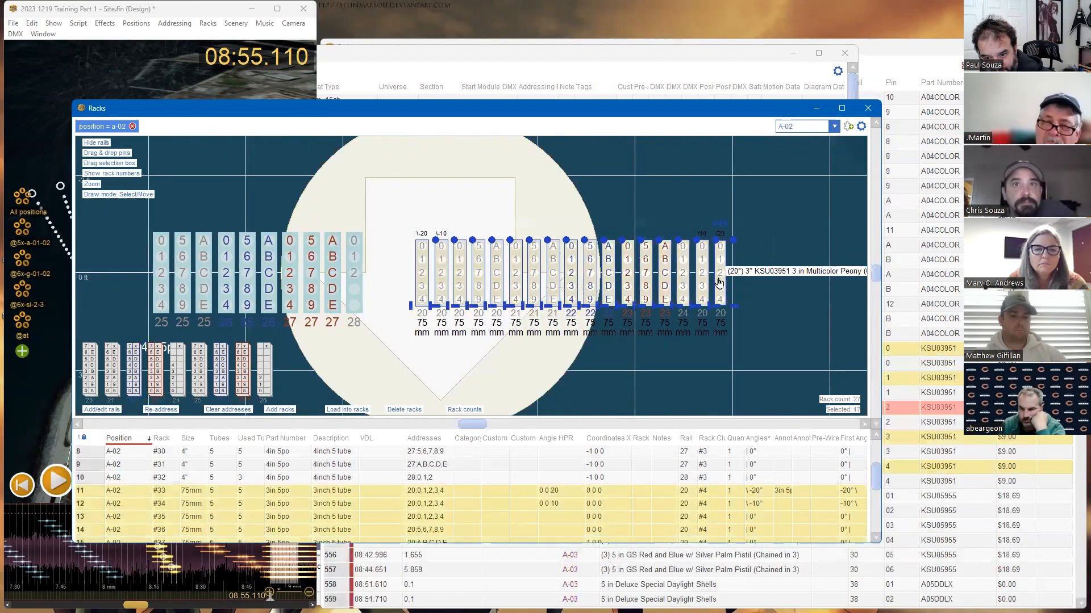
{"action": "right_click", "coordinate": [720, 282]}
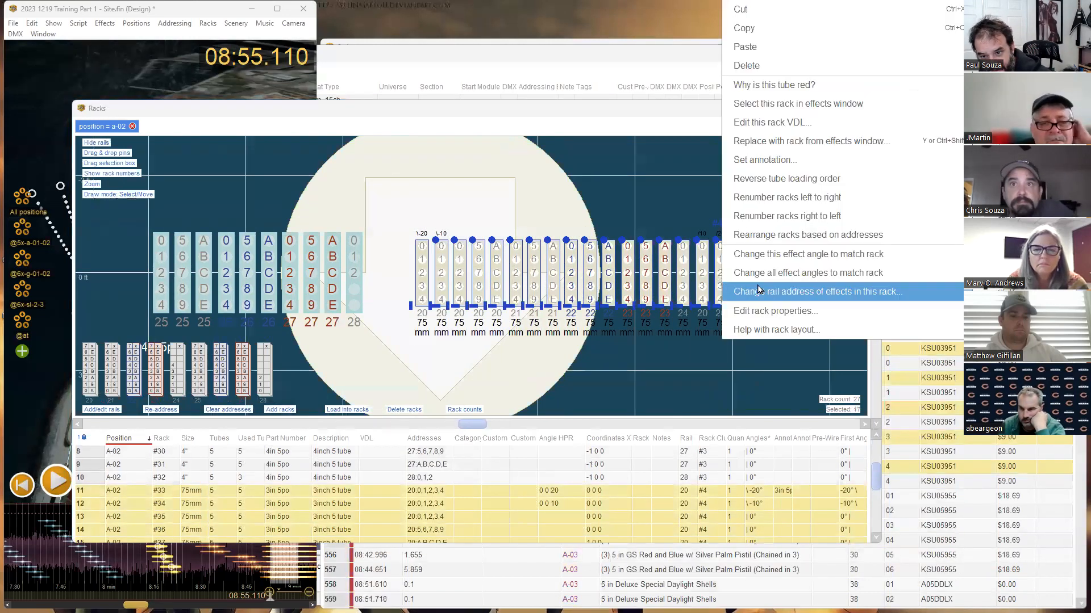
{"action": "left_click", "coordinate": [780, 235]}
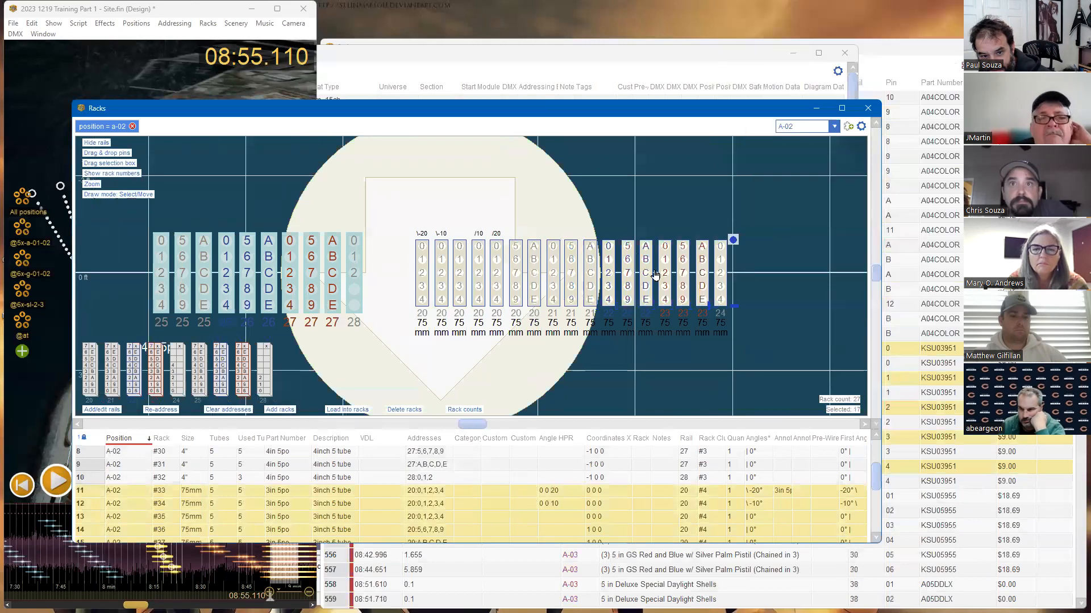
{"action": "scroll", "coordinate": [461, 350], "scroll_direction": "up", "scroll_amount": 1}
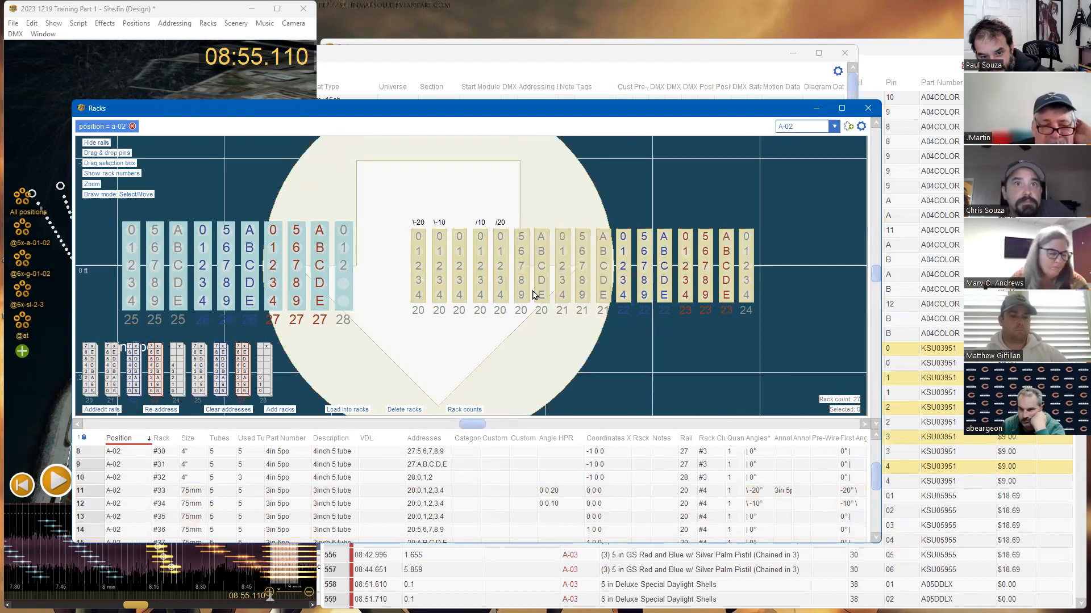
{"action": "left_click_drag", "start_coordinate": [458, 249], "coordinate": [487, 209]}
At position A-04, rearrange the 3in 5po racks based on addresses and offset the first five from the row as a separate cluster
{"action": "left_click", "coordinate": [807, 125]}
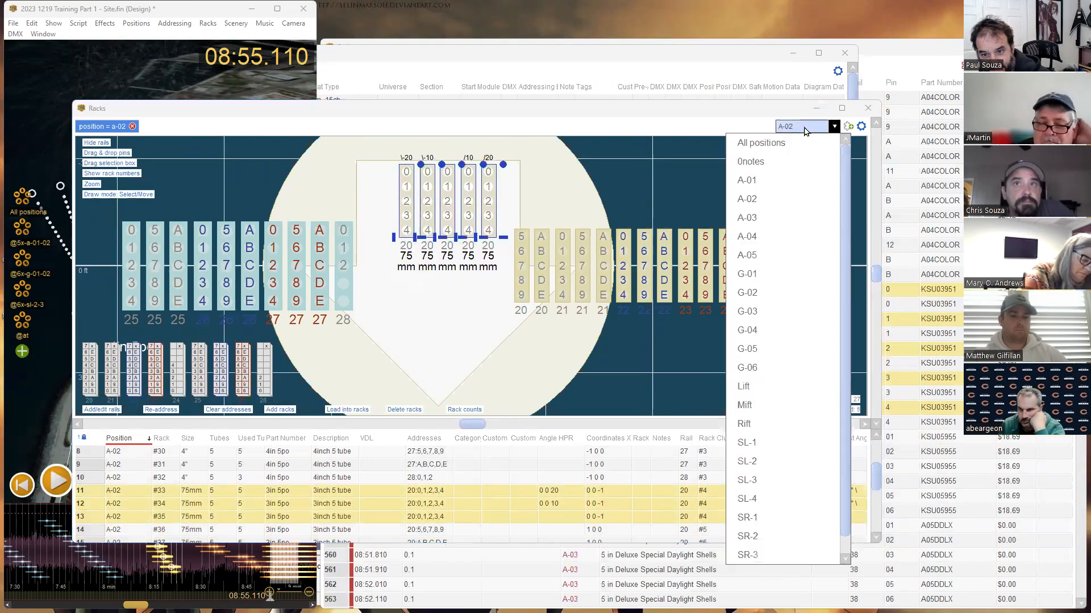
{"action": "left_click", "coordinate": [789, 162]}
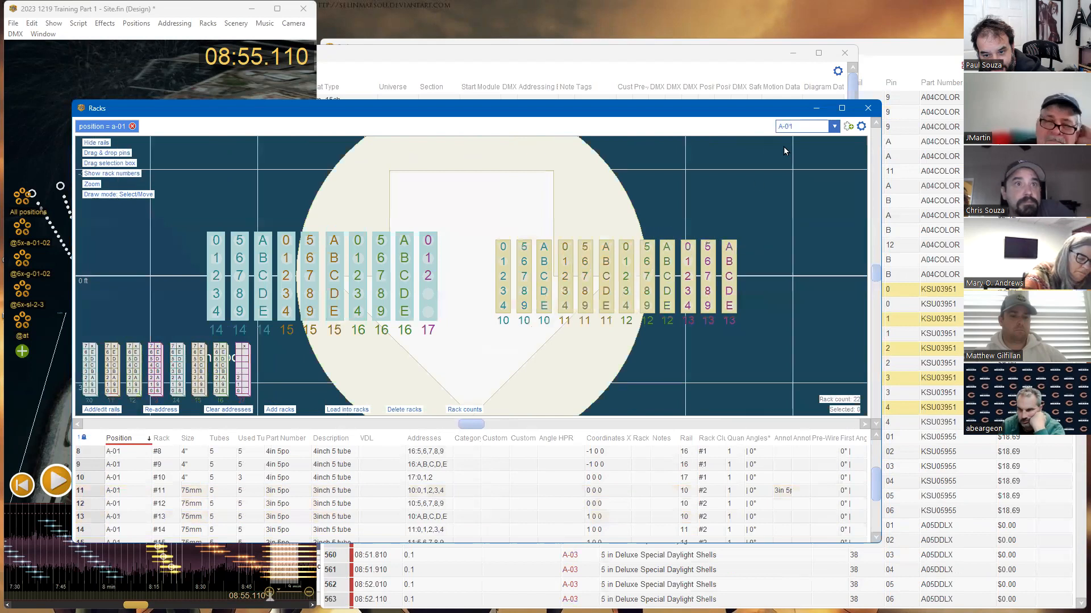
{"action": "left_click", "coordinate": [801, 126]}
{"action": "left_click", "coordinate": [777, 239]}
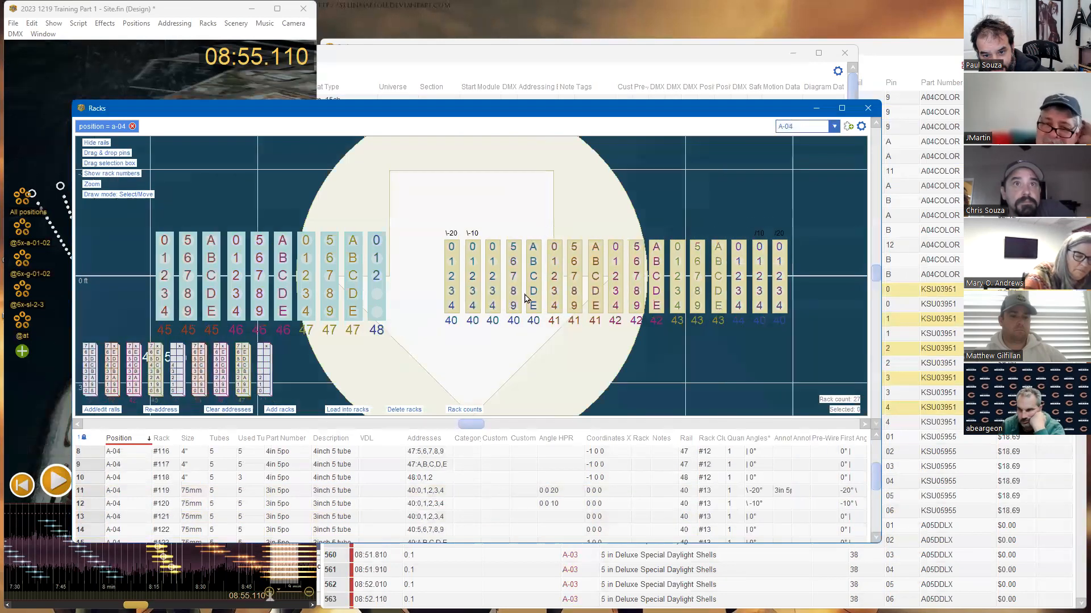
{"action": "left_click_drag", "start_coordinate": [433, 227], "coordinate": [778, 324]}
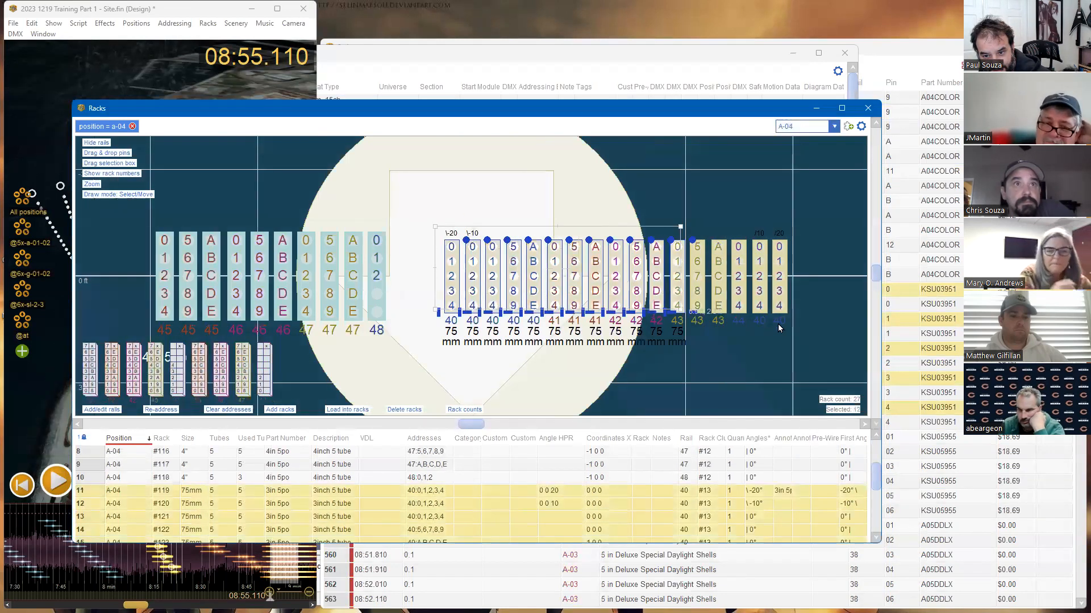
{"action": "right_click", "coordinate": [772, 286]}
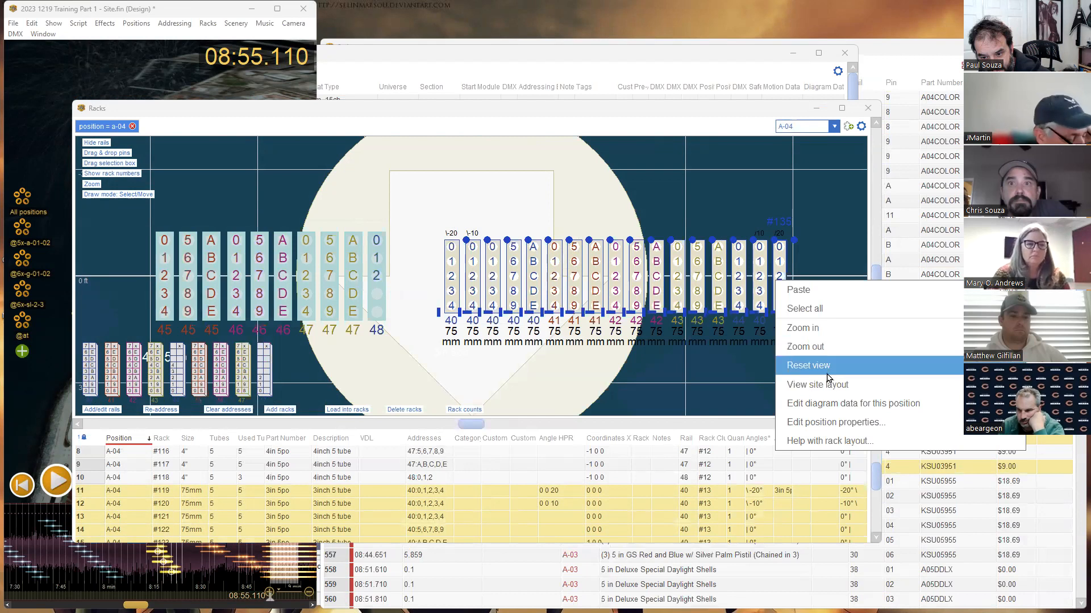
{"action": "left_click", "coordinate": [675, 286]}
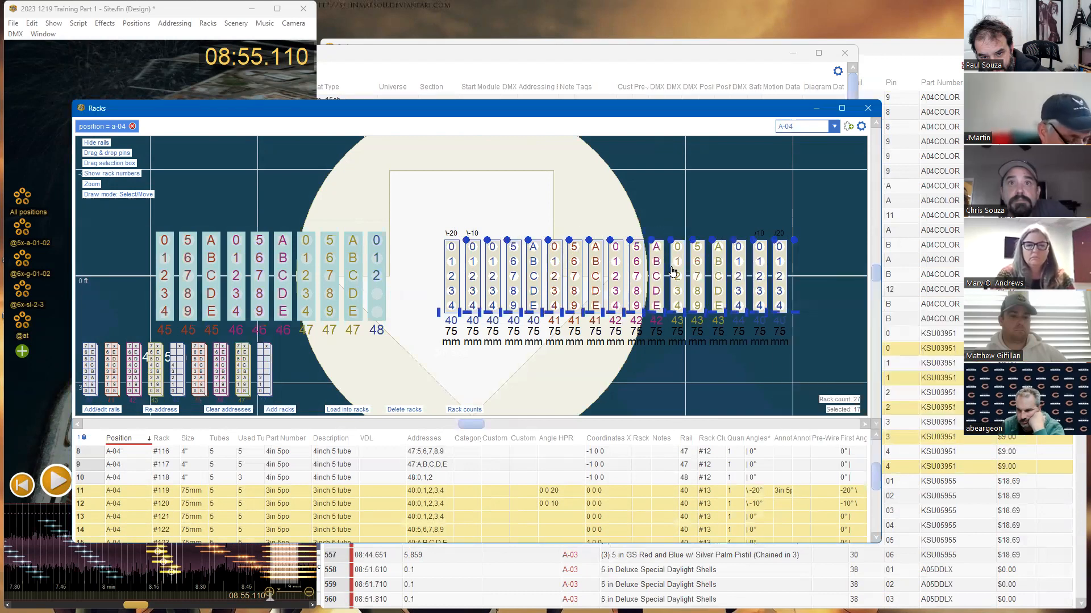
{"action": "right_click", "coordinate": [677, 284]}
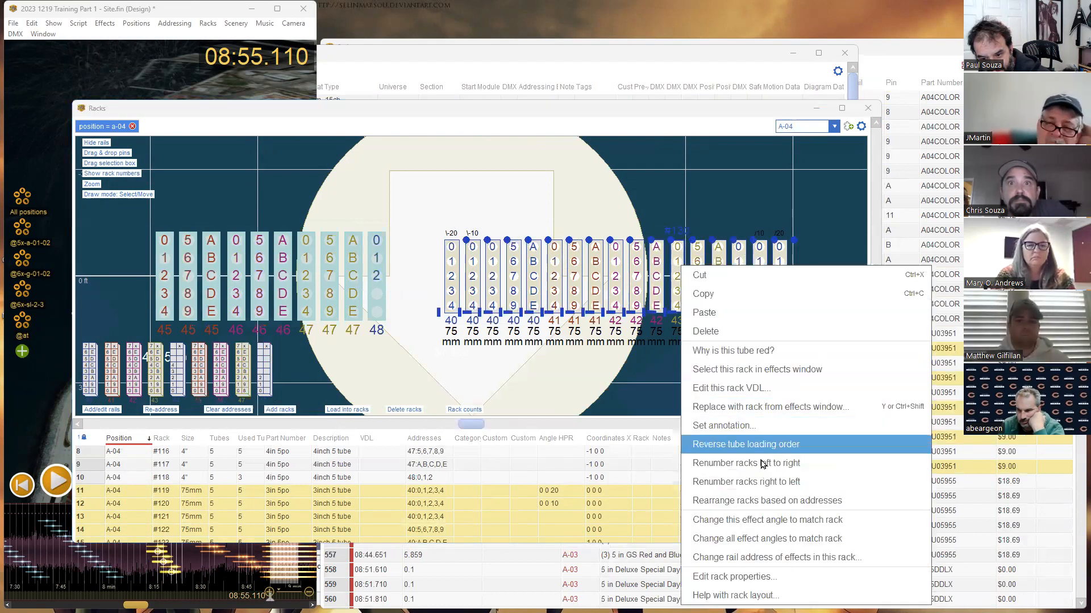
{"action": "left_click", "coordinate": [764, 500]}
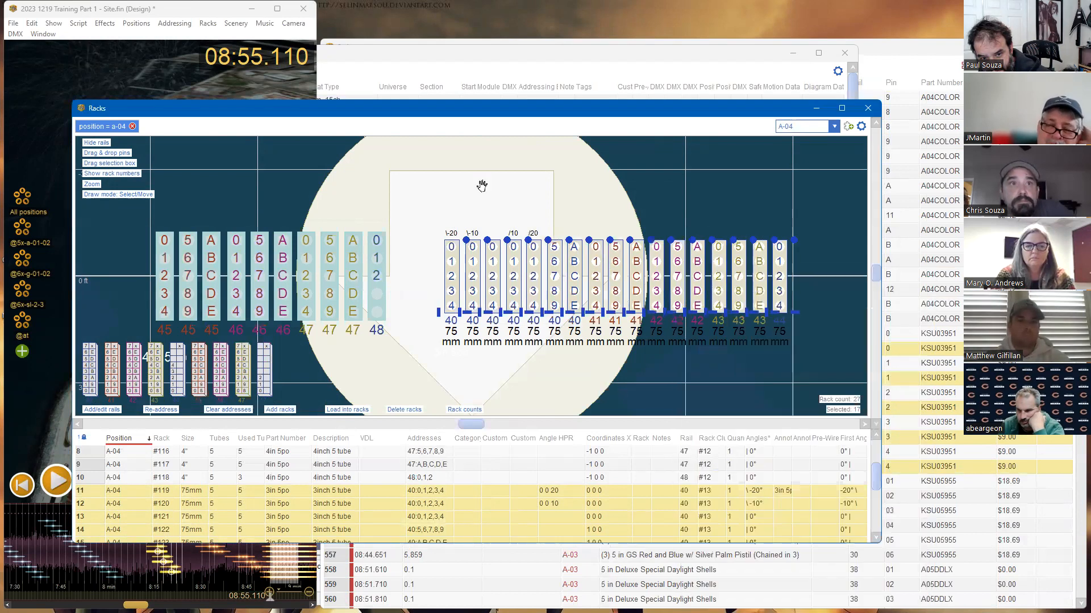
{"action": "left_click_drag", "start_coordinate": [530, 298], "coordinate": [521, 228]}
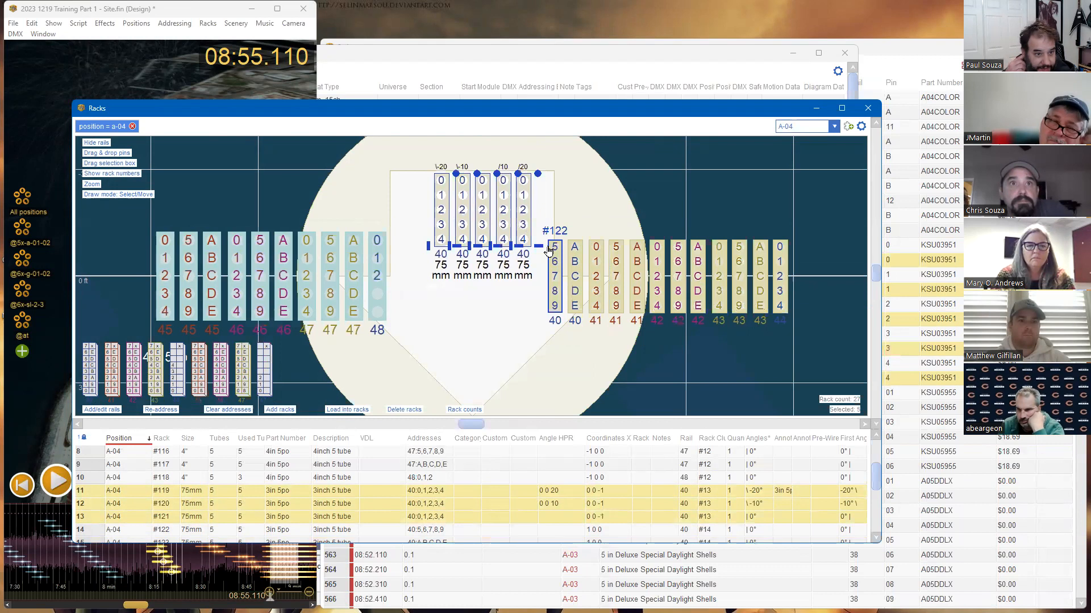
Re-address the show with modules restricted to position and rack cluster, then dismiss the summary and the additional-racks notice
{"action": "left_click", "coordinate": [174, 42]}
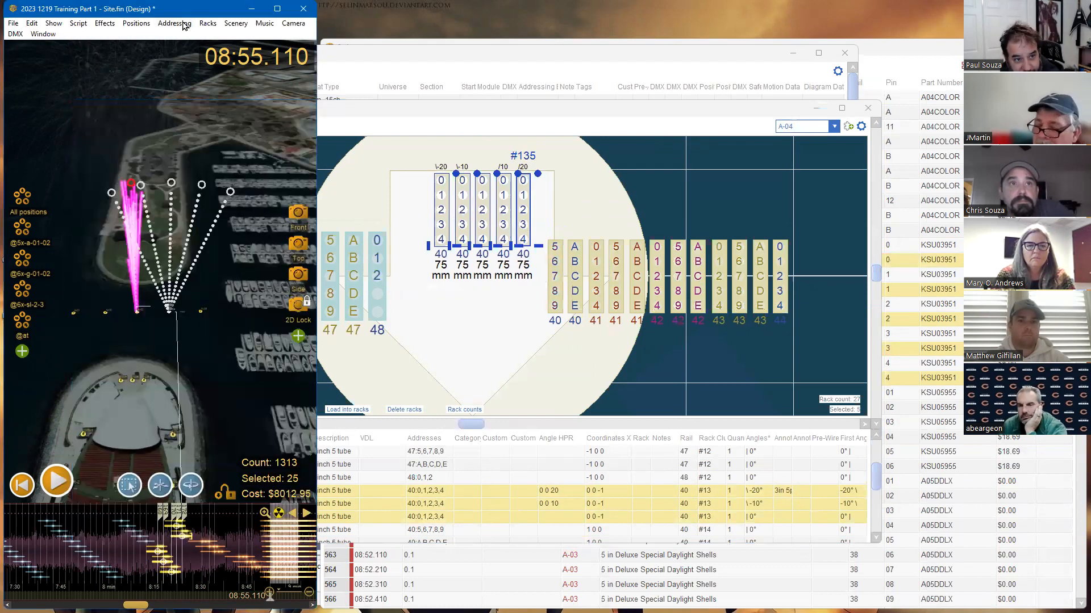
{"action": "left_click", "coordinate": [175, 23]}
{"action": "left_click", "coordinate": [186, 36]}
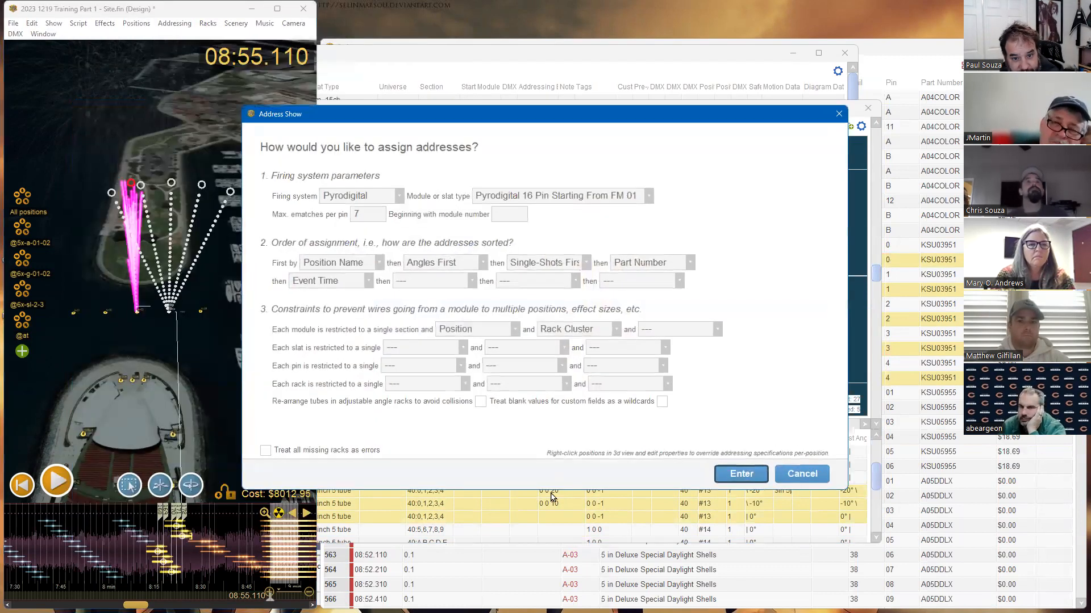
{"action": "left_click", "coordinate": [741, 474]}
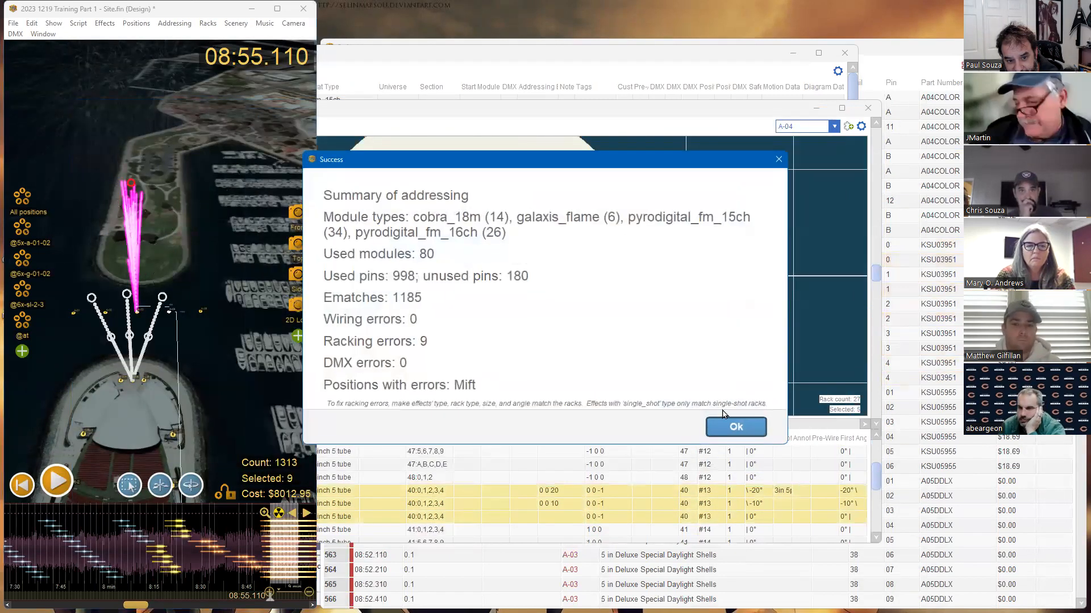
{"action": "left_click", "coordinate": [733, 428]}
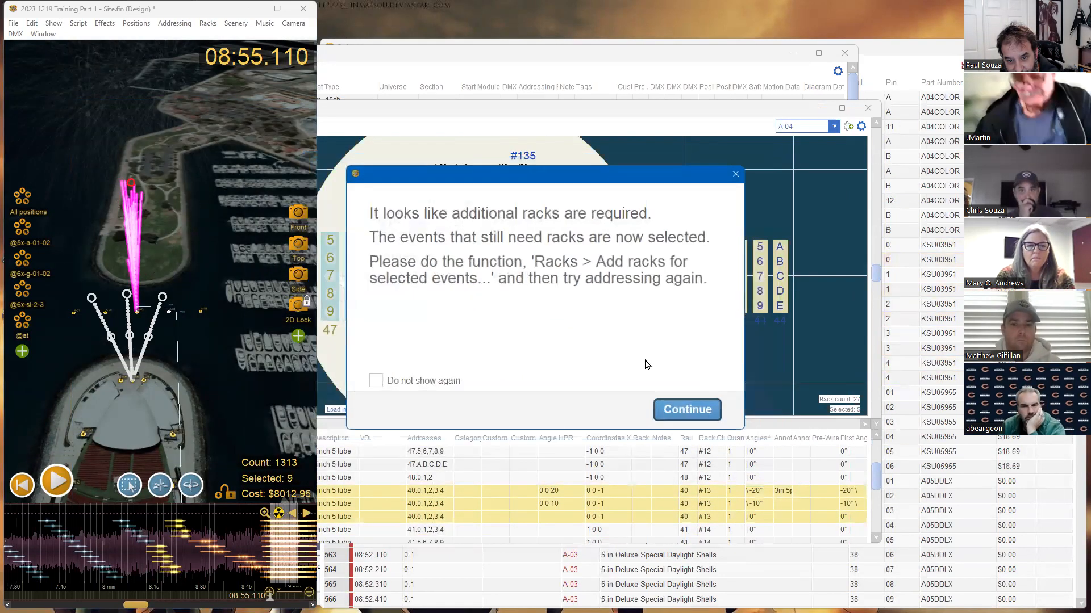
{"action": "left_click", "coordinate": [682, 408]}
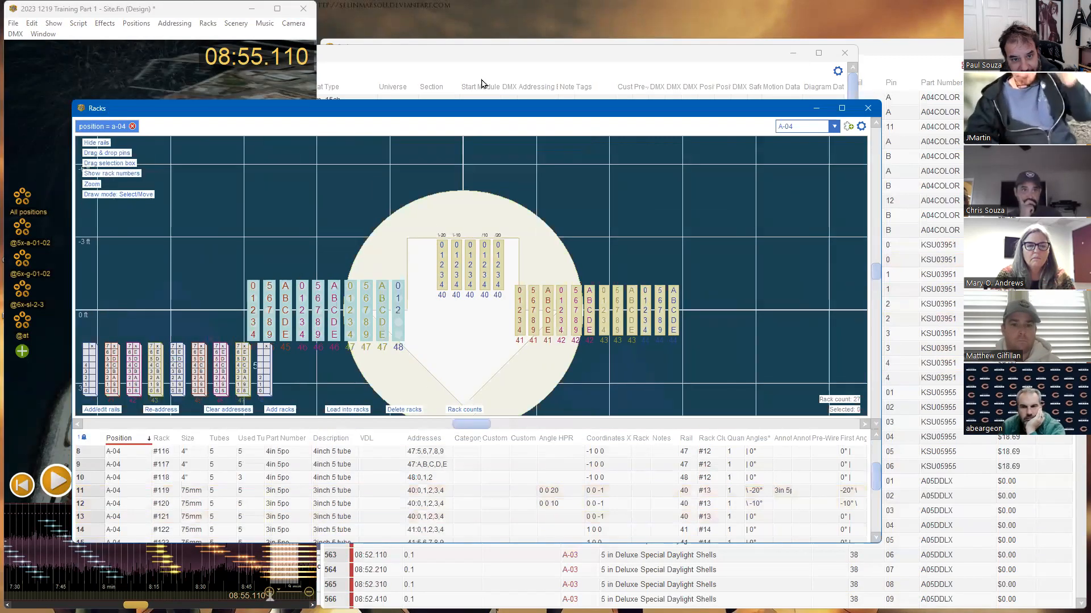
Filter the script to the events at positions A-01, A-02, A-03, A-04 and A-05
{"action": "left_click", "coordinate": [495, 68]}
{"action": "left_click", "coordinate": [896, 81]}
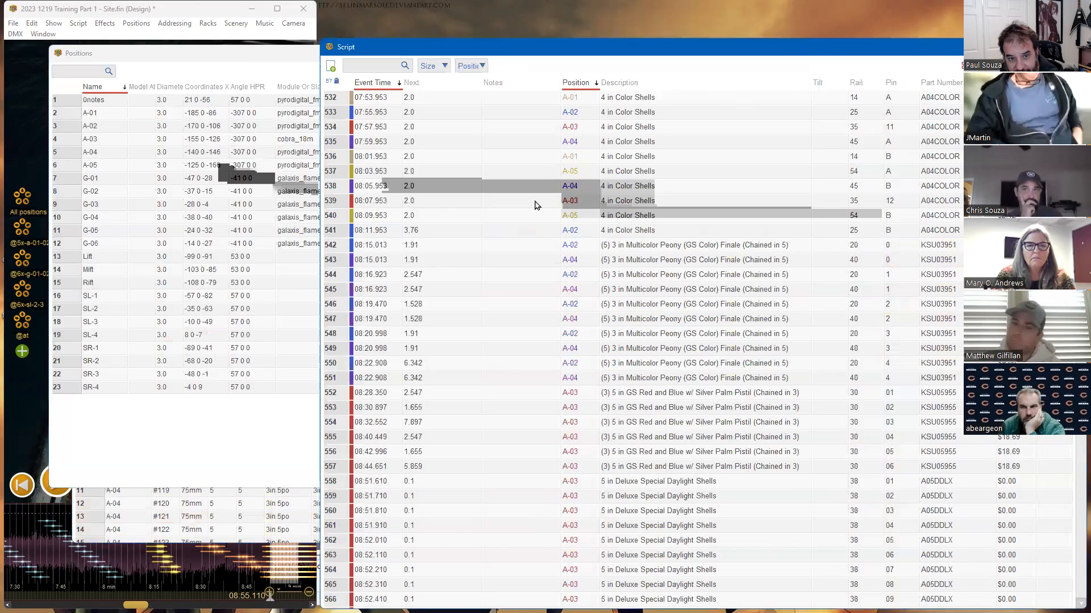
{"action": "scroll", "coordinate": [535, 205], "scroll_direction": "up", "scroll_amount": 2}
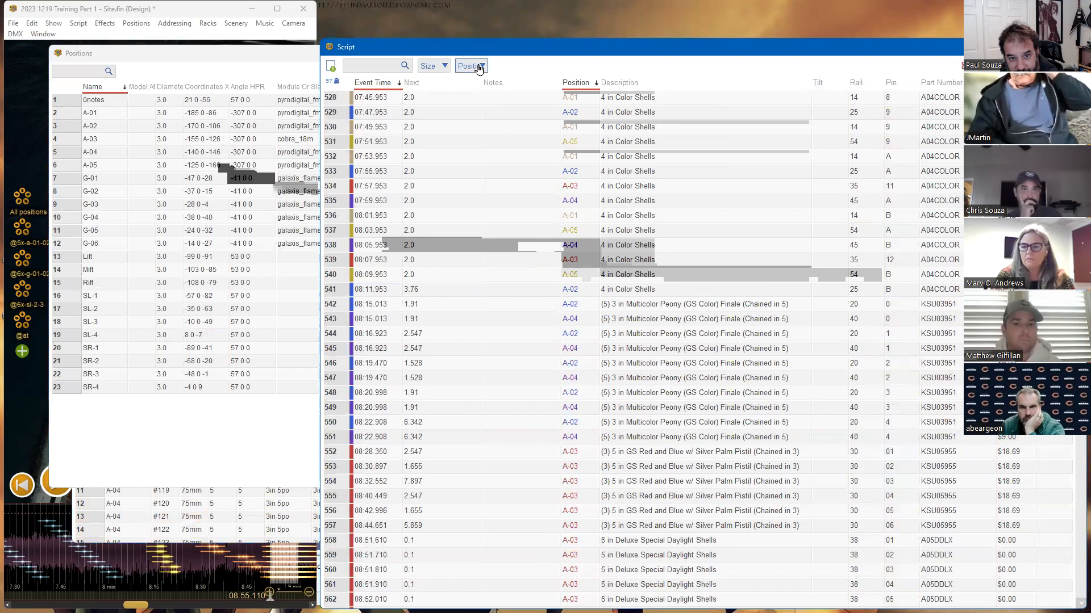
{"action": "left_click", "coordinate": [479, 67]}
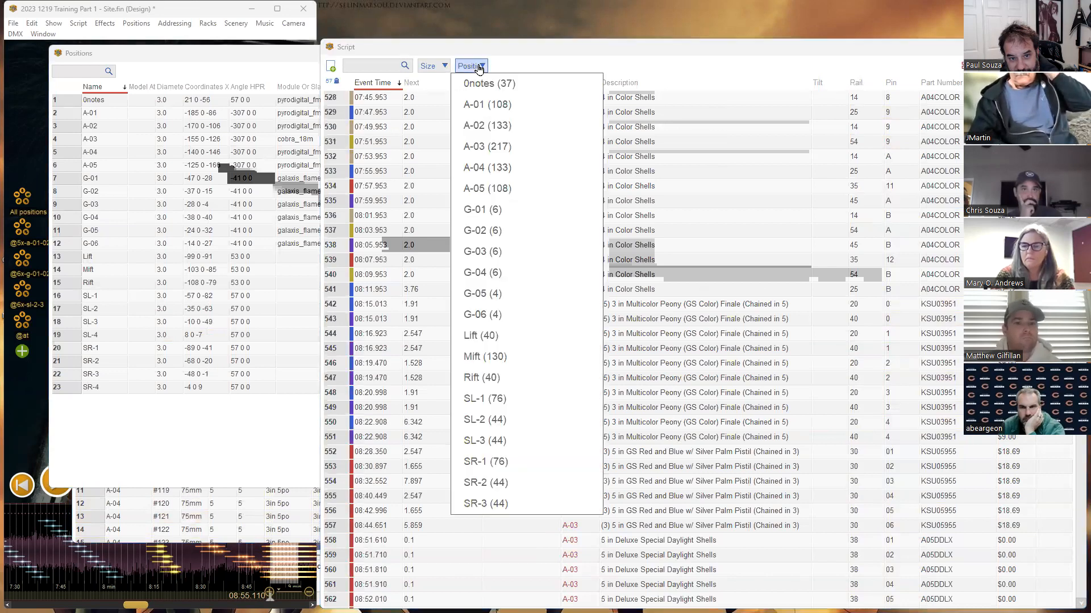
{"action": "left_click", "coordinate": [505, 105]}
{"action": "left_click", "coordinate": [504, 125]}
{"action": "left_click", "coordinate": [504, 147]}
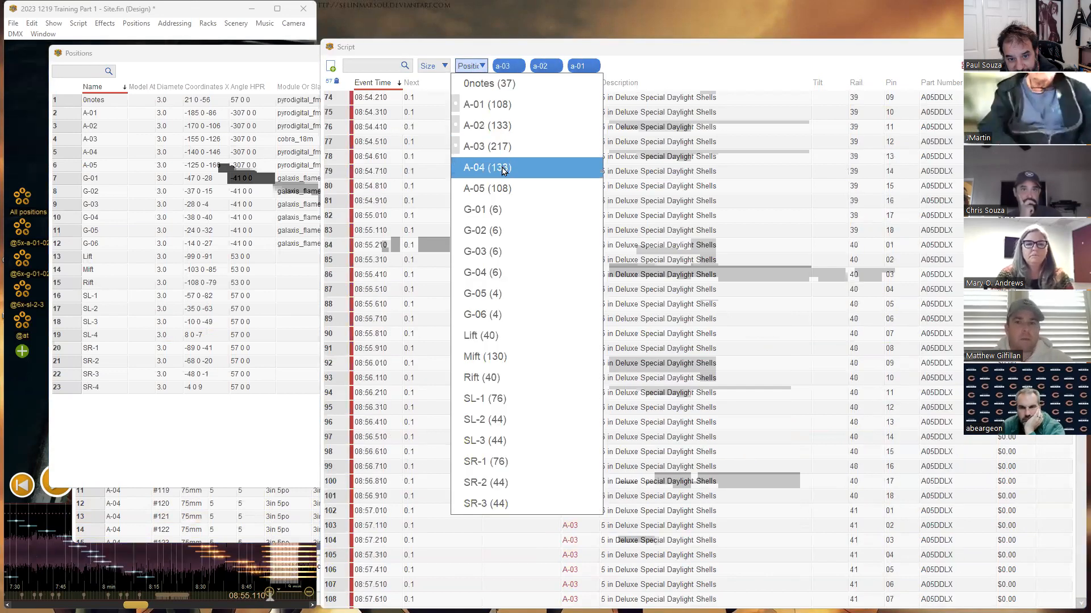
{"action": "left_click", "coordinate": [503, 169]}
{"action": "left_click", "coordinate": [504, 189]}
{"action": "left_click", "coordinate": [745, 71]}
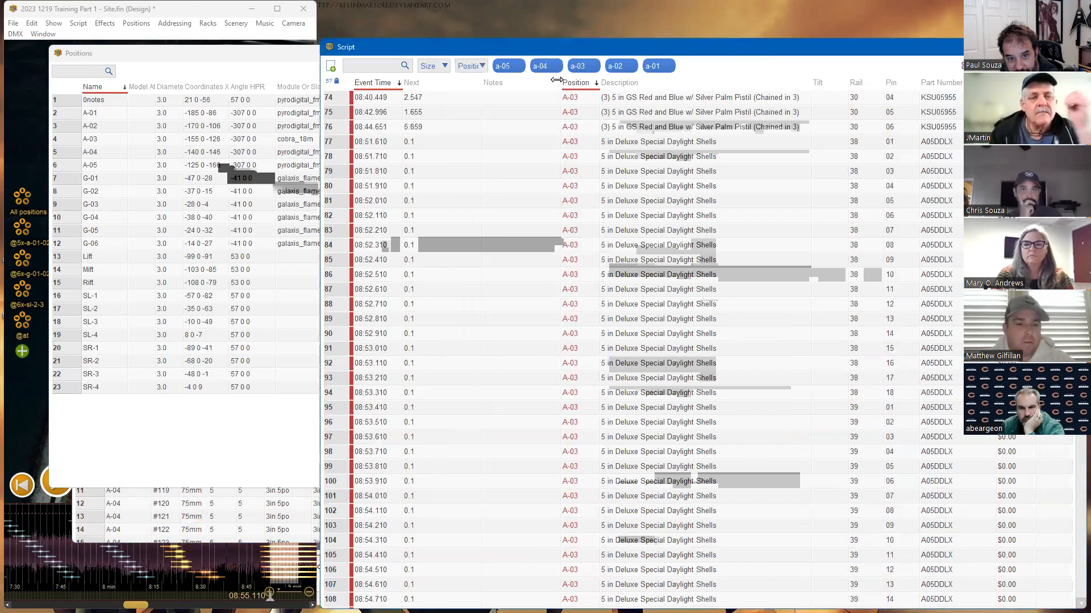
Remove all five position filters from the script
{"action": "left_click", "coordinate": [519, 67]}
{"action": "left_click", "coordinate": [519, 67]}
{"action": "left_click", "coordinate": [519, 67]}
{"action": "left_click", "coordinate": [520, 67]}
{"action": "left_click", "coordinate": [519, 67]}
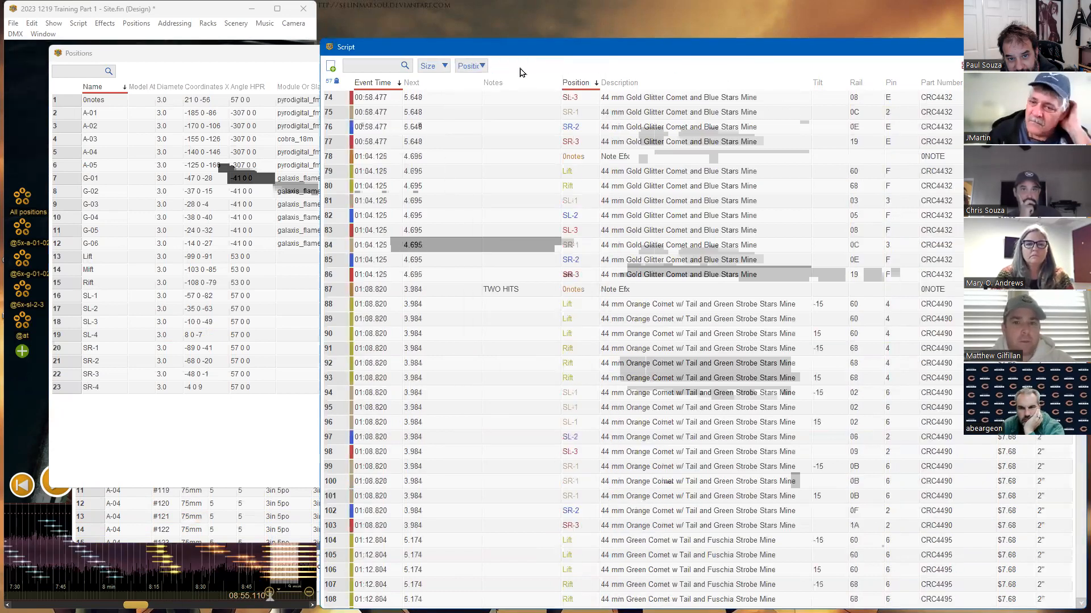
Reopen the racks layout and examine the module and pin addresses across the 4in and 3in rack clusters at position A-04
{"action": "left_click", "coordinate": [208, 23]}
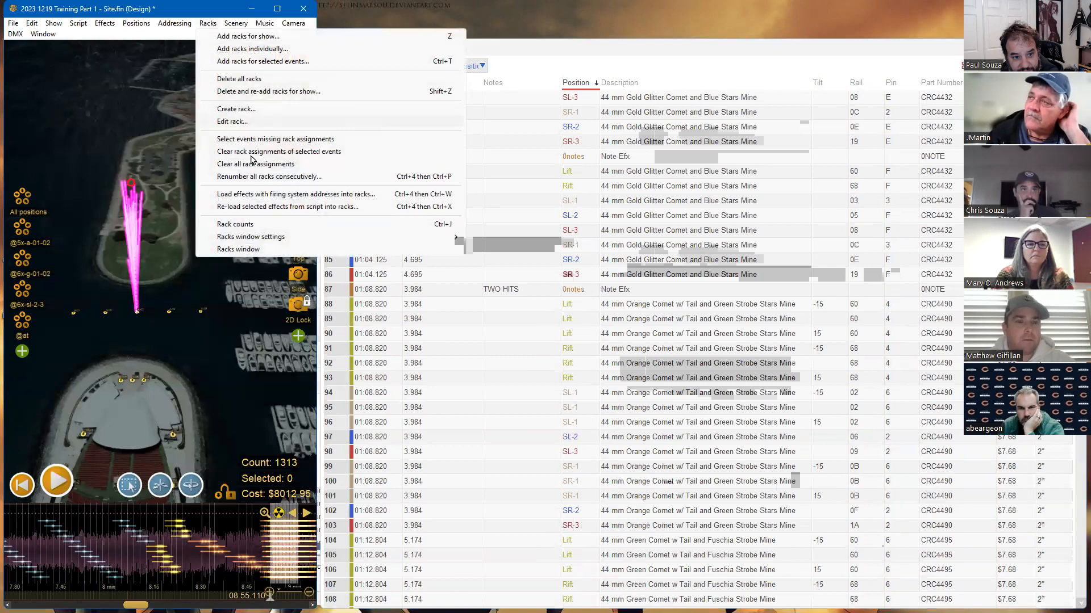
{"action": "left_click", "coordinate": [239, 249]}
{"action": "left_click_drag", "start_coordinate": [263, 240], "coordinate": [335, 198]}
{"action": "scroll", "coordinate": [347, 215], "scroll_direction": "up", "scroll_amount": 2}
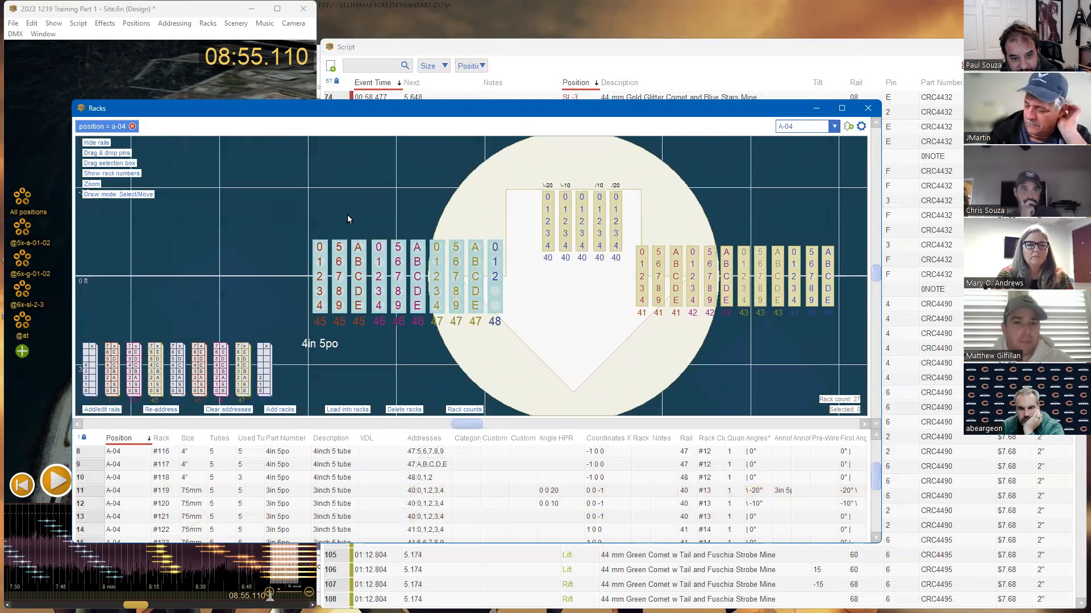
{"action": "scroll", "coordinate": [347, 219], "scroll_direction": "up", "scroll_amount": 1}
{"action": "scroll", "coordinate": [341, 227], "scroll_direction": "down", "scroll_amount": 1}
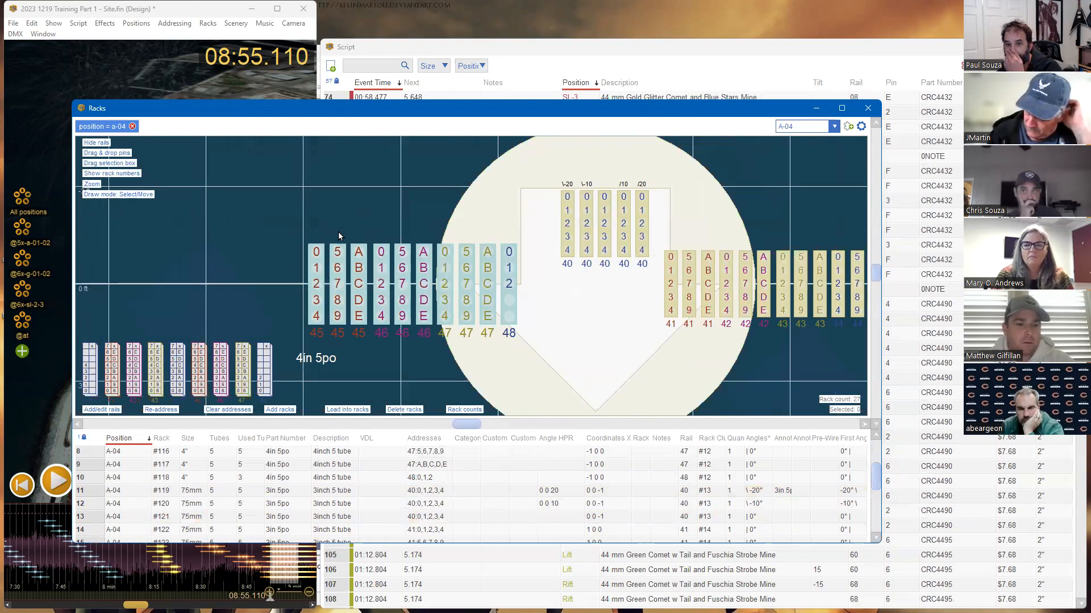
{"action": "left_click_drag", "start_coordinate": [582, 317], "coordinate": [506, 316]}
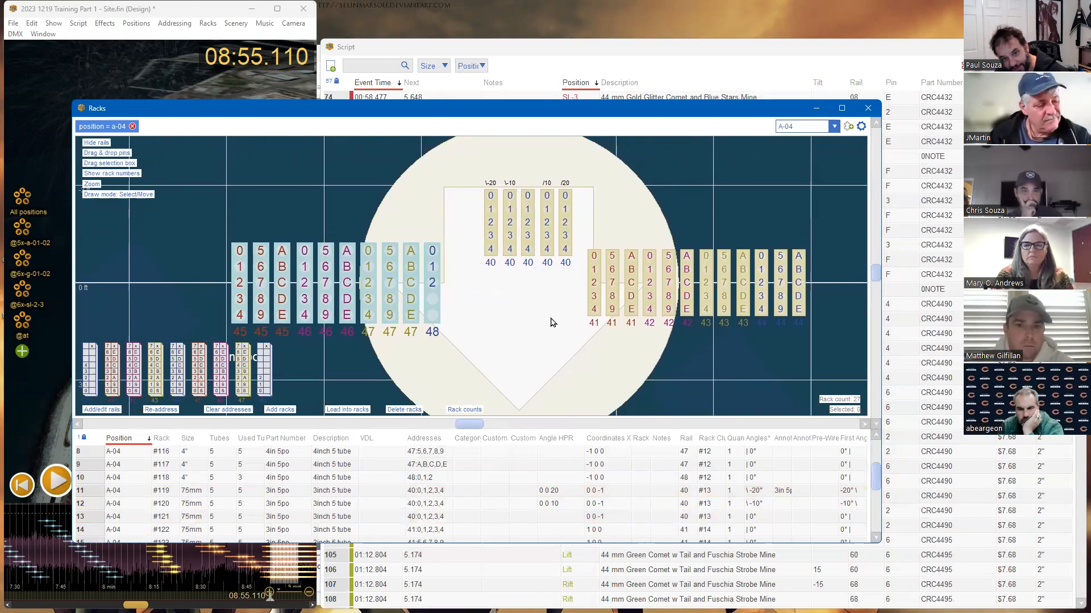
{"action": "scroll", "coordinate": [526, 306], "scroll_direction": "up", "scroll_amount": 2}
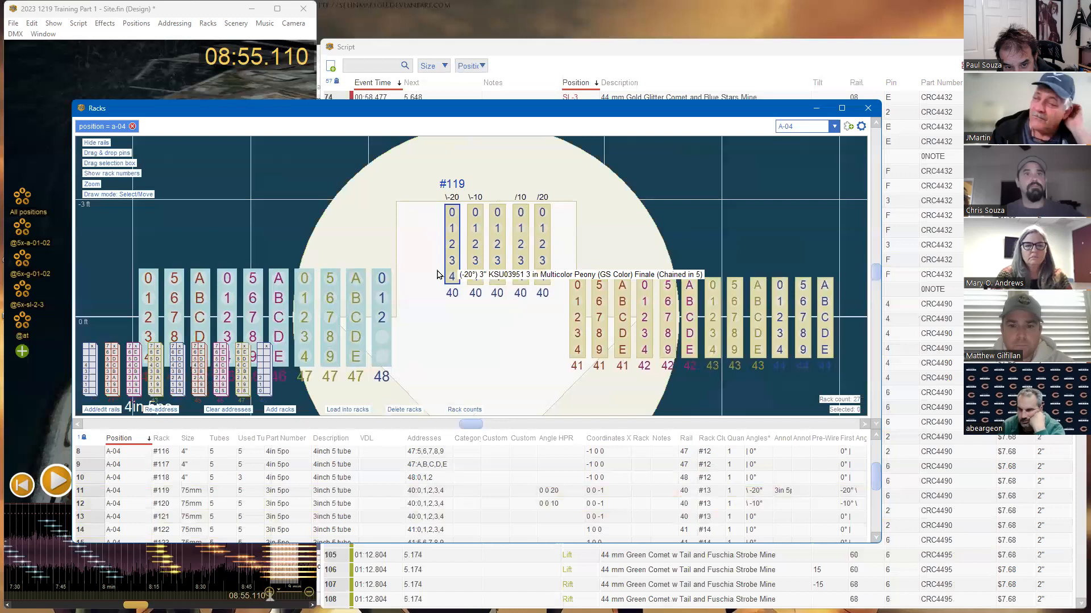
{"action": "left_click_drag", "start_coordinate": [482, 358], "coordinate": [392, 292]}
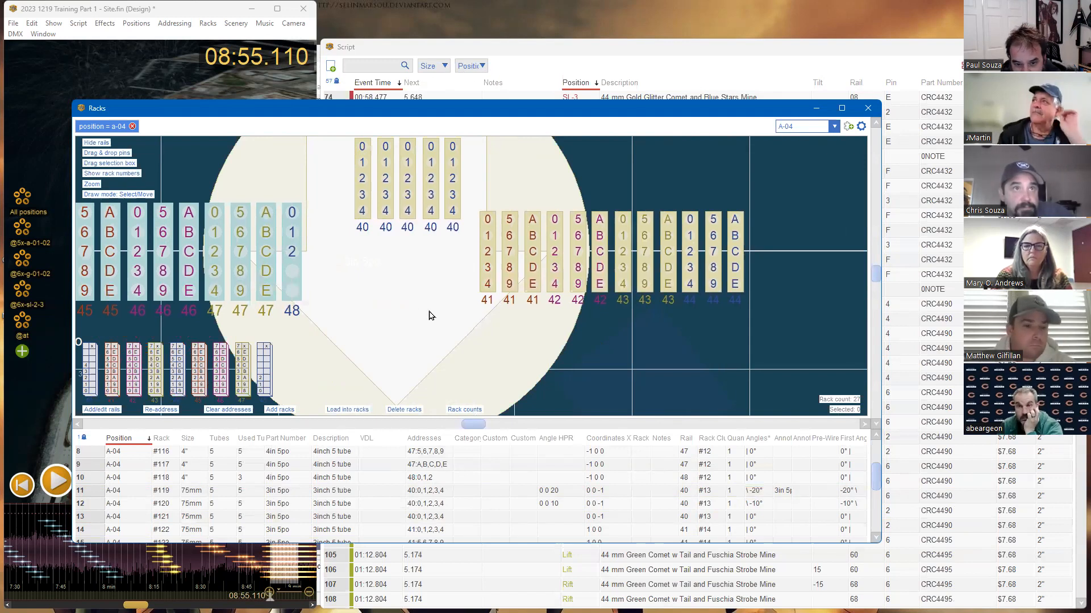
{"action": "left_click_drag", "start_coordinate": [566, 325], "coordinate": [472, 347]}
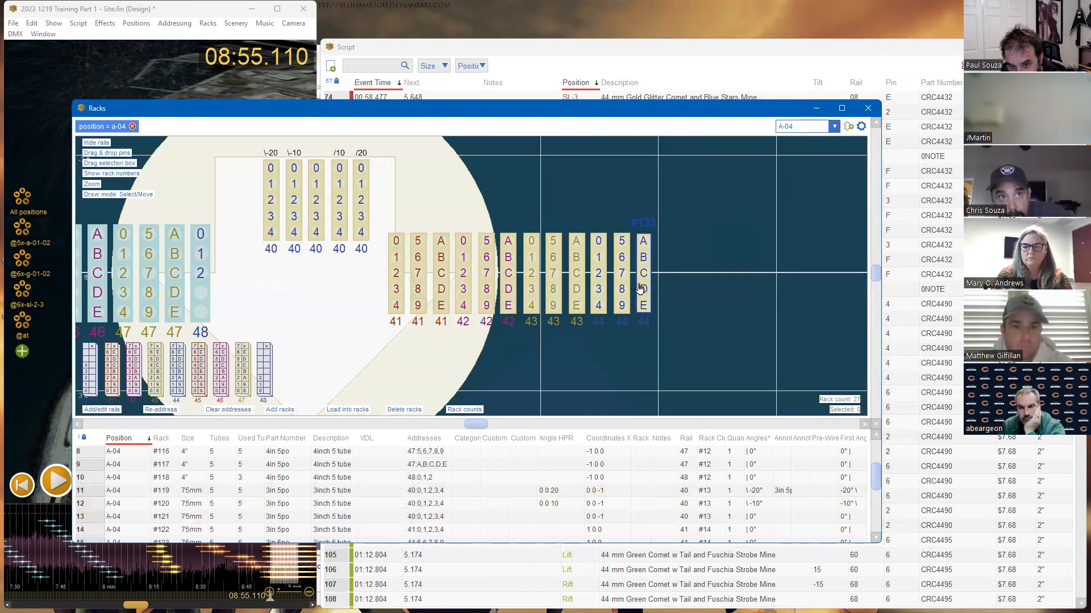
Examine the module addresses across the rack clusters at position A-04, then at position A-02
{"action": "left_click_drag", "start_coordinate": [754, 270], "coordinate": [851, 226]}
{"action": "left_click_drag", "start_coordinate": [552, 296], "coordinate": [783, 271]}
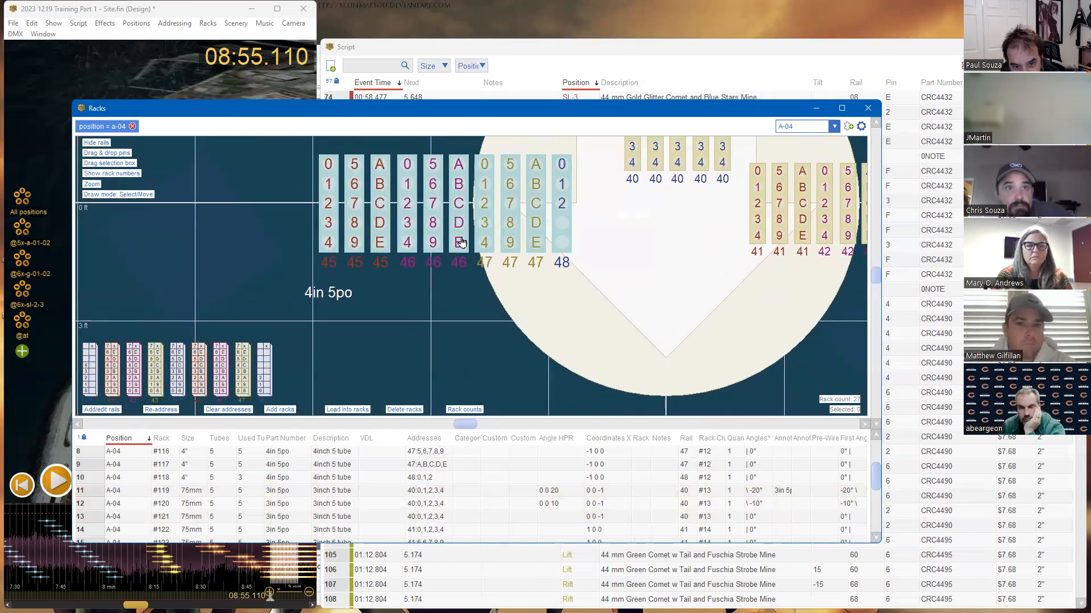
{"action": "left_click_drag", "start_coordinate": [653, 249], "coordinate": [451, 348]}
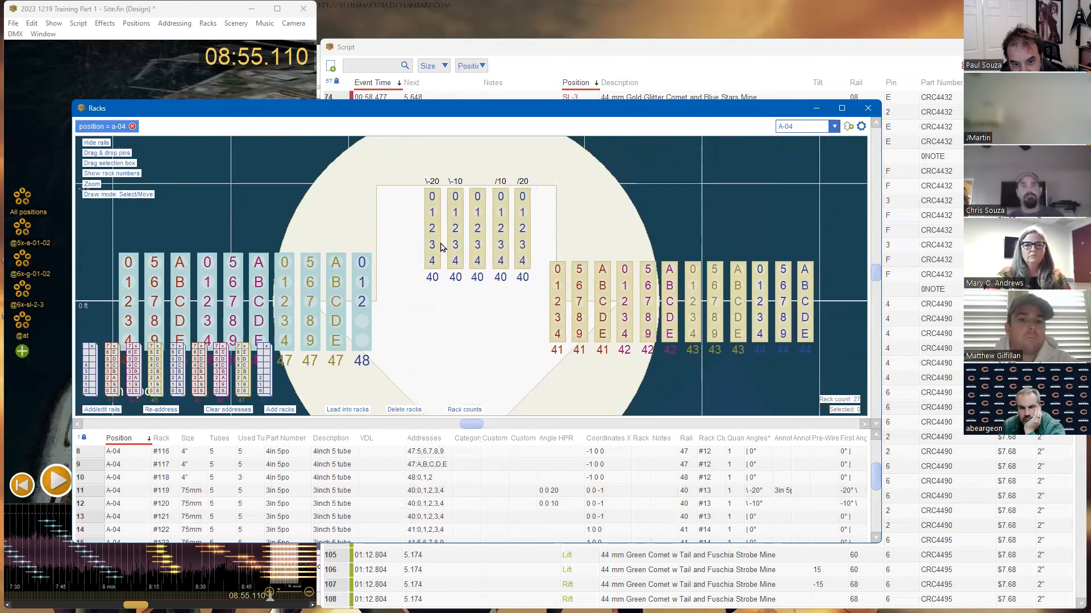
{"action": "left_click", "coordinate": [783, 126]}
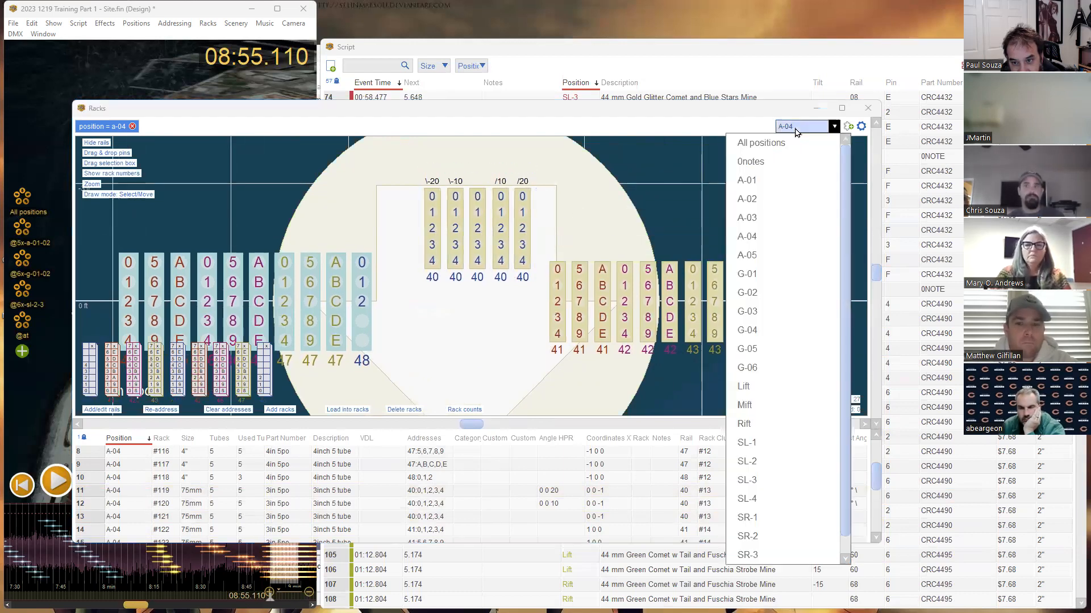
{"action": "left_click", "coordinate": [790, 178]}
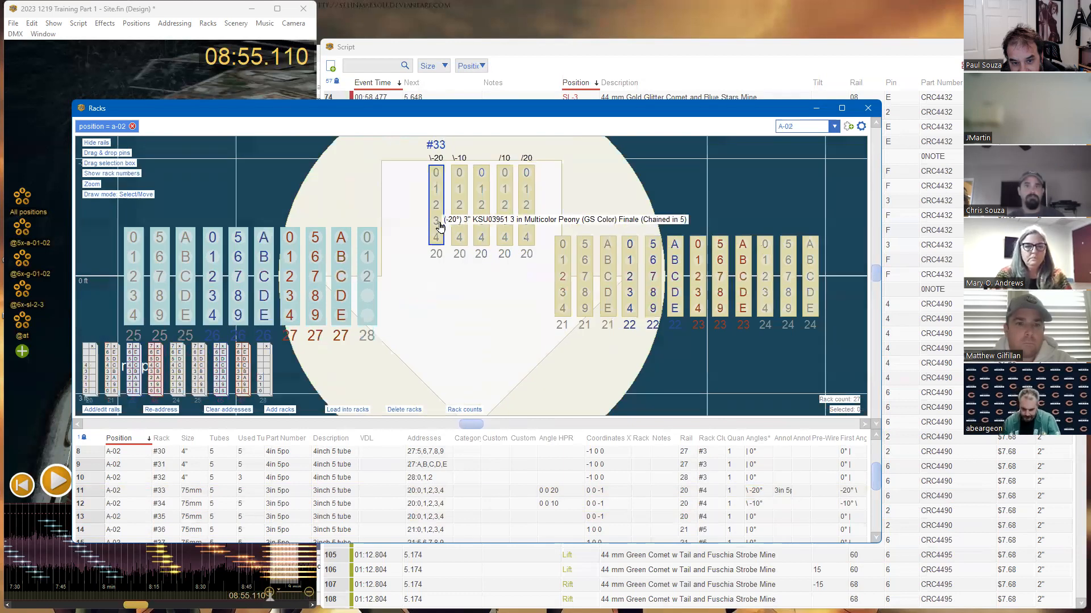
{"action": "mouse_move", "coordinate": [455, 296]}
{"action": "left_mouse_down"}
{"action": "mouse_move", "coordinate": [445, 333]}
{"action": "mouse_move", "coordinate": [428, 345]}
{"action": "left_mouse_up"}
{"action": "left_click_drag", "start_coordinate": [746, 198], "coordinate": [709, 204]}
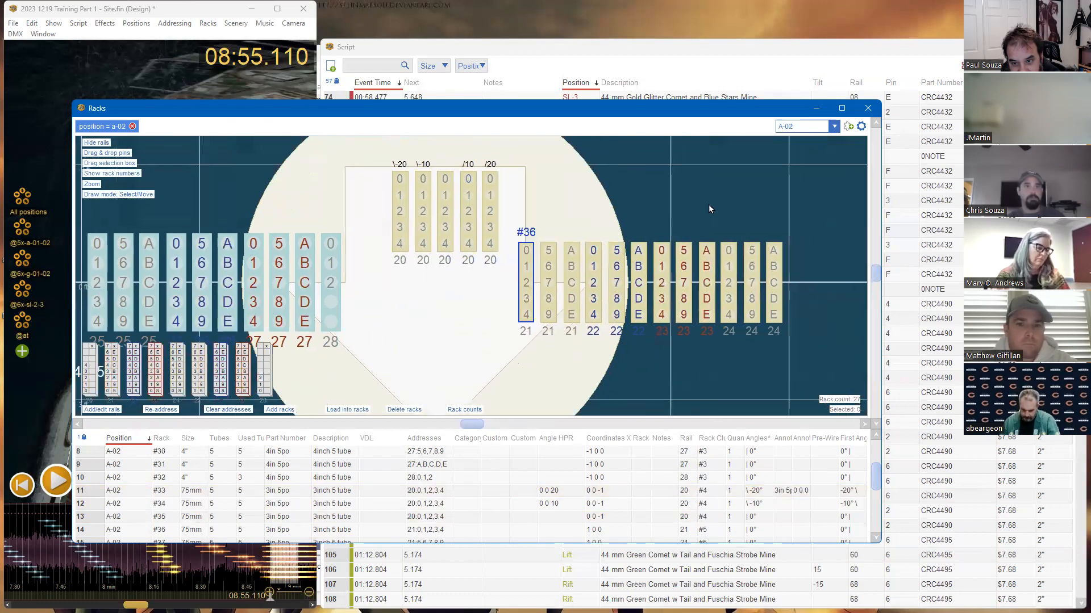
Show the racks at position A-03 and examine the module and pin addresses across its 5in, 4in and 3in clusters
{"action": "left_click", "coordinate": [807, 126]}
{"action": "left_click", "coordinate": [760, 214]}
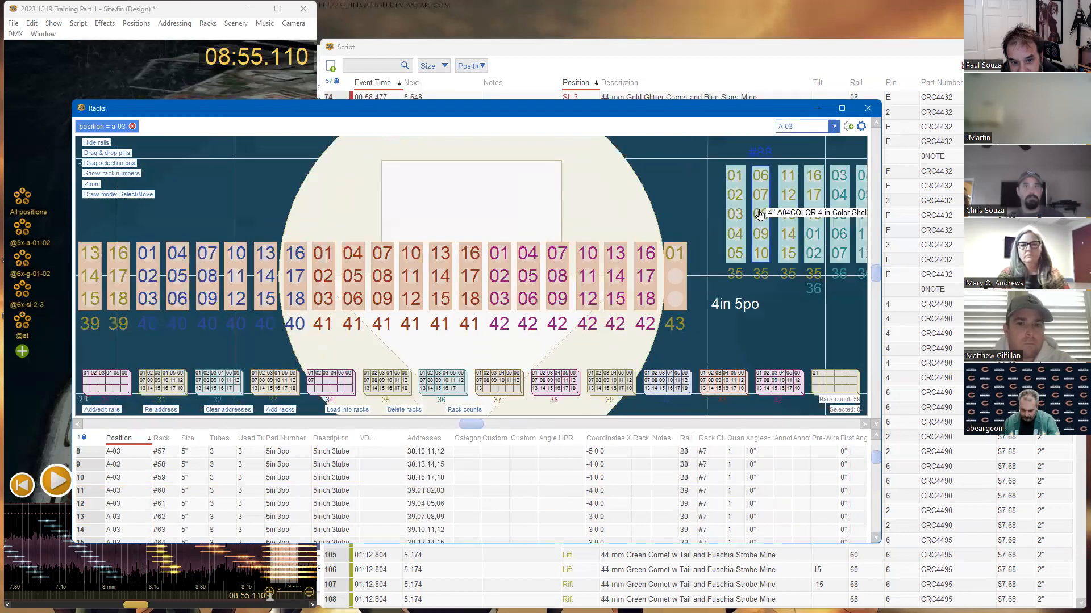
{"action": "scroll", "coordinate": [514, 247], "scroll_direction": "down", "scroll_amount": 2}
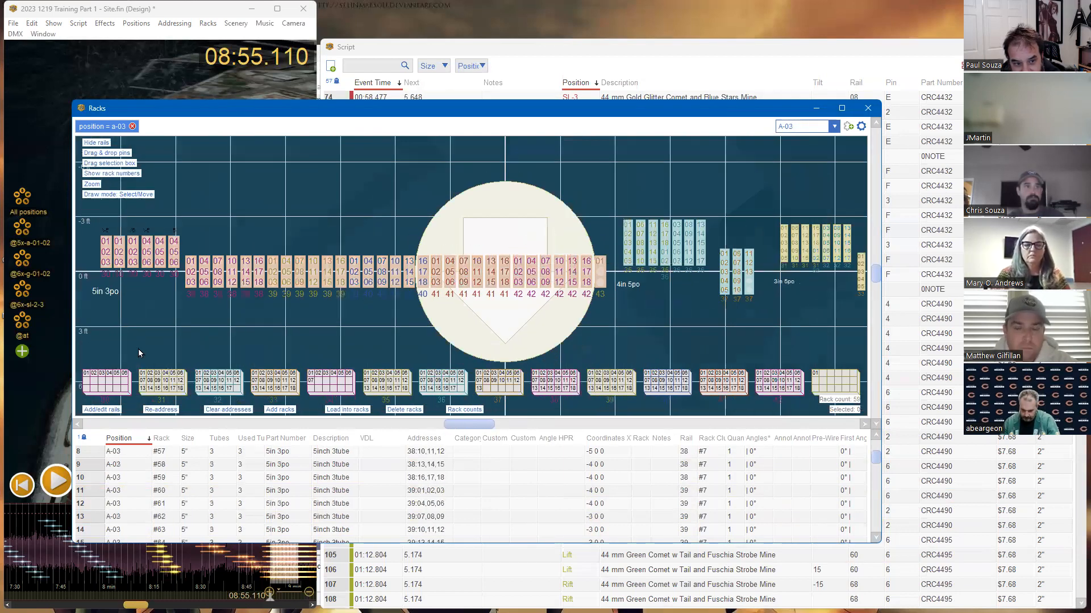
{"action": "scroll", "coordinate": [137, 336], "scroll_direction": "up", "scroll_amount": 2}
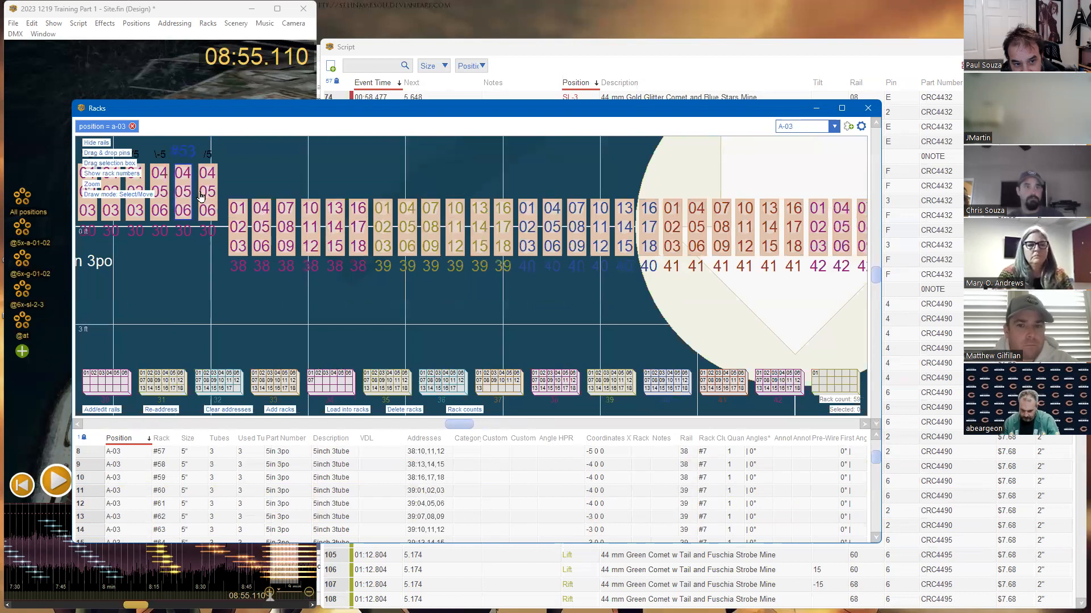
{"action": "left_click_drag", "start_coordinate": [218, 272], "coordinate": [146, 277]}
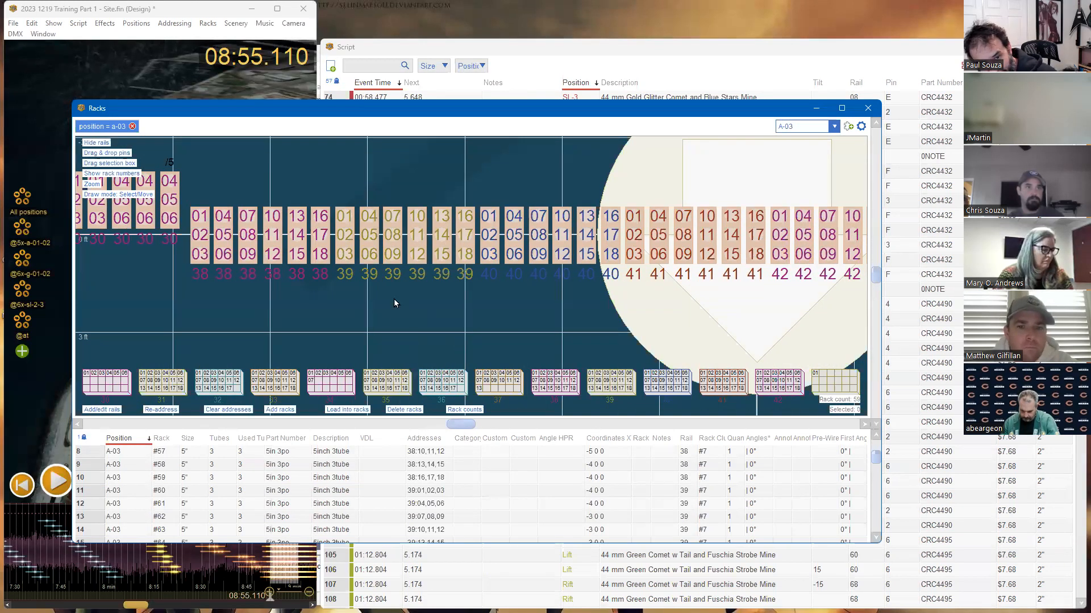
{"action": "scroll", "coordinate": [393, 298], "scroll_direction": "down", "scroll_amount": 1}
{"action": "left_click_drag", "start_coordinate": [440, 298], "coordinate": [330, 303]}
{"action": "scroll", "coordinate": [328, 299], "scroll_direction": "up", "scroll_amount": 1}
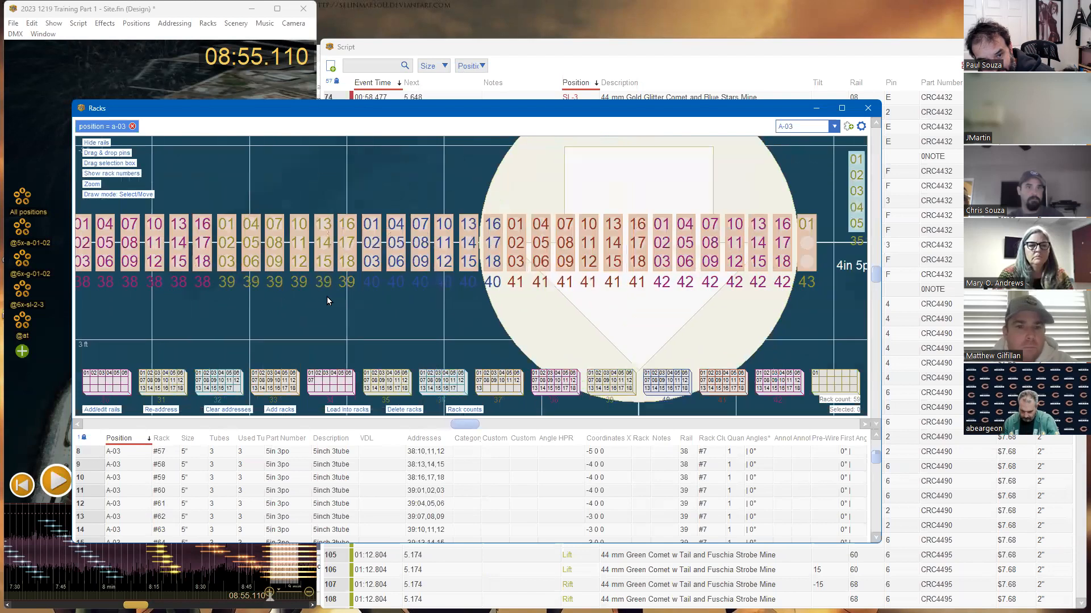
{"action": "left_click_drag", "start_coordinate": [625, 308], "coordinate": [239, 332]}
{"action": "left_click_drag", "start_coordinate": [598, 293], "coordinate": [491, 302]}
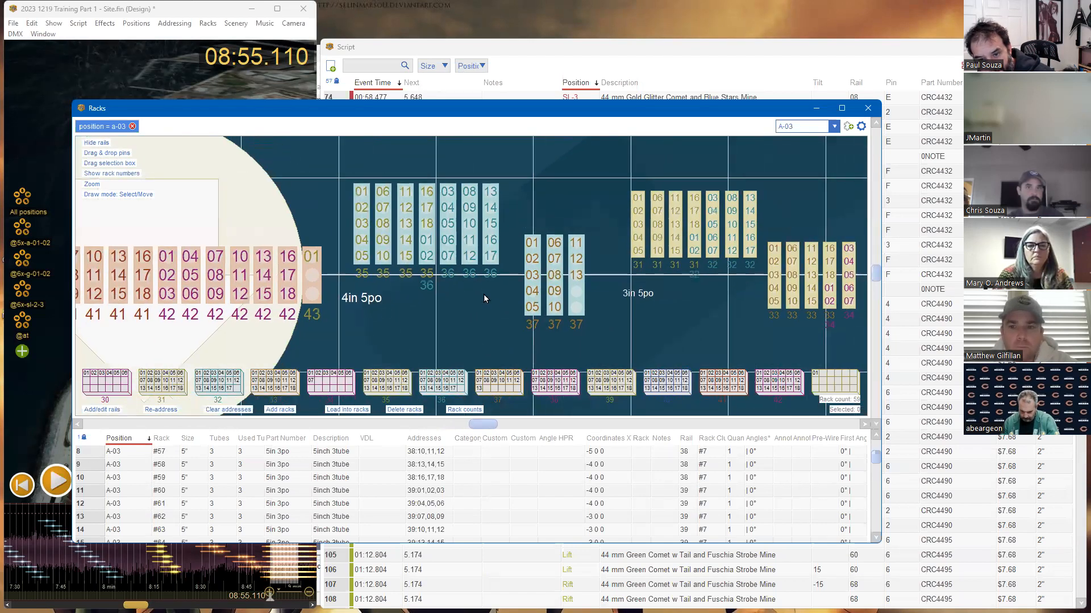
{"action": "scroll", "coordinate": [484, 298], "scroll_direction": "up", "scroll_amount": 1}
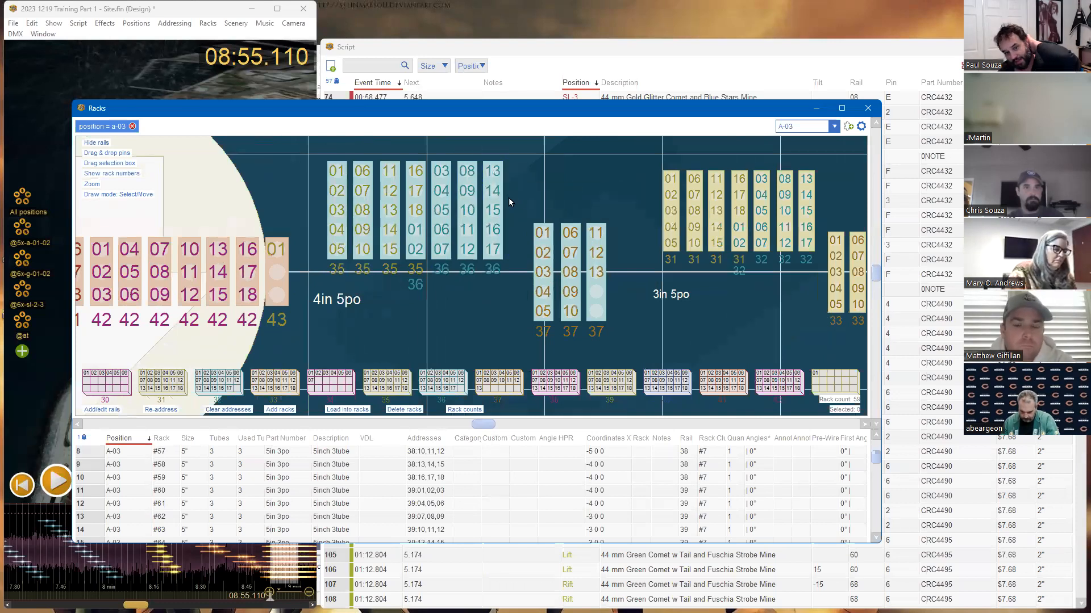
{"action": "left_click_drag", "start_coordinate": [469, 292], "coordinate": [337, 301]}
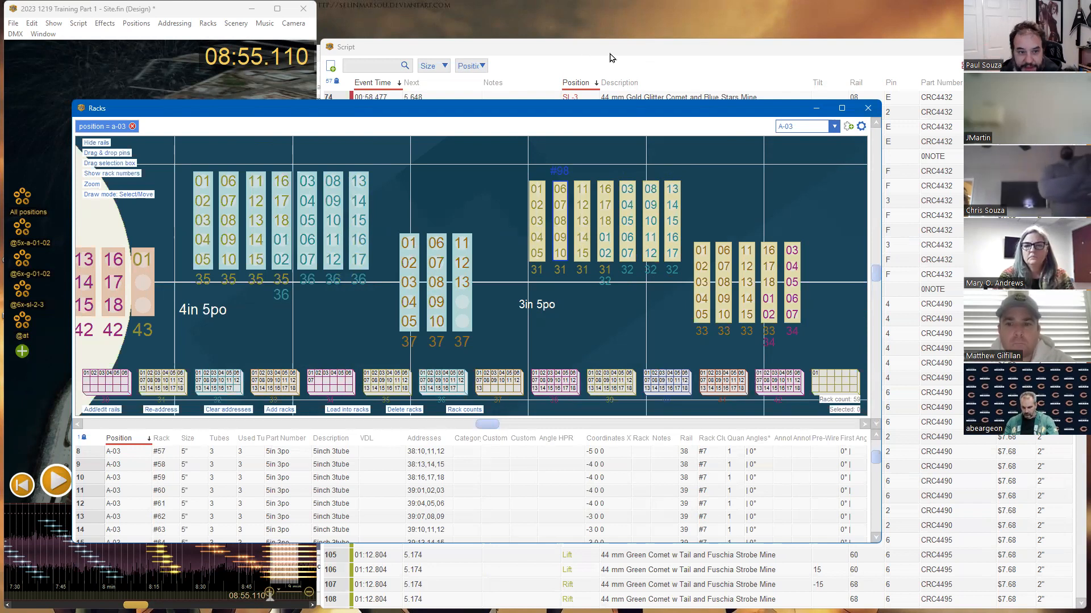
Filter the script to positions A-01 through A-05, lock the addresses of all their events, and clear the filters
{"action": "left_click", "coordinate": [699, 76]}
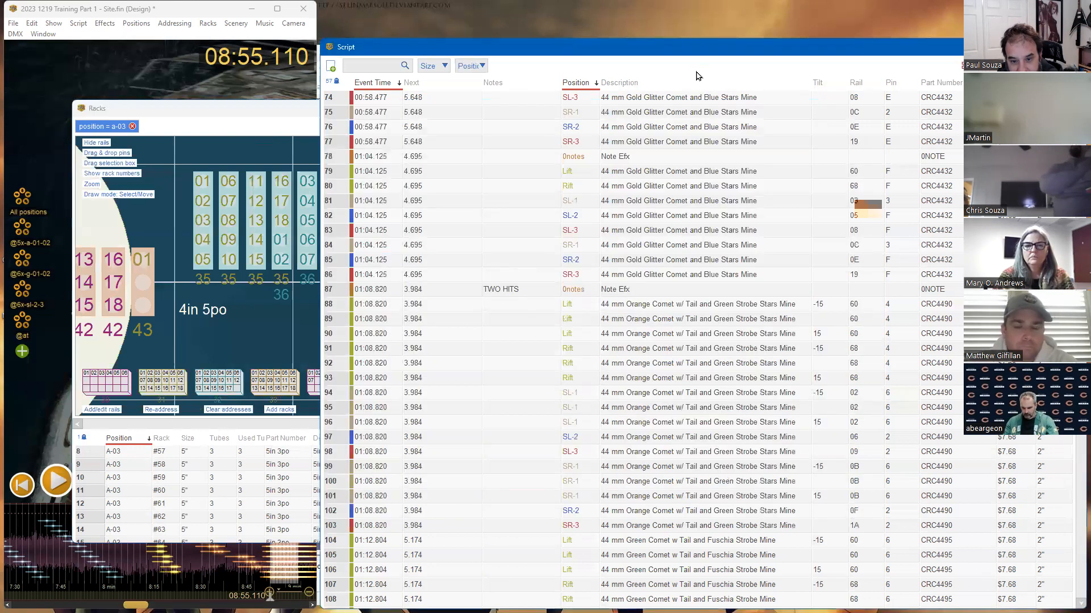
{"action": "left_click", "coordinate": [473, 69]}
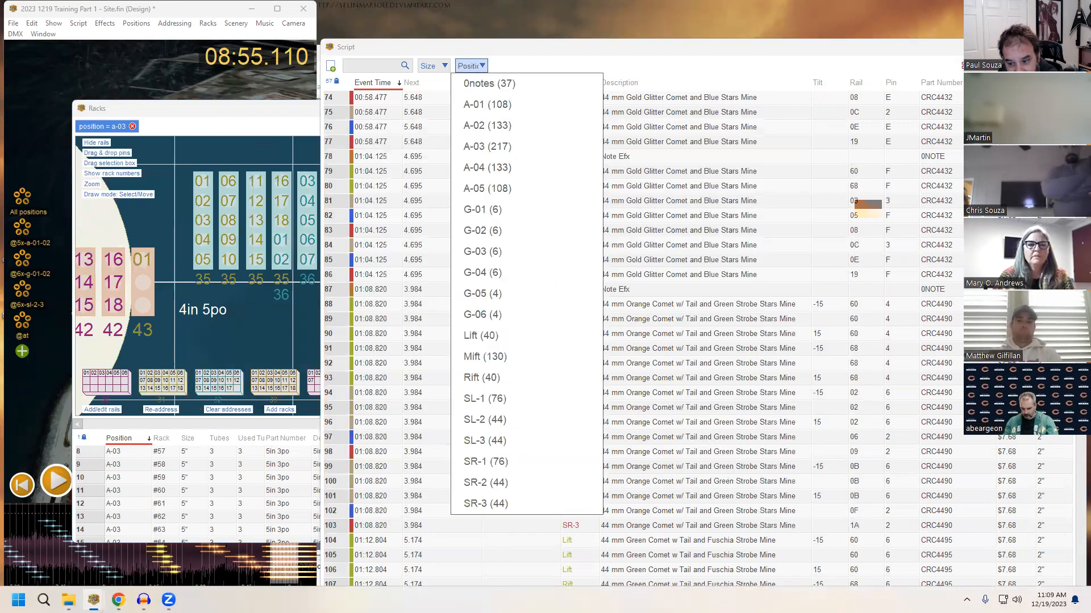
{"action": "left_click", "coordinate": [533, 110]}
{"action": "left_click", "coordinate": [524, 126]}
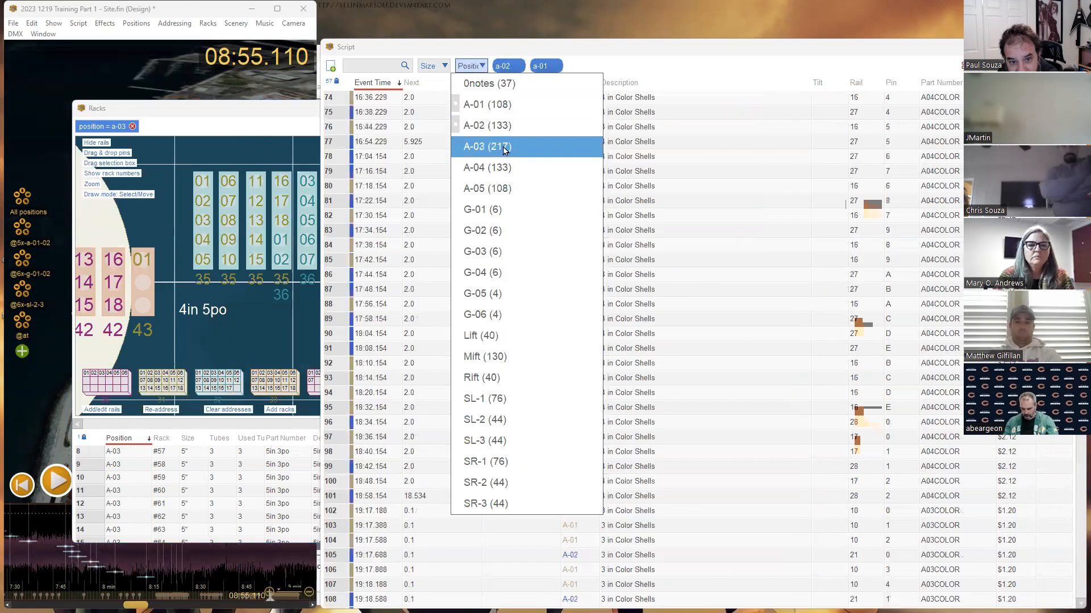
{"action": "left_click", "coordinate": [512, 146]}
{"action": "left_click", "coordinate": [504, 167]}
{"action": "left_click", "coordinate": [497, 191]}
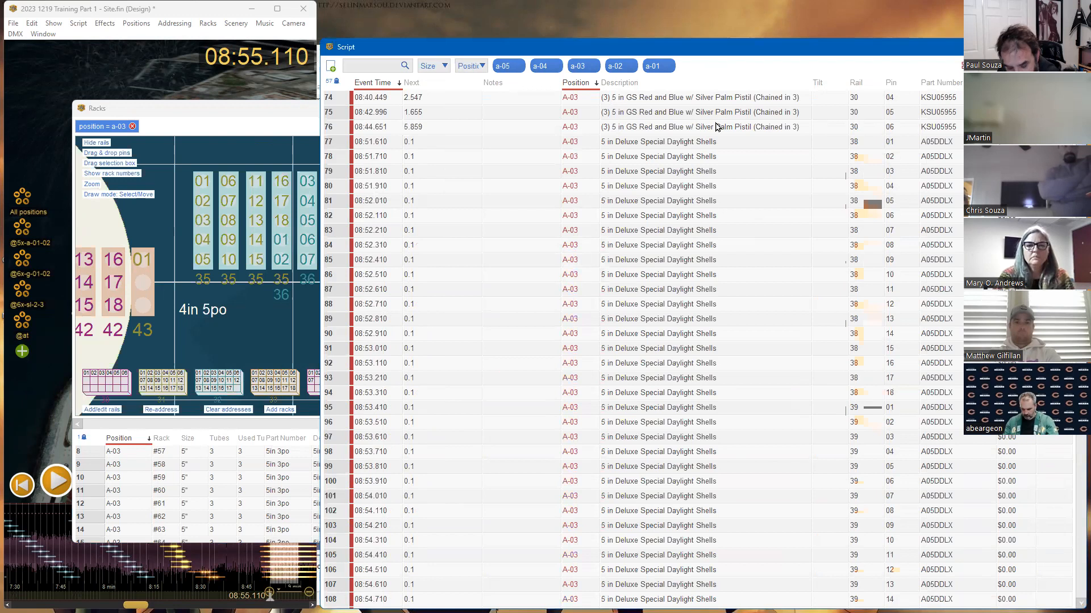
{"action": "key", "text": "ctrl+a"}
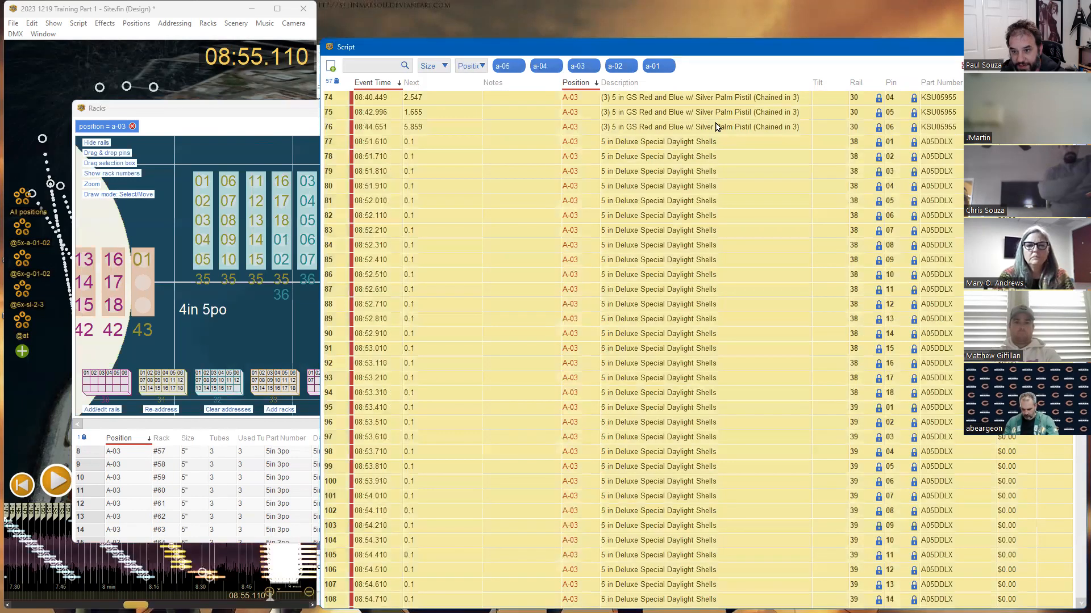
{"action": "left_click", "coordinate": [523, 66]}
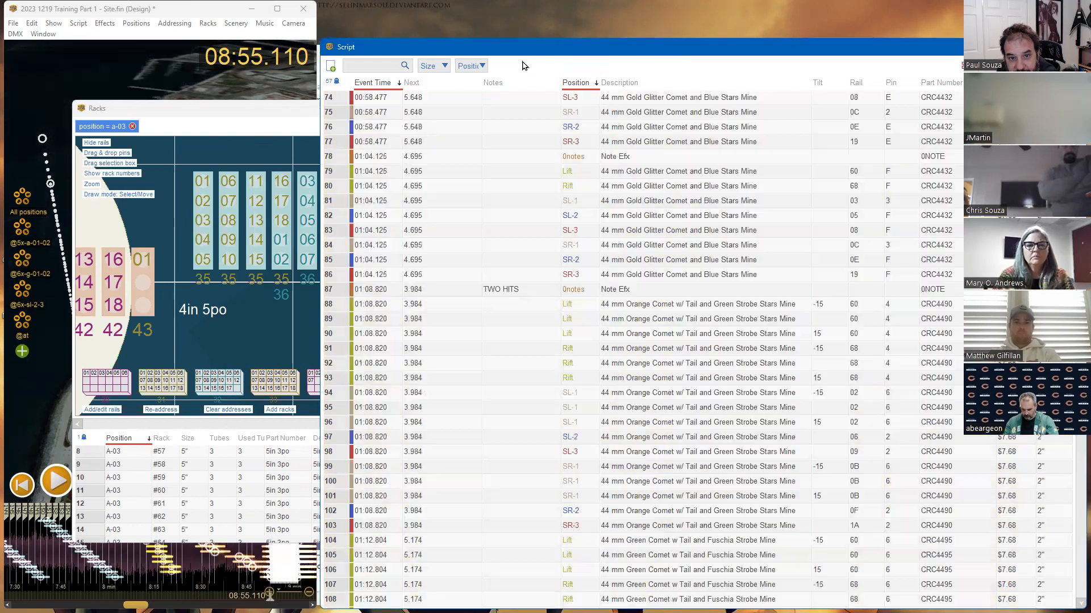
Filter the script to positions G-01 through G-06 and lock the addresses of all the flame events there
{"action": "left_click", "coordinate": [480, 66]}
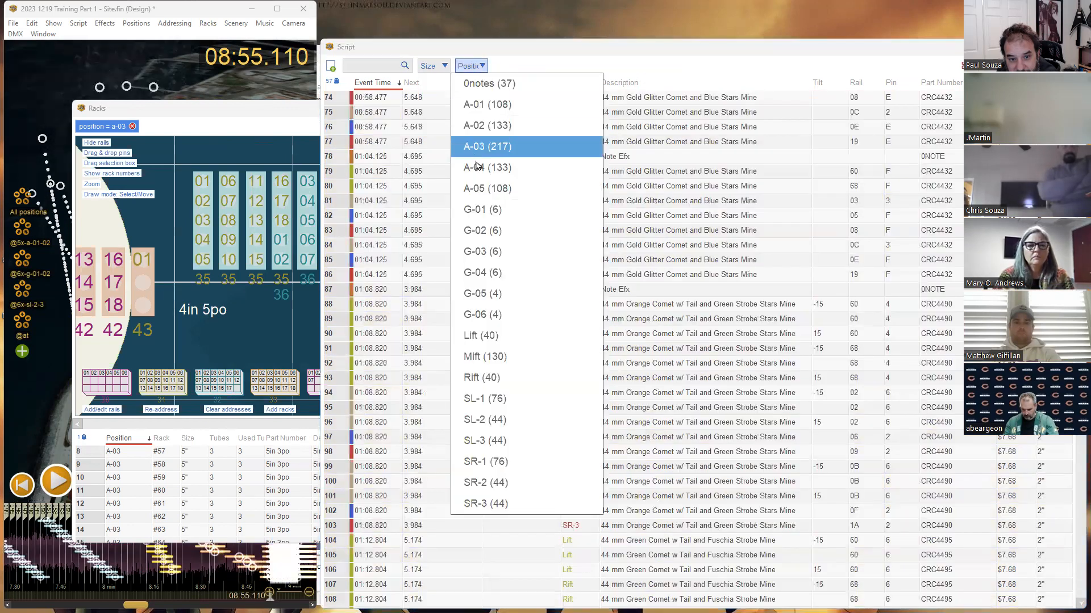
{"action": "left_click", "coordinate": [477, 210]}
{"action": "left_click", "coordinate": [477, 230]}
{"action": "left_click", "coordinate": [477, 251]}
{"action": "left_click", "coordinate": [477, 272]}
{"action": "left_click", "coordinate": [477, 294]}
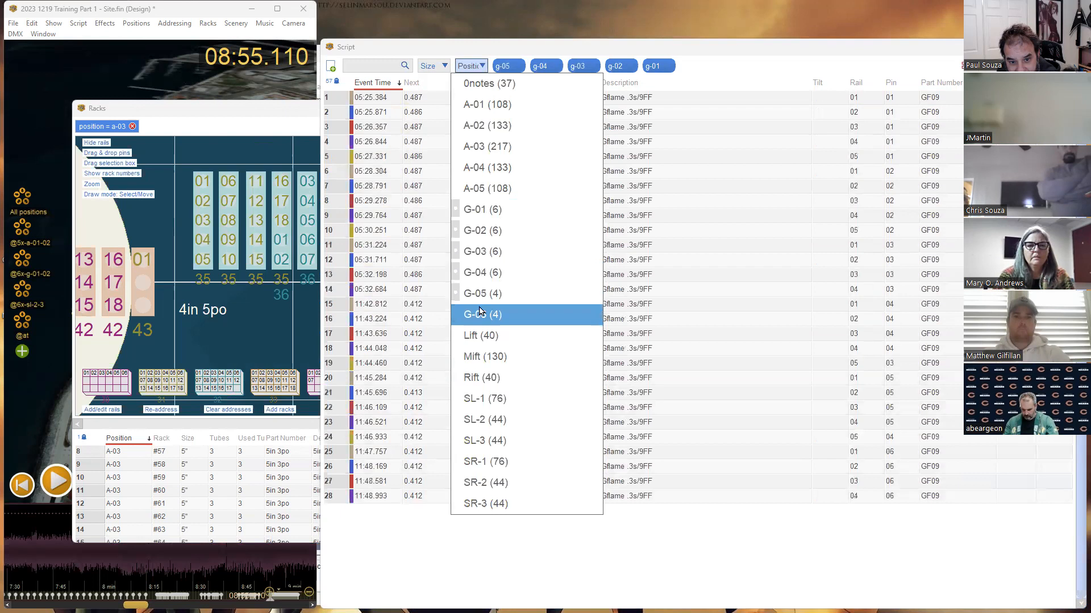
{"action": "left_click", "coordinate": [477, 314]}
{"action": "left_click", "coordinate": [748, 161]}
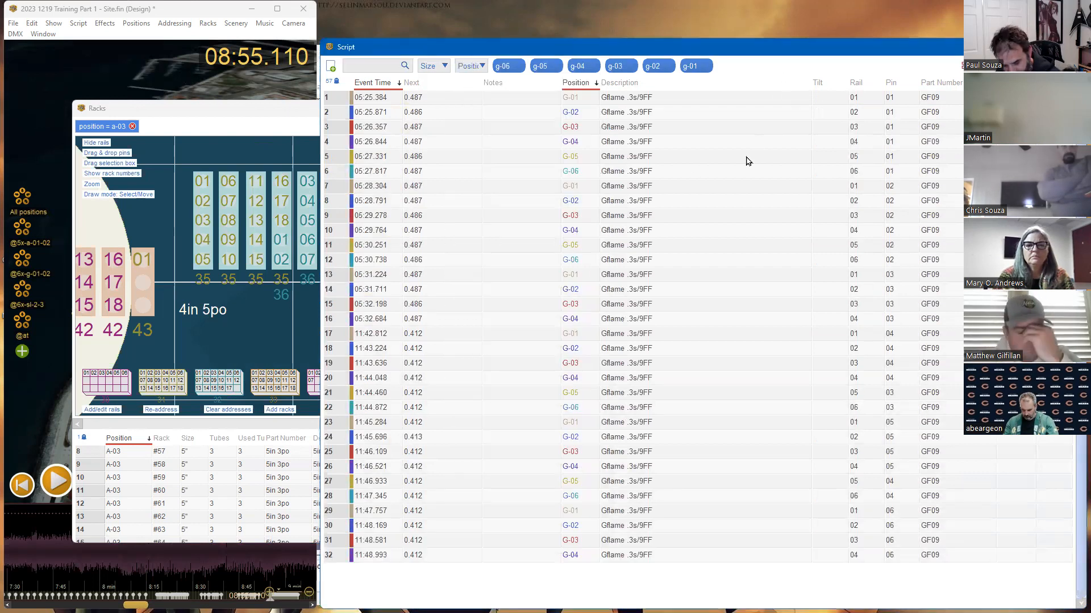
{"action": "key", "text": "ctrl+a"}
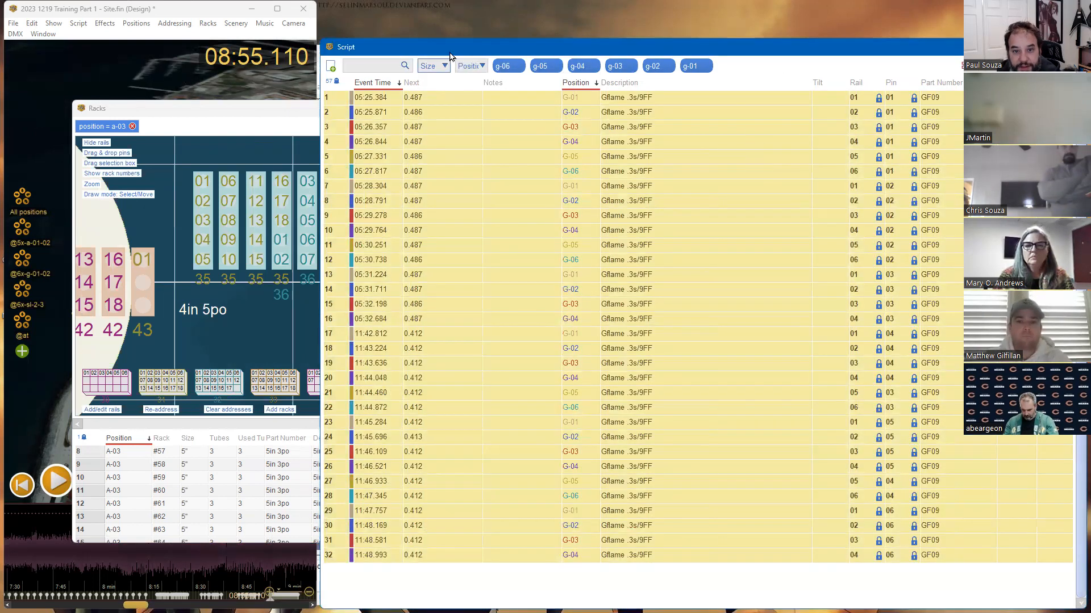
Remove all six G position filters so the script lists every event
{"action": "left_click", "coordinate": [520, 65]}
{"action": "left_click", "coordinate": [521, 66]}
{"action": "left_click", "coordinate": [520, 66]}
{"action": "left_click", "coordinate": [520, 66]}
{"action": "left_click", "coordinate": [520, 65]}
{"action": "left_click", "coordinate": [520, 66]}
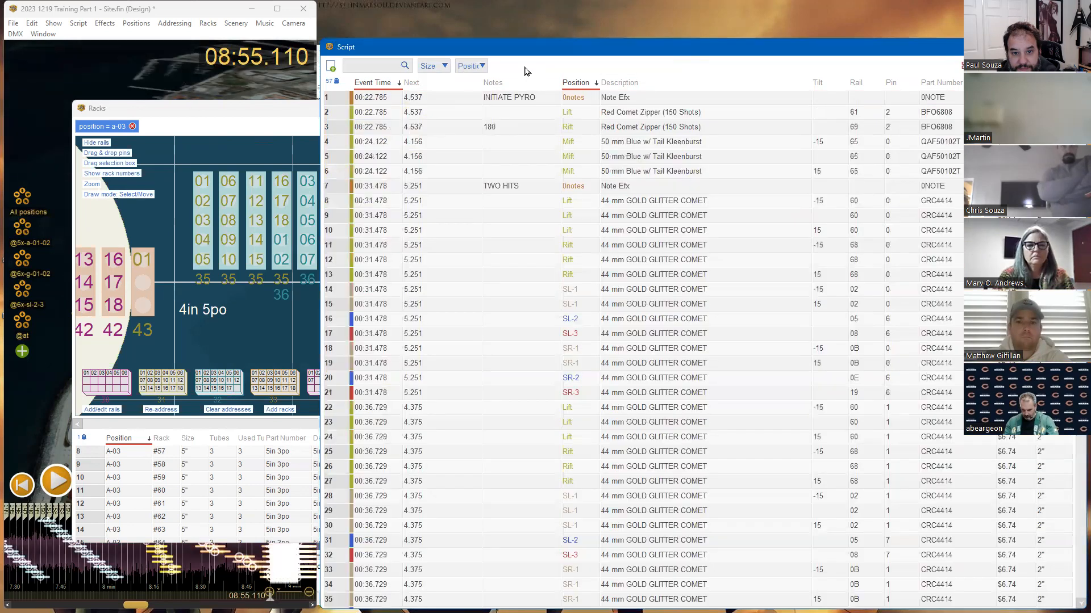
{"action": "left_click", "coordinate": [478, 70]}
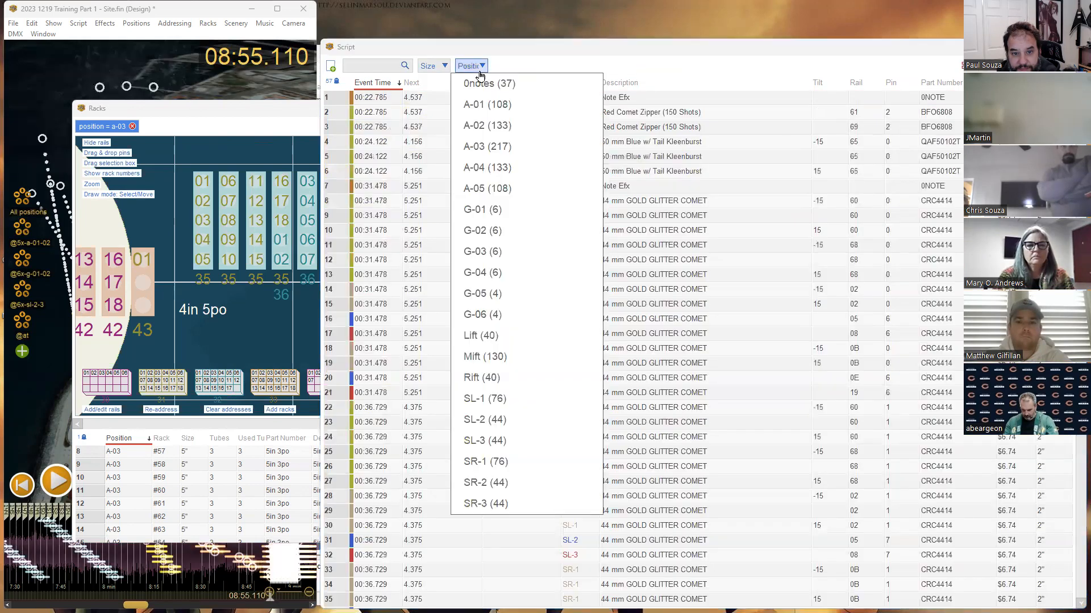
{"action": "left_click", "coordinate": [633, 99]}
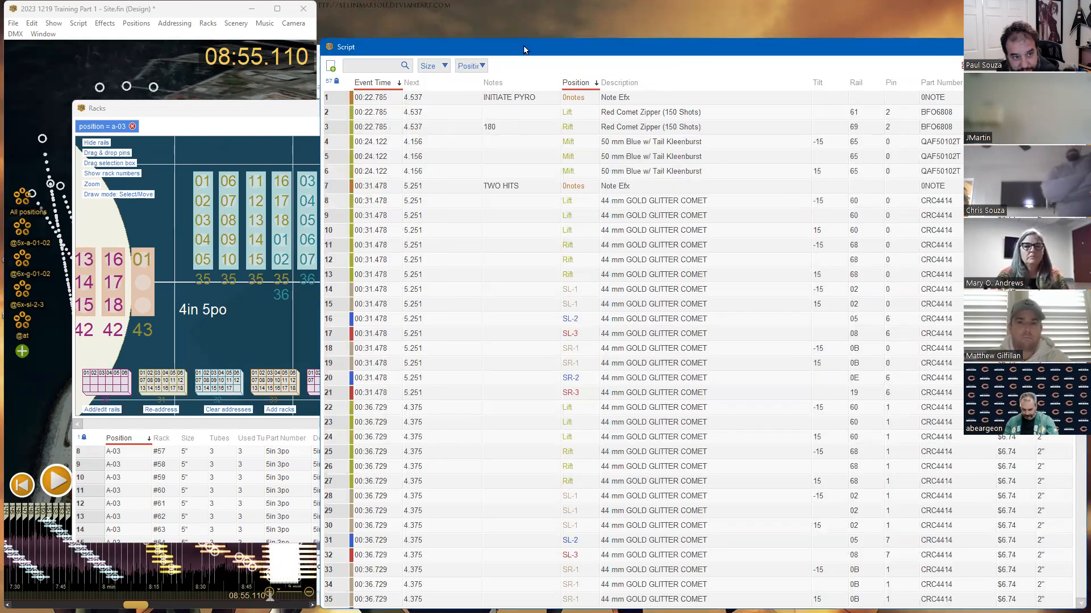
Address the show again with the existing addressing settings and dismiss the summary and the notice that follows
{"action": "left_click", "coordinate": [169, 27]}
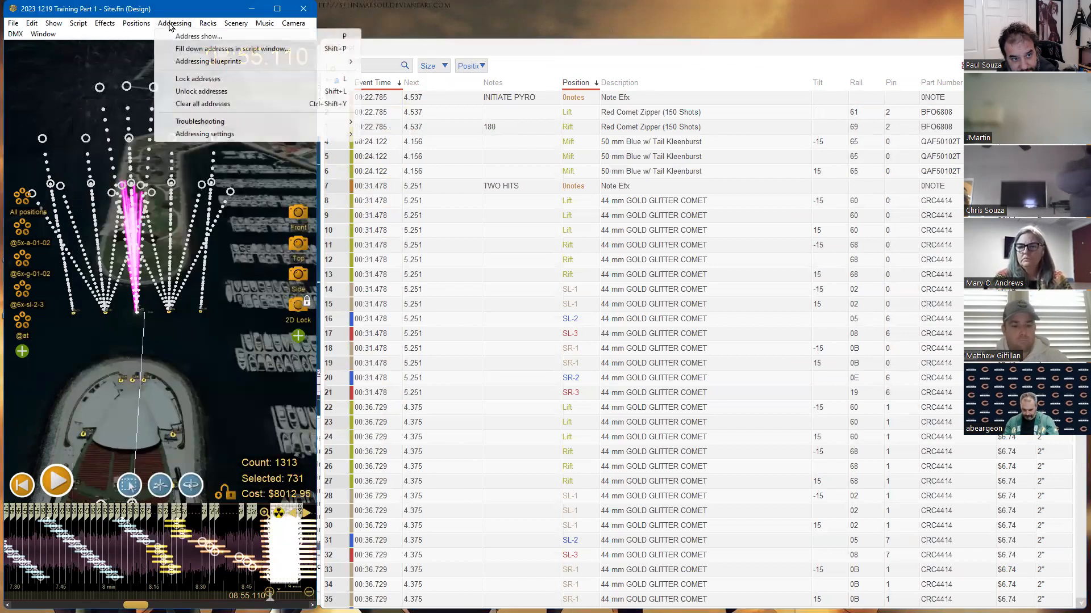
{"action": "left_click", "coordinate": [209, 39]}
{"action": "left_click", "coordinate": [740, 474]}
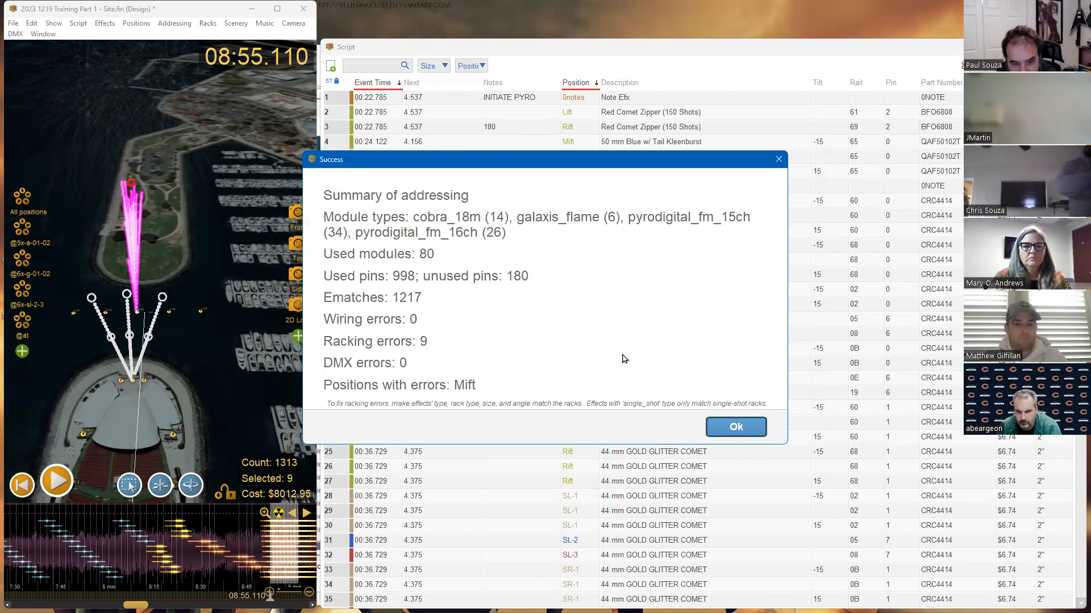
{"action": "left_click", "coordinate": [732, 438]}
{"action": "left_click", "coordinate": [660, 407]}
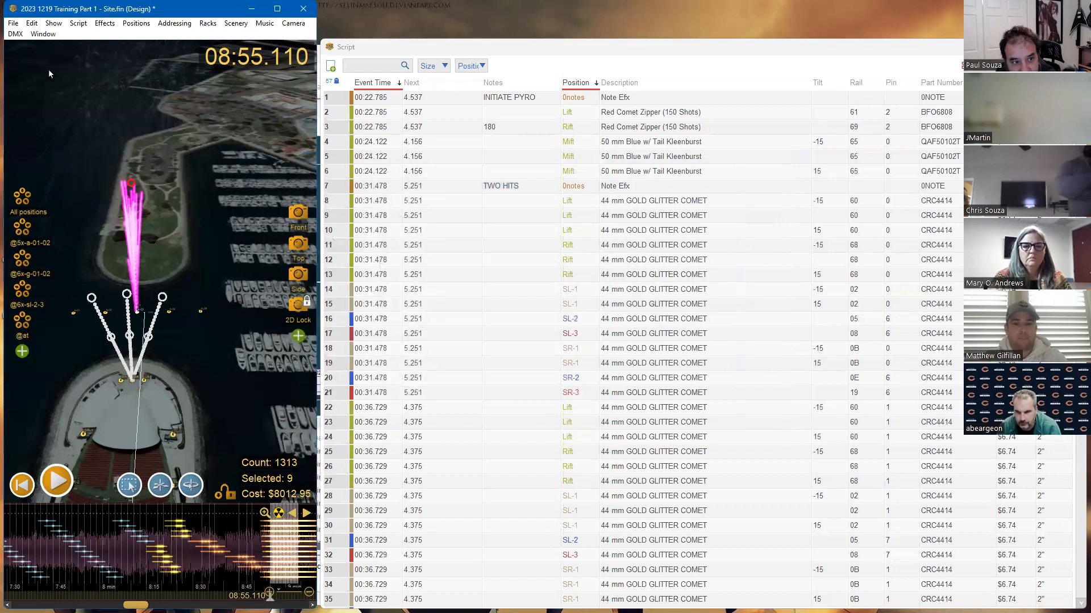
Reopen the racks layout, show position Mift, and examine the flagged module pins and the addresses in its racks
{"action": "left_click", "coordinate": [43, 34]}
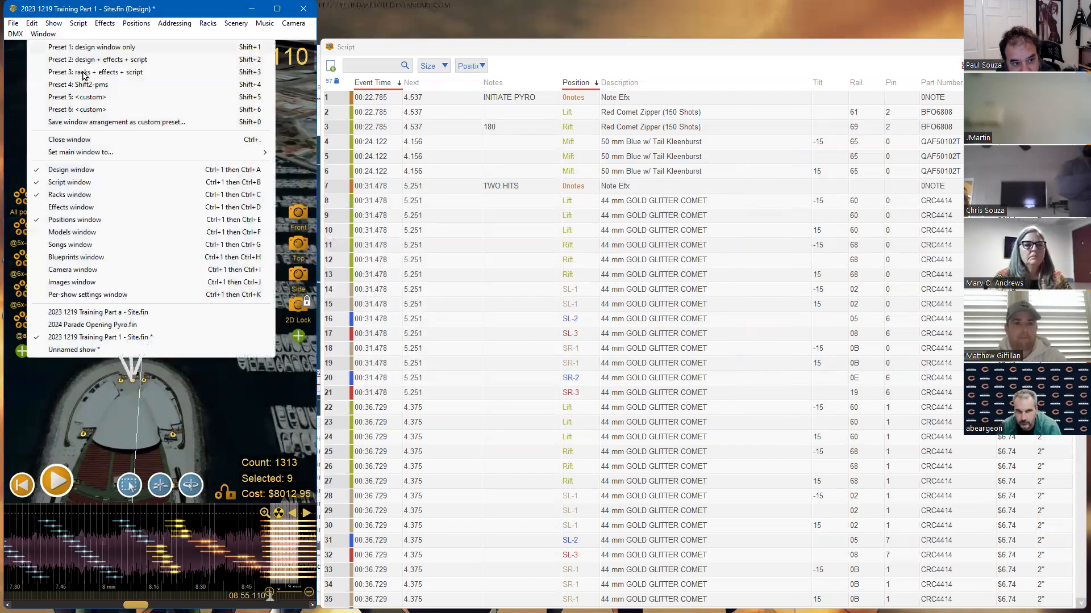
{"action": "left_click", "coordinate": [91, 194]}
{"action": "left_click", "coordinate": [818, 126]}
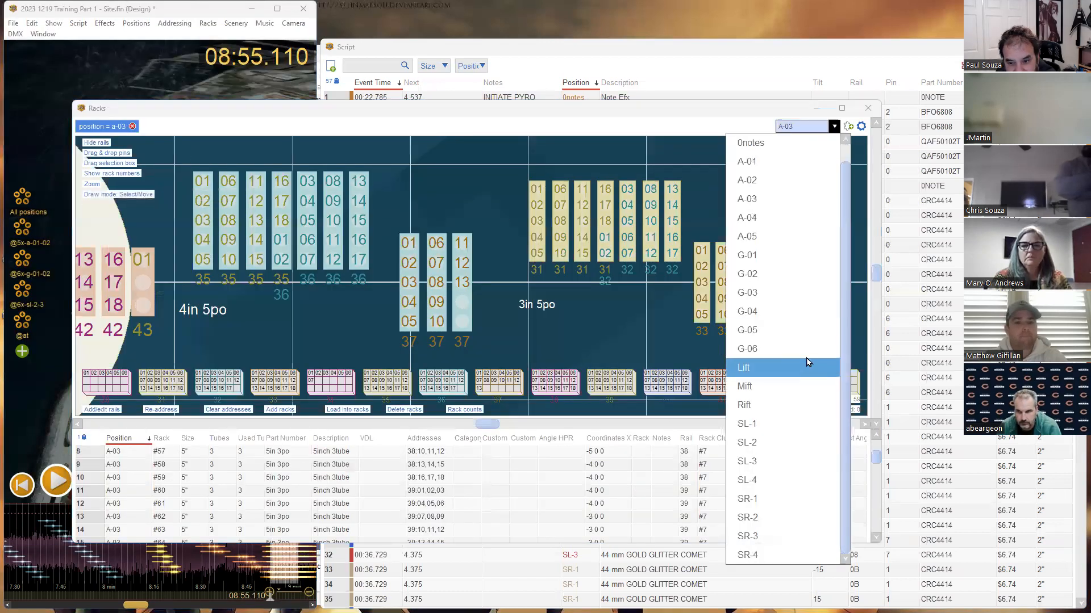
{"action": "left_click", "coordinate": [775, 387]}
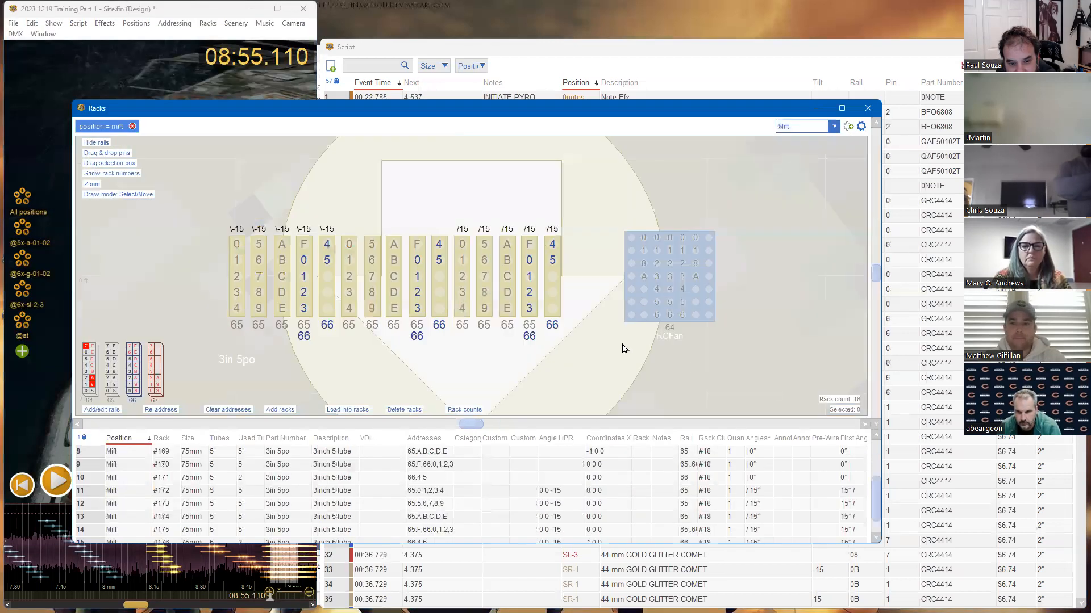
{"action": "mouse_move", "coordinate": [96, 380]}
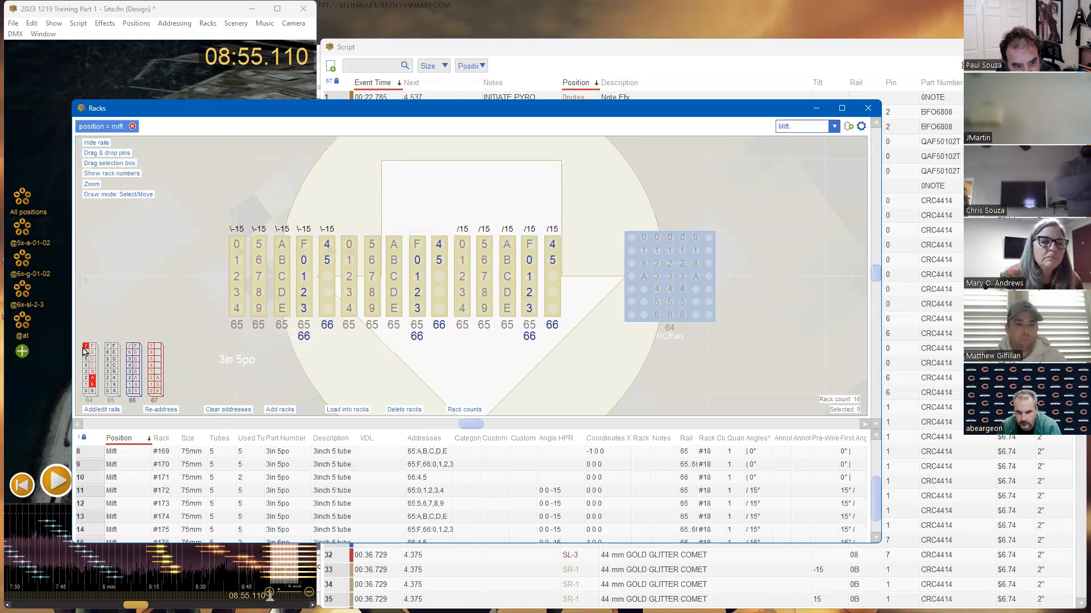
{"action": "mouse_move", "coordinate": [87, 351]}
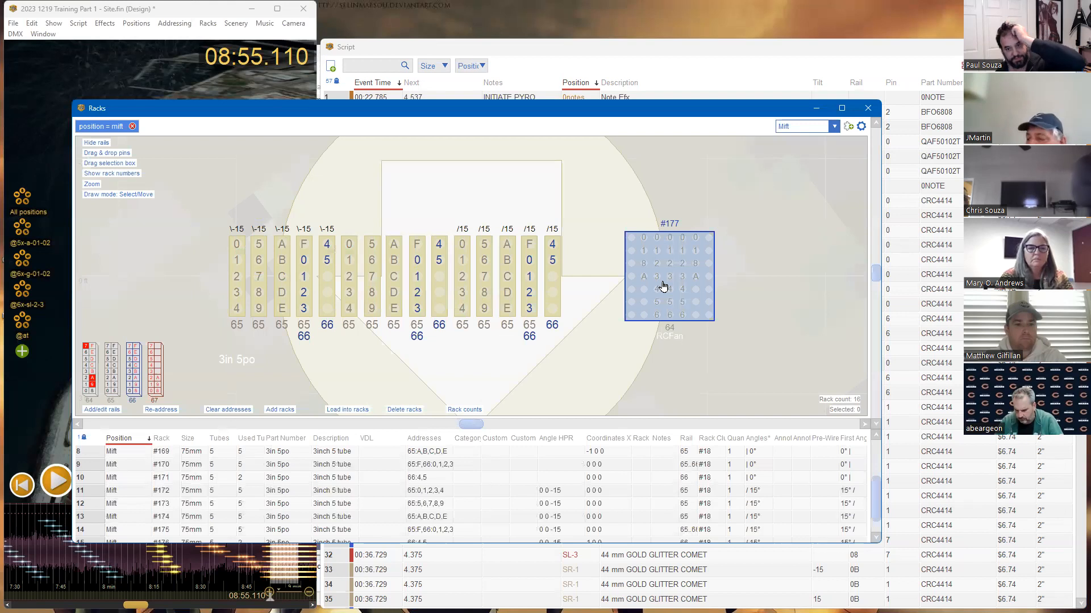
{"action": "left_click_drag", "start_coordinate": [568, 377], "coordinate": [538, 394]}
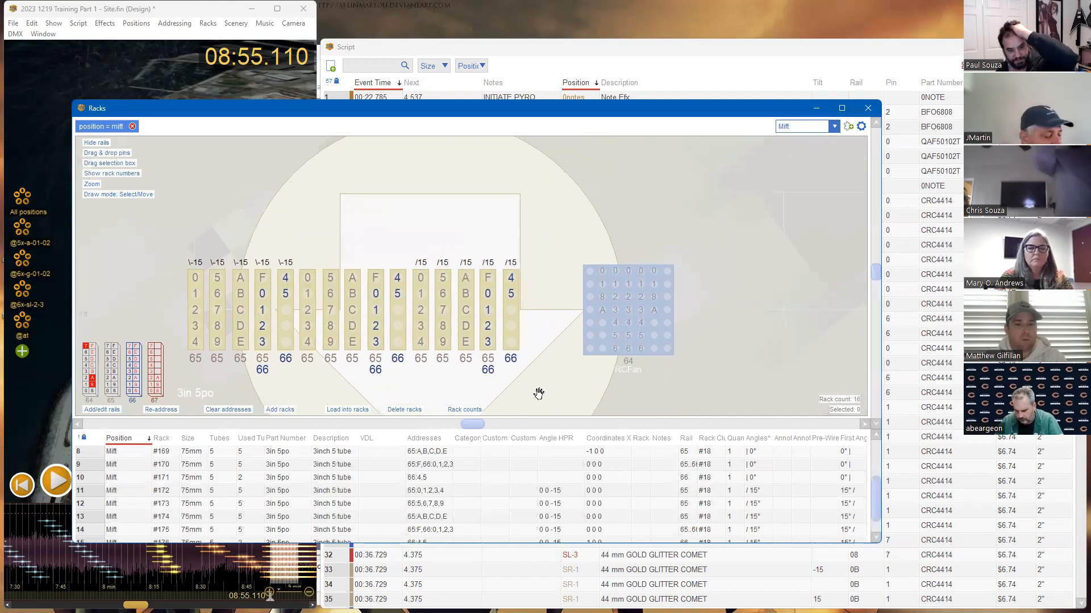
Filter the script to the events at position Mift only and dismiss the notice about selecting events
{"action": "left_click", "coordinate": [506, 84]}
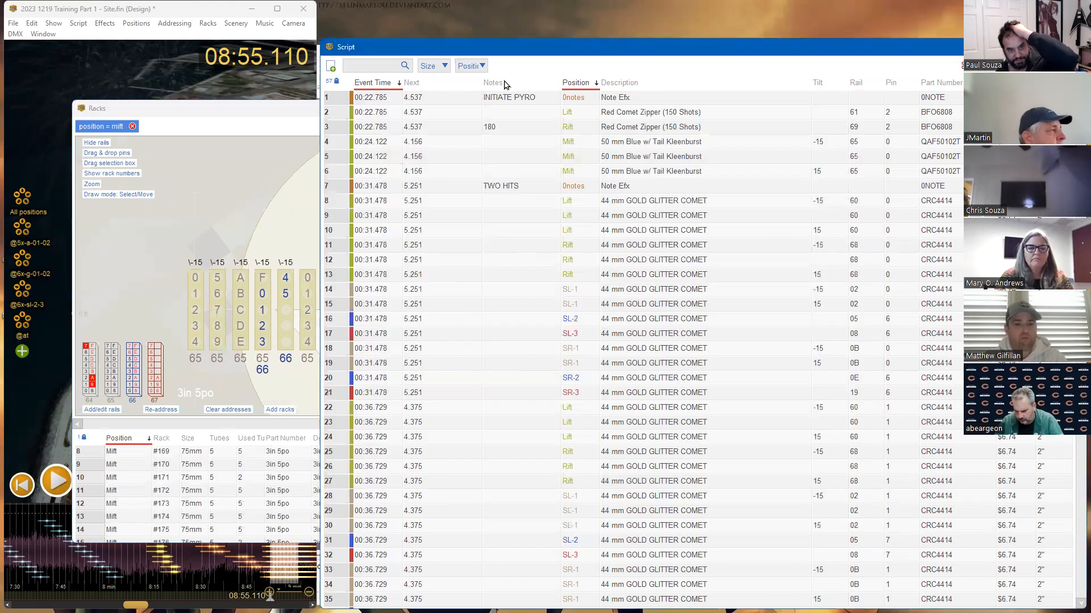
{"action": "left_click", "coordinate": [476, 70]}
{"action": "left_click", "coordinate": [534, 336]}
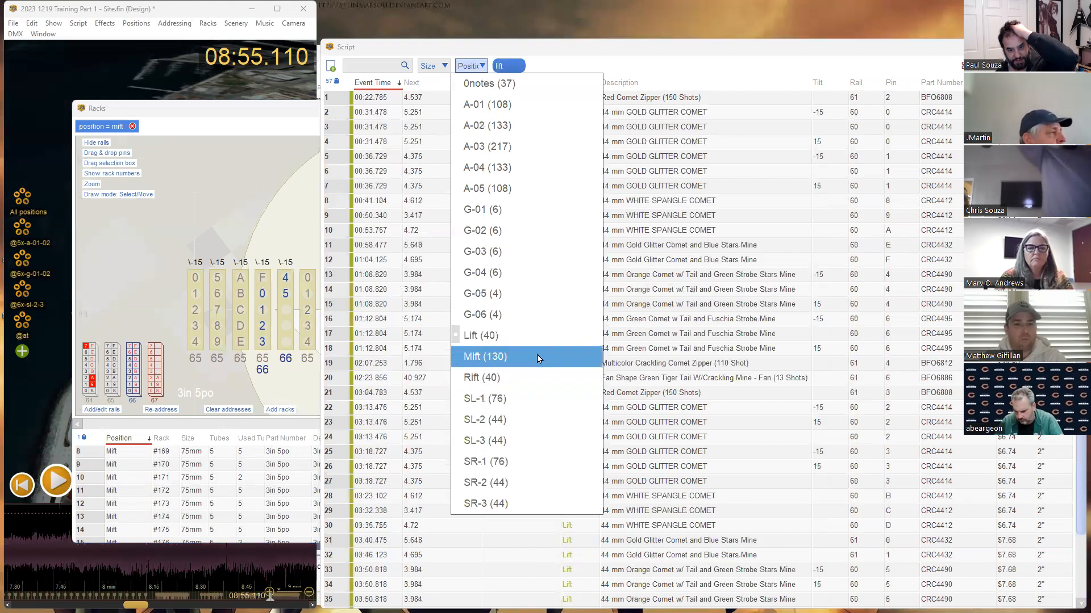
{"action": "left_click", "coordinate": [539, 357]}
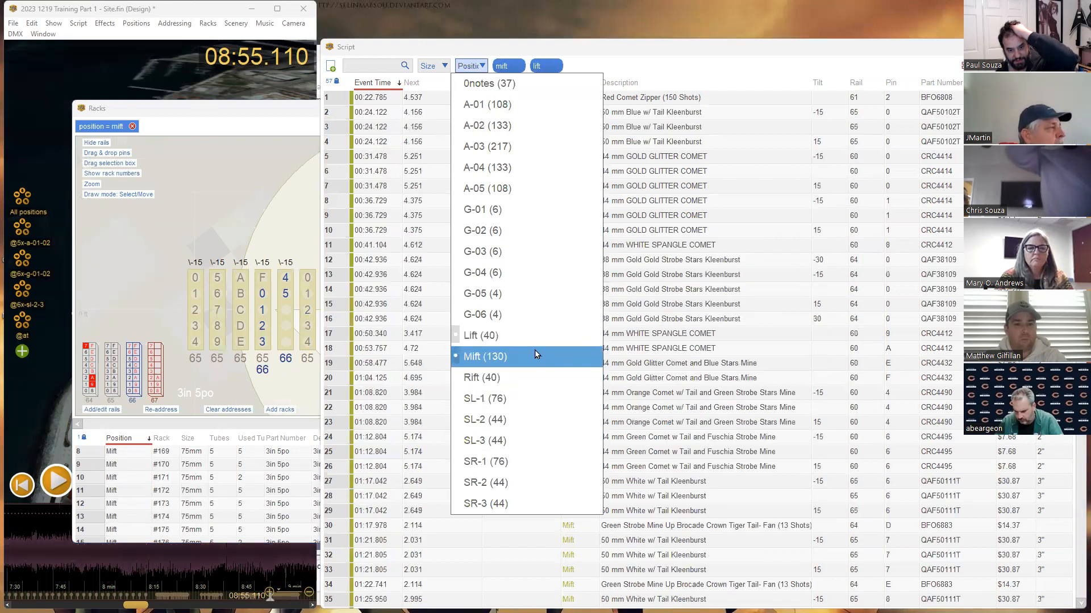
{"action": "left_click", "coordinate": [368, 61]}
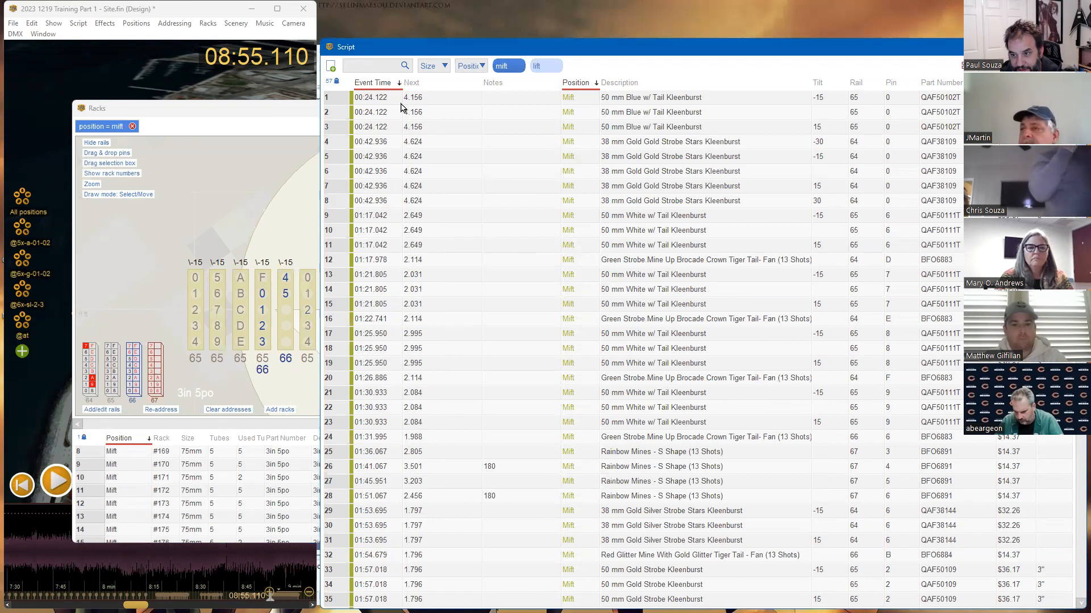
{"action": "key", "text": "ctrl+c"}
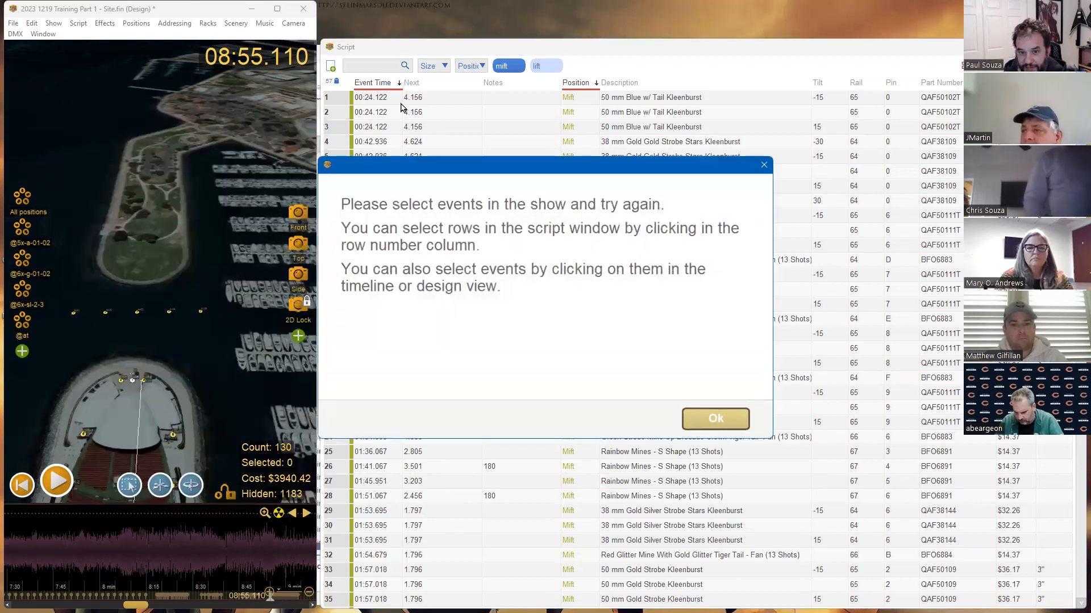
{"action": "left_click", "coordinate": [715, 420]}
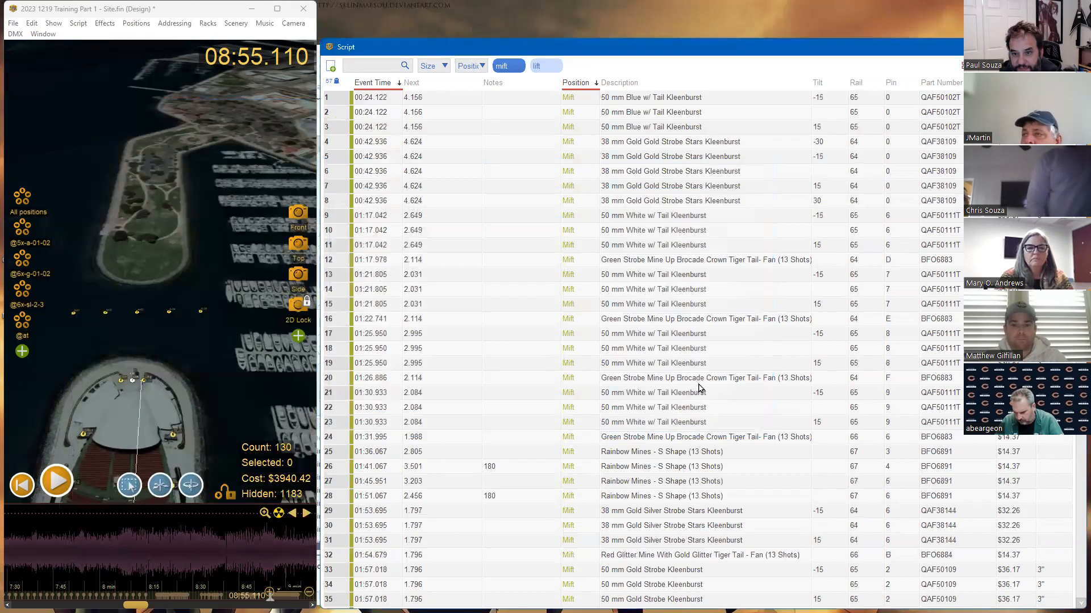
Search the Mift events for "kleen" and look through the matching Kleenburst rows
{"action": "left_click", "coordinate": [362, 66]}
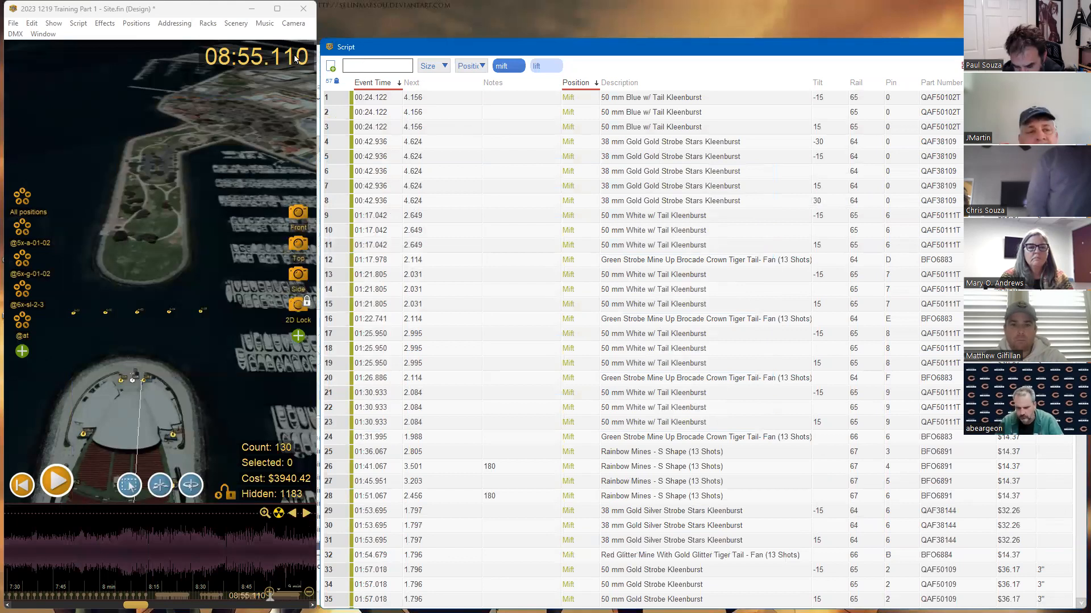
{"action": "type", "text": "kleen"}
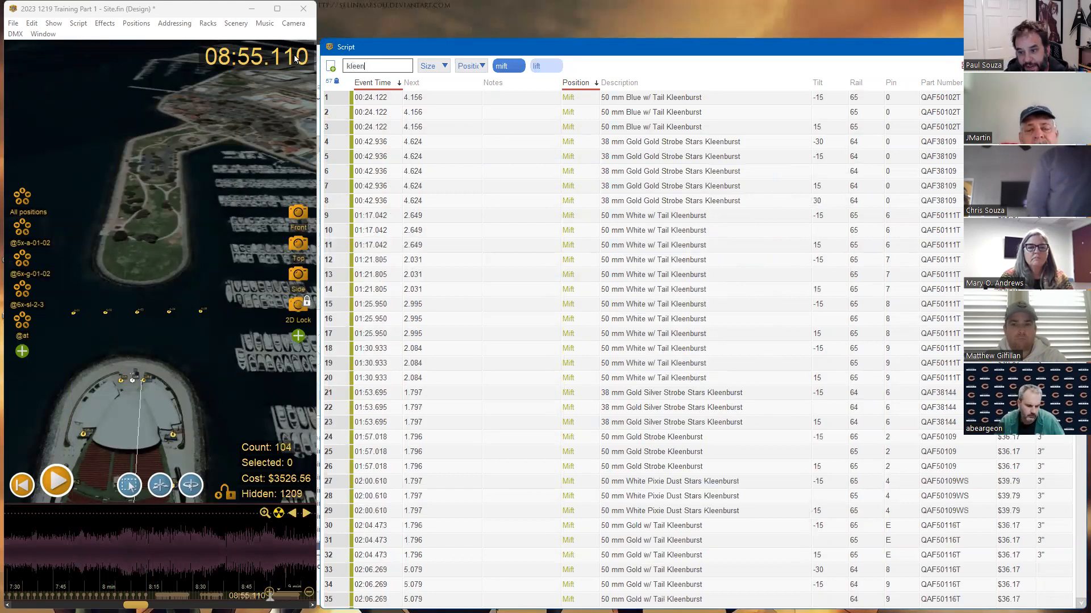
{"action": "scroll", "coordinate": [605, 468], "scroll_direction": "down", "scroll_amount": 3}
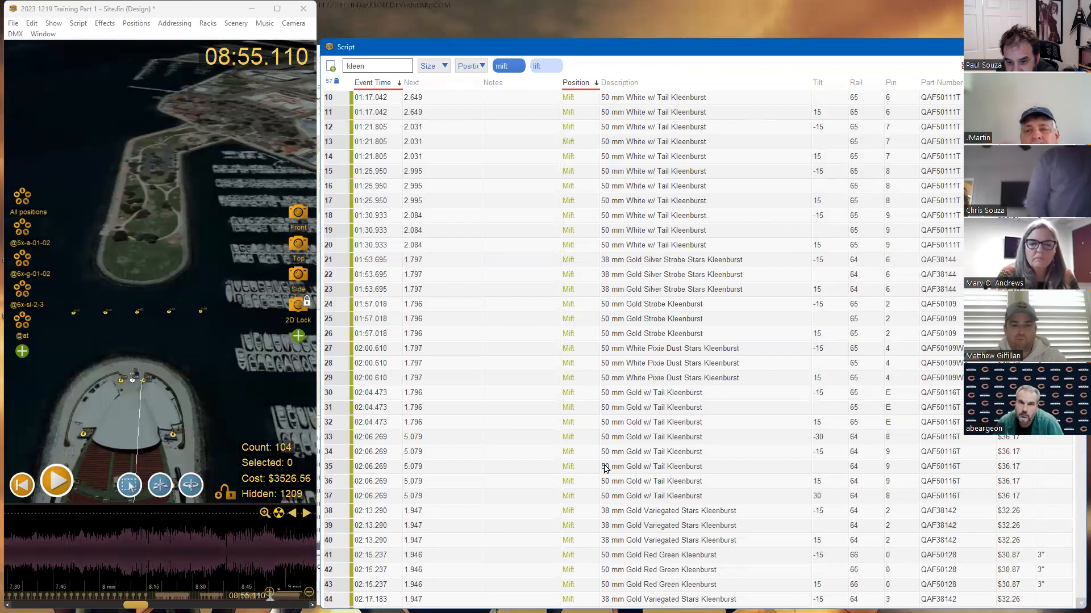
{"action": "scroll", "coordinate": [519, 297], "scroll_direction": "up", "scroll_amount": 3}
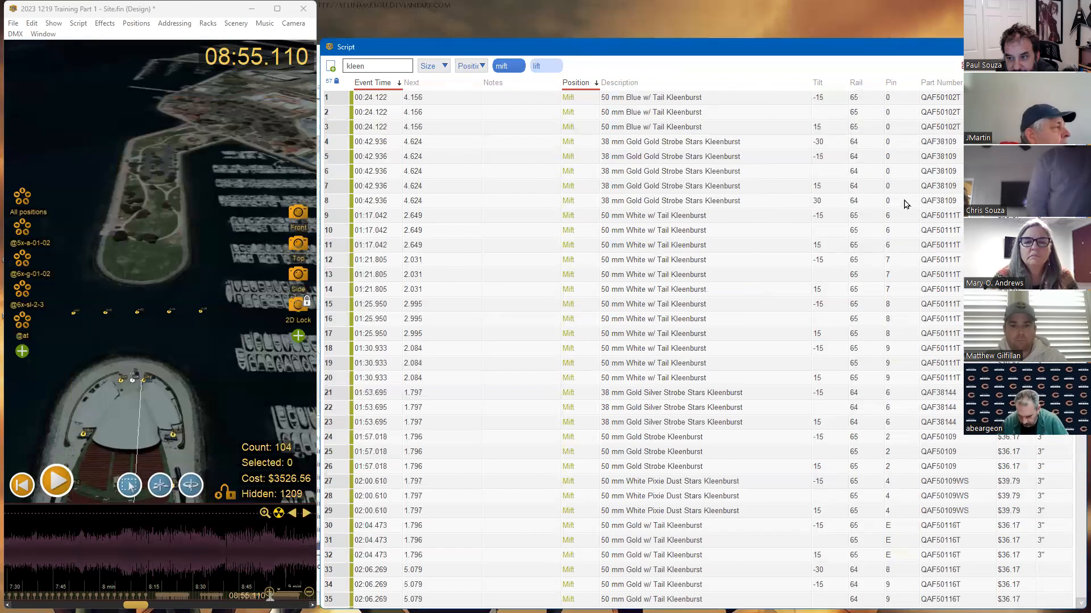
Narrow the list to events sharing the sleeve value of the 38 mm Gold Gold Strobe Stars Kleenburst and look through them
{"action": "right_click", "coordinate": [784, 144]}
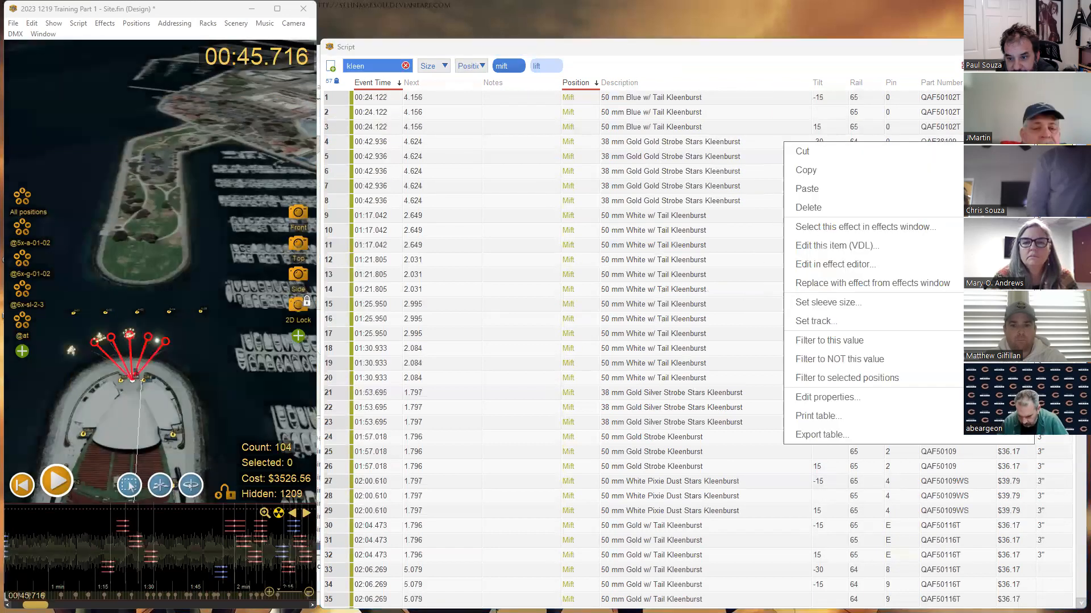
{"action": "left_click", "coordinate": [886, 343]}
{"action": "scroll", "coordinate": [788, 324], "scroll_direction": "down", "scroll_amount": 1}
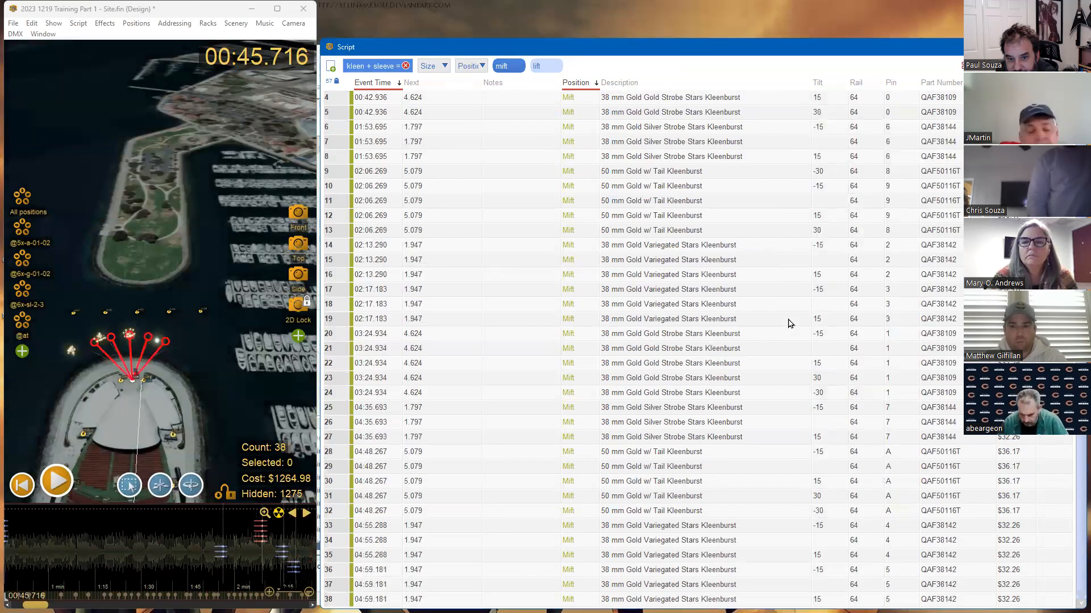
{"action": "scroll", "coordinate": [788, 320], "scroll_direction": "up", "scroll_amount": 1}
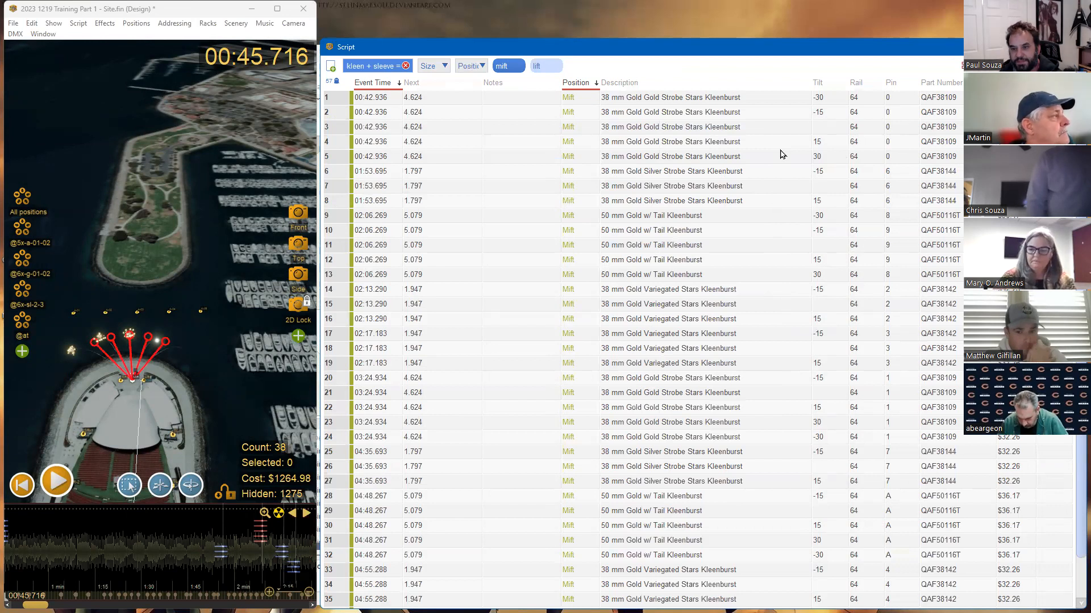
{"action": "left_click", "coordinate": [205, 23]}
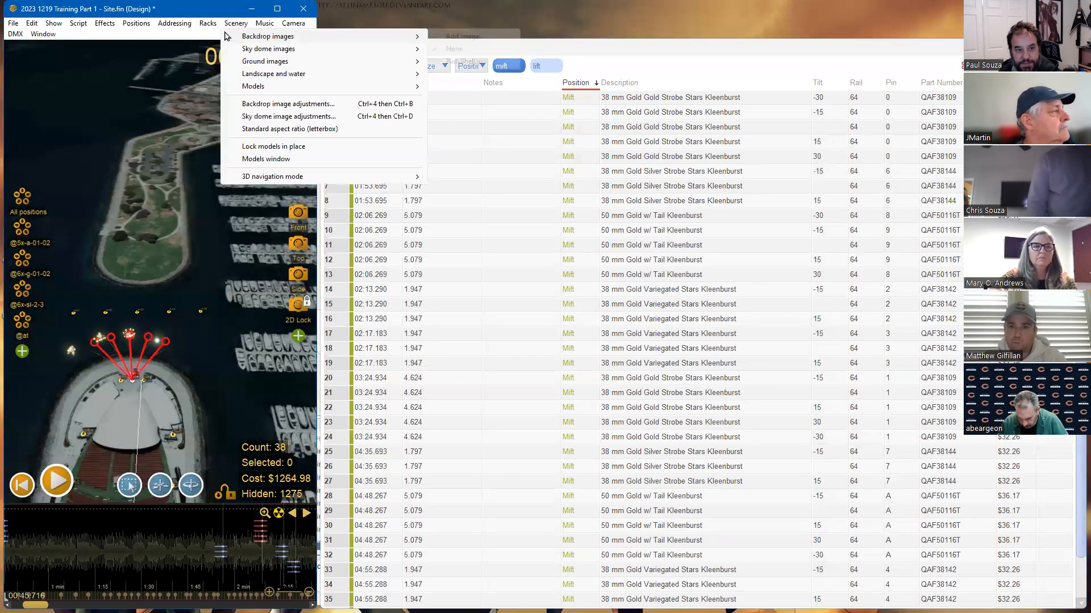
{"action": "left_click", "coordinate": [222, 33]}
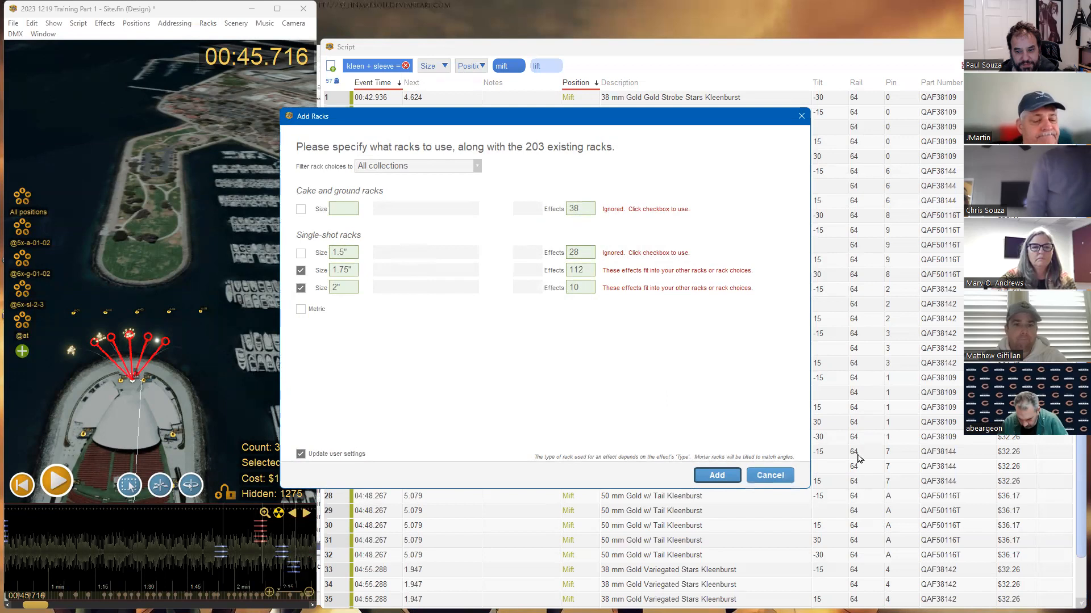
{"action": "left_click", "coordinate": [790, 478]}
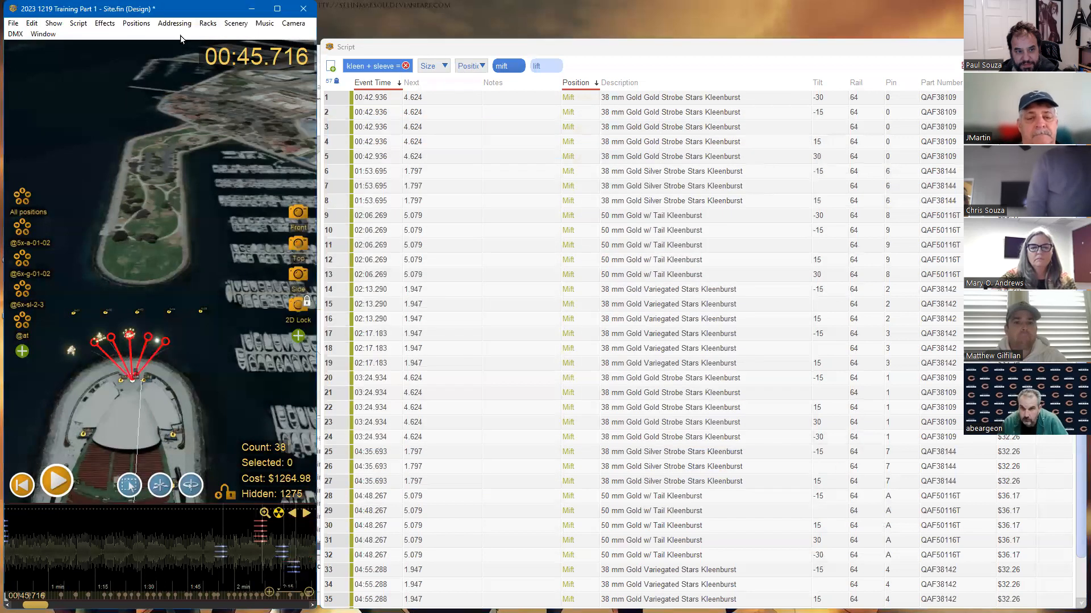
Restore the design, effects and script window arrangement and place the racks layout for Mift so the effects list stays accessible
{"action": "left_click", "coordinate": [146, 26]}
{"action": "mouse_move", "coordinate": [208, 23]}
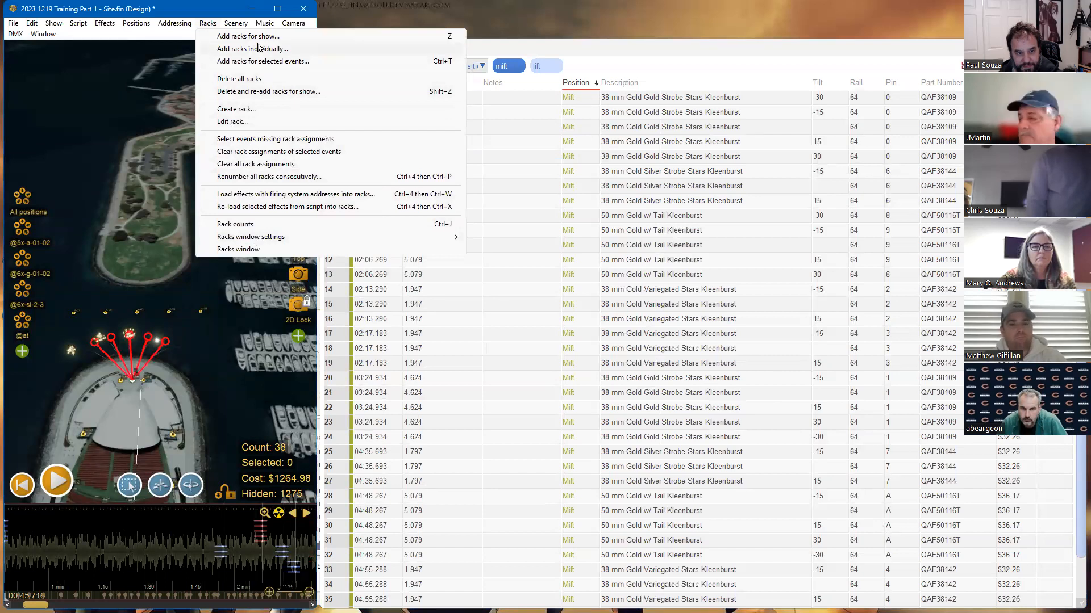
{"action": "left_click", "coordinate": [267, 250]}
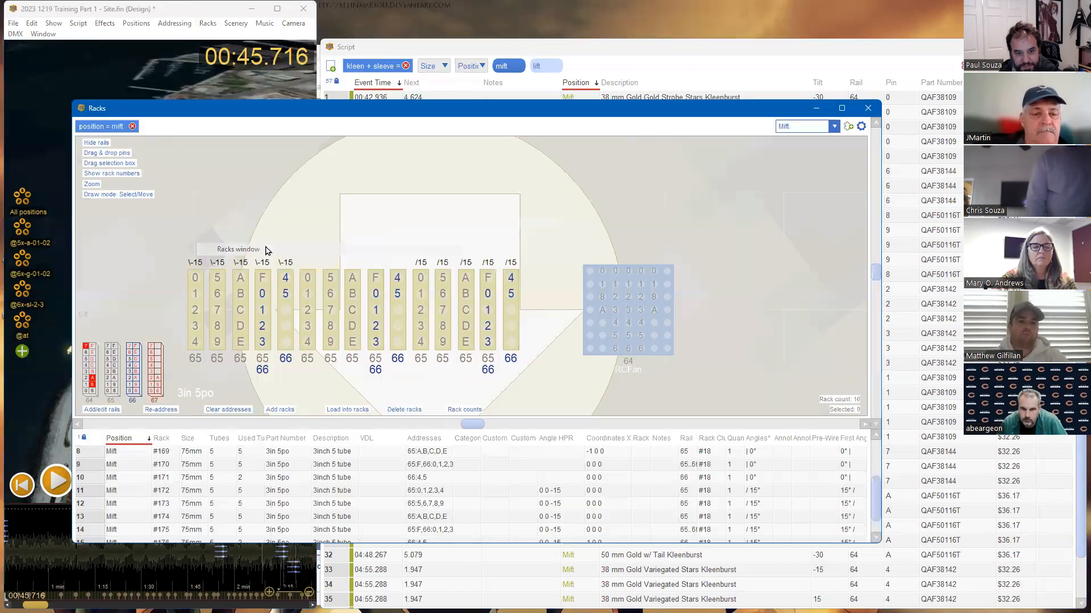
{"action": "scroll", "coordinate": [363, 225], "scroll_direction": "down", "scroll_amount": 3}
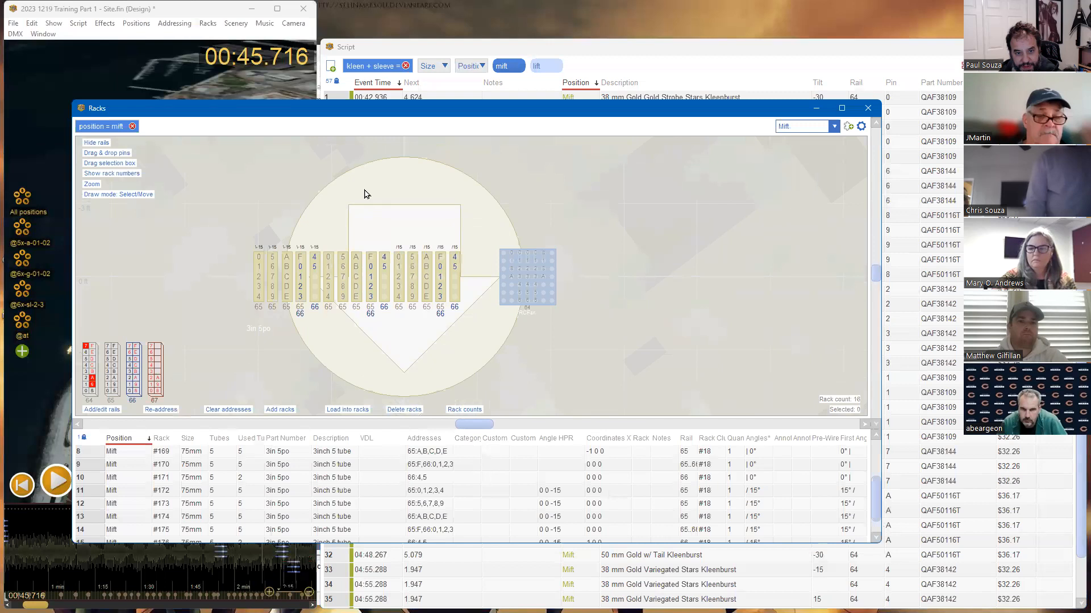
{"action": "left_click", "coordinate": [754, 50]}
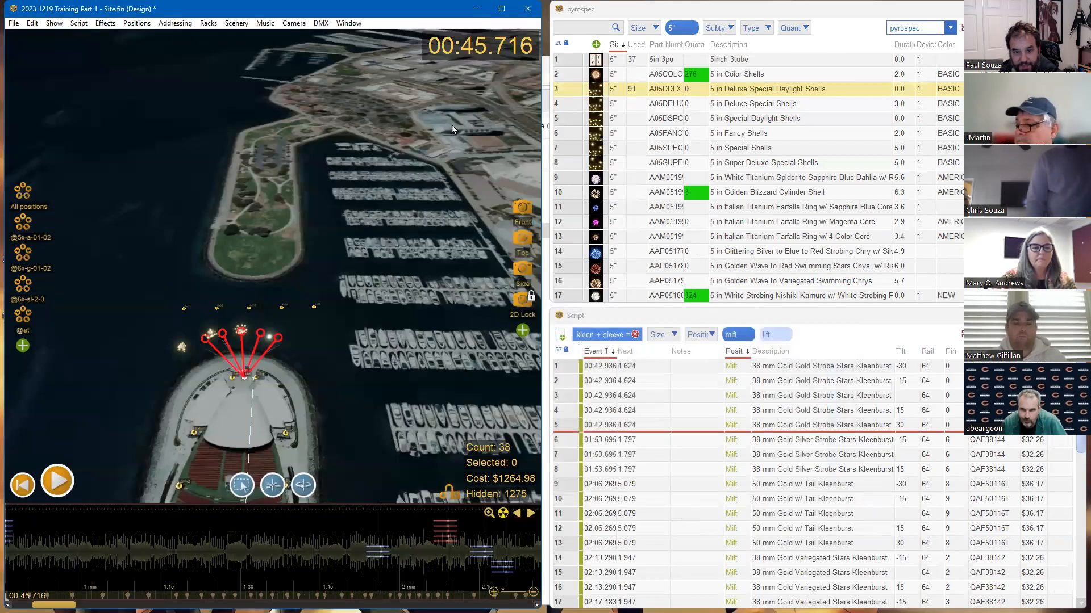
{"action": "left_click", "coordinate": [348, 23]}
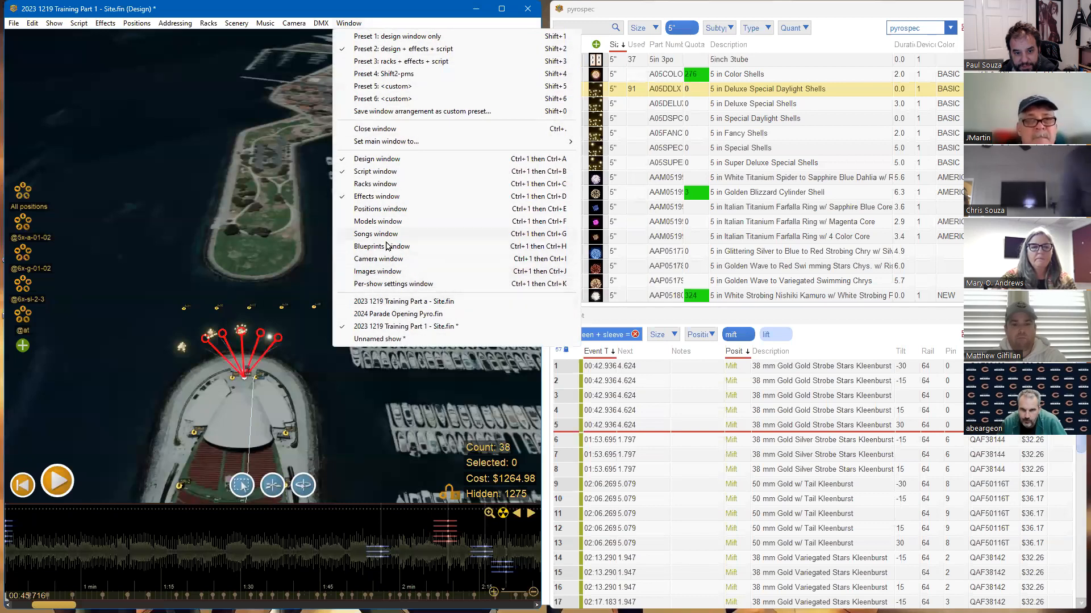
{"action": "left_click", "coordinate": [376, 183]}
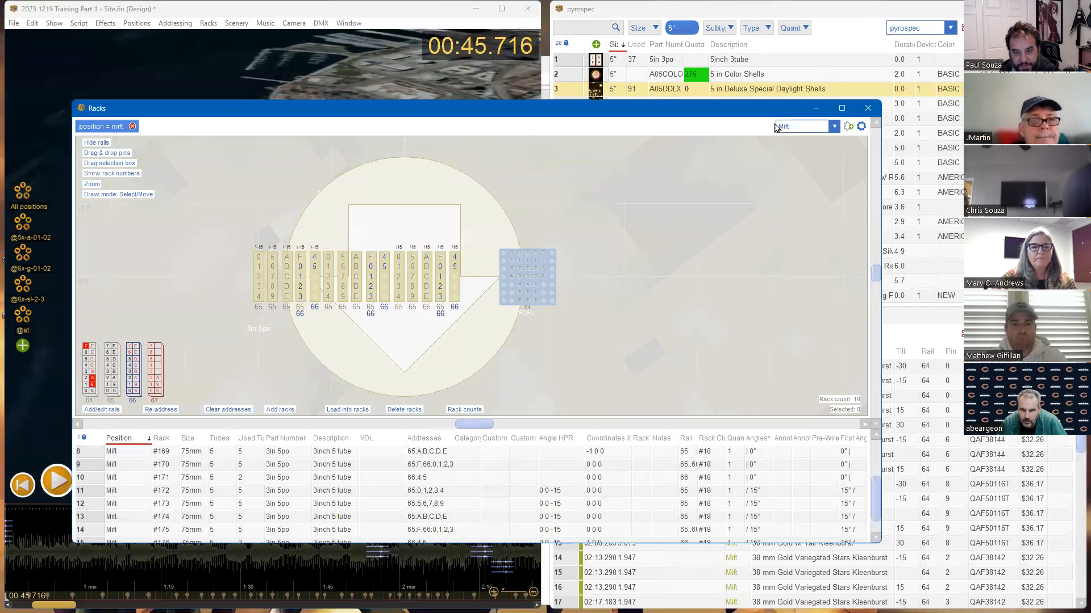
{"action": "left_click_drag", "start_coordinate": [692, 109], "coordinate": [592, 148]}
Remove the 5" size filter from the pyrospec effects collection and filter it to effects of type rack
{"action": "left_click", "coordinate": [745, 41]}
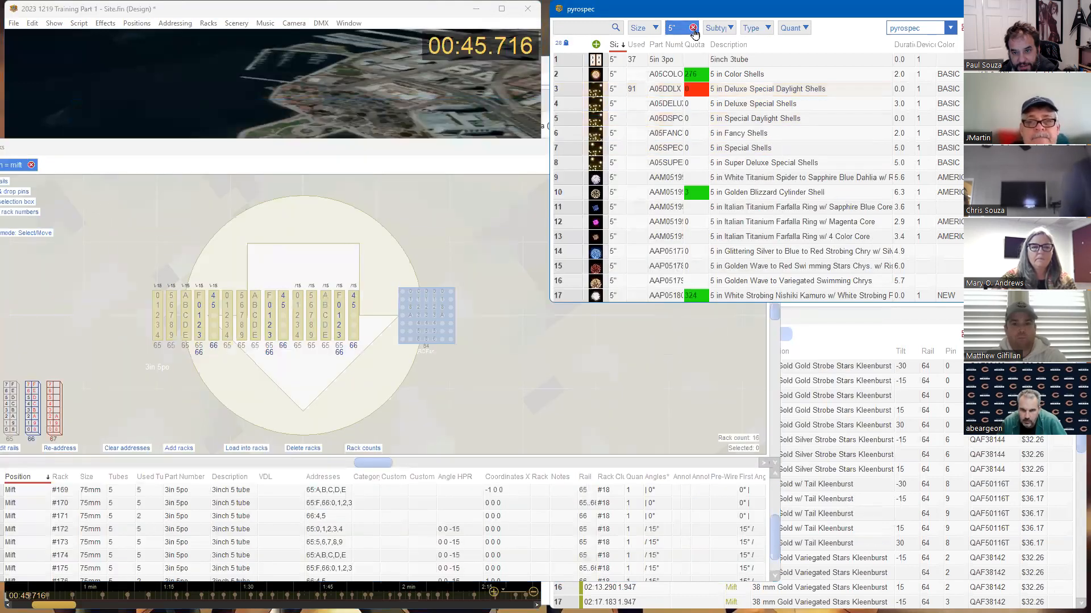
{"action": "left_click", "coordinate": [687, 29]}
{"action": "left_click", "coordinate": [892, 32]}
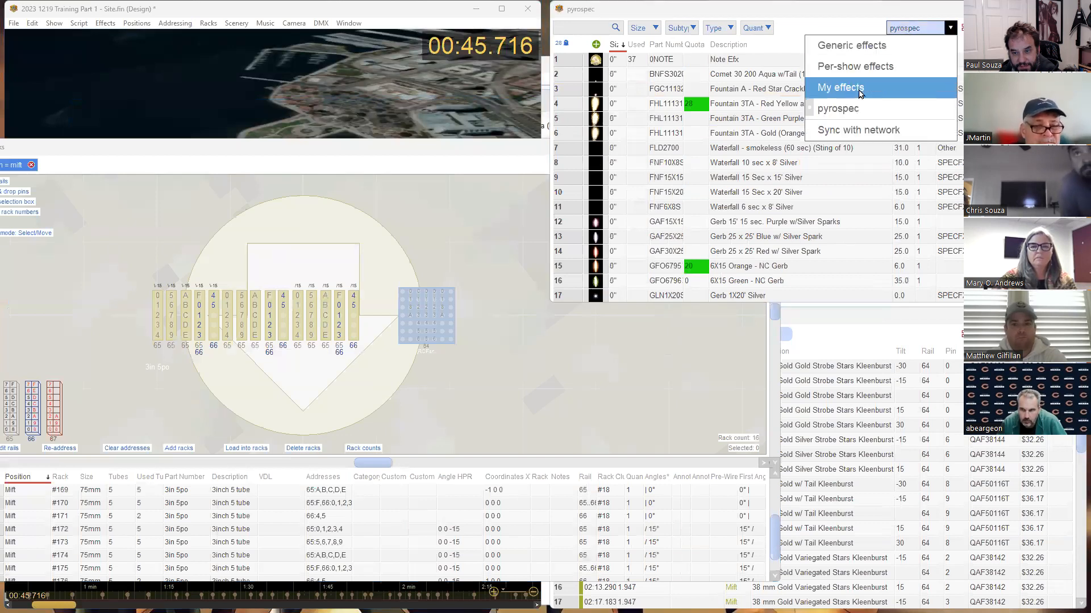
{"action": "left_click", "coordinate": [843, 106]}
{"action": "left_click", "coordinate": [715, 28]}
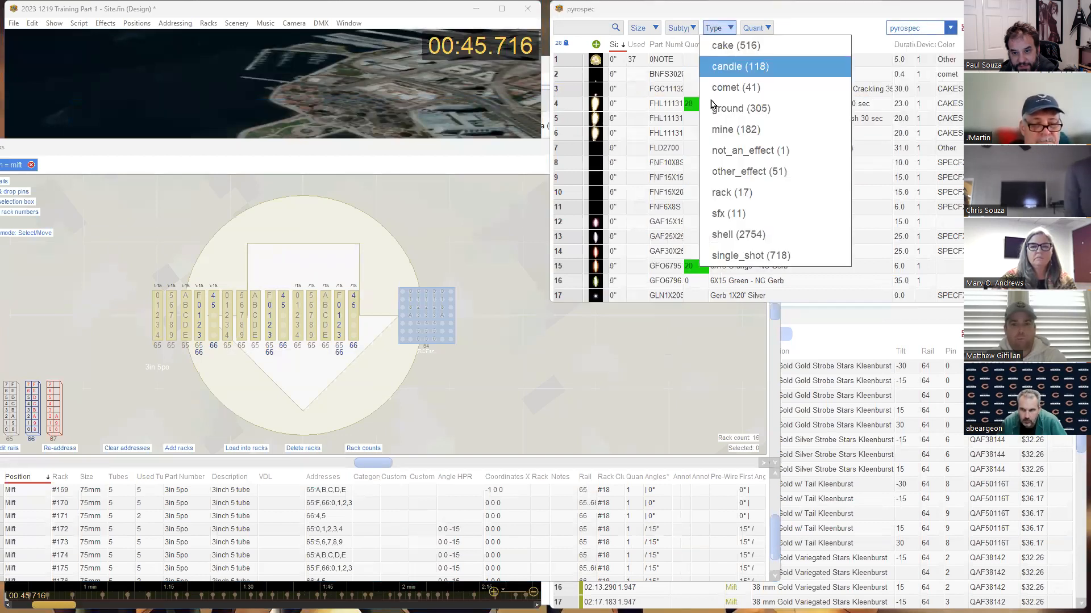
{"action": "left_click", "coordinate": [722, 196]}
{"action": "left_click", "coordinate": [852, 42]}
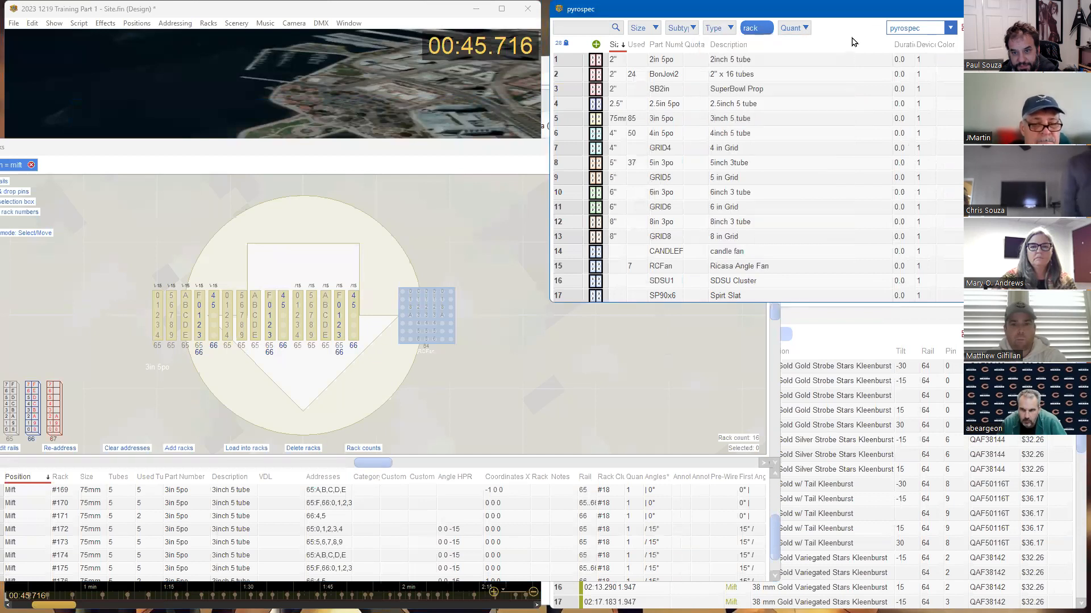
Add another RCFan Ricasa Angle Fan rack at Mift and place it beside the existing fan rack
{"action": "left_click_drag", "start_coordinate": [678, 264], "coordinate": [592, 272]}
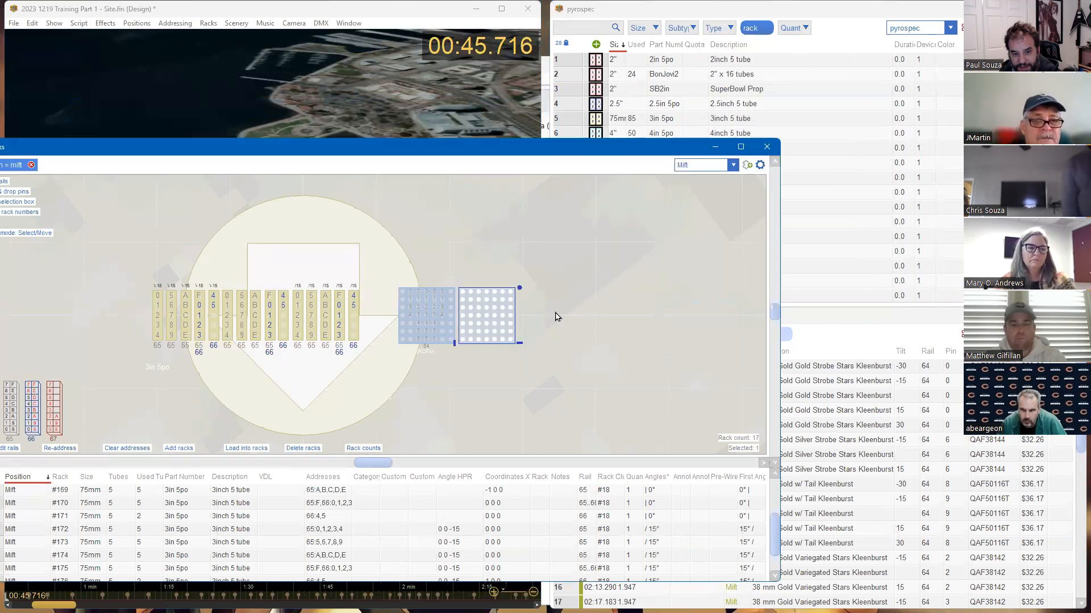
{"action": "left_click_drag", "start_coordinate": [488, 326], "coordinate": [538, 326]}
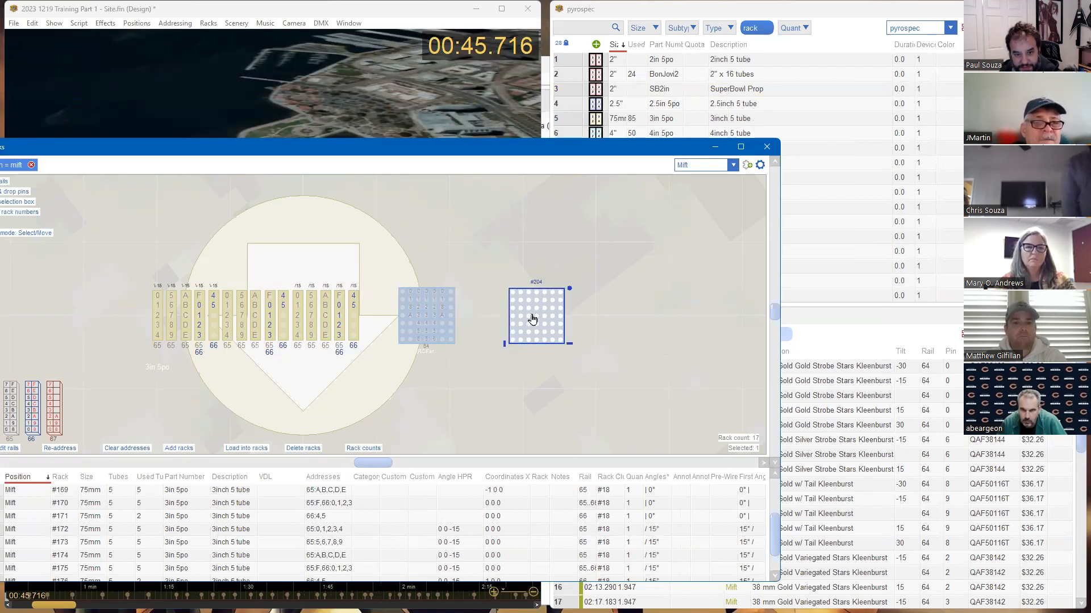
{"action": "left_click_drag", "start_coordinate": [532, 319], "coordinate": [483, 318]}
Load the effects with firing system addresses into the racks and check the pins in the added fan rack at Mift
{"action": "left_click", "coordinate": [244, 25]}
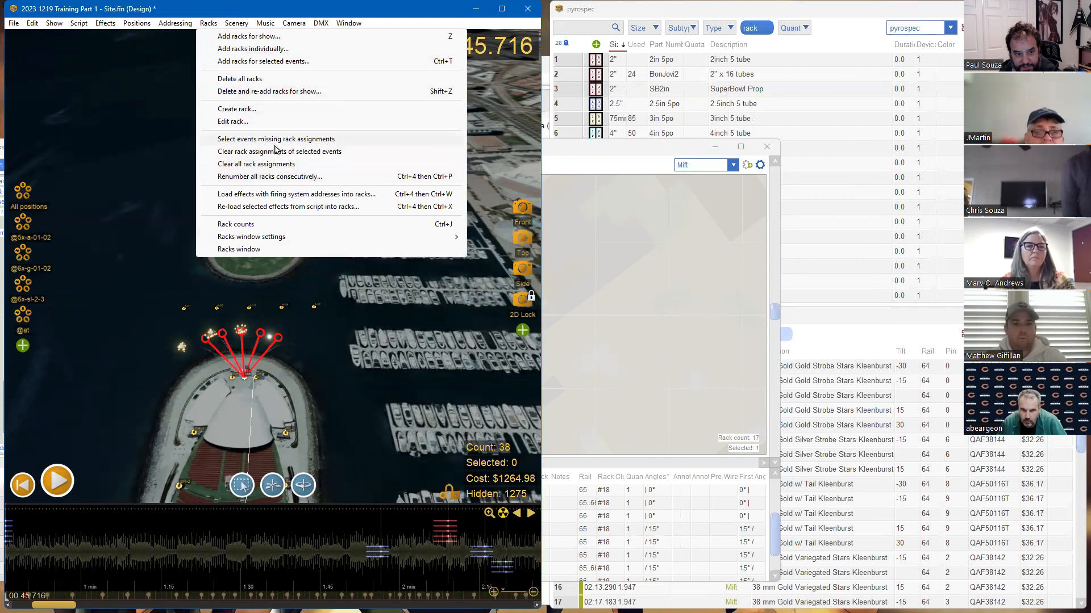
{"action": "left_click", "coordinate": [274, 195]}
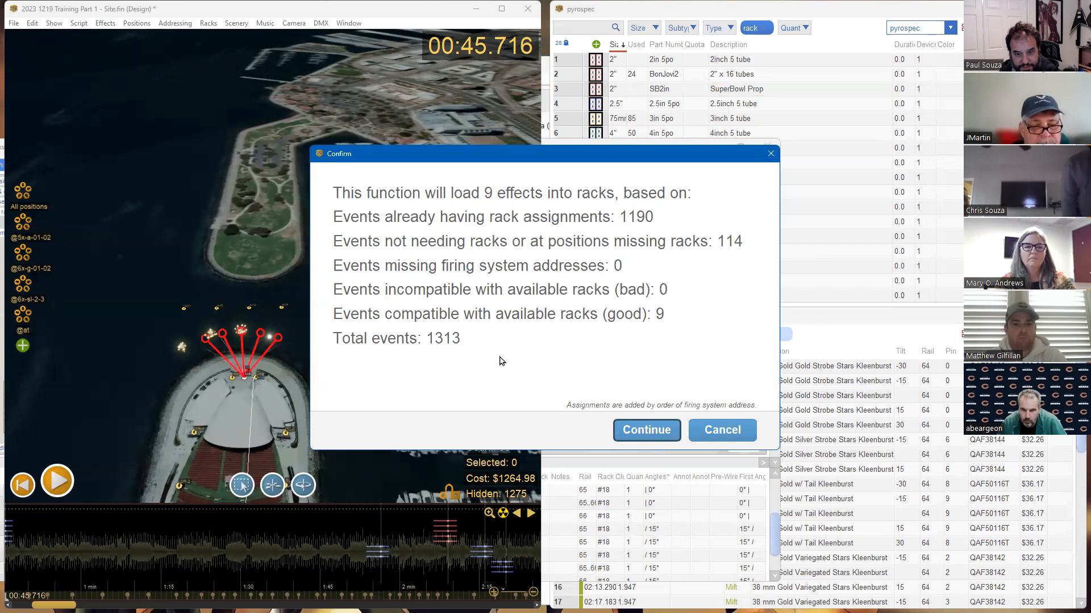
{"action": "left_click", "coordinate": [633, 431]}
{"action": "left_click", "coordinate": [645, 356]}
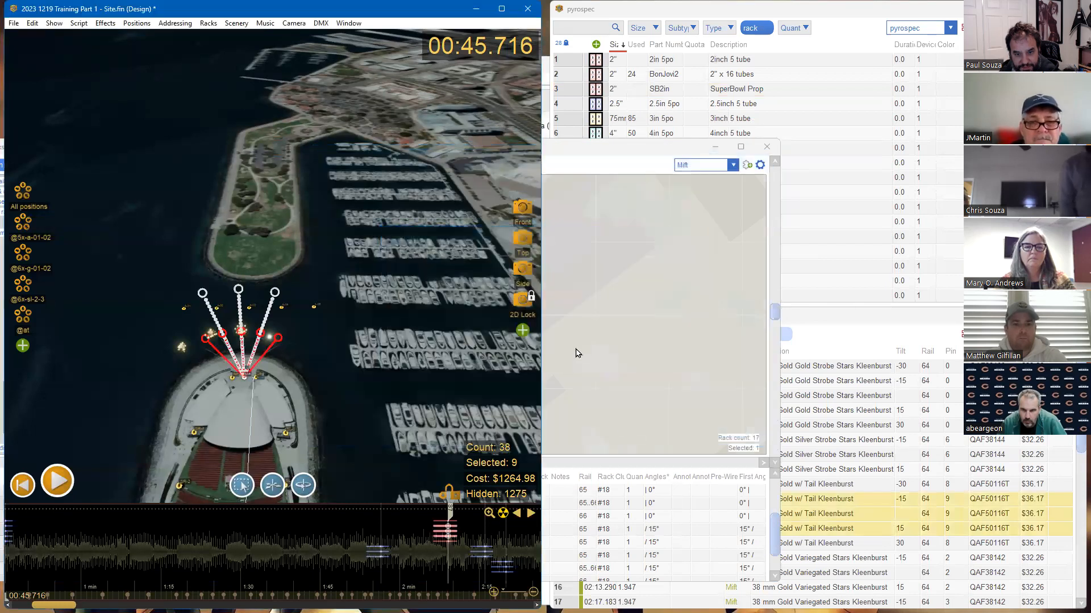
{"action": "left_click", "coordinate": [587, 338]}
{"action": "scroll", "coordinate": [505, 343], "scroll_direction": "up", "scroll_amount": 2}
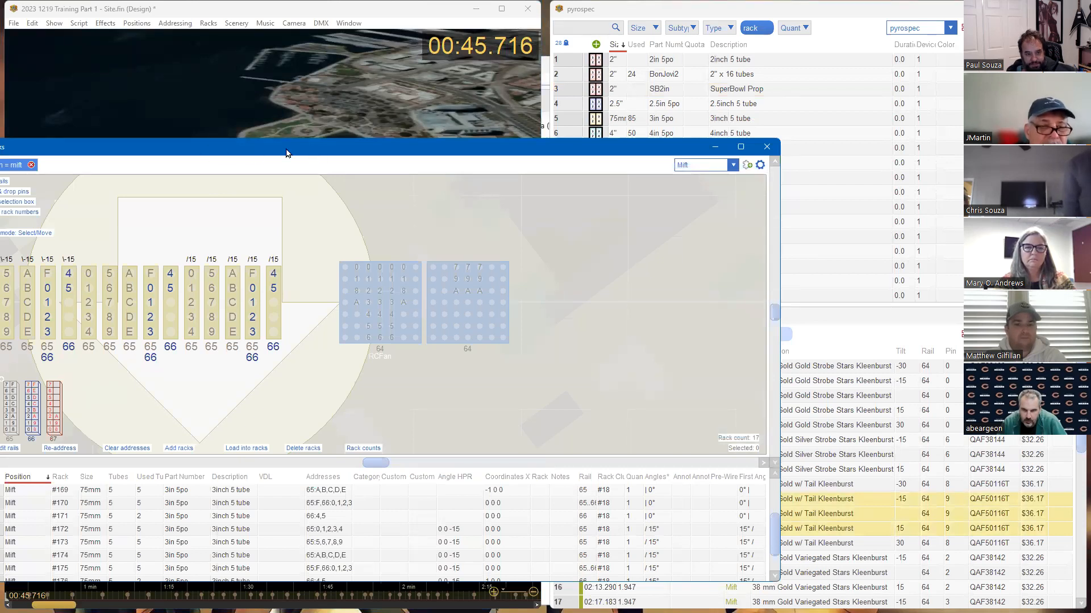
{"action": "left_click_drag", "start_coordinate": [286, 153], "coordinate": [437, 116]}
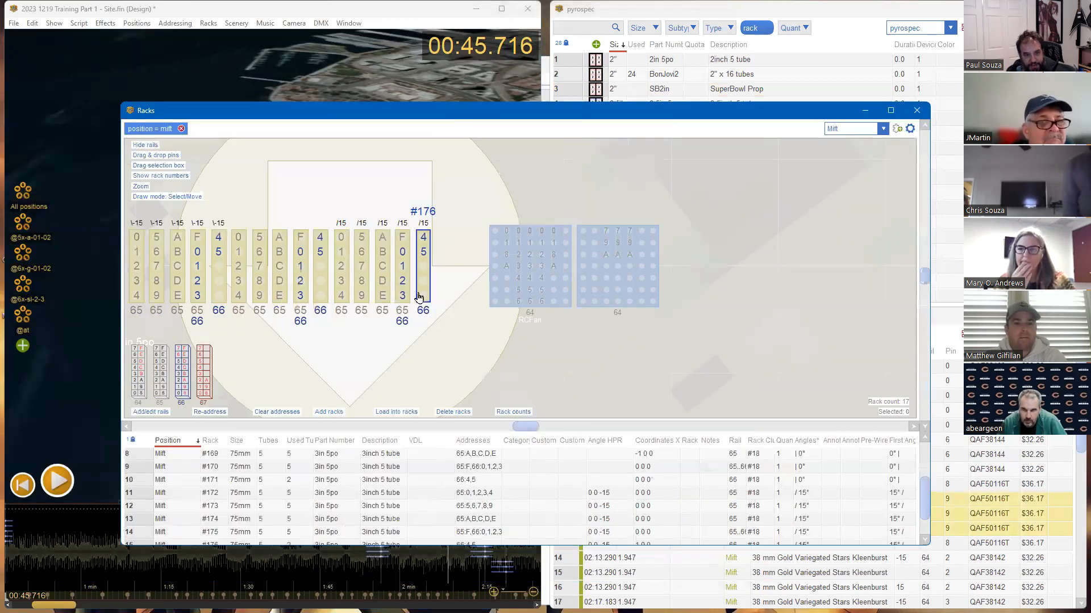
{"action": "scroll", "coordinate": [419, 297], "scroll_direction": "down", "scroll_amount": 1}
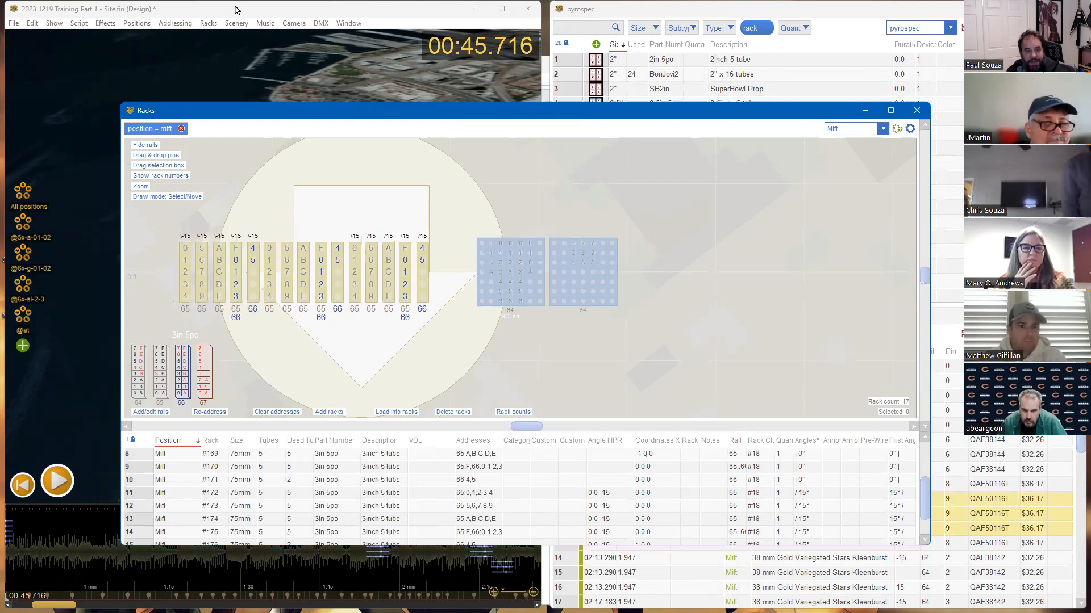
Create a default addressing blueprint named "AAdd blueprint blah blah blah test -pms", keeping the module restriction to Position and Rack Cluster
{"action": "left_click", "coordinate": [181, 24]}
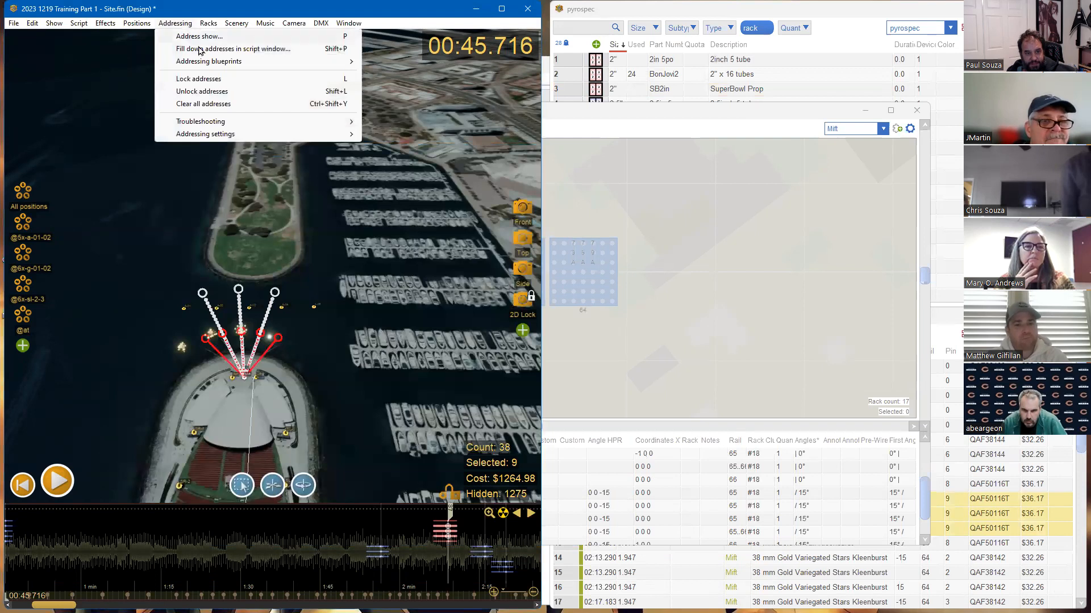
{"action": "mouse_move", "coordinate": [213, 62]}
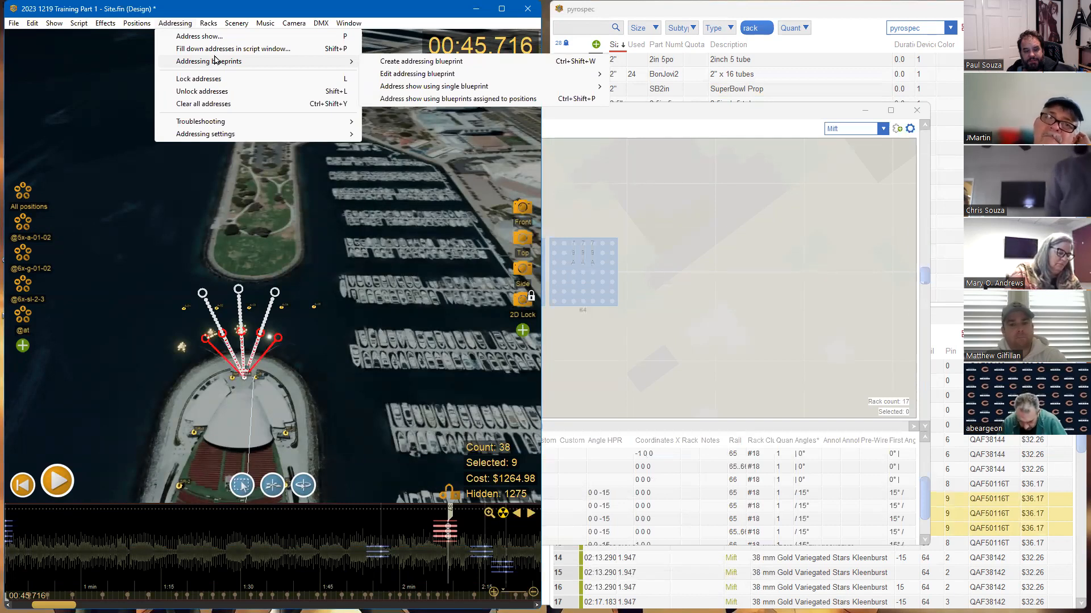
{"action": "left_click", "coordinate": [435, 61]}
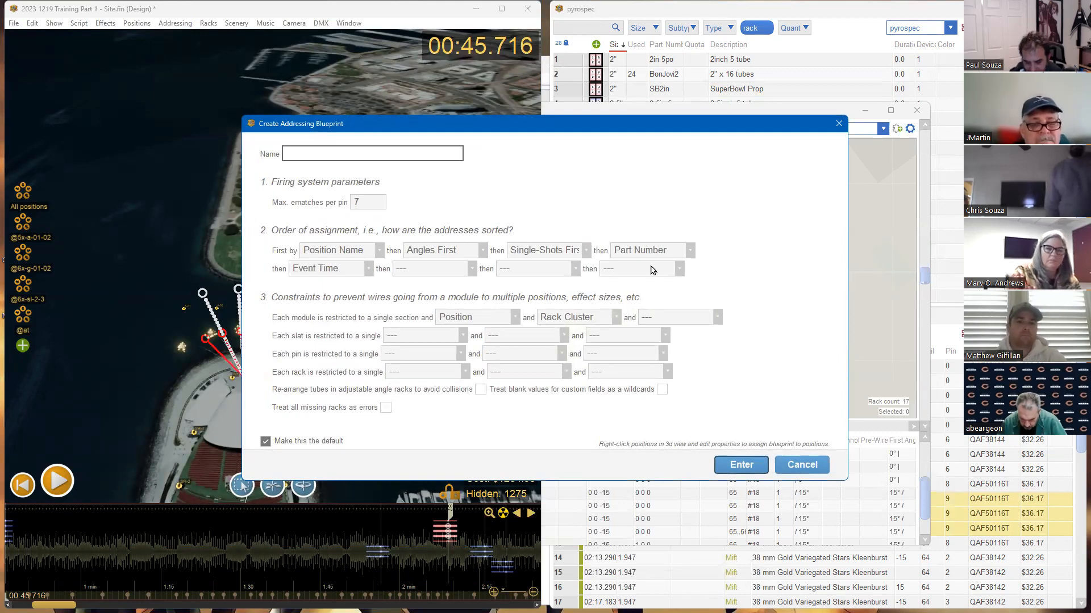
{"action": "type", "text": "AA"}
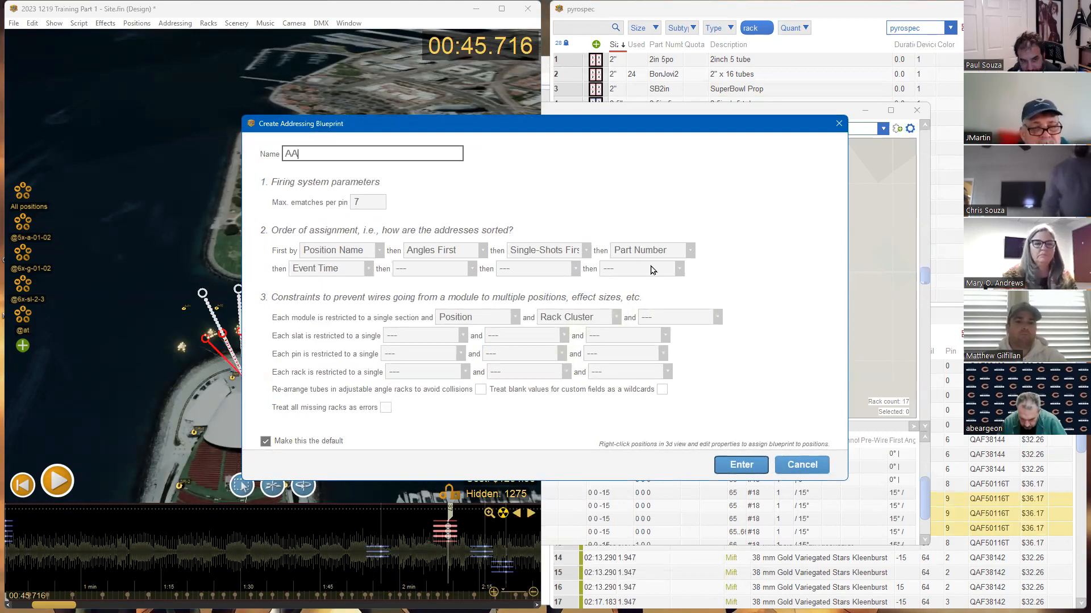
{"action": "type", "text": "dd bluep"}
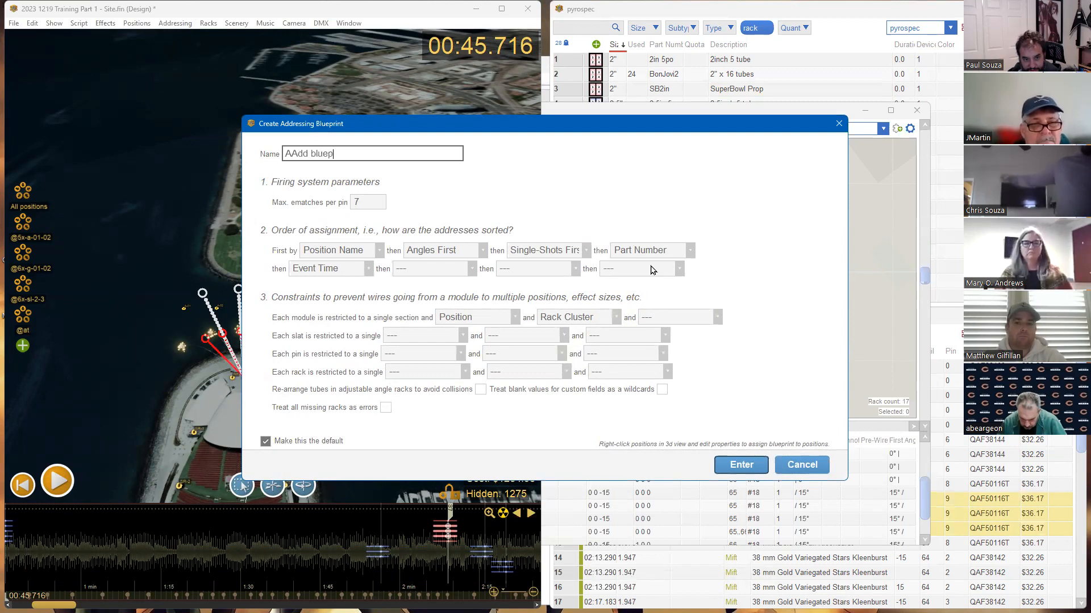
{"action": "type", "text": "lrint bla"}
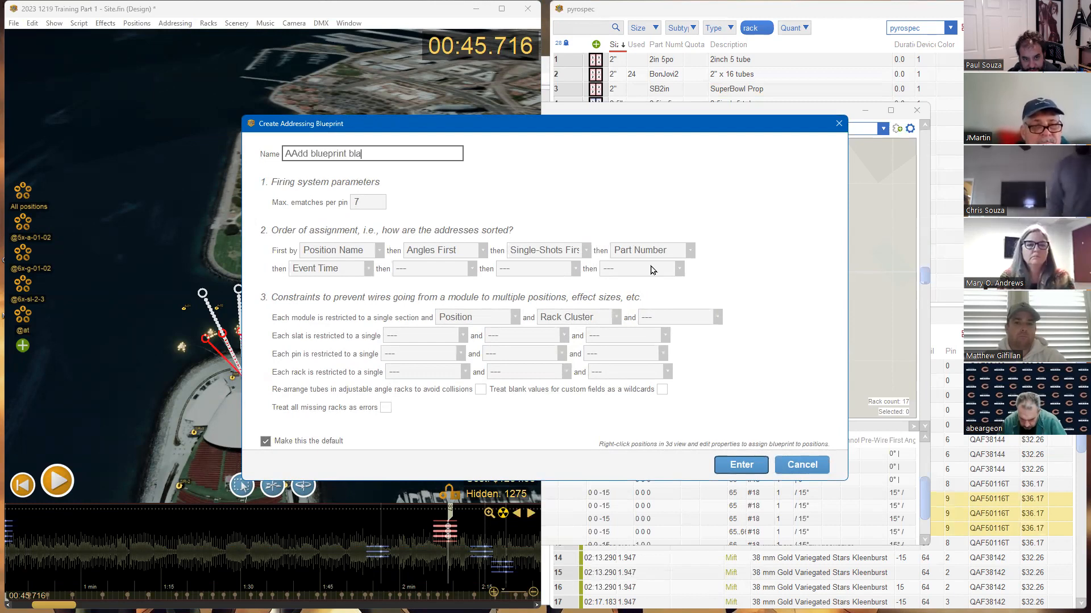
{"action": "type", "text": "h blah blah -"}
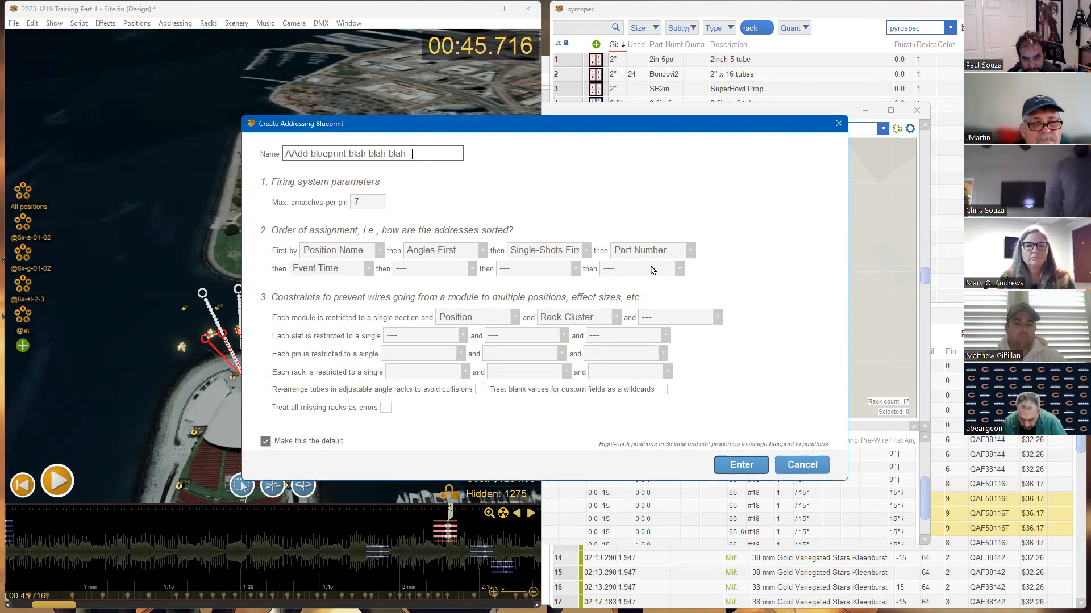
{"action": "type", "text": "p"}
{"action": "type", "text": "test "}
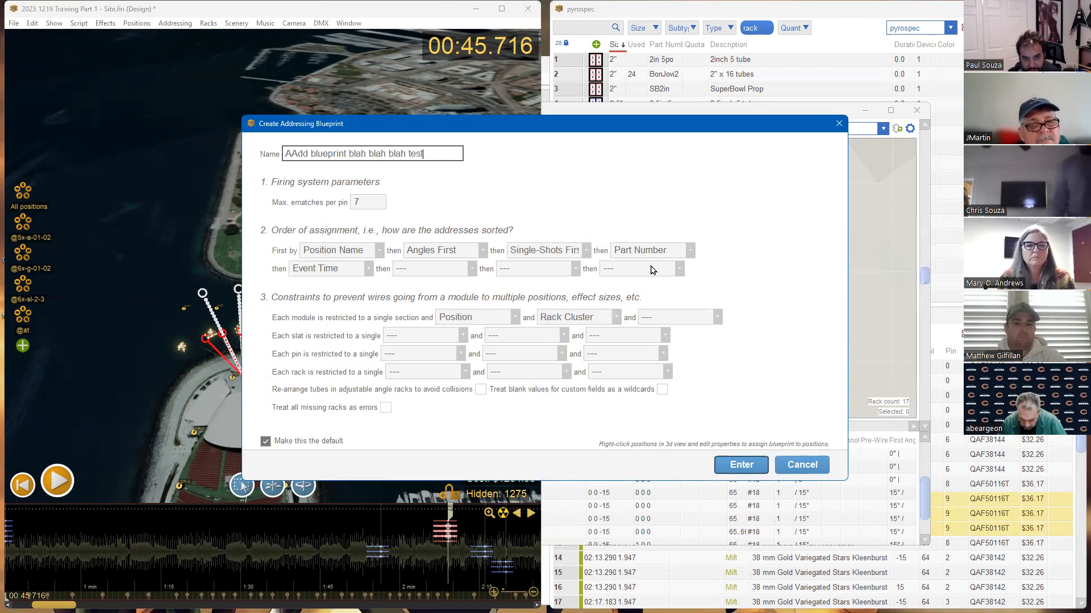
{"action": "type", "text": "ms"}
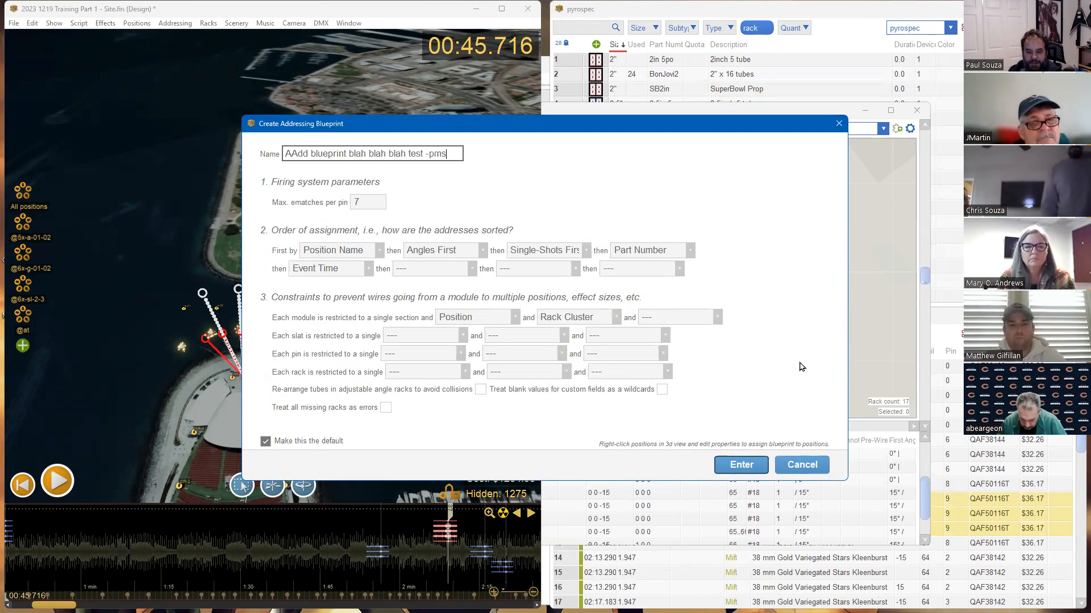
{"action": "left_click", "coordinate": [745, 465]}
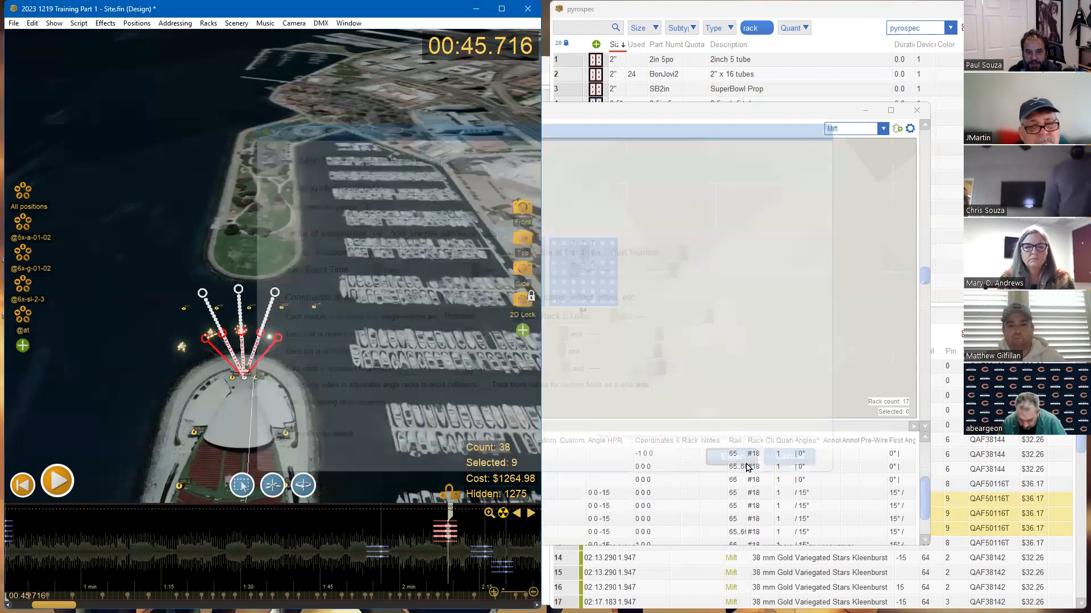
Open the positions list and widen its Addressing Blueprint column
{"action": "left_click", "coordinate": [175, 22]}
{"action": "mouse_move", "coordinate": [138, 24]}
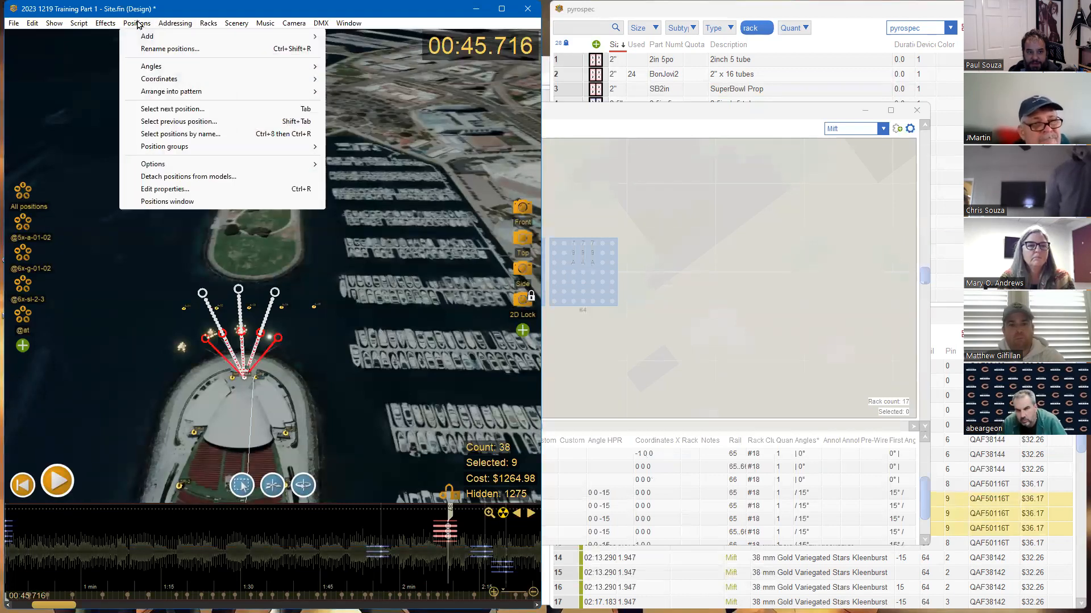
{"action": "left_click", "coordinate": [159, 203]}
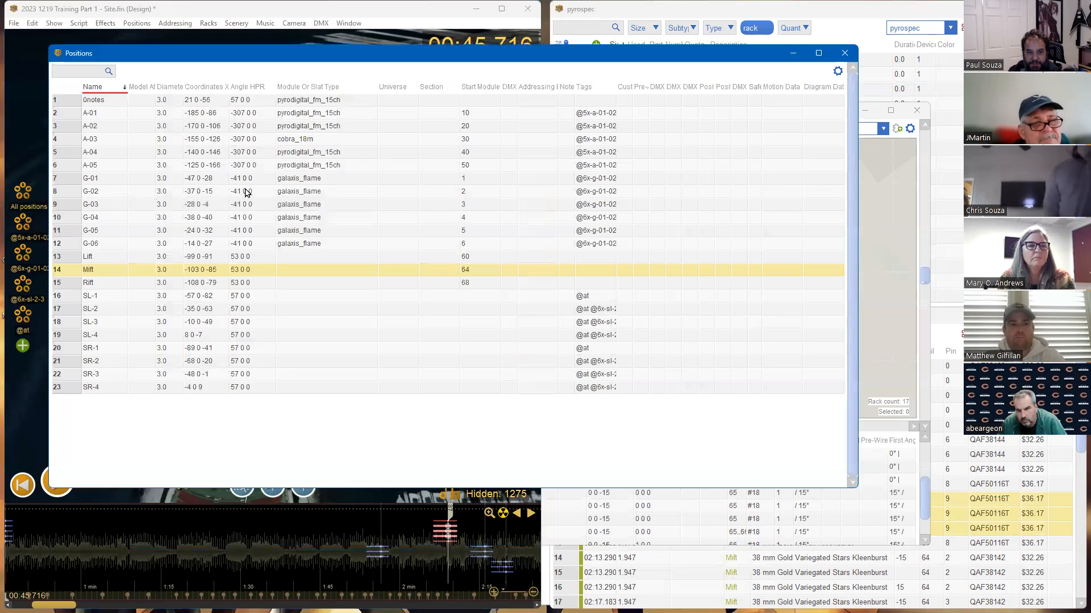
{"action": "left_click_drag", "start_coordinate": [558, 87], "coordinate": [628, 110]}
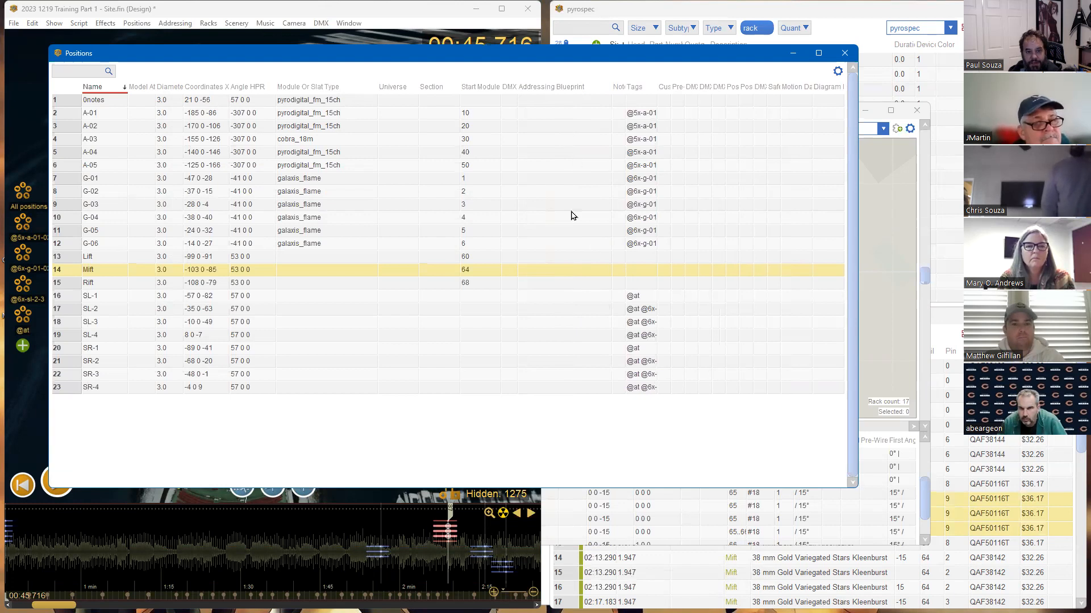
Open the blueprints list and copy the name of the addressing blueprint "AAdd blueprint blah blah blah test -pms"
{"action": "left_click", "coordinate": [13, 24]}
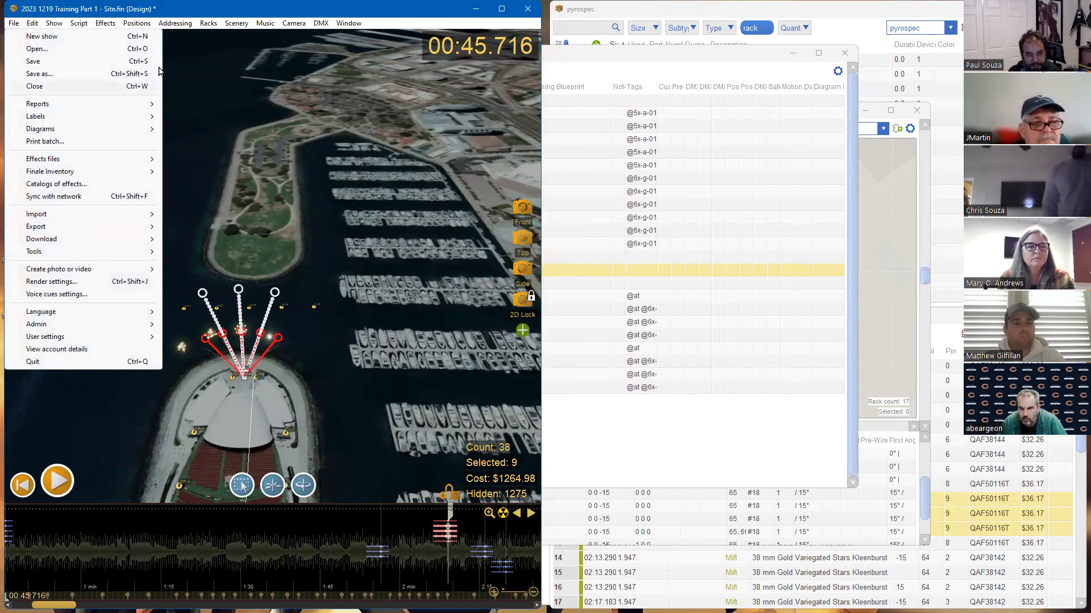
{"action": "mouse_move", "coordinate": [186, 24]}
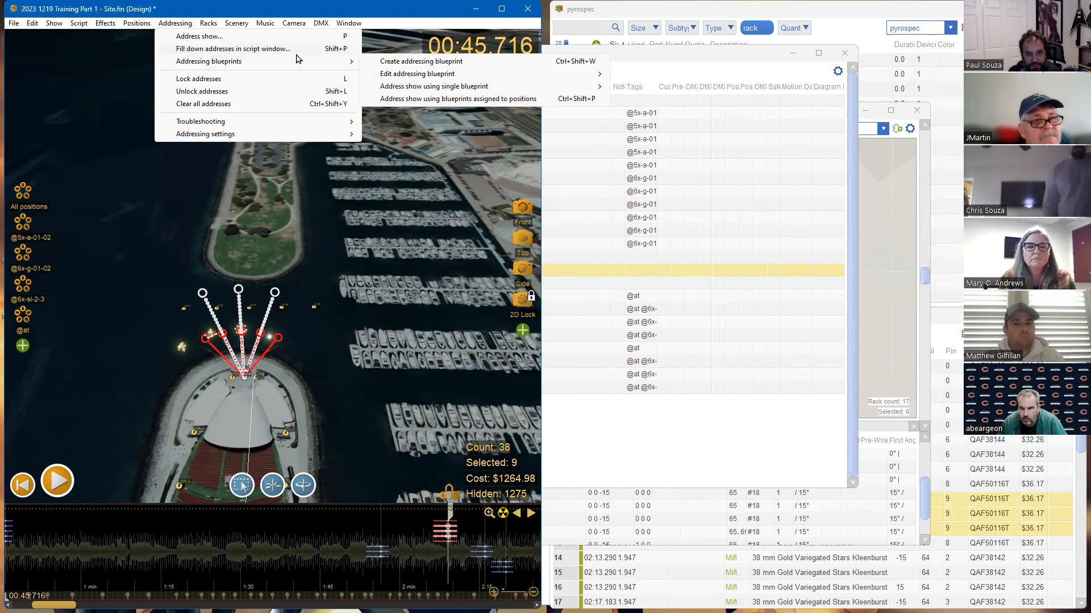
{"action": "mouse_move", "coordinate": [348, 23]}
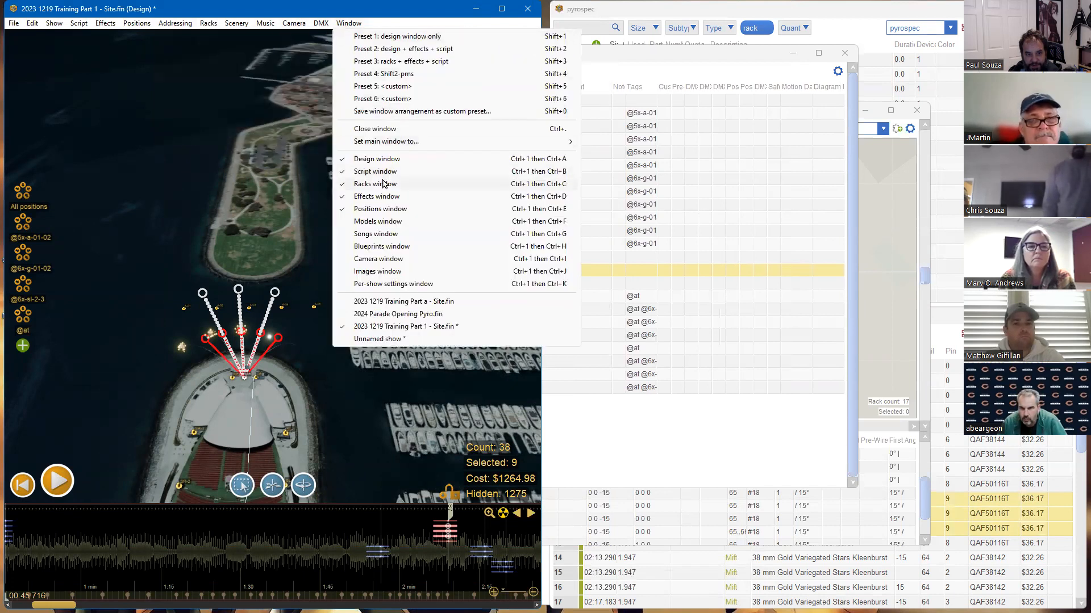
{"action": "left_click", "coordinate": [392, 246]}
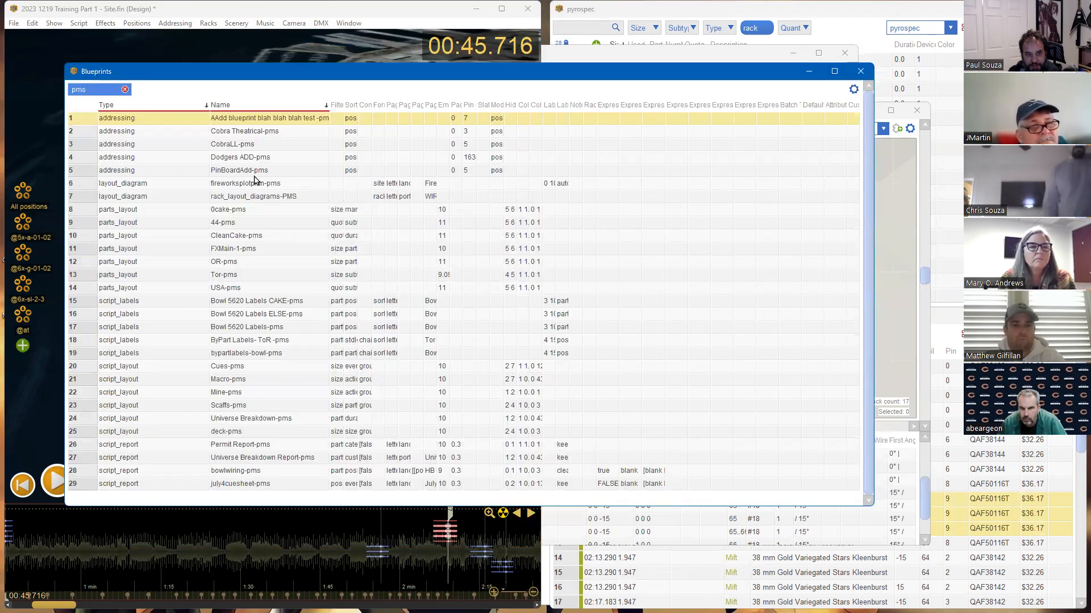
{"action": "left_click", "coordinate": [224, 143]}
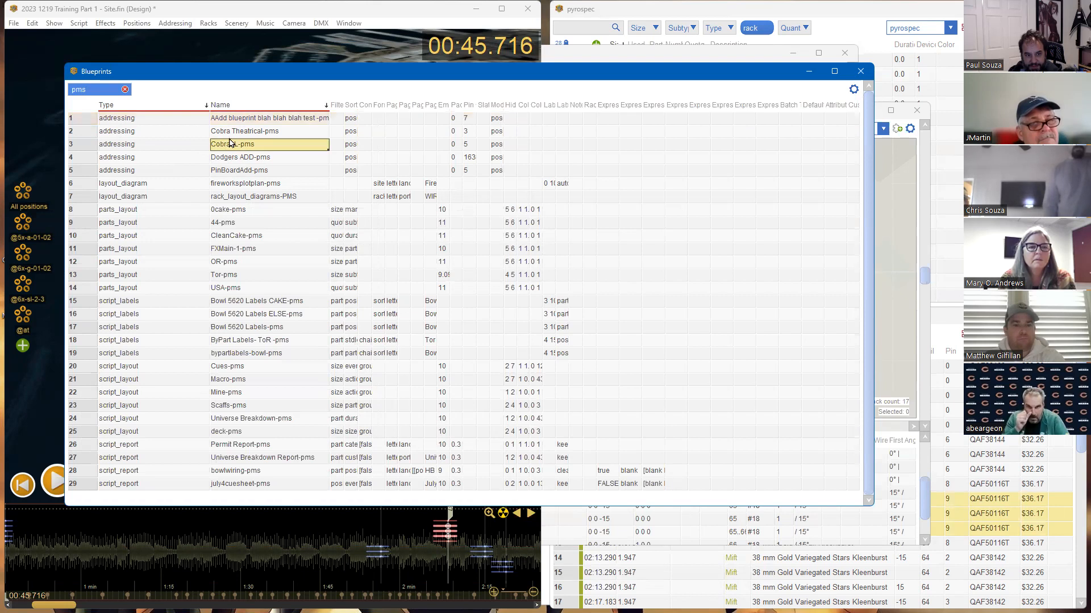
{"action": "left_click", "coordinate": [264, 120]}
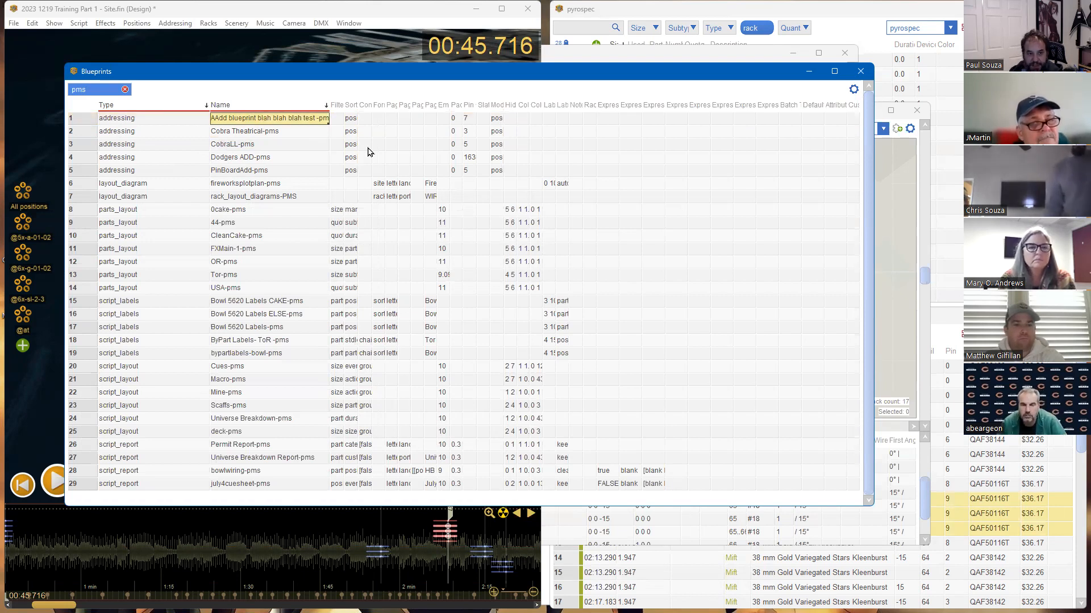
Assign the copied addressing blueprint to positions 0notes and A-01 through A-05 in the positions list
{"action": "left_click", "coordinate": [348, 23]}
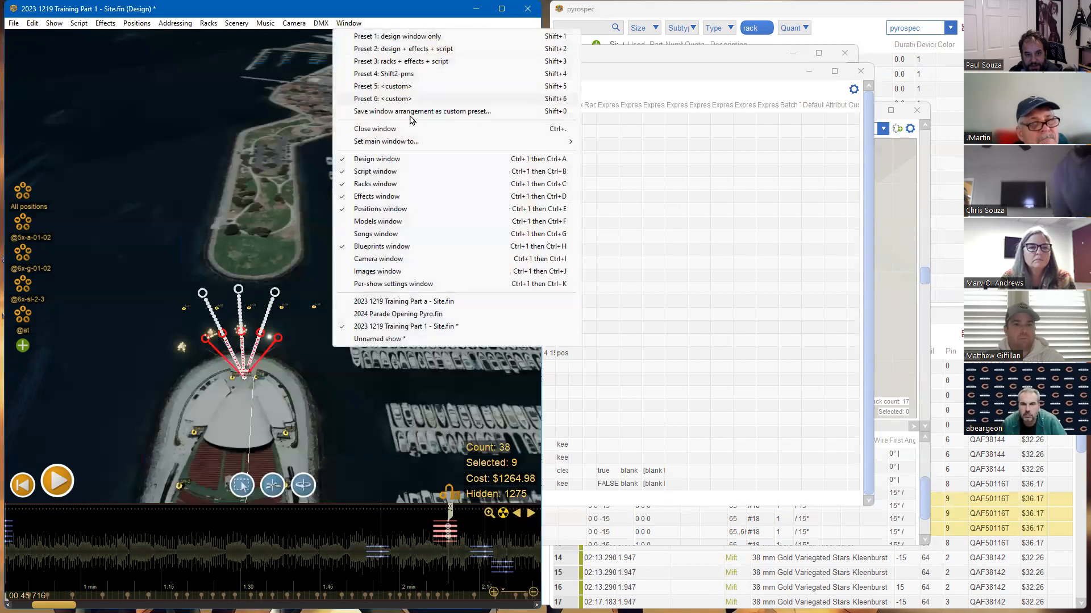
{"action": "left_click", "coordinate": [427, 209]}
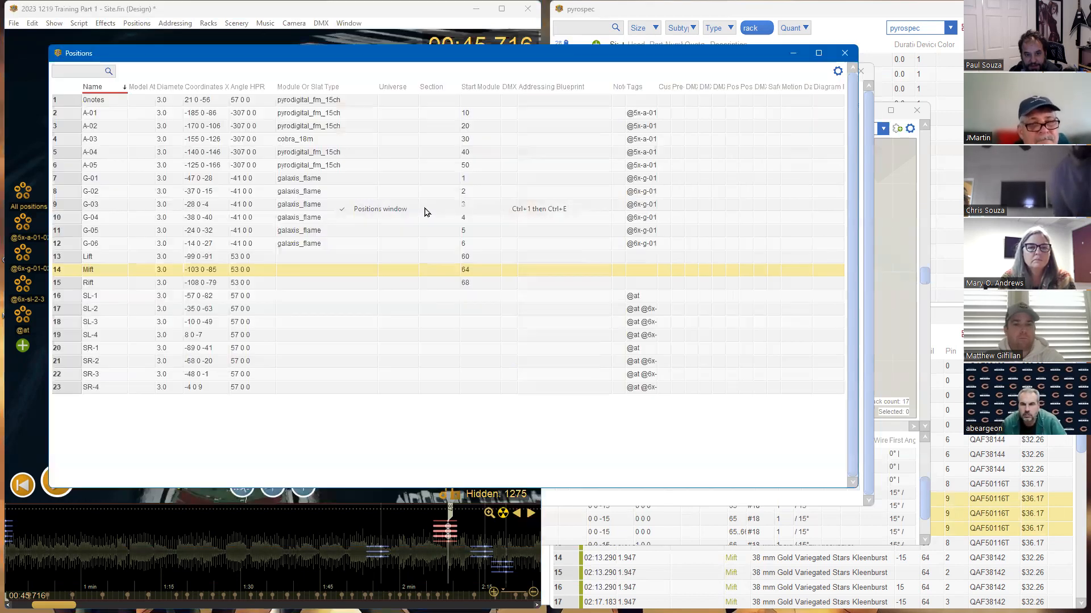
{"action": "left_click", "coordinate": [544, 104]}
{"action": "key", "text": "ctrl+v"}
{"action": "key", "text": "Return"}
{"action": "key", "text": "ctrl+v"}
{"action": "key", "text": "Return"}
{"action": "key", "text": "ctrl+v"}
{"action": "key", "text": "Return"}
{"action": "key", "text": "ctrl+v"}
{"action": "key", "text": "Return"}
{"action": "key", "text": "ctrl+v"}
{"action": "key", "text": "Return"}
{"action": "key", "text": "ctrl+v"}
{"action": "key", "text": "Return"}
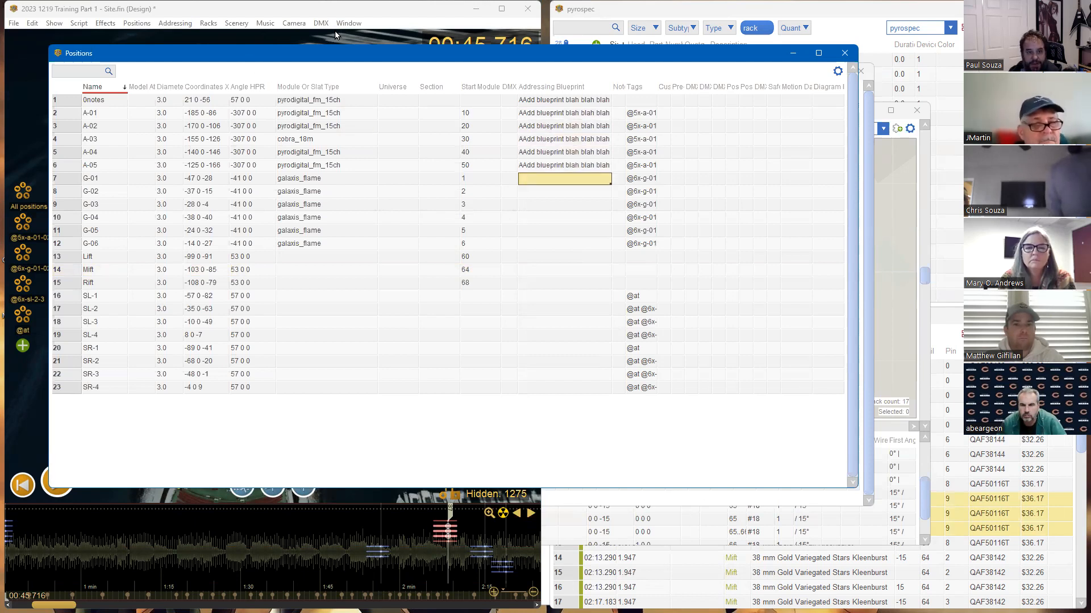
{"action": "left_click", "coordinate": [351, 24]}
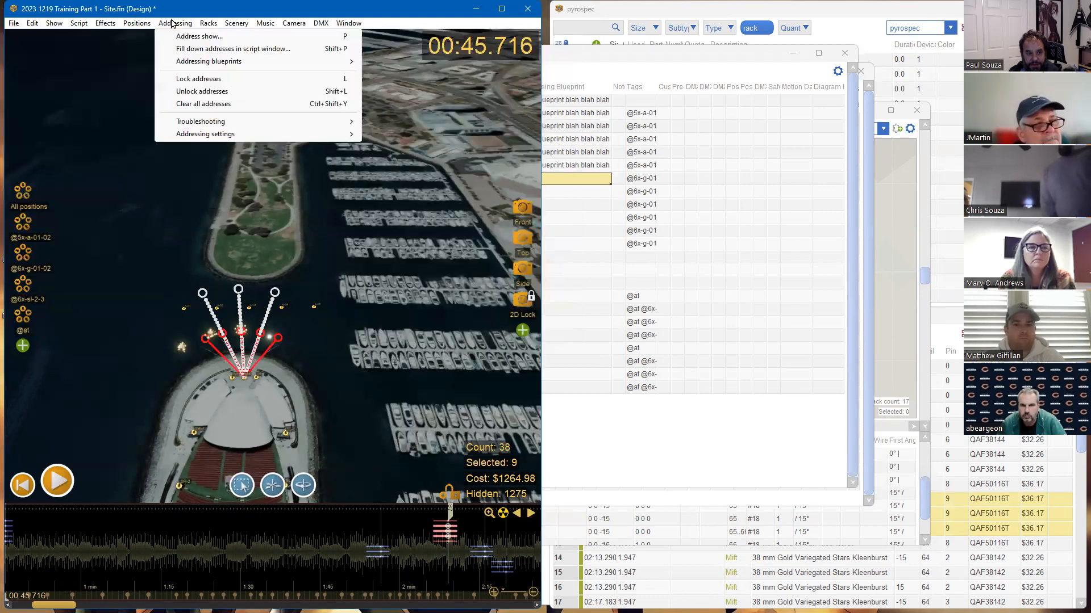
{"action": "left_click", "coordinate": [348, 201]}
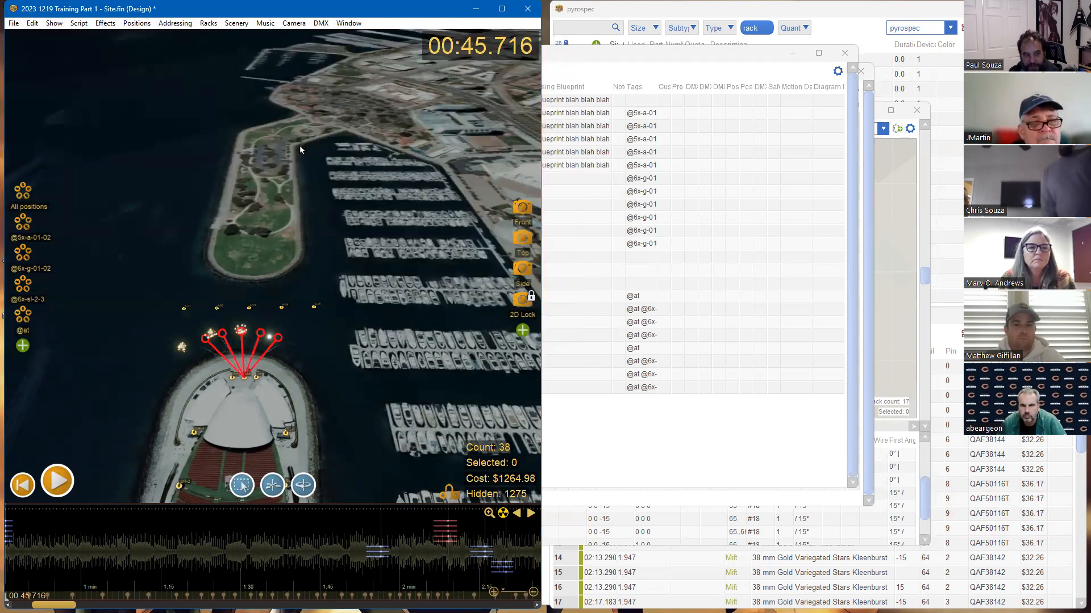
Start opening another show file and browse to the HollywoodBowl folder in ProjMaster
{"action": "left_click", "coordinate": [12, 24]}
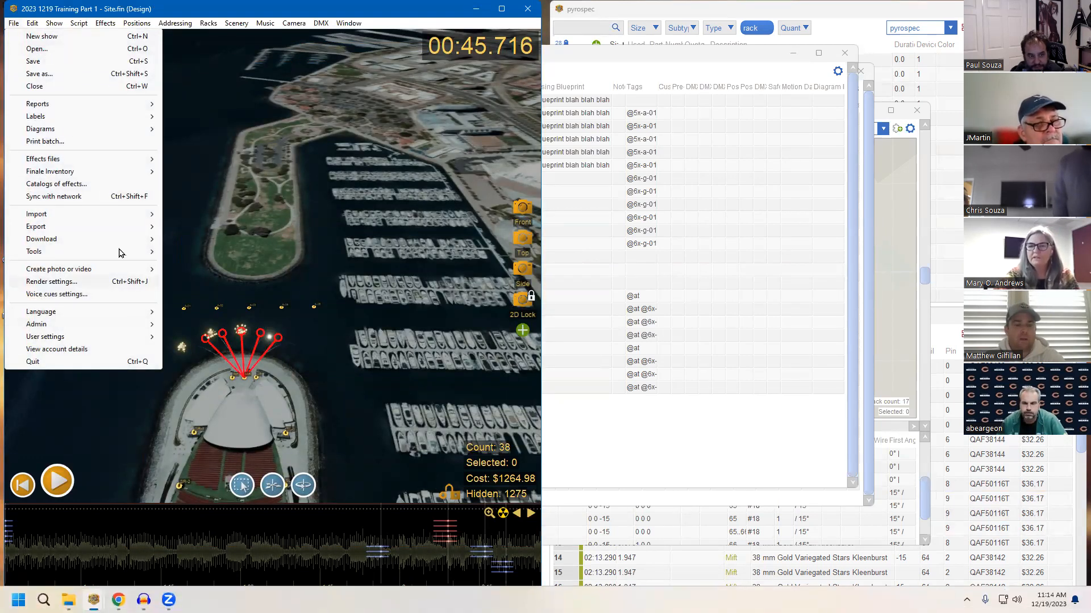
{"action": "left_click", "coordinate": [72, 49]}
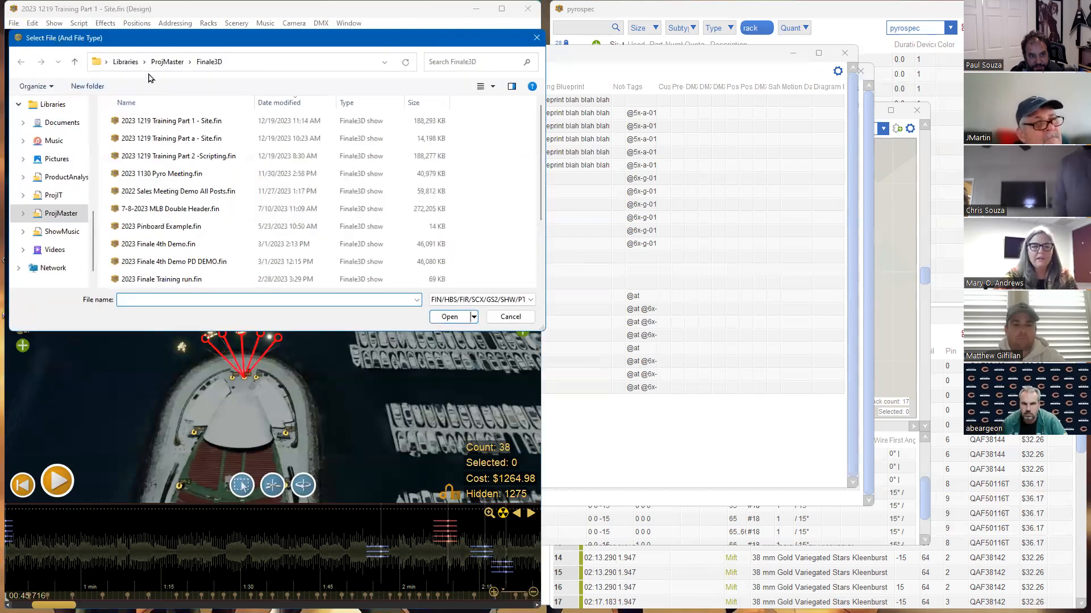
{"action": "left_click", "coordinate": [167, 61]}
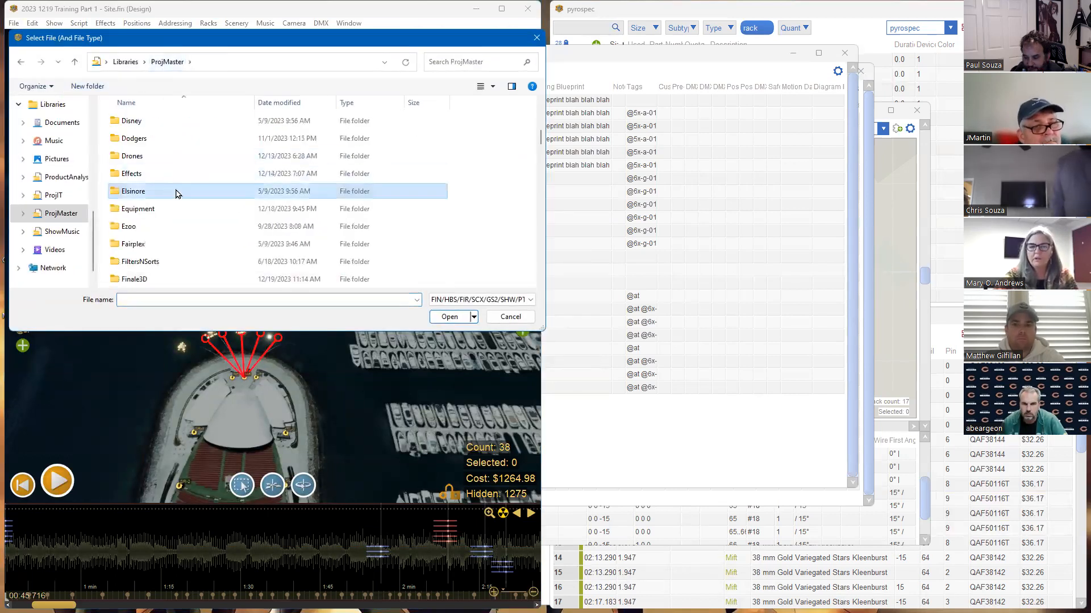
{"action": "scroll", "coordinate": [176, 196], "scroll_direction": "down", "scroll_amount": 10}
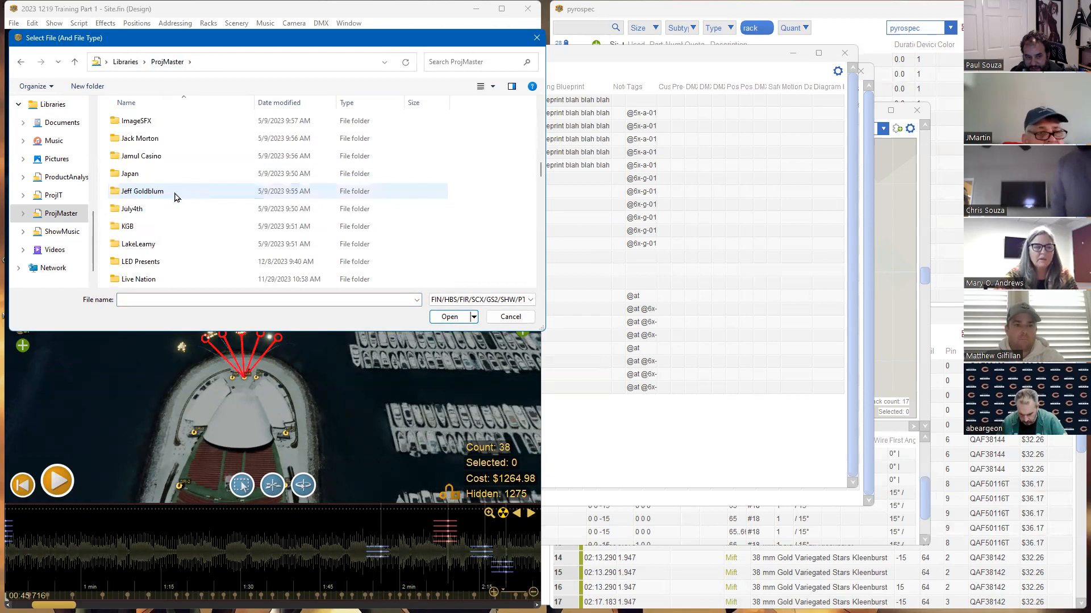
{"action": "scroll", "coordinate": [175, 207], "scroll_direction": "up", "scroll_amount": 8}
{"action": "scroll", "coordinate": [175, 207], "scroll_direction": "up", "scroll_amount": 8}
{"action": "key", "text": "h"}
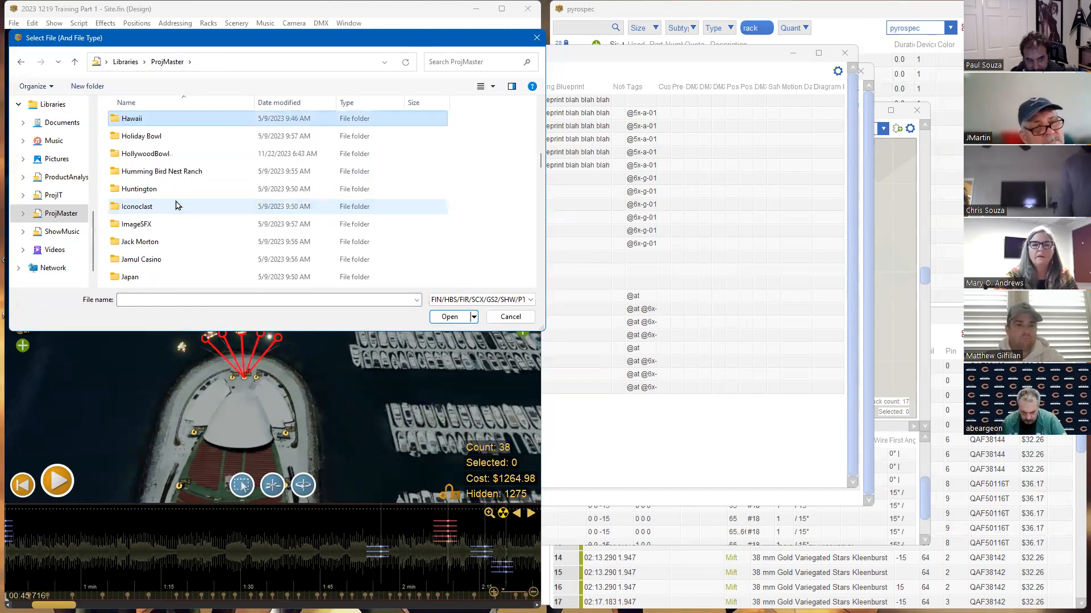
{"action": "double_click", "coordinate": [179, 153]}
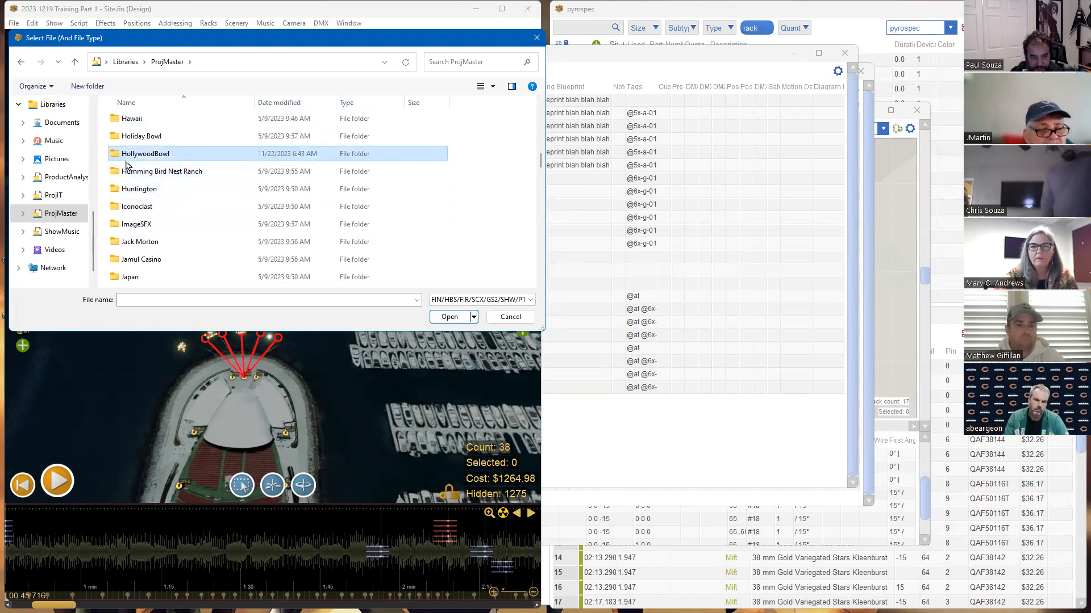
Check the 2023_1103 KISS folder and open the show 2023 0930 Kali Uchis.fin from the 2023_0930 Kali Uchis folder
{"action": "double_click", "coordinate": [177, 122]}
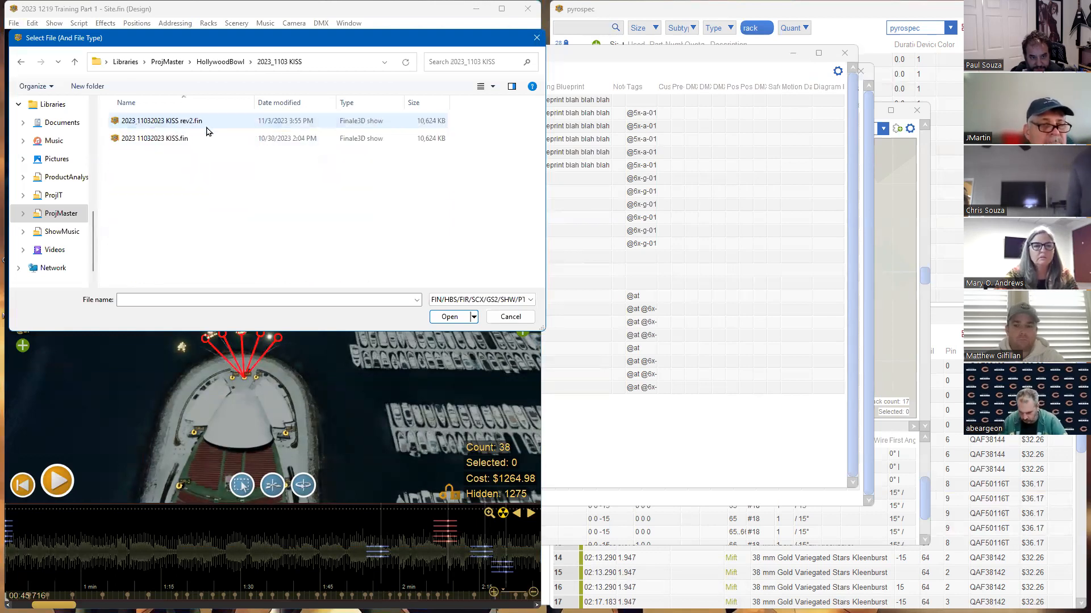
{"action": "left_click", "coordinate": [227, 62]}
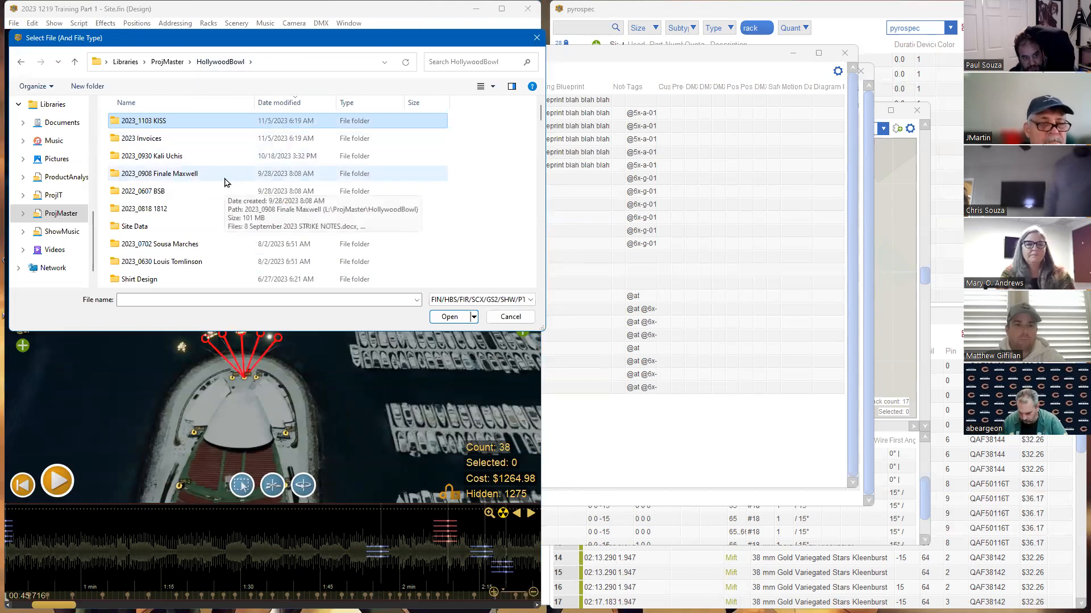
{"action": "double_click", "coordinate": [181, 156]}
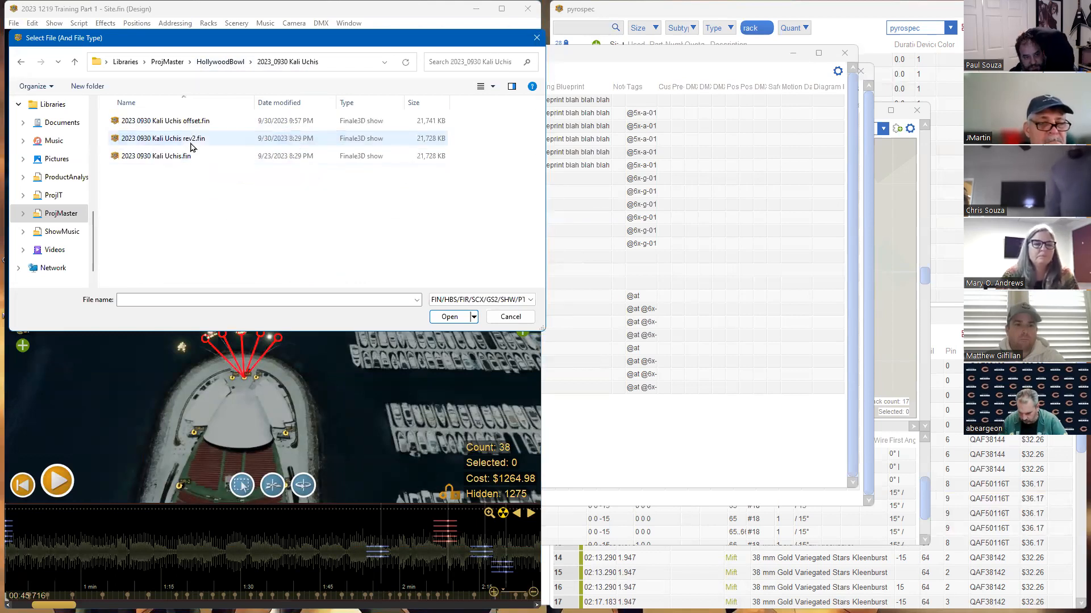
{"action": "double_click", "coordinate": [144, 157]}
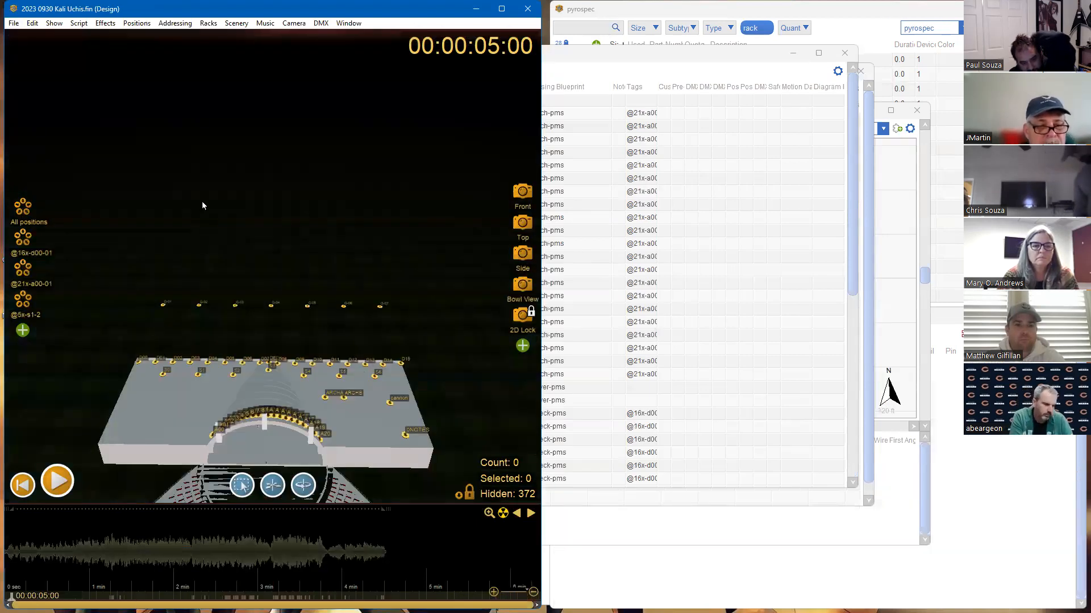
{"action": "scroll", "coordinate": [199, 210], "scroll_direction": "down", "scroll_amount": 1}
{"action": "scroll", "coordinate": [199, 209], "scroll_direction": "up", "scroll_amount": 2}
{"action": "scroll", "coordinate": [200, 210], "scroll_direction": "down", "scroll_amount": 1}
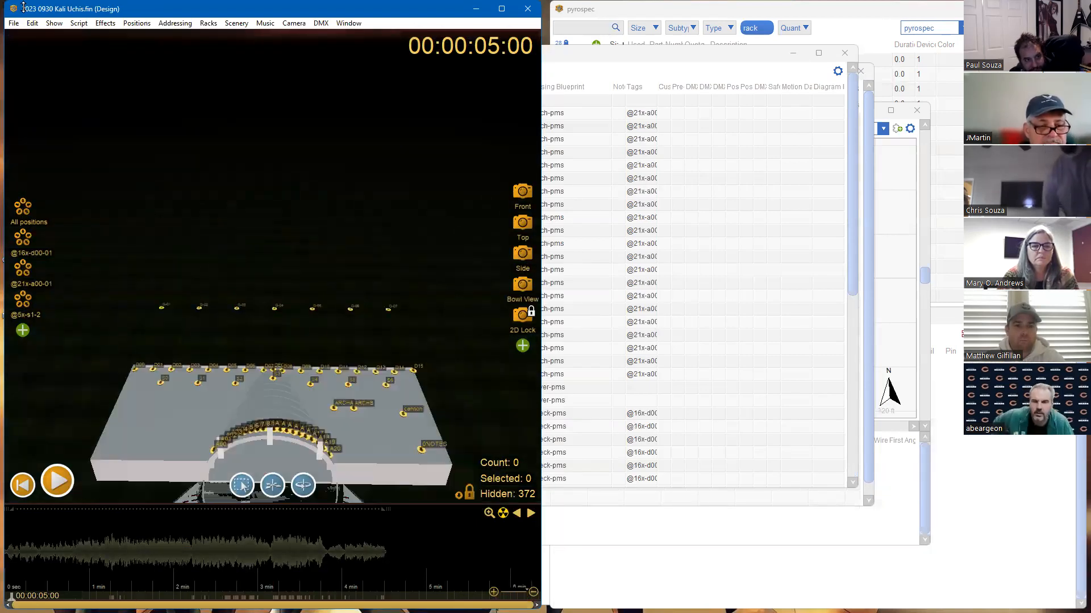
Start saving the Kali Uchis show under a new name and browse to the Finale3D folder in ProjMaster
{"action": "left_click", "coordinate": [13, 23]}
{"action": "left_click", "coordinate": [38, 74]}
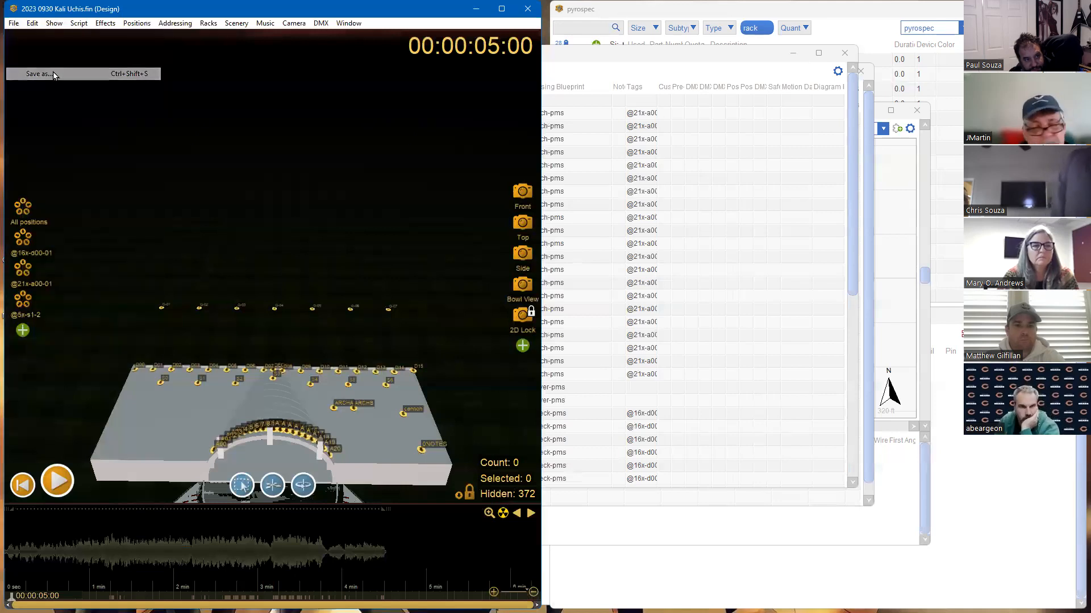
{"action": "left_click", "coordinate": [194, 64]}
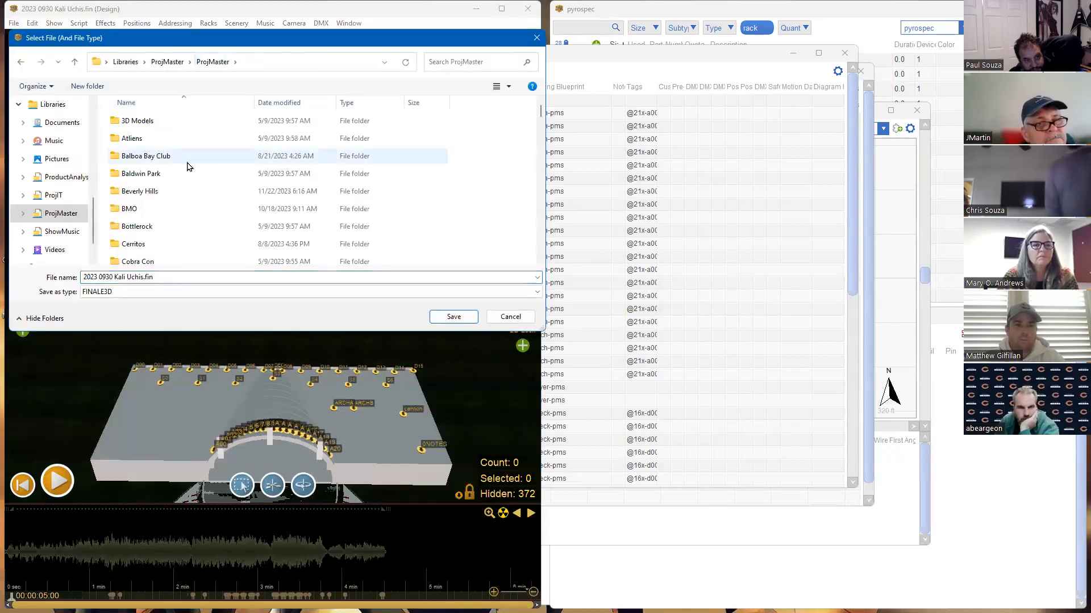
{"action": "scroll", "coordinate": [187, 164], "scroll_direction": "down", "scroll_amount": 5}
{"action": "double_click", "coordinate": [164, 156]}
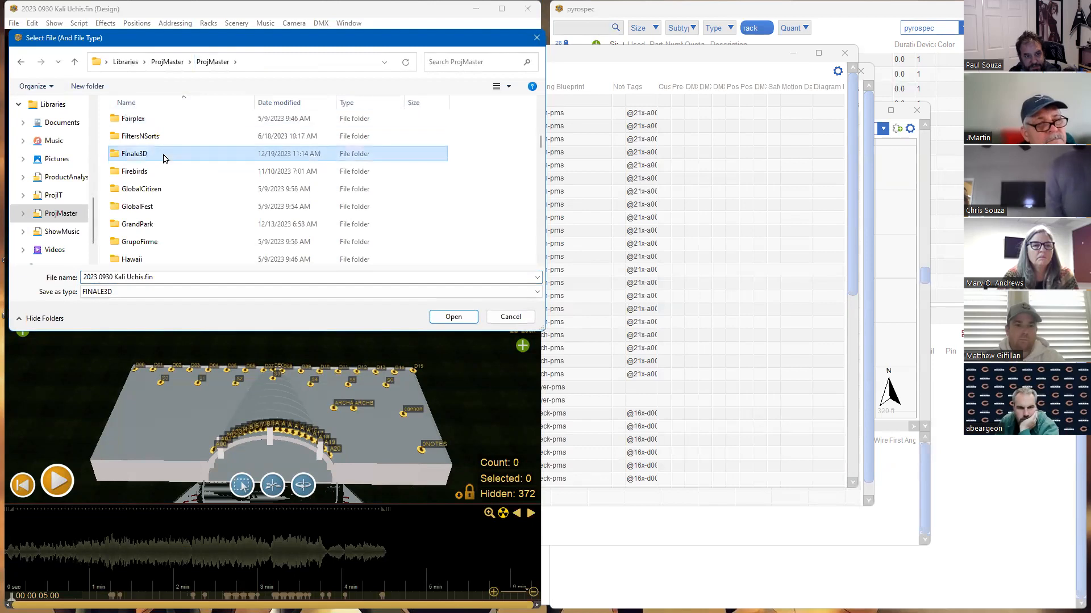
Name the show copy "2023 1219 Blueprint training" and save it
{"action": "left_click", "coordinate": [177, 278]}
{"action": "left_click", "coordinate": [173, 278]}
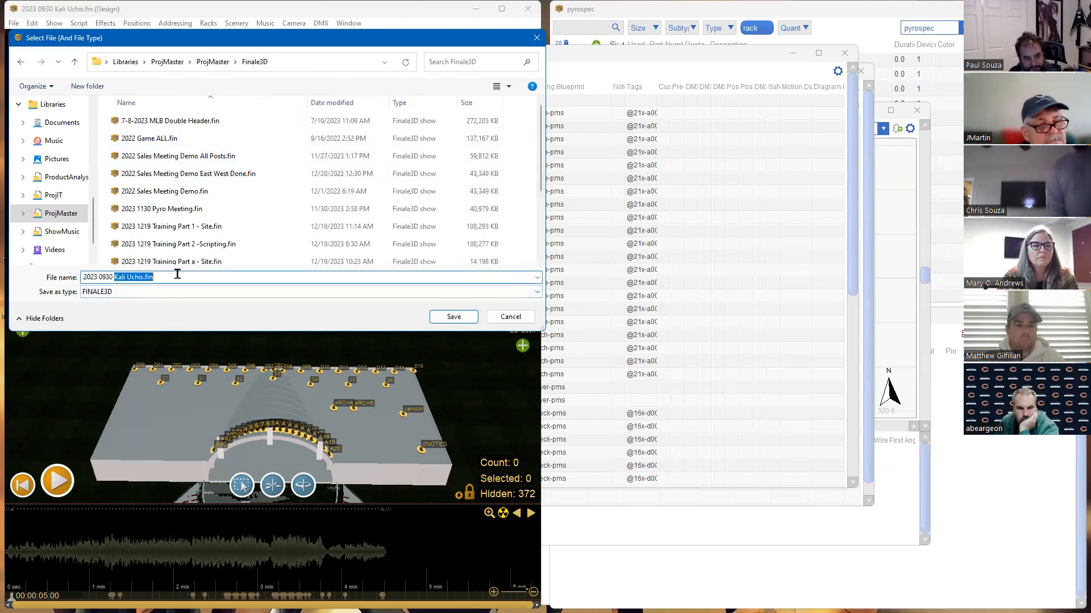
{"action": "left_click_drag", "start_coordinate": [156, 281], "coordinate": [68, 278]}
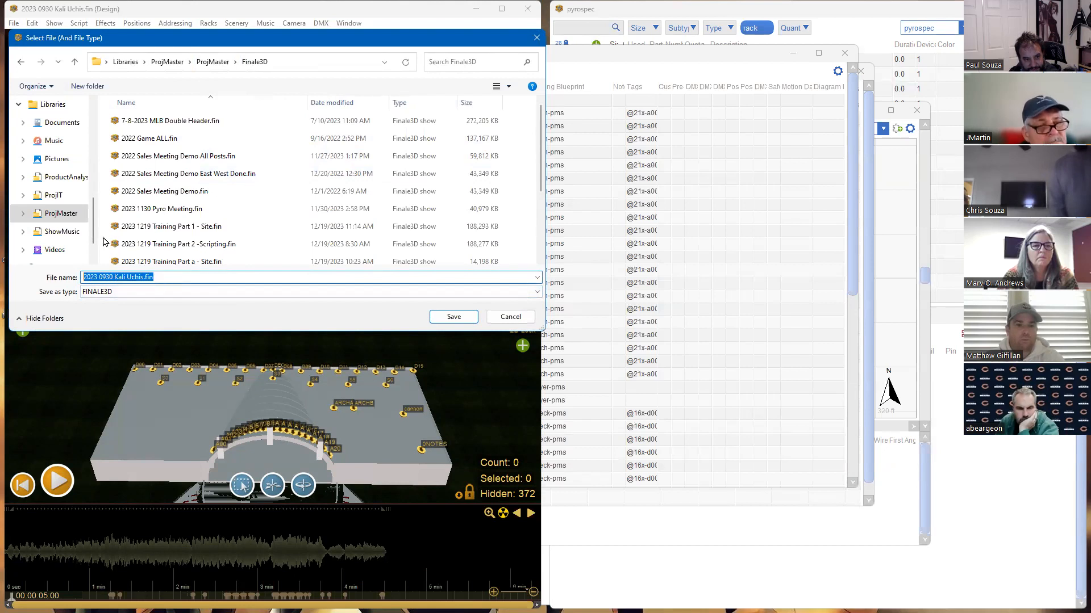
{"action": "type", "text": "2023 12"}
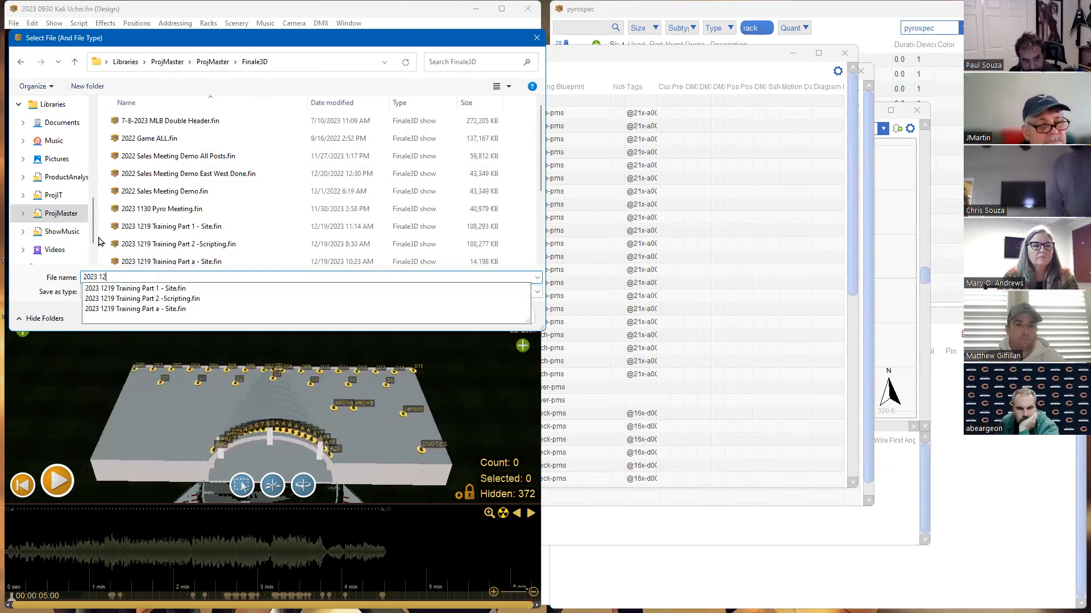
{"action": "type", "text": "19 "}
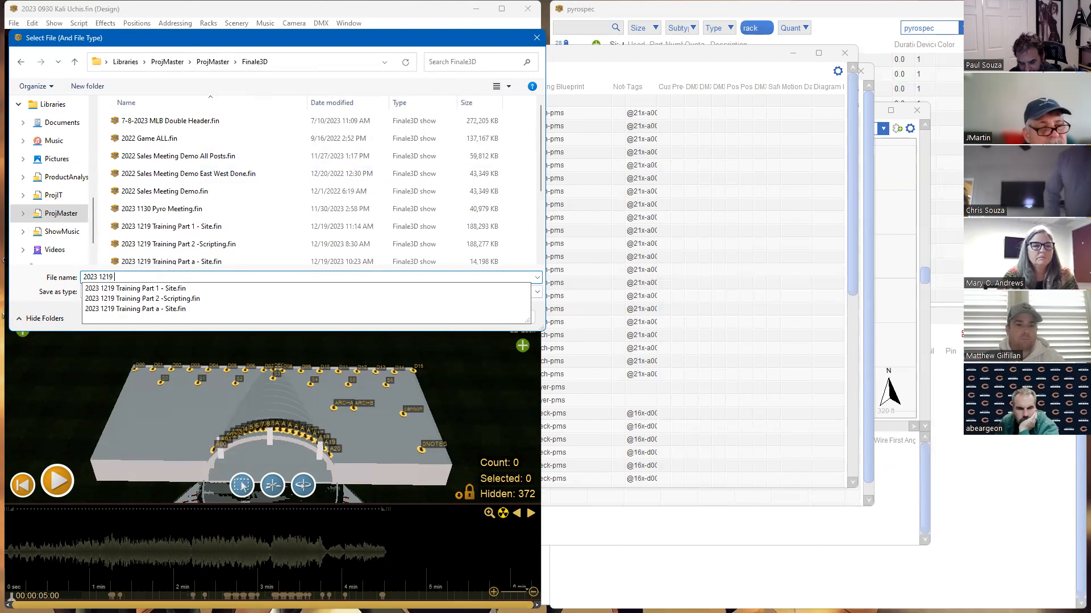
{"action": "type", "text": "Bluepri"}
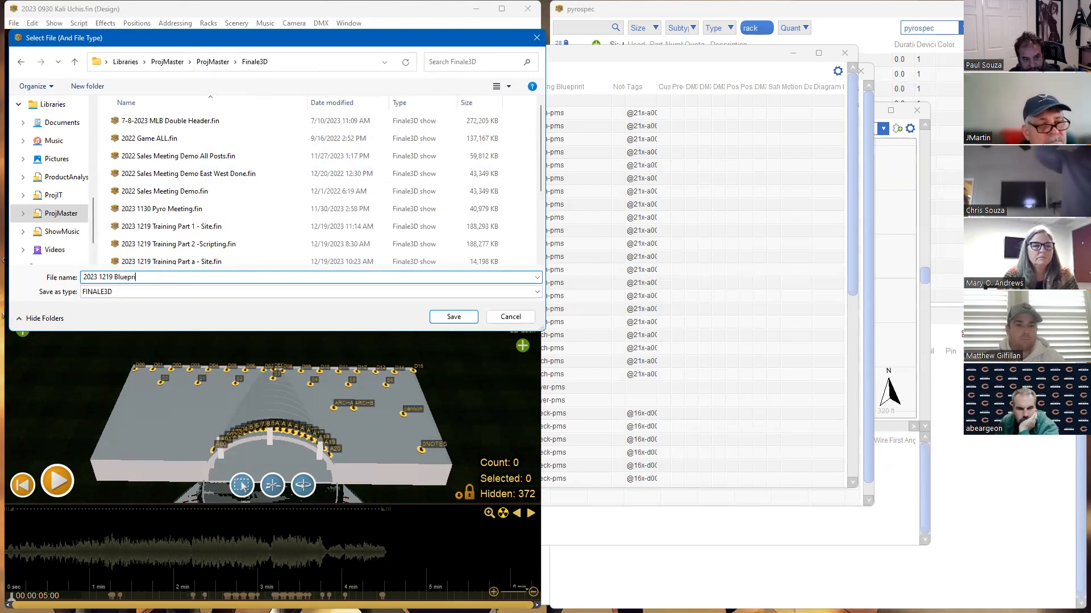
{"action": "type", "text": "nt trainin"}
{"action": "key", "text": "Return"}
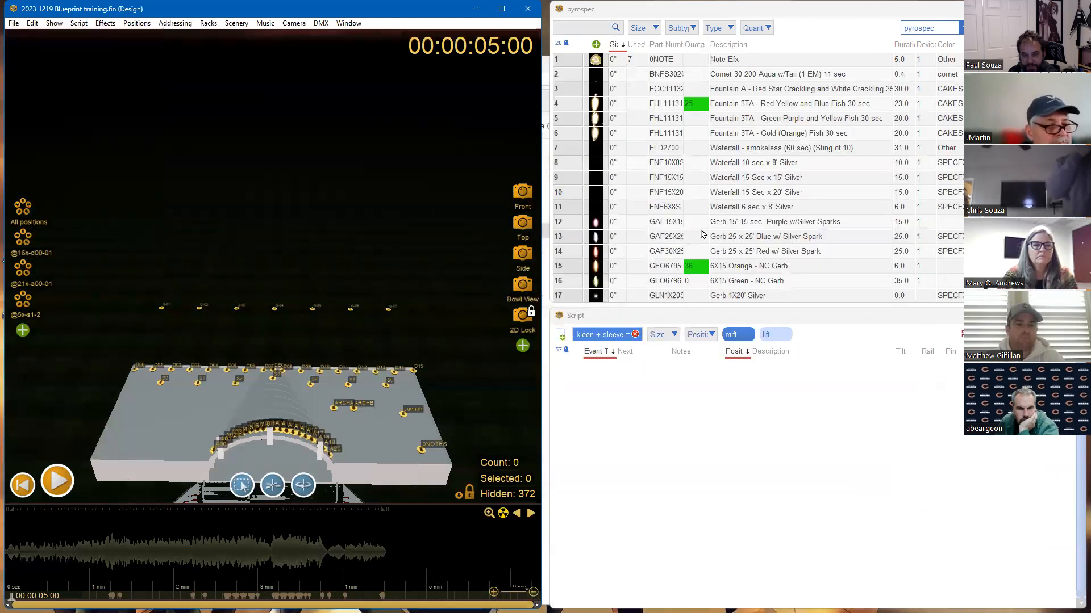
Clear the "kleen + sleeve" search and the remaining active filter from the script so all events are listed
{"action": "left_click", "coordinate": [635, 335]}
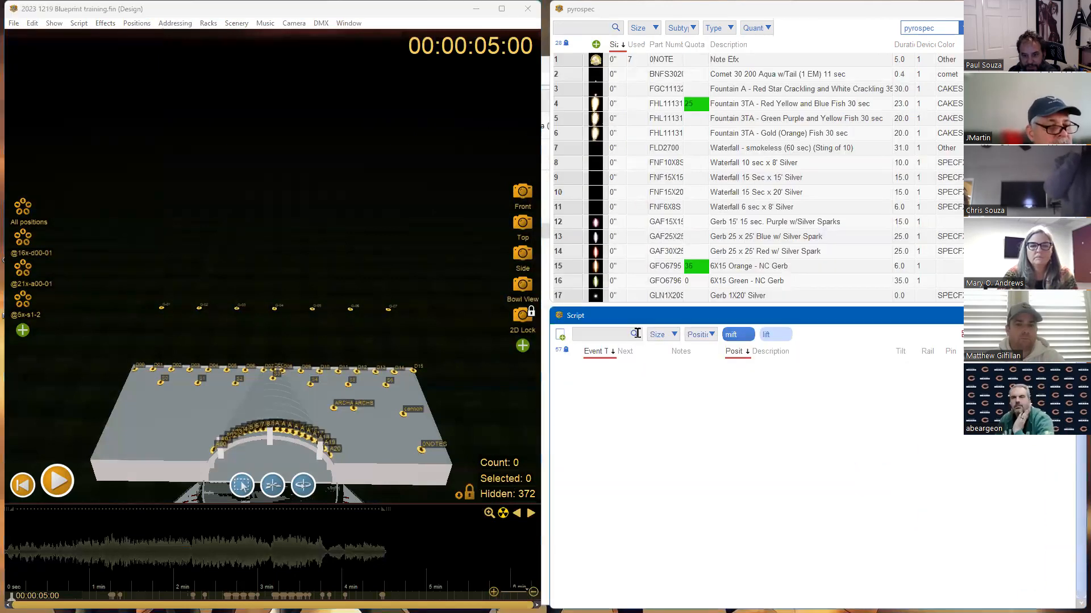
{"action": "left_click", "coordinate": [749, 335]}
{"action": "left_click", "coordinate": [748, 335]}
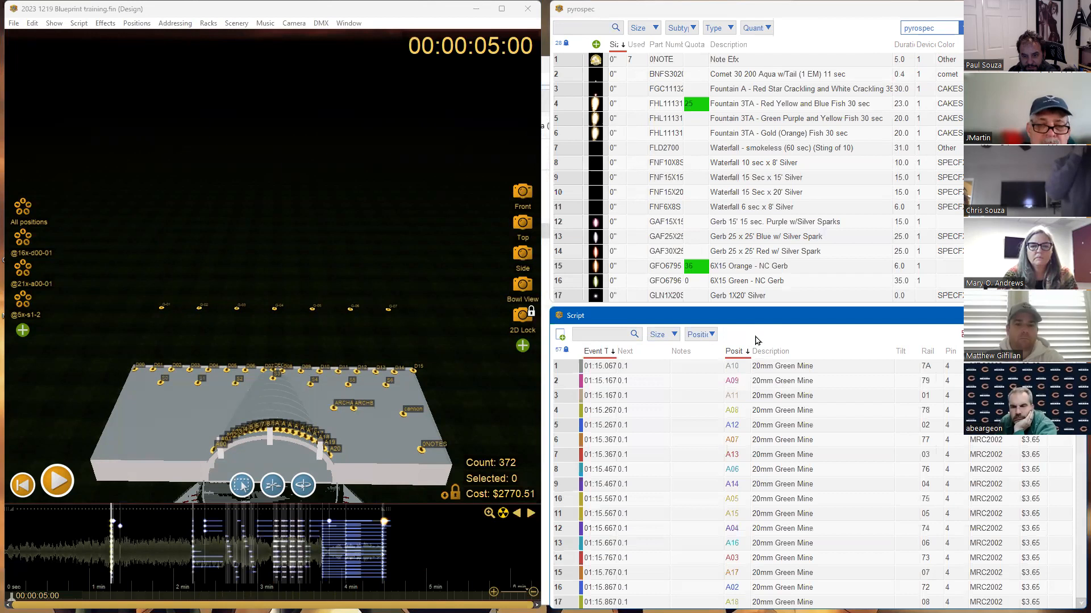
{"action": "left_click", "coordinate": [684, 410]}
{"action": "scroll", "coordinate": [905, 459], "scroll_direction": "down", "scroll_amount": 2}
{"action": "mouse_move", "coordinate": [1080, 372]}
{"action": "left_mouse_down"}
{"action": "mouse_move", "coordinate": [1080, 591]}
{"action": "mouse_move", "coordinate": [1052, 560]}
{"action": "mouse_move", "coordinate": [1068, 365]}
{"action": "mouse_move", "coordinate": [1068, 477]}
{"action": "mouse_move", "coordinate": [1071, 461]}
{"action": "mouse_move", "coordinate": [1069, 366]}
{"action": "left_mouse_up"}
Open the positions list, adjust the column next to Addressing Blueprint and review the blueprint assigned to each position
{"action": "left_click", "coordinate": [346, 18]}
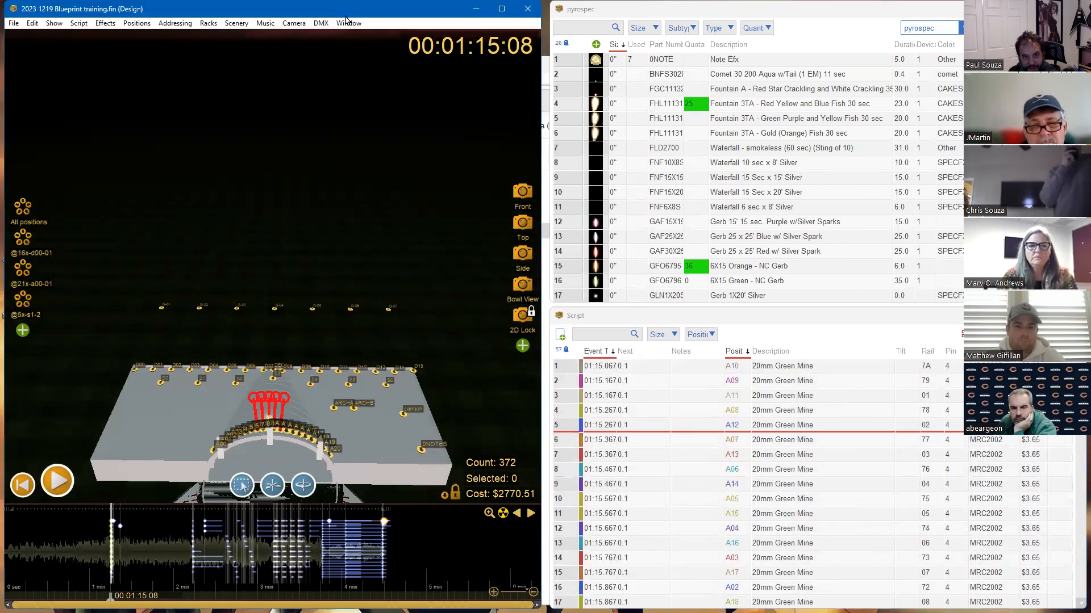
{"action": "left_click", "coordinate": [348, 23]}
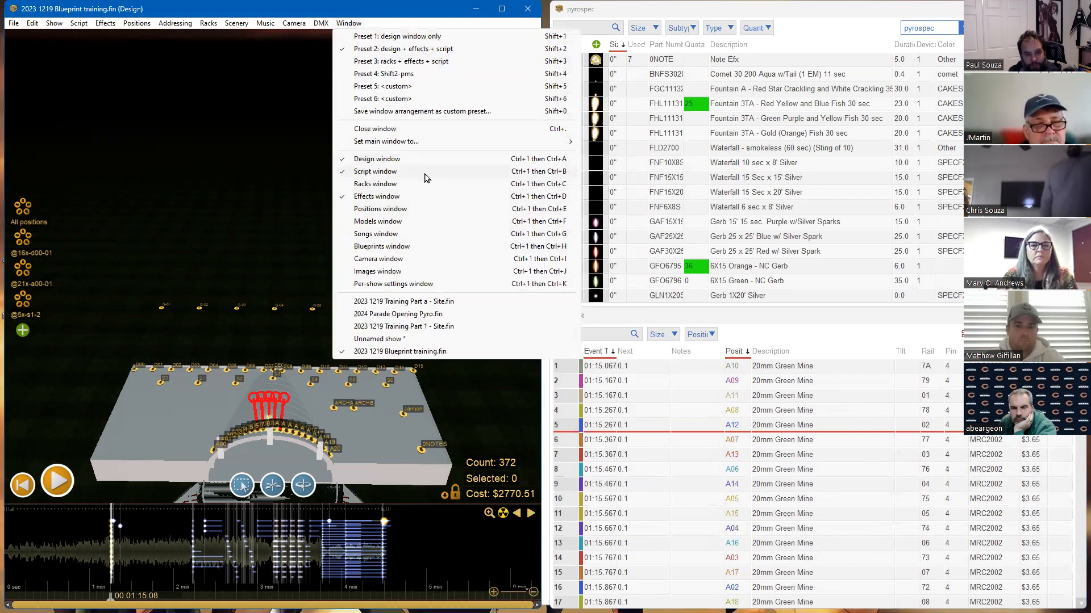
{"action": "left_click", "coordinate": [423, 210]}
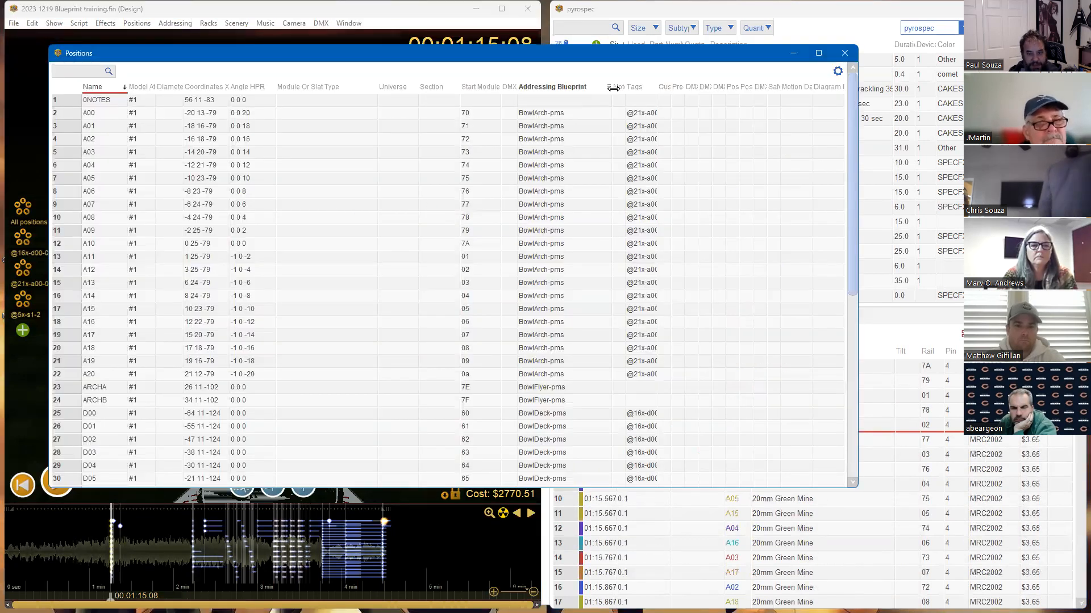
{"action": "left_click_drag", "start_coordinate": [620, 91], "coordinate": [640, 91]}
{"action": "scroll", "coordinate": [629, 295], "scroll_direction": "down", "scroll_amount": 3}
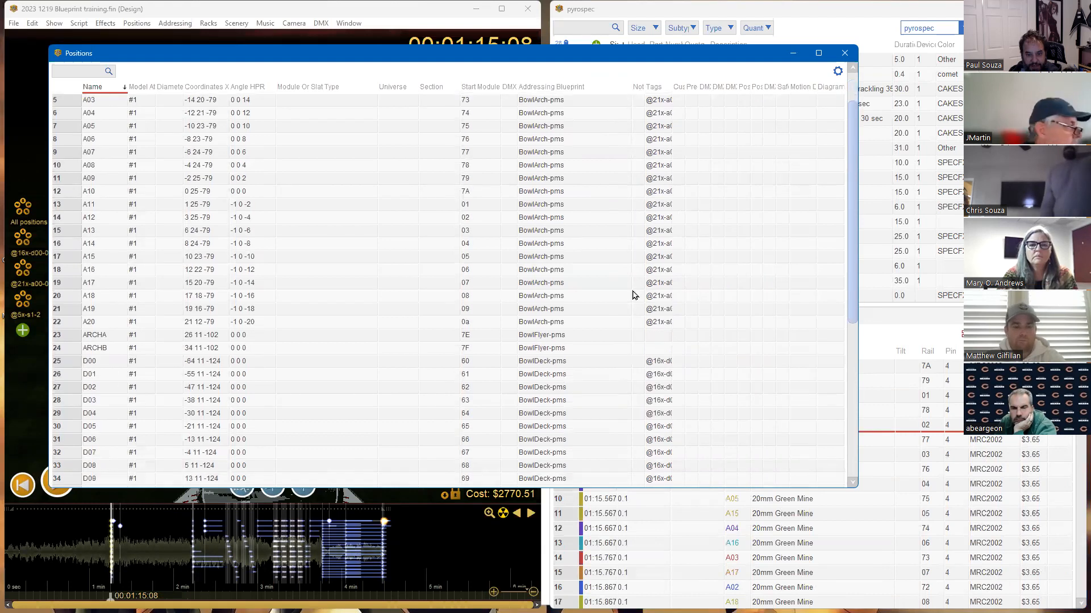
{"action": "scroll", "coordinate": [622, 322], "scroll_direction": "down", "scroll_amount": 4}
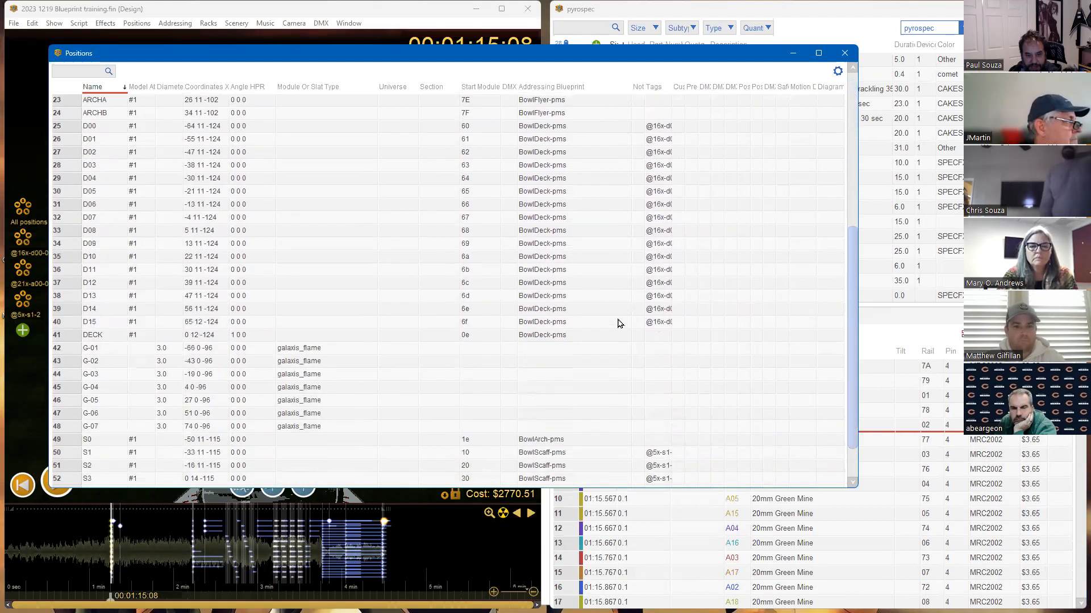
{"action": "scroll", "coordinate": [620, 323], "scroll_direction": "down", "scroll_amount": 2}
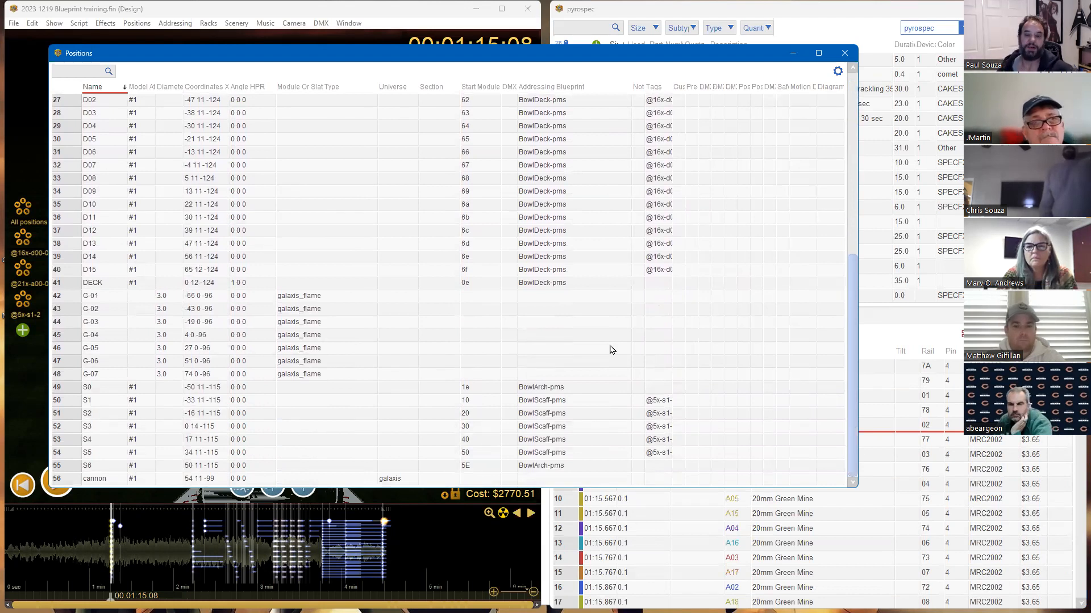
{"action": "scroll", "coordinate": [619, 318], "scroll_direction": "up", "scroll_amount": 6}
{"action": "scroll", "coordinate": [615, 316], "scroll_direction": "up", "scroll_amount": 2}
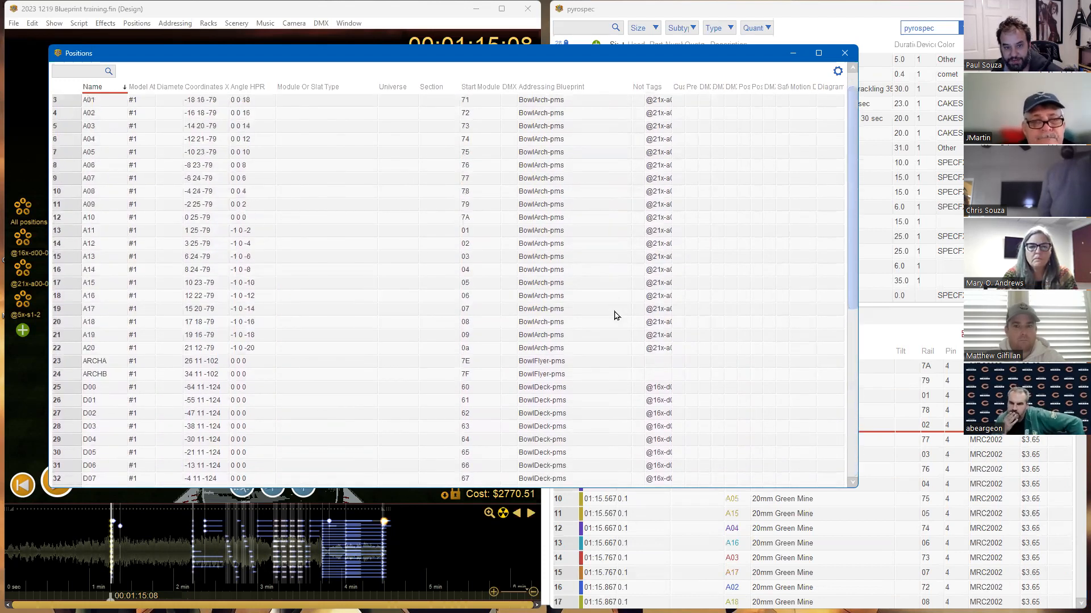
Look closer at the deck positions in the design view, then open the rack layout for D00 and examine its rack addresses
{"action": "left_click", "coordinate": [31, 402]}
{"action": "scroll", "coordinate": [142, 403], "scroll_direction": "up", "scroll_amount": 5}
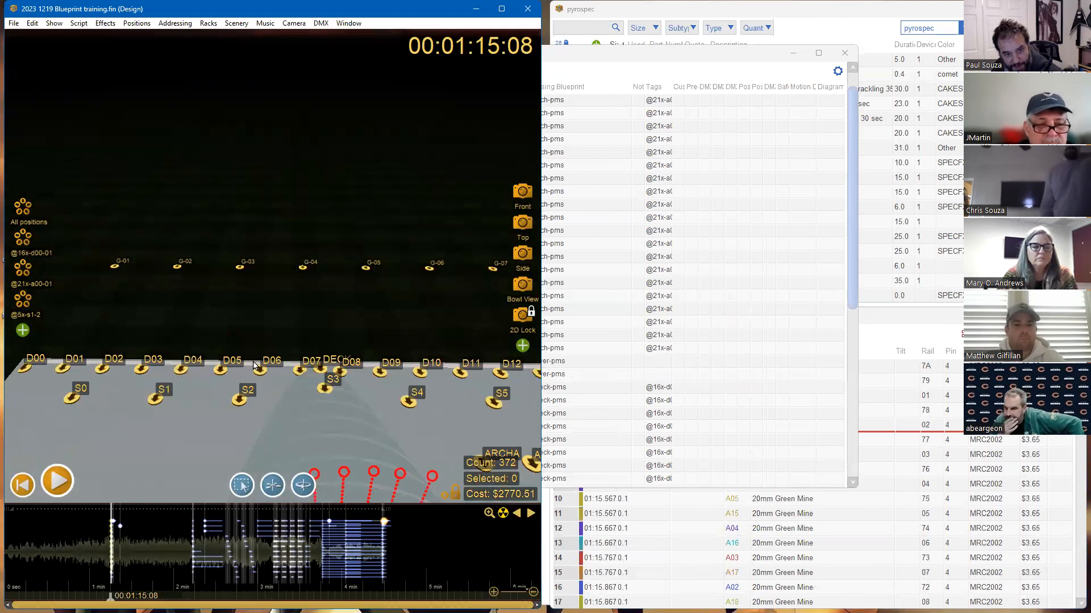
{"action": "left_click", "coordinate": [345, 22]}
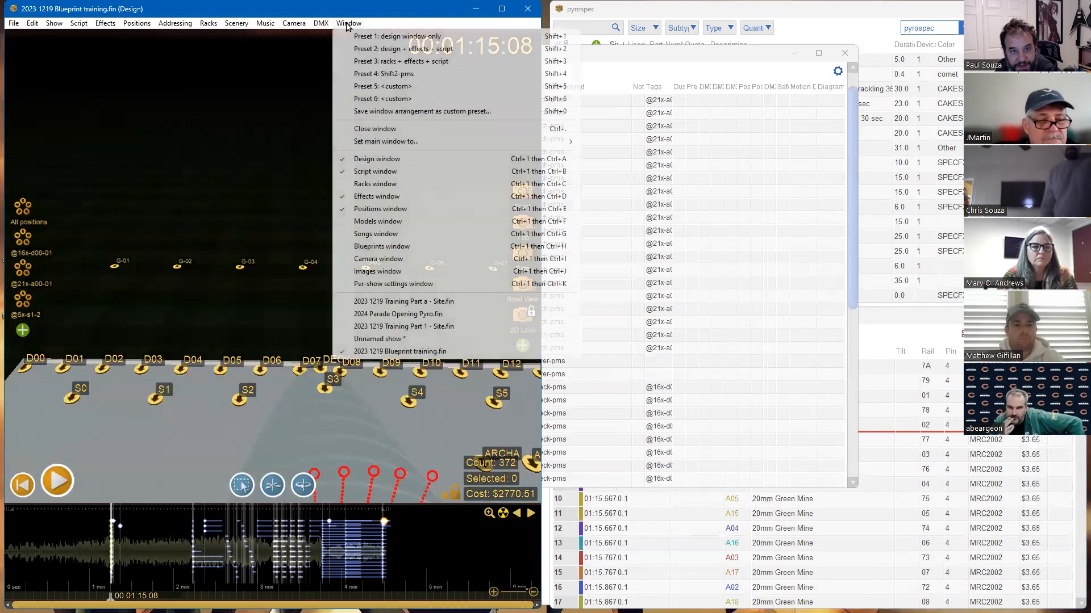
{"action": "left_click", "coordinate": [392, 184]}
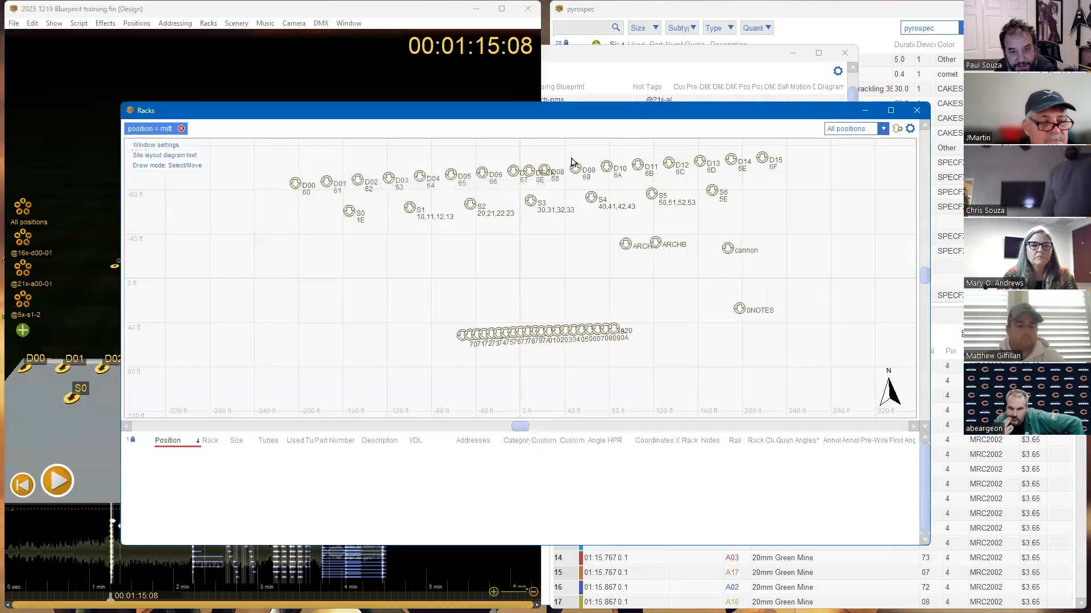
{"action": "left_click", "coordinate": [849, 129]}
{"action": "scroll", "coordinate": [823, 387], "scroll_direction": "down", "scroll_amount": 4}
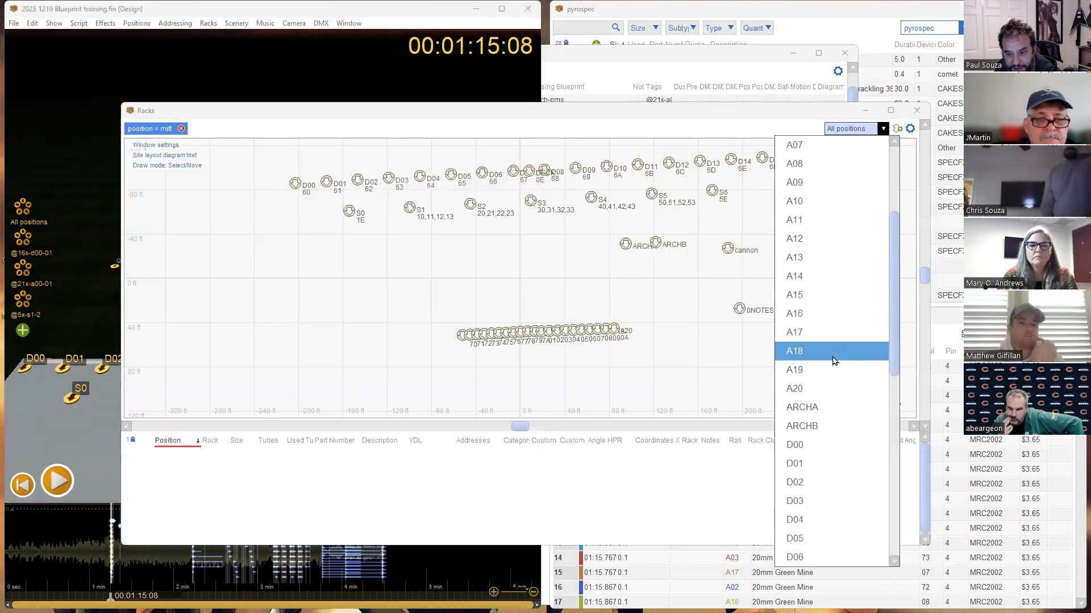
{"action": "left_click", "coordinate": [823, 375]}
{"action": "scroll", "coordinate": [599, 272], "scroll_direction": "up", "scroll_amount": 5}
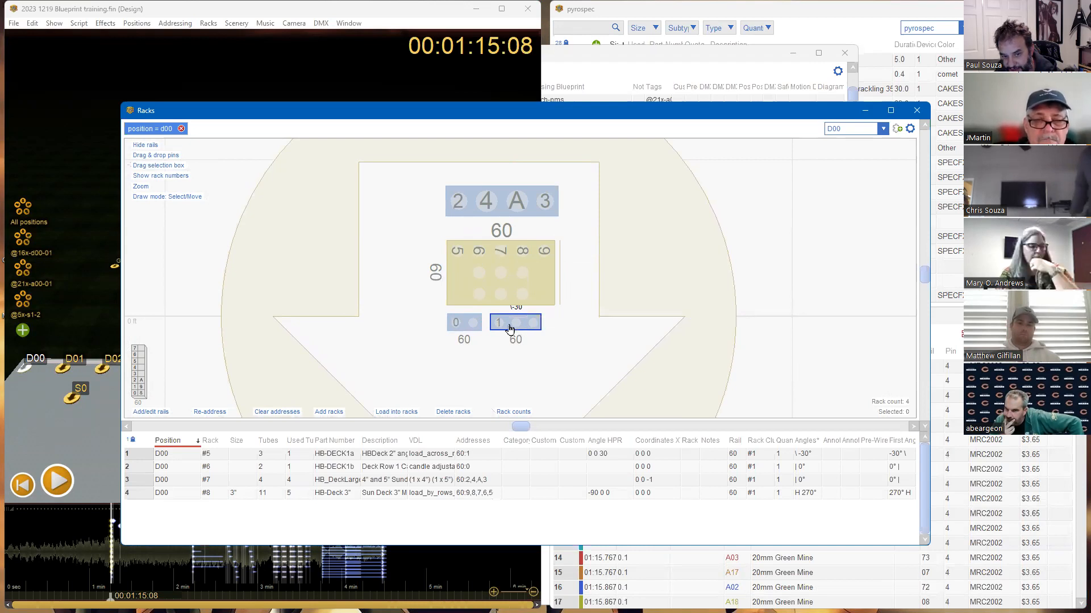
{"action": "scroll", "coordinate": [511, 318], "scroll_direction": "up", "scroll_amount": 2}
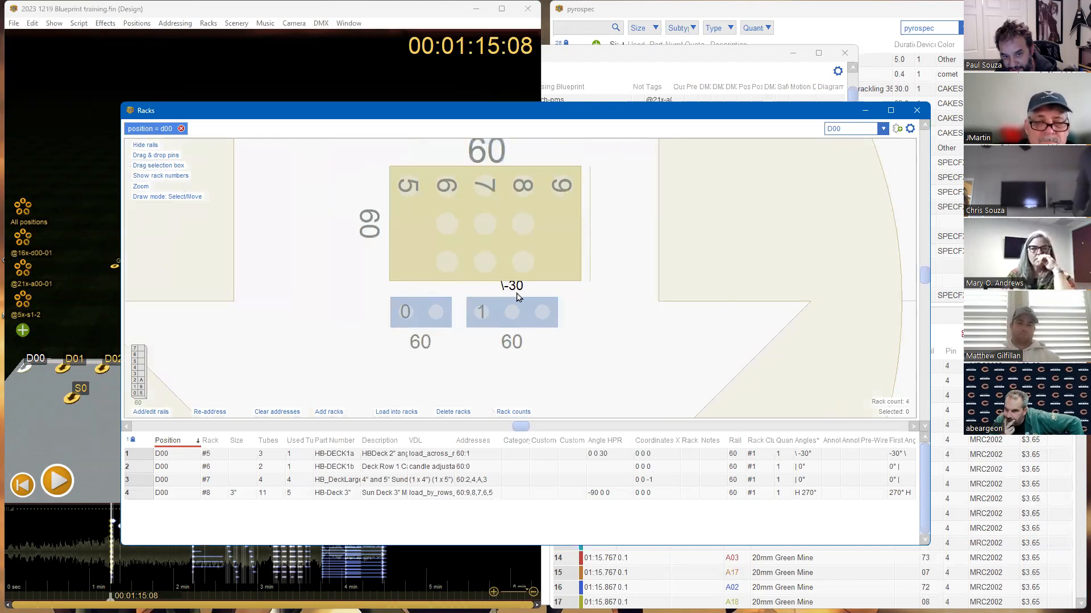
{"action": "mouse_move", "coordinate": [408, 318]}
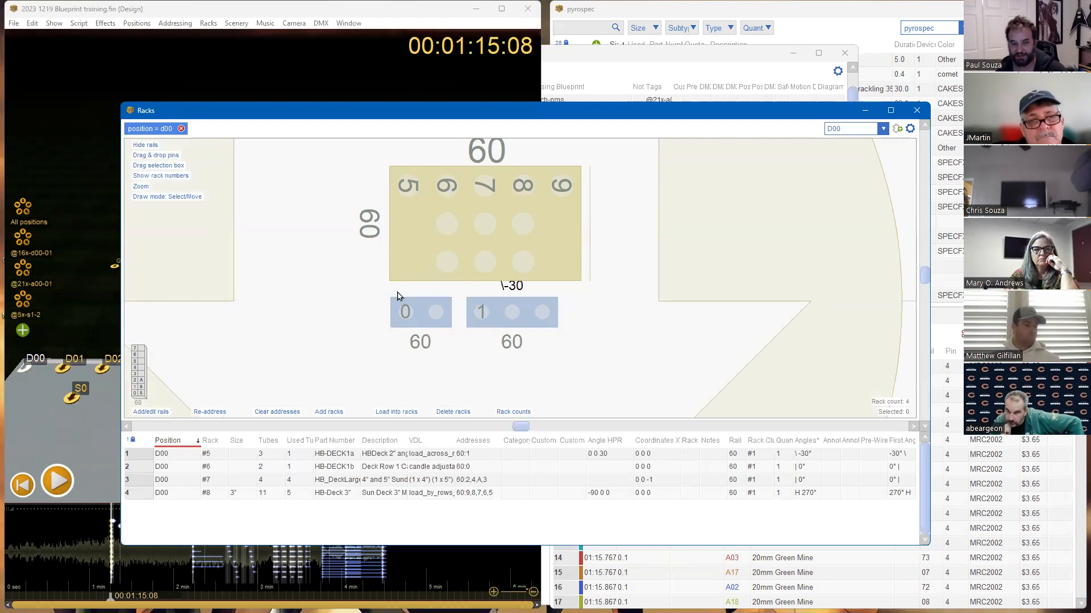
{"action": "scroll", "coordinate": [397, 296], "scroll_direction": "down", "scroll_amount": 5}
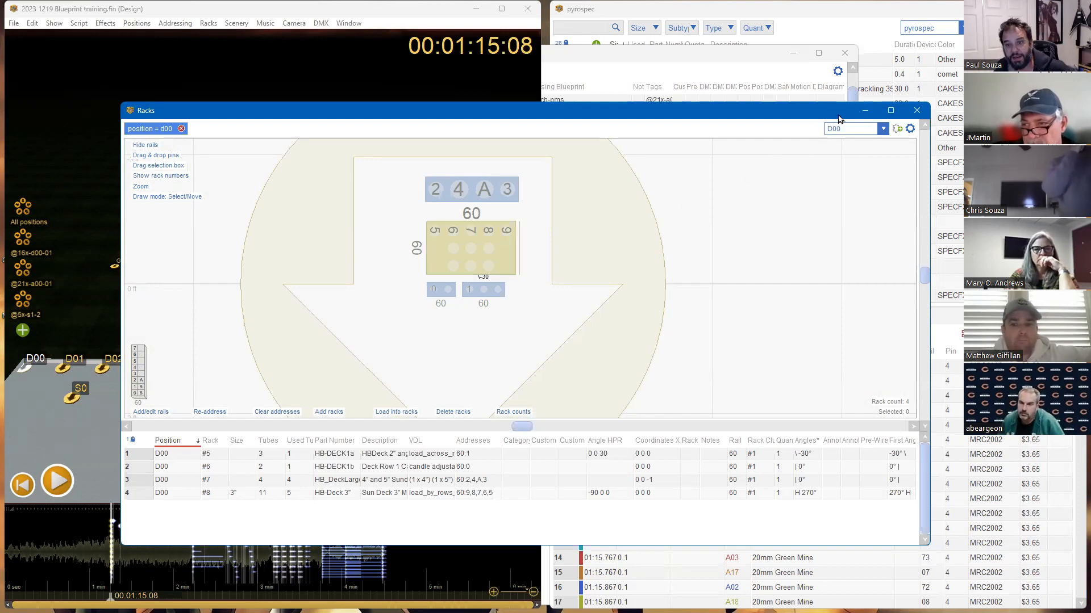
Switch the rack layout to position S0 and view its rack
{"action": "left_click", "coordinate": [852, 129]}
{"action": "scroll", "coordinate": [826, 318], "scroll_direction": "down", "scroll_amount": 7}
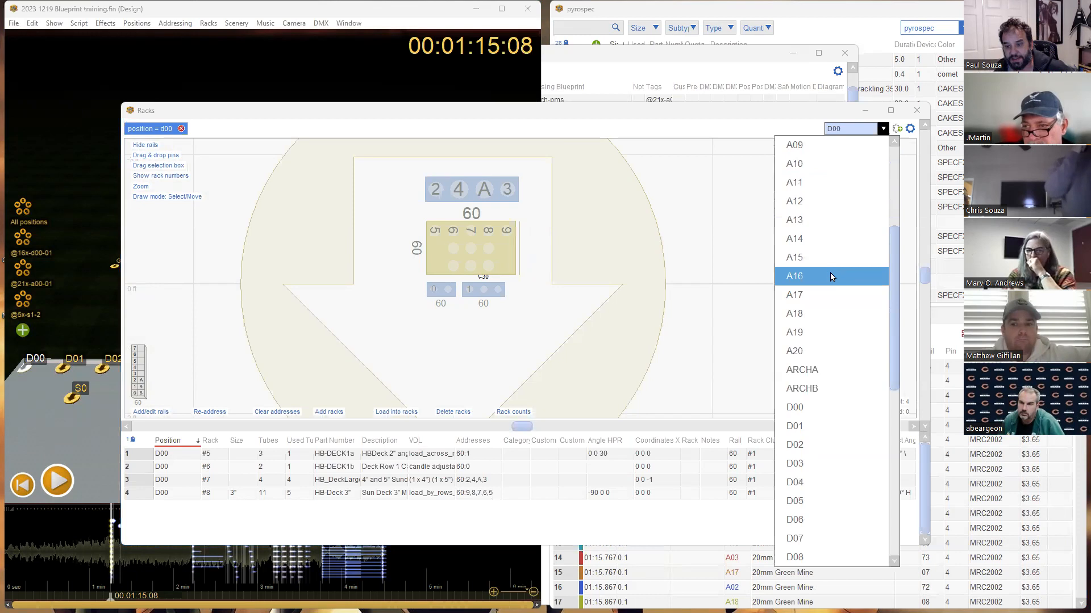
{"action": "scroll", "coordinate": [821, 345], "scroll_direction": "down", "scroll_amount": 6}
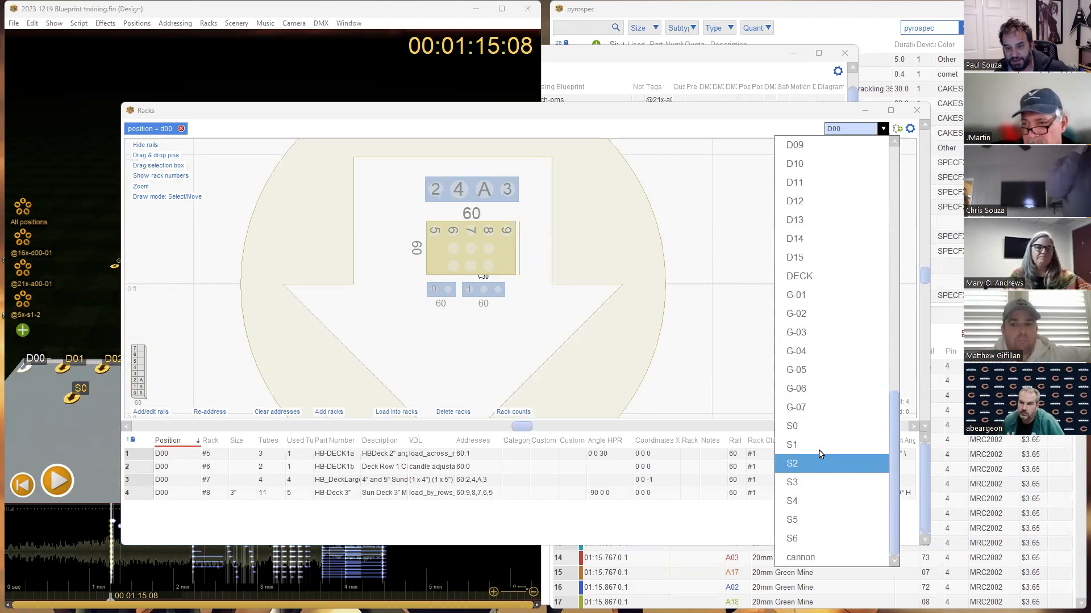
{"action": "left_click", "coordinate": [818, 446]}
{"action": "scroll", "coordinate": [762, 241], "scroll_direction": "down", "scroll_amount": 6}
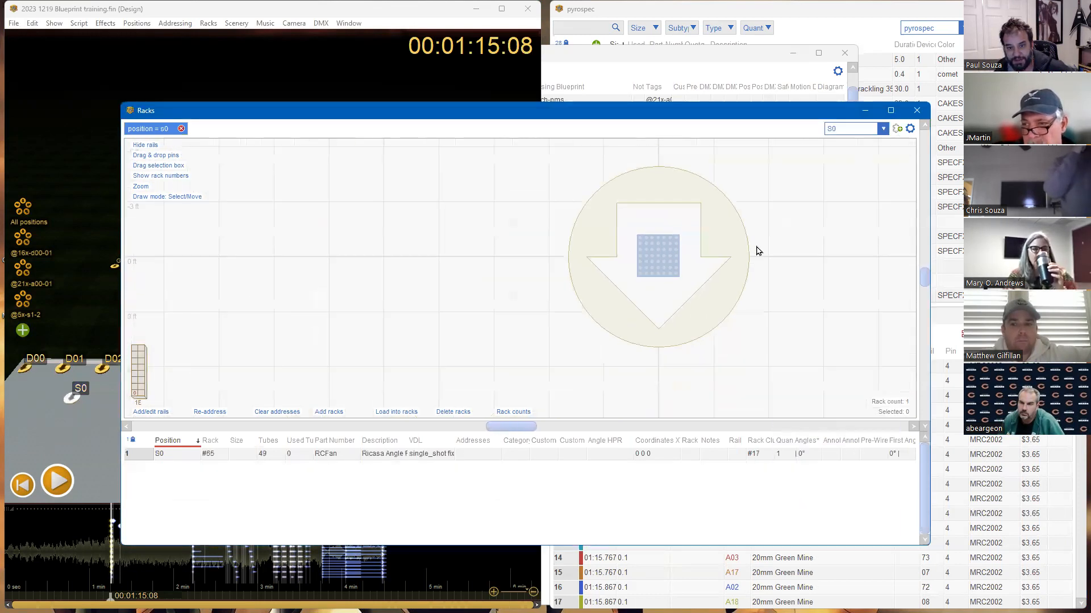
Switch the rack layout to position S1 and examine the addresses on its slider and angled mortar racks
{"action": "left_click", "coordinate": [851, 129]}
{"action": "scroll", "coordinate": [828, 336], "scroll_direction": "down", "scroll_amount": 10}
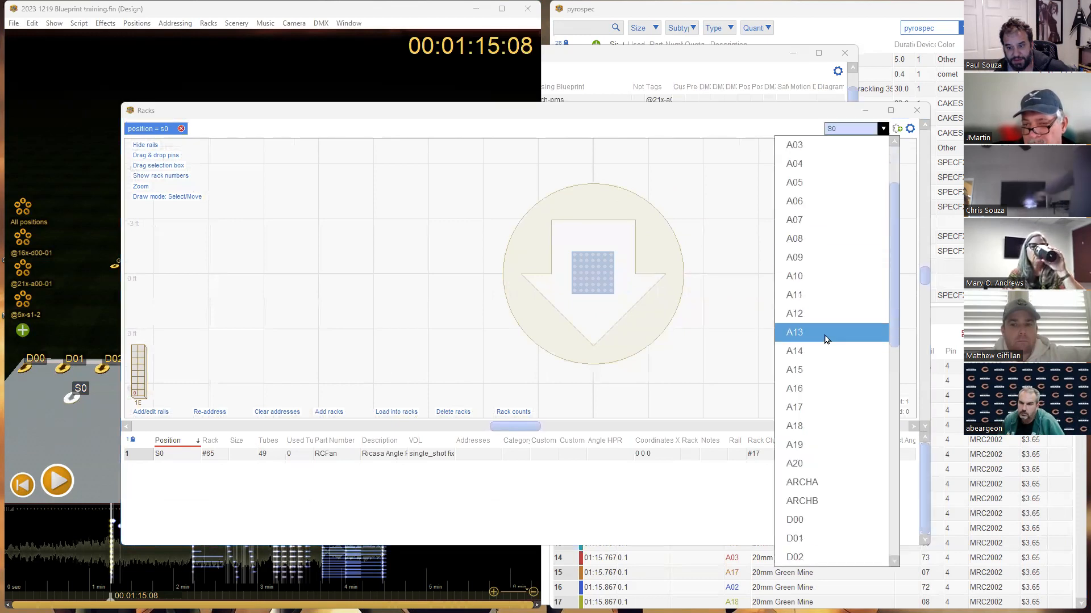
{"action": "scroll", "coordinate": [822, 352], "scroll_direction": "down", "scroll_amount": 2}
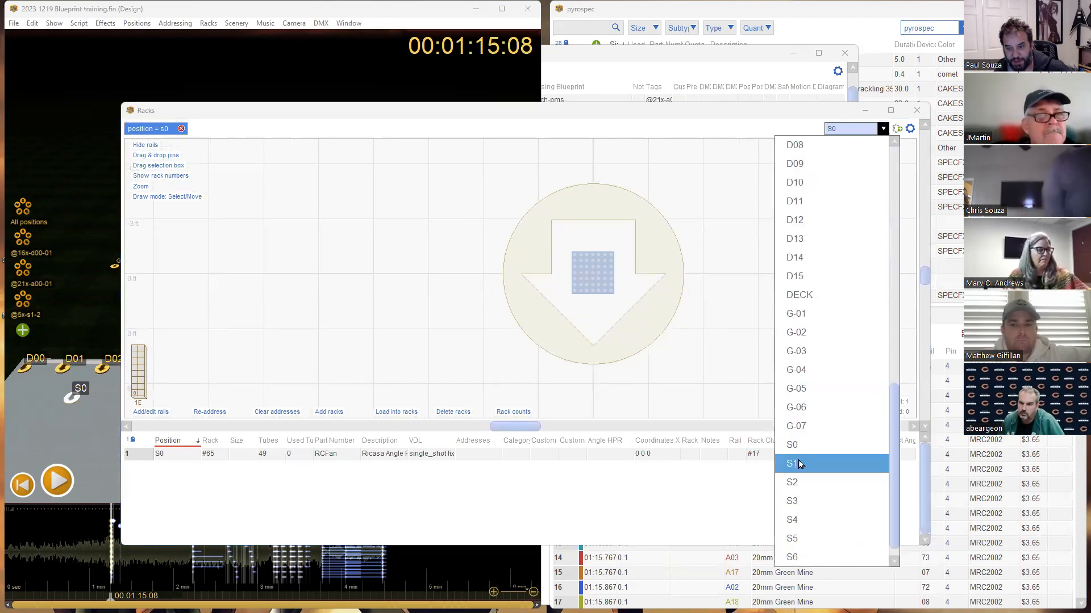
{"action": "left_click", "coordinate": [824, 463]}
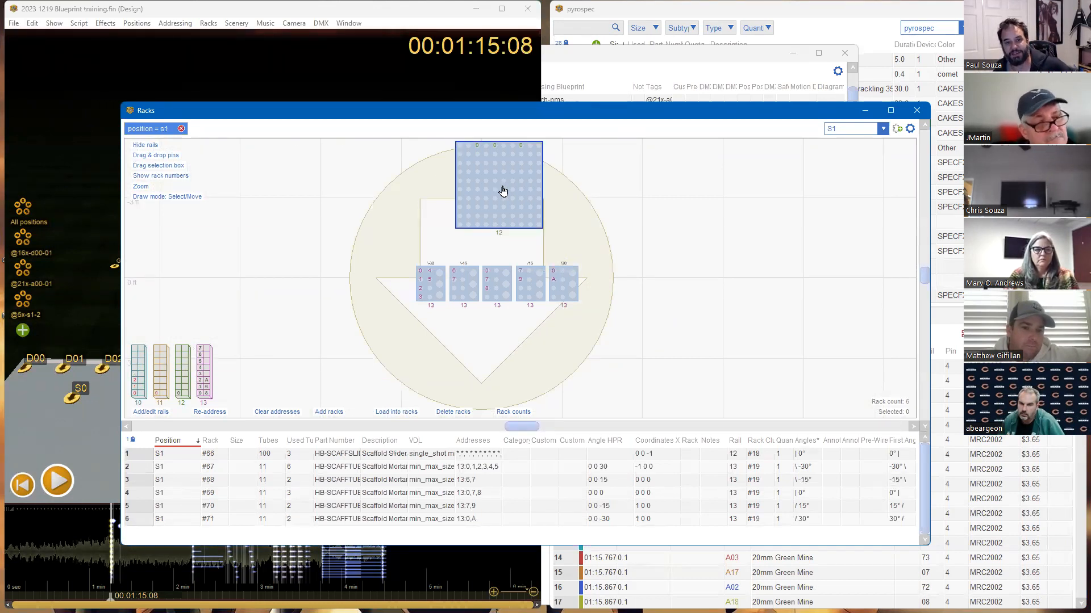
{"action": "scroll", "coordinate": [568, 267], "scroll_direction": "up", "scroll_amount": 3}
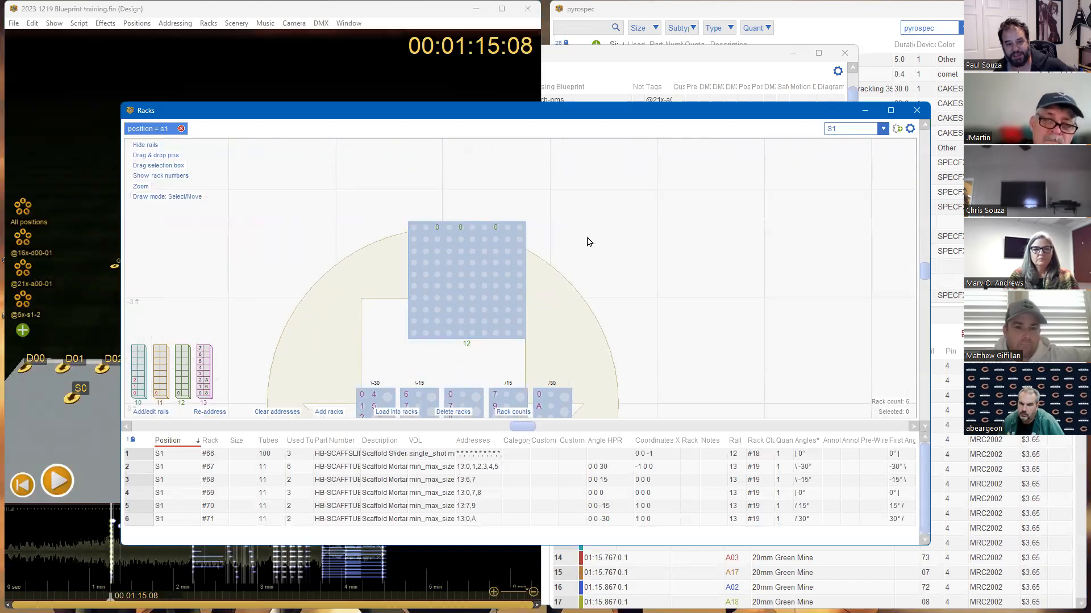
{"action": "left_click_drag", "start_coordinate": [592, 241], "coordinate": [596, 170]}
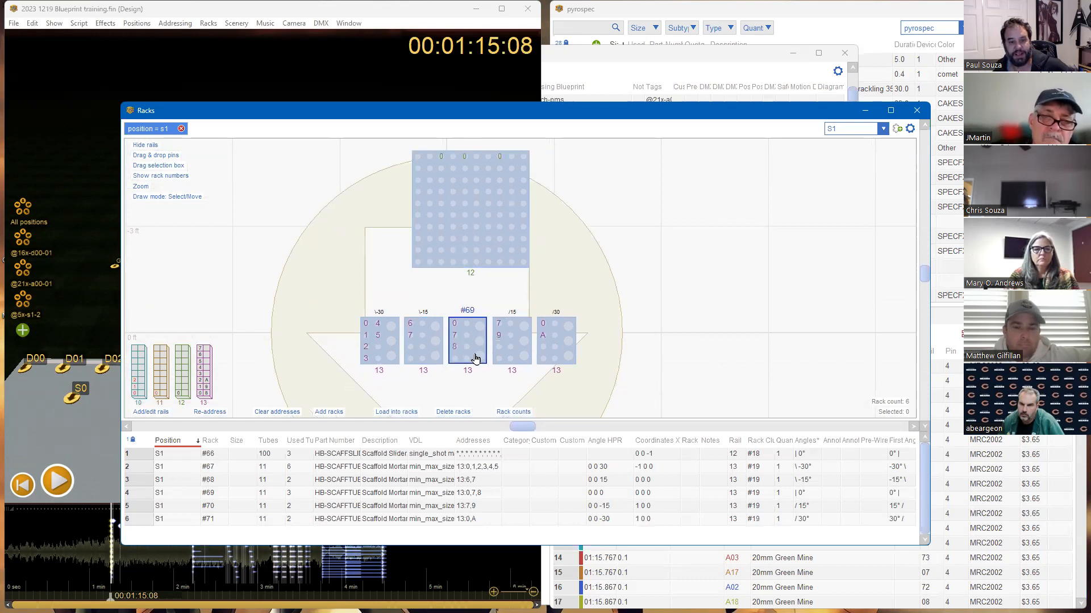
{"action": "scroll", "coordinate": [499, 359], "scroll_direction": "up", "scroll_amount": 3}
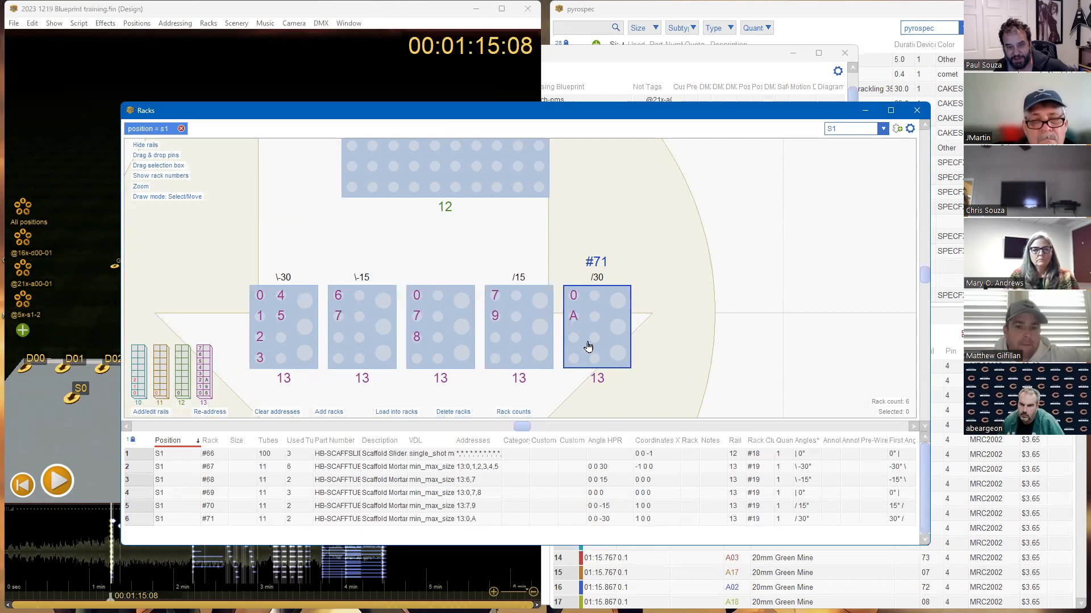
Bring the design view forward and look closer at the scaffold and arch positions around the stage
{"action": "scroll", "coordinate": [650, 261], "scroll_direction": "down", "scroll_amount": 2}
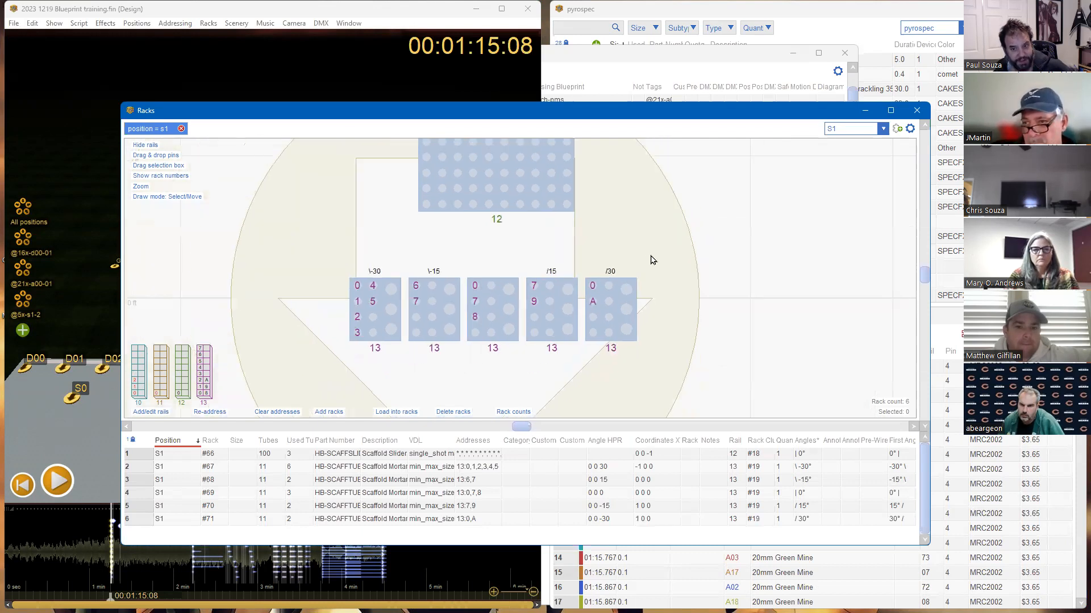
{"action": "left_click", "coordinate": [841, 130]}
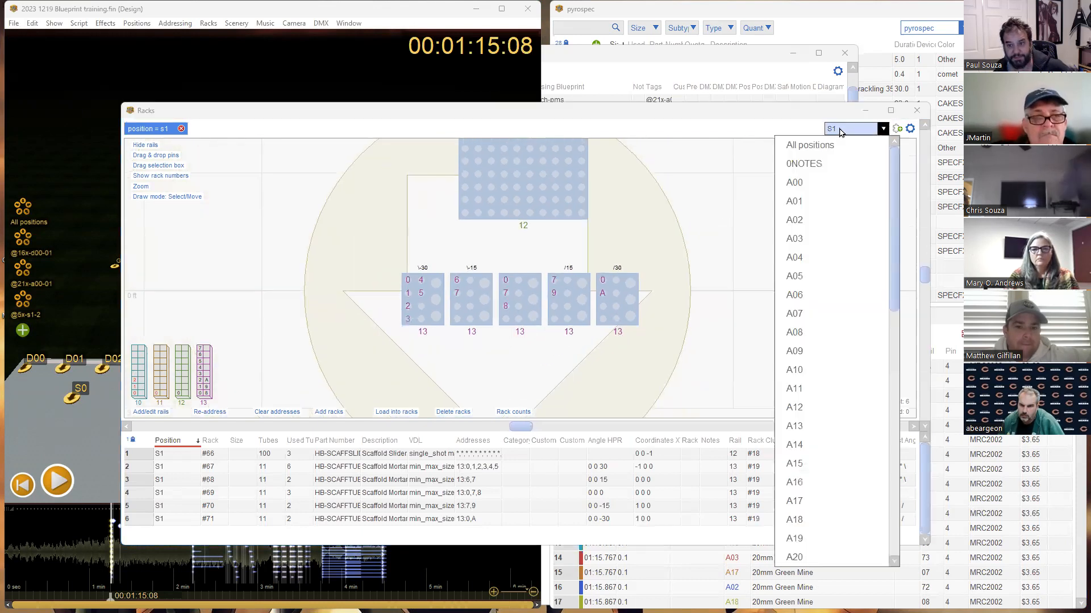
{"action": "left_click", "coordinate": [369, 90]}
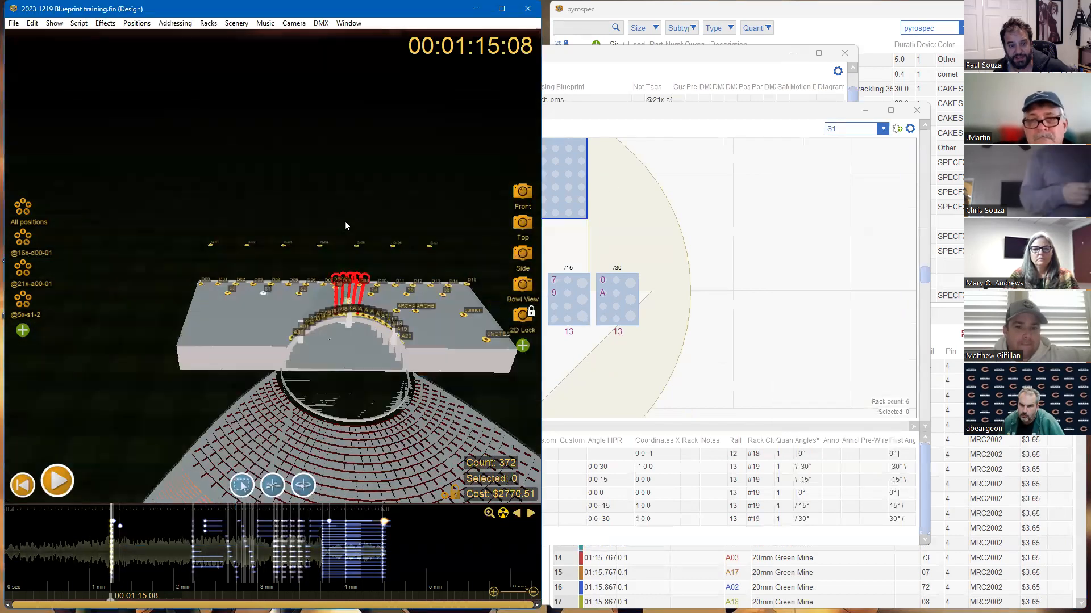
{"action": "scroll", "coordinate": [247, 364], "scroll_direction": "up", "scroll_amount": 3}
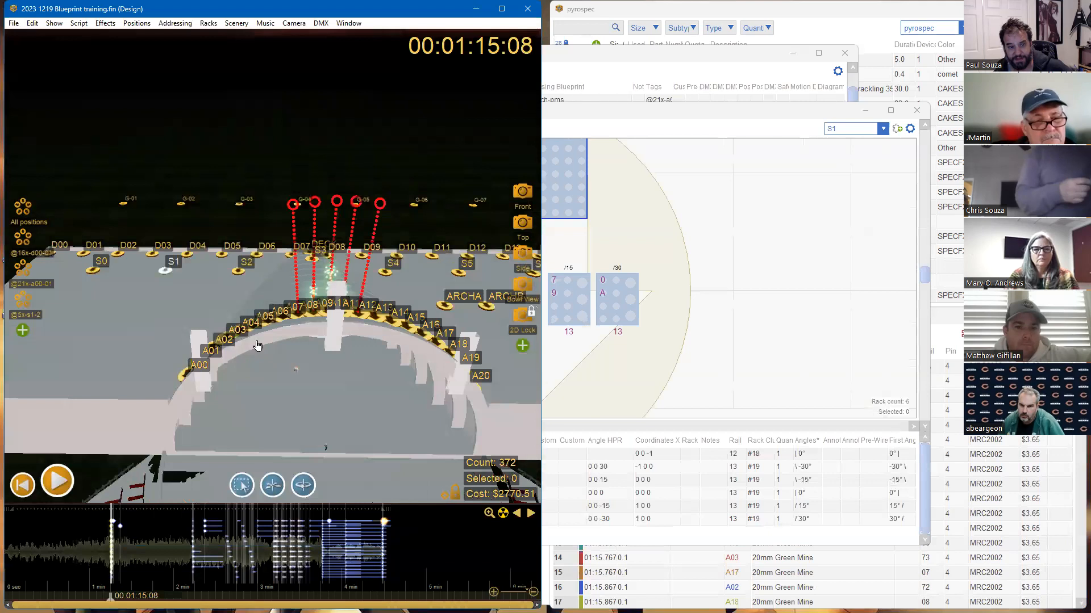
{"action": "left_click", "coordinate": [880, 129]}
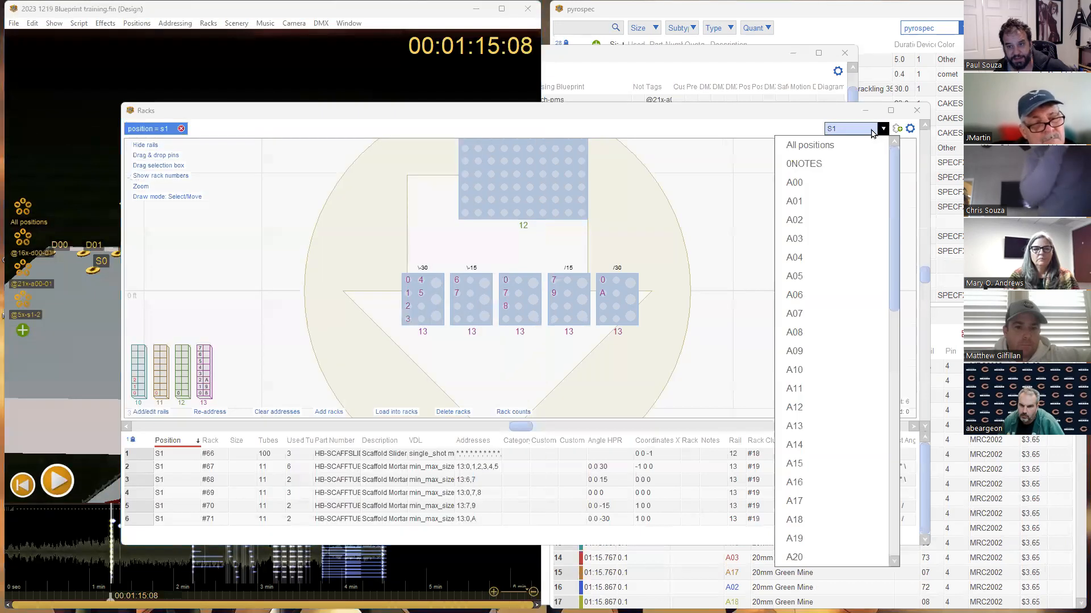
{"action": "left_click", "coordinate": [807, 127]}
{"action": "left_click", "coordinate": [230, 90]}
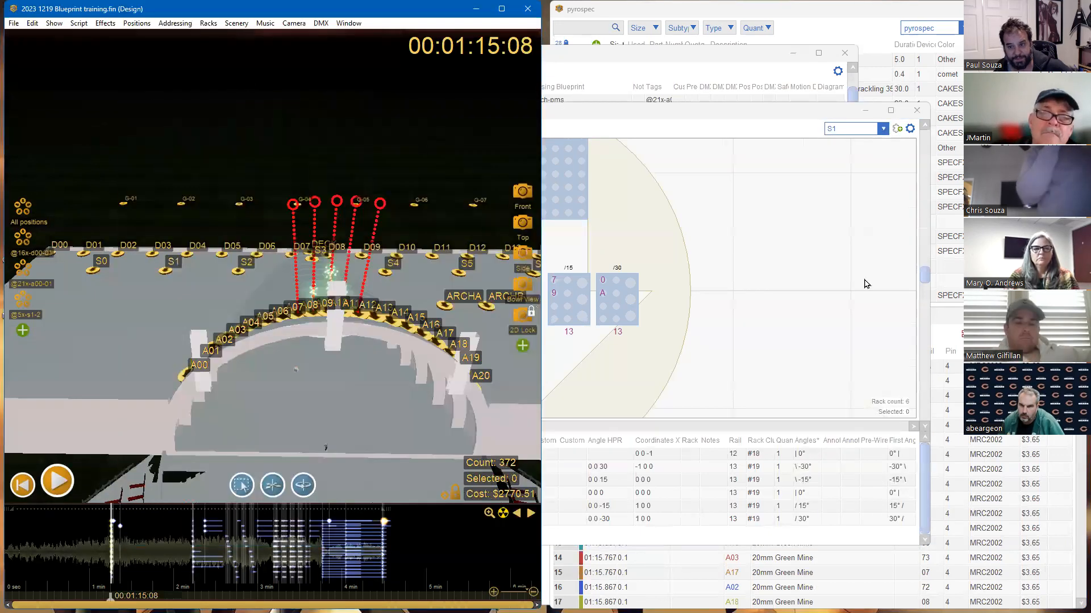
Widen the script window filtered to positions S1 to S5 and sort its events by Position and Custom Script Field
{"action": "left_click", "coordinate": [852, 343]}
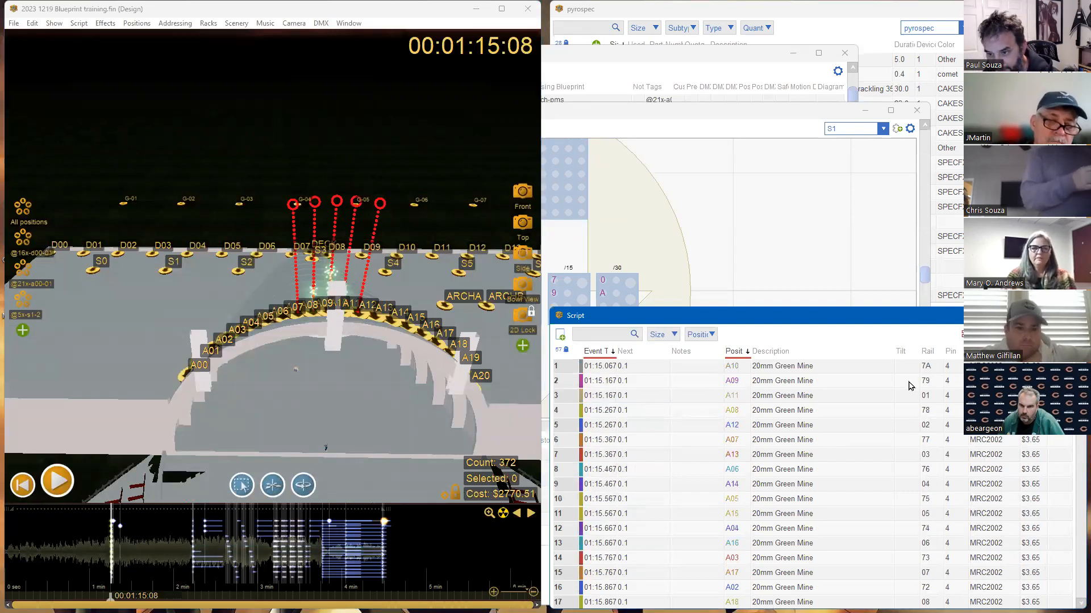
{"action": "scroll", "coordinate": [909, 386], "scroll_direction": "up", "scroll_amount": 2, "text": "ctrl"}
{"action": "scroll", "coordinate": [909, 386], "scroll_direction": "up", "scroll_amount": 2, "text": "ctrl"}
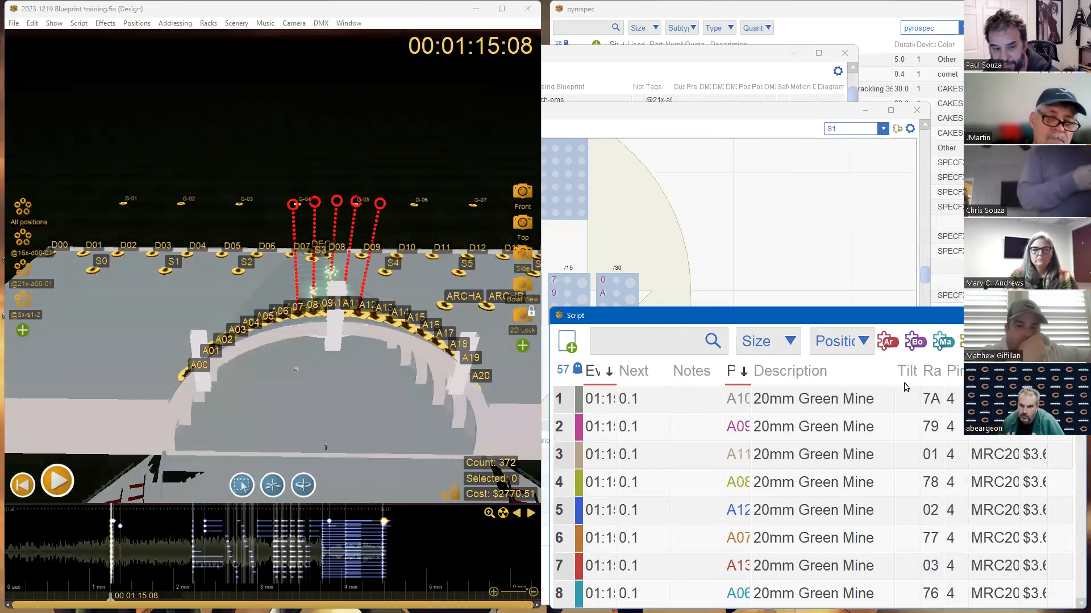
{"action": "scroll", "coordinate": [905, 387], "scroll_direction": "down", "scroll_amount": 1, "text": "ctrl"}
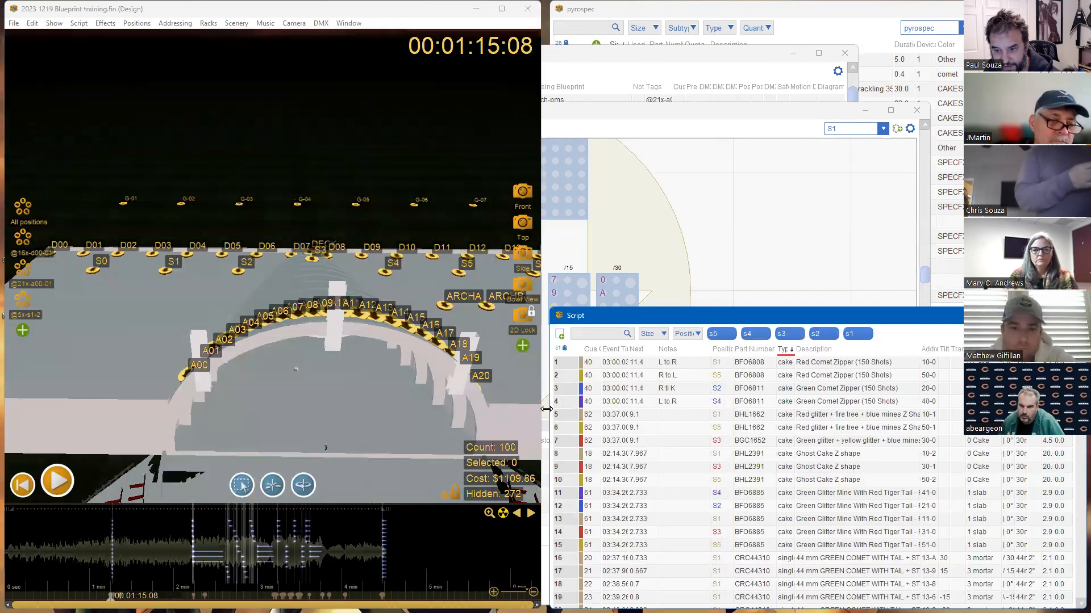
{"action": "left_click_drag", "start_coordinate": [547, 409], "coordinate": [4, 409]}
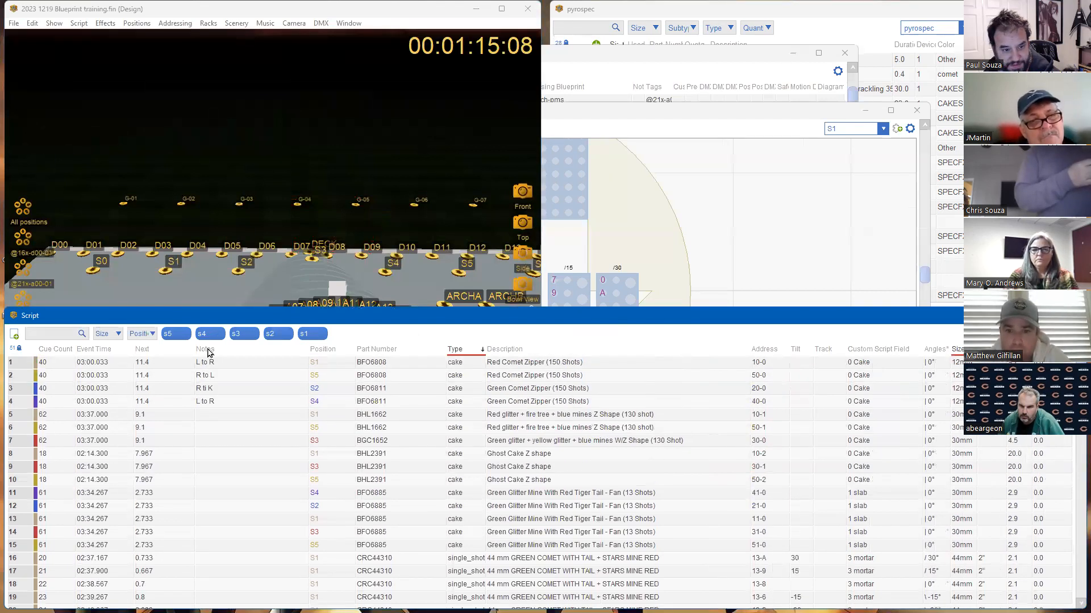
{"action": "left_click", "coordinate": [334, 350]}
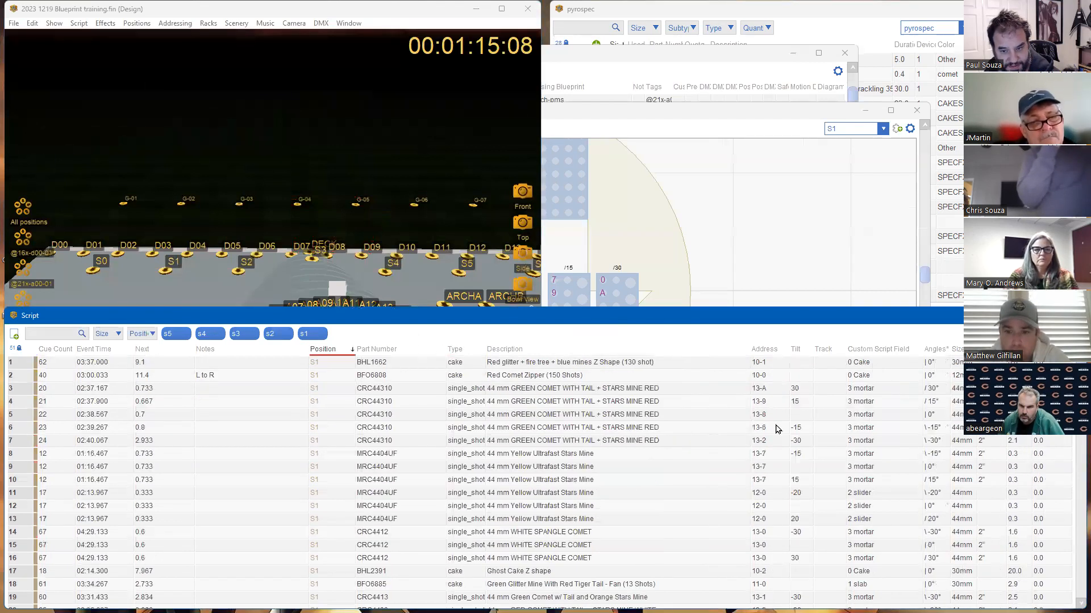
{"action": "left_click", "coordinate": [899, 349]}
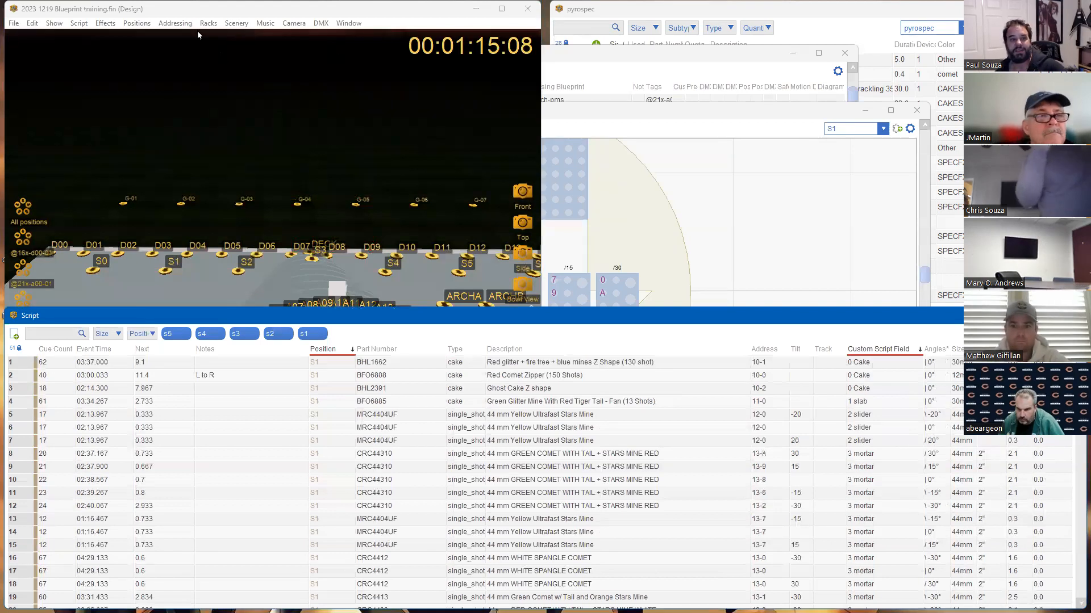
Address the show using the blueprints assigned to positions and close the addressing summary
{"action": "left_click", "coordinate": [175, 23]}
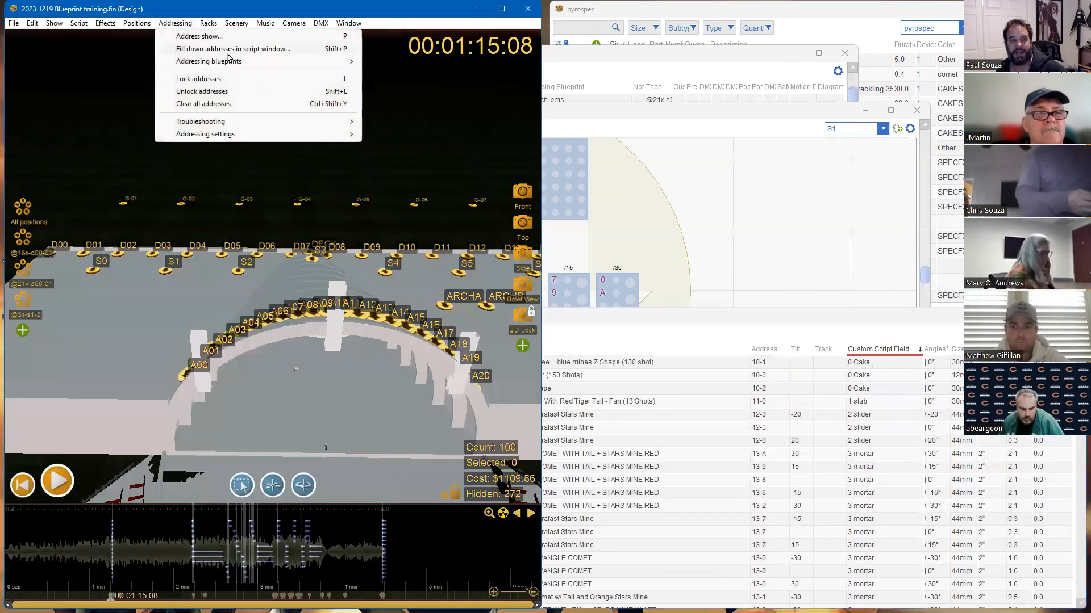
{"action": "mouse_move", "coordinate": [222, 63]}
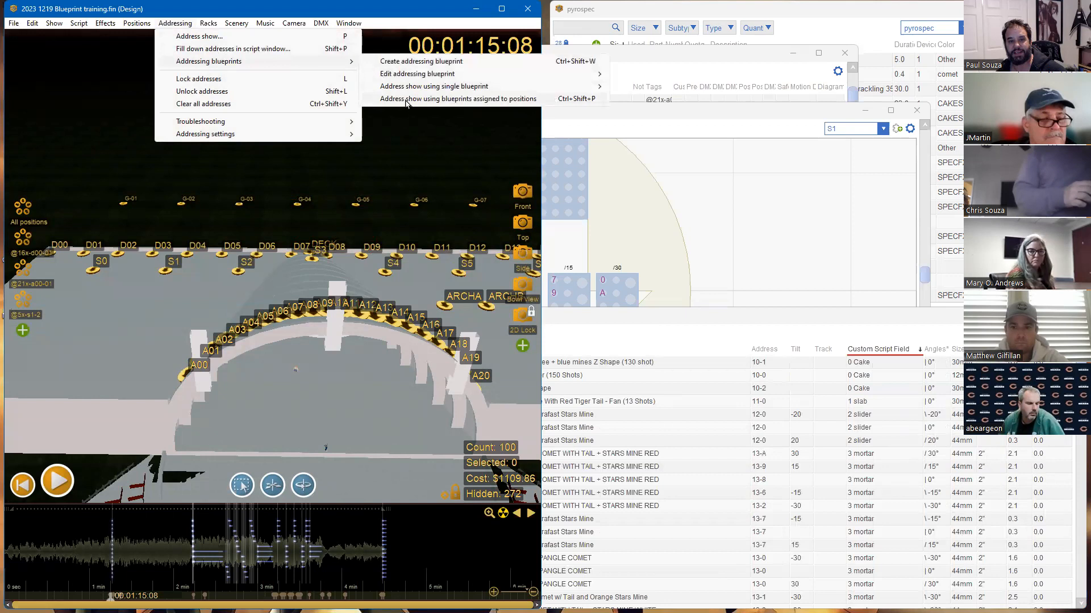
{"action": "left_click", "coordinate": [438, 99]}
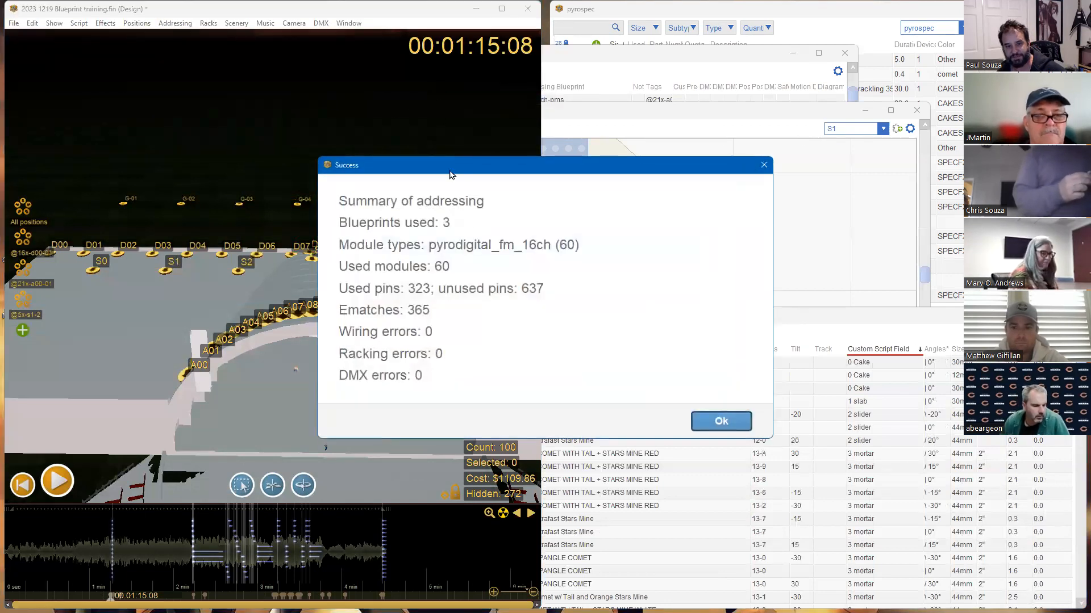
{"action": "left_click", "coordinate": [698, 421]}
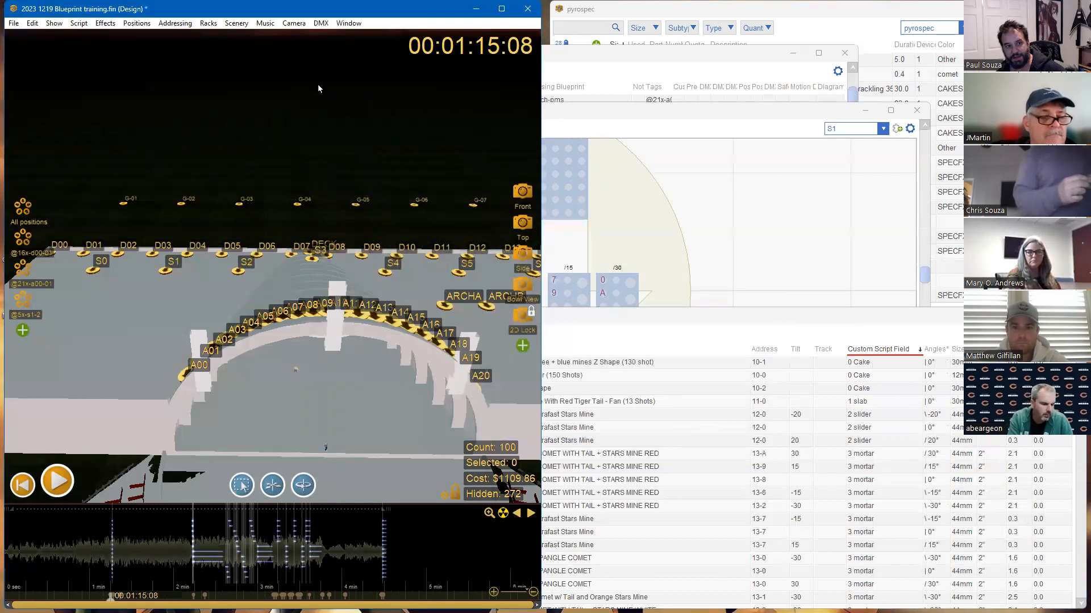
Open the BowlScaff-pms addressing blueprint, review its sort order and module constraints, and close it without saving
{"action": "left_click", "coordinate": [209, 23]}
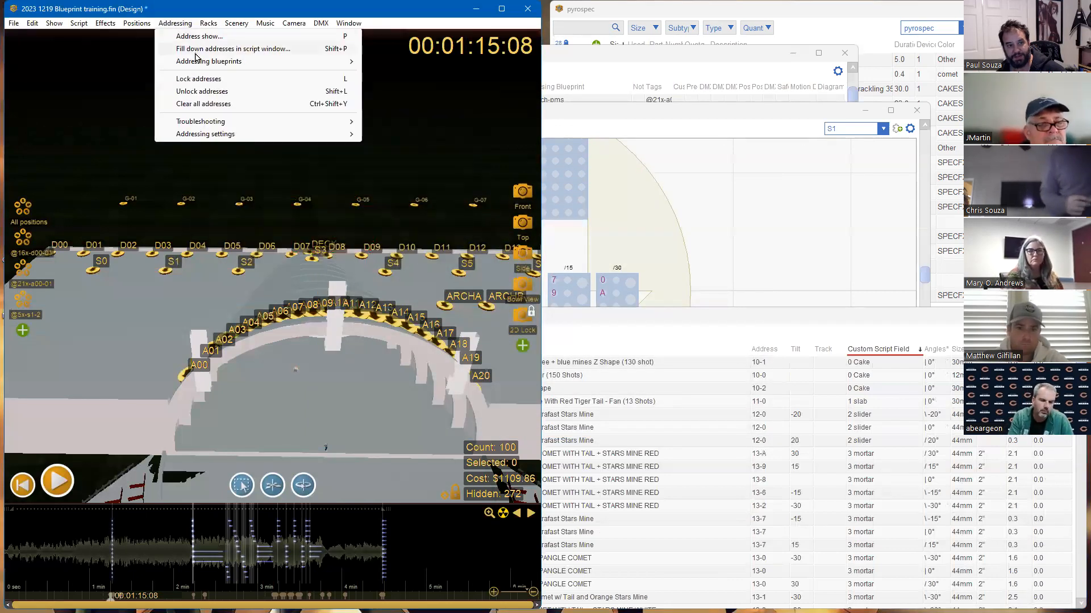
{"action": "mouse_move", "coordinate": [206, 63]}
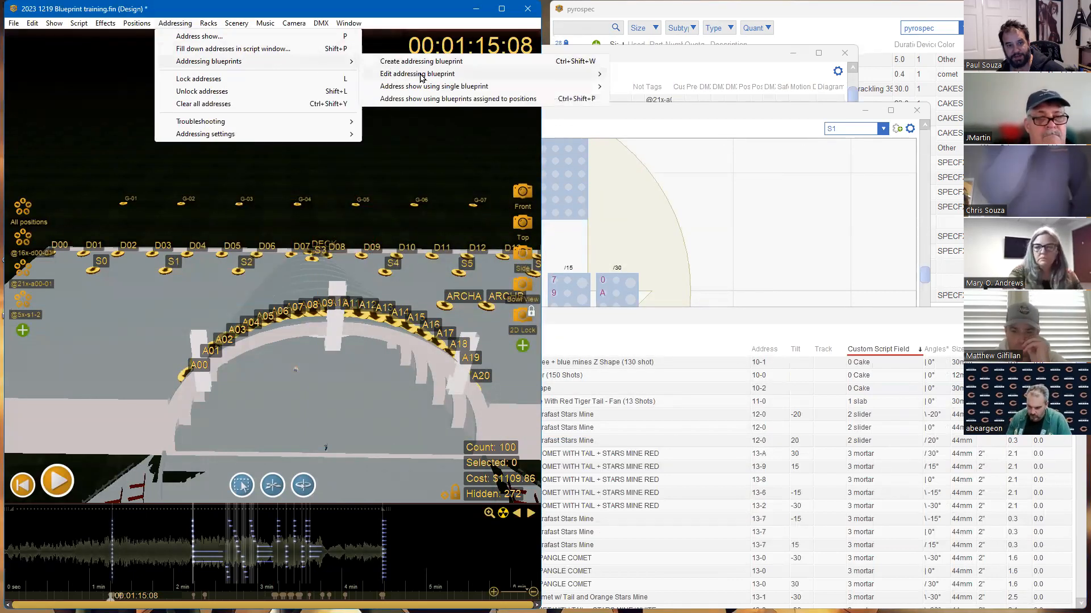
{"action": "mouse_move", "coordinate": [585, 87]}
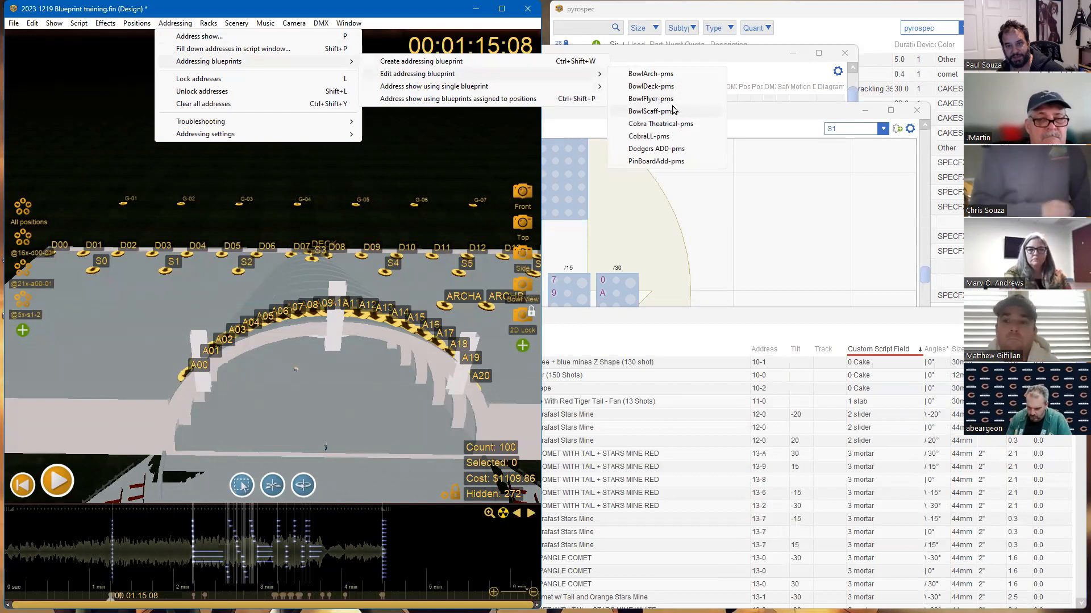
{"action": "left_click", "coordinate": [651, 111]}
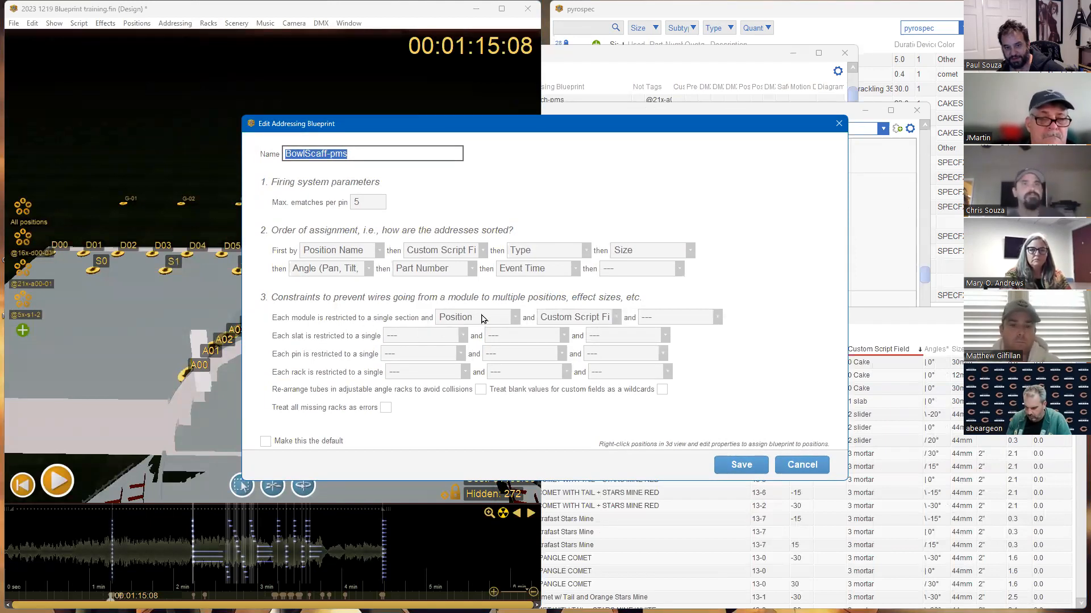
{"action": "left_click", "coordinate": [555, 316]}
{"action": "left_click", "coordinate": [557, 313]}
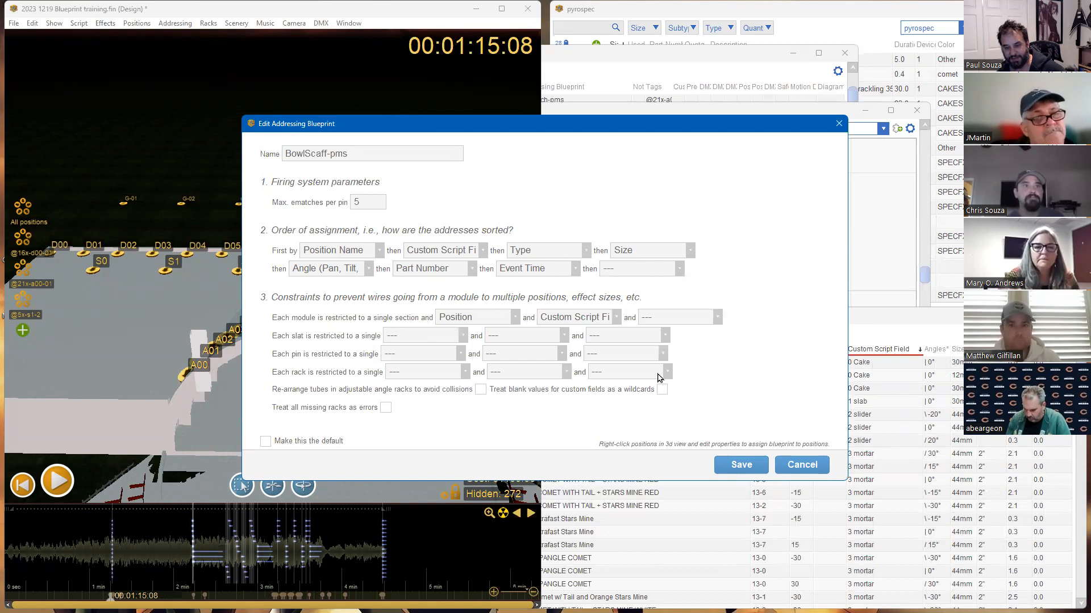
{"action": "left_click", "coordinate": [787, 466]}
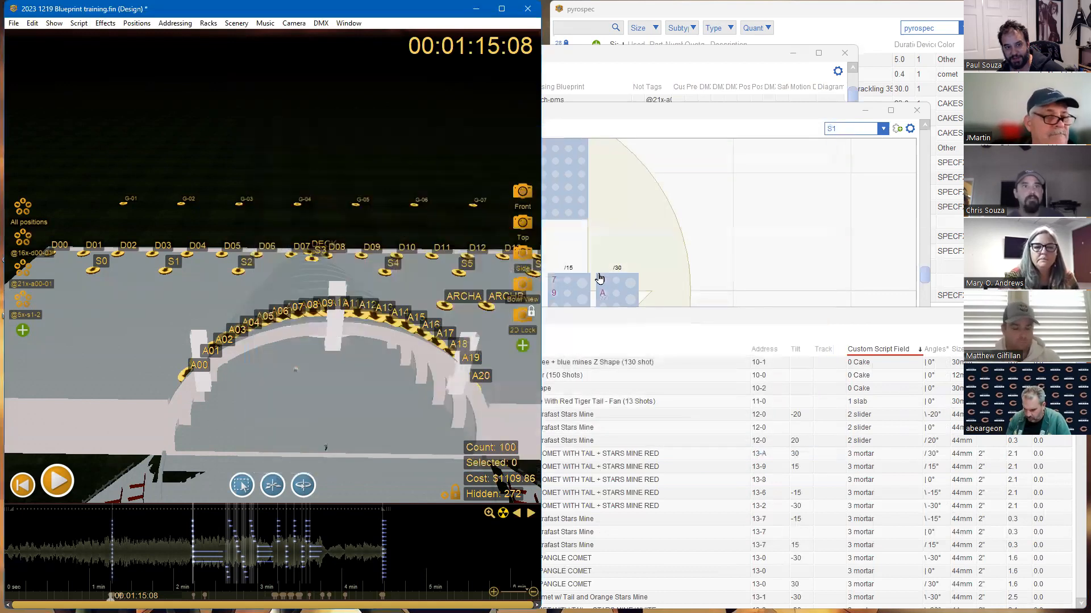
Open the BowlDeck-pms addressing blueprint, review its order of assignment, and close it without saving
{"action": "left_click", "coordinate": [208, 23]}
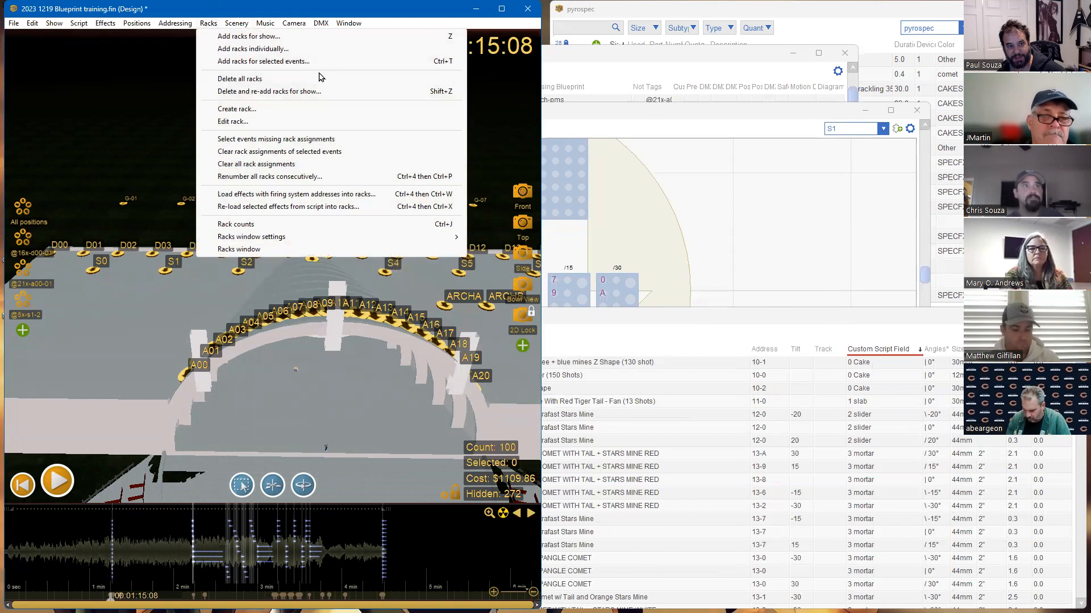
{"action": "left_click", "coordinate": [175, 23]}
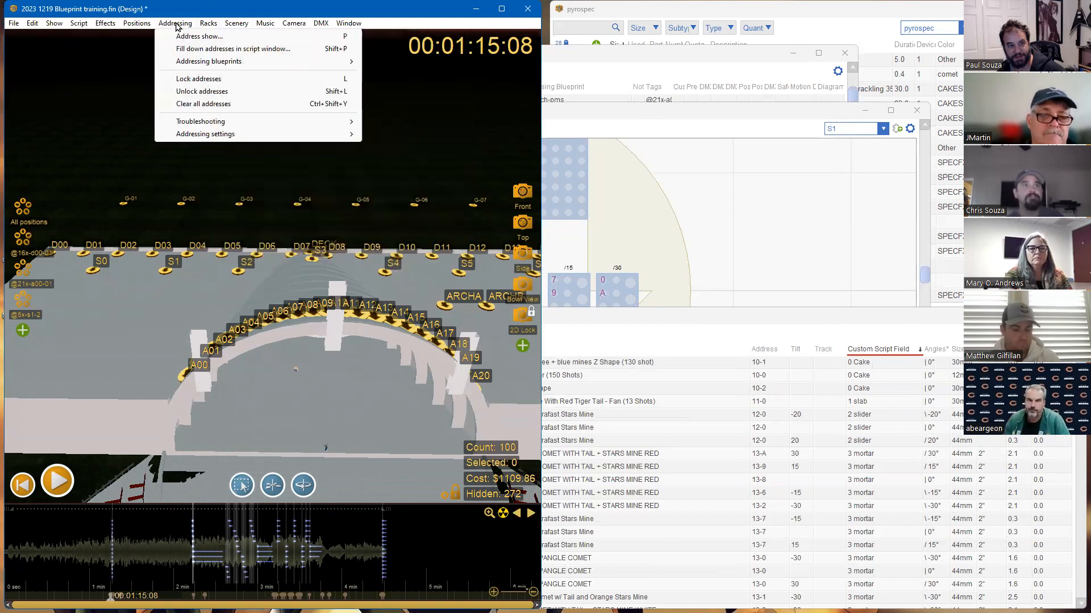
{"action": "mouse_move", "coordinate": [220, 62]}
{"action": "mouse_move", "coordinate": [568, 73]}
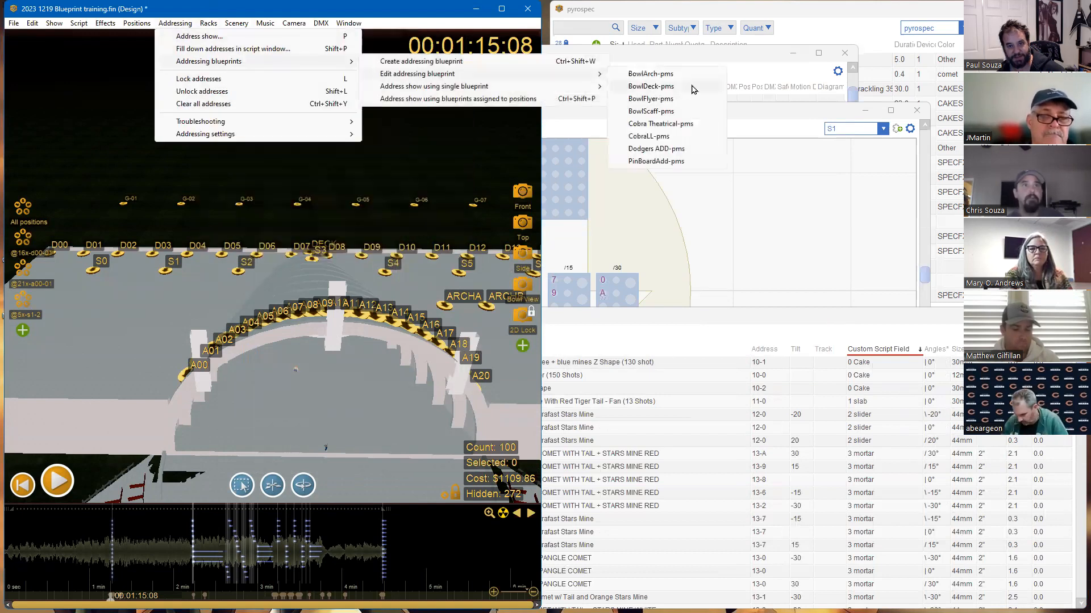
{"action": "left_click", "coordinate": [650, 86]}
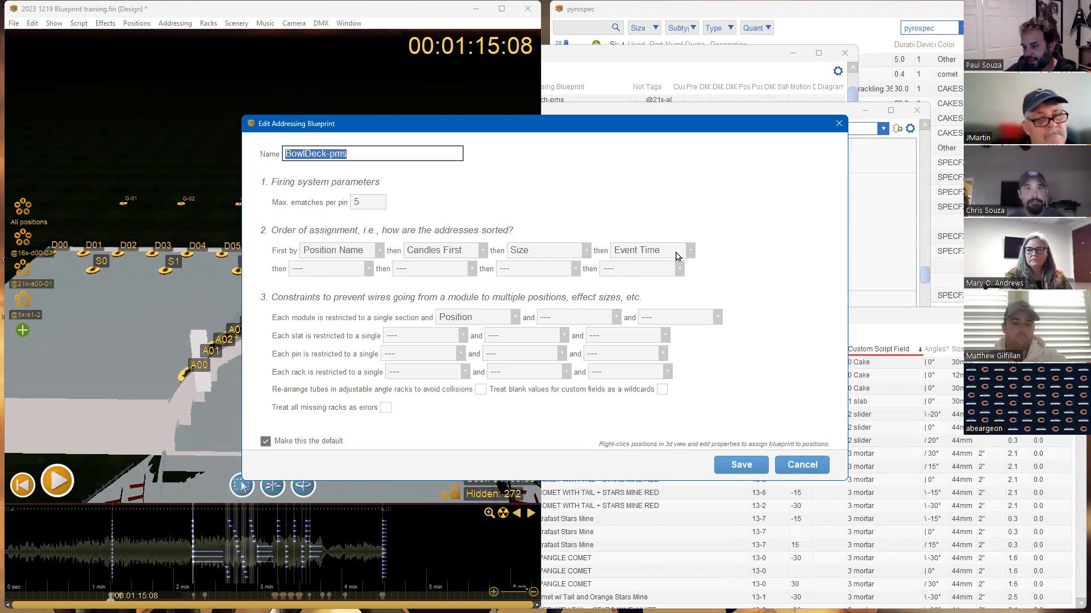
{"action": "left_click", "coordinate": [801, 462]}
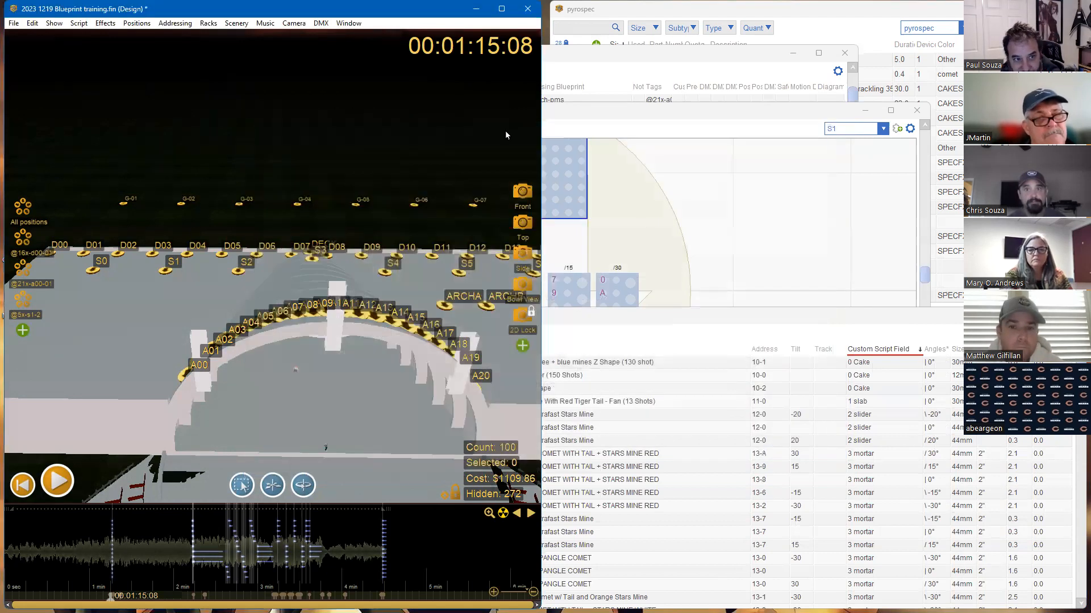
Open the BowlArch-pms addressing blueprint, review its order of assignment and constraints, and close it without saving
{"action": "left_click", "coordinate": [175, 23]}
{"action": "mouse_move", "coordinate": [329, 62]}
{"action": "mouse_move", "coordinate": [438, 78]}
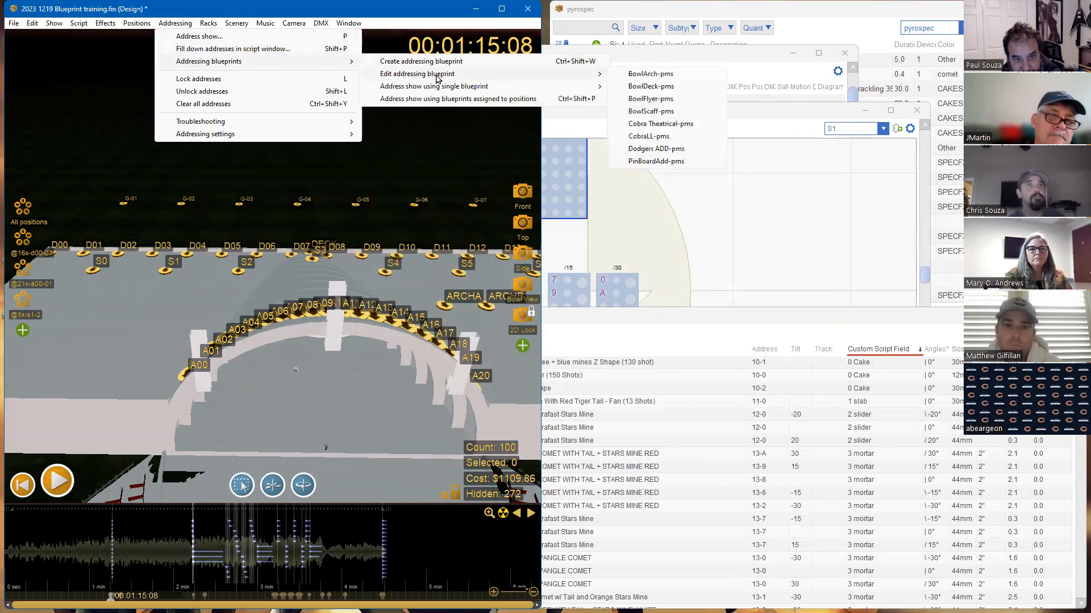
{"action": "mouse_move", "coordinate": [562, 91]}
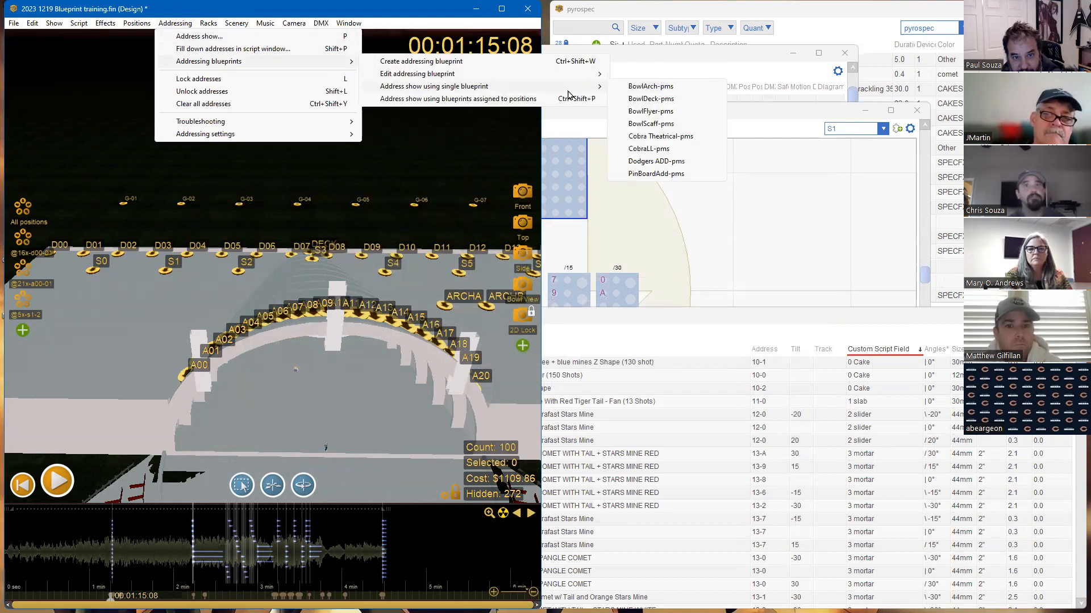
{"action": "left_click", "coordinate": [630, 74]}
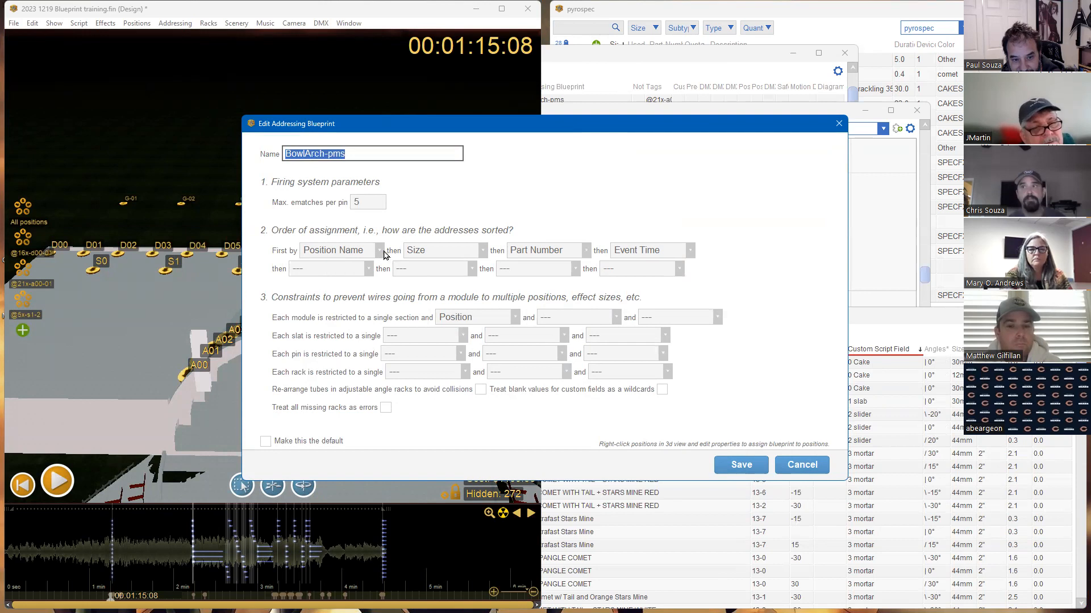
{"action": "left_click", "coordinate": [801, 465]}
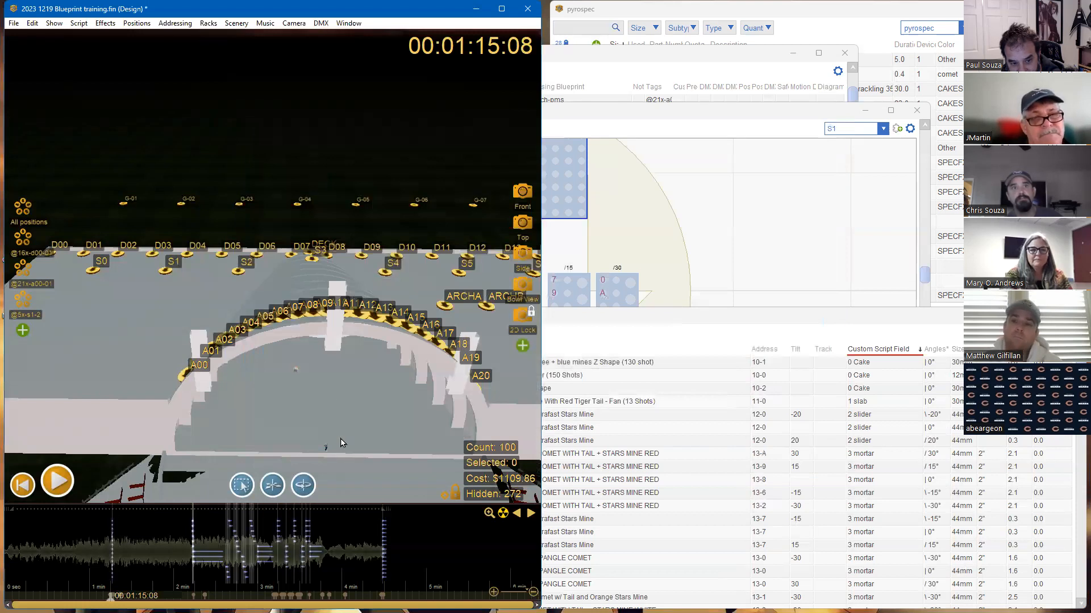
Open the Dodgers ADD-pms addressing blueprint, review its order of assignment and constraints, and close it without saving
{"action": "mouse_move", "coordinate": [352, 364]}
{"action": "left_mouse_down"}
{"action": "mouse_move", "coordinate": [341, 403]}
{"action": "mouse_move", "coordinate": [348, 354]}
{"action": "left_mouse_up"}
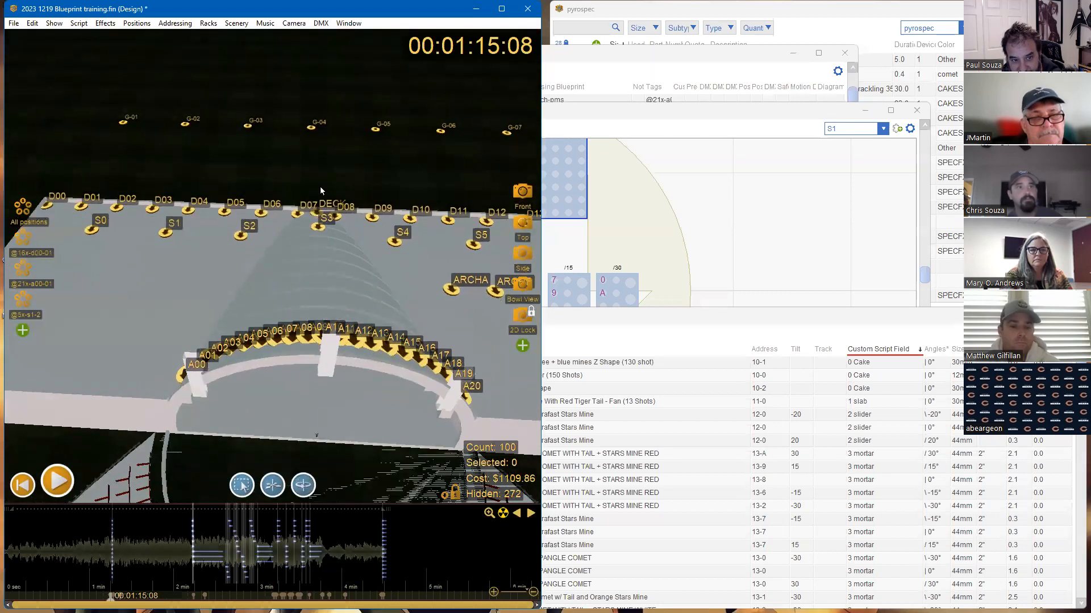
{"action": "left_click_drag", "start_coordinate": [361, 278], "coordinate": [307, 254]}
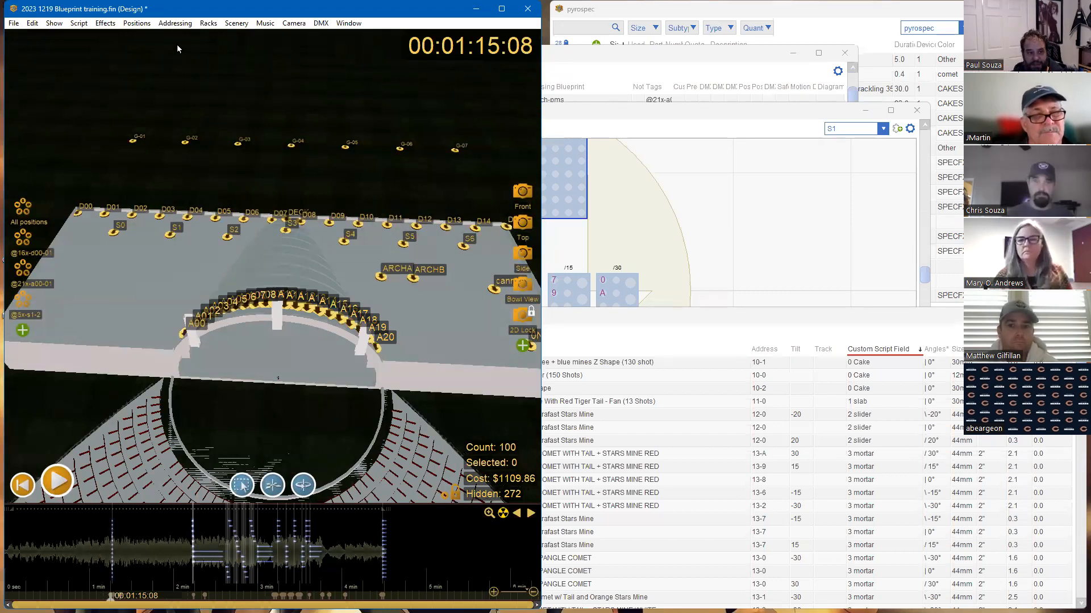
{"action": "left_click", "coordinate": [175, 23]}
{"action": "mouse_move", "coordinate": [218, 64]}
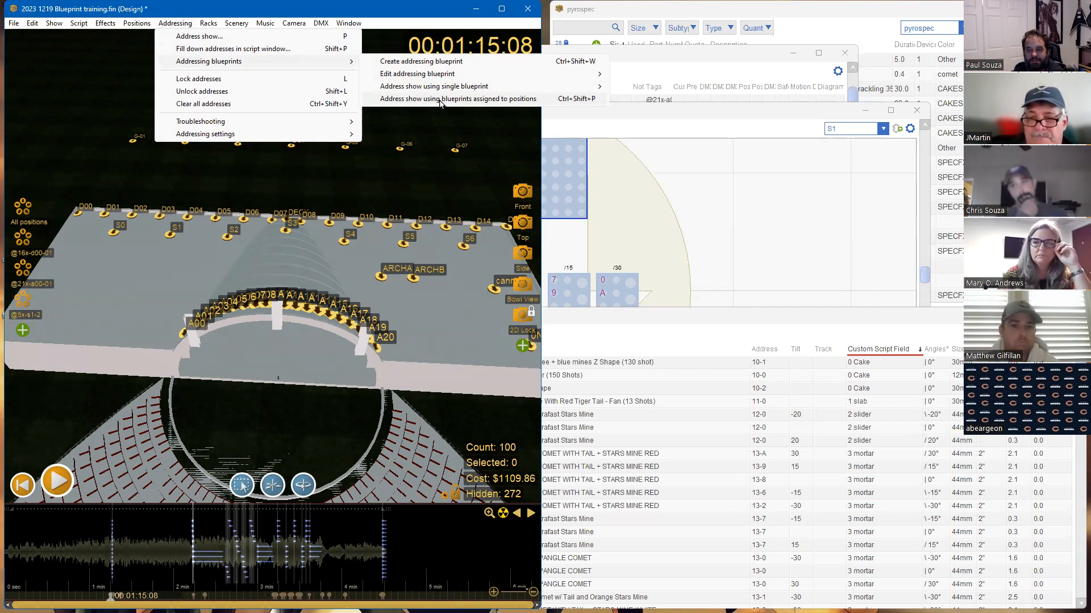
{"action": "mouse_move", "coordinate": [446, 93]}
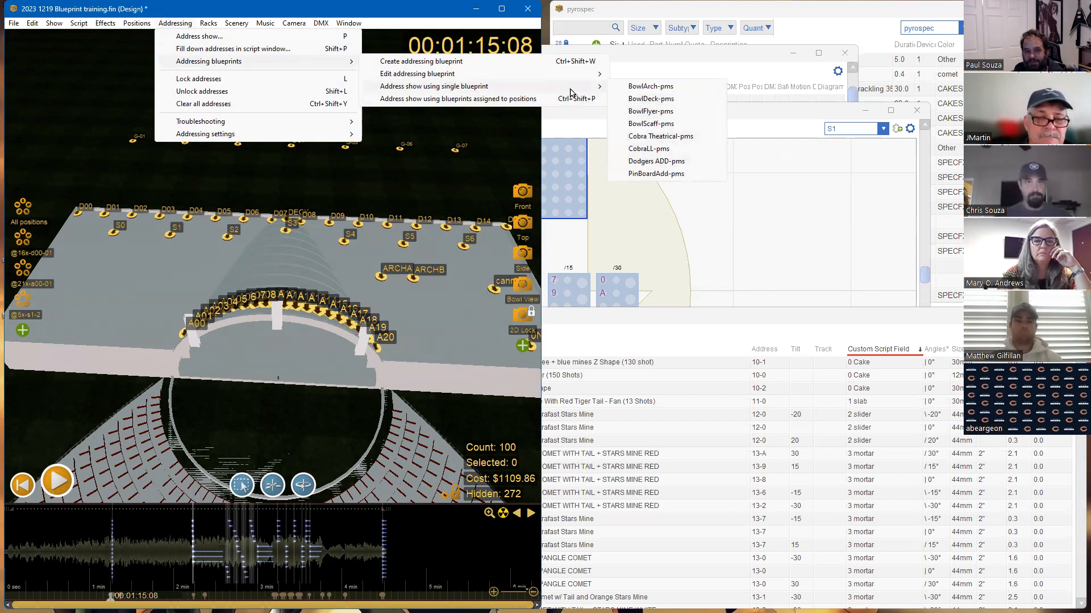
{"action": "mouse_move", "coordinate": [604, 76]}
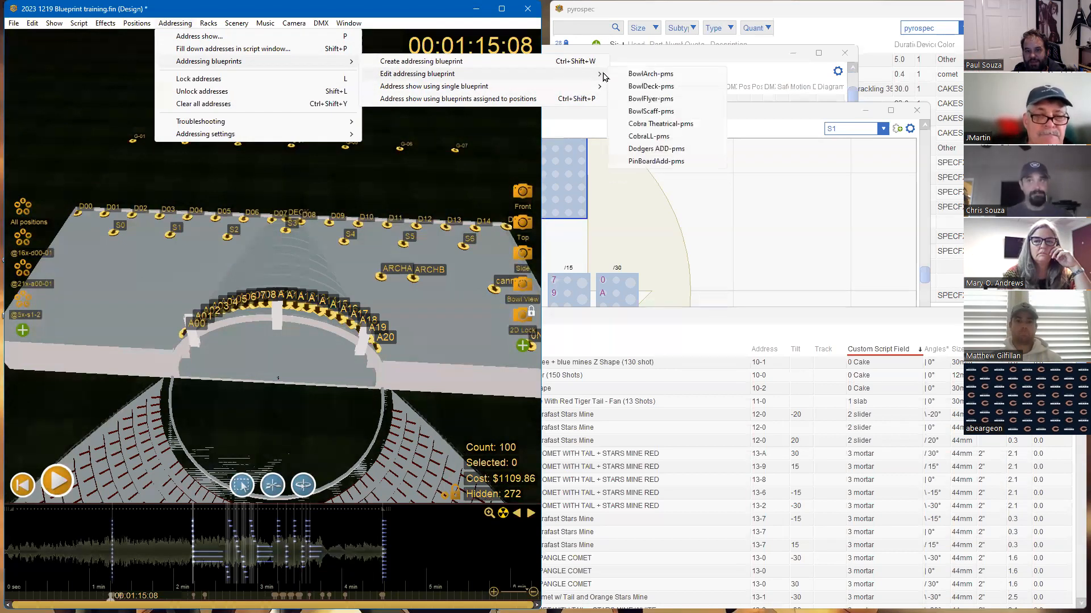
{"action": "left_click", "coordinate": [659, 149]}
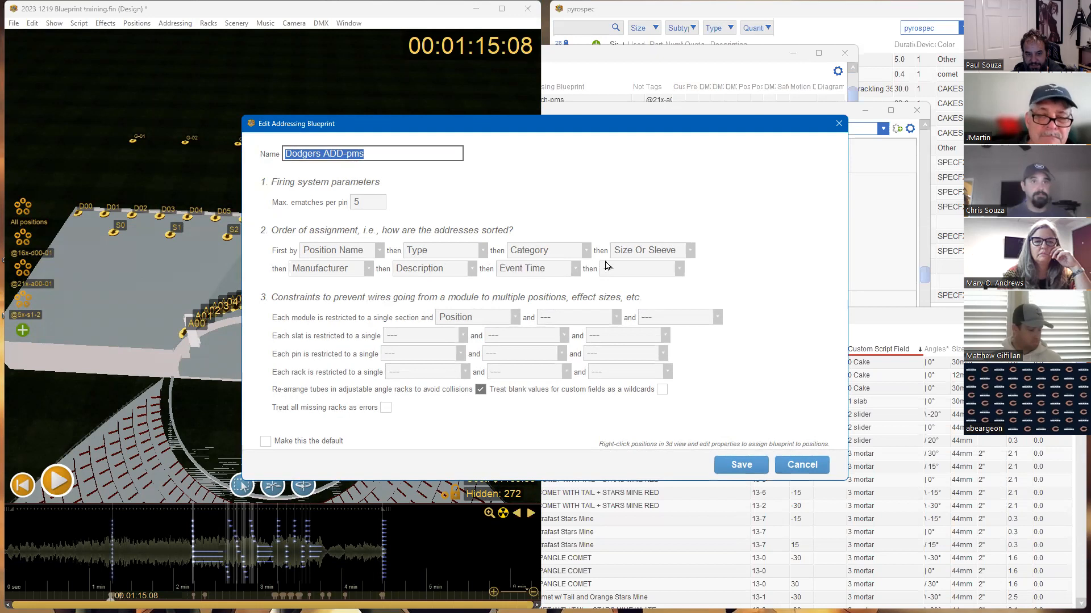
{"action": "left_click", "coordinate": [796, 465]}
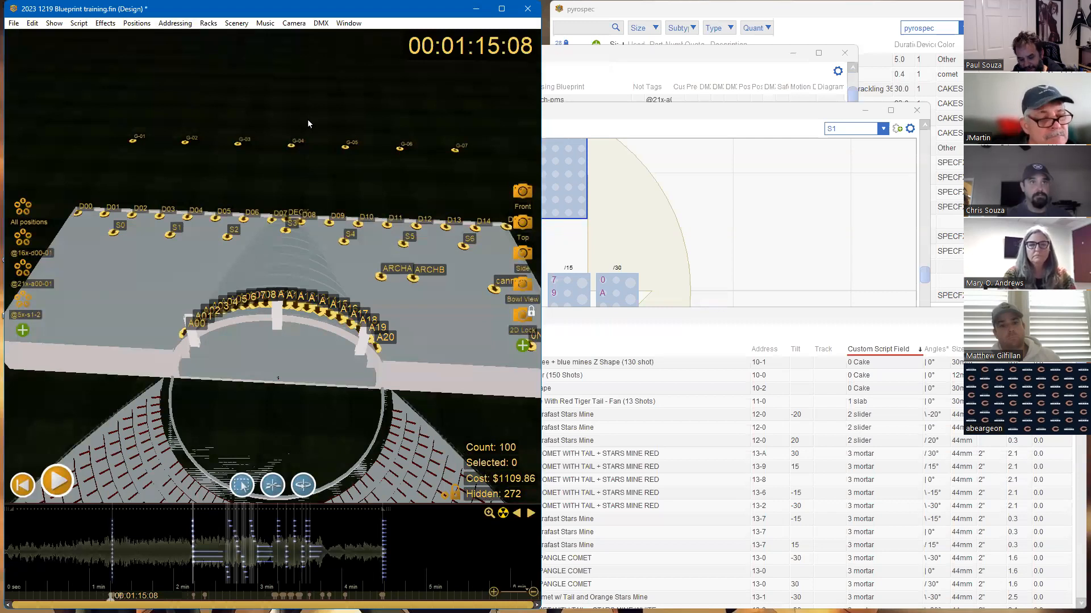
Save the blueprint training show and switch to the 2023 1219 Training Part 1 - Site.fin show
{"action": "key", "text": "ctrl+s"}
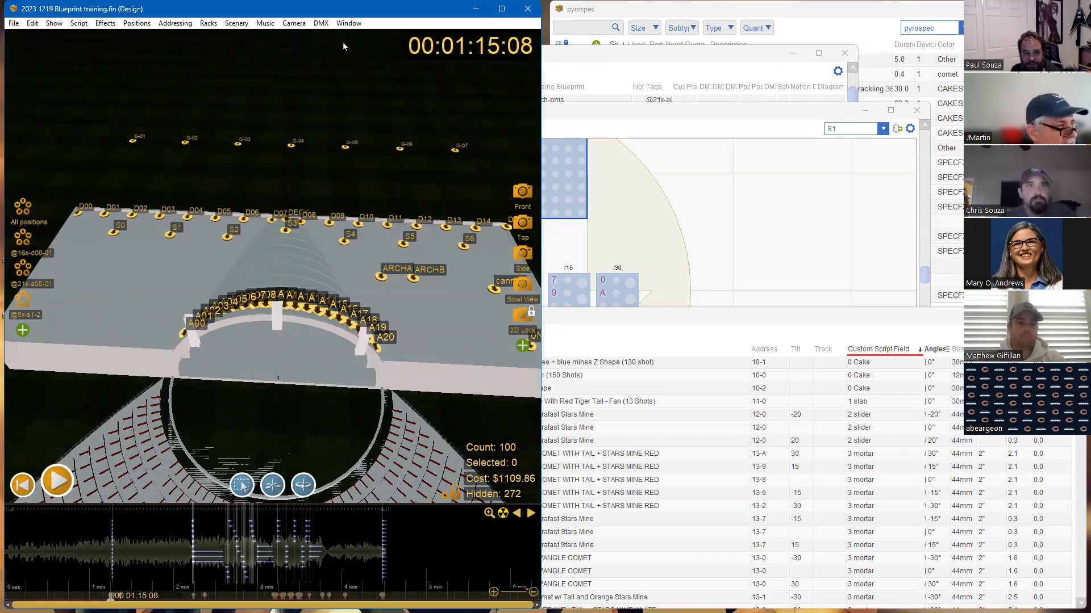
{"action": "left_click", "coordinate": [345, 26]}
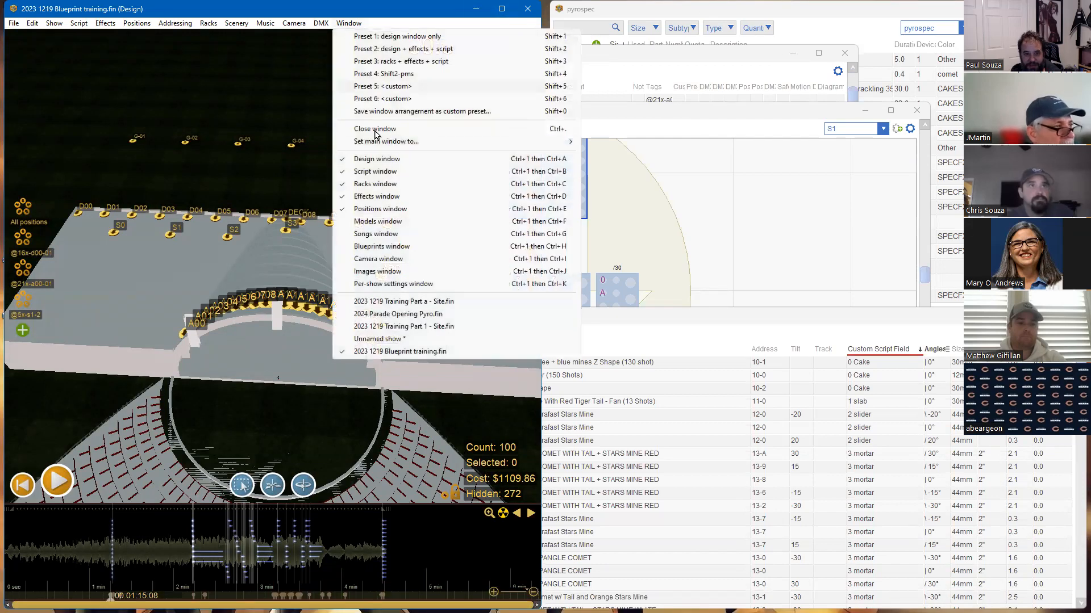
{"action": "left_click", "coordinate": [391, 329]}
Open the Address Show settings and clear every sort criterion after Position Name
{"action": "left_click", "coordinate": [209, 23]}
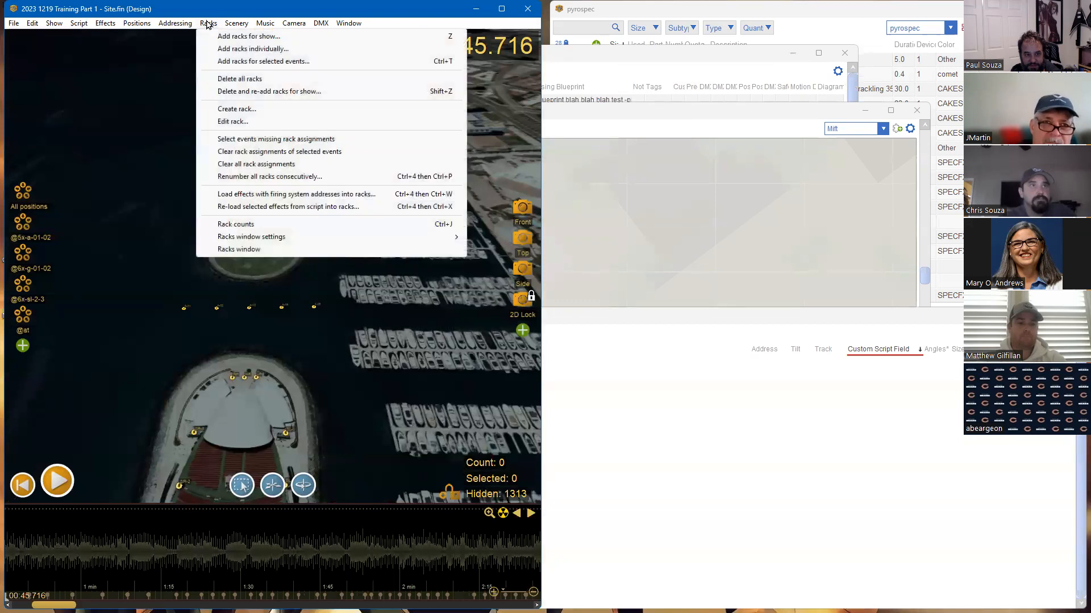
{"action": "left_click", "coordinate": [195, 38]}
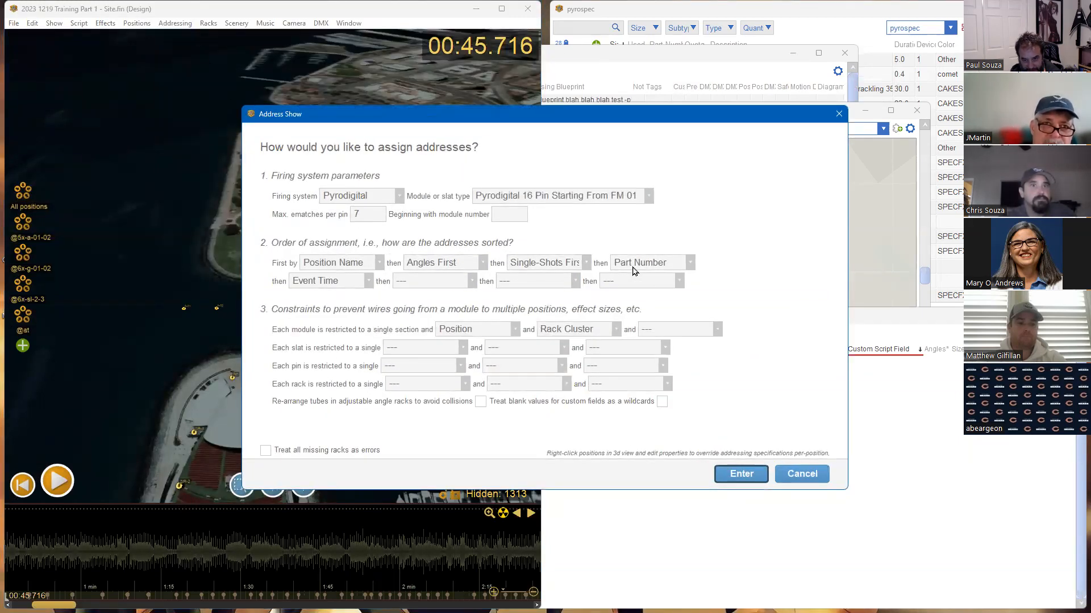
{"action": "left_click", "coordinate": [483, 263]}
{"action": "left_click", "coordinate": [483, 278]}
{"action": "left_click", "coordinate": [543, 265]}
{"action": "left_click", "coordinate": [548, 279]}
{"action": "left_click", "coordinate": [653, 264]}
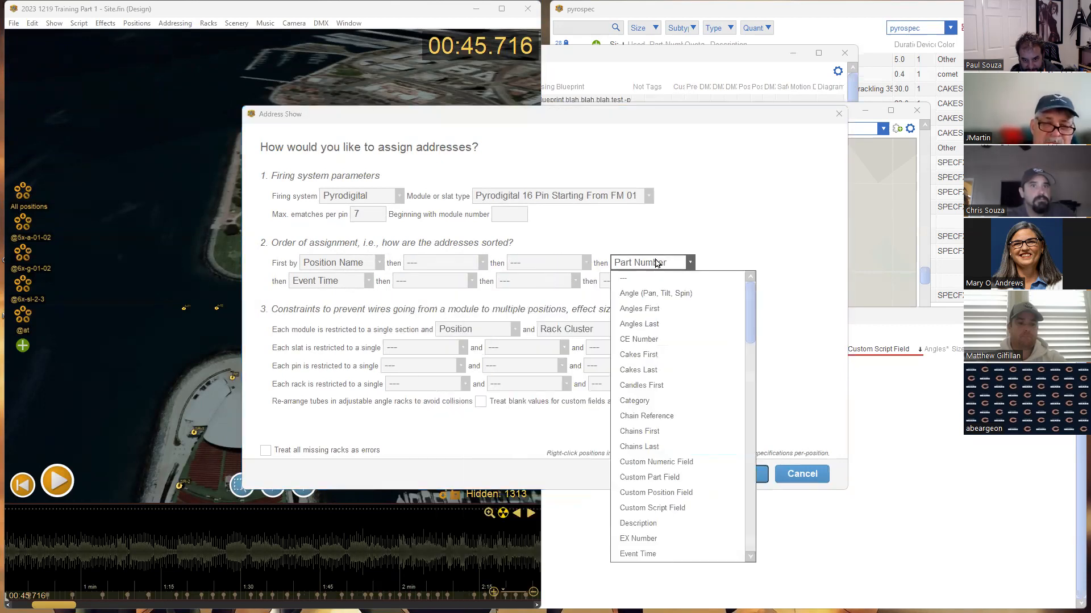
{"action": "left_click", "coordinate": [650, 279]}
{"action": "left_click", "coordinate": [367, 282]}
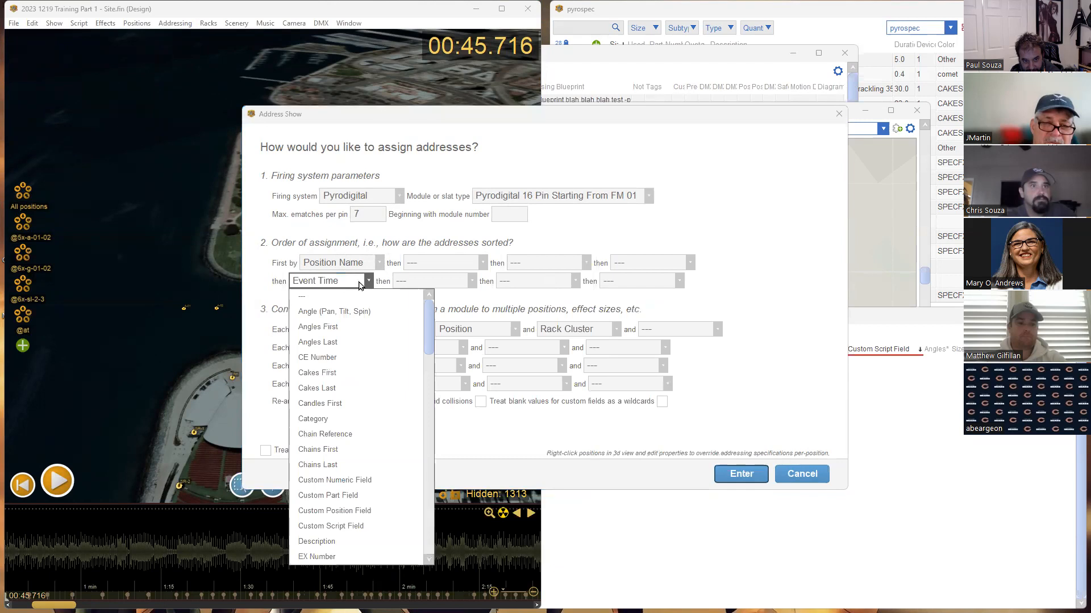
{"action": "left_click", "coordinate": [358, 297]}
Set the order of assignment after Position Name to Part Number and then Event Time
{"action": "left_click", "coordinate": [482, 263]}
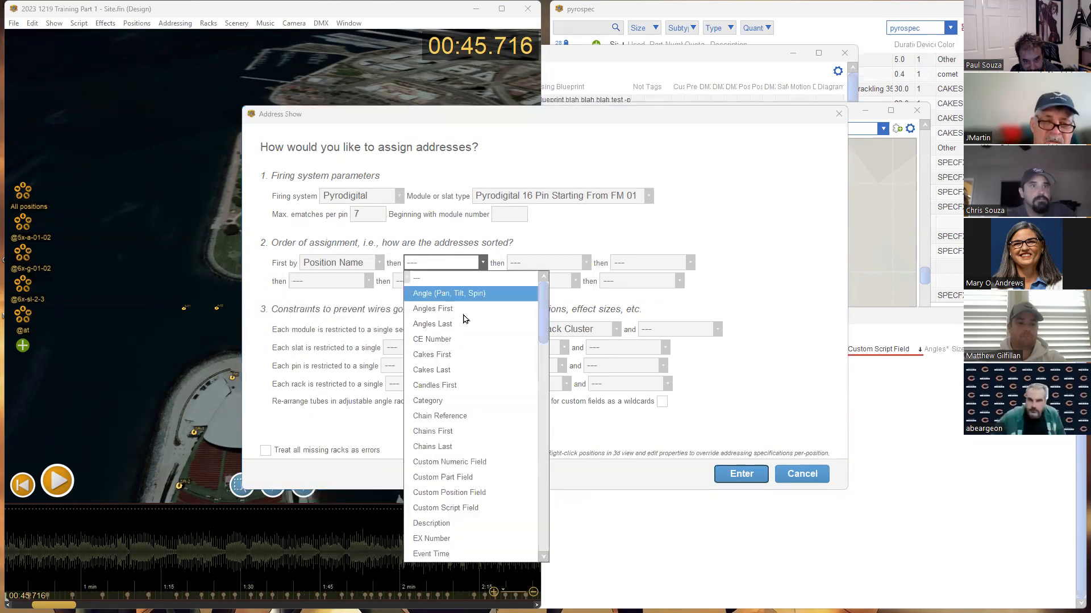
{"action": "scroll", "coordinate": [468, 380], "scroll_direction": "down", "scroll_amount": 7}
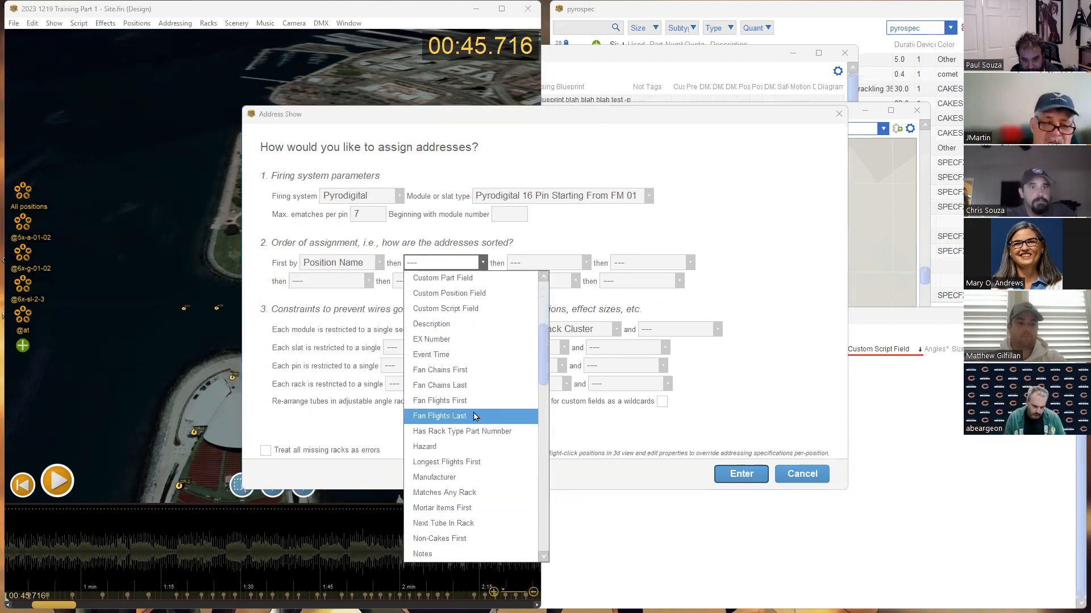
{"action": "left_click", "coordinate": [462, 493]}
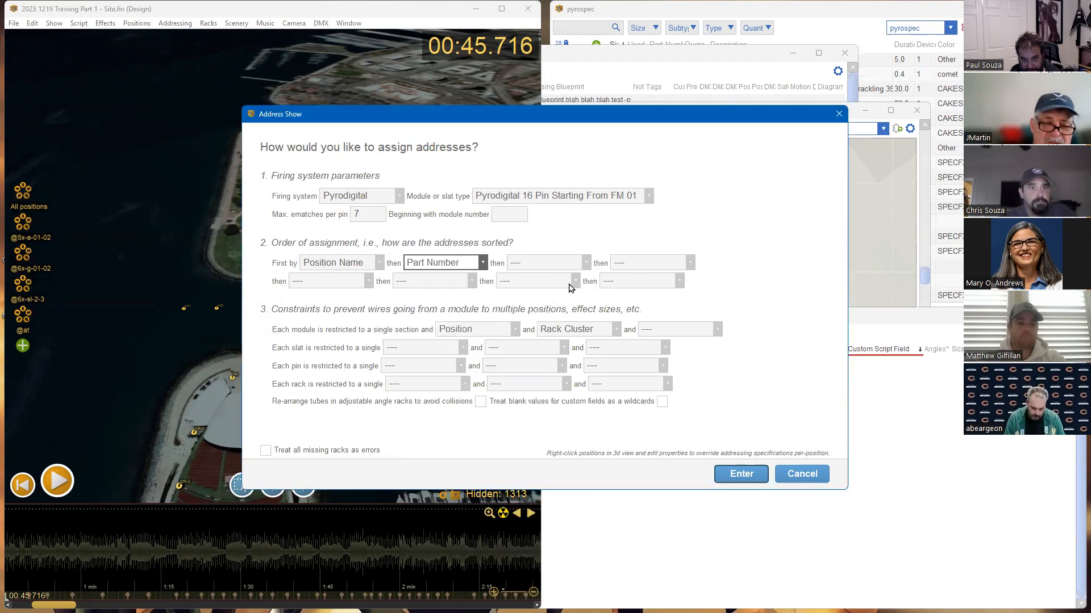
{"action": "left_click", "coordinate": [571, 262]}
{"action": "scroll", "coordinate": [591, 479], "scroll_direction": "down", "scroll_amount": 1}
{"action": "left_click", "coordinate": [565, 522]}
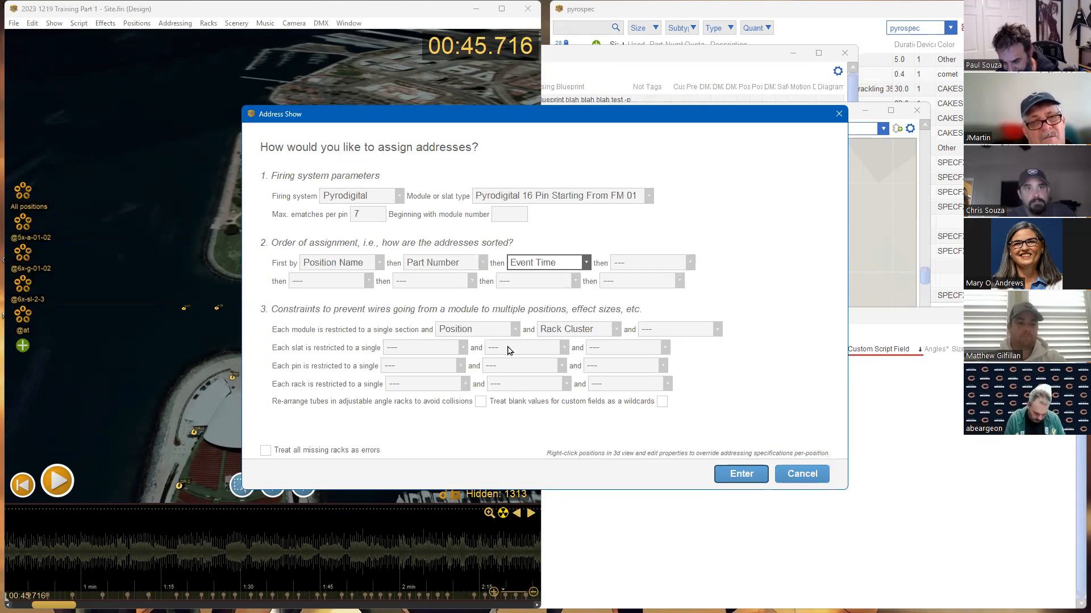
Change the second sort criterion to Description and close the Address Show settings without addressing the show
{"action": "left_click", "coordinate": [475, 264]}
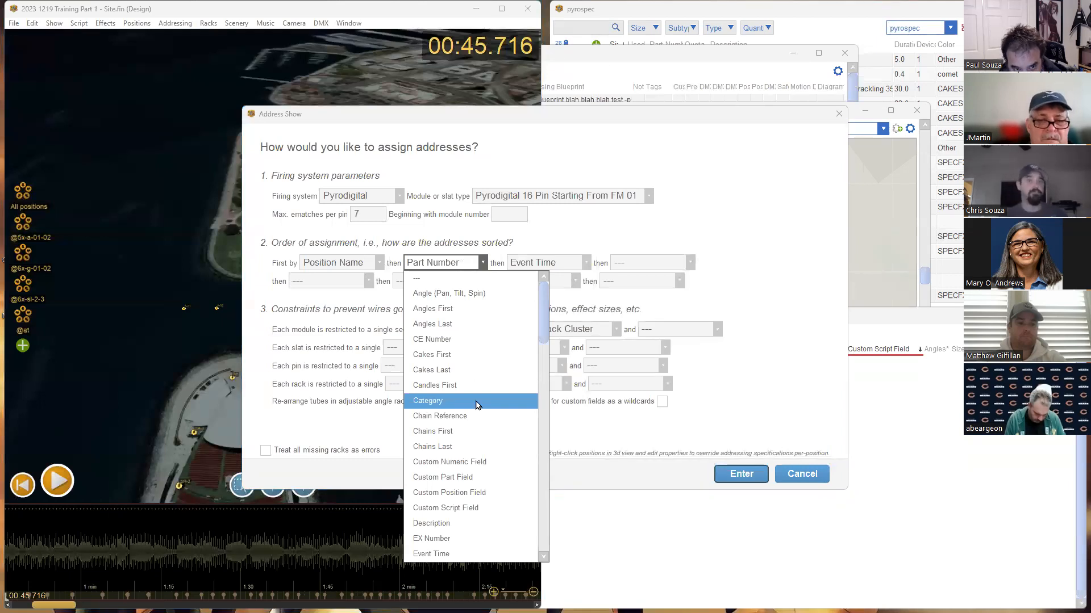
{"action": "scroll", "coordinate": [476, 410], "scroll_direction": "down", "scroll_amount": 1}
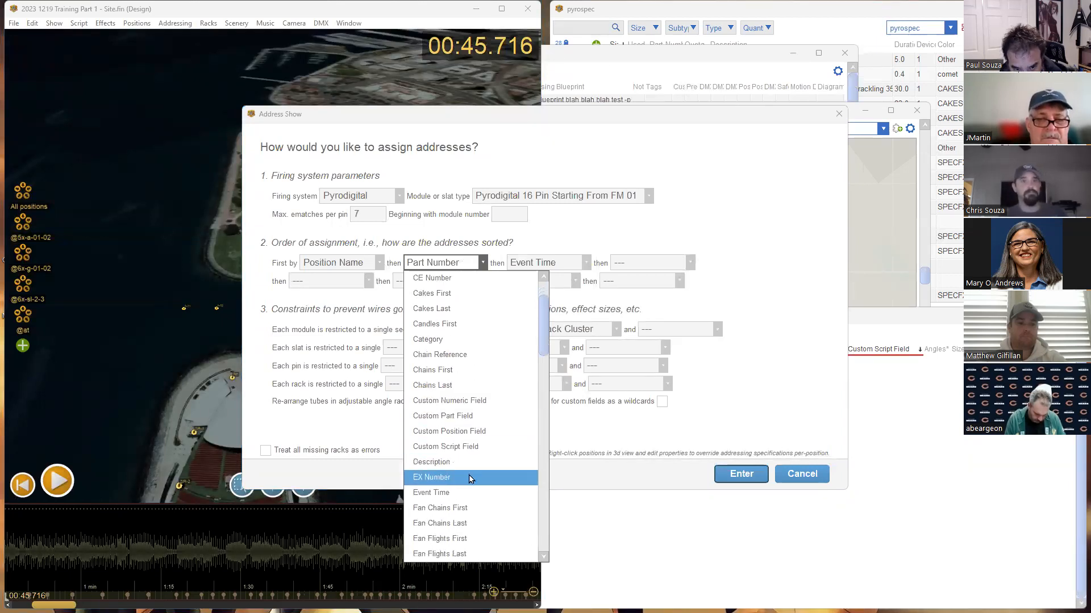
{"action": "left_click", "coordinate": [475, 493]}
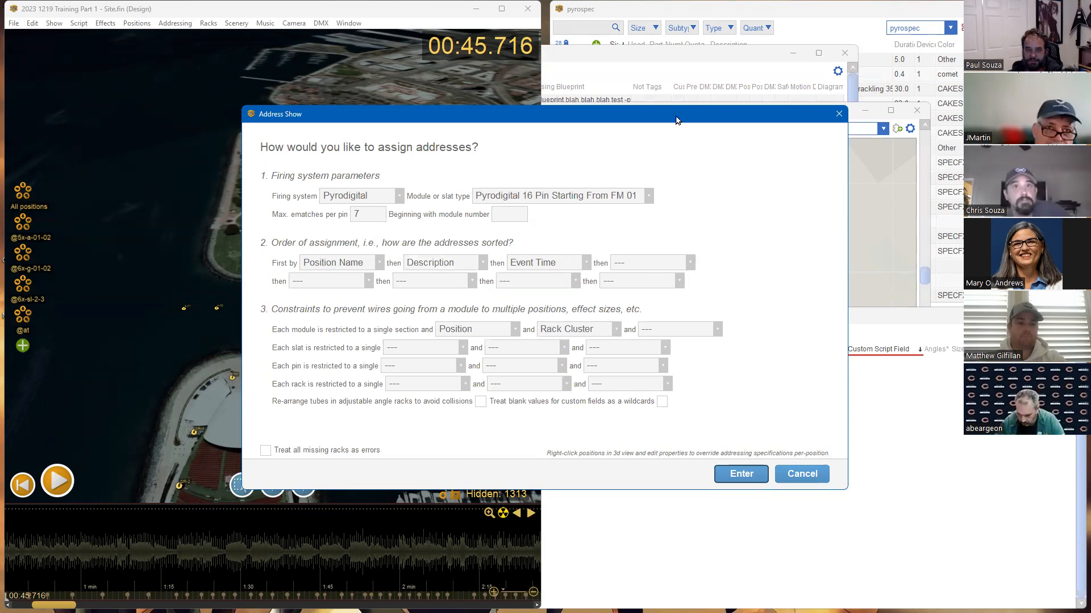
{"action": "left_click_drag", "start_coordinate": [676, 121], "coordinate": [619, 117]}
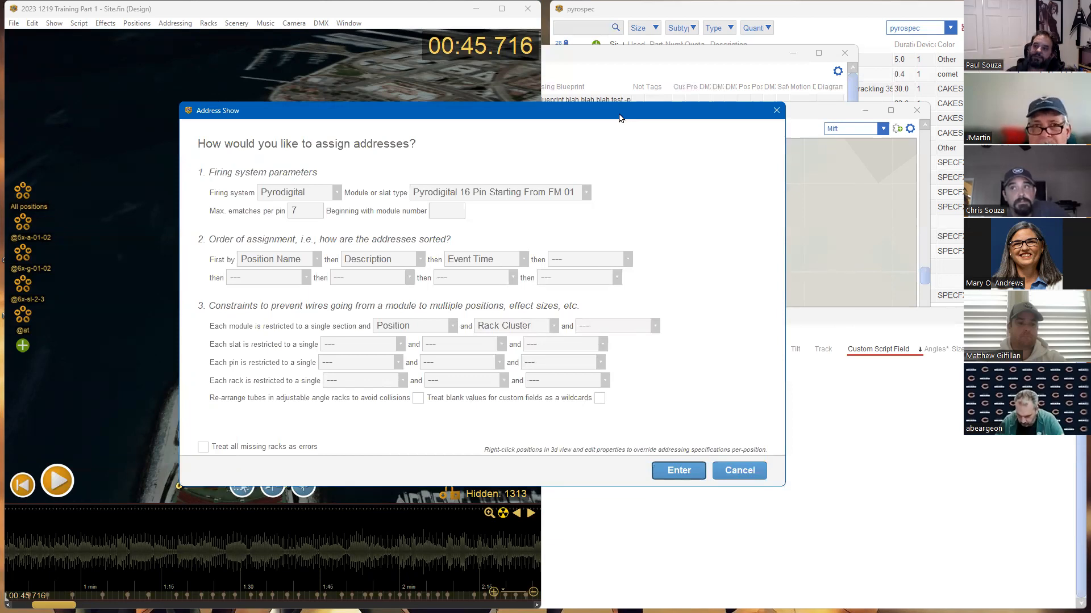
{"action": "mouse_move", "coordinate": [619, 612]}
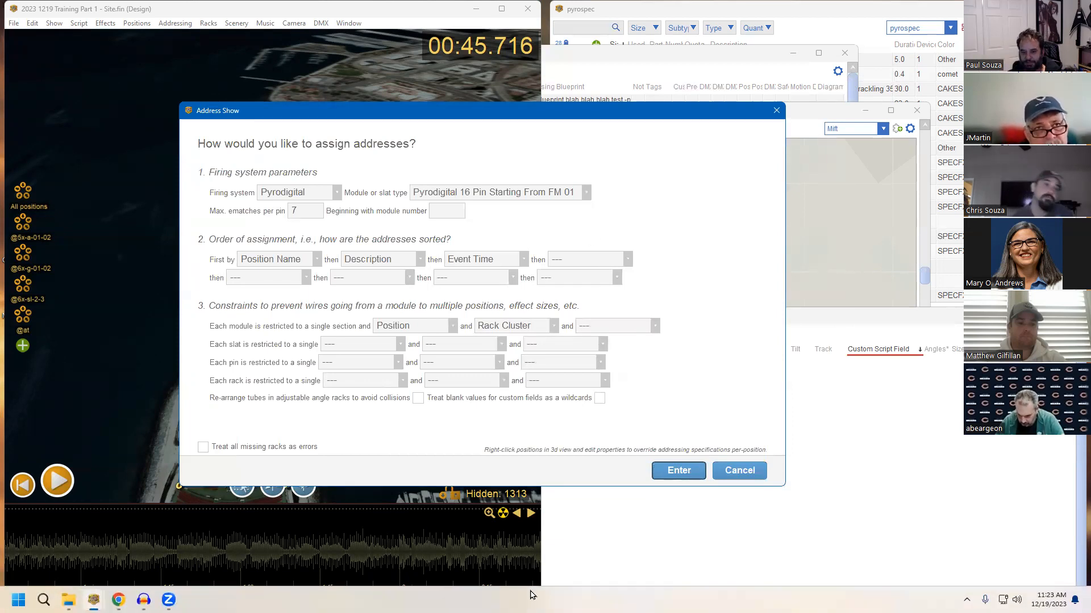
{"action": "left_click", "coordinate": [738, 471]}
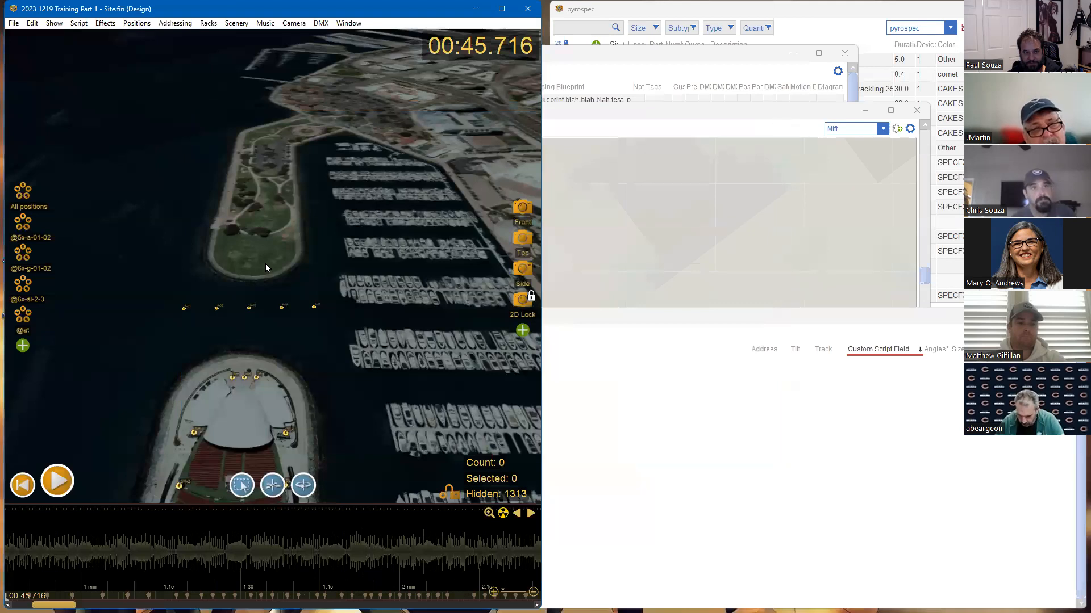
Narrow the design window to make room for the neighbouring windows and bring the seating-area positions into view
{"action": "mouse_move", "coordinate": [318, 612]}
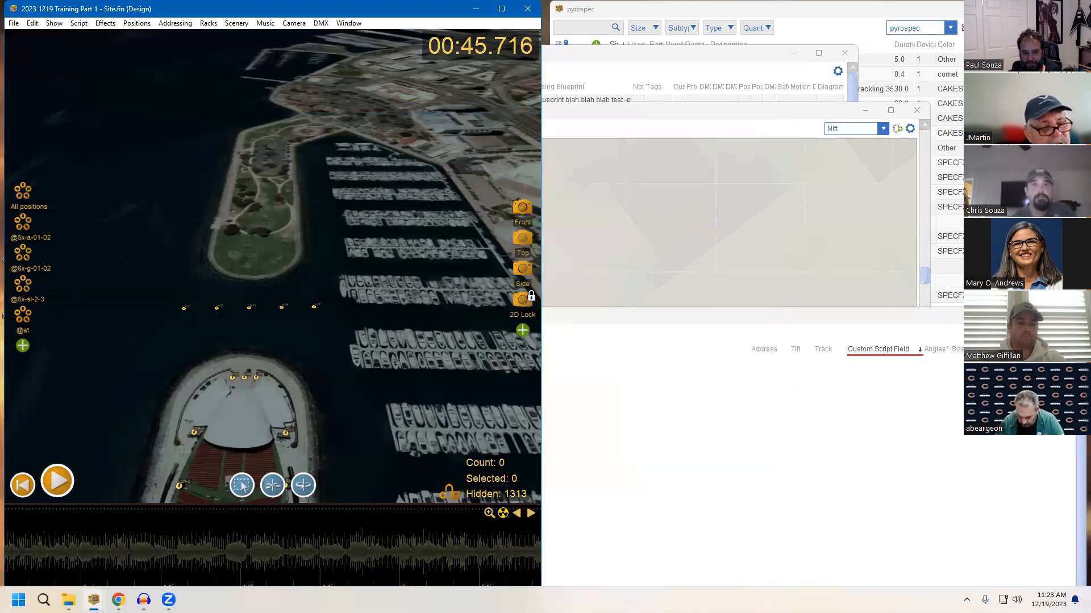
{"action": "mouse_move", "coordinate": [168, 600]}
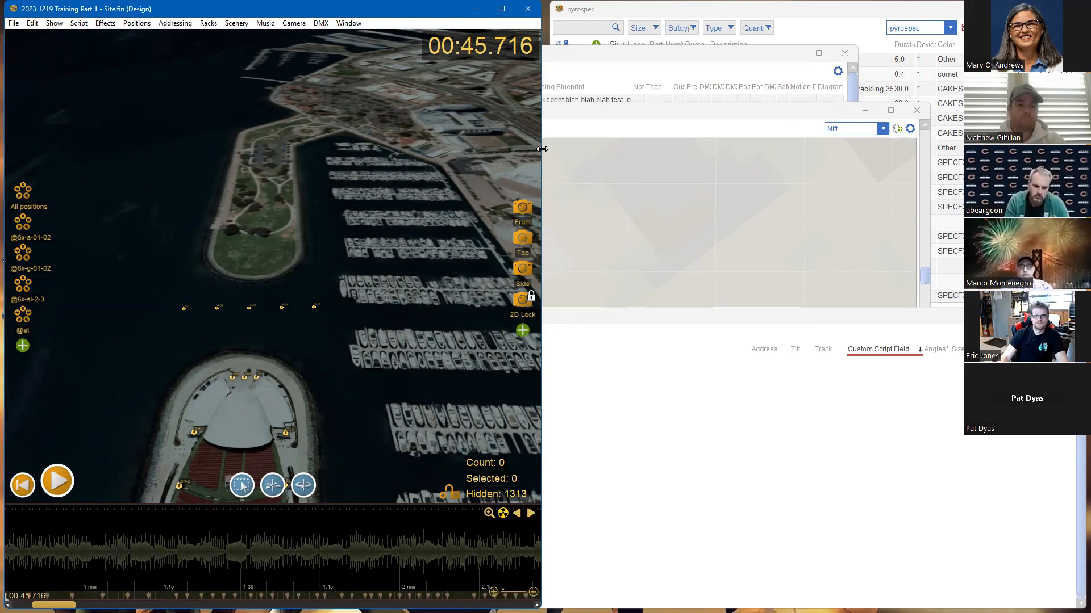
{"action": "left_click_drag", "start_coordinate": [542, 149], "coordinate": [464, 149]}
{"action": "left_click_drag", "start_coordinate": [343, 316], "coordinate": [369, 180]}
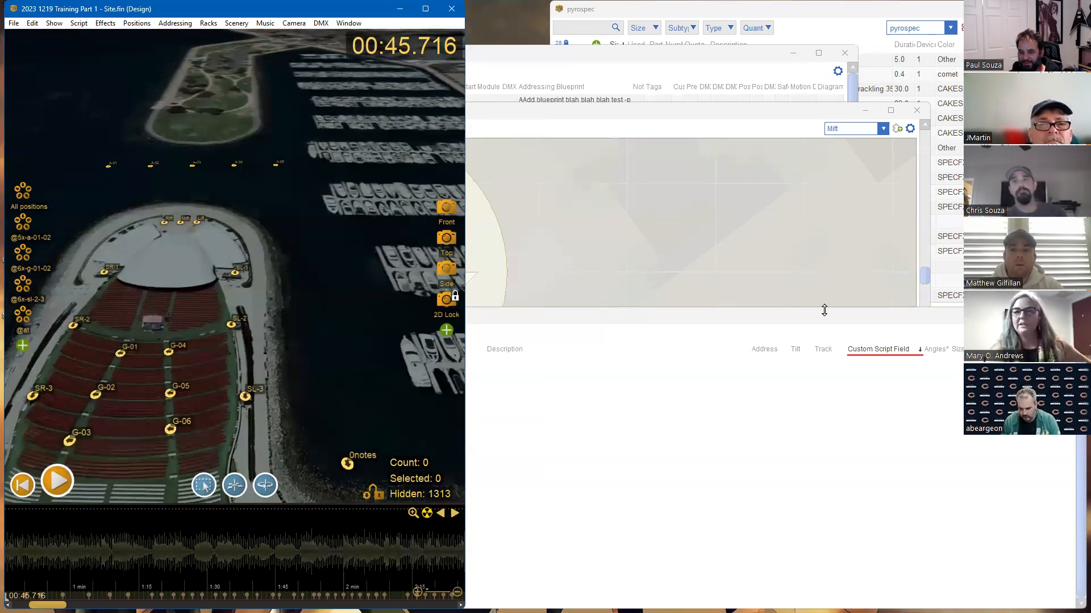
Remove the s5, s4, s3, s2 and s1 filters from the script and resize the Script window to sit beside the design window
{"action": "left_click", "coordinate": [824, 313]}
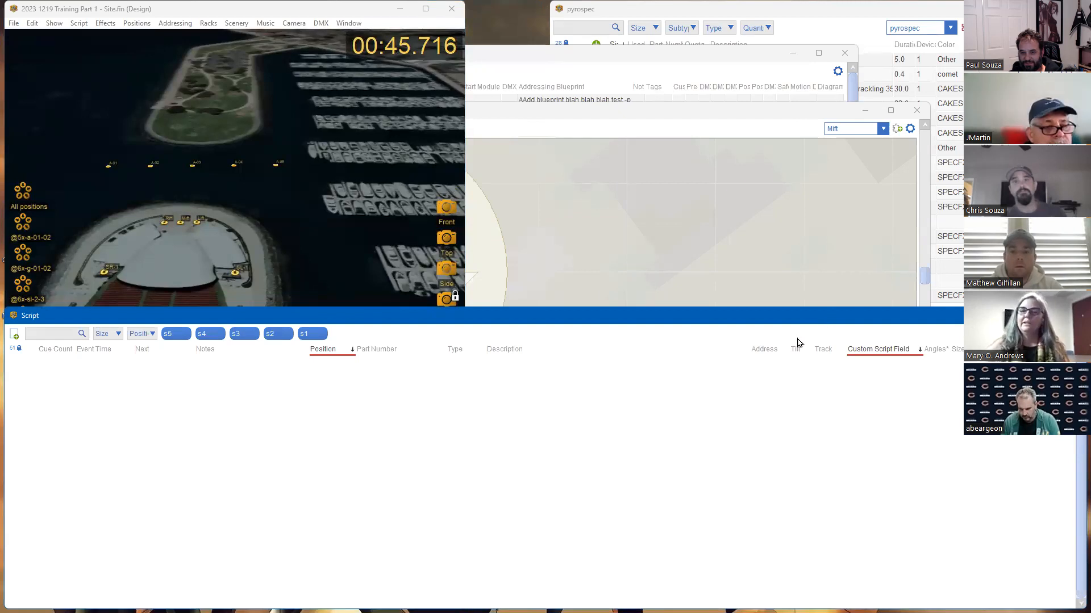
{"action": "left_click", "coordinate": [190, 333]}
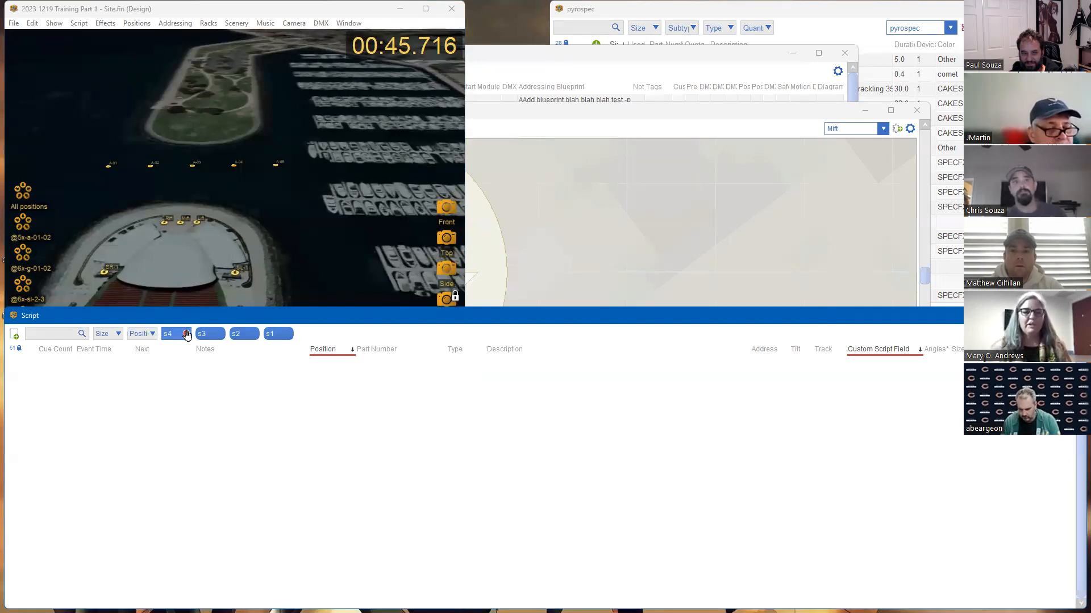
{"action": "left_click", "coordinate": [190, 333]}
{"action": "left_click", "coordinate": [190, 333]}
{"action": "left_click", "coordinate": [190, 333]}
{"action": "left_click", "coordinate": [190, 333]}
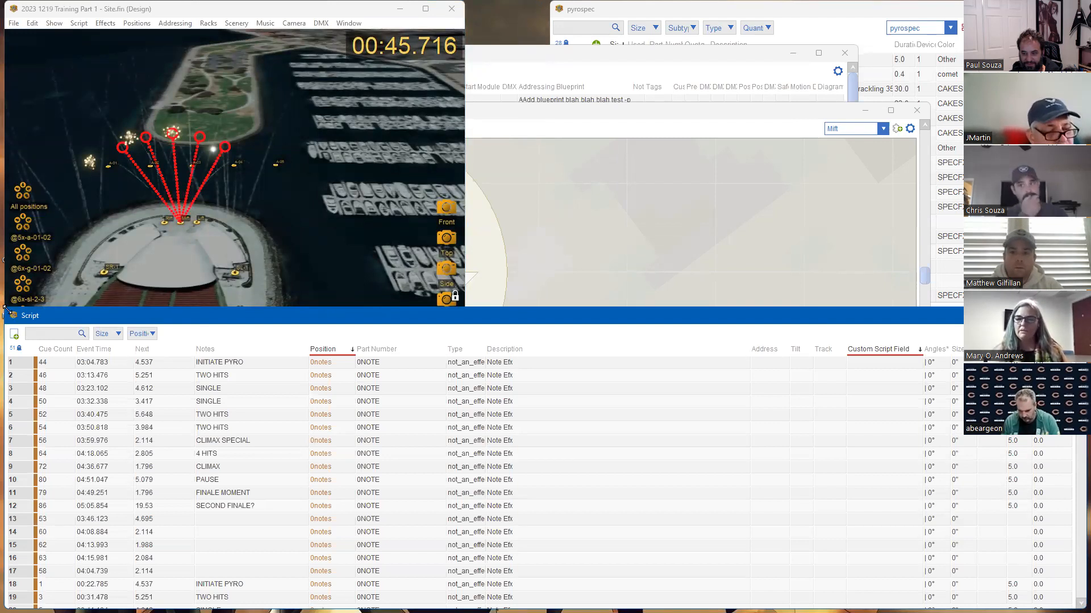
{"action": "left_click_drag", "start_coordinate": [5, 308], "coordinate": [474, 81]}
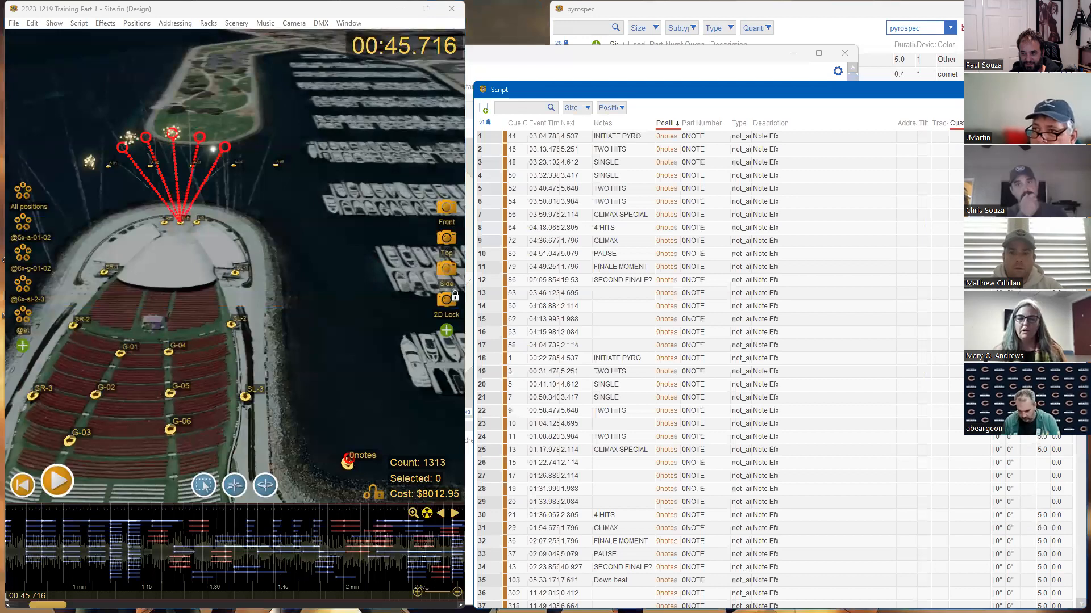